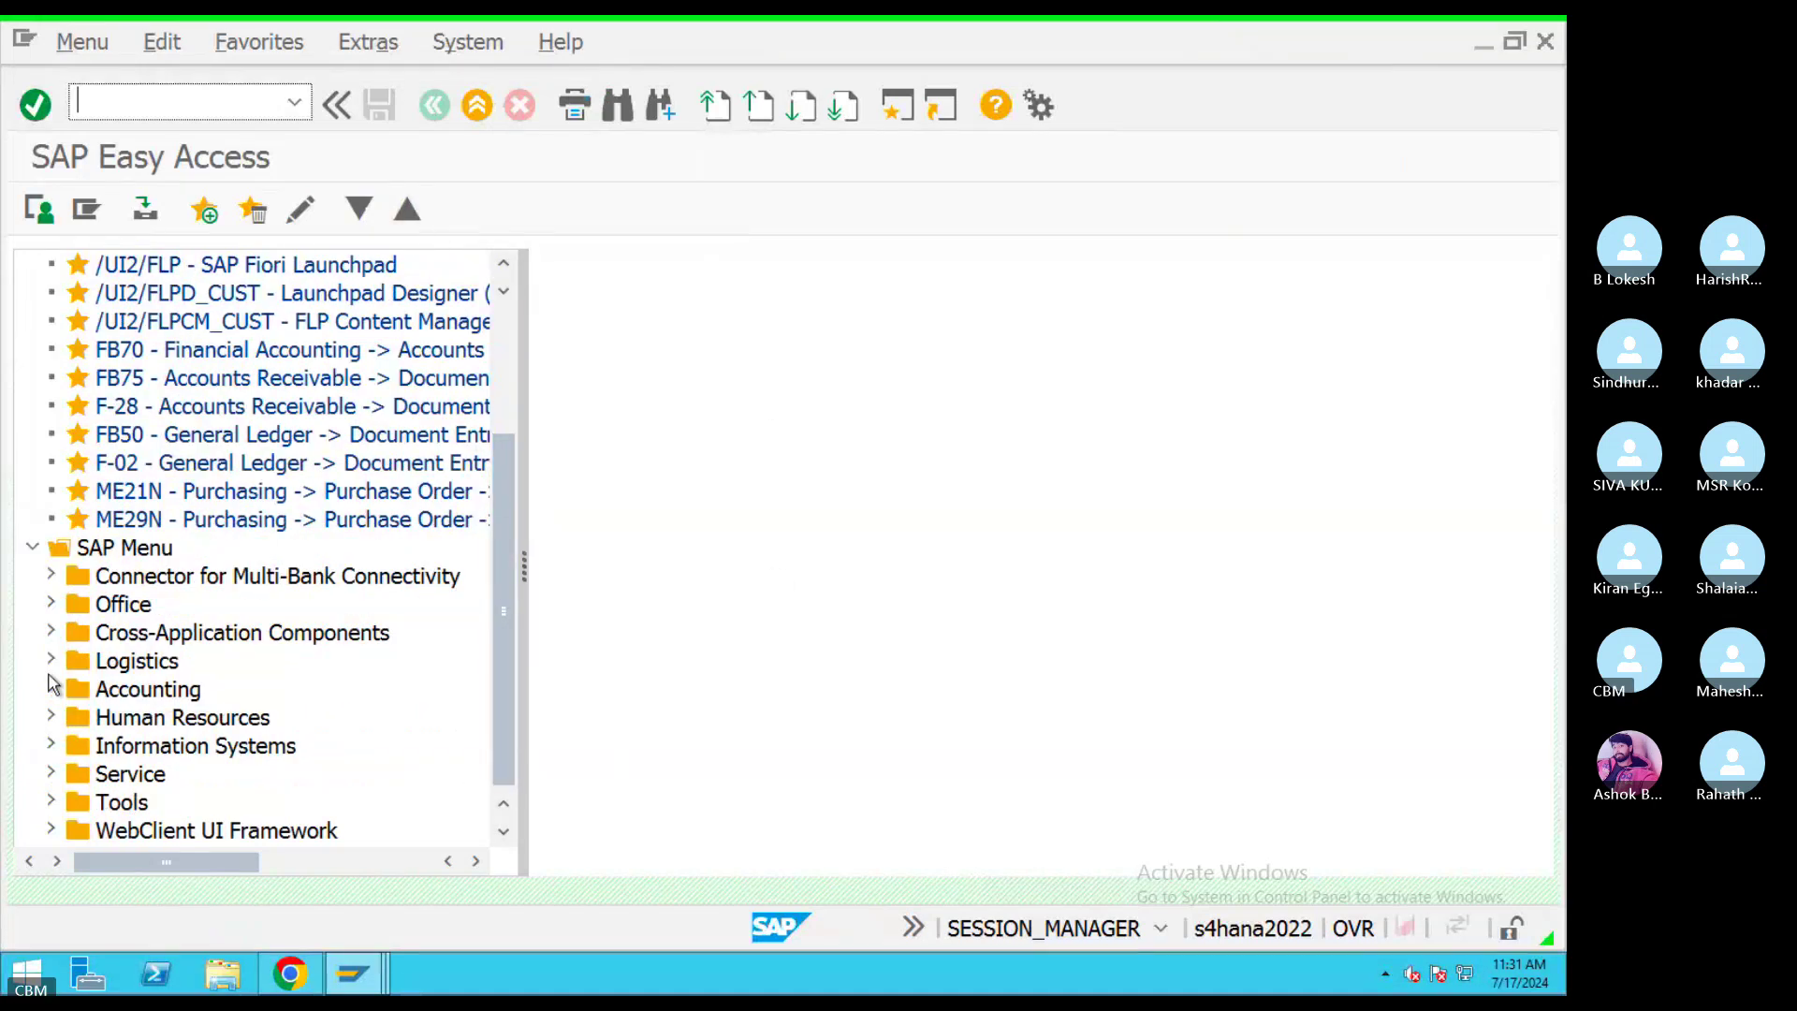
Open the VA01 - Create transaction from the Order folder under Logistics, Sales and Distribution, Sales.
click(50, 660)
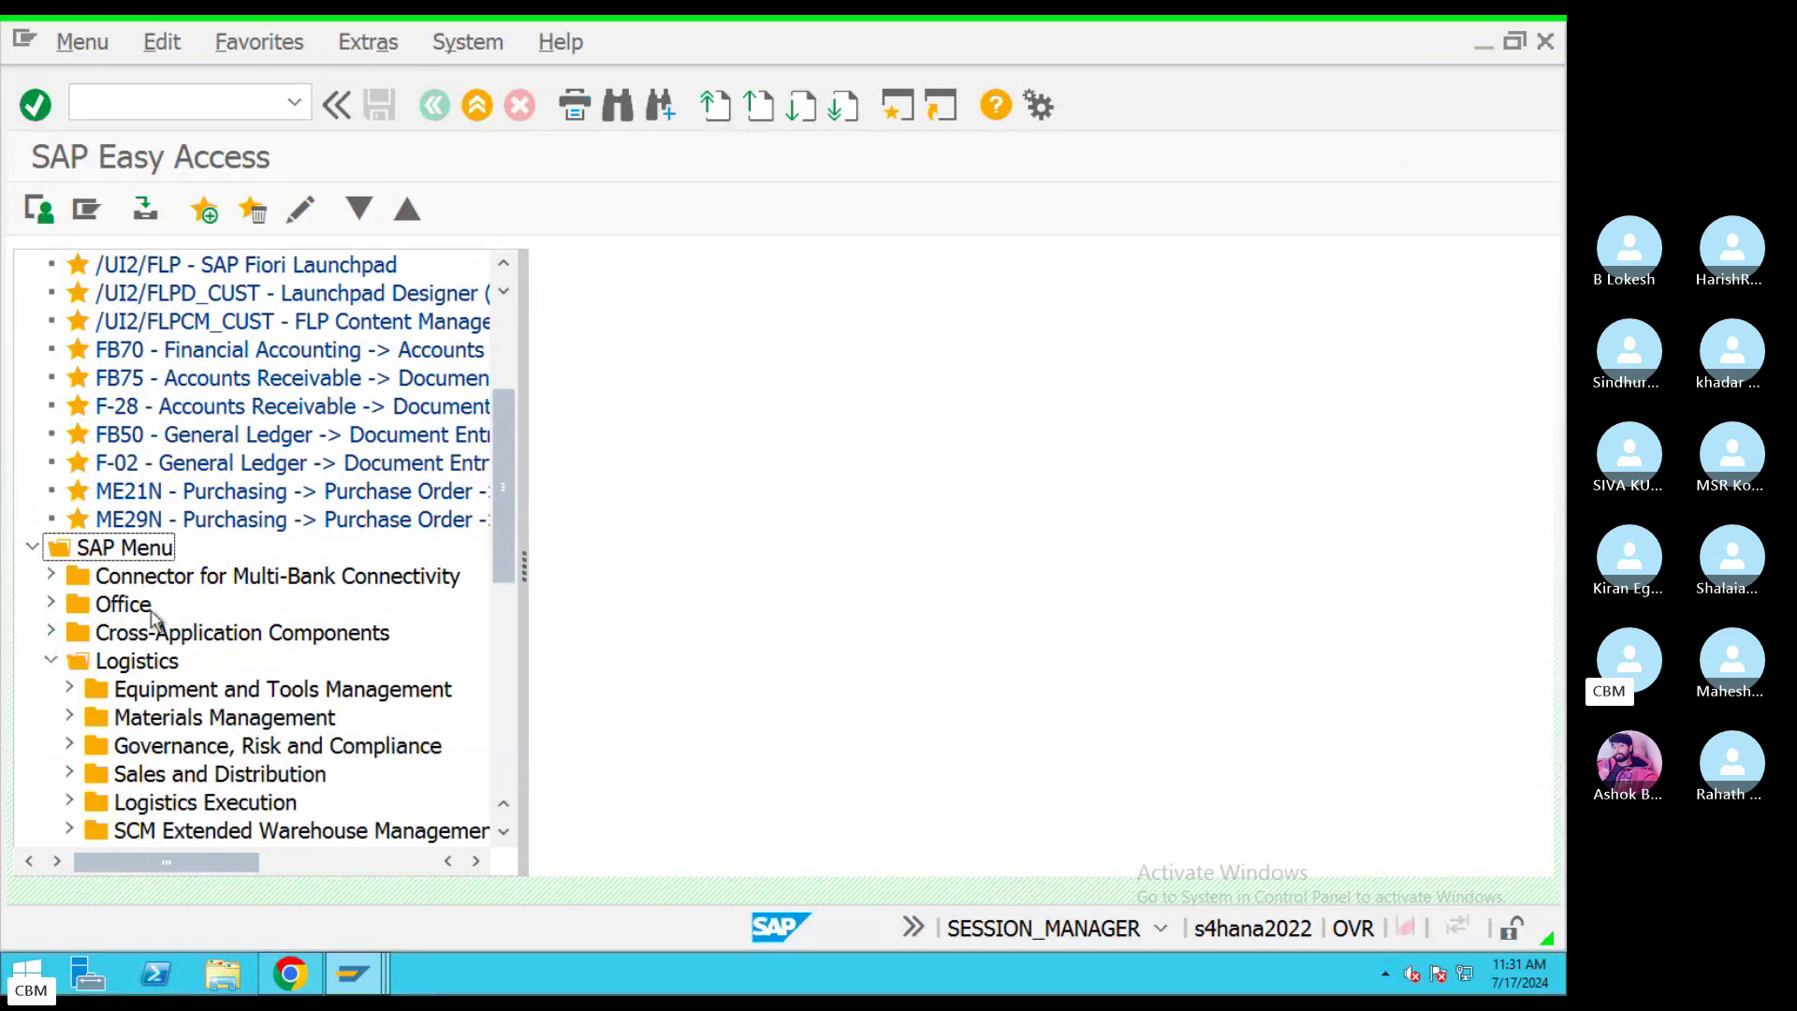
click(497, 445)
drag(502, 492, 618, 582)
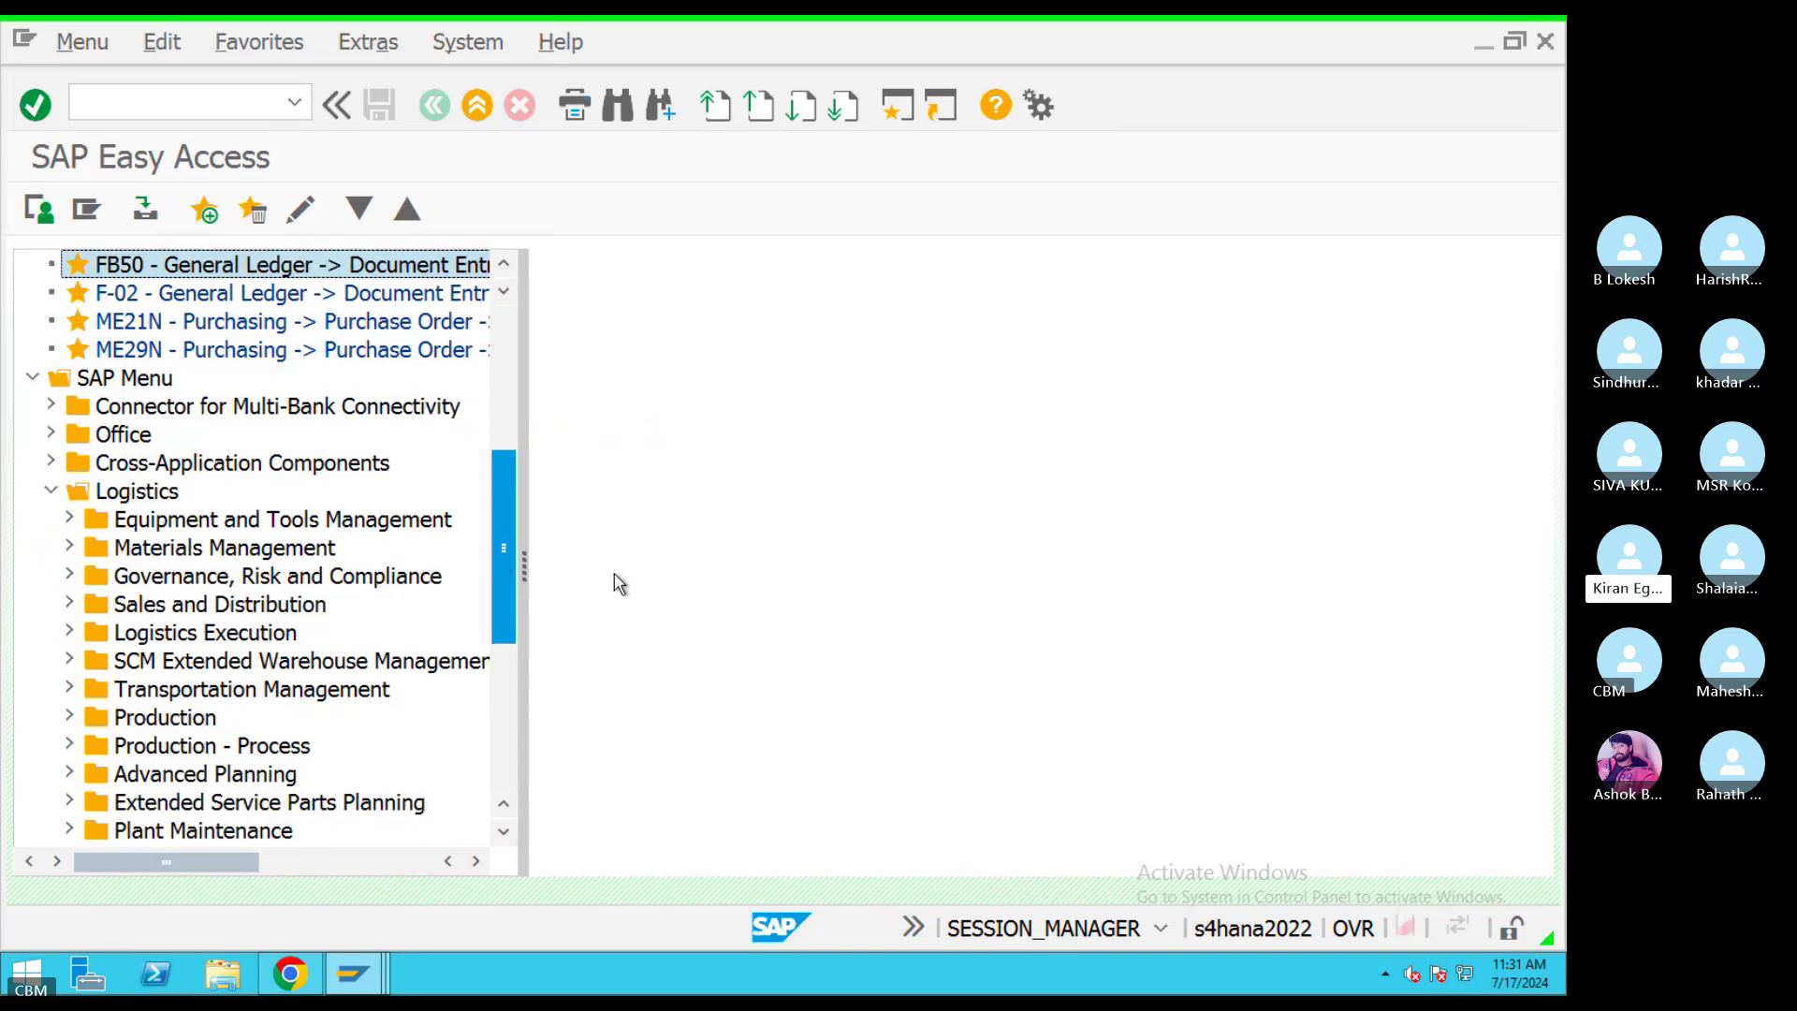
click(69, 604)
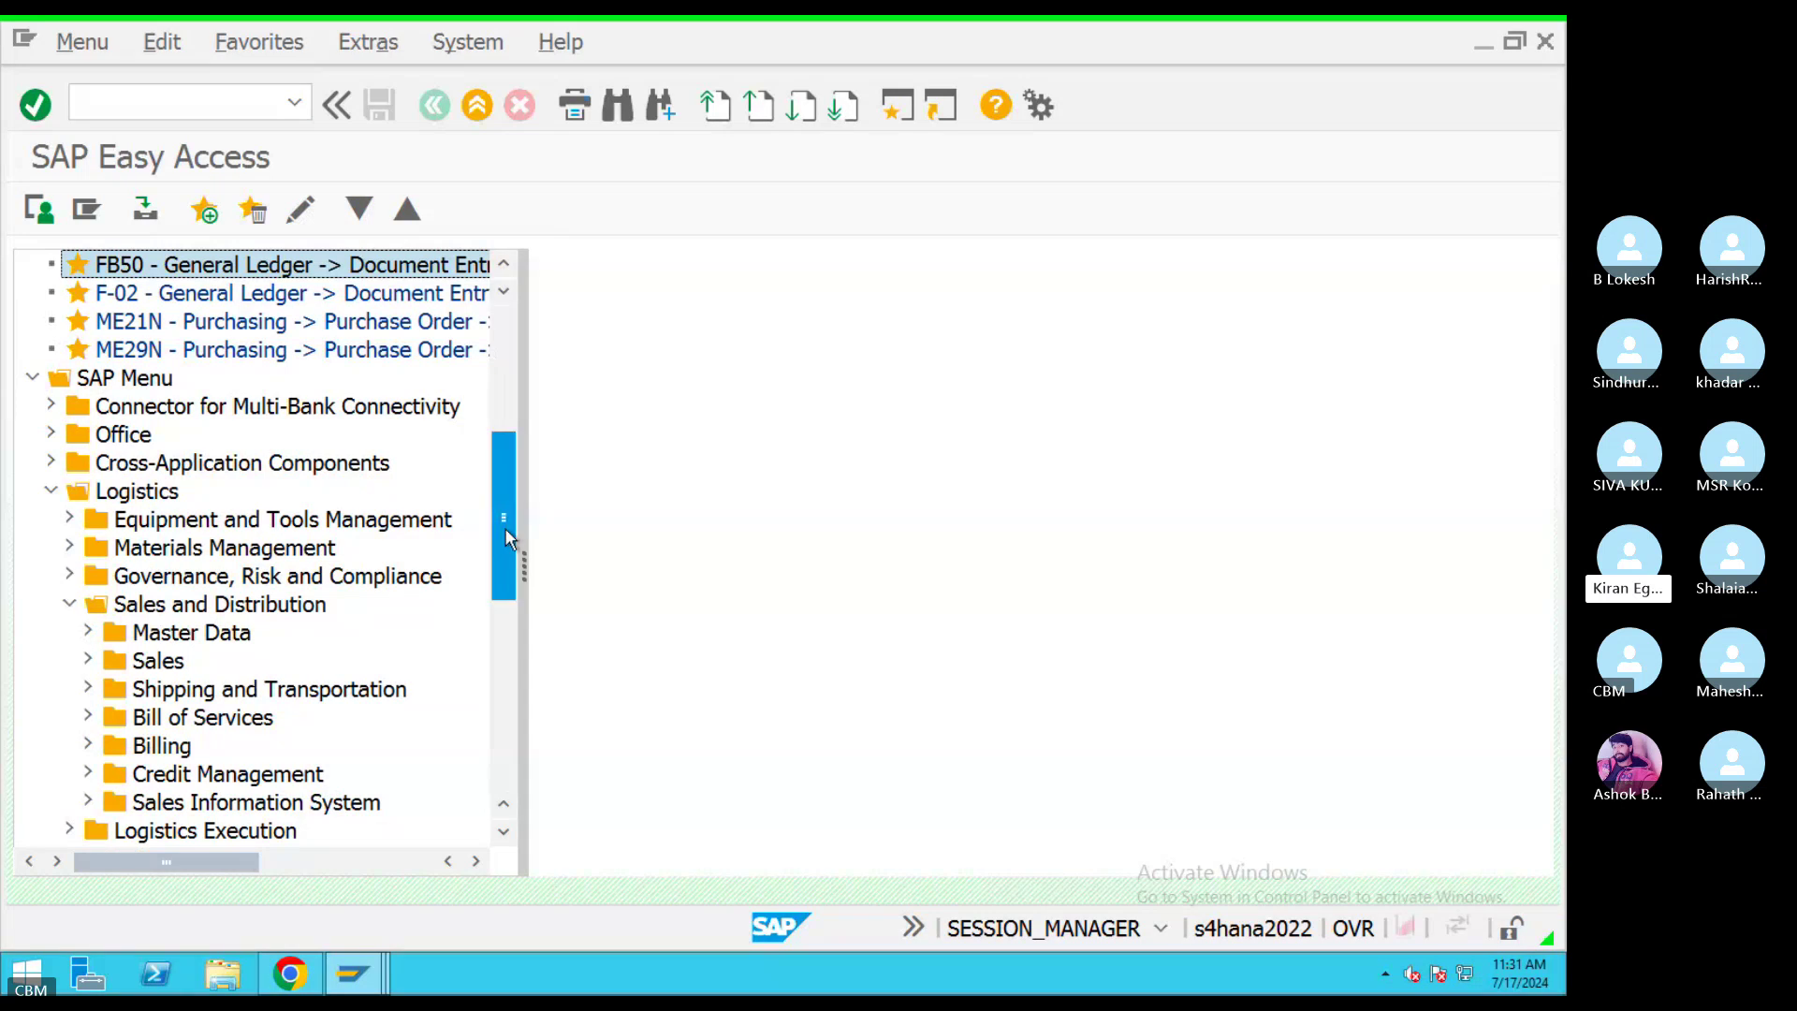
drag(506, 538, 503, 582)
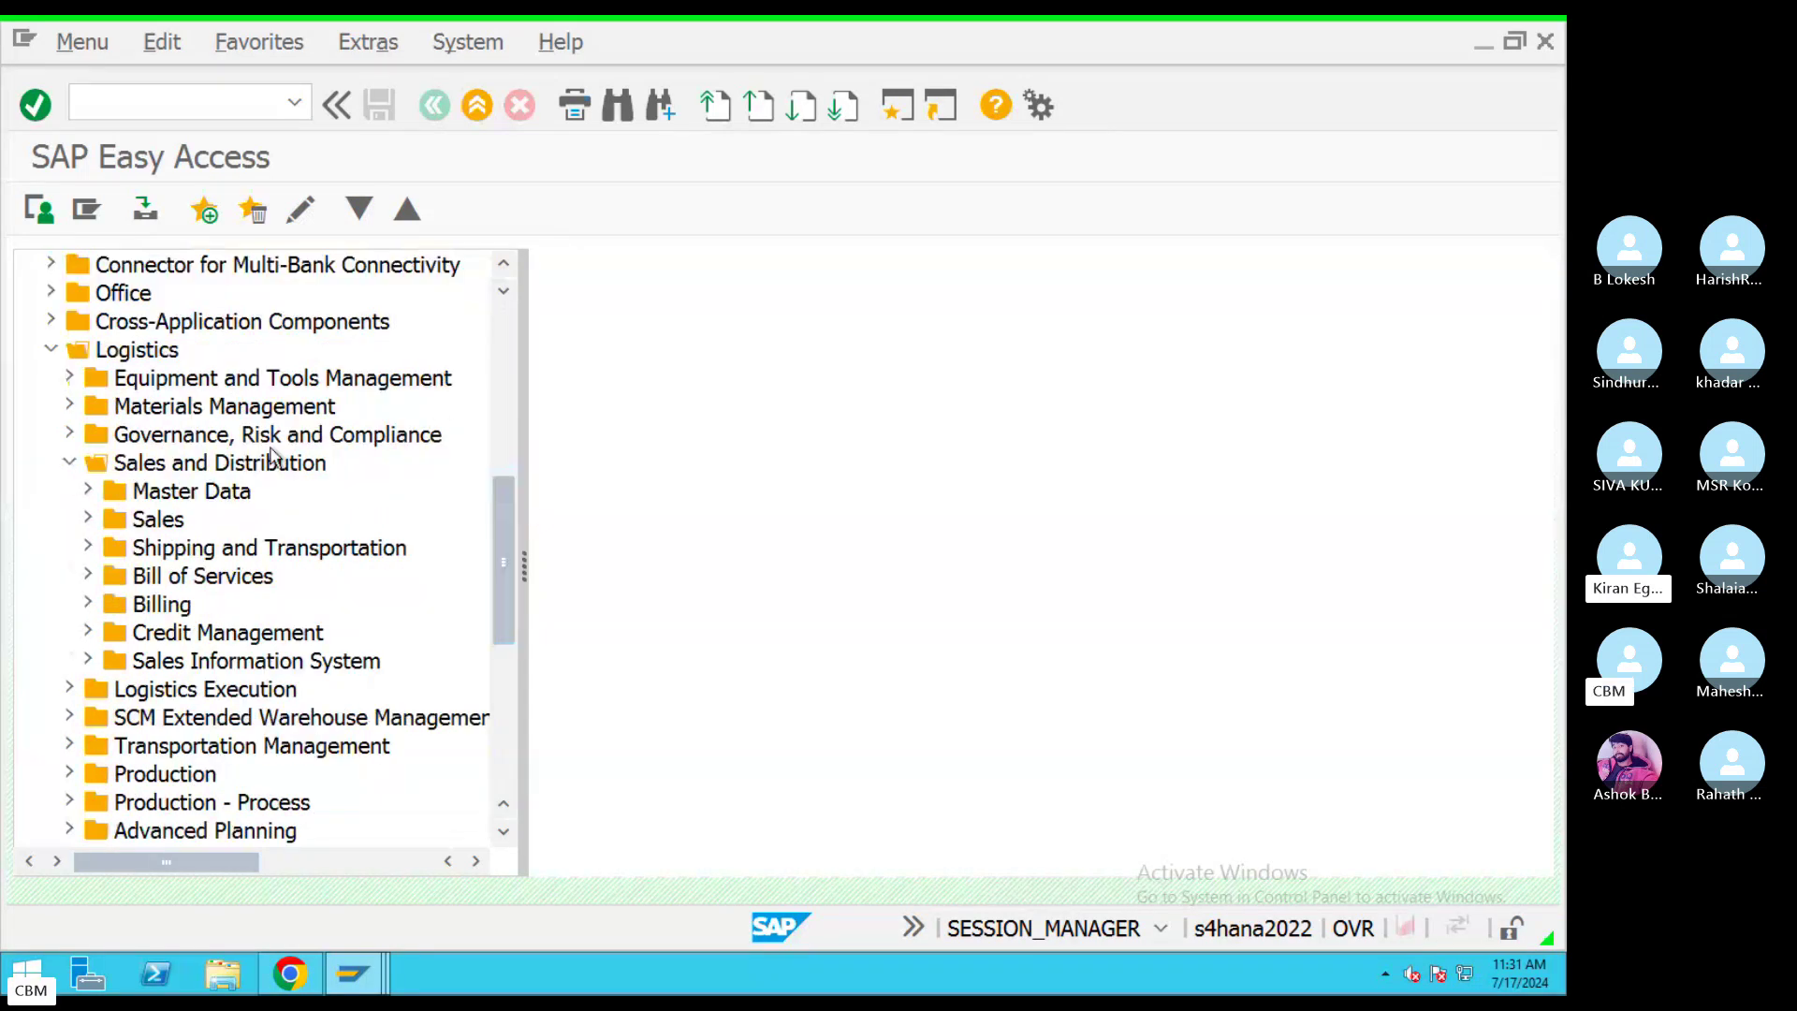
click(87, 522)
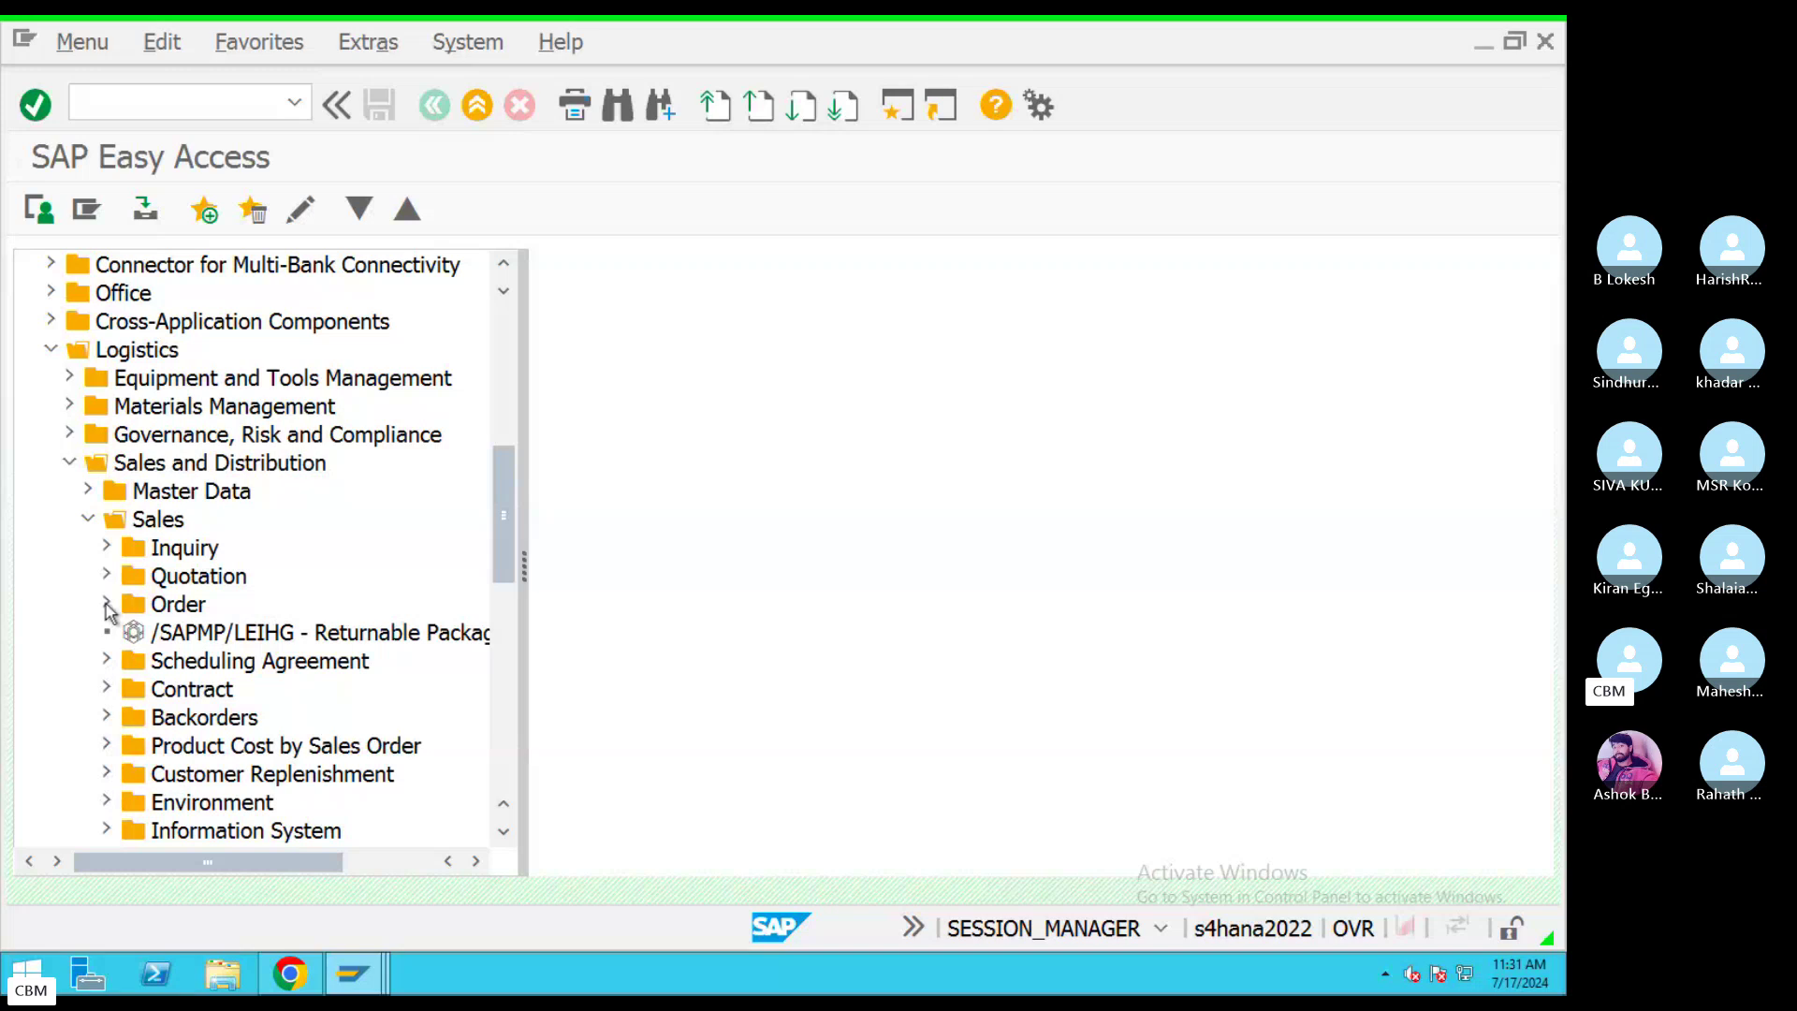
click(106, 603)
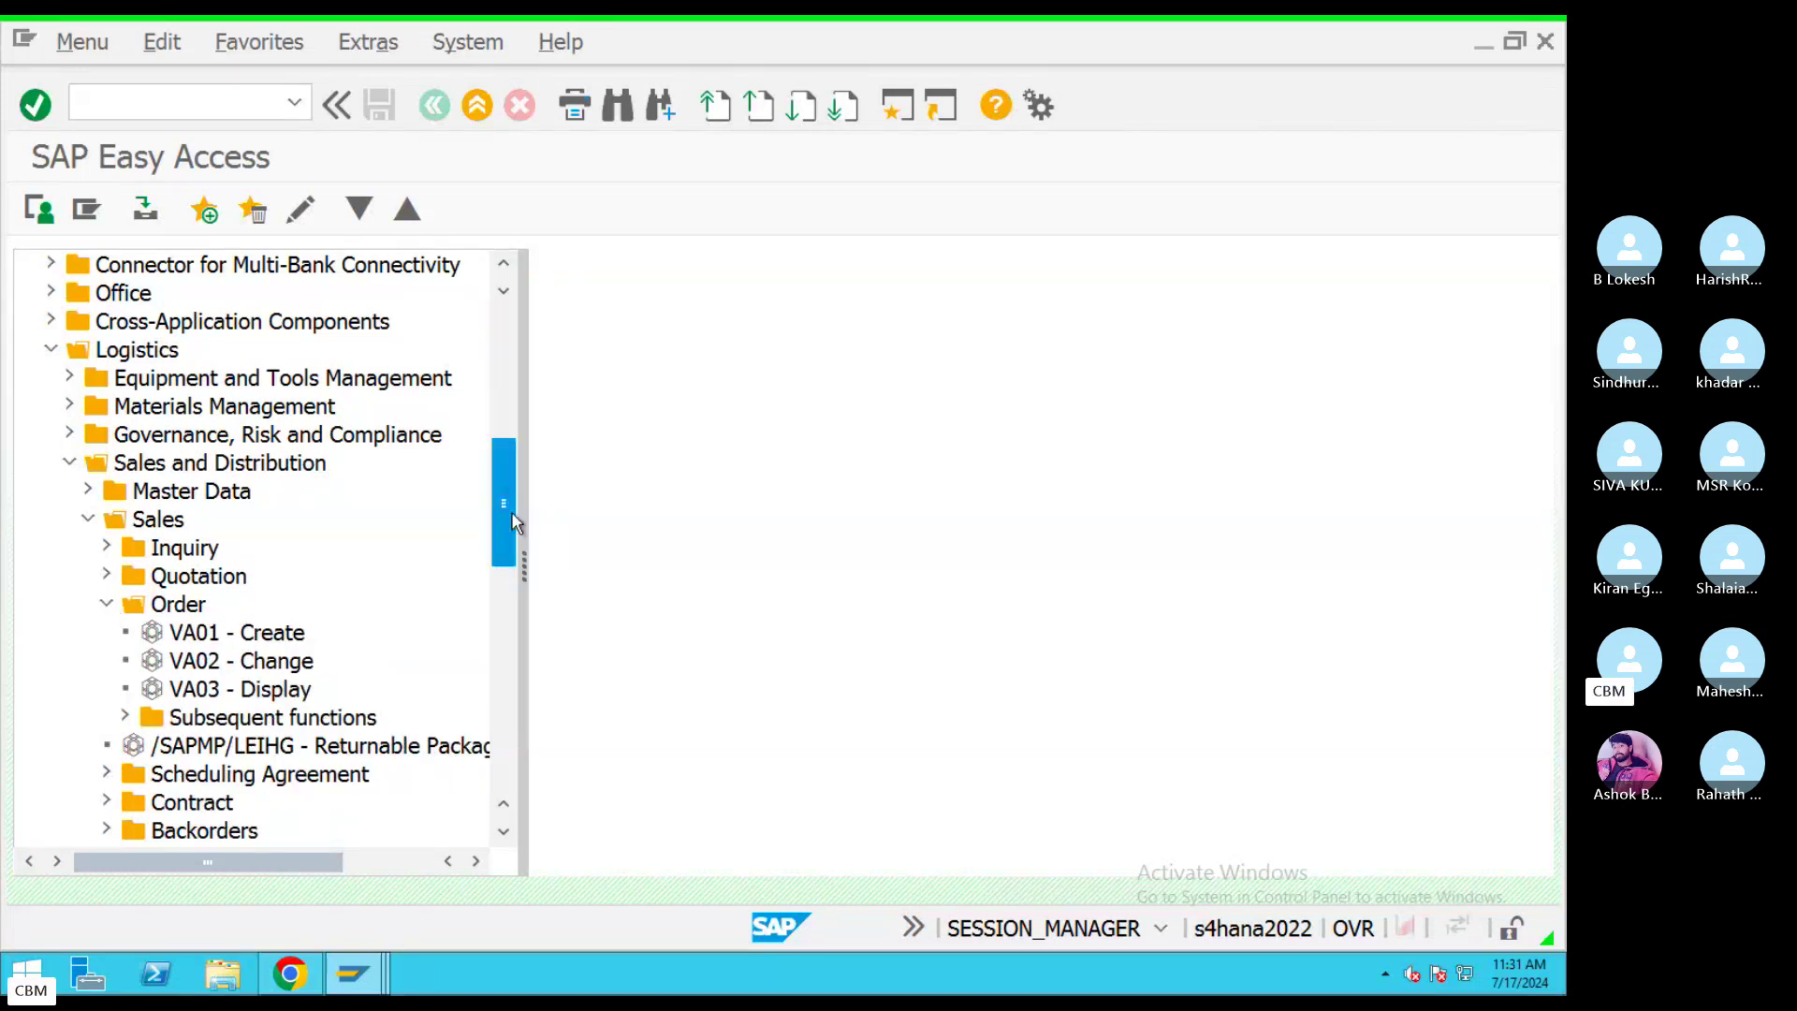
drag(502, 556, 498, 577)
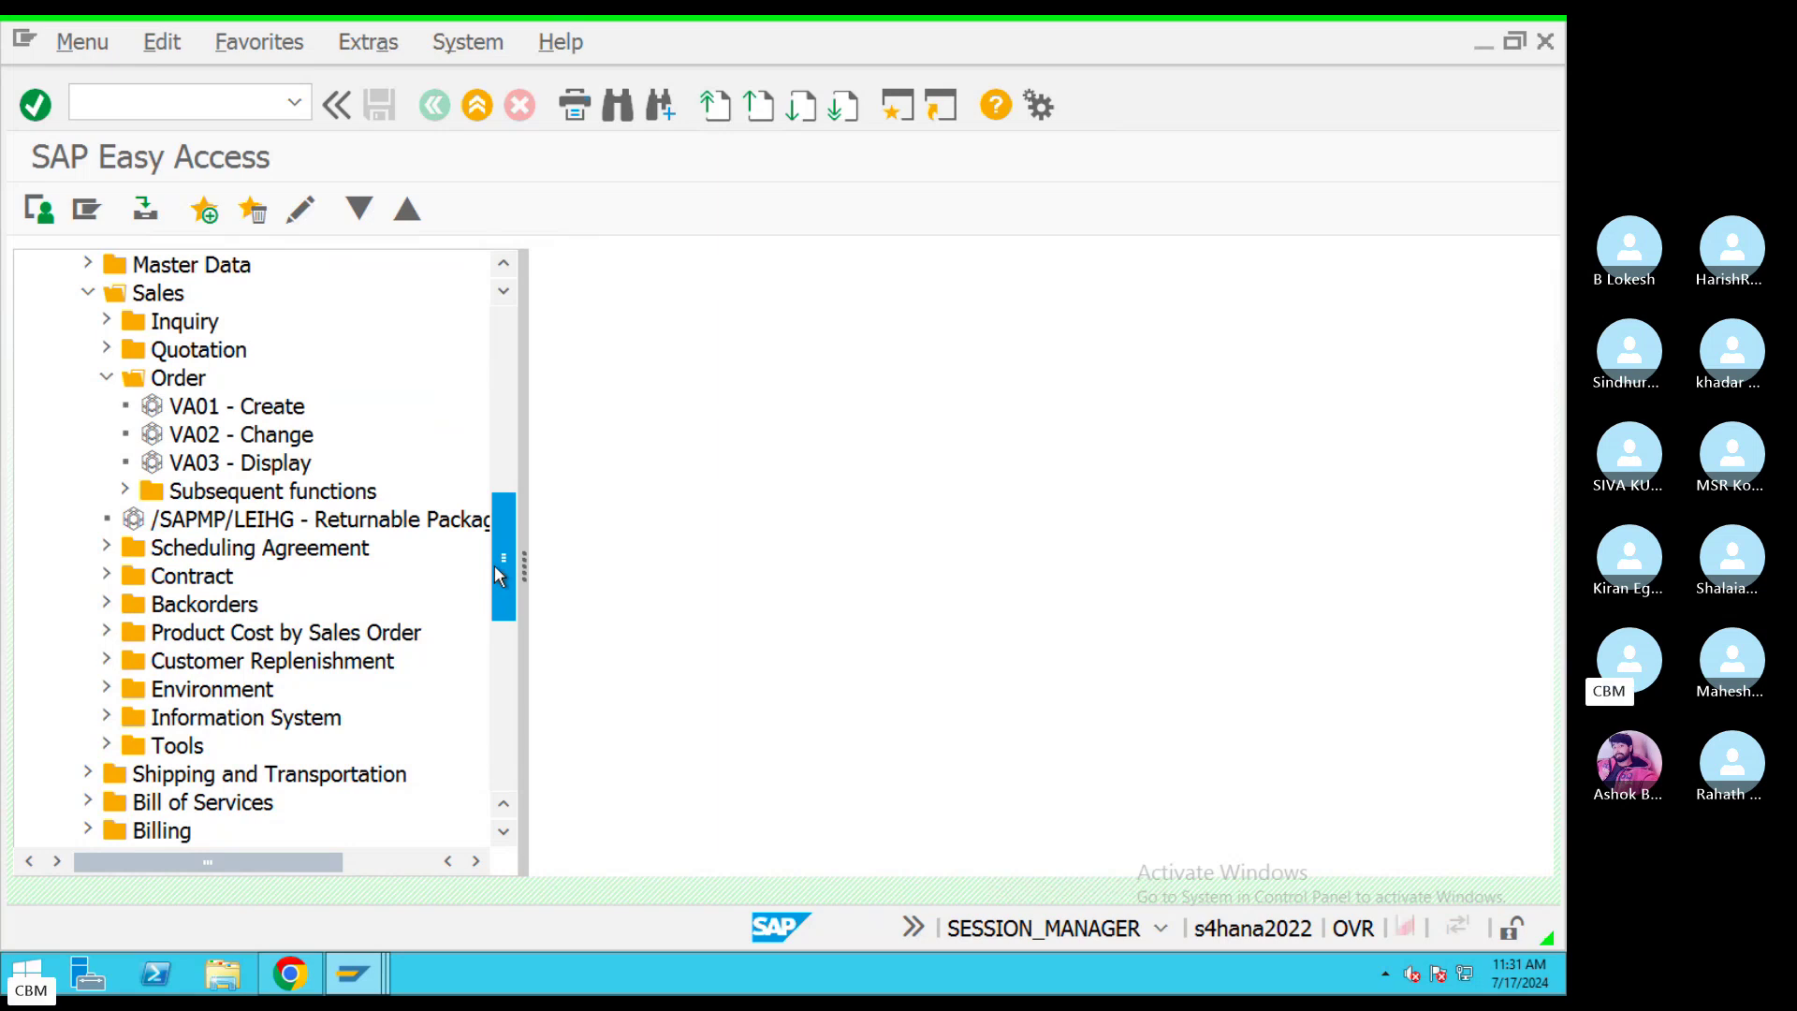
click(231, 414)
double_click(230, 415)
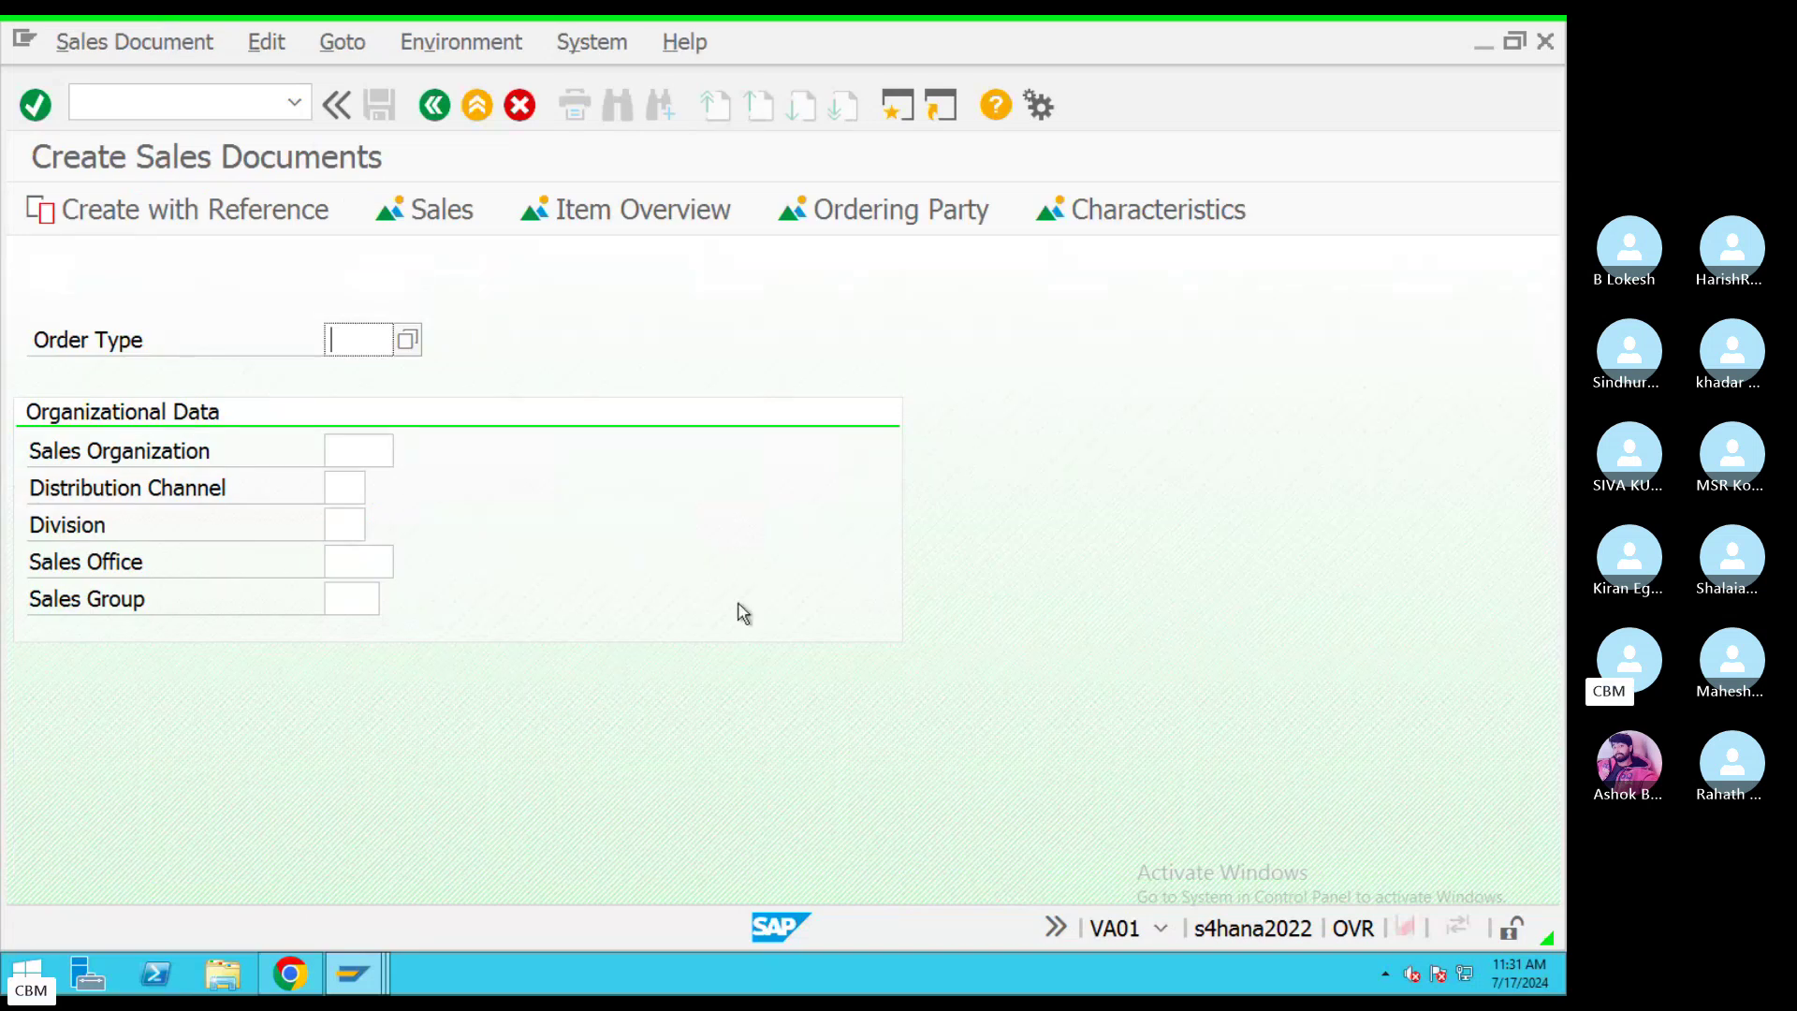
Look through the available sales document types for the order type.
click(406, 339)
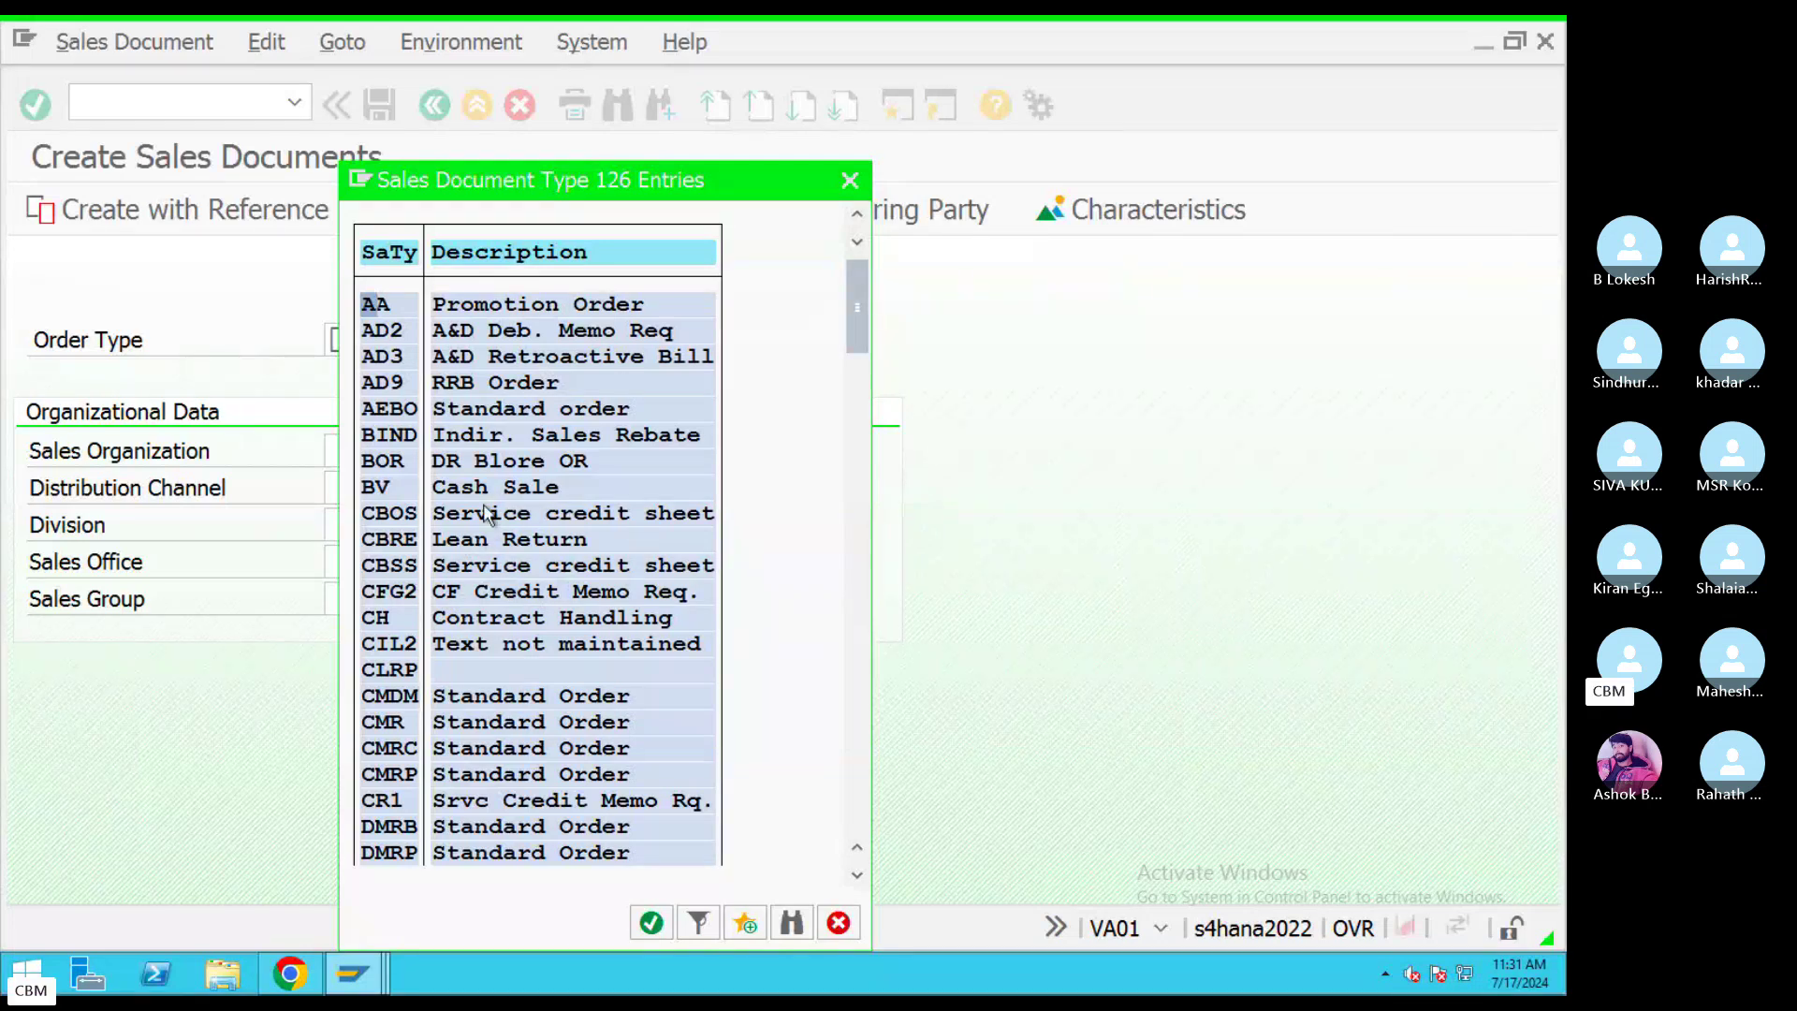
scroll(496, 543, down, 5)
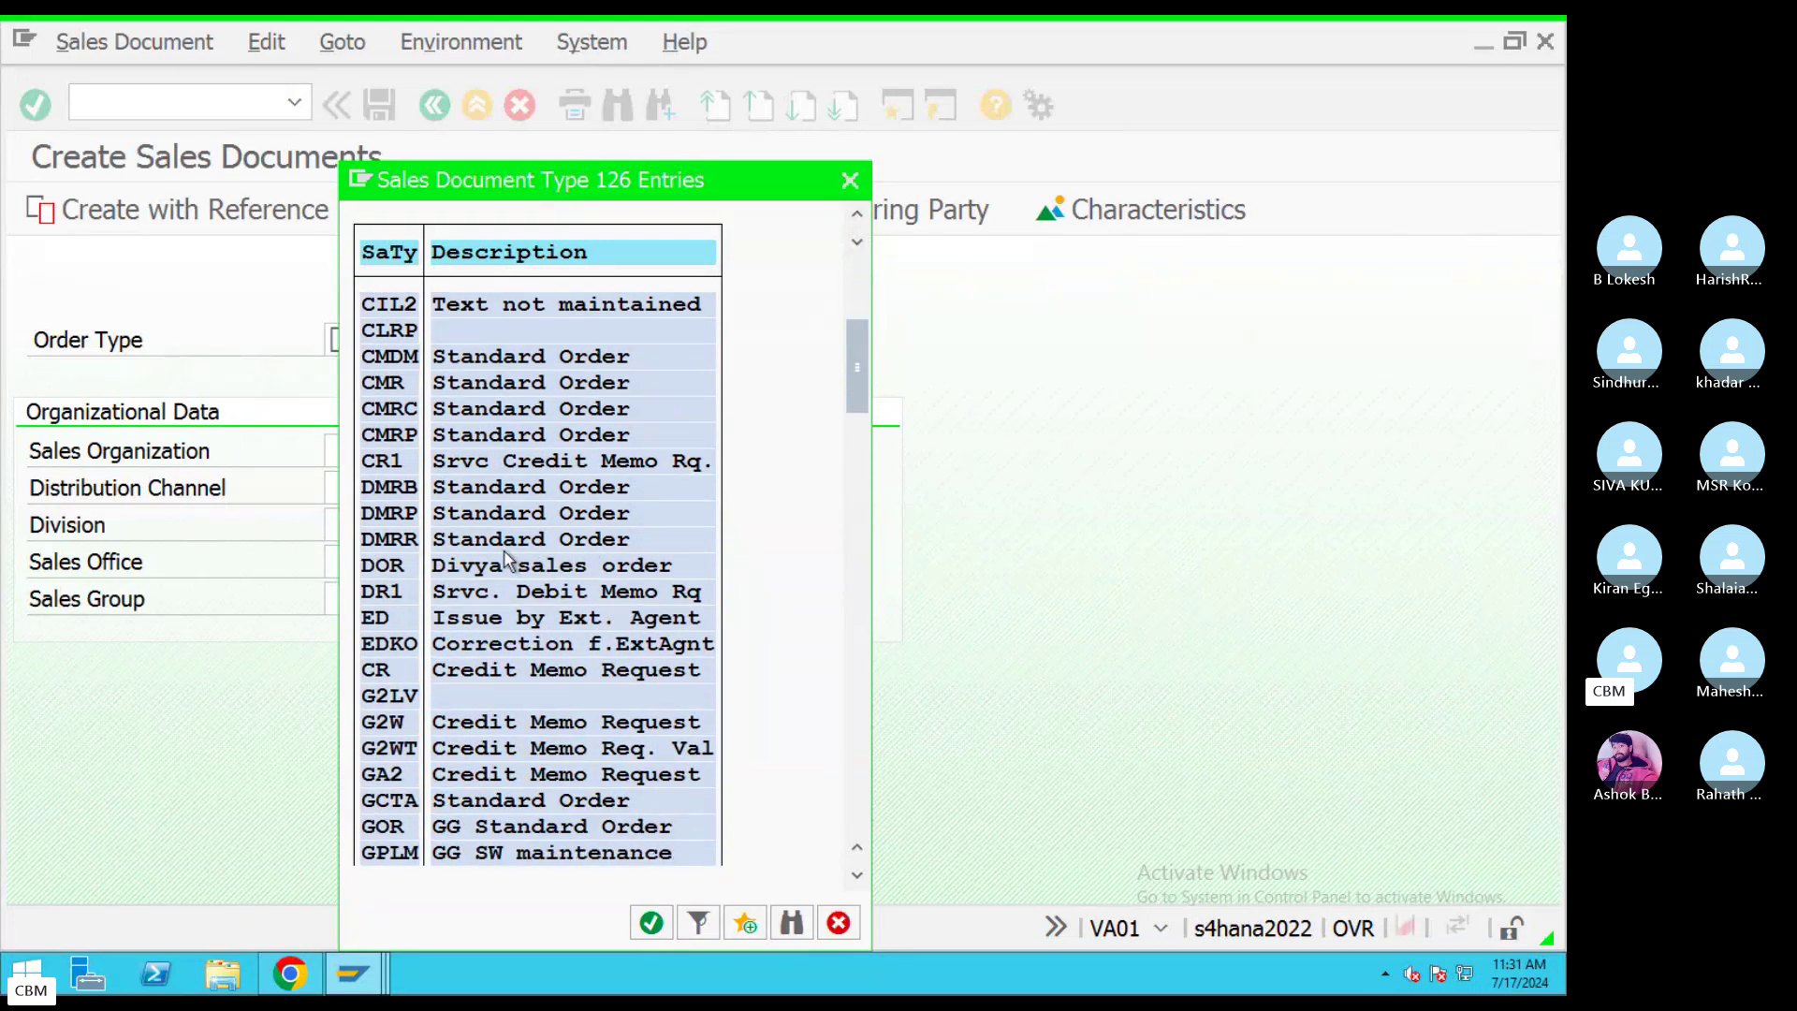
scroll(505, 559, down, 5)
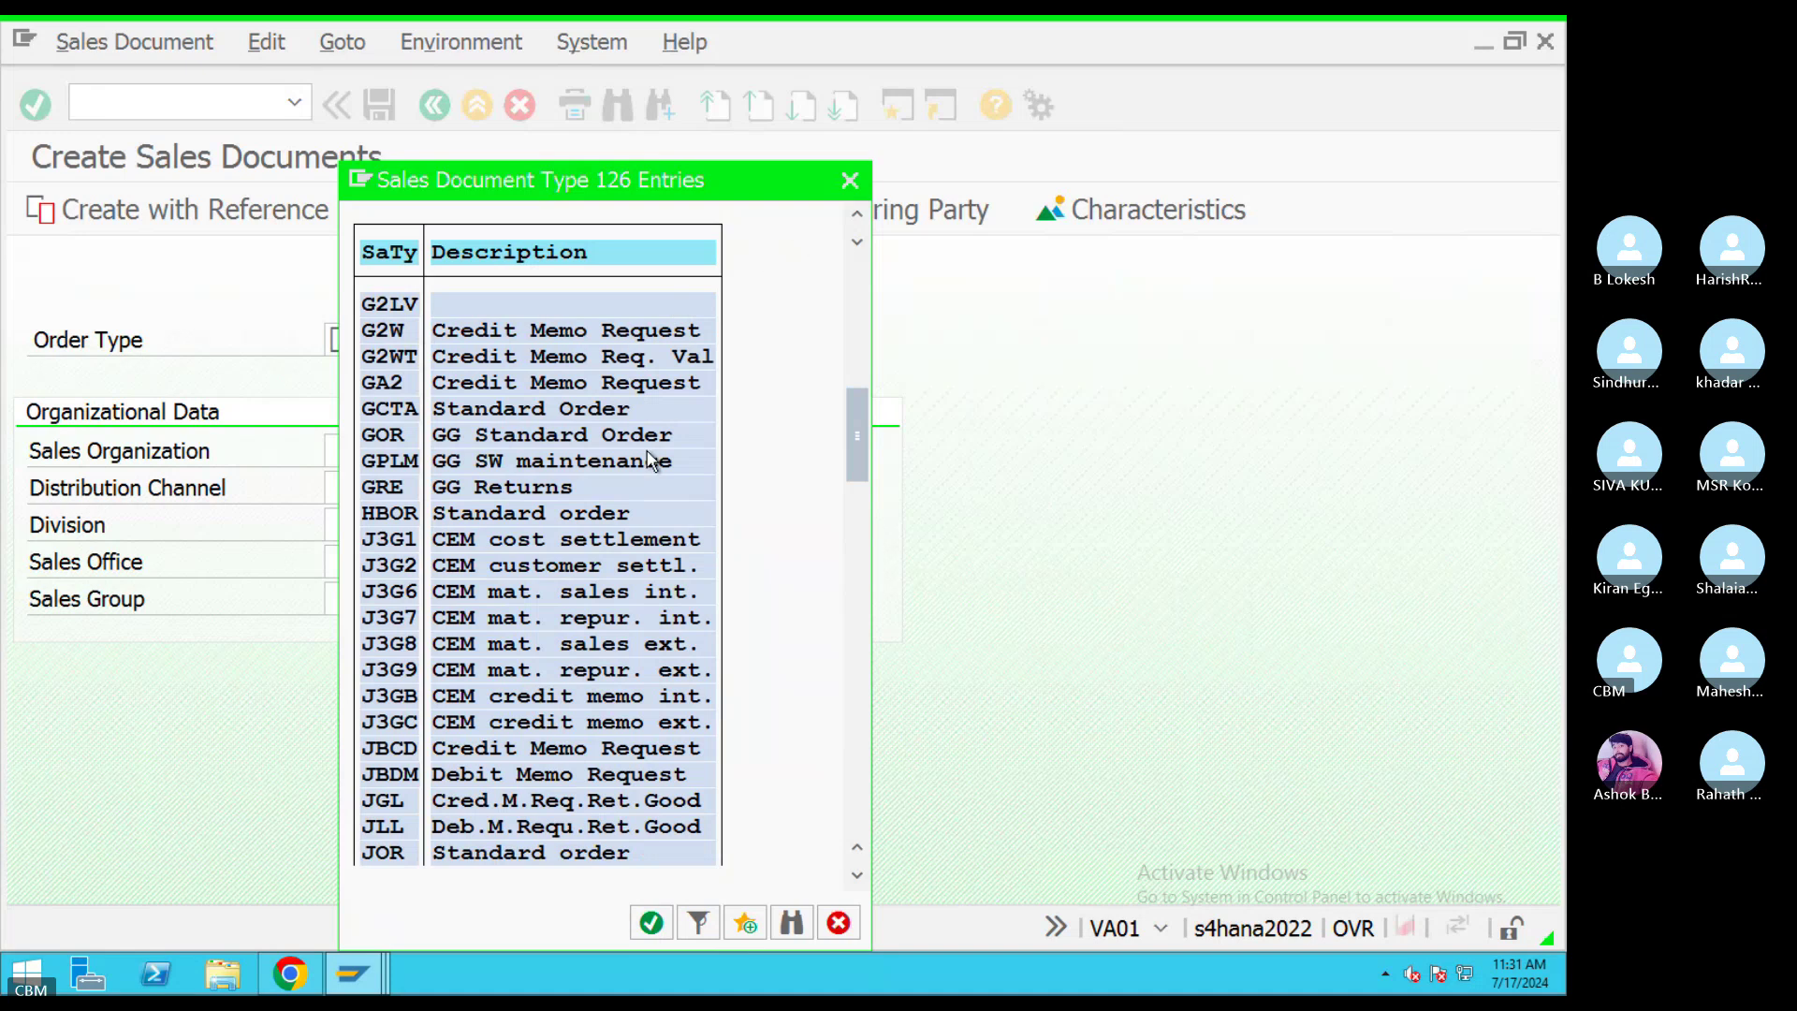
click(854, 183)
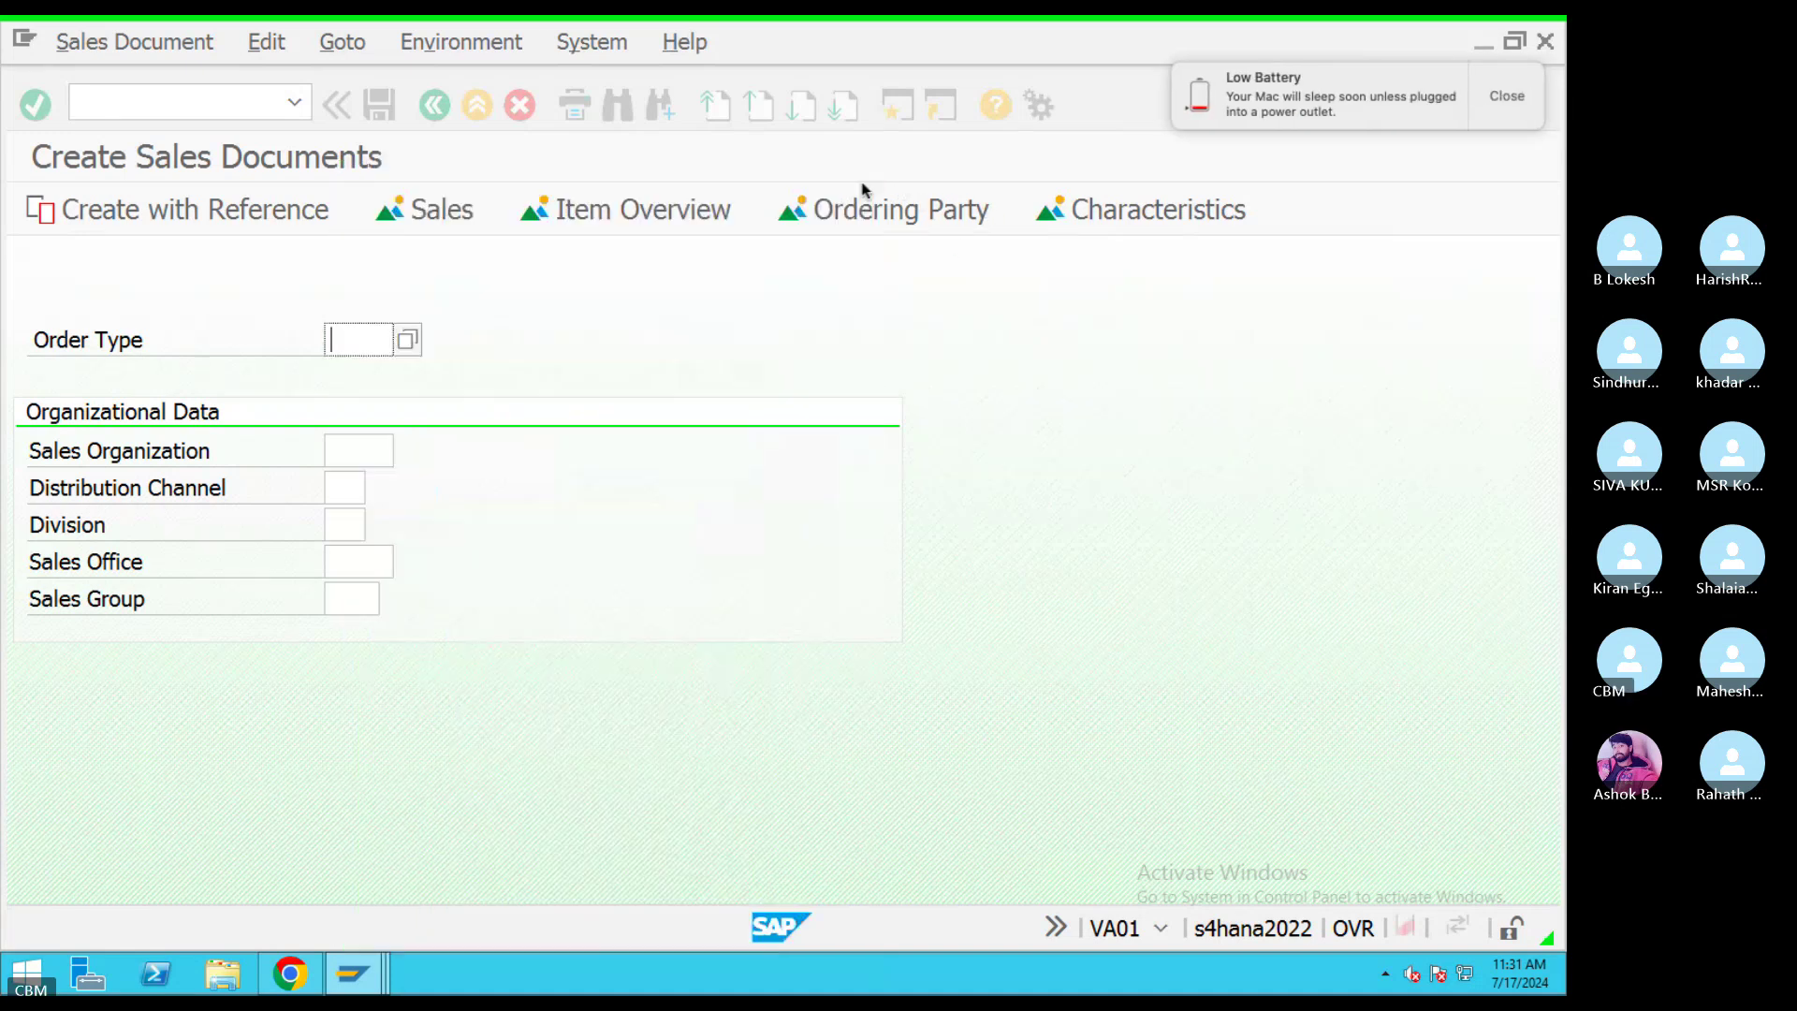
Set the order type to OR and the sales organization to TAM1.
text(OR)
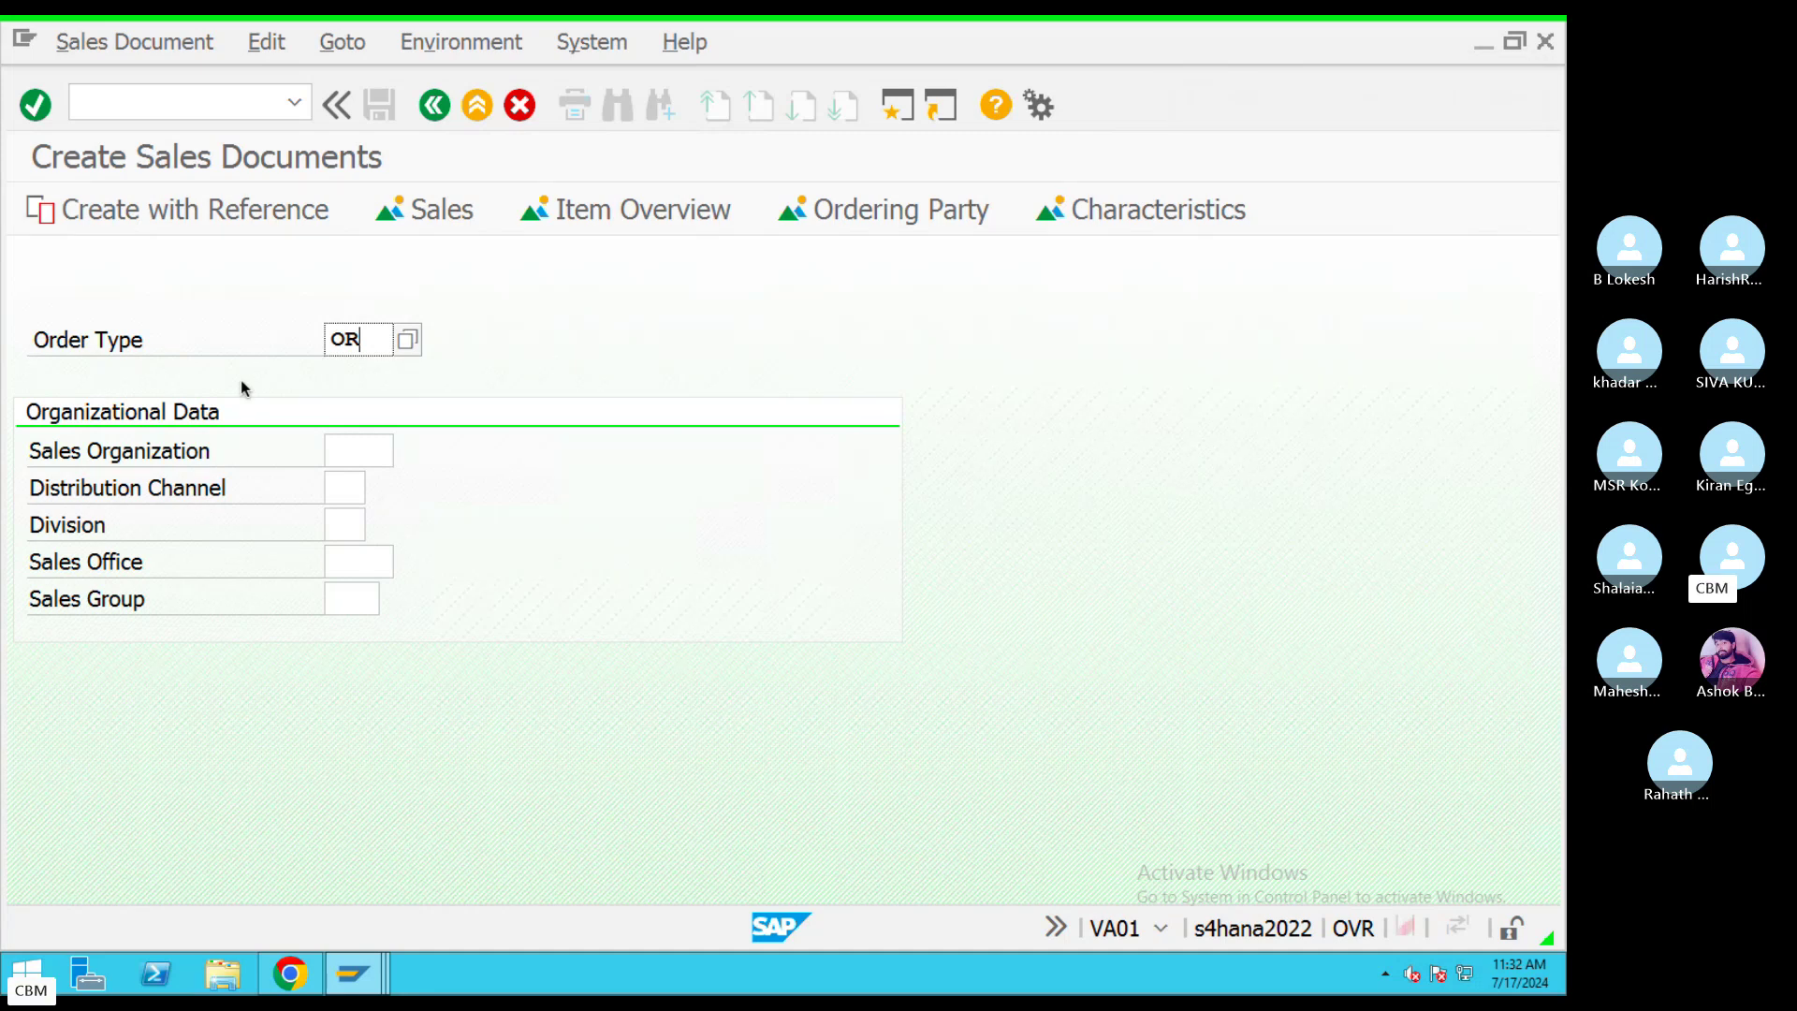
click(372, 450)
text(TAM1)
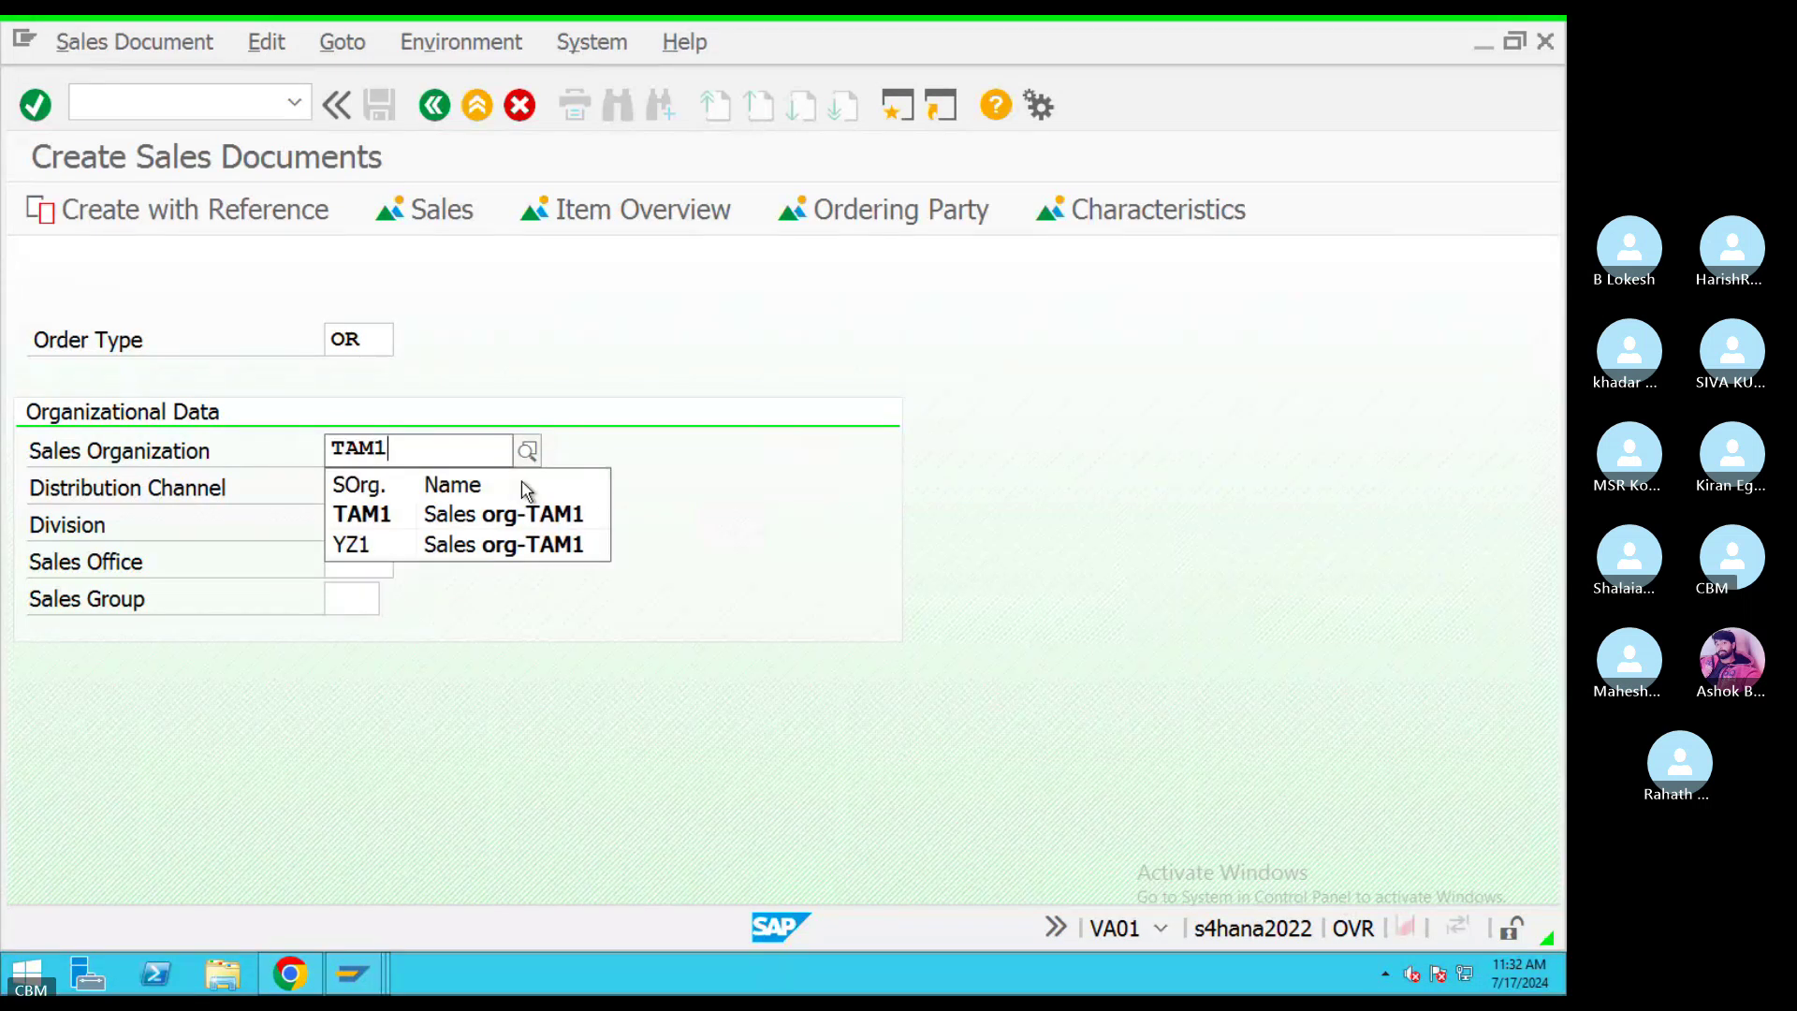
click(925, 438)
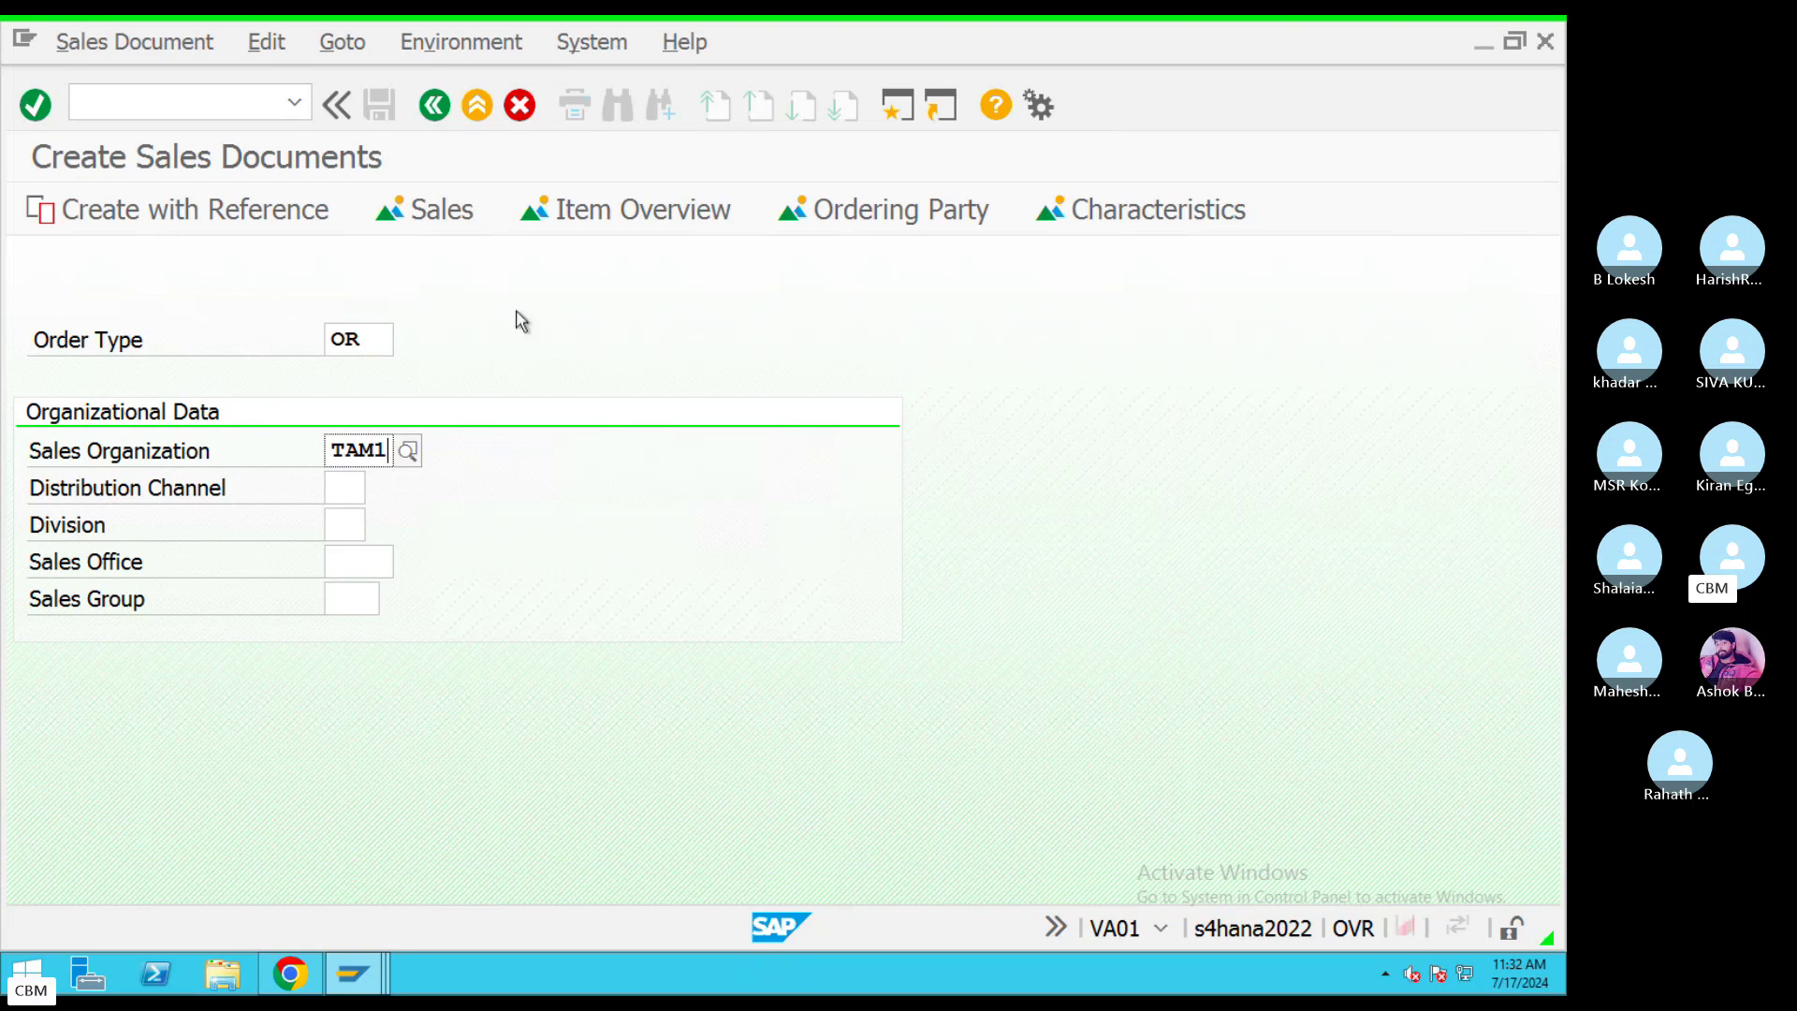
Set distribution channel TD and division TV, leave sales office and sales group blank, and continue to the order overview.
click(347, 487)
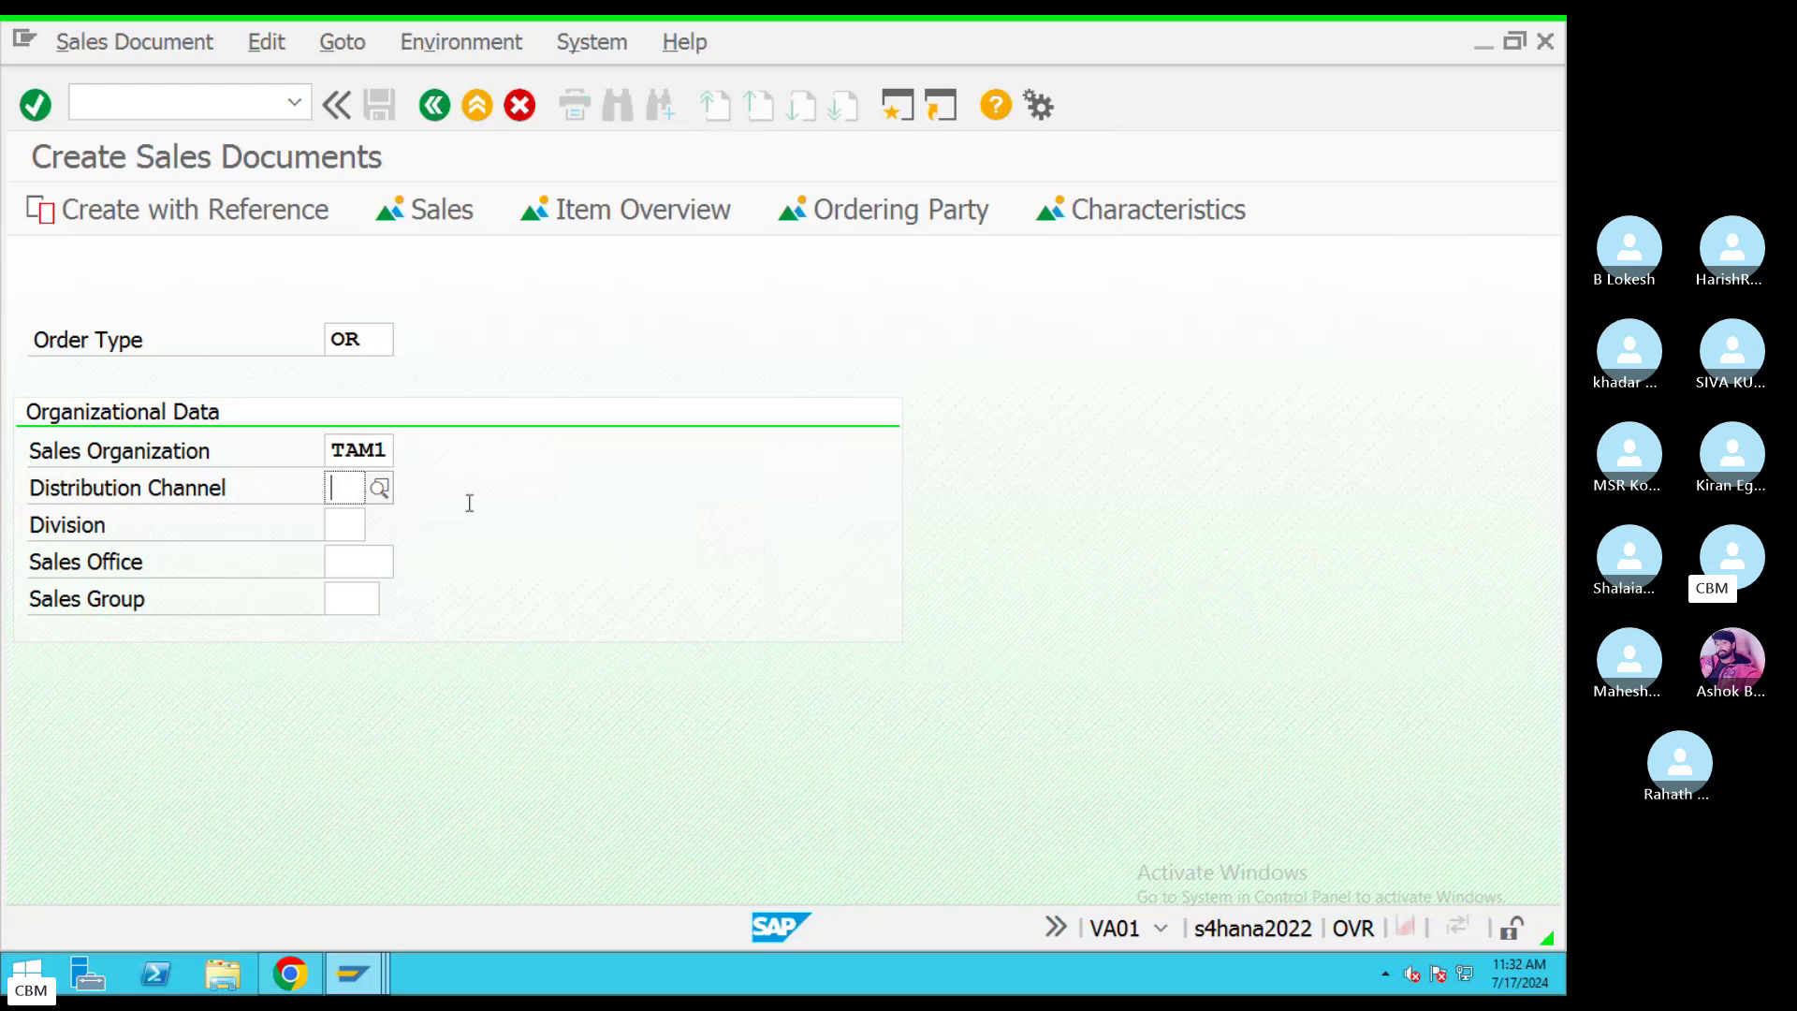
click(361, 543)
click(361, 535)
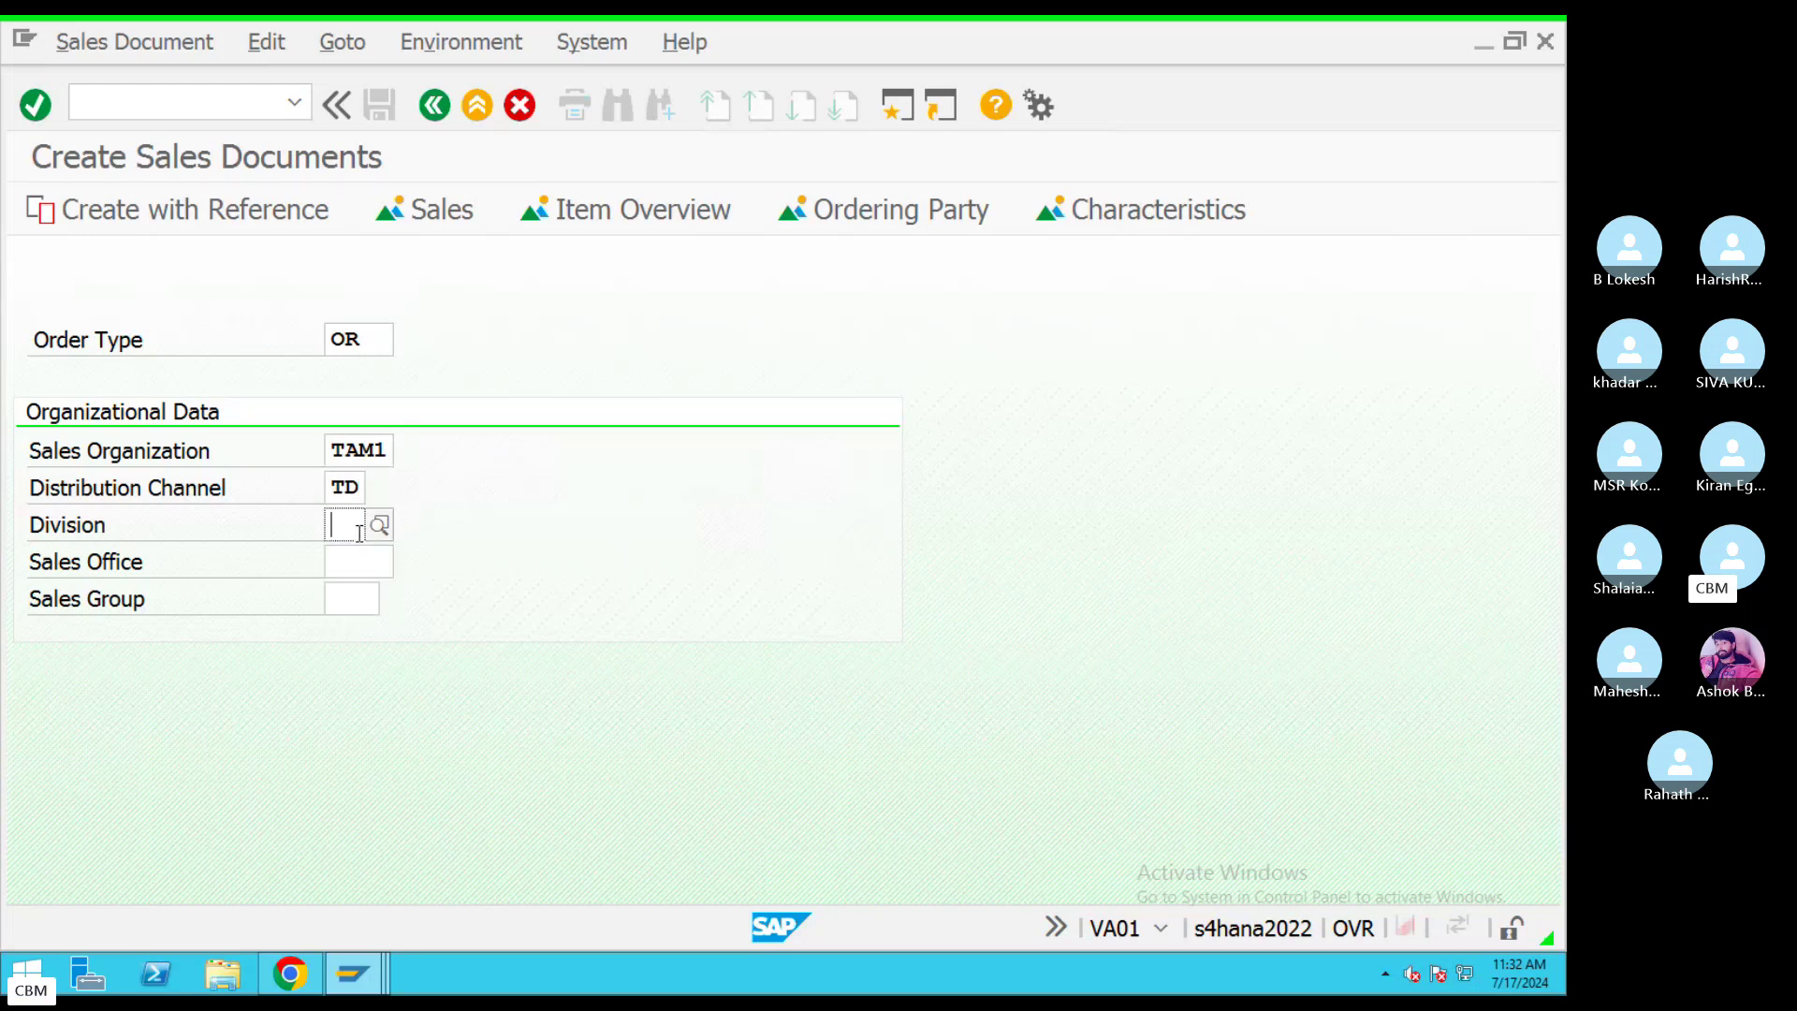
click(361, 535)
click(339, 553)
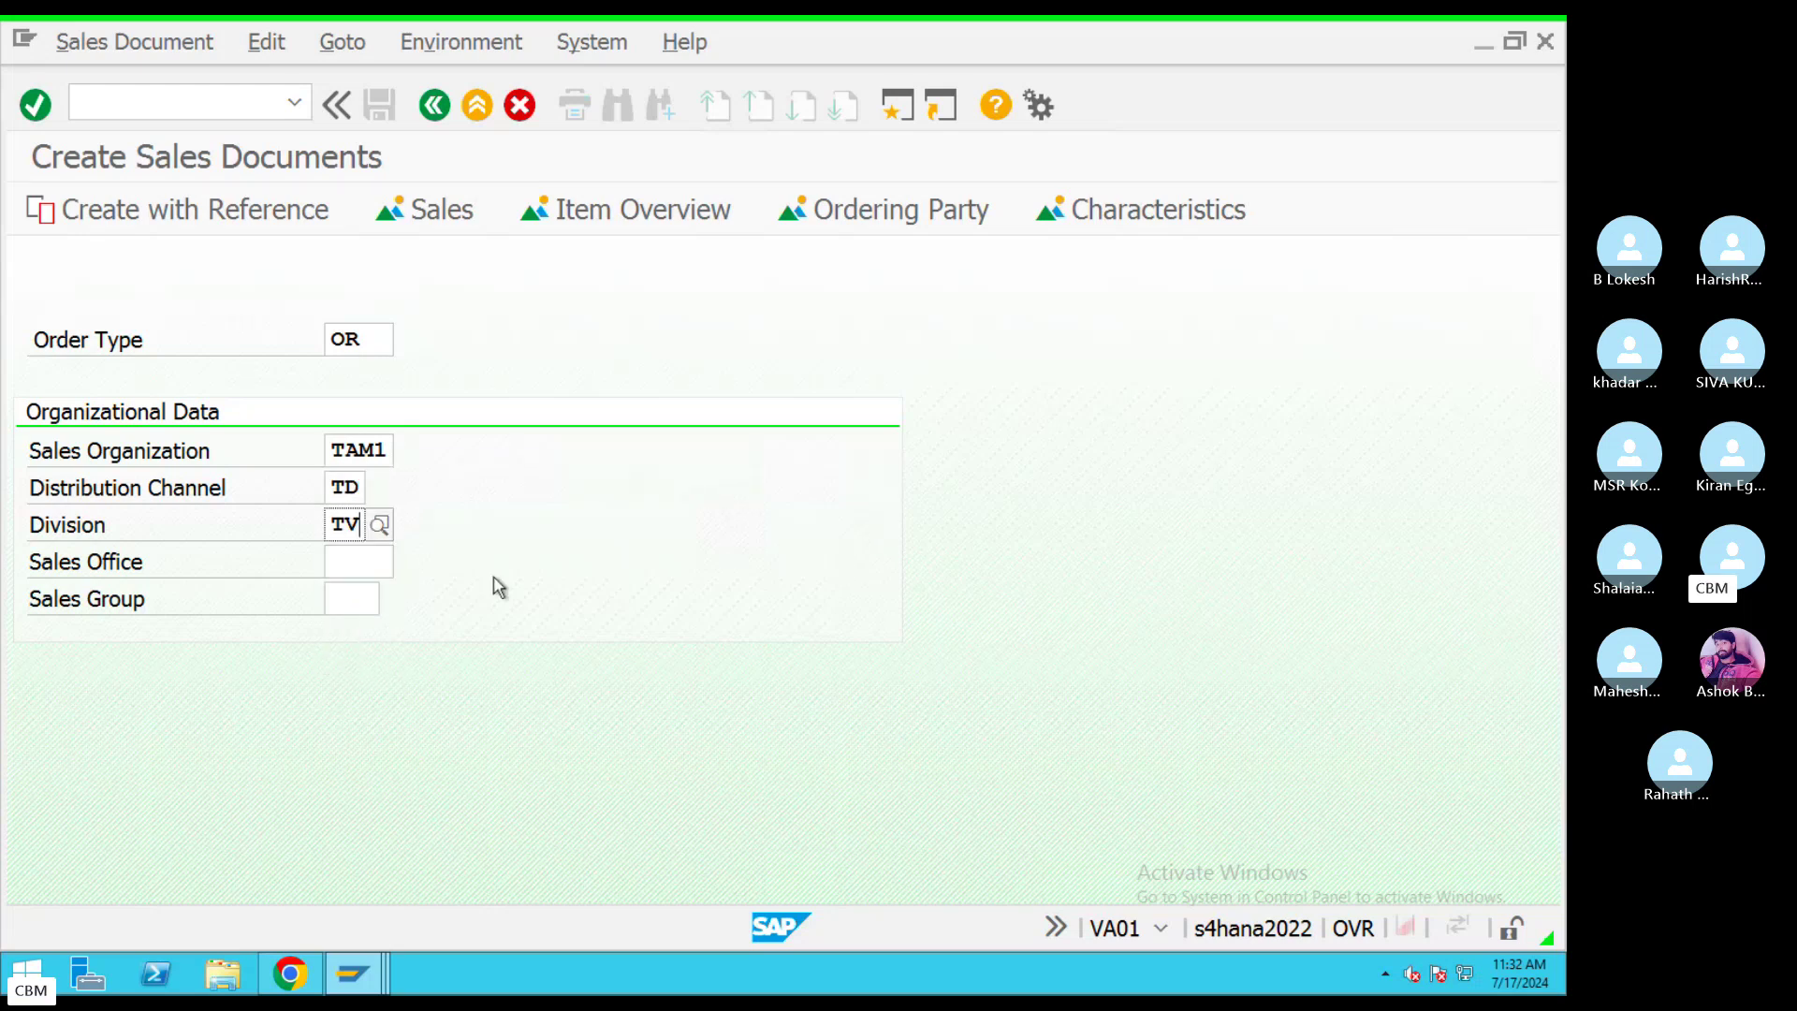
click(364, 560)
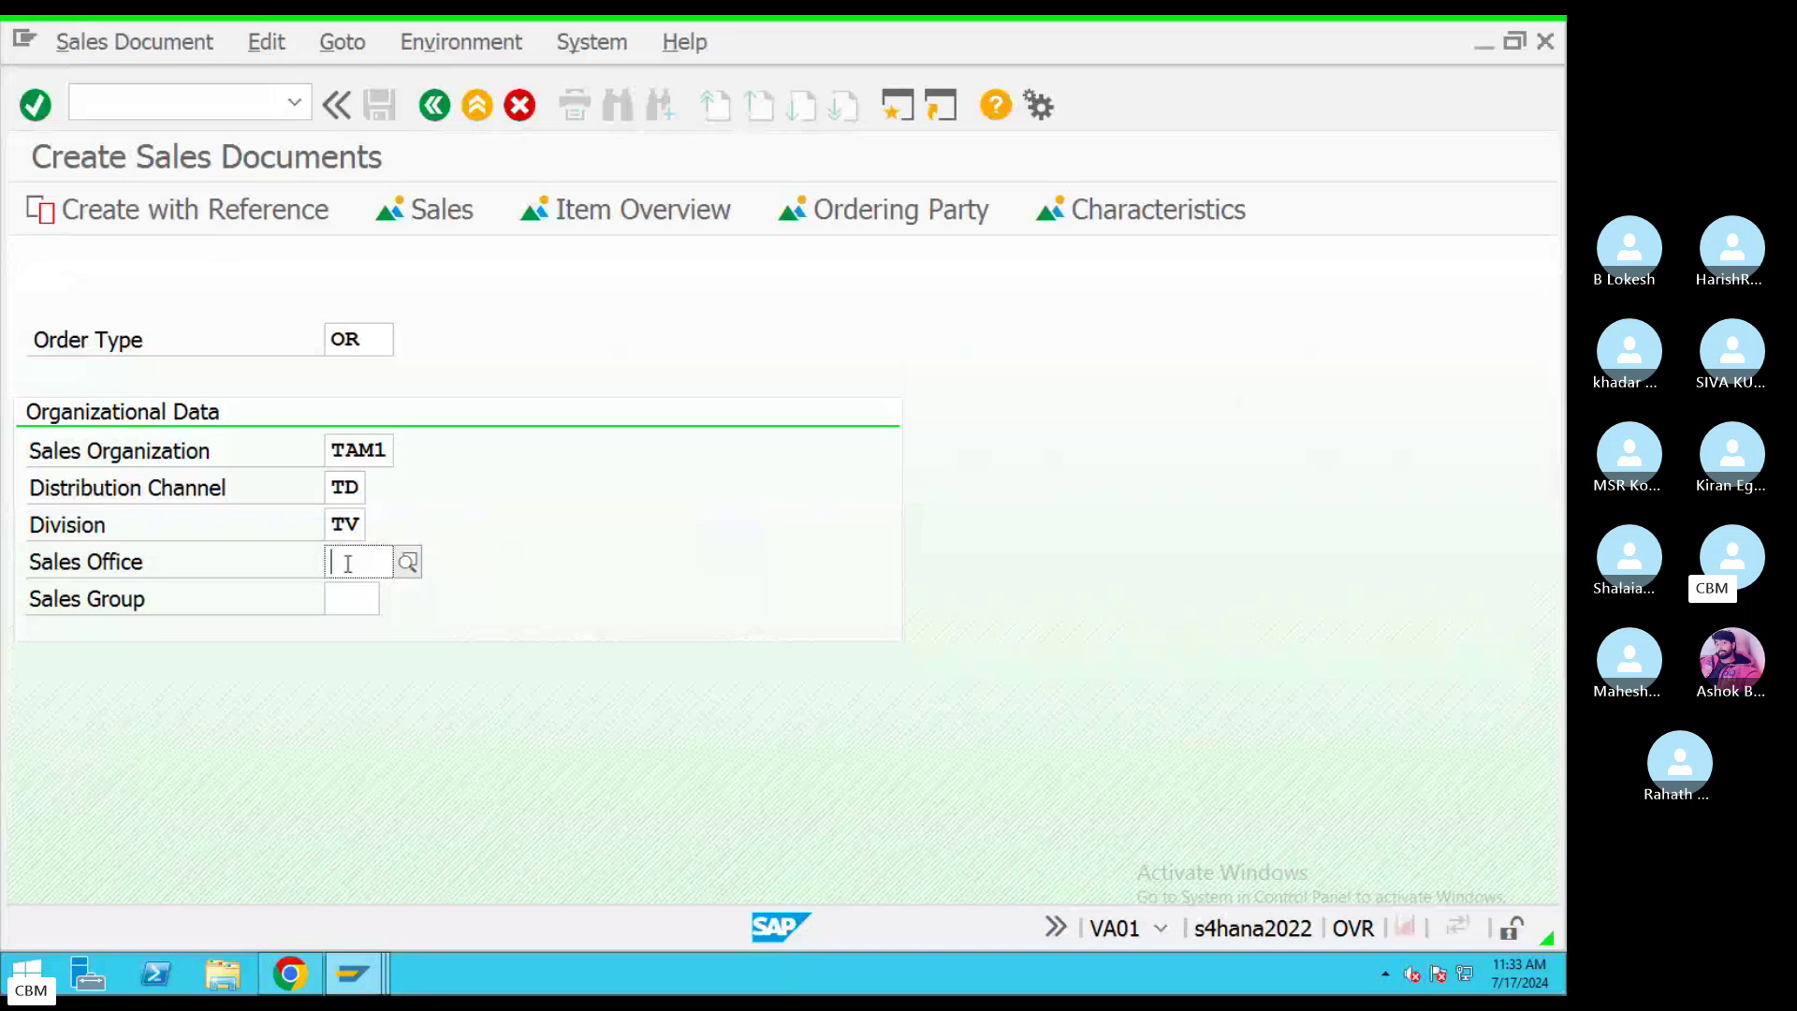
click(361, 597)
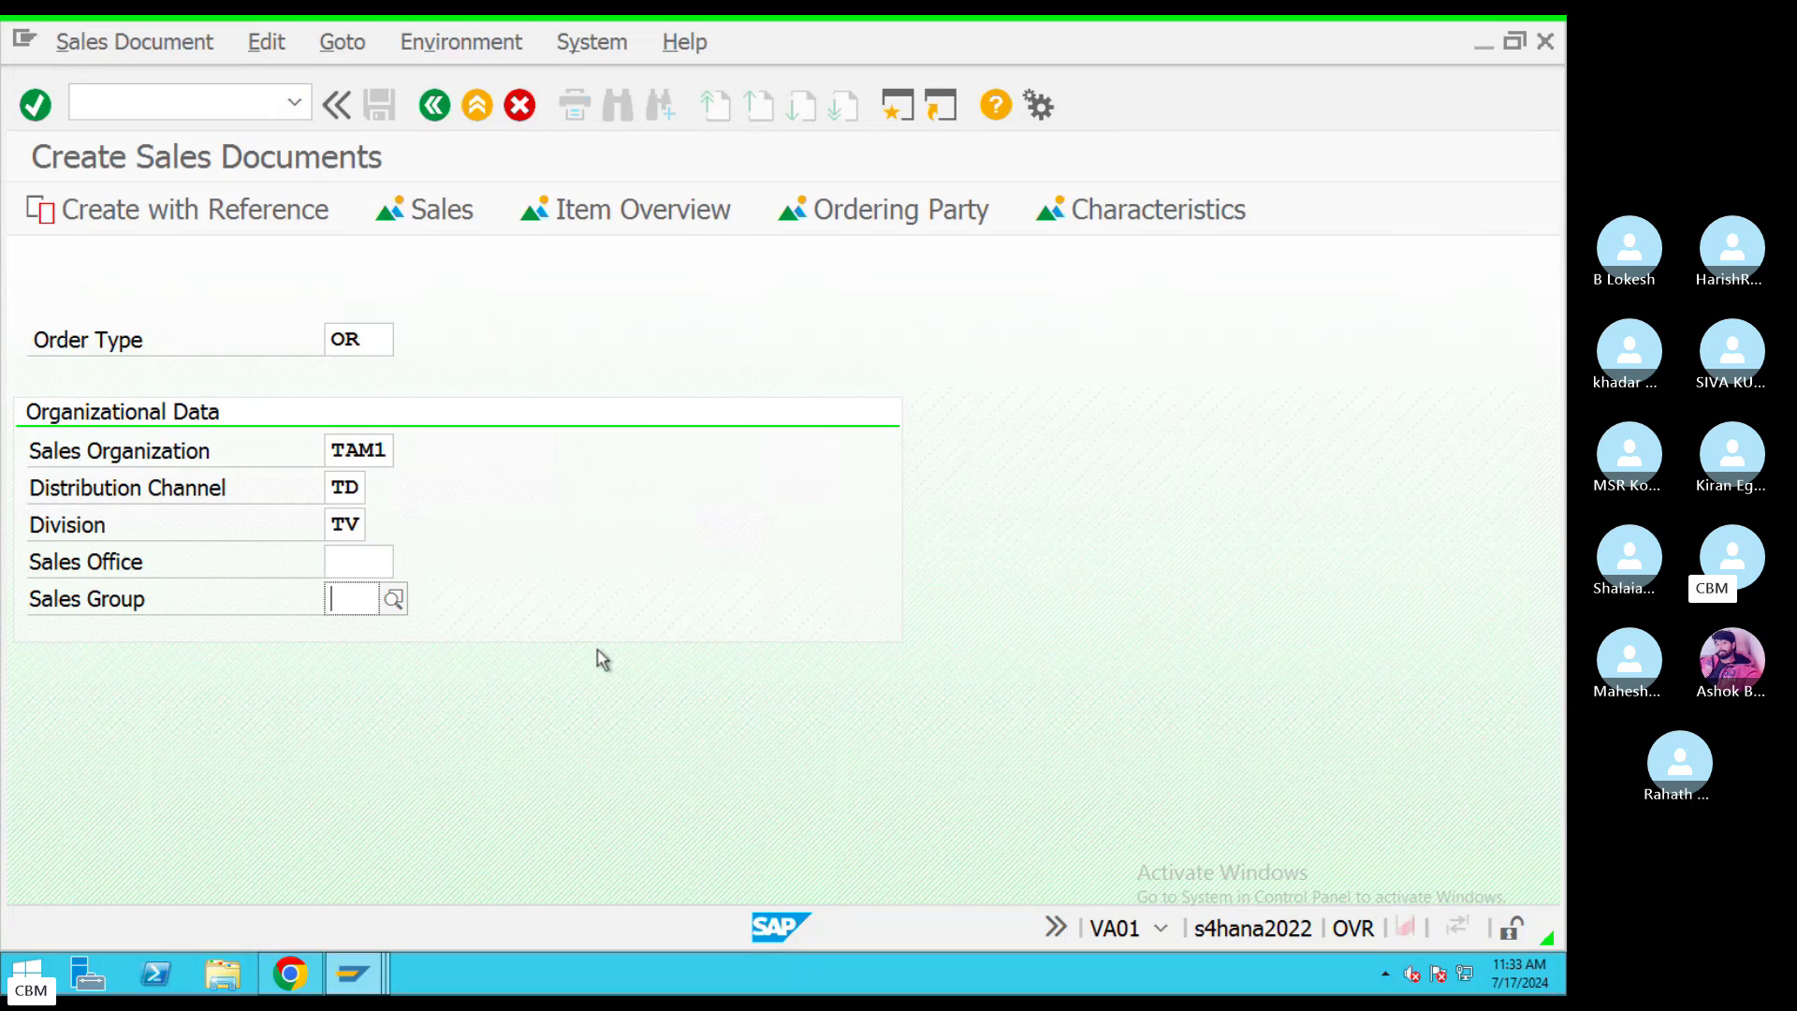
key(Return)
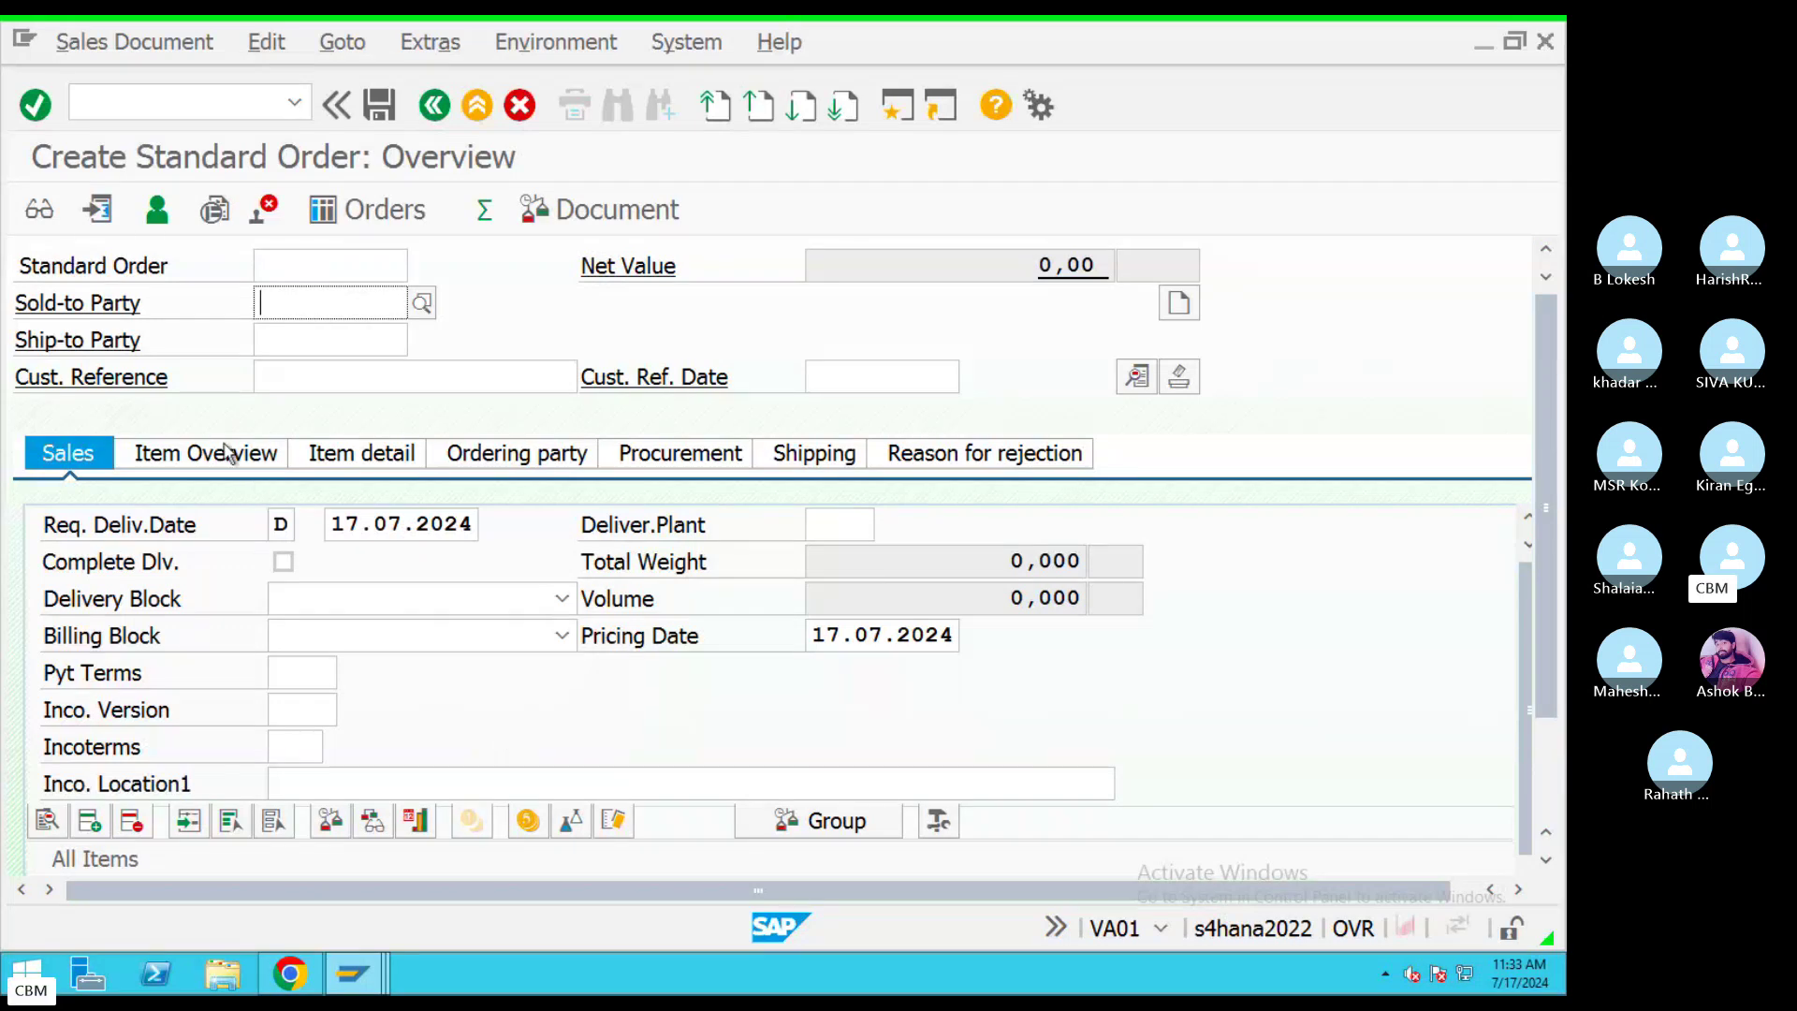
Find the customer for TAM1, TD and TV, assign it as sold-to party, and copy its number to the ship-to party.
click(422, 302)
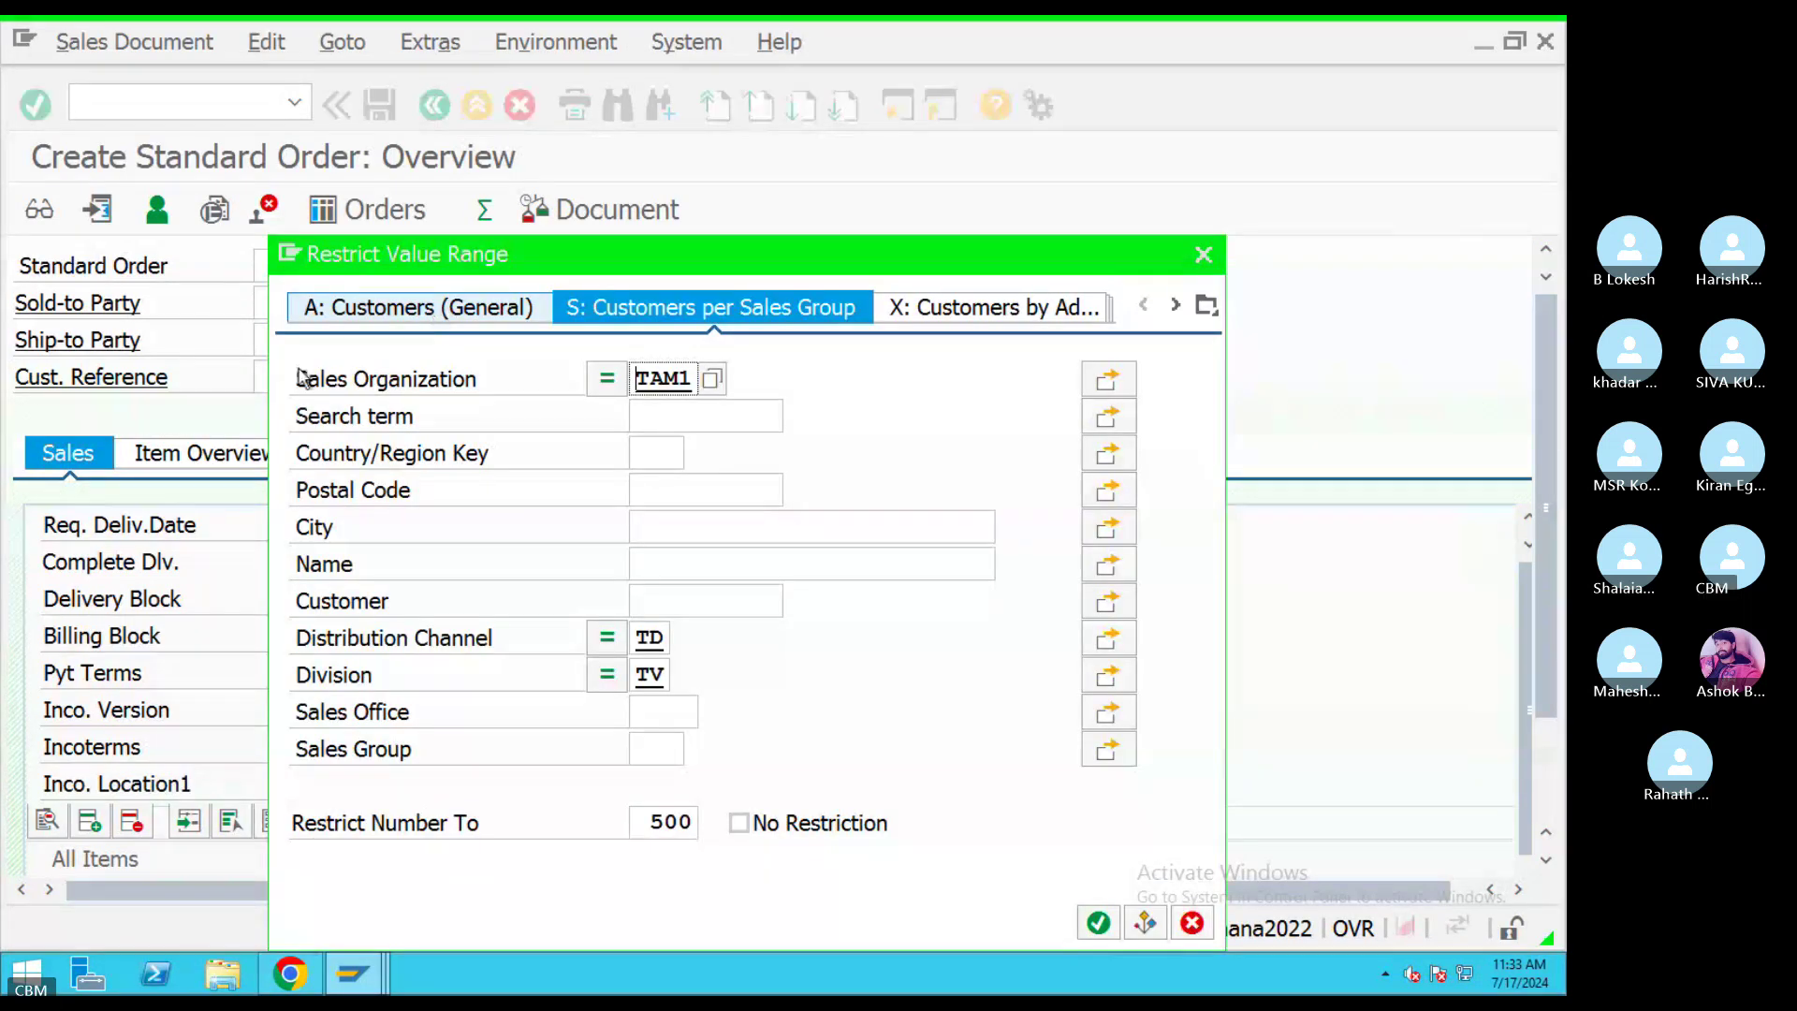
click(1097, 922)
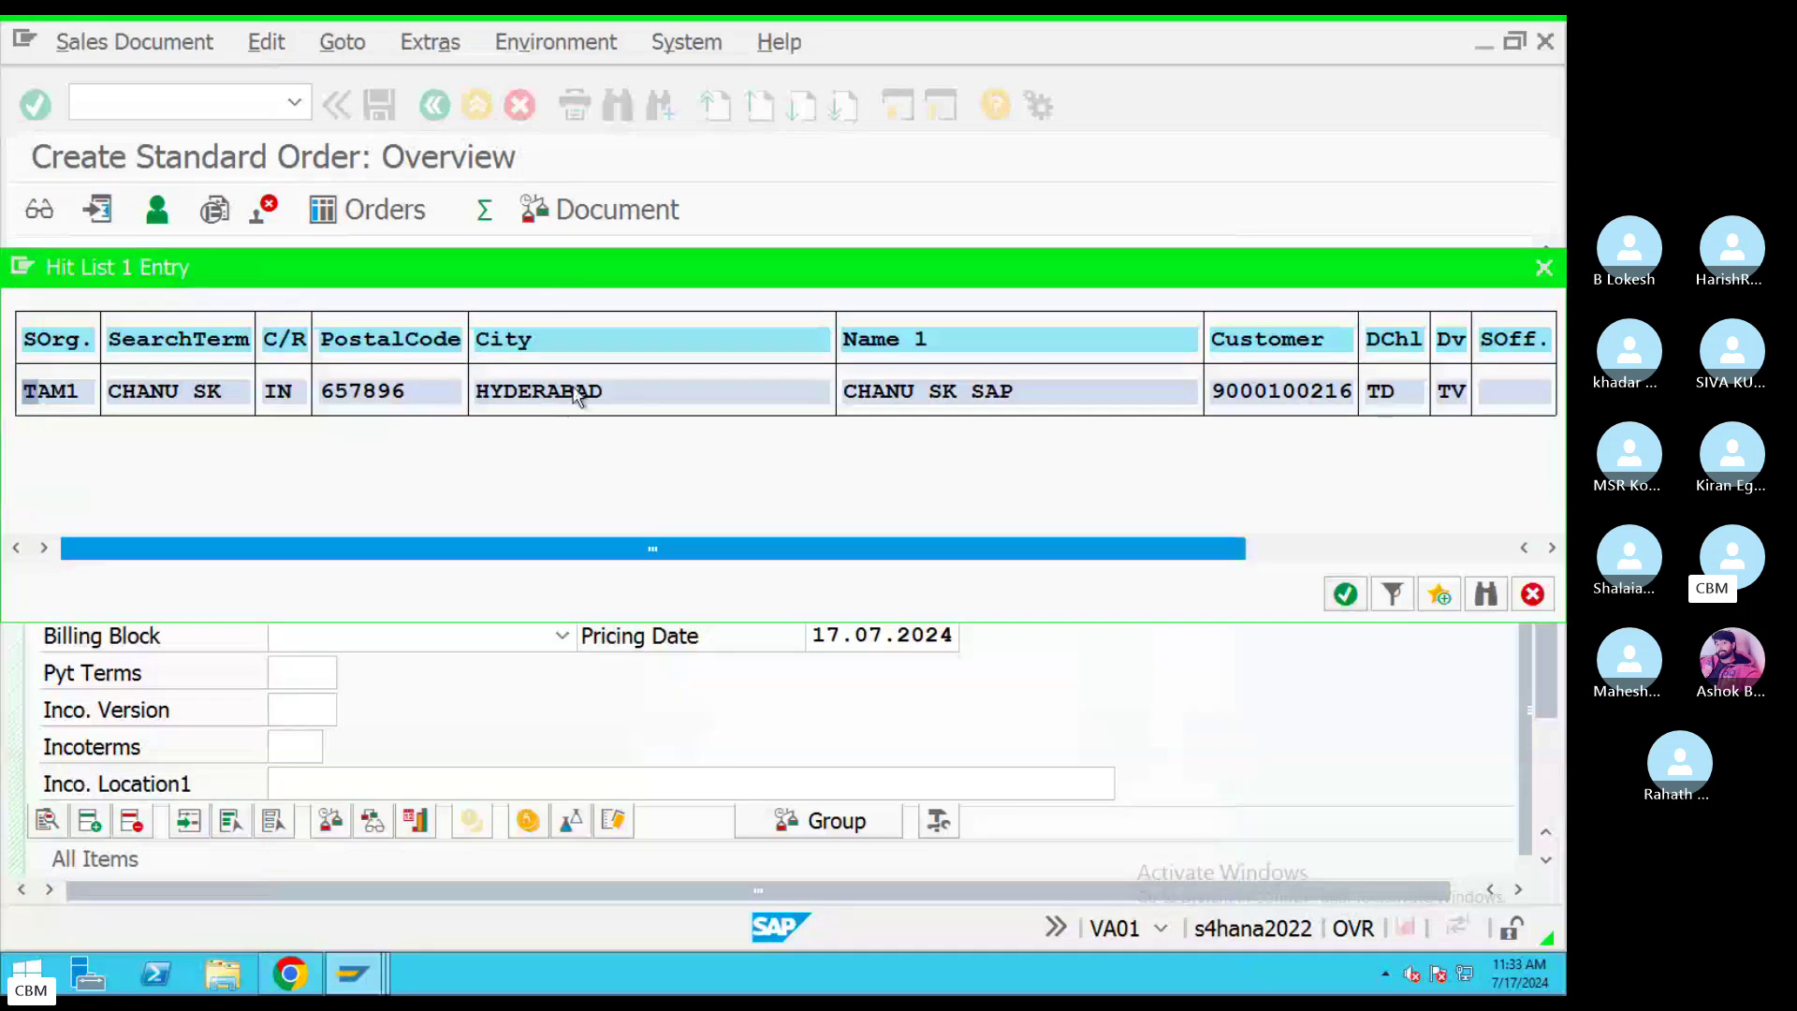
double_click(360, 391)
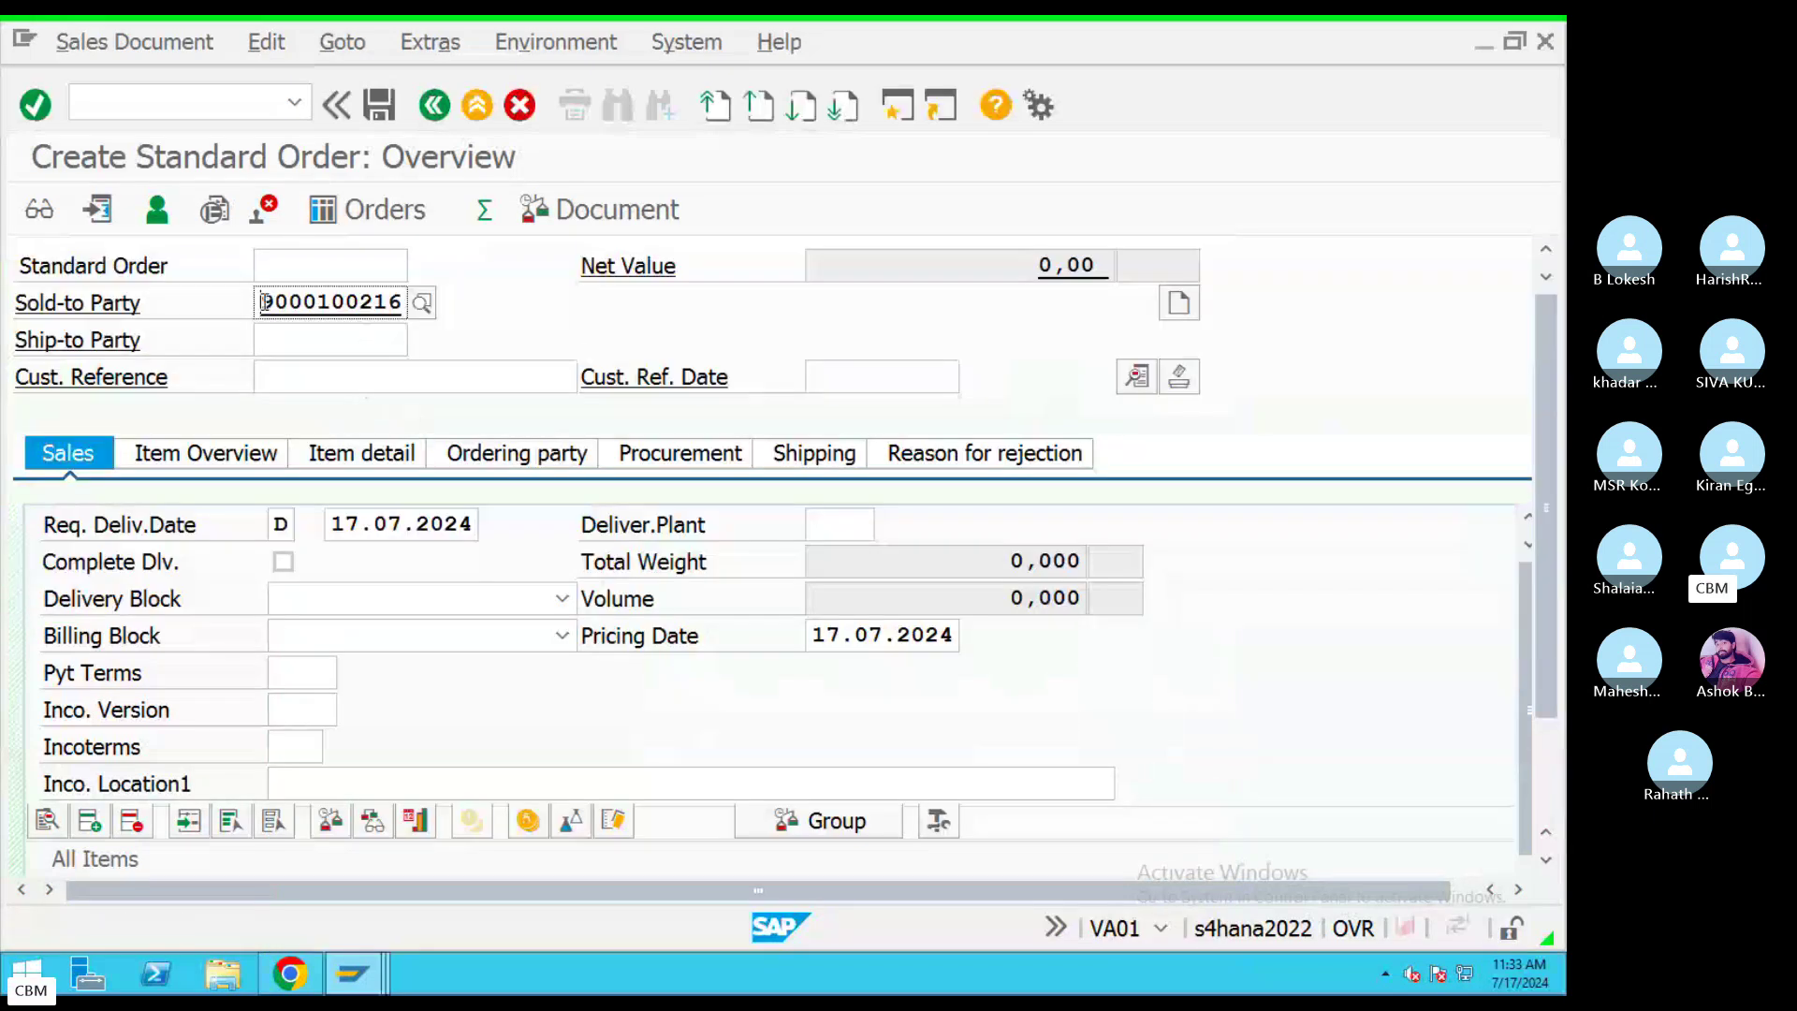
double_click(367, 301)
key(ctrl+c)
click(376, 341)
key(ctrl+v)
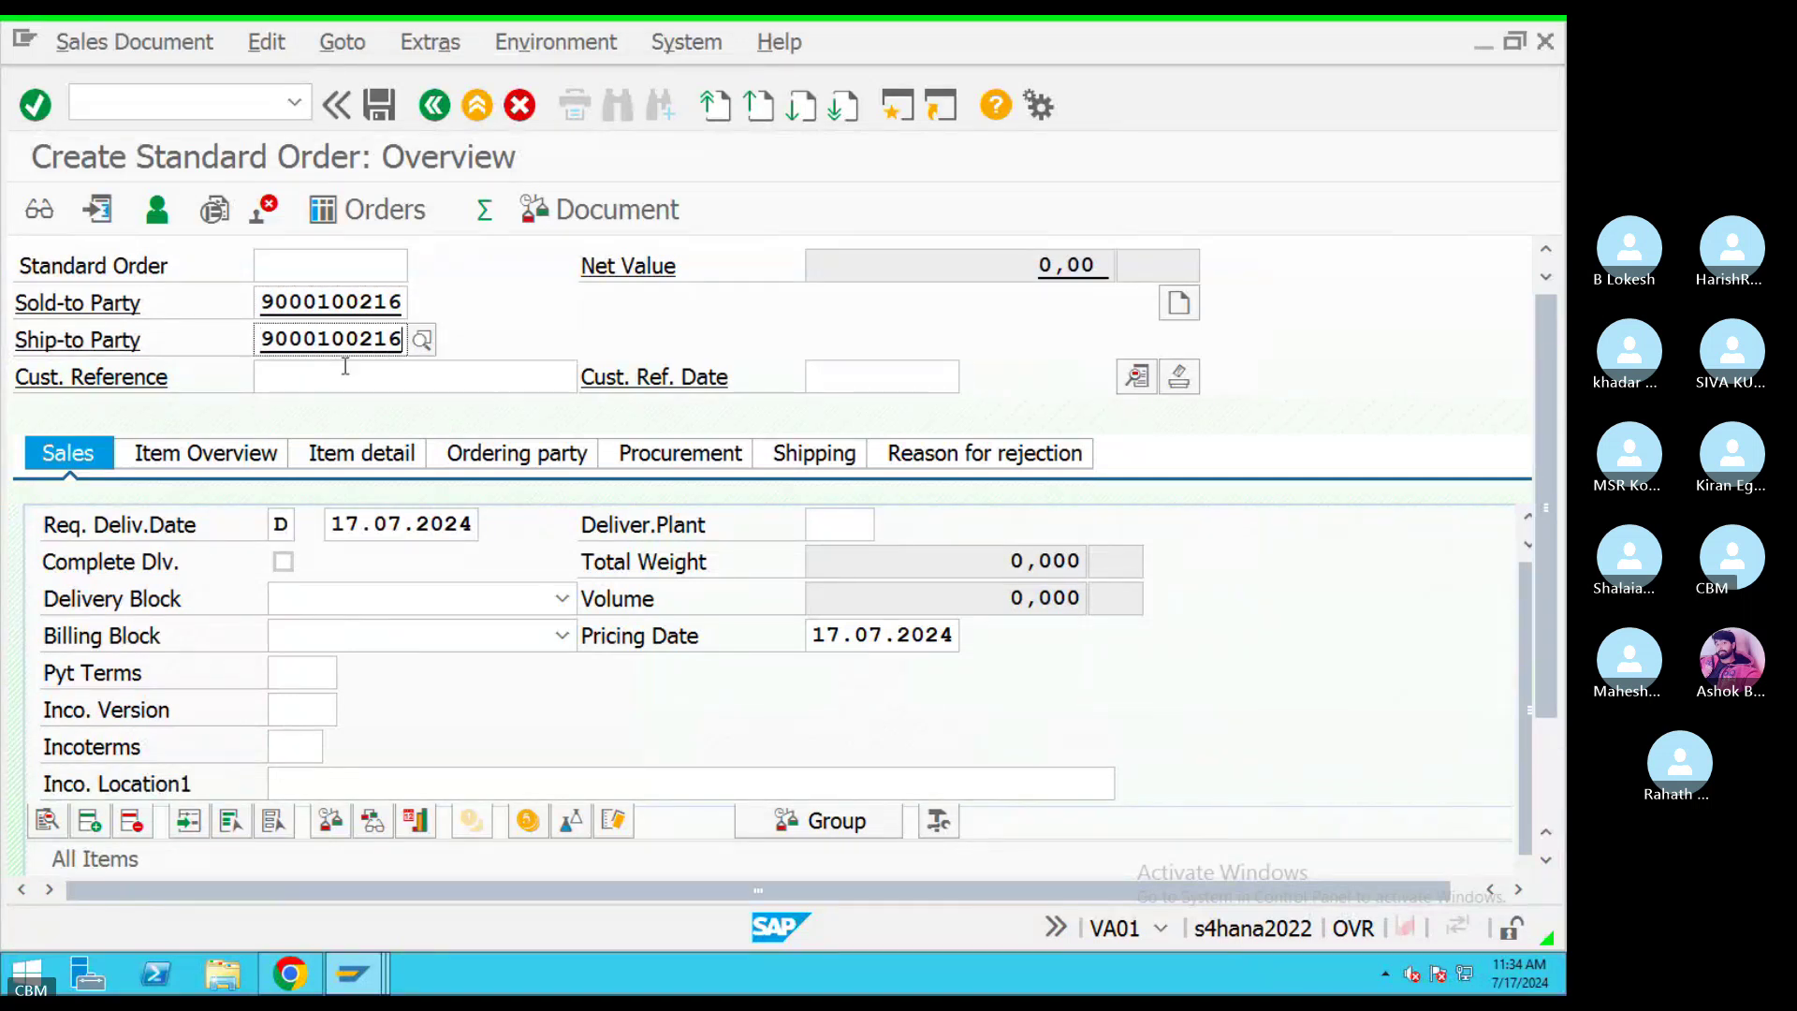
Enter the customer reference number and set the customer reference date to 17.07.2024.
click(364, 387)
text(C)
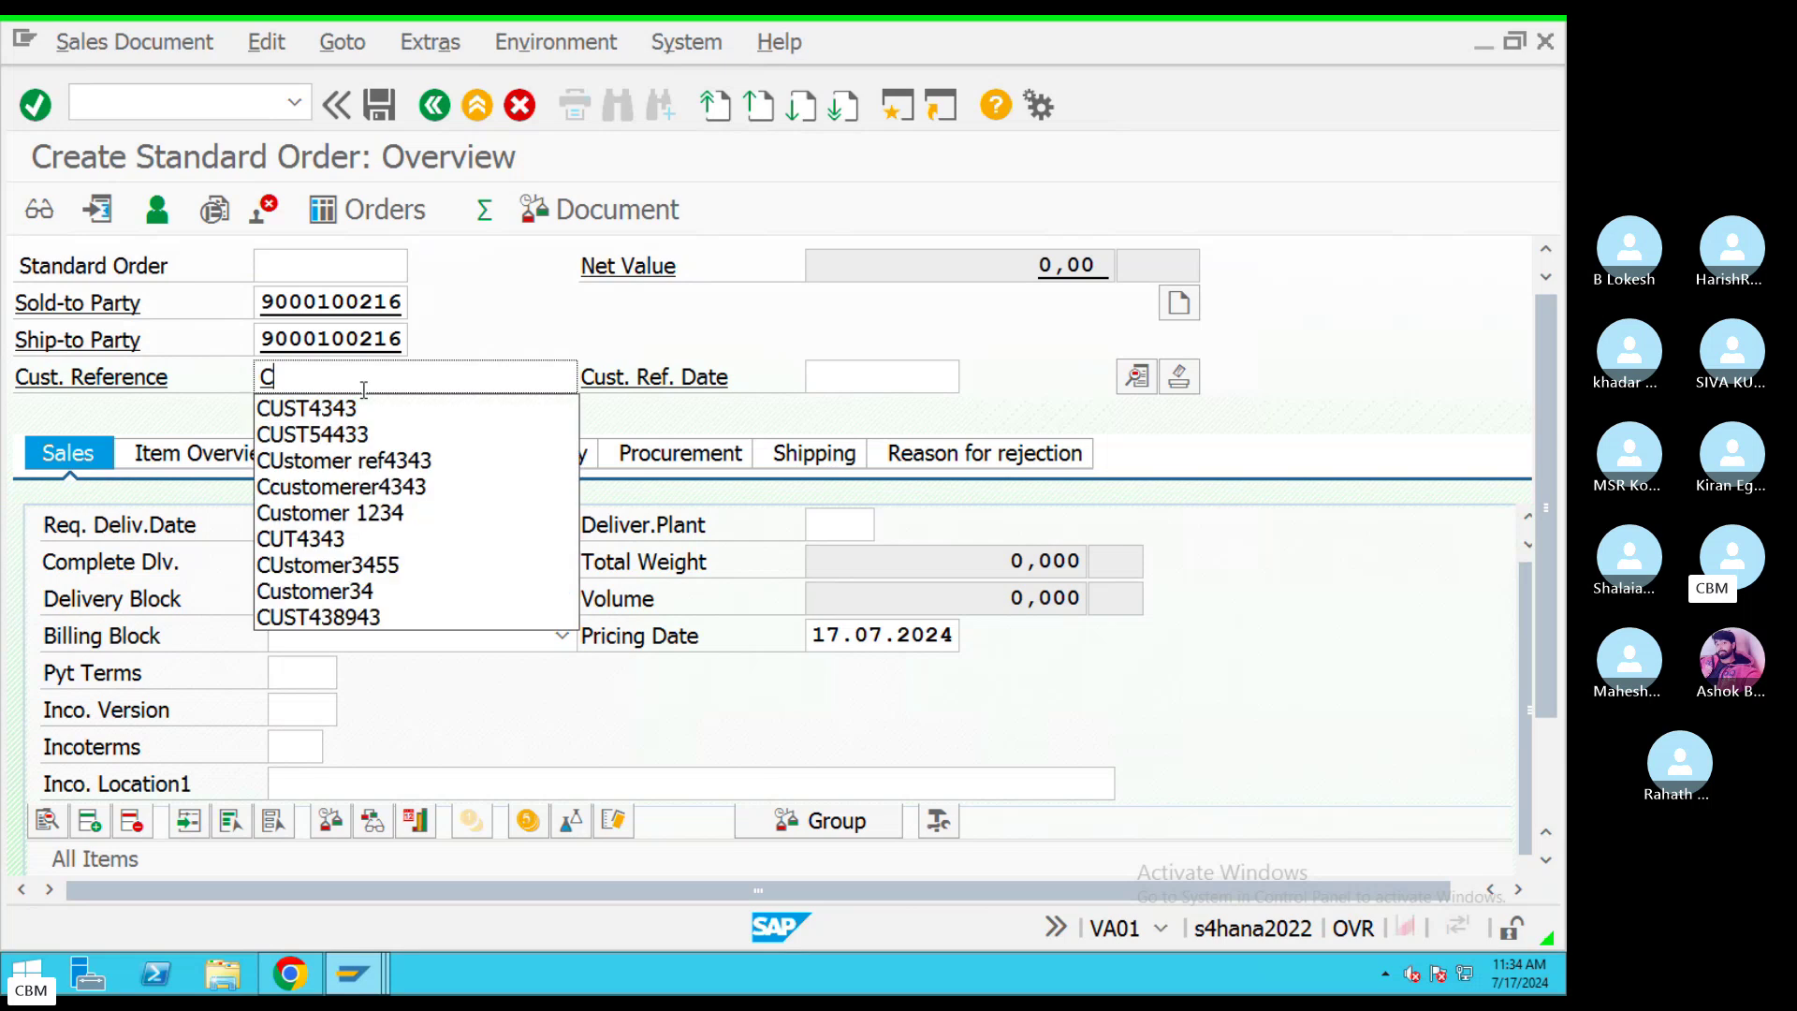
text(USTMERS123)
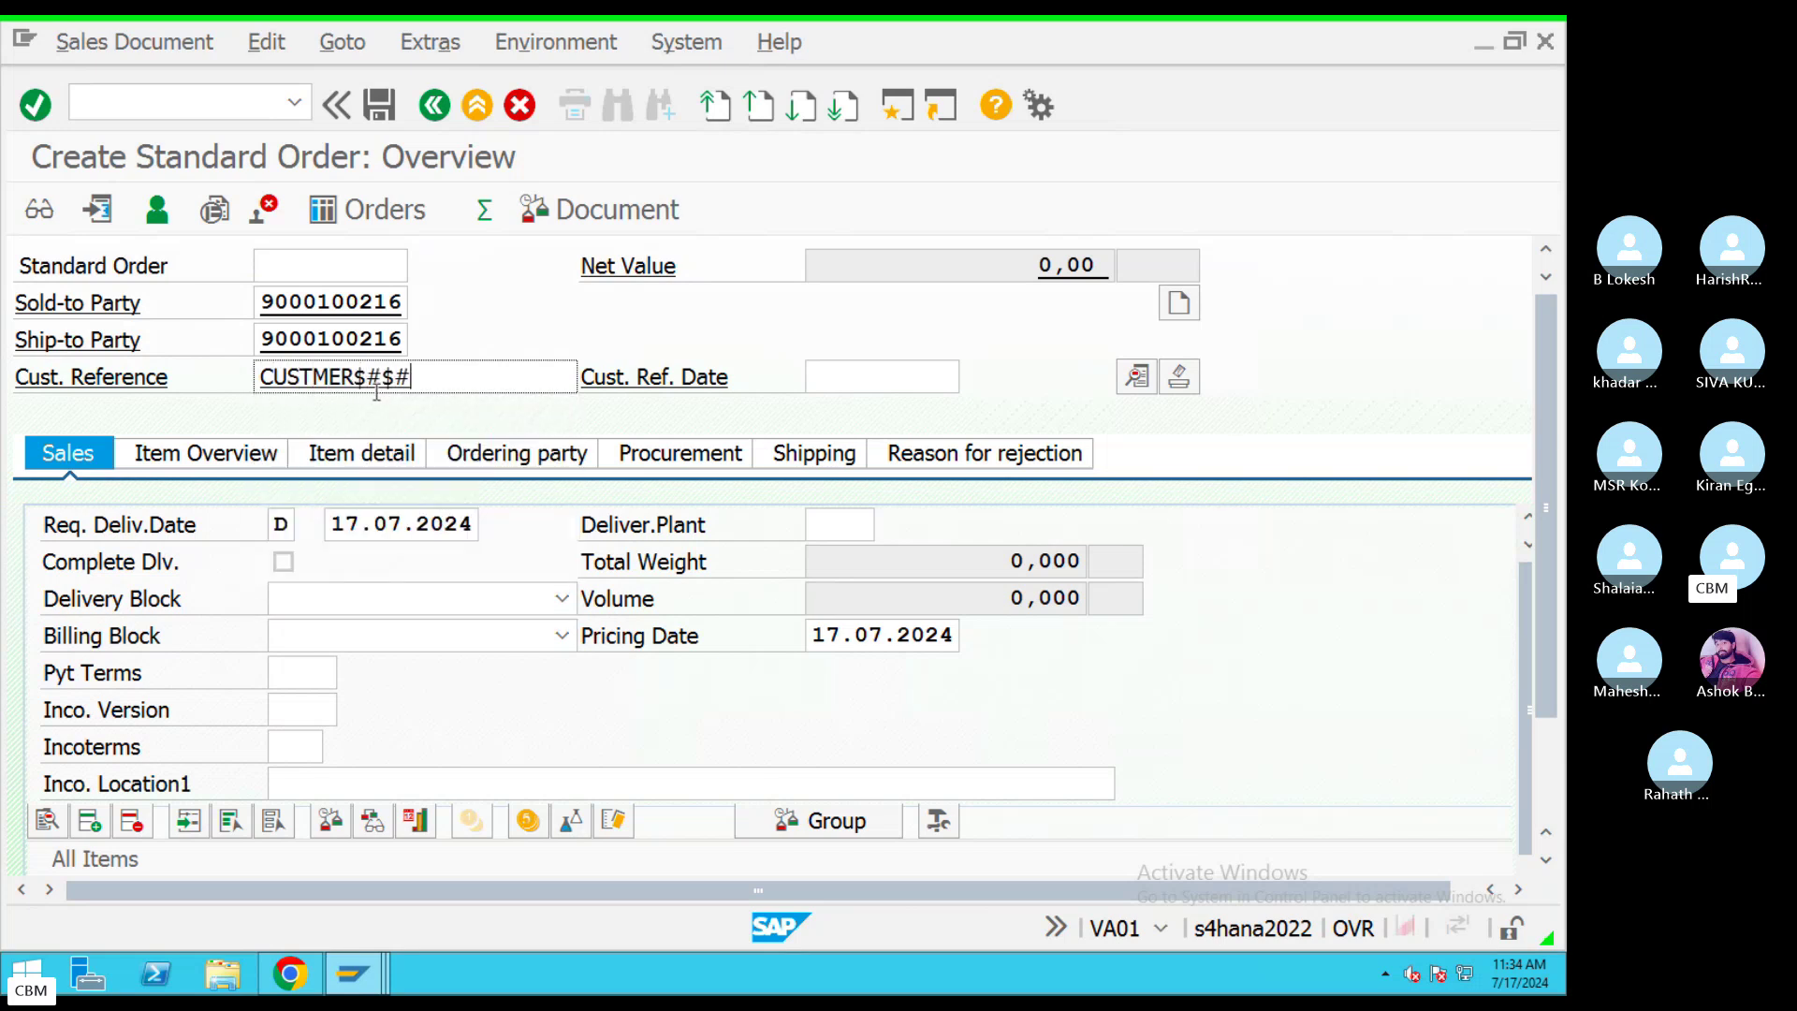
key(BackSpace)
key(BackSpace)
key(BackSpace)
key(BackSpace)
text(#534343)
click(845, 384)
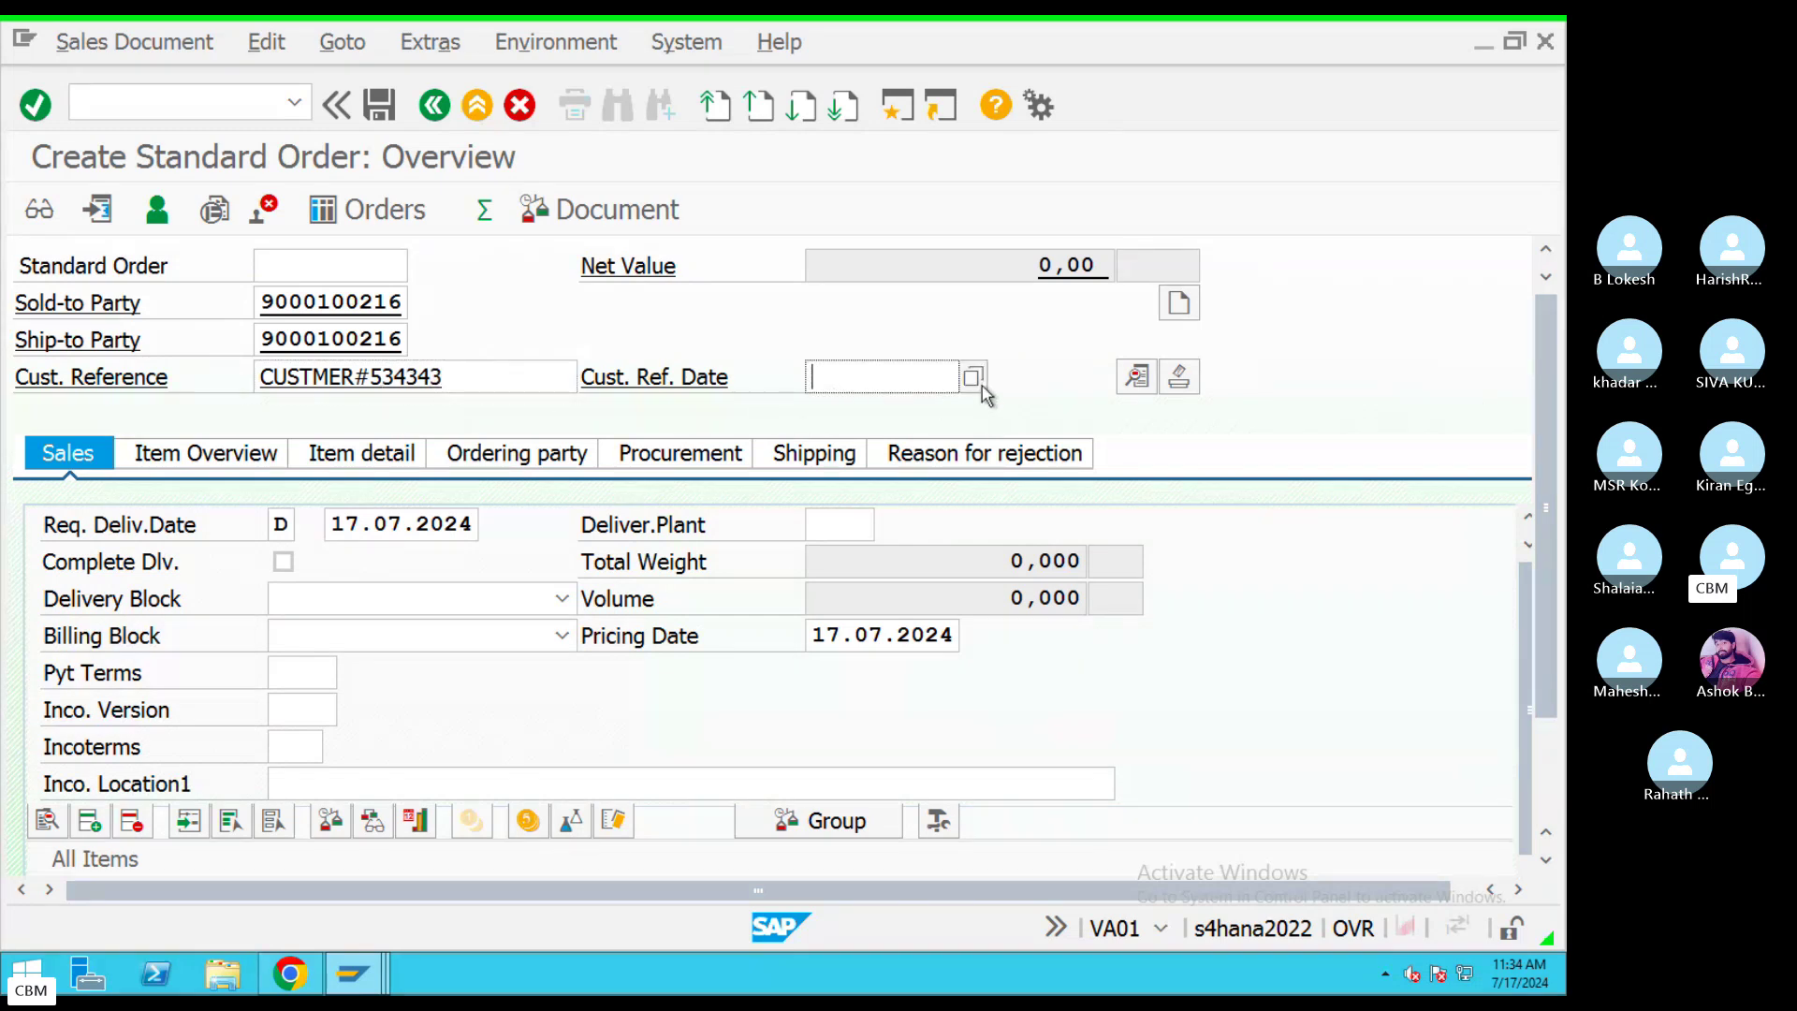
click(978, 381)
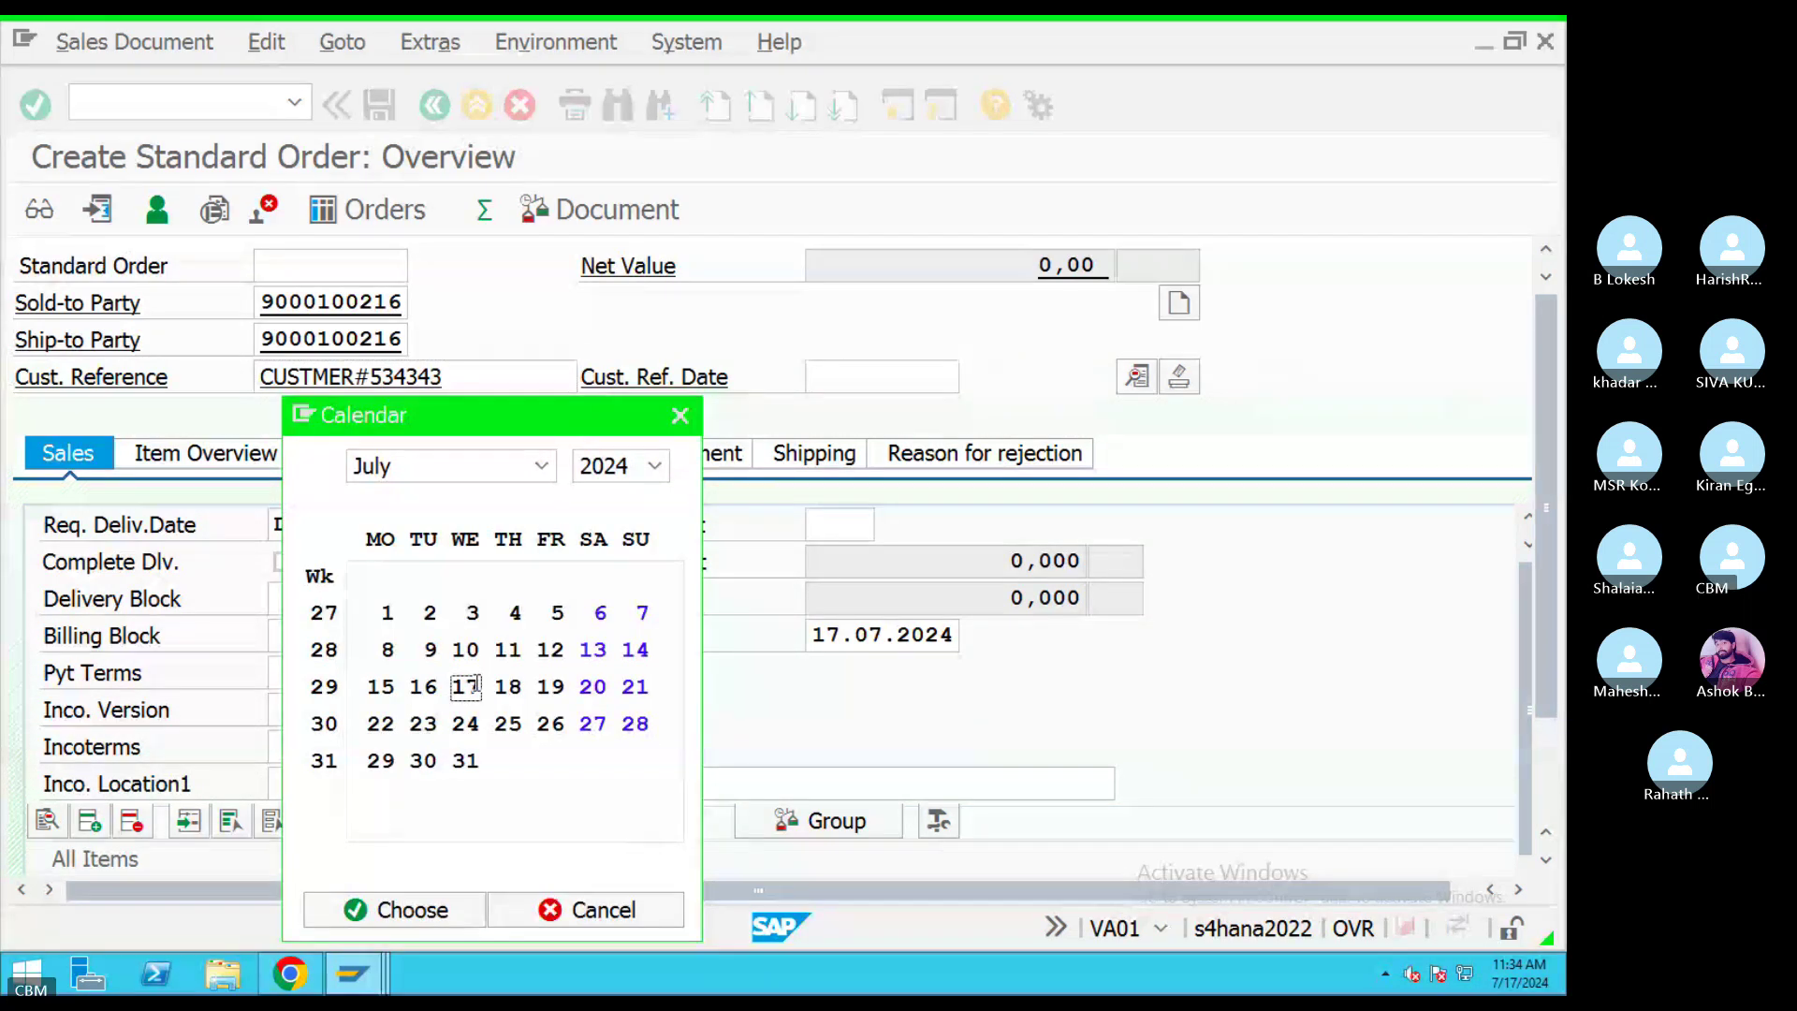
double_click(468, 686)
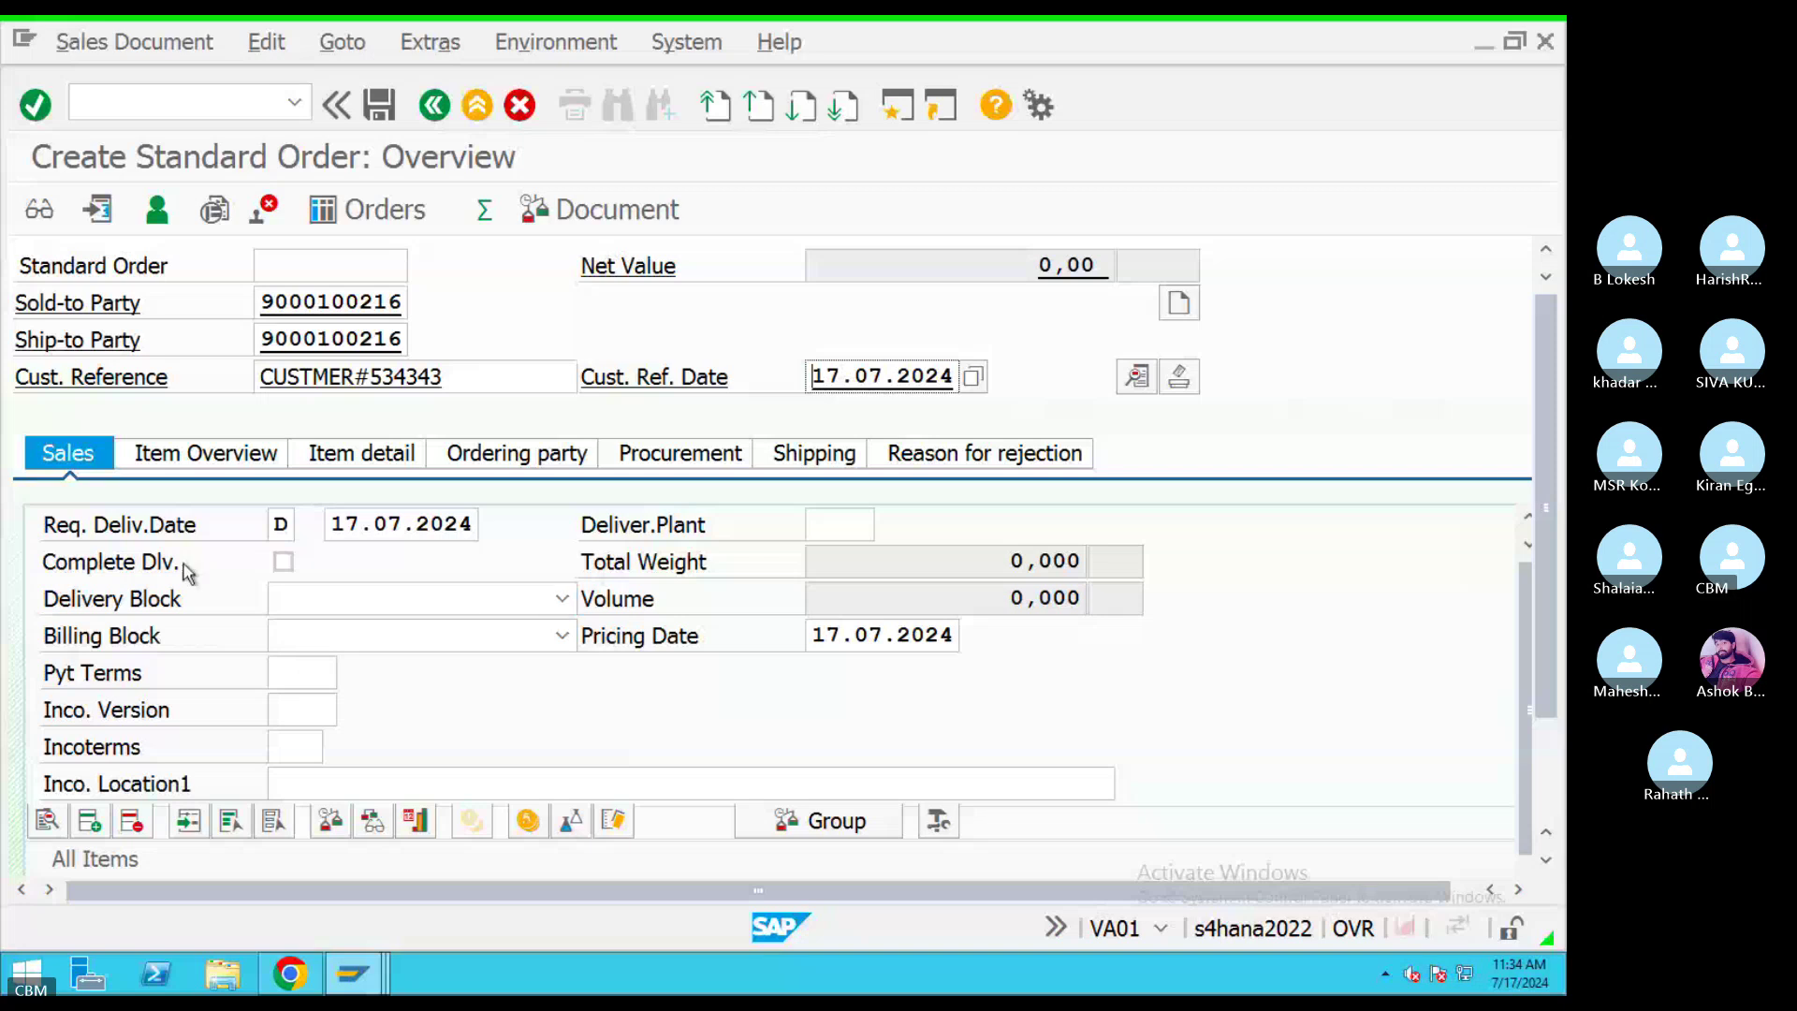
Set the delivering plant to TAM1 from the available plants.
click(842, 524)
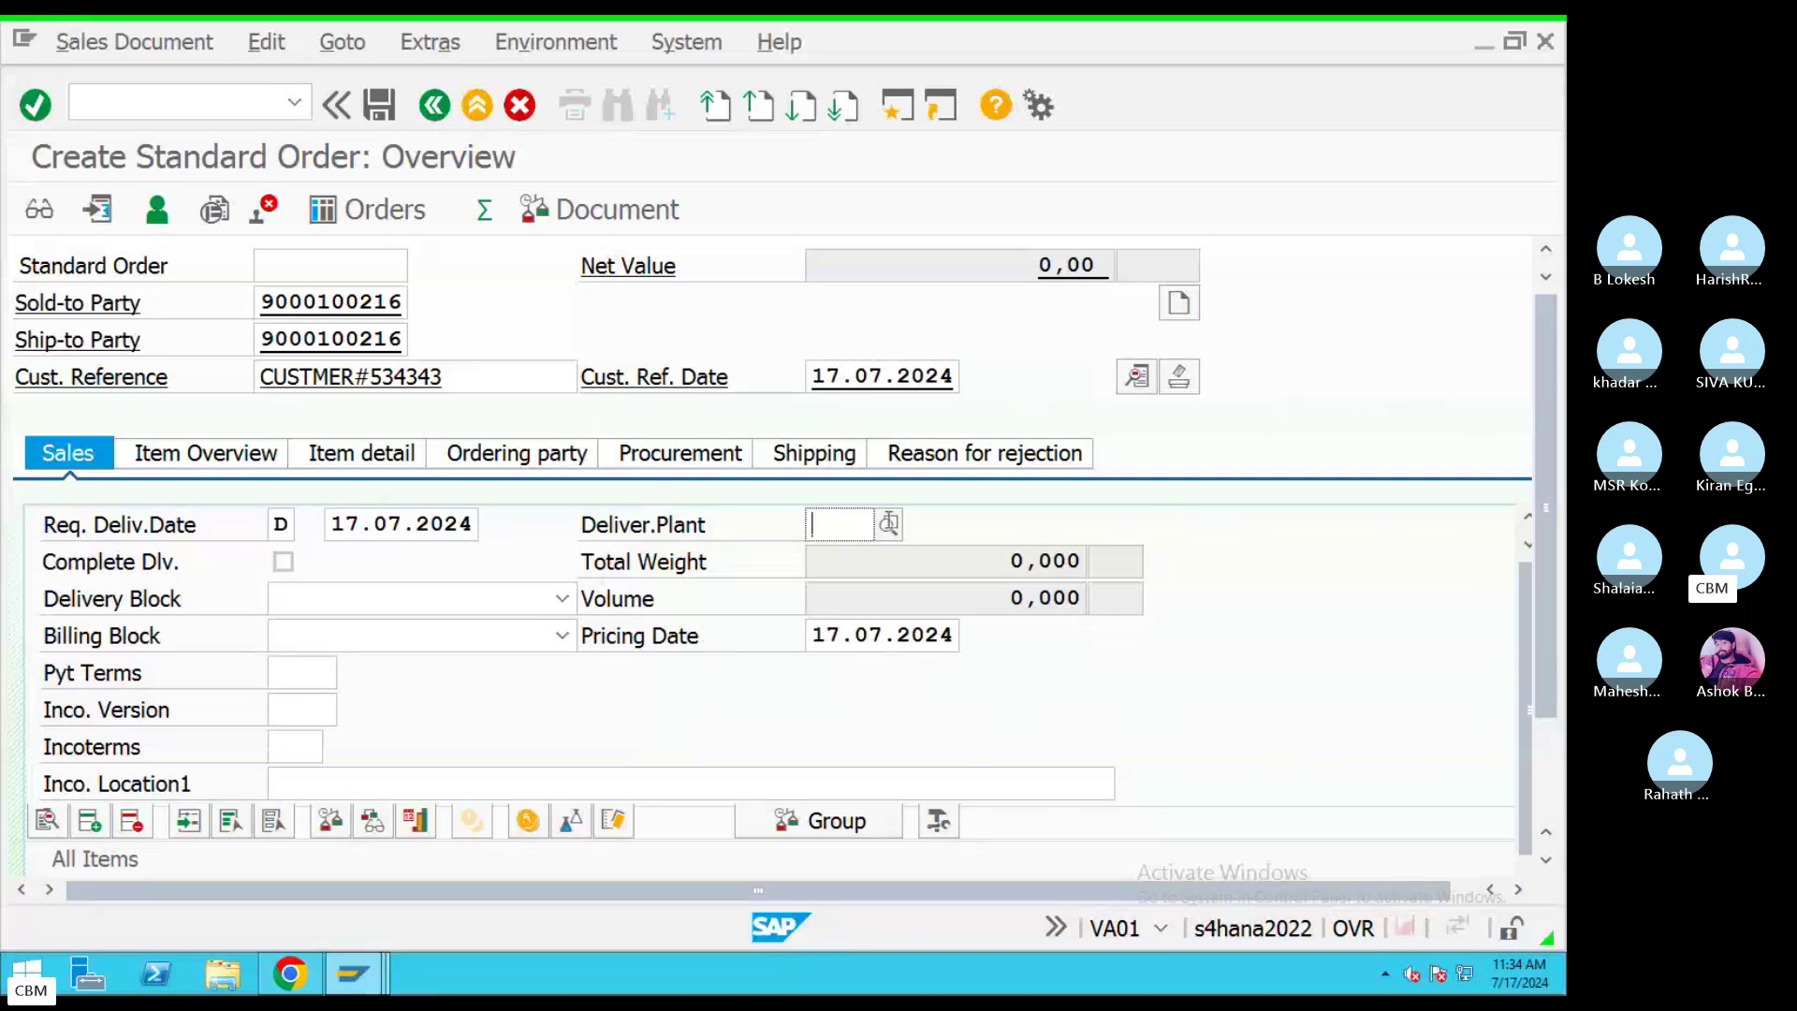
click(888, 524)
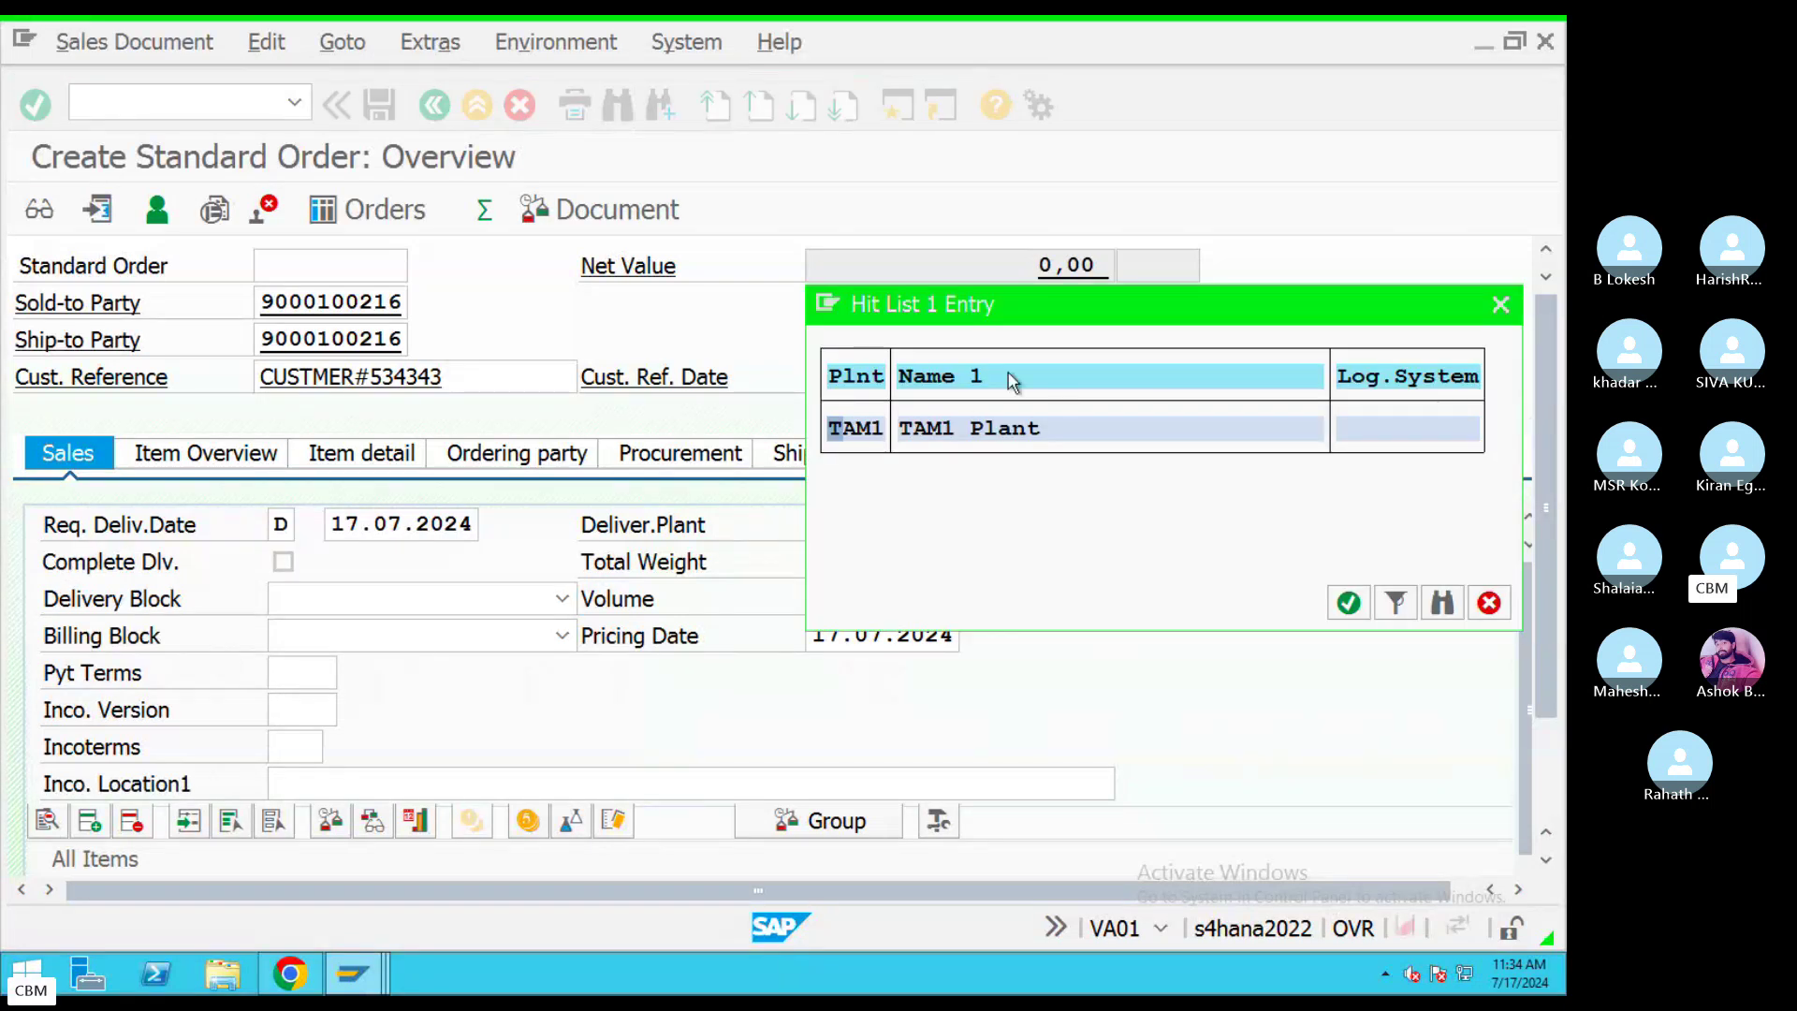
double_click(945, 428)
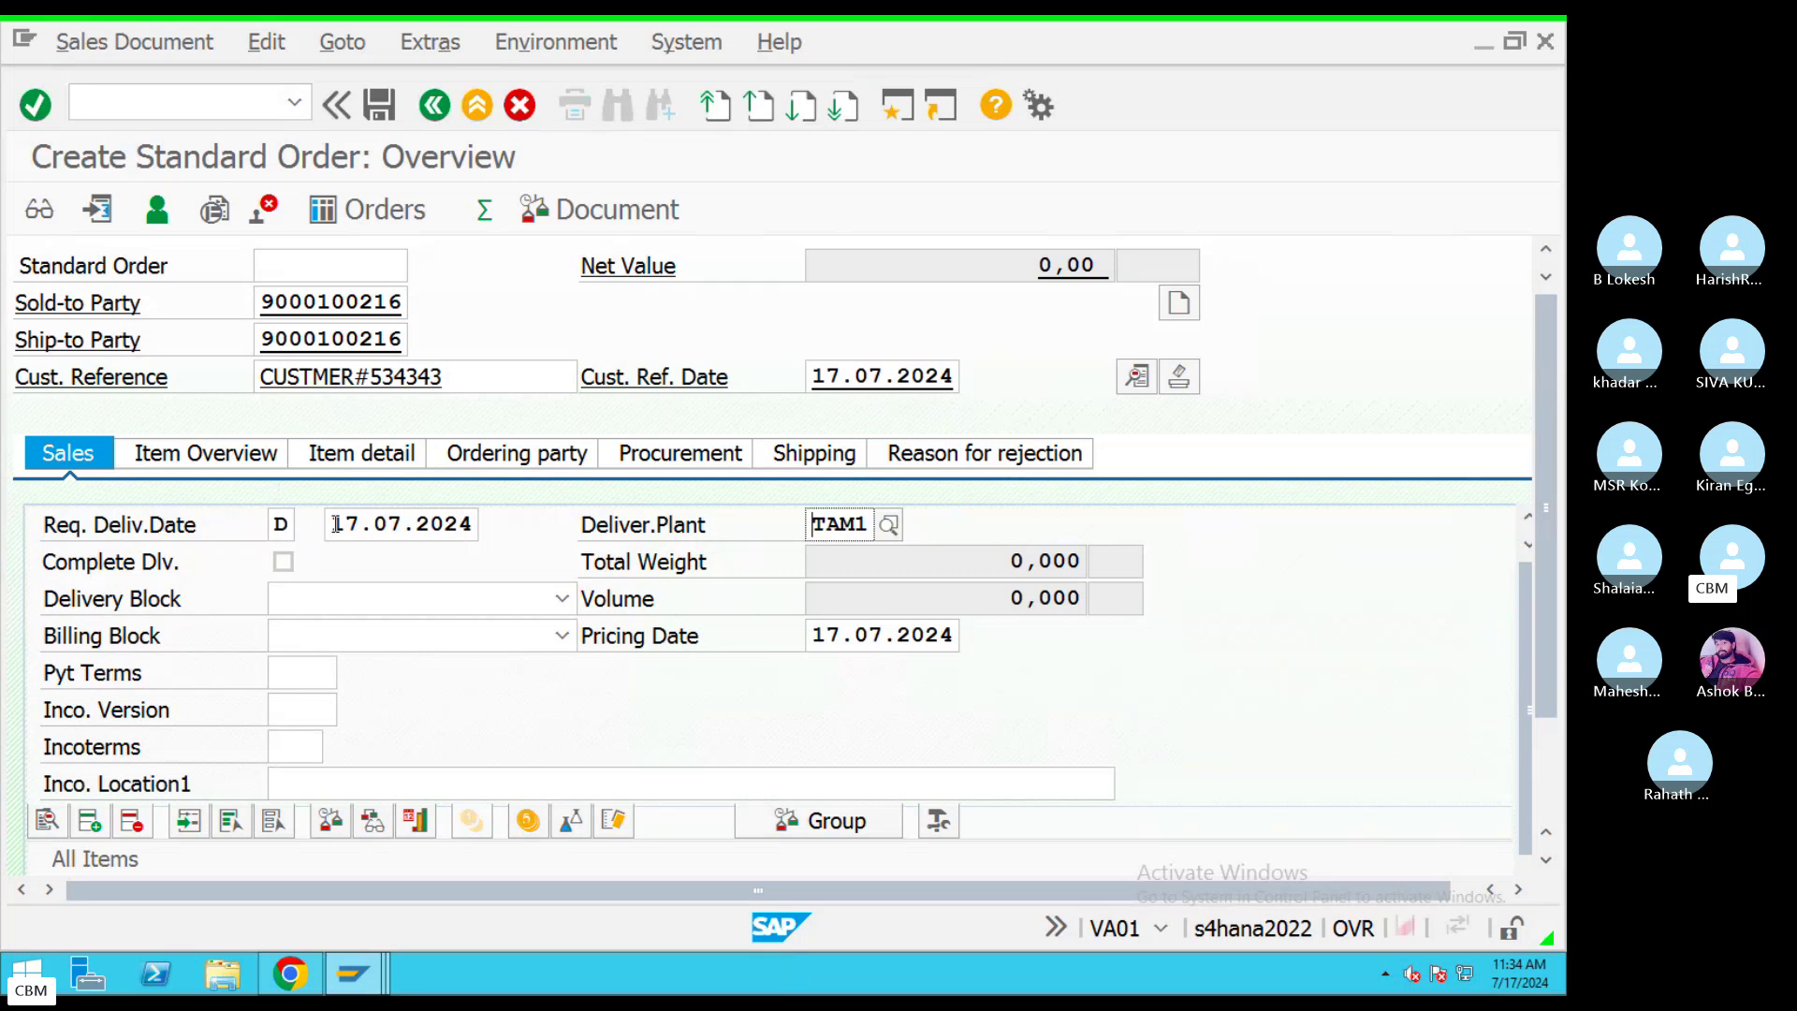
Set the payment terms of the order to 0001 from the available payment terms.
drag(335, 524, 535, 531)
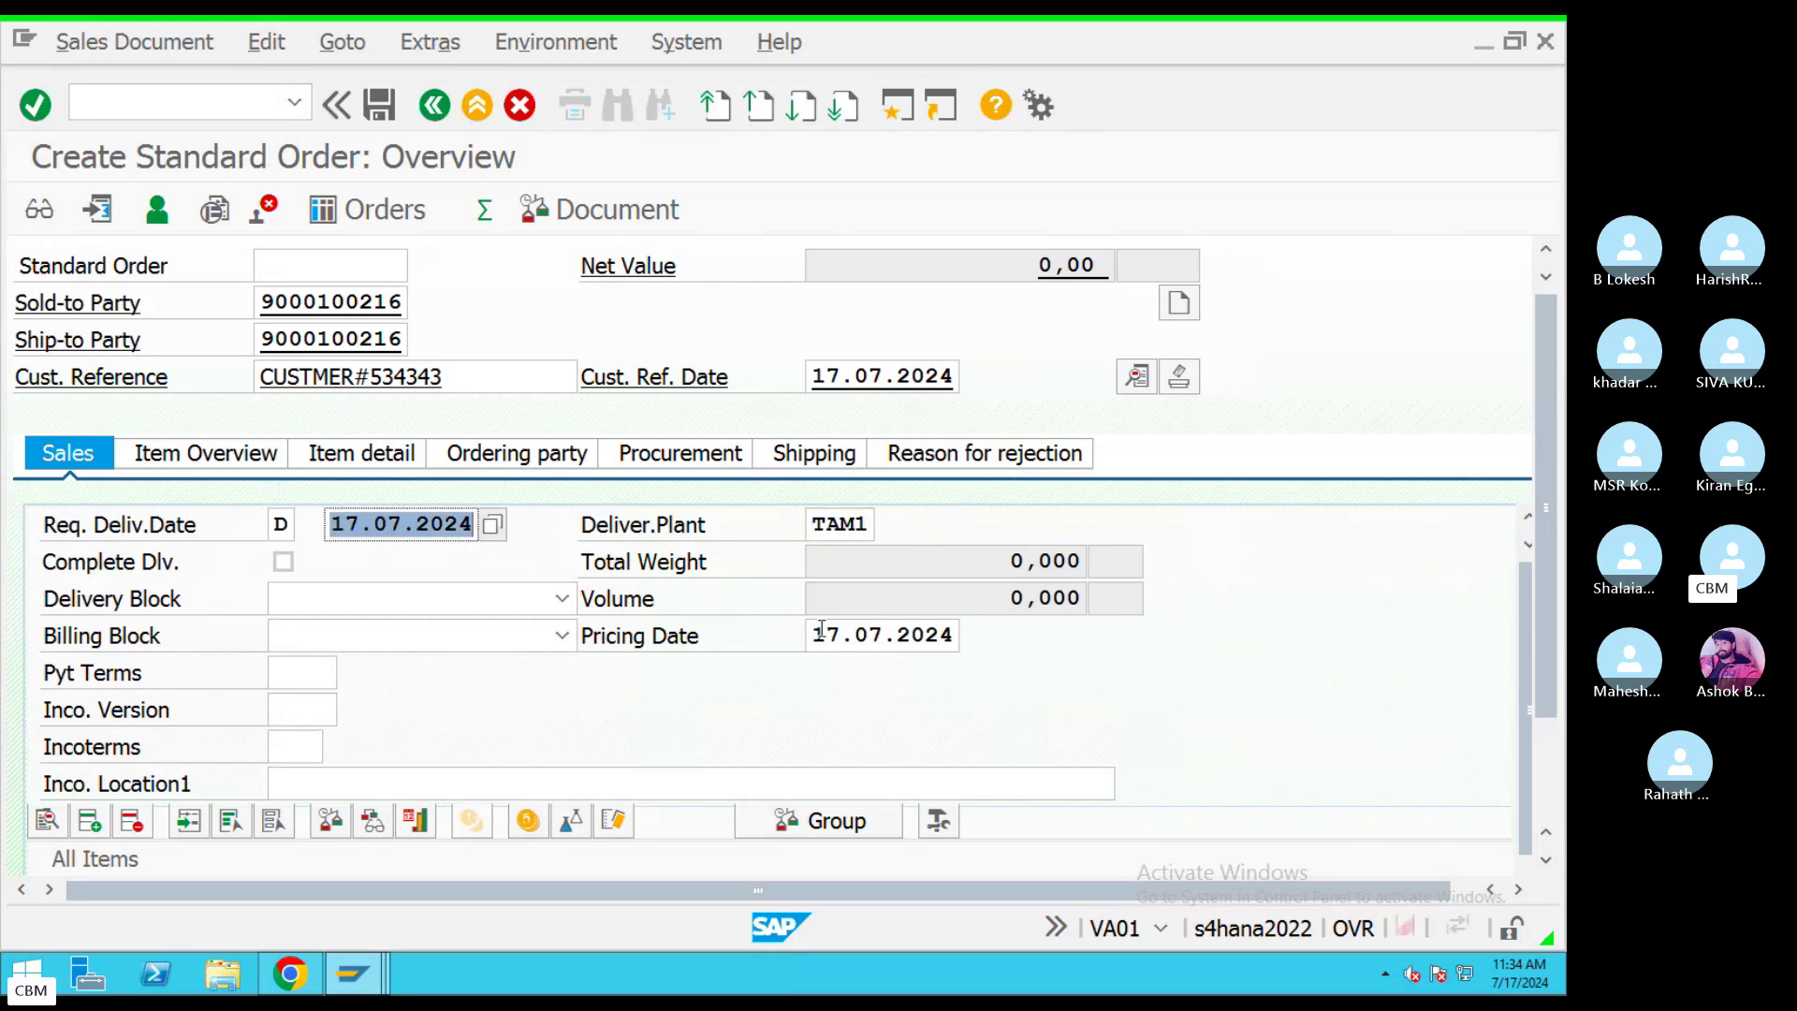
click(317, 672)
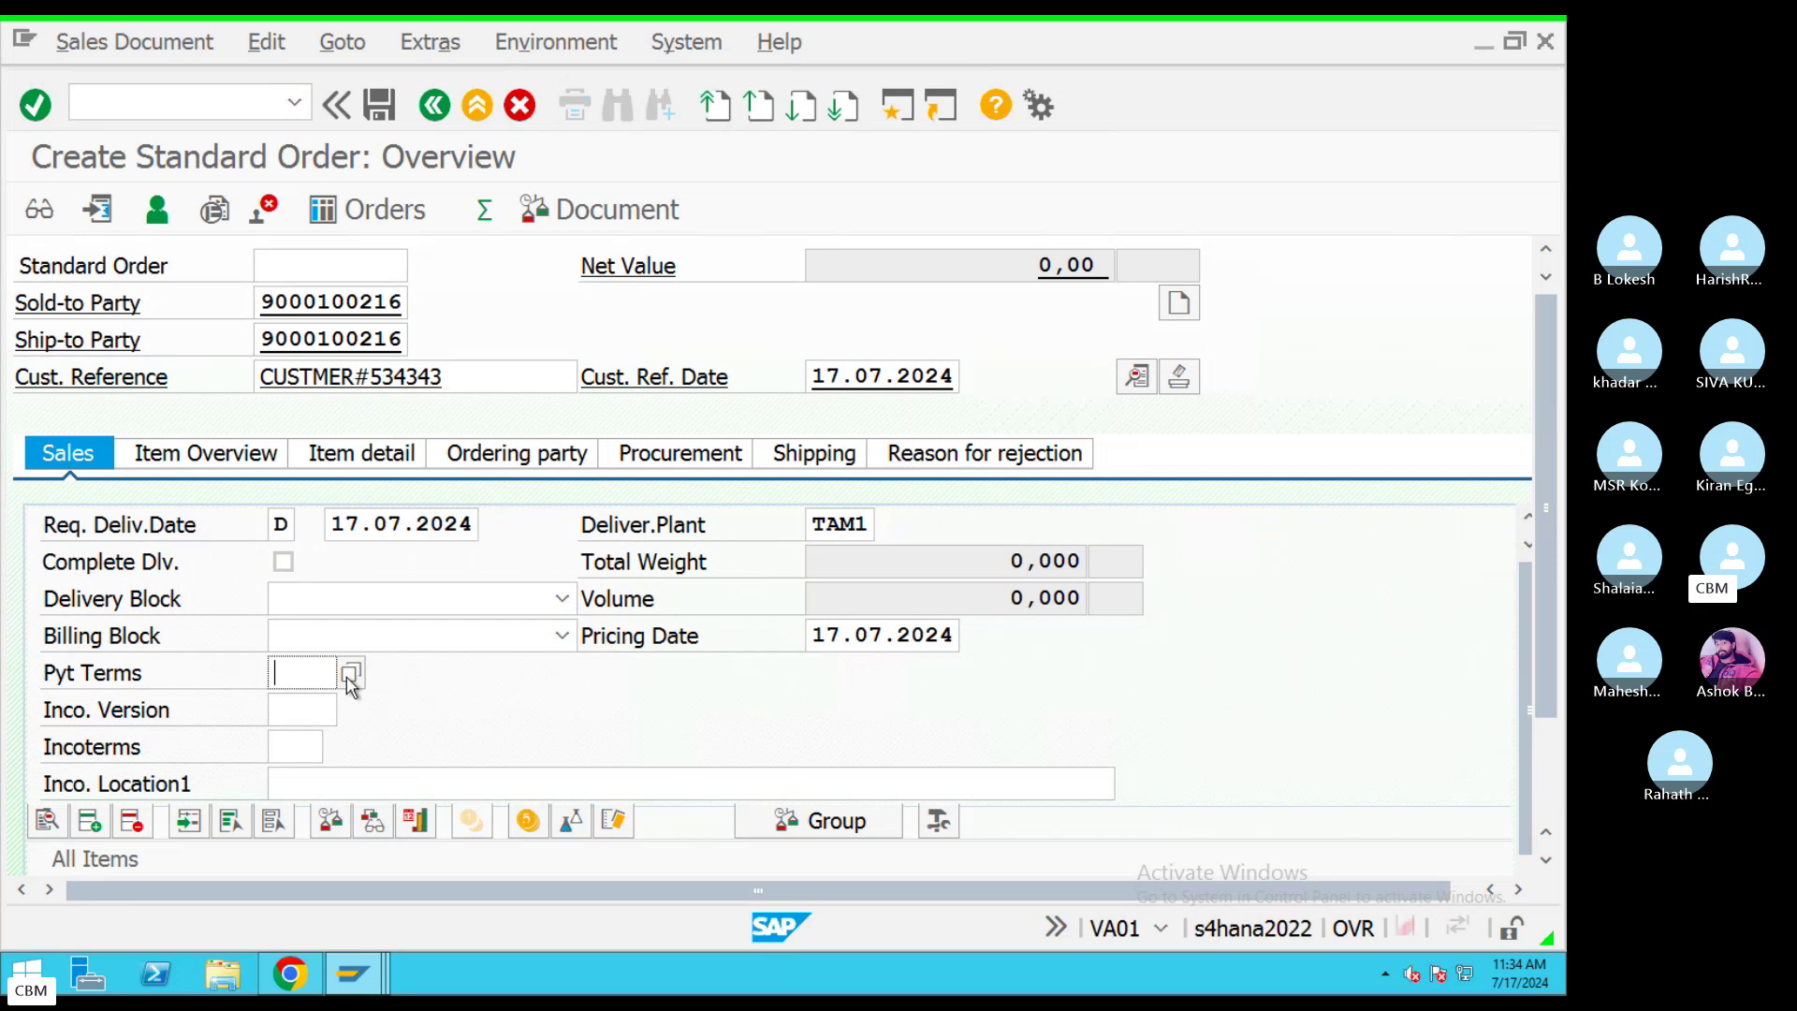
click(349, 676)
double_click(412, 311)
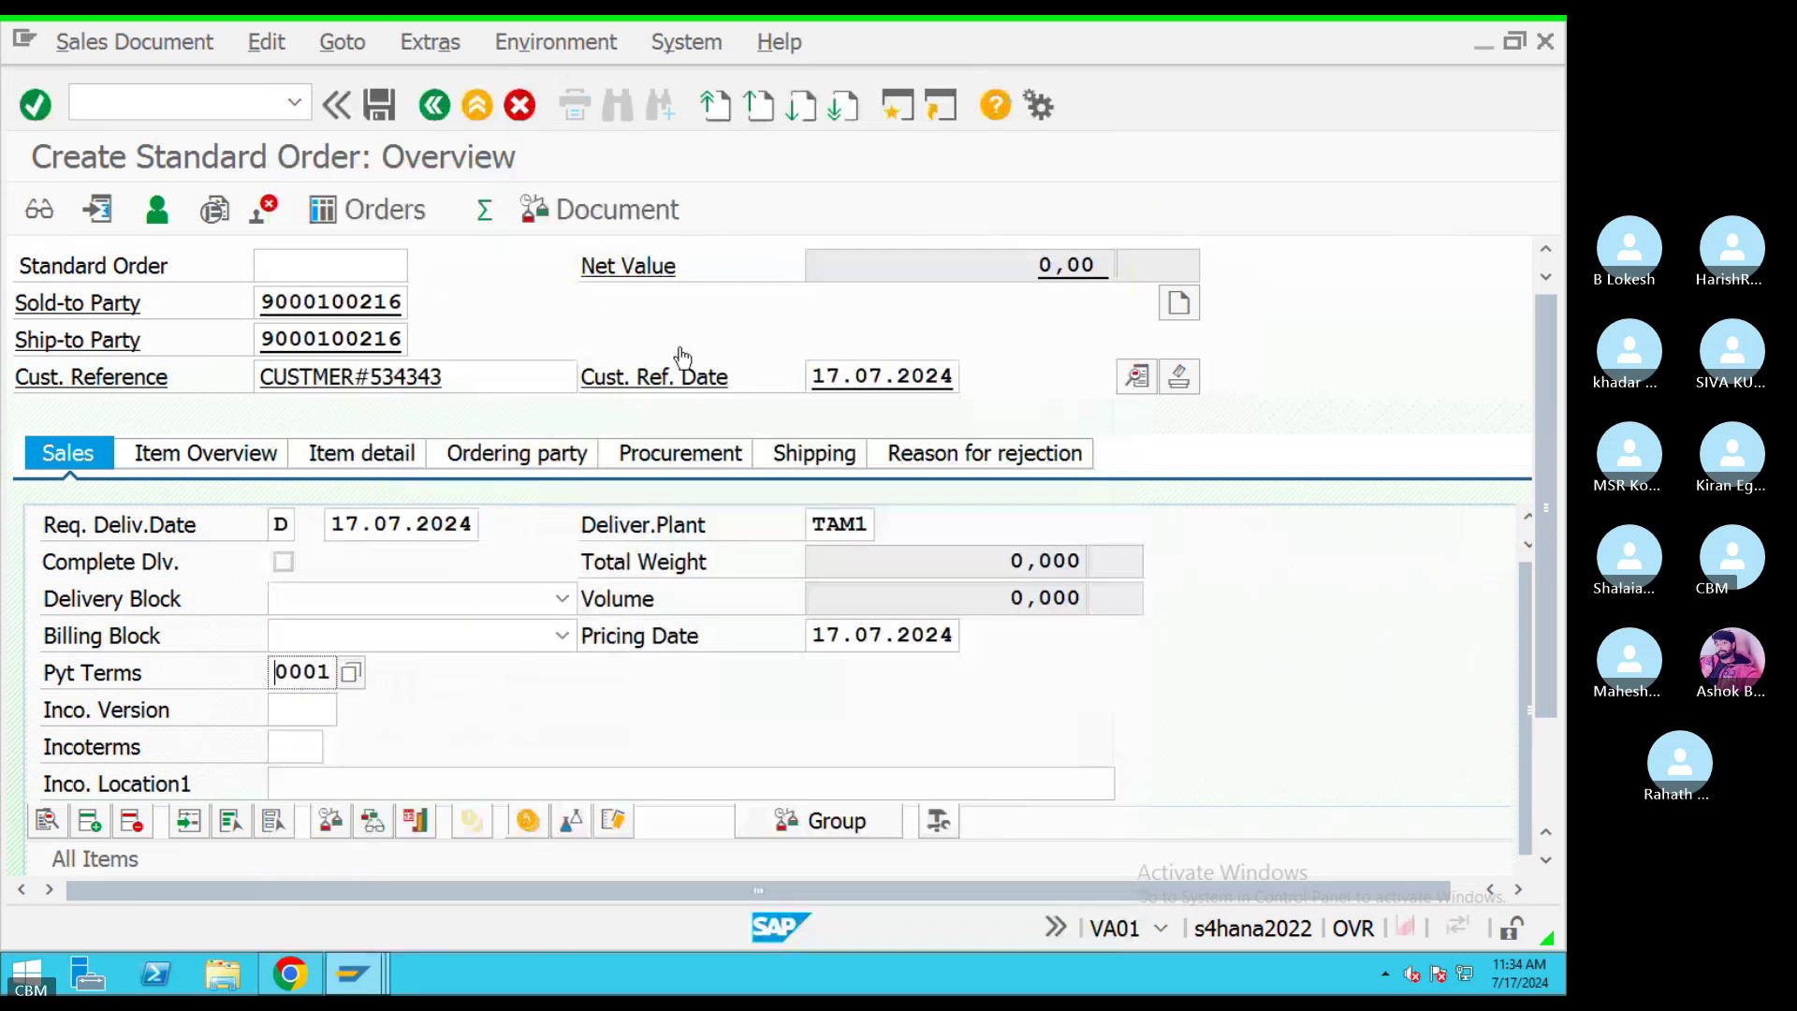
Set the Incoterms to FOB (Free on board) from the list of available terms.
scroll(478, 672, down, 2)
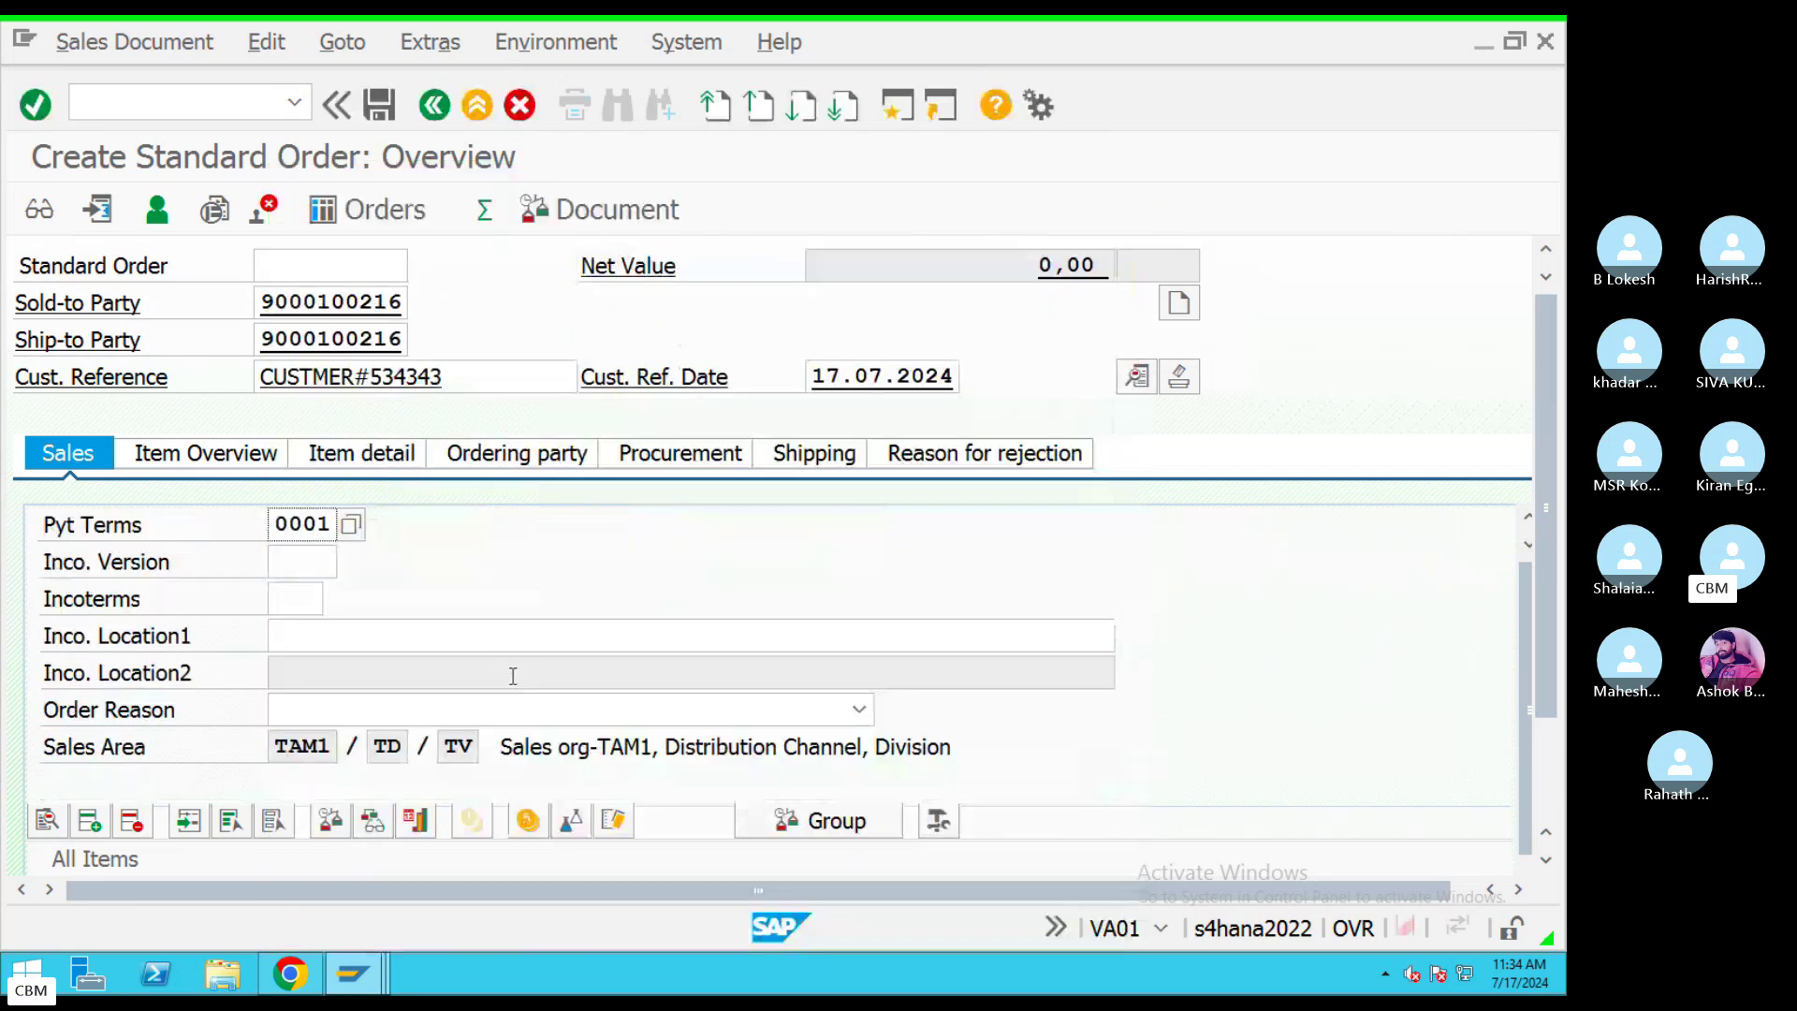
click(307, 600)
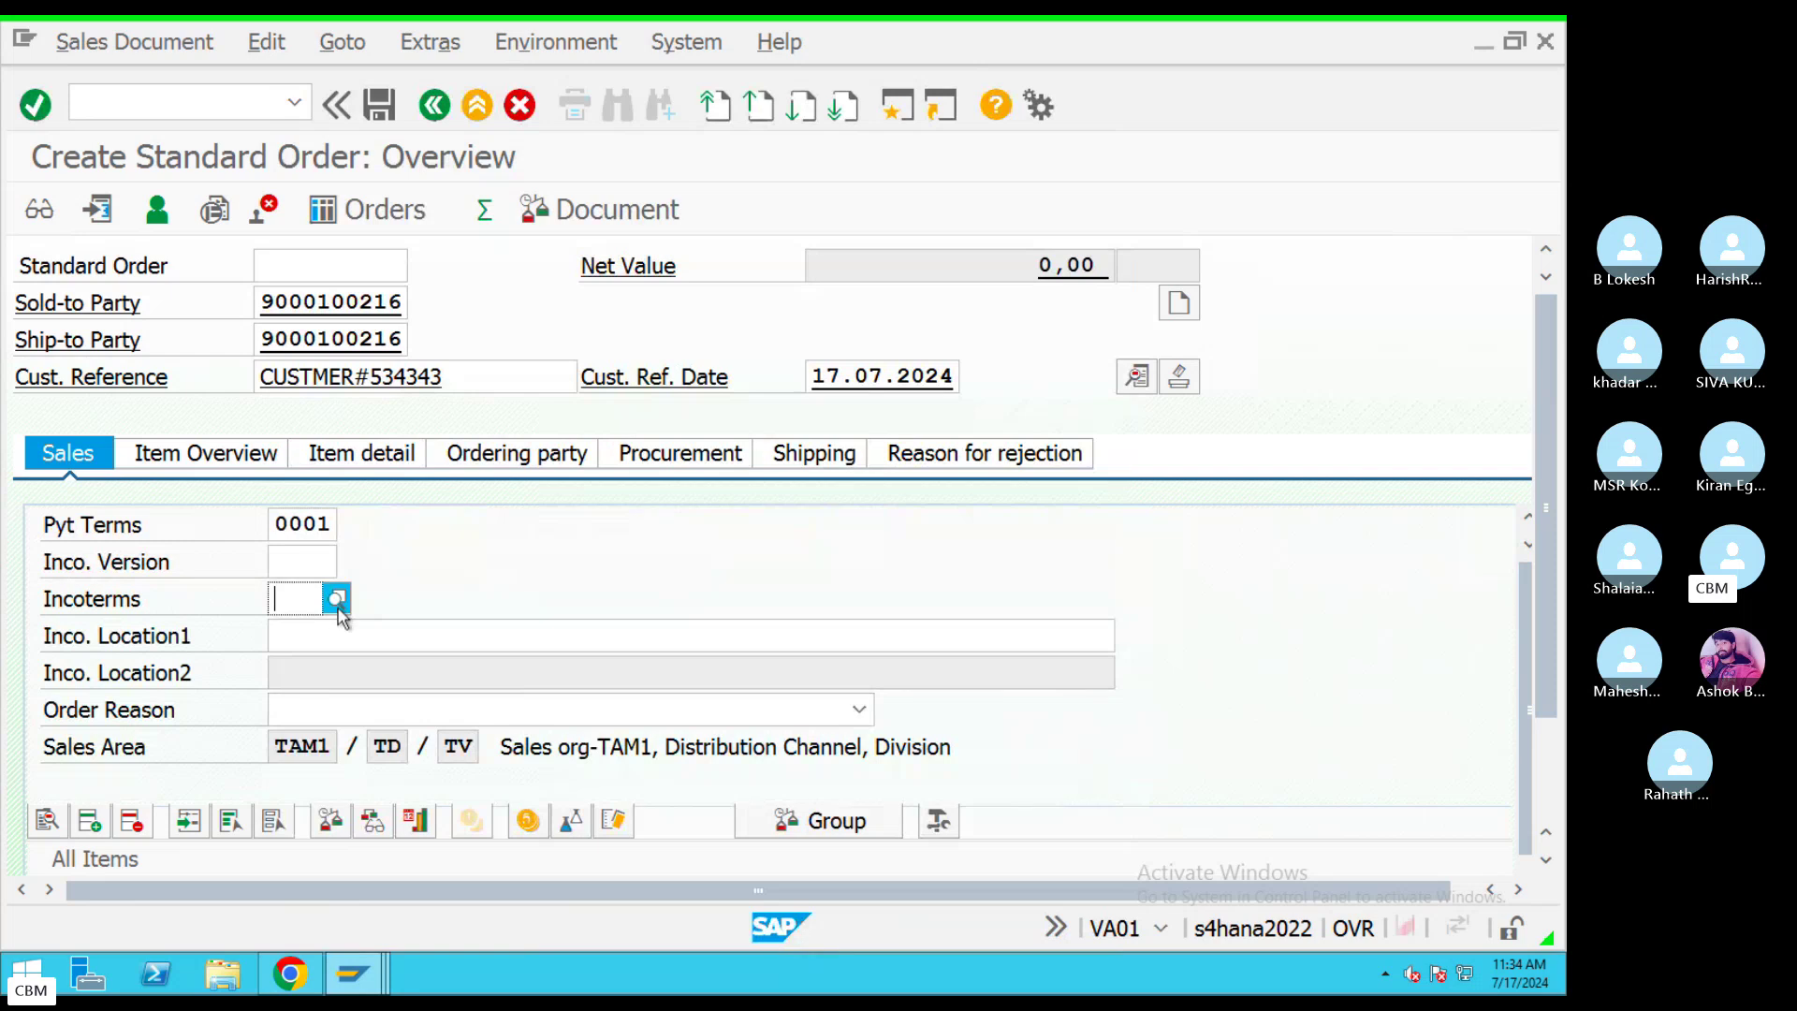
click(336, 599)
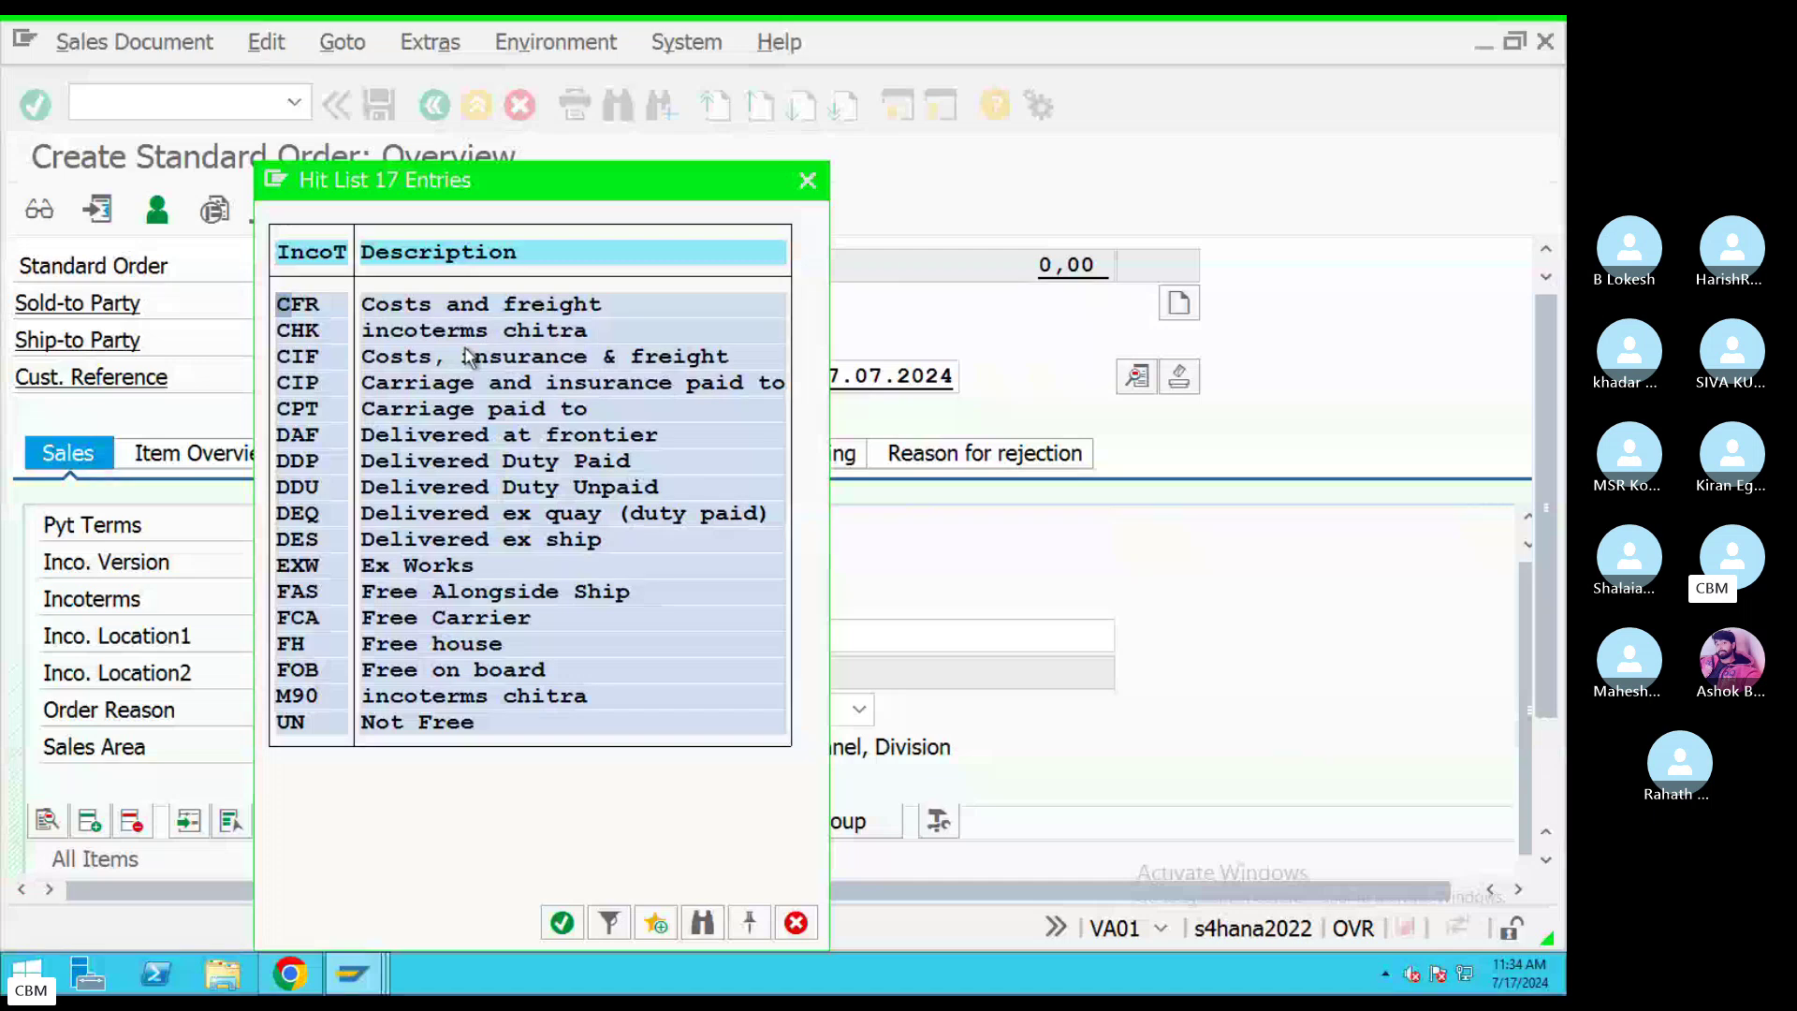
double_click(388, 670)
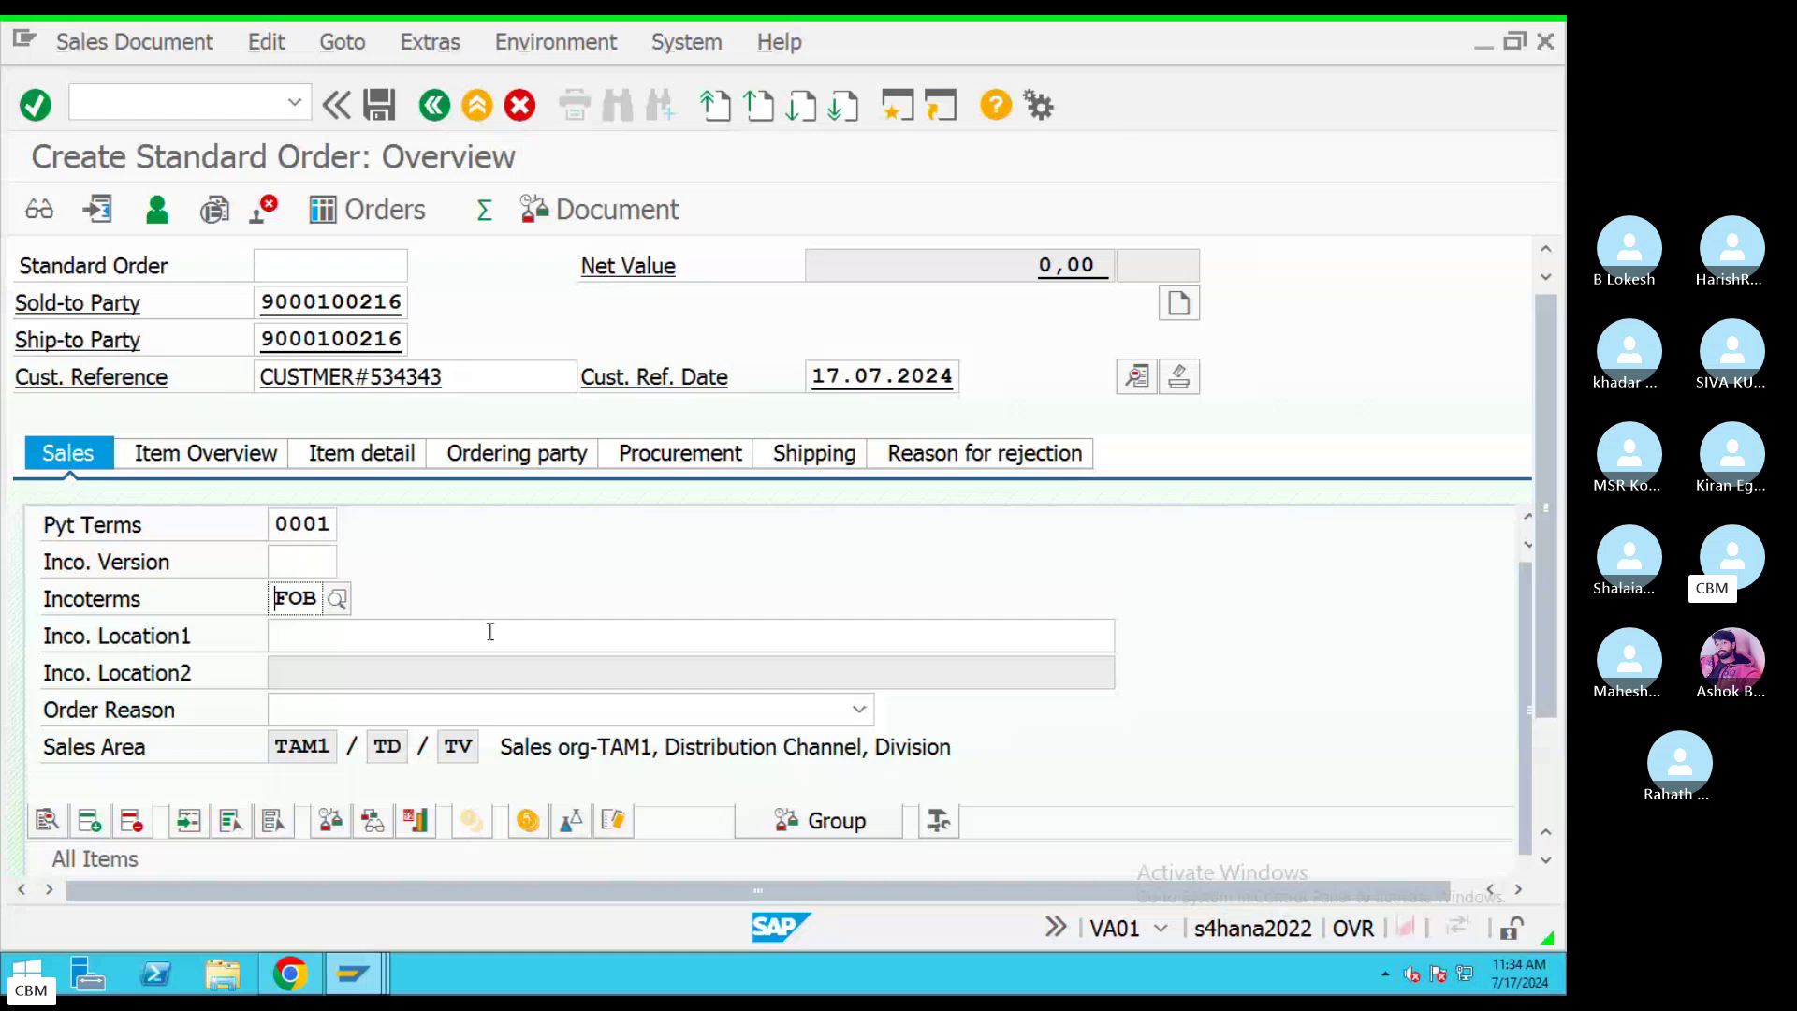
Enter material 6249 with an order quantity of 100 in the first item row.
scroll(490, 630, down, 2)
scroll(534, 646, down, 2)
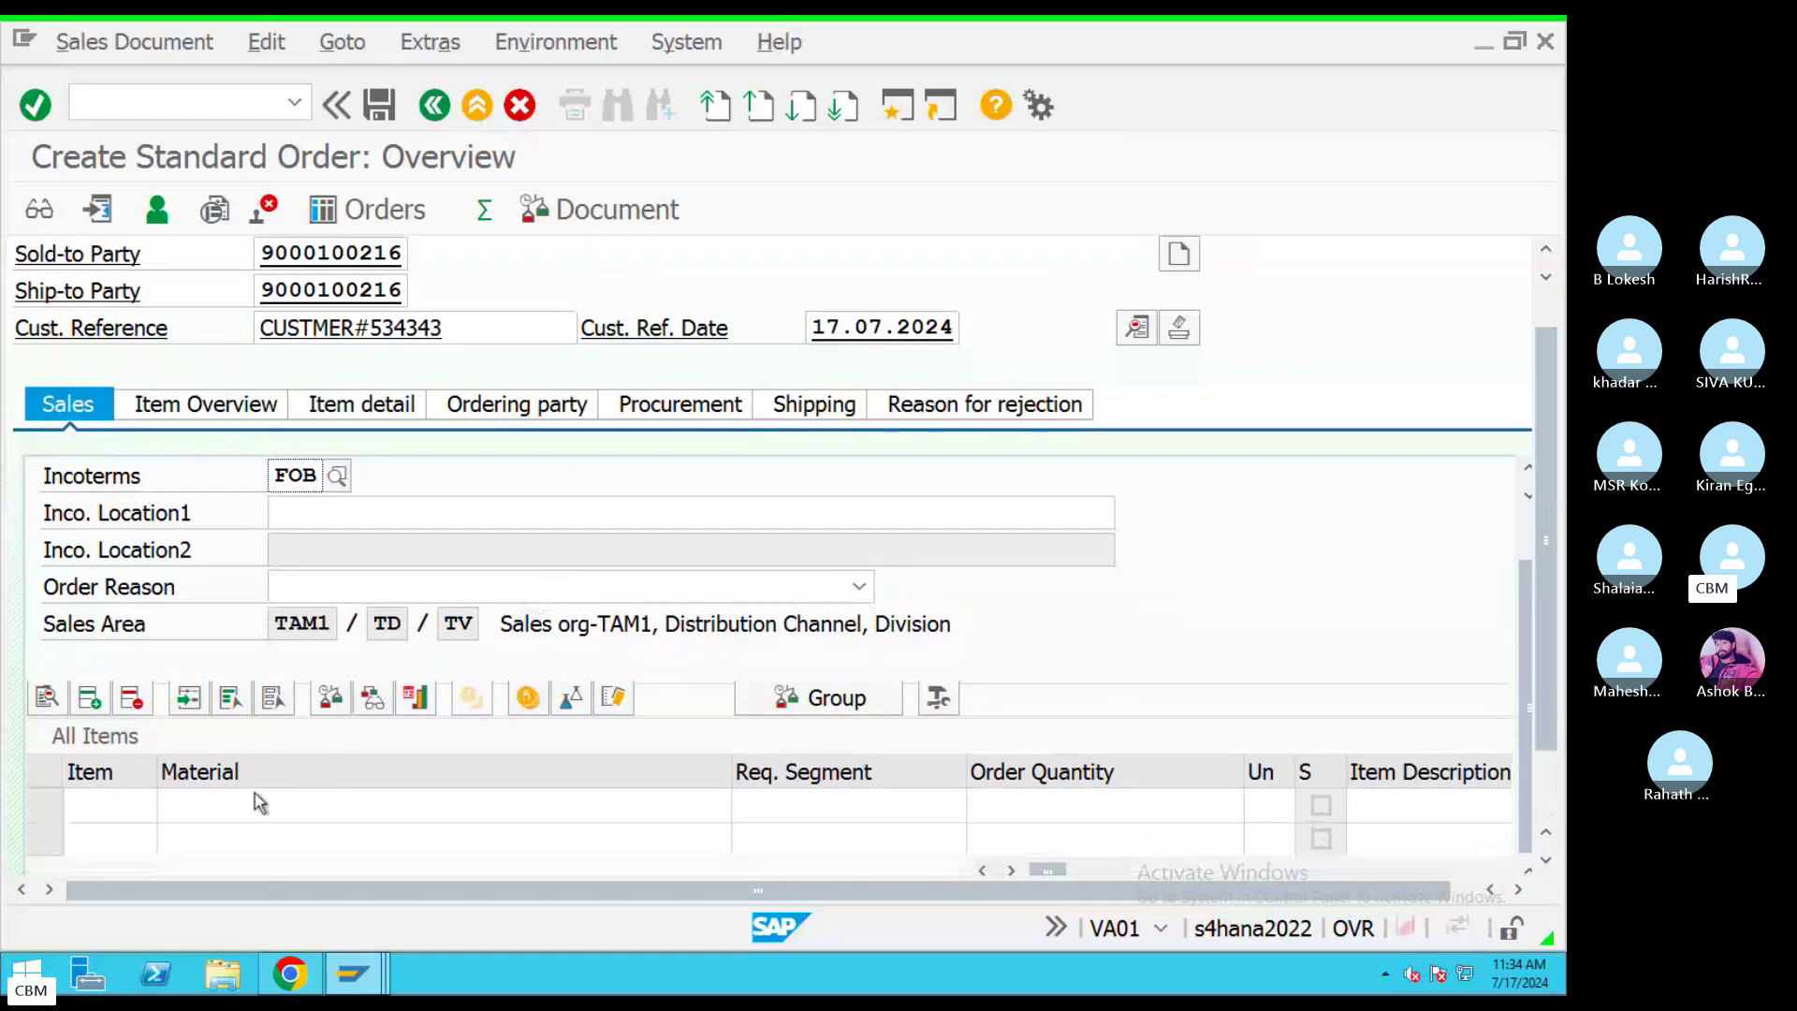
click(256, 796)
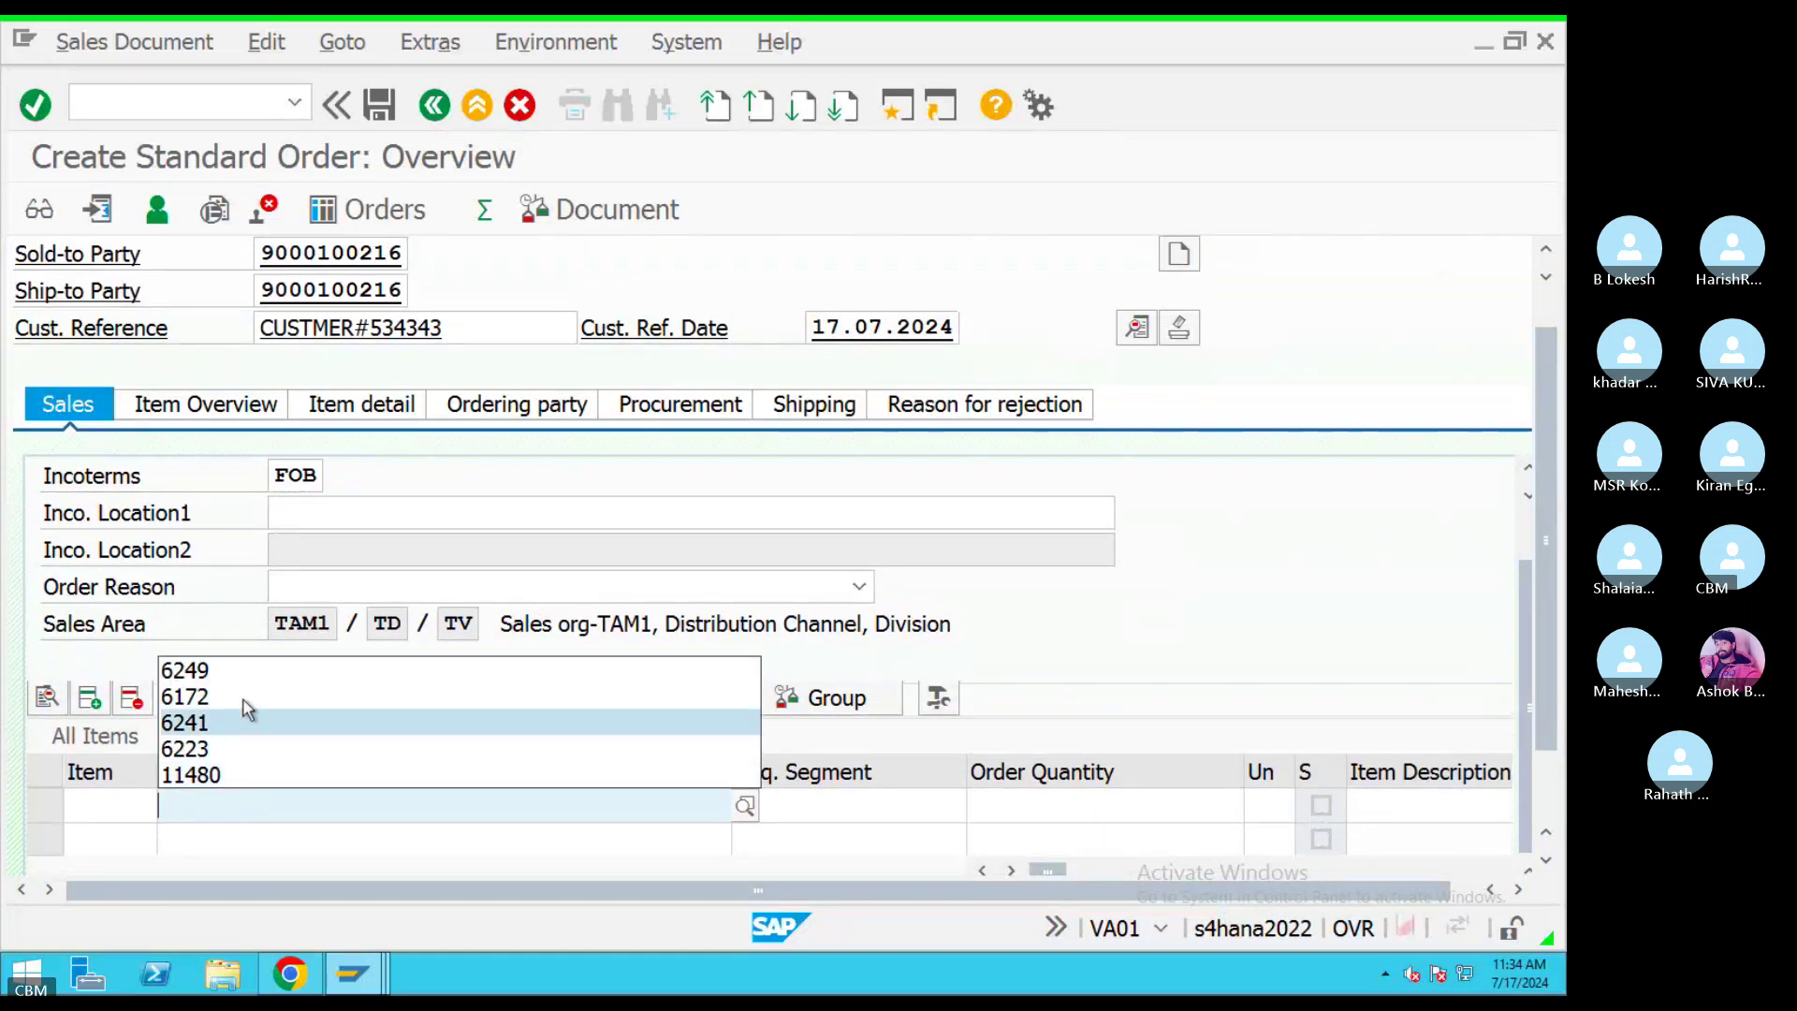
click(245, 668)
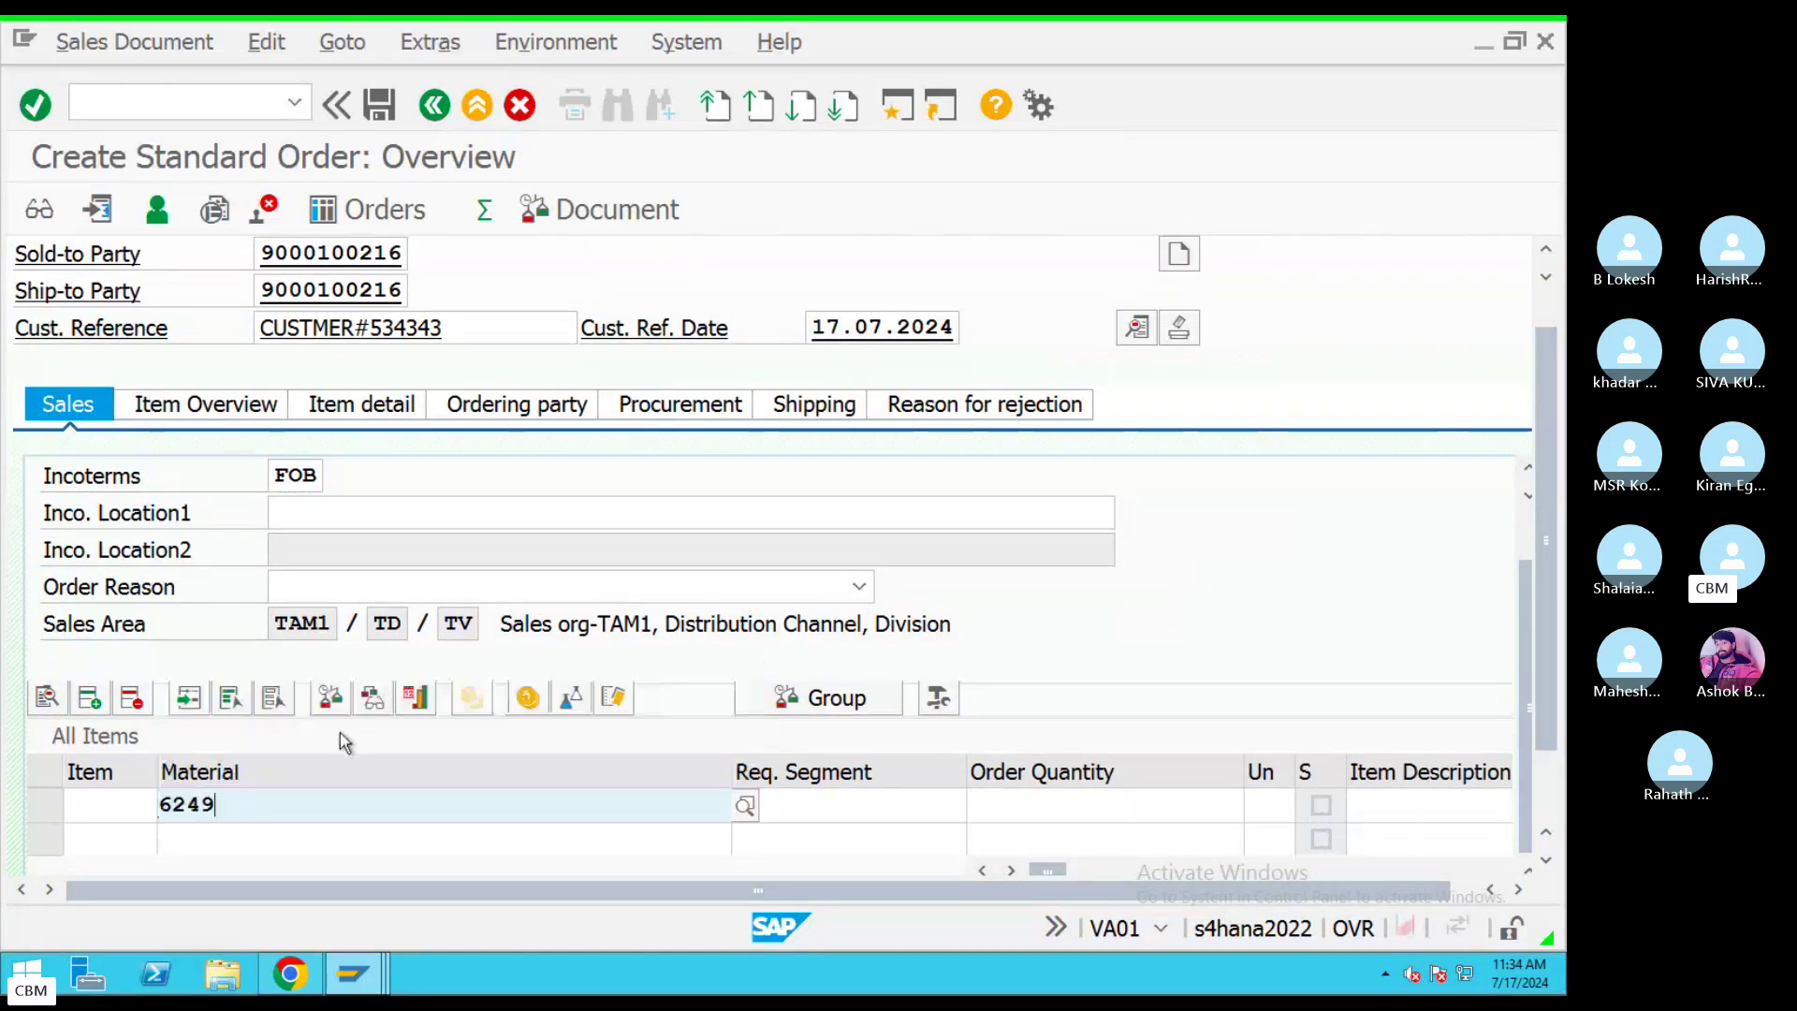
click(983, 801)
text(100)
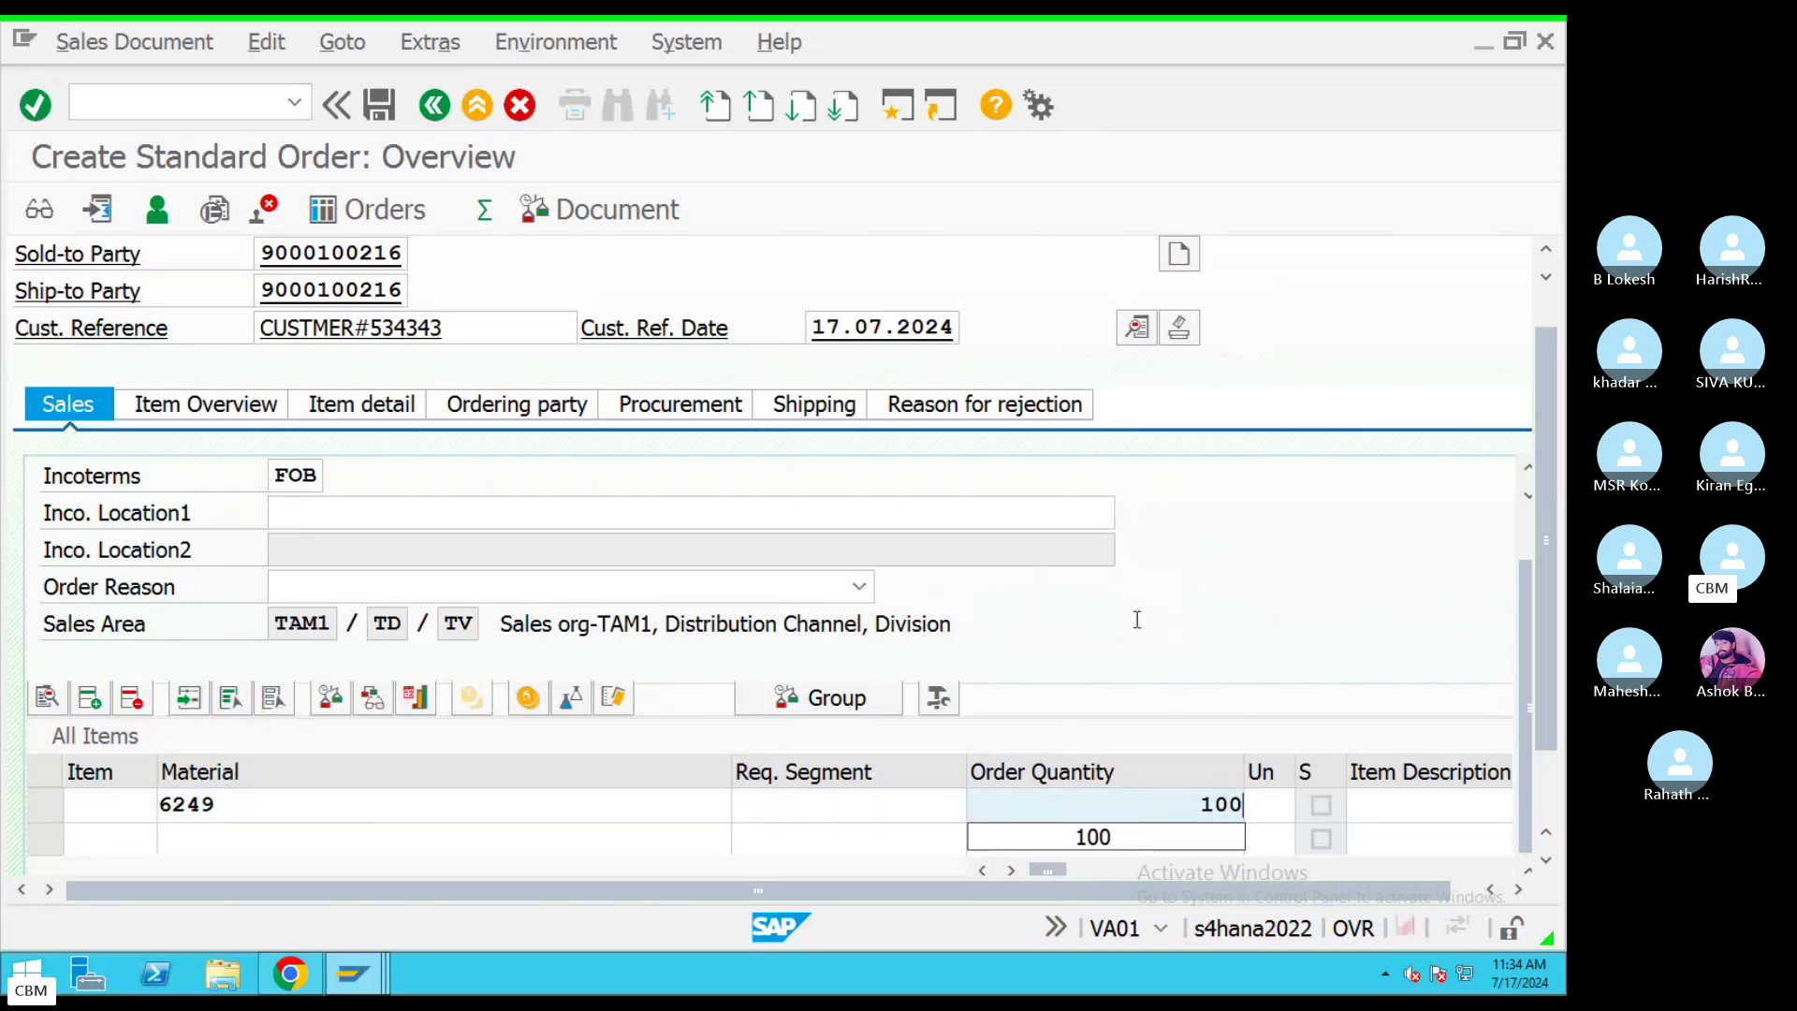
key(Tab)
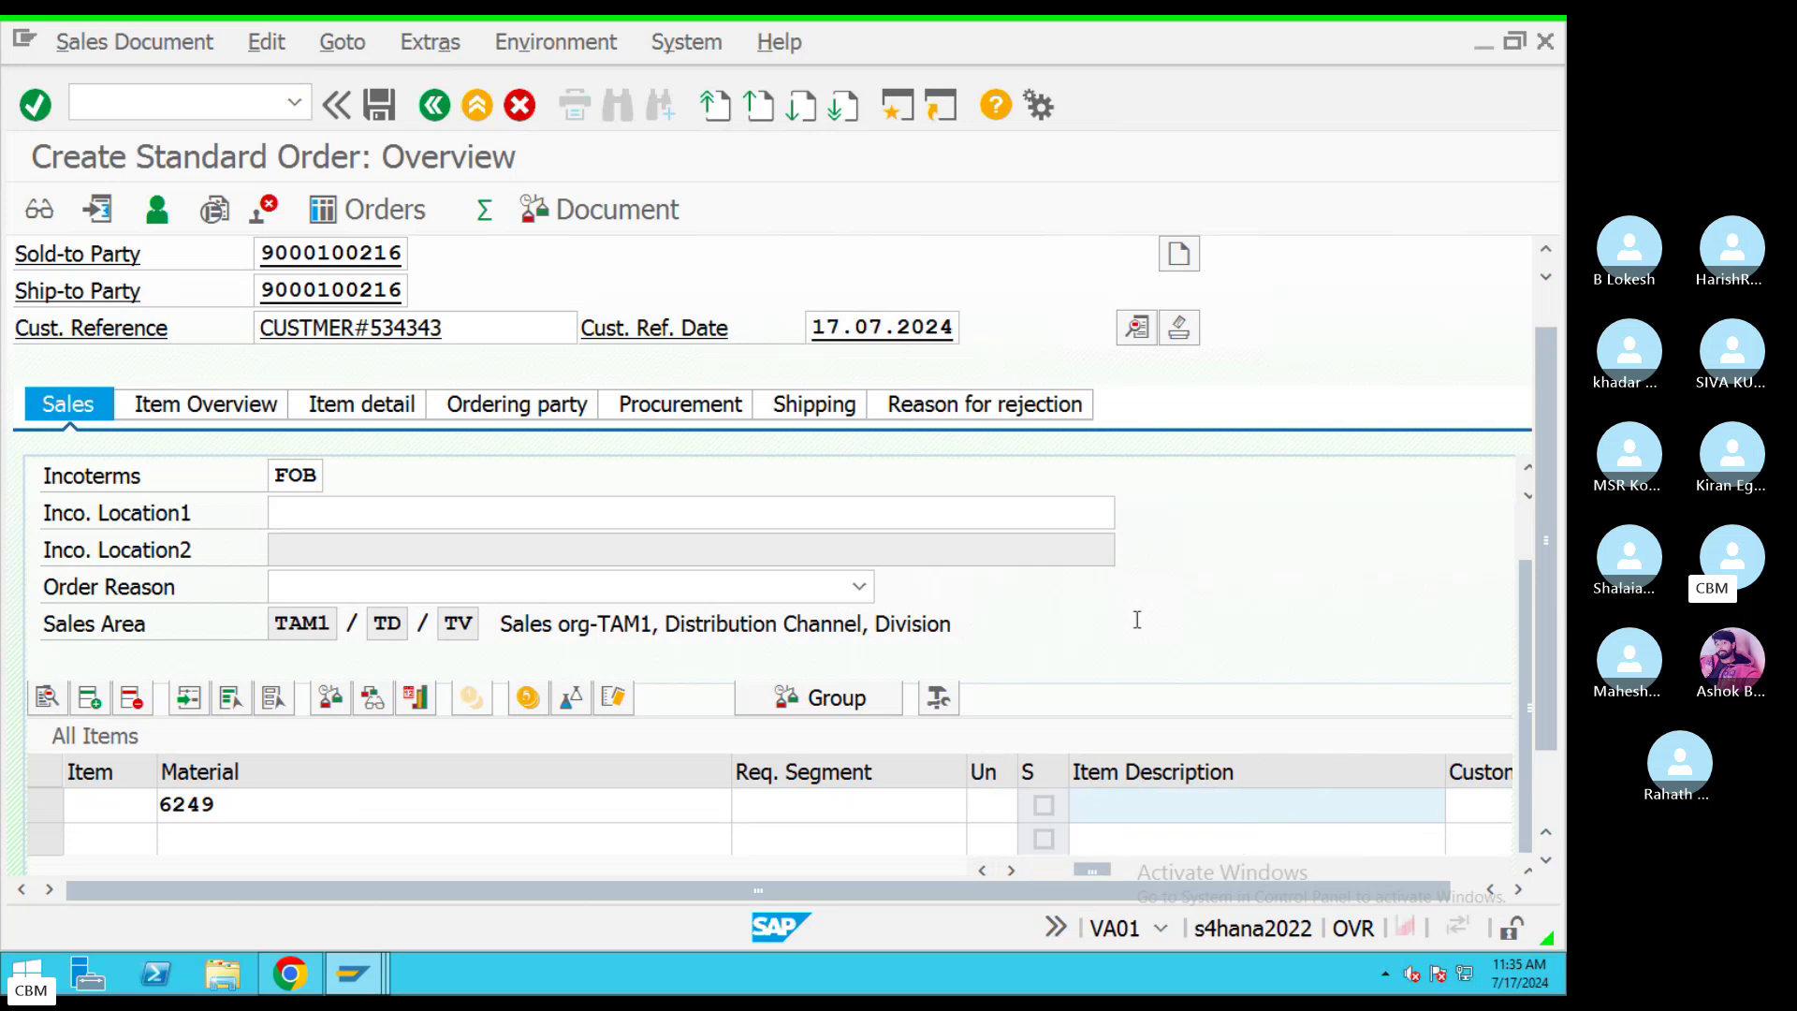
Set the plant of the item with material 6249 to TAM1.
key(Tab)
key(Tab)
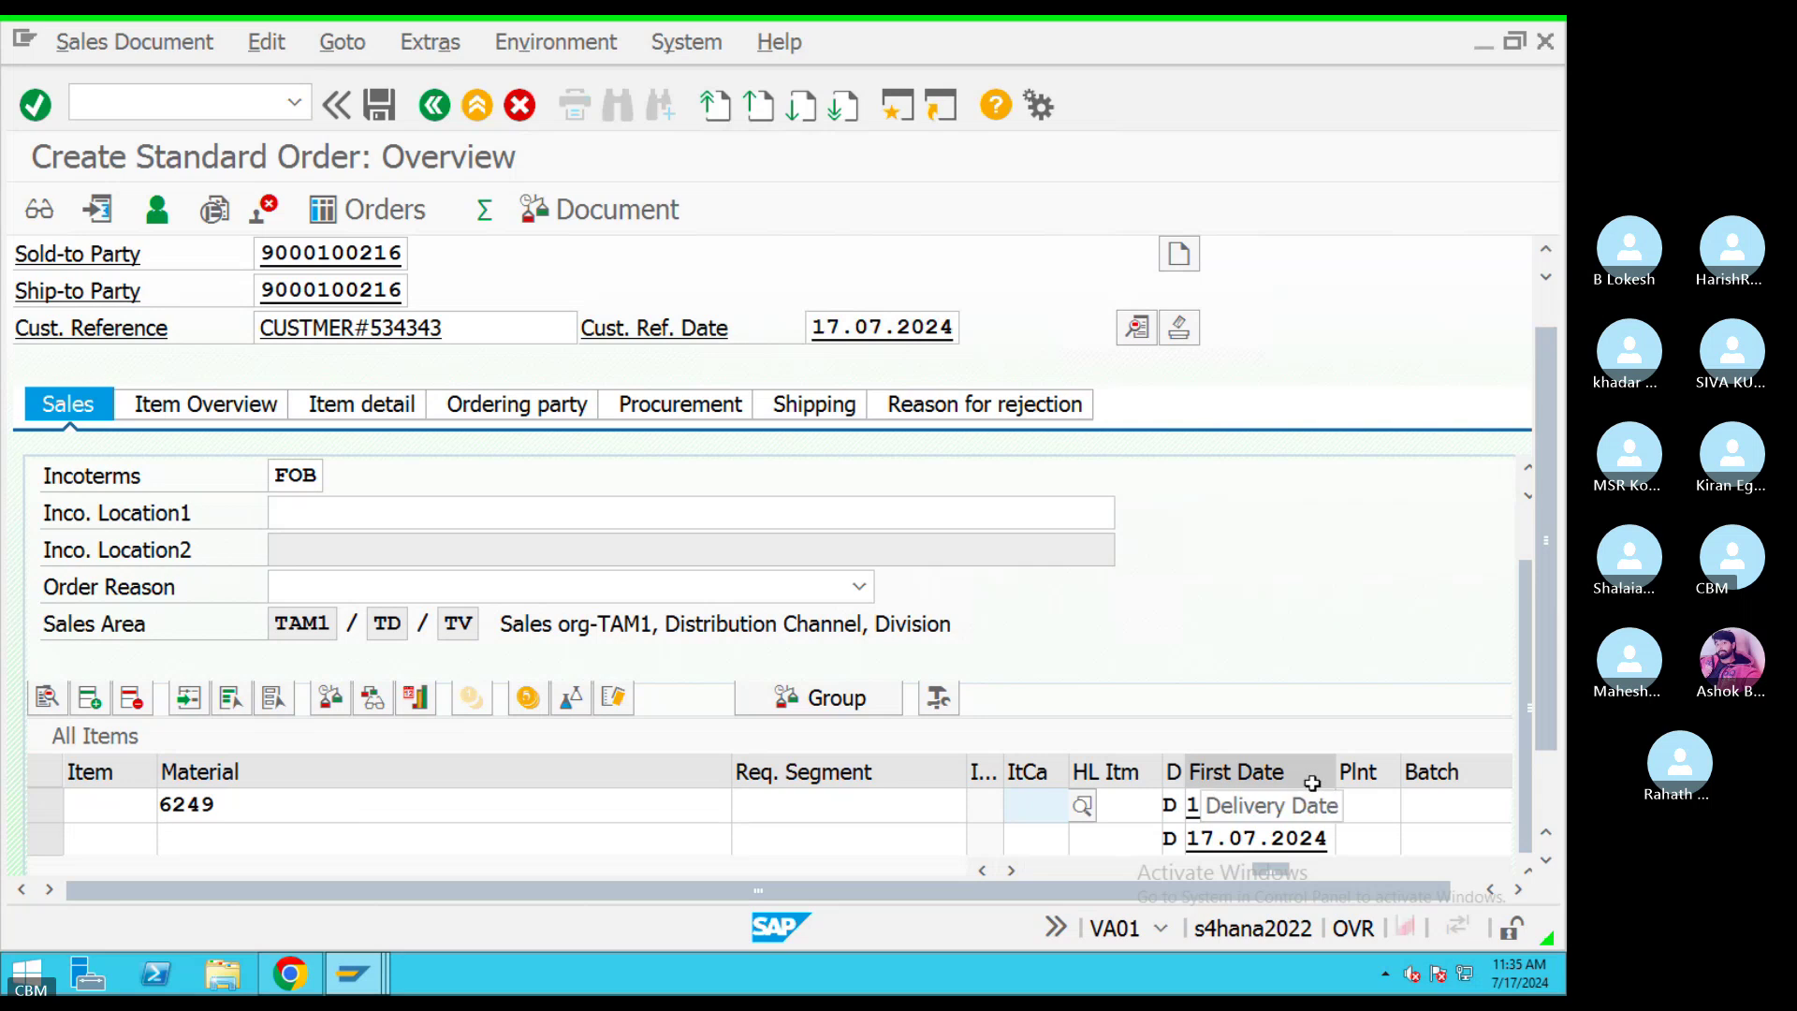
click(1363, 805)
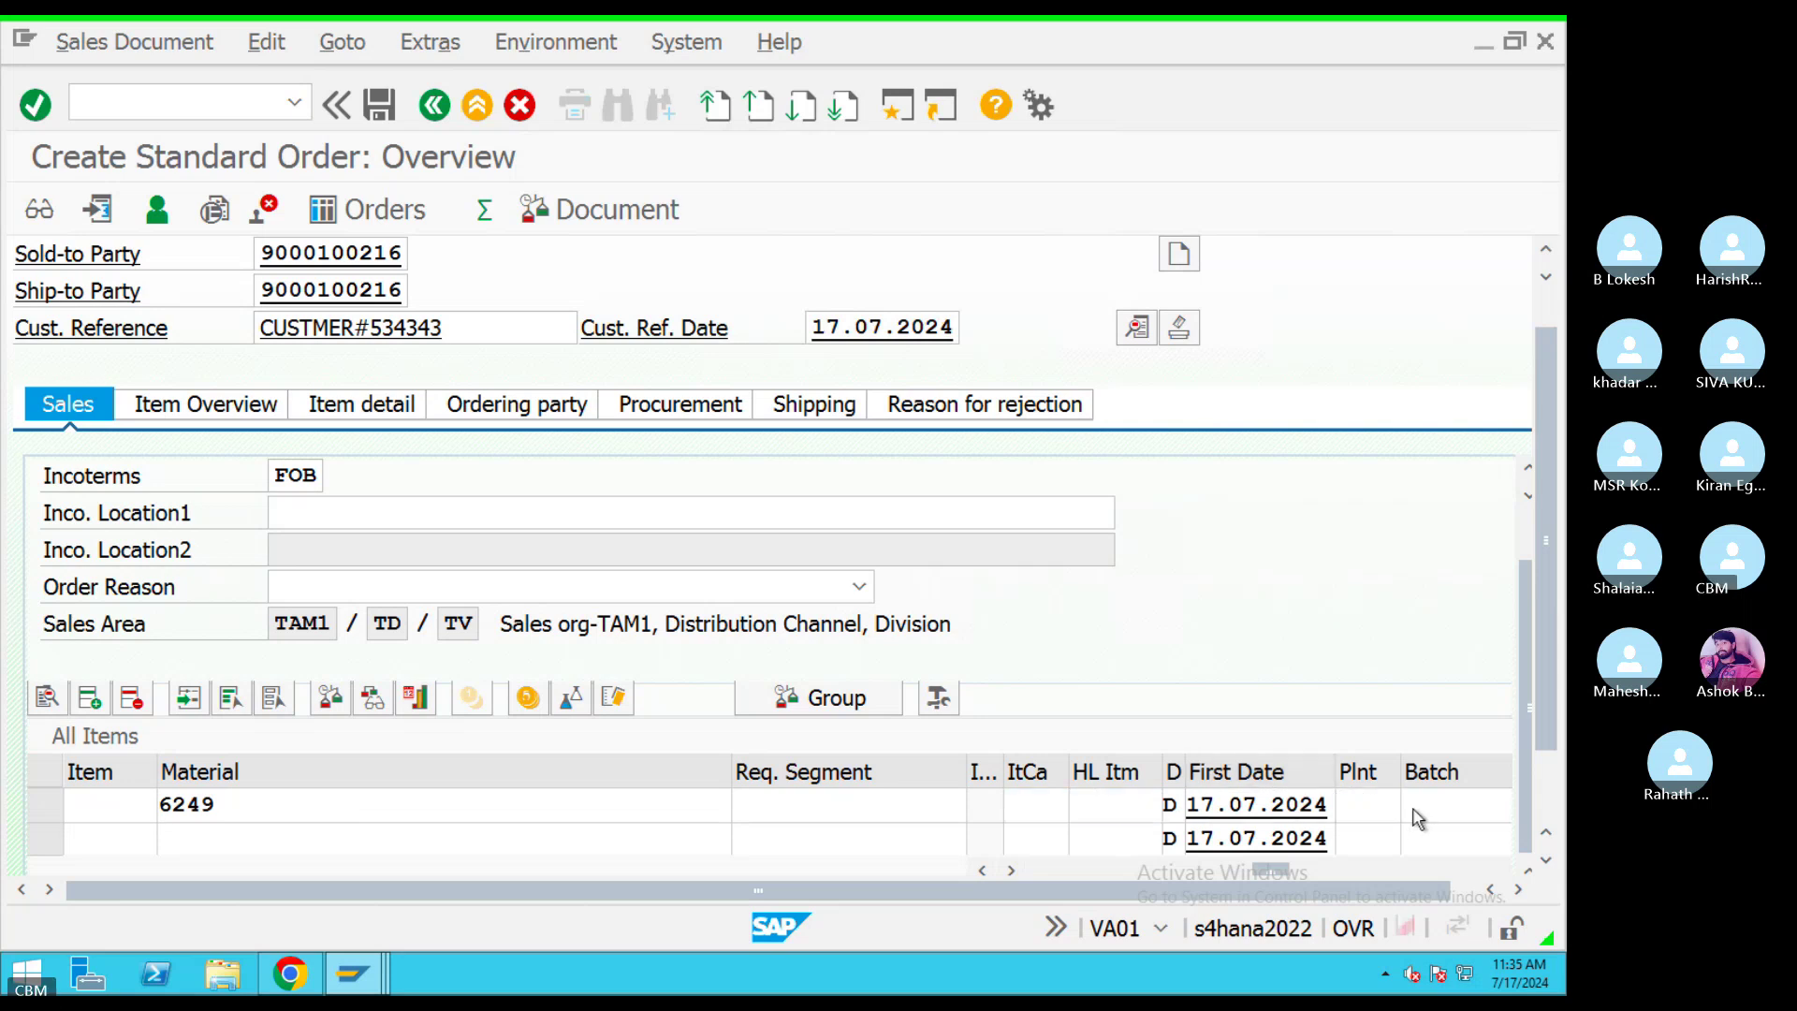
click(1413, 807)
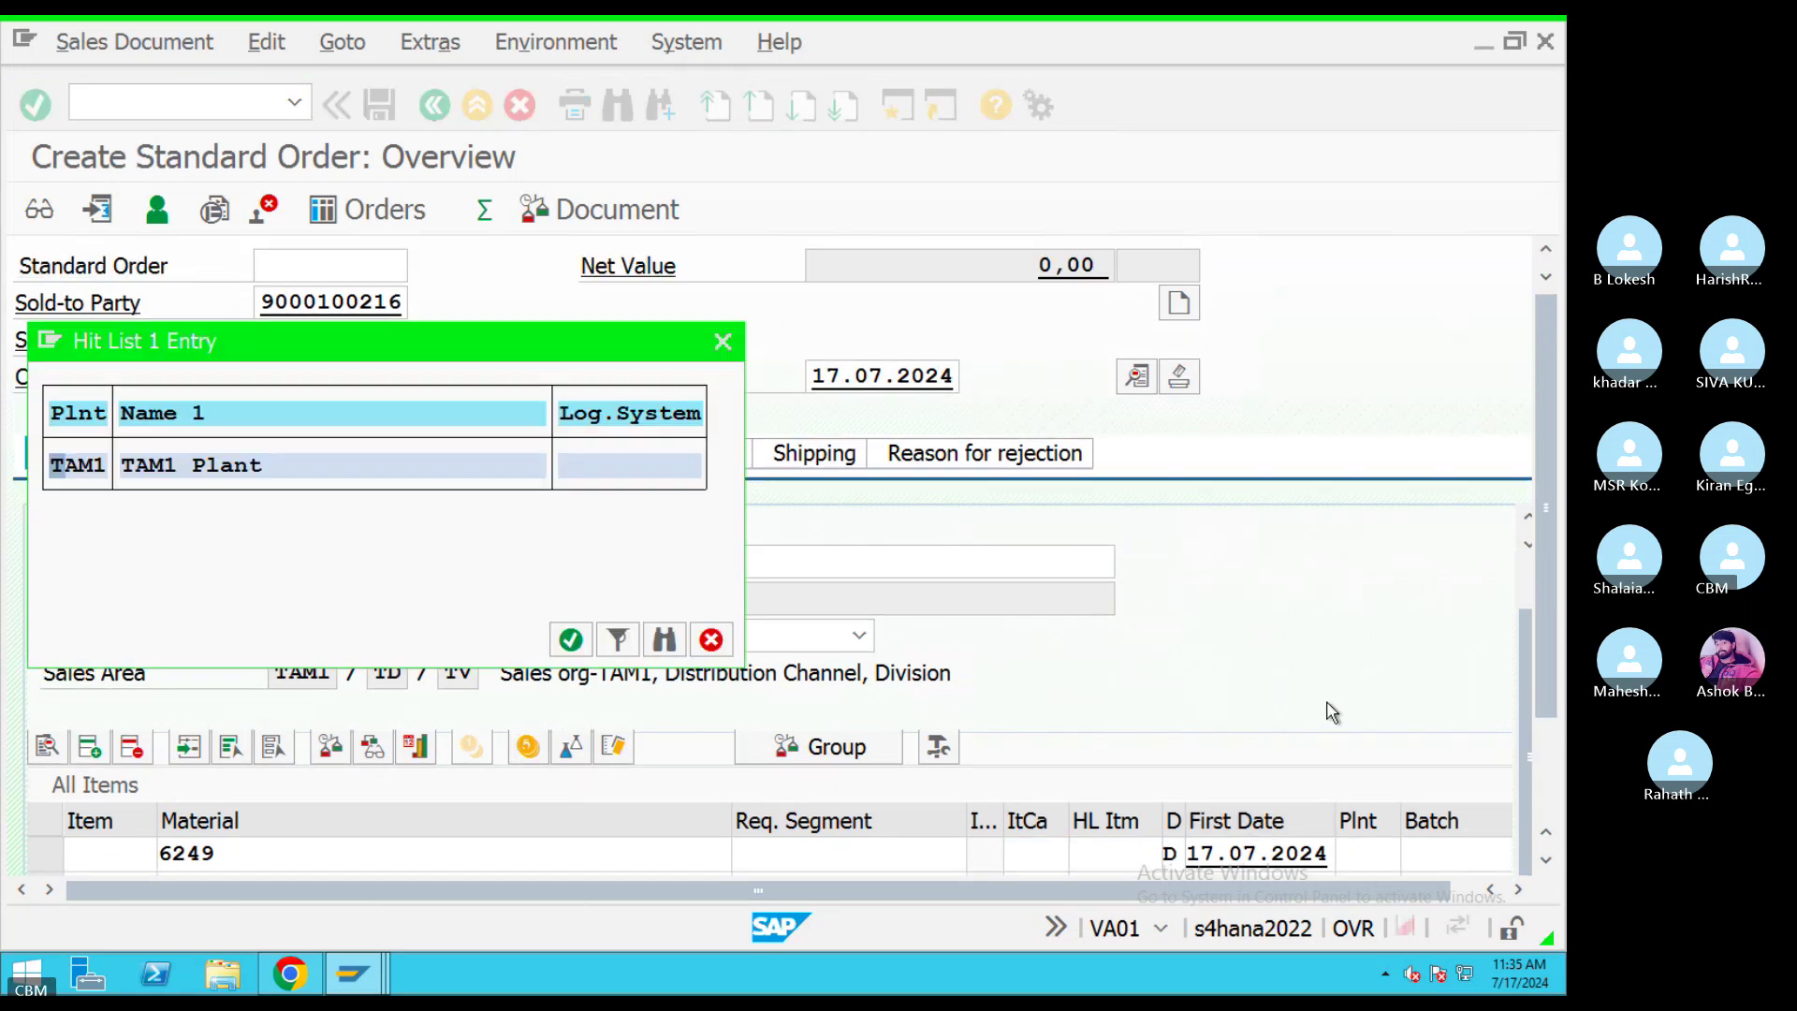
double_click(141, 465)
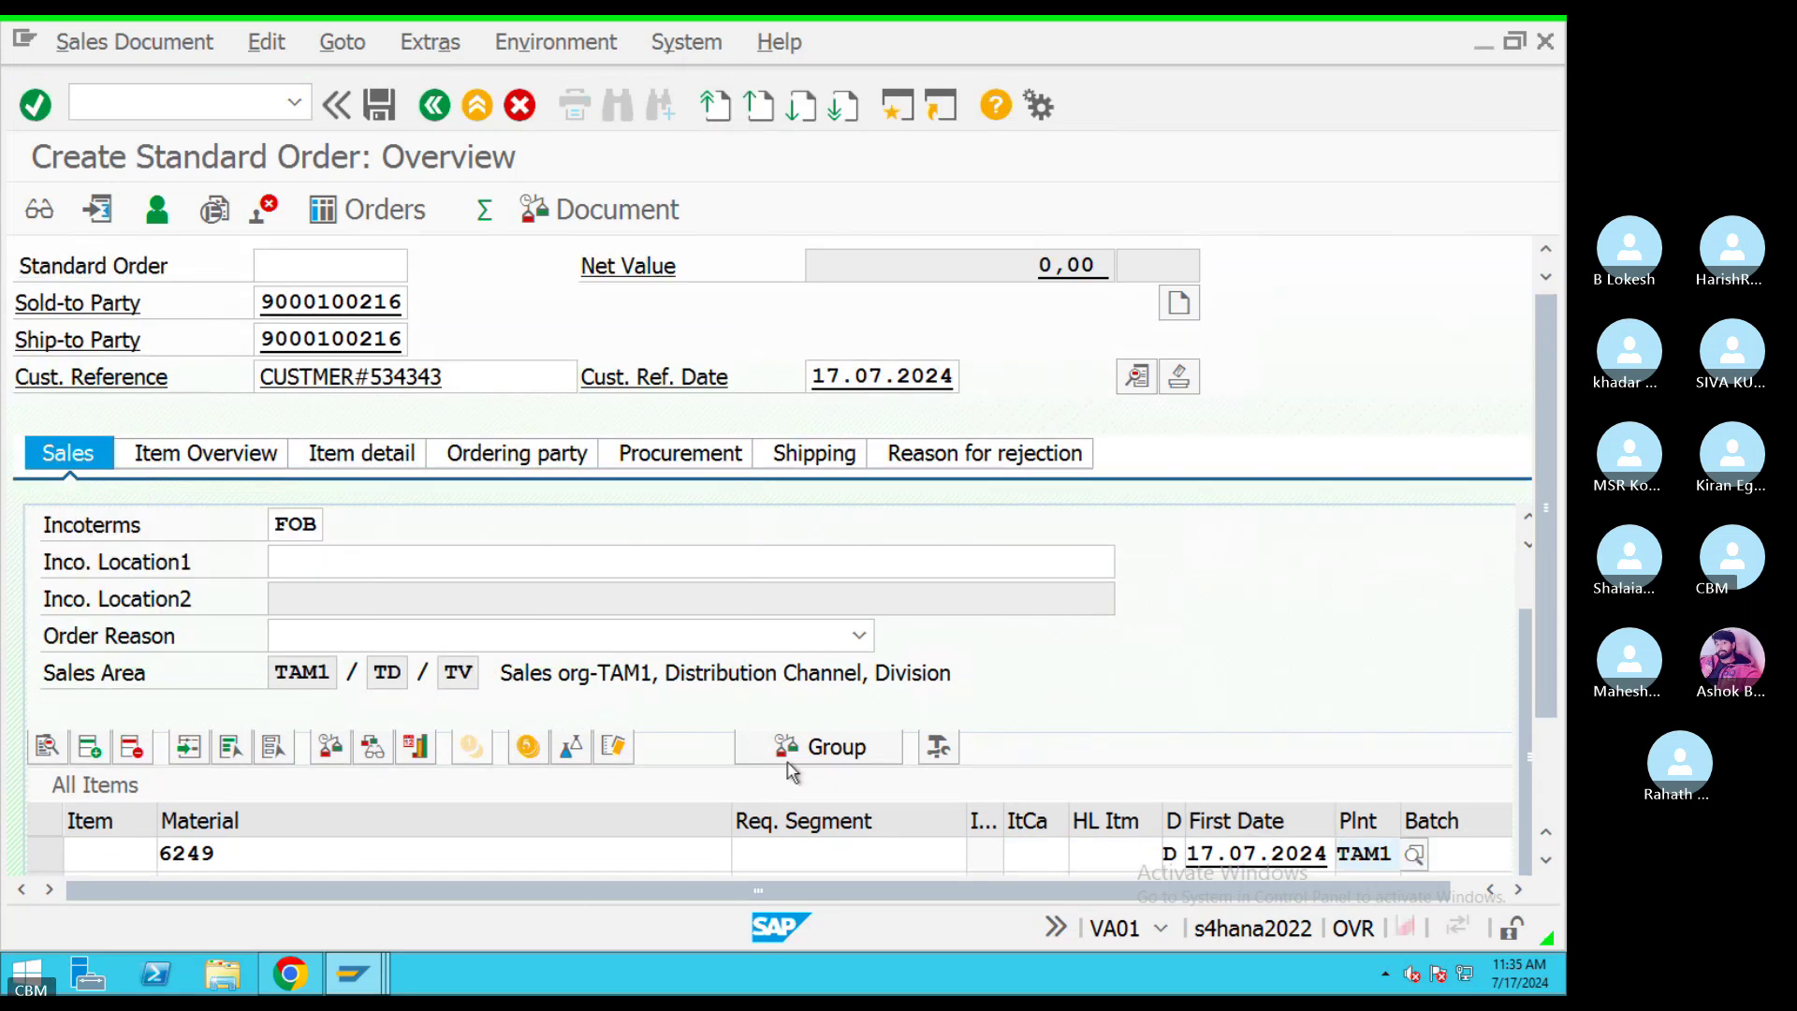
Enter a price amount of 500 in currency INR for the item and submit the entries.
click(1453, 852)
key(Tab)
key(Tab)
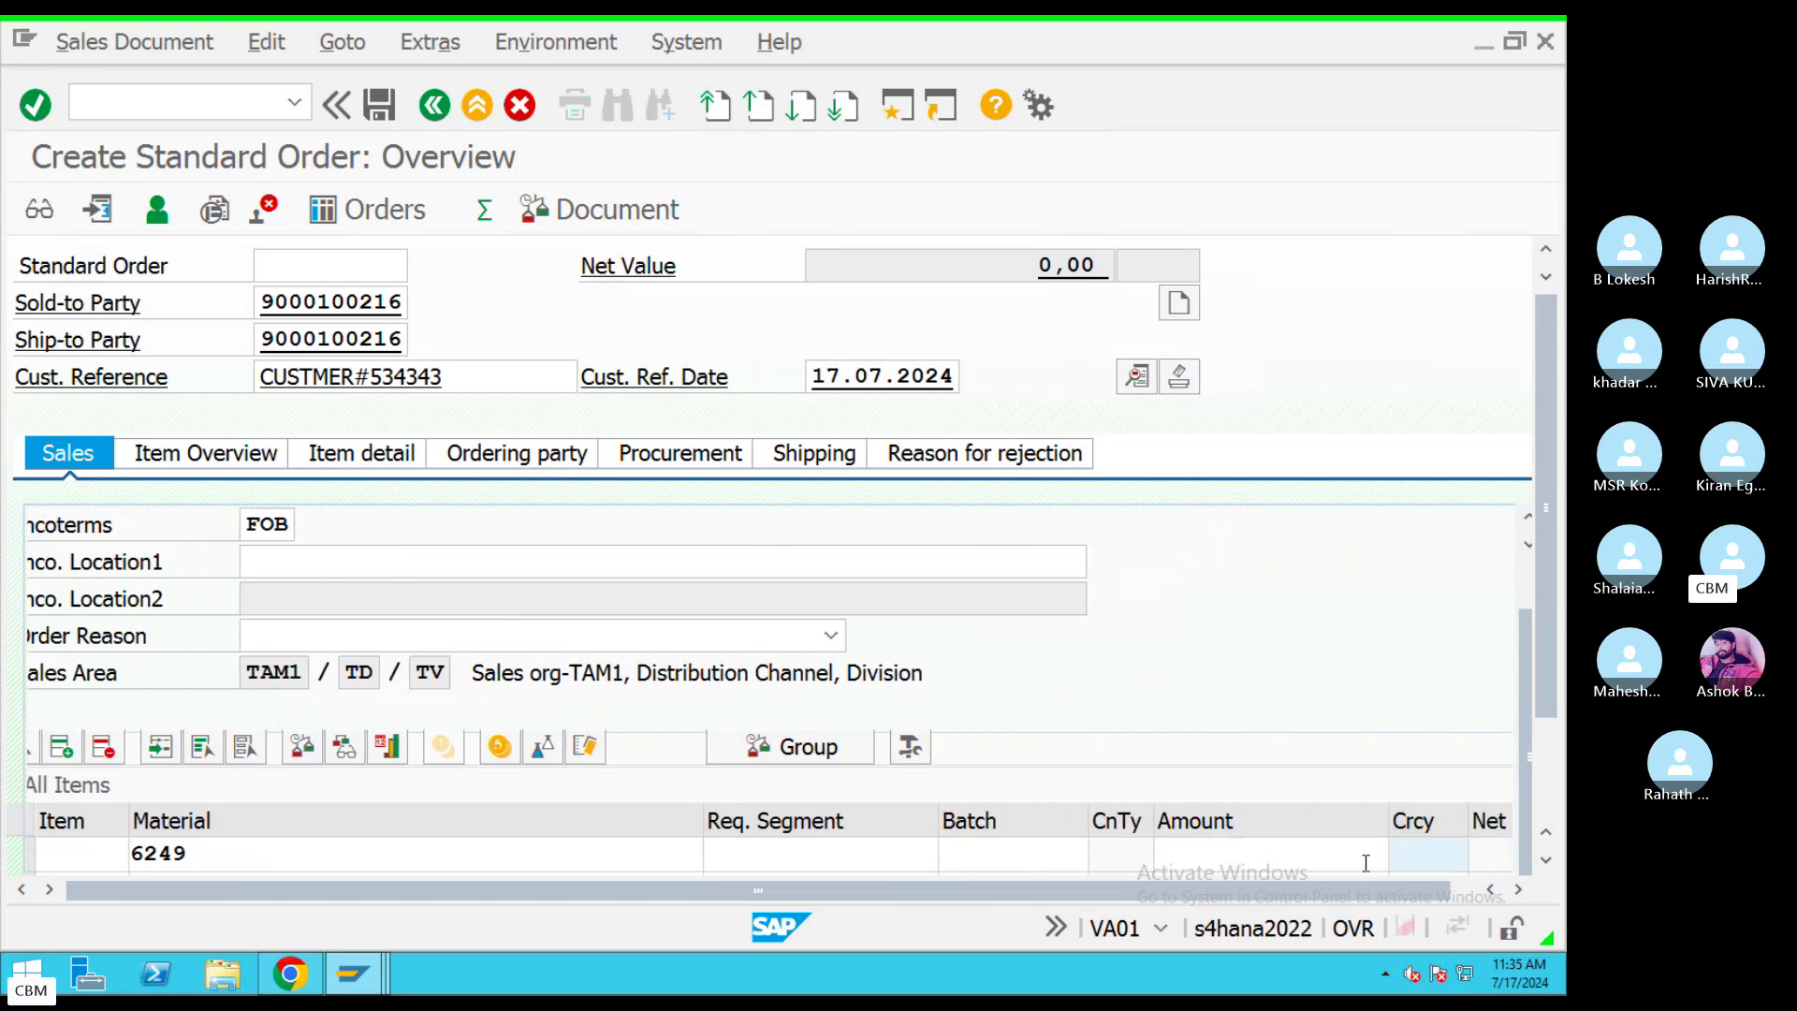
click(1217, 853)
text(500)
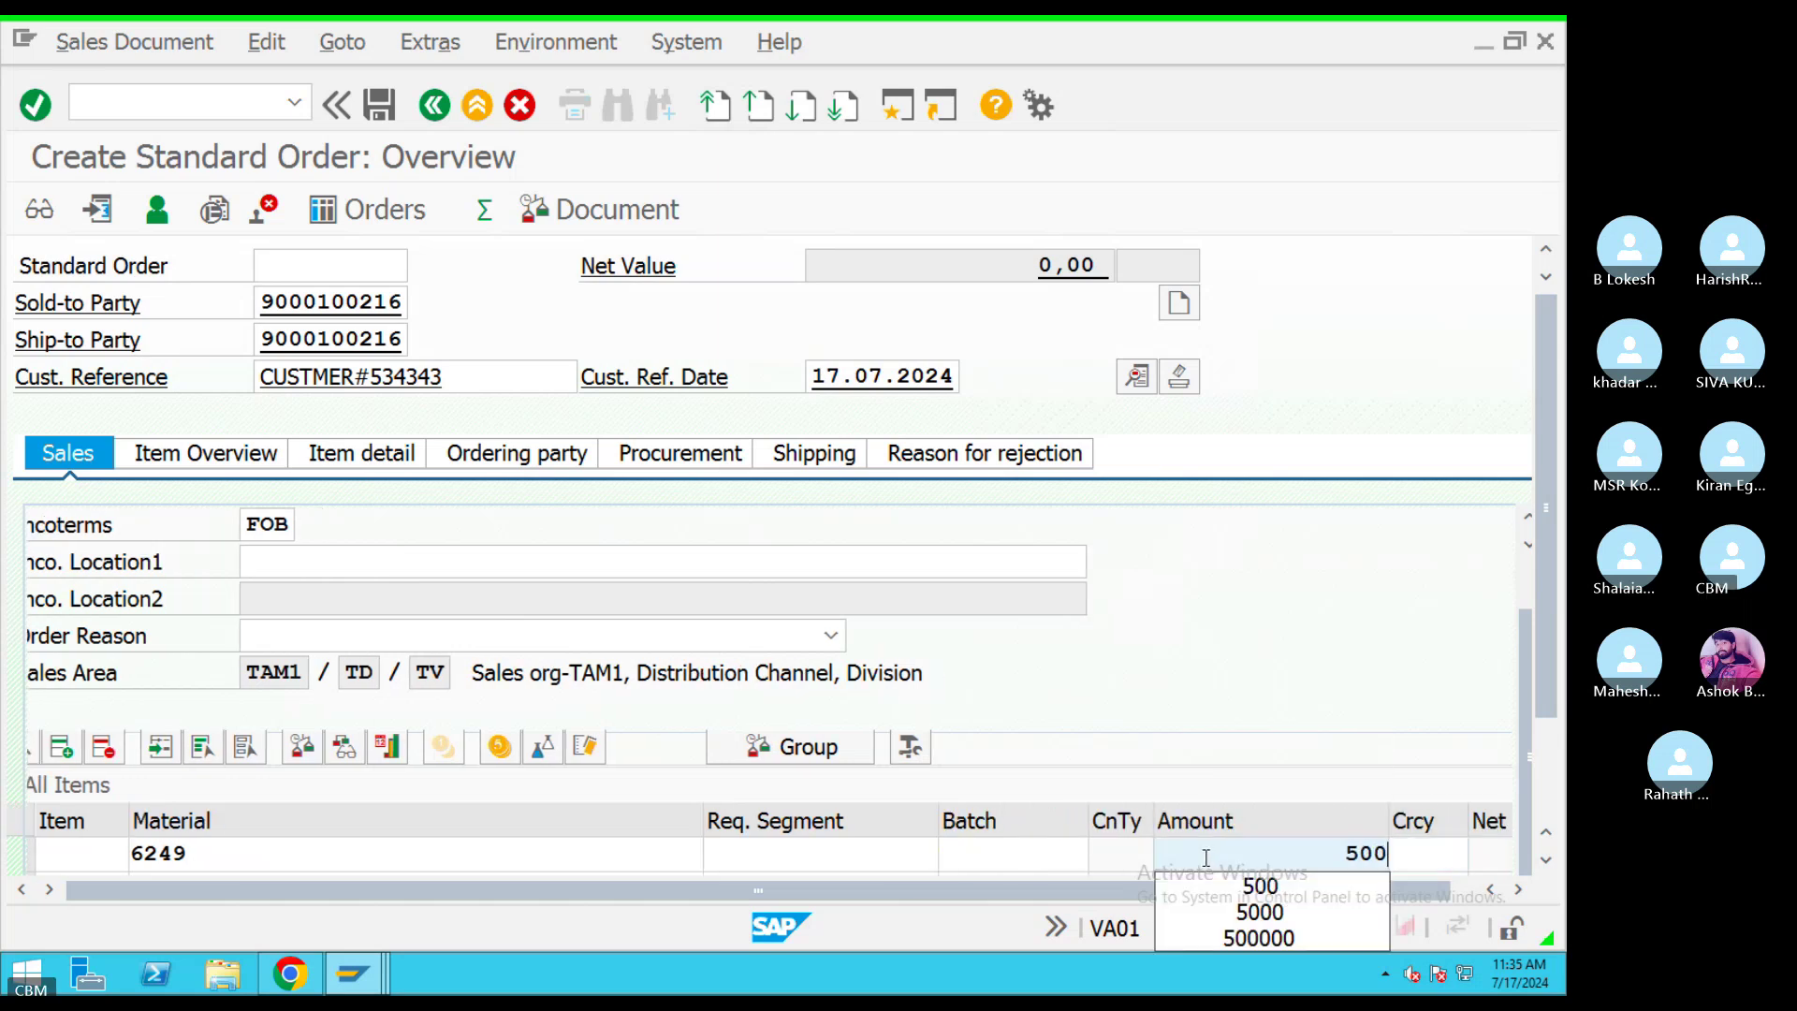
key(Escape)
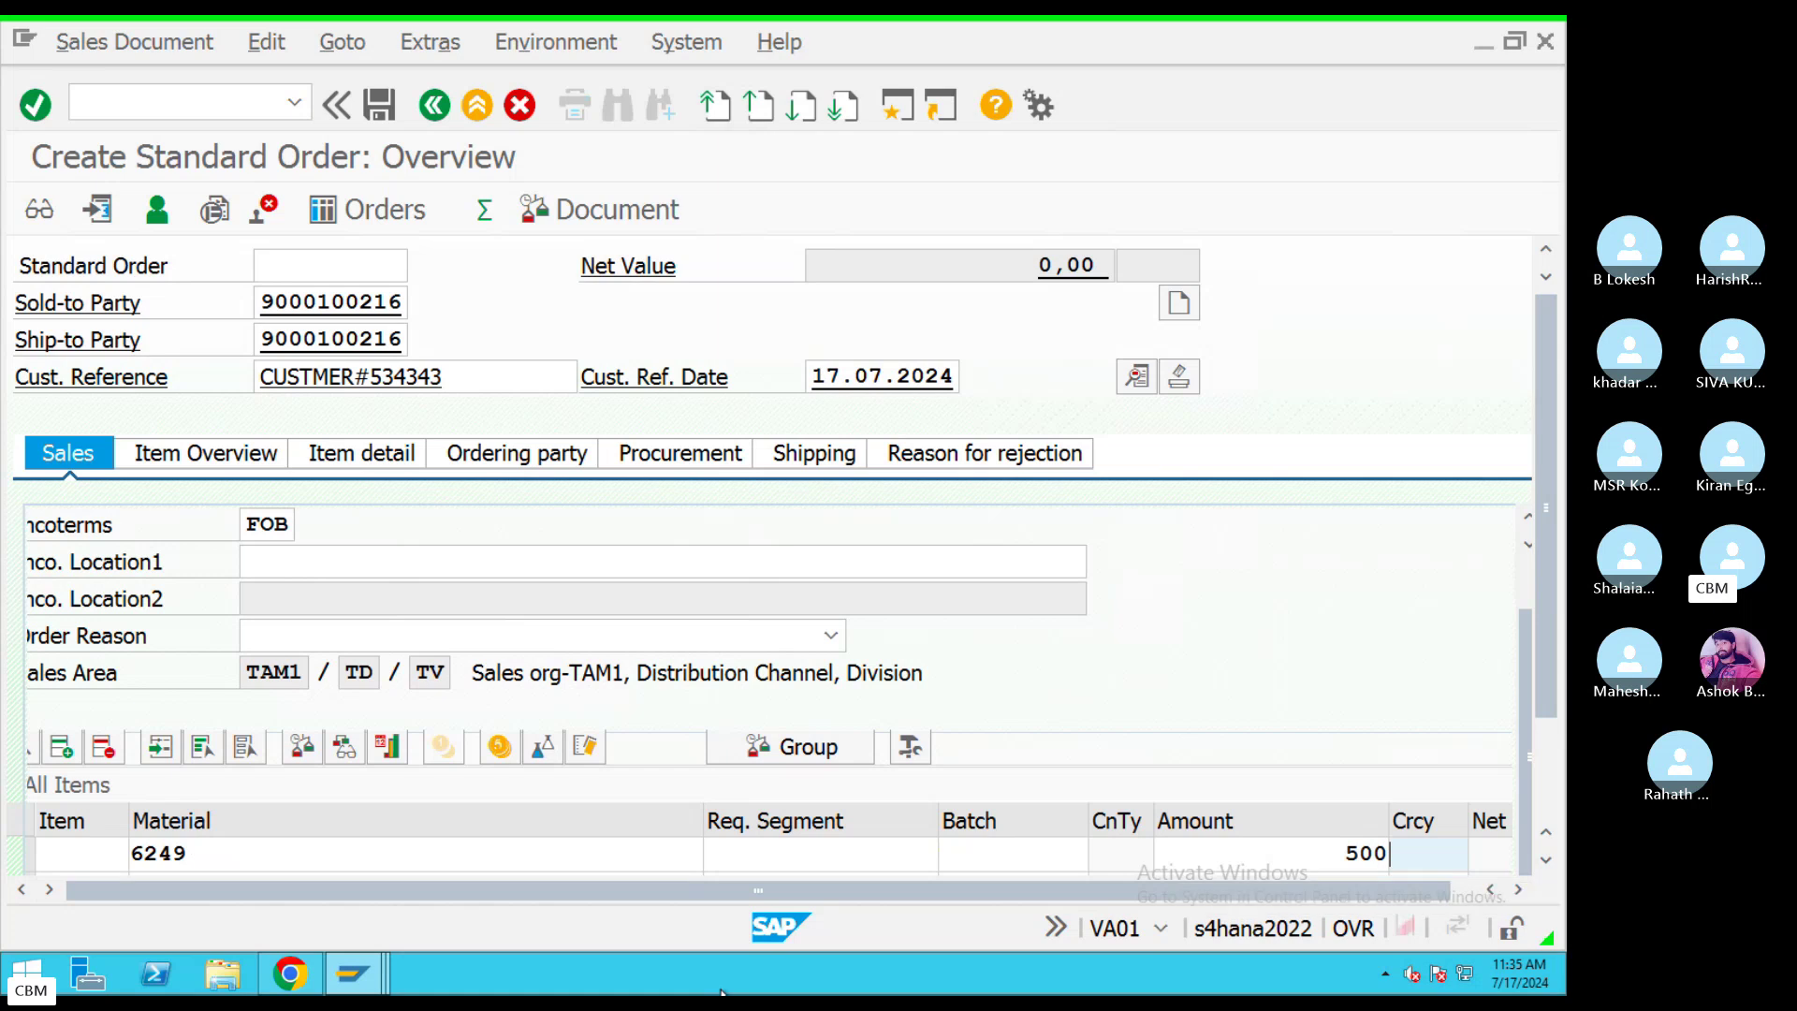
text(INR)
key(Tab)
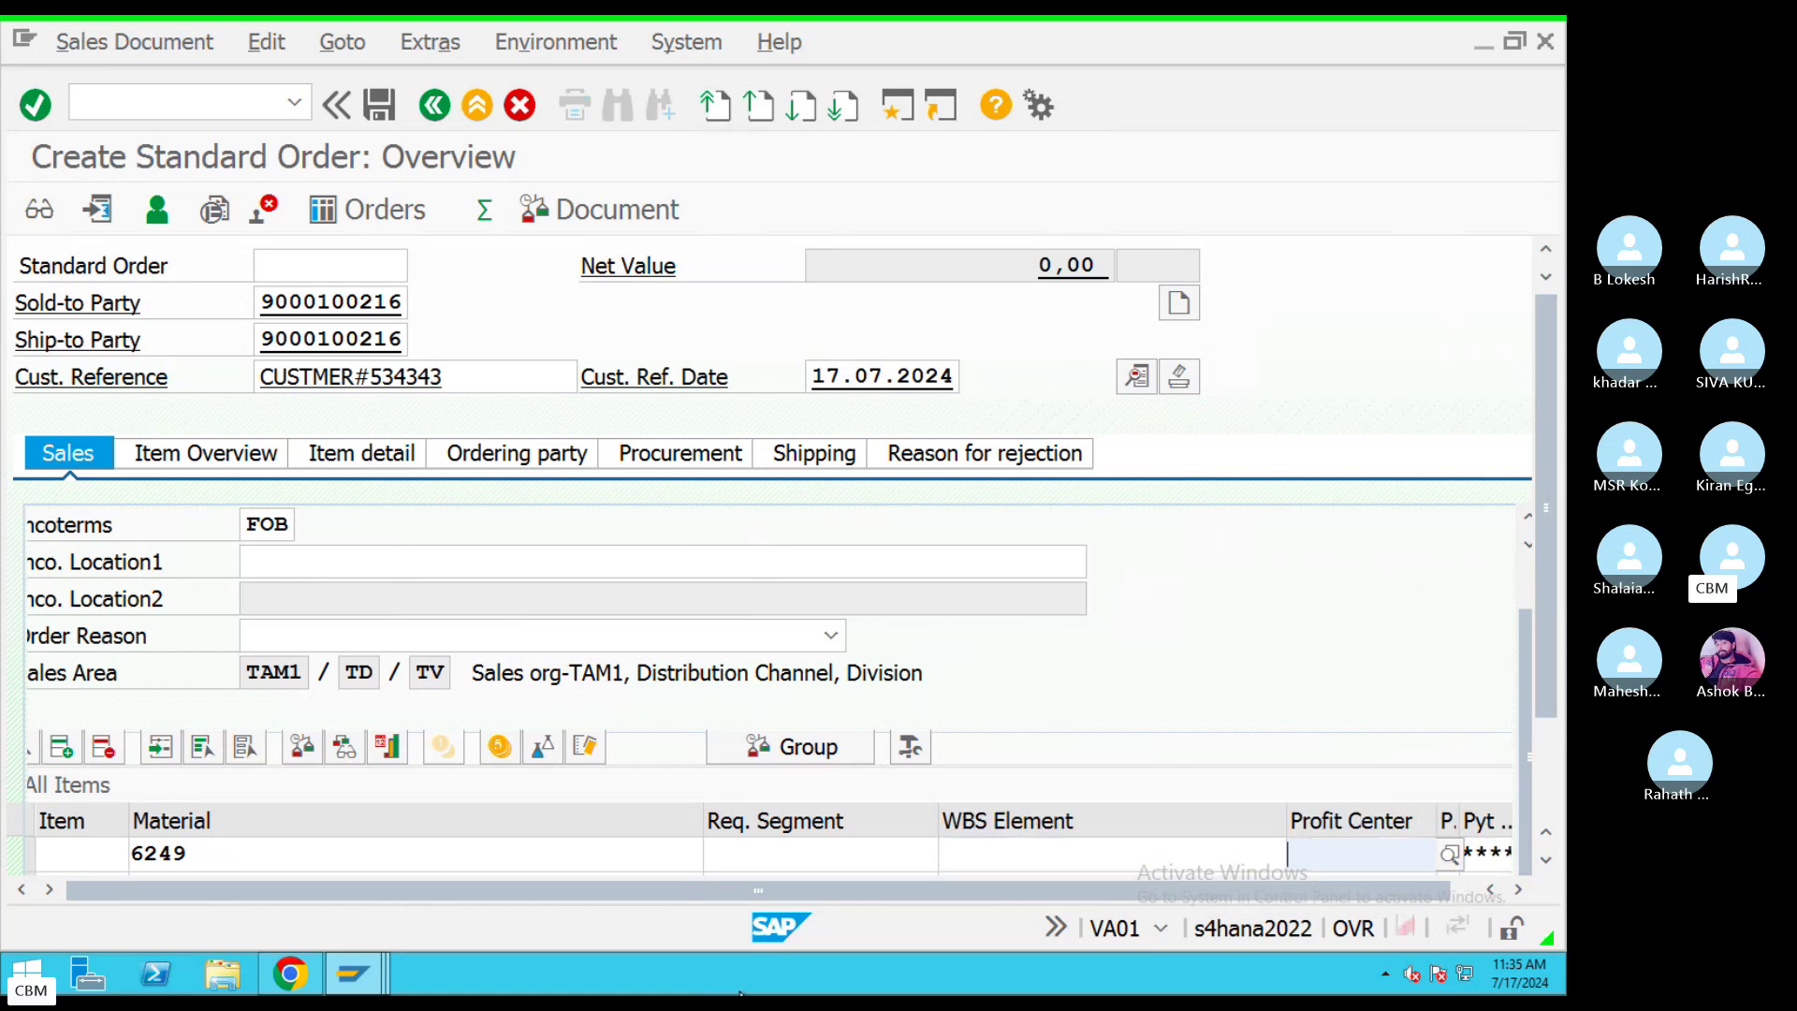
key(Tab)
key(Return)
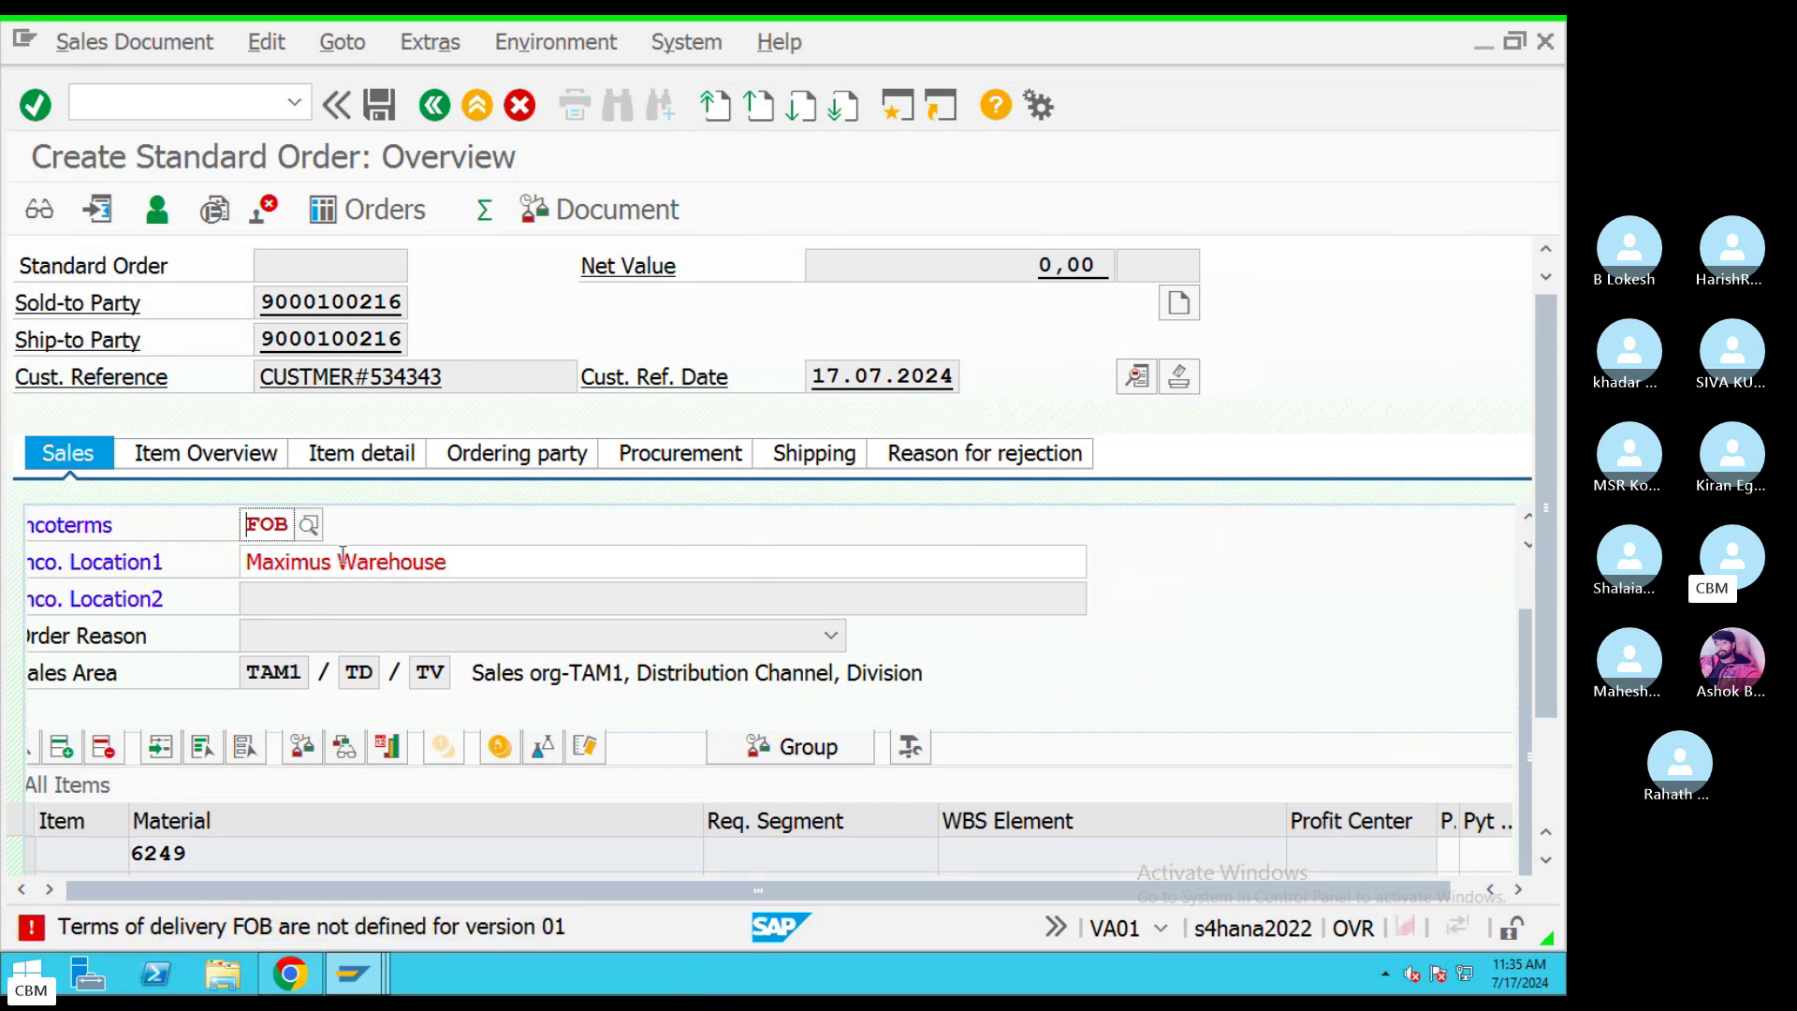
Change the Incoterms to CIF and submit the order data again.
click(309, 525)
double_click(418, 693)
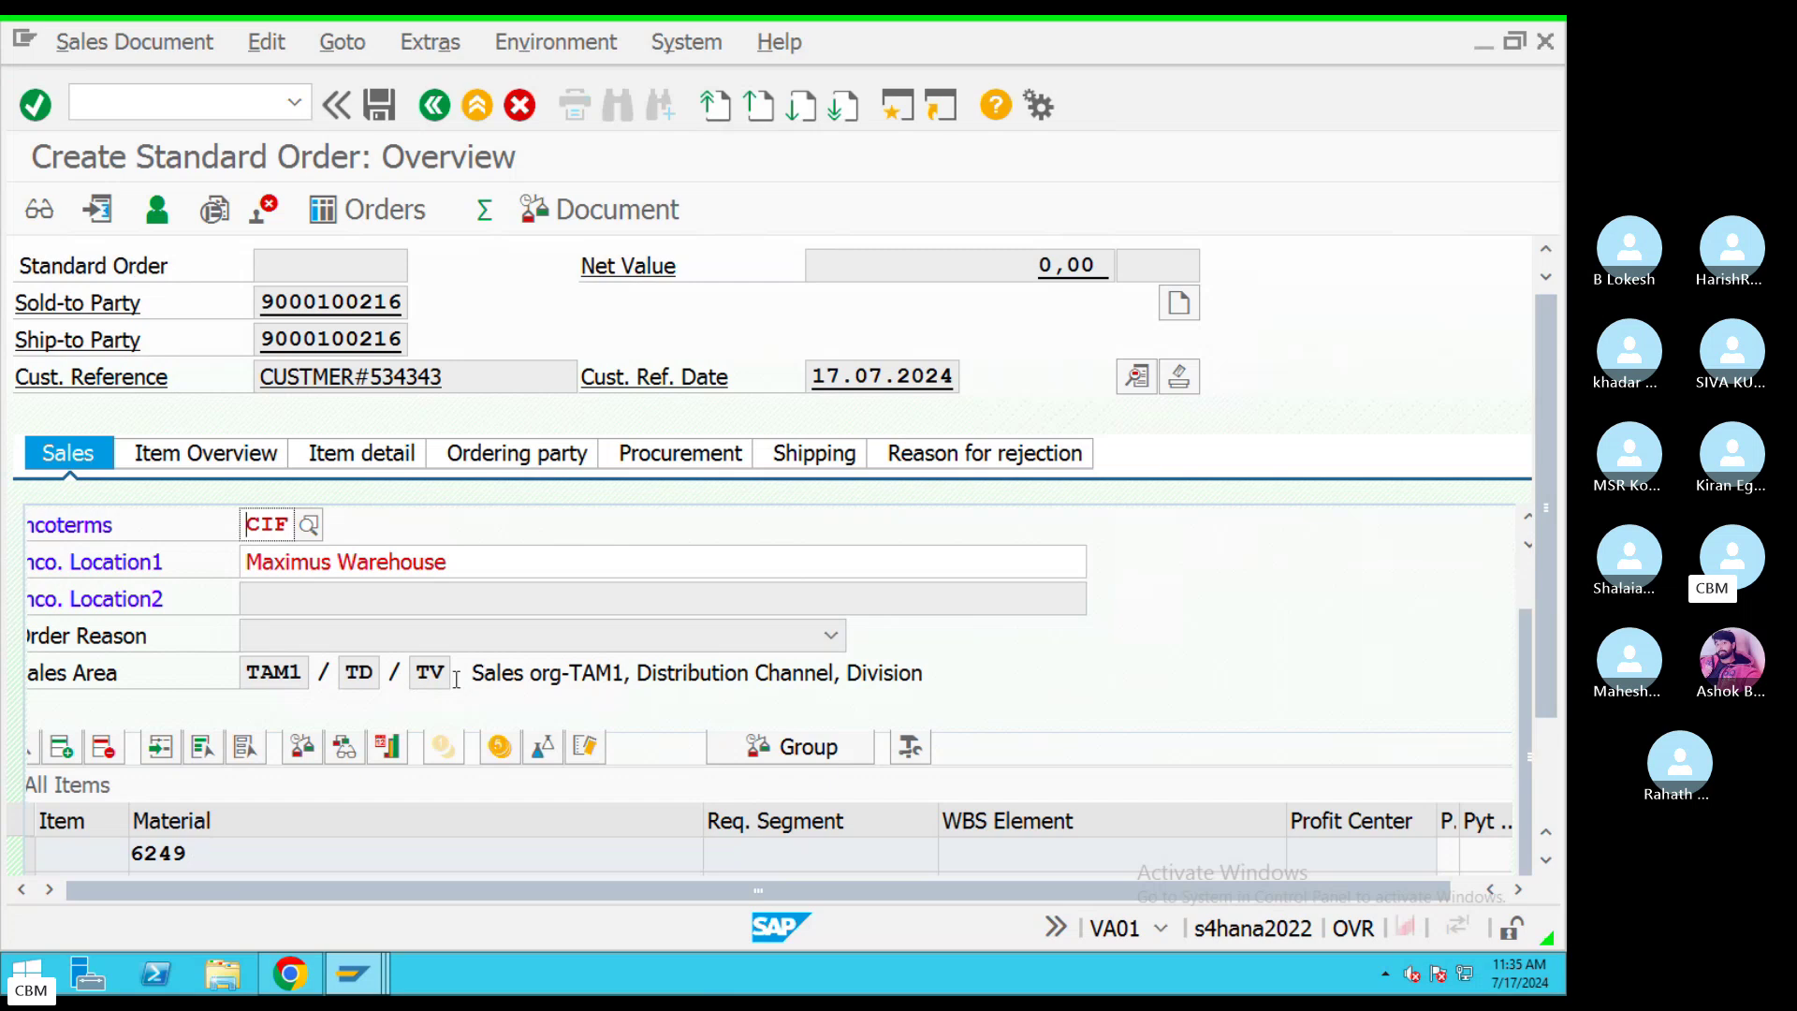
key(Return)
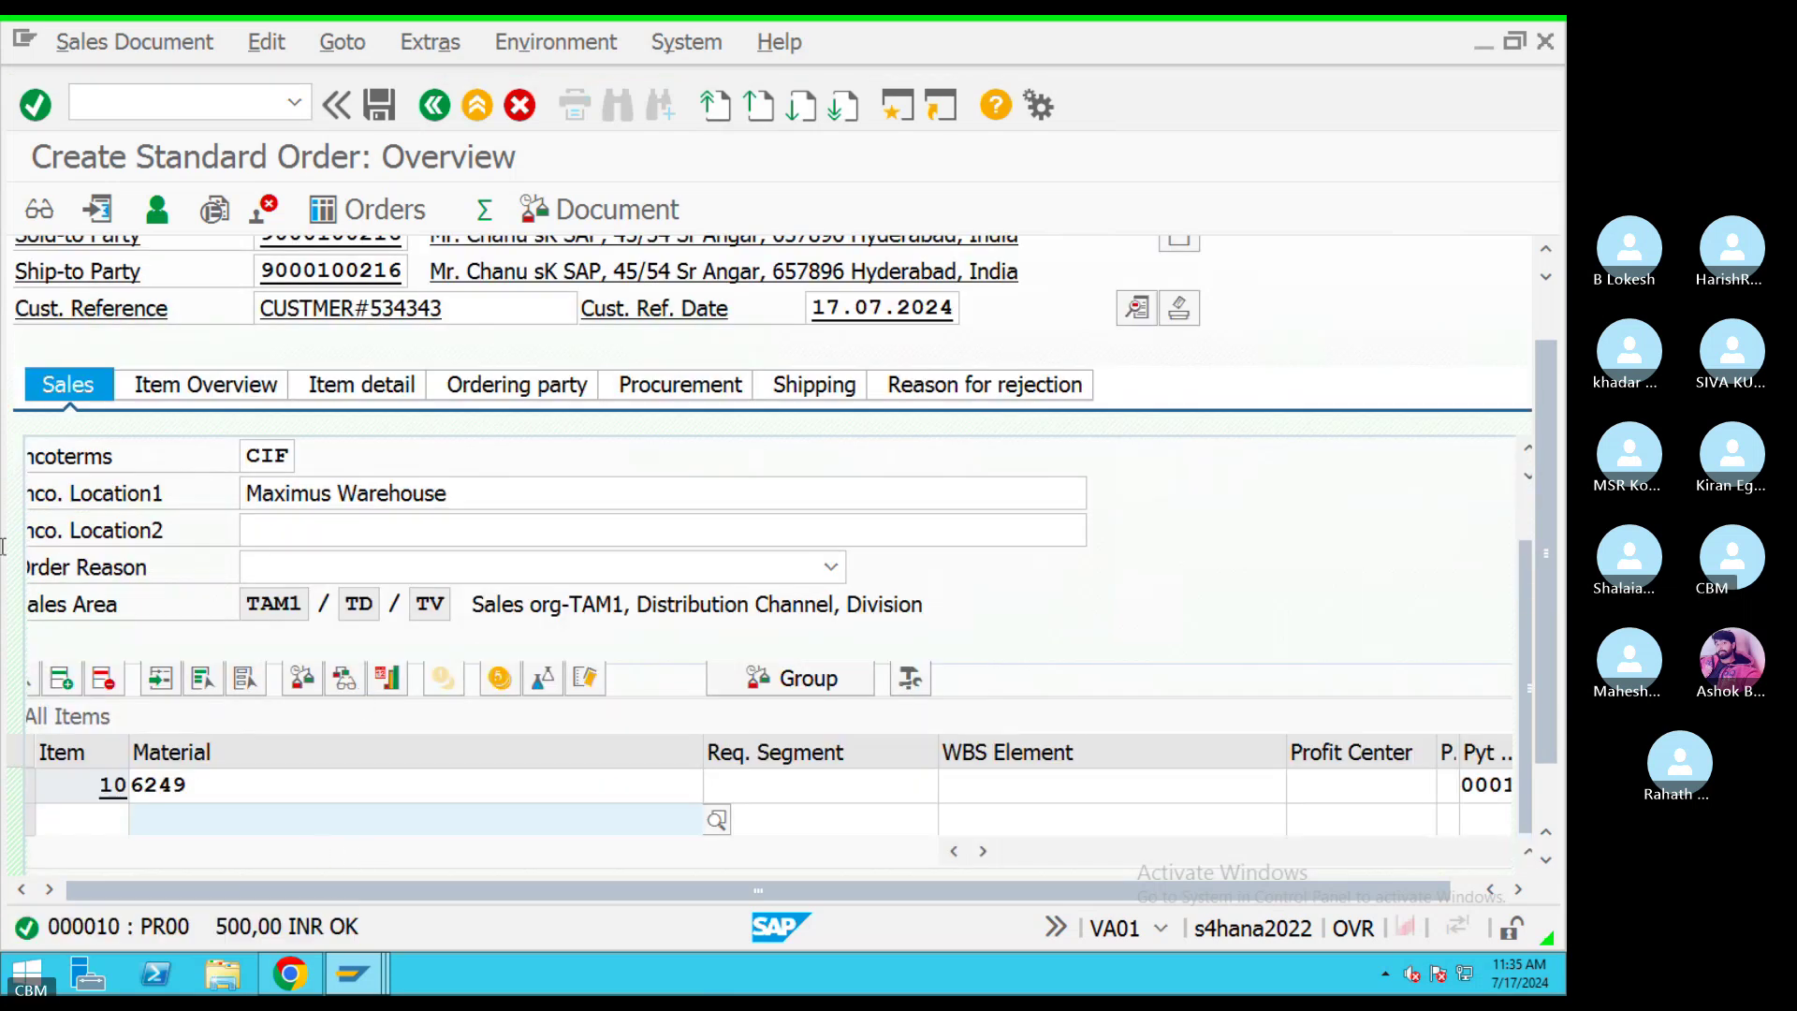
Check the order for missing data with the incompletion log and save the order.
click(267, 42)
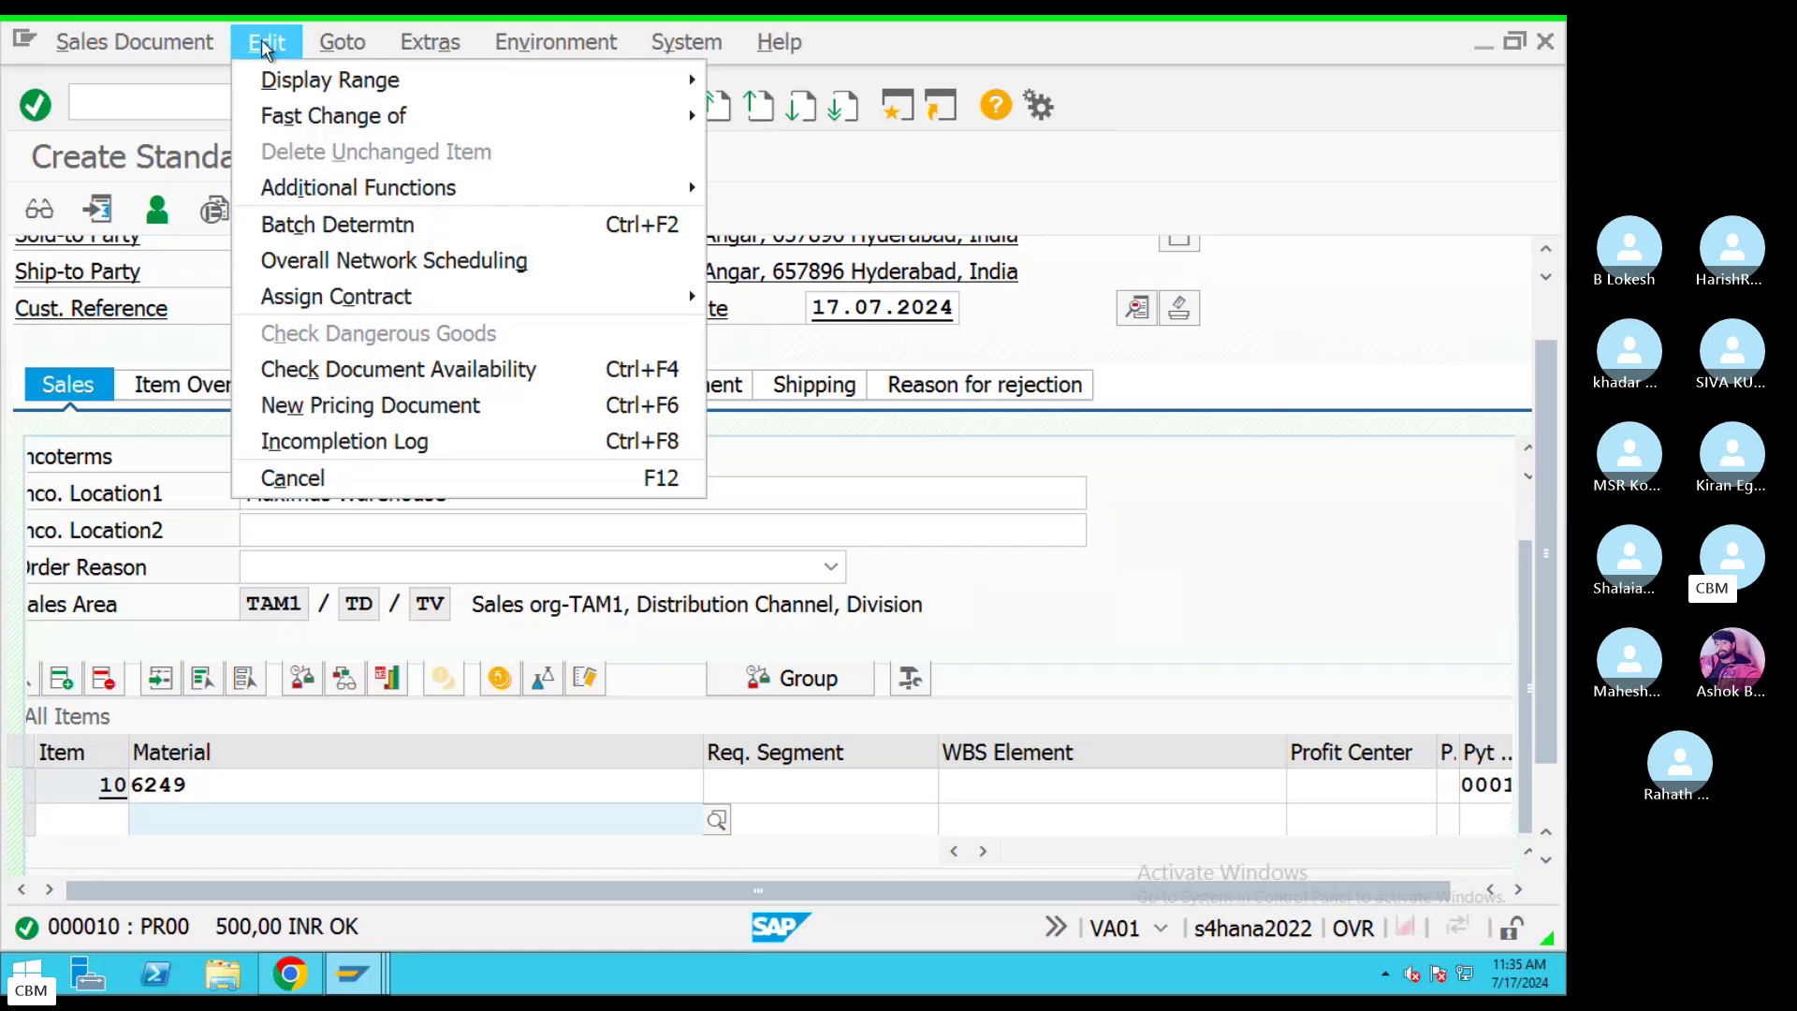
click(337, 443)
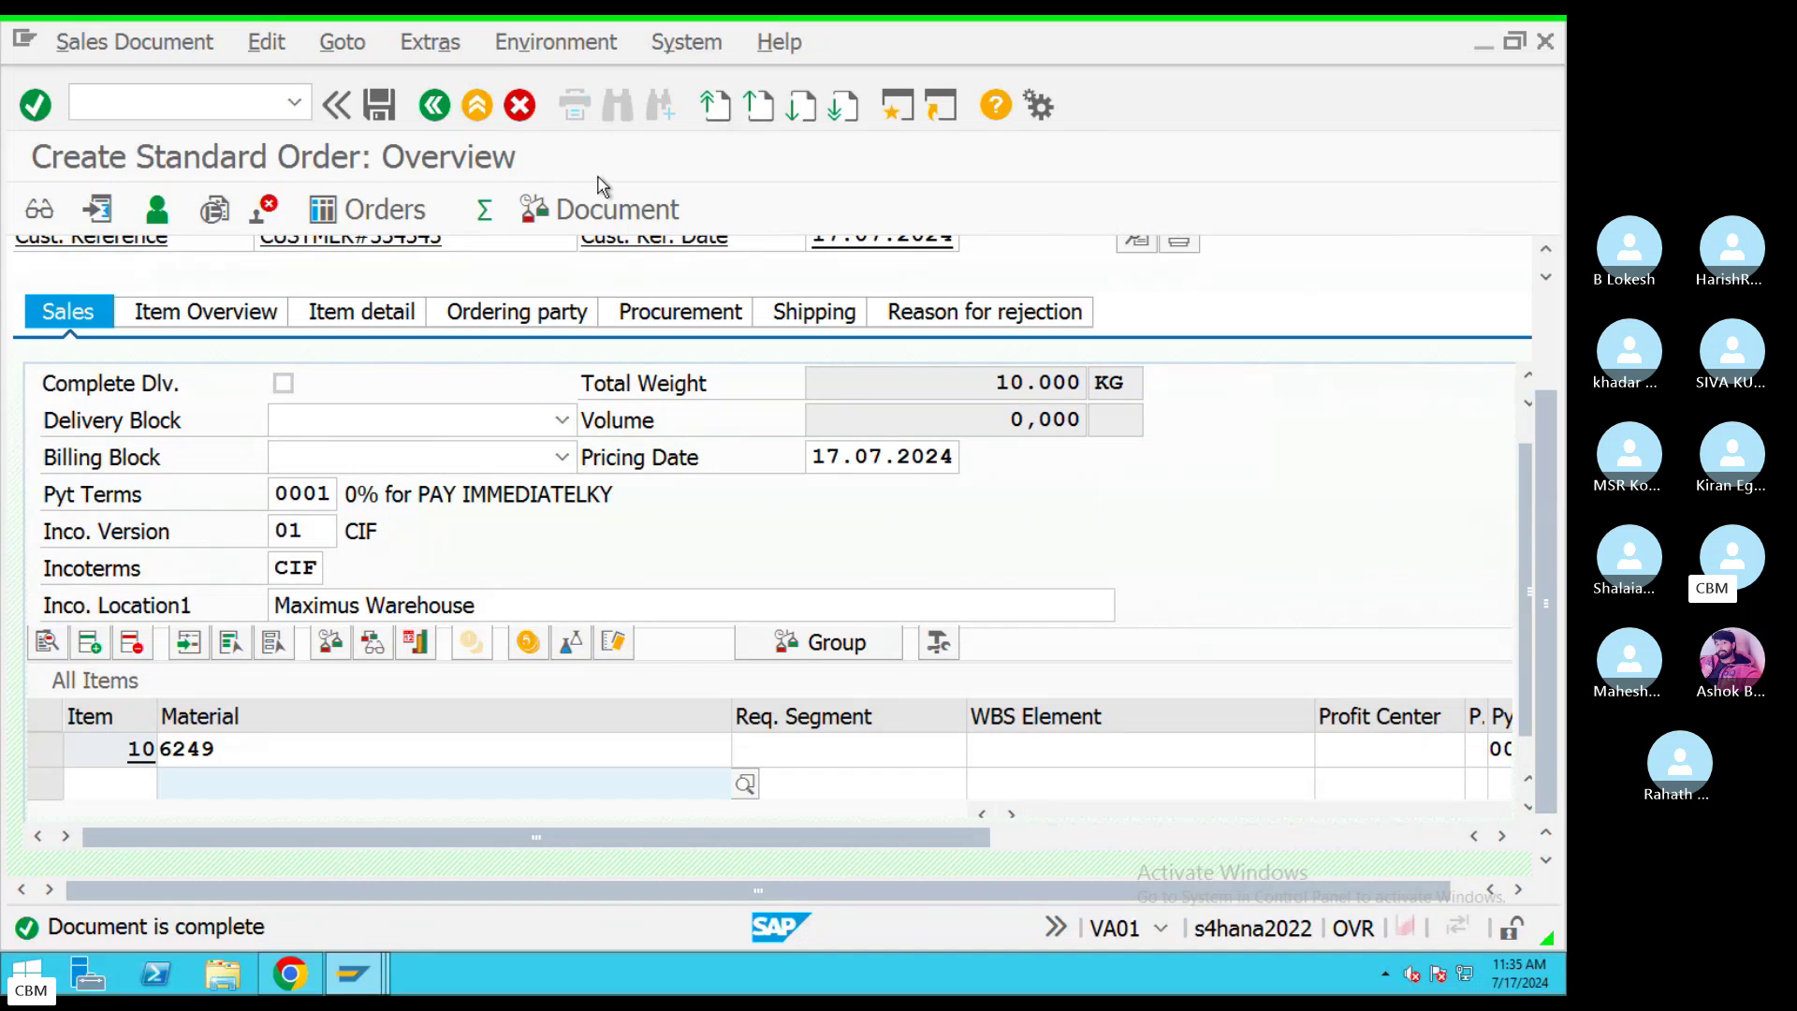
click(379, 105)
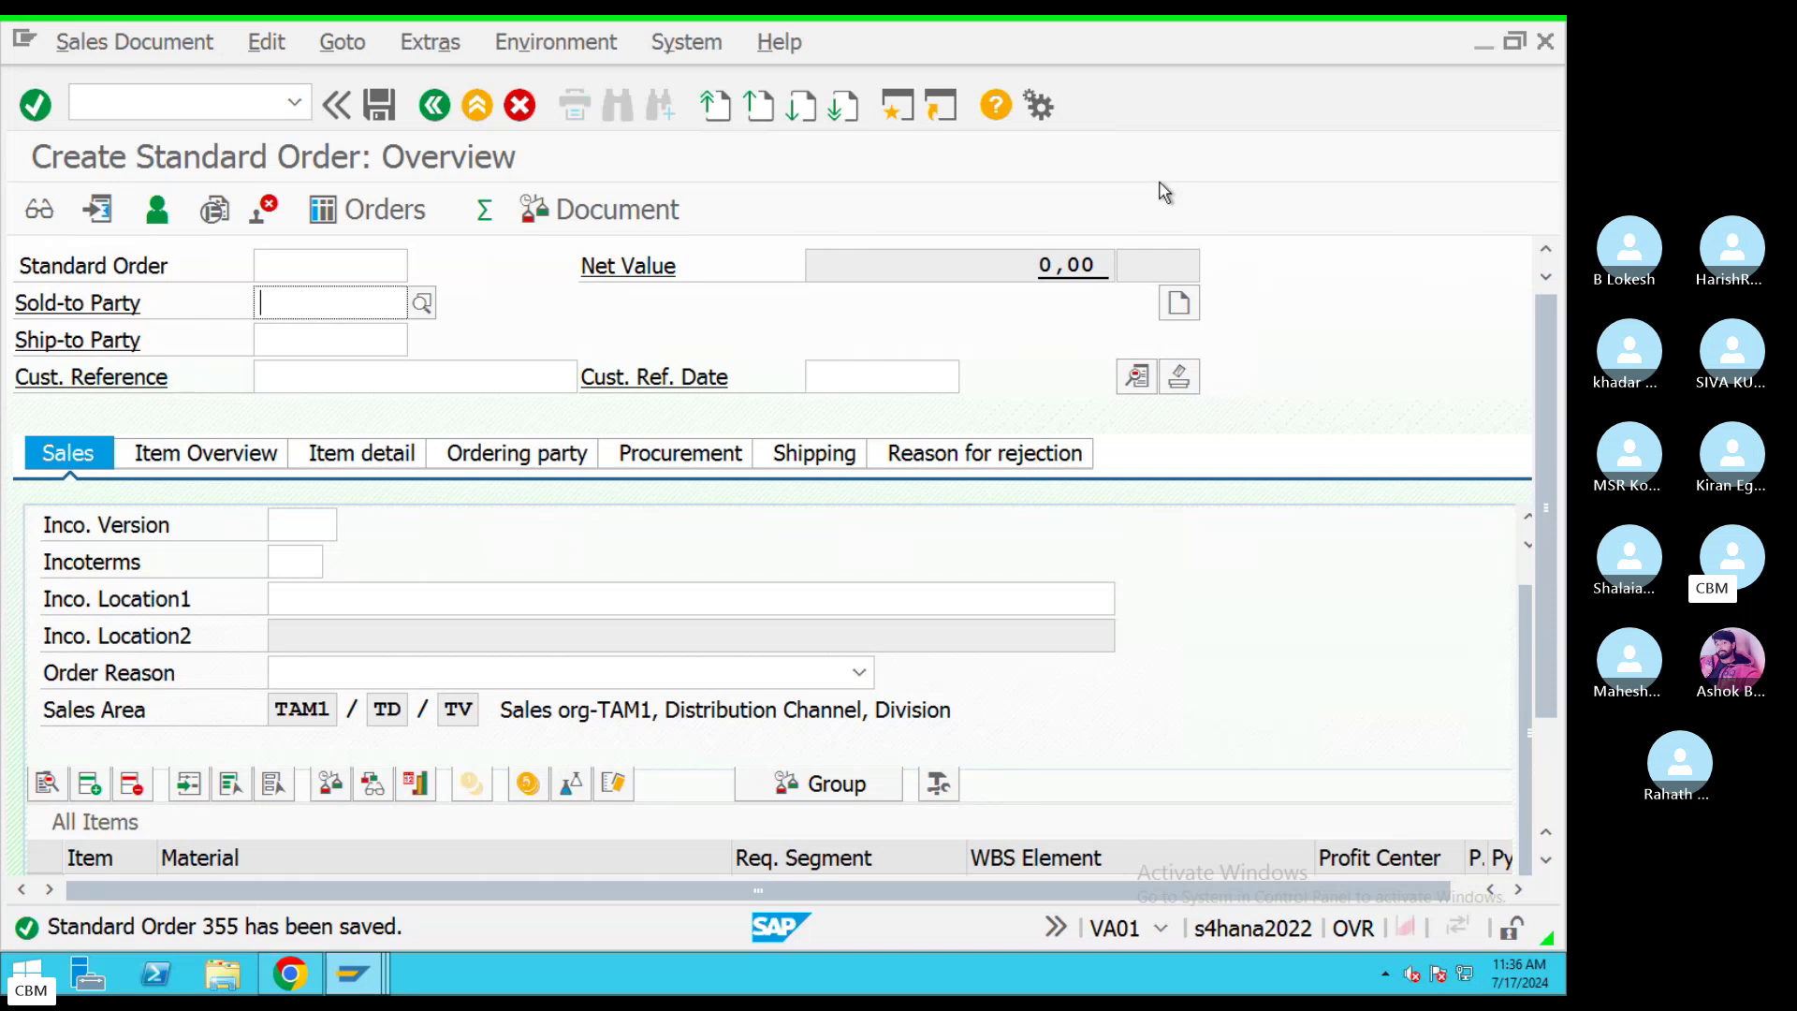
Open the saved standard order in display mode and look over its overview data and item.
click(120, 43)
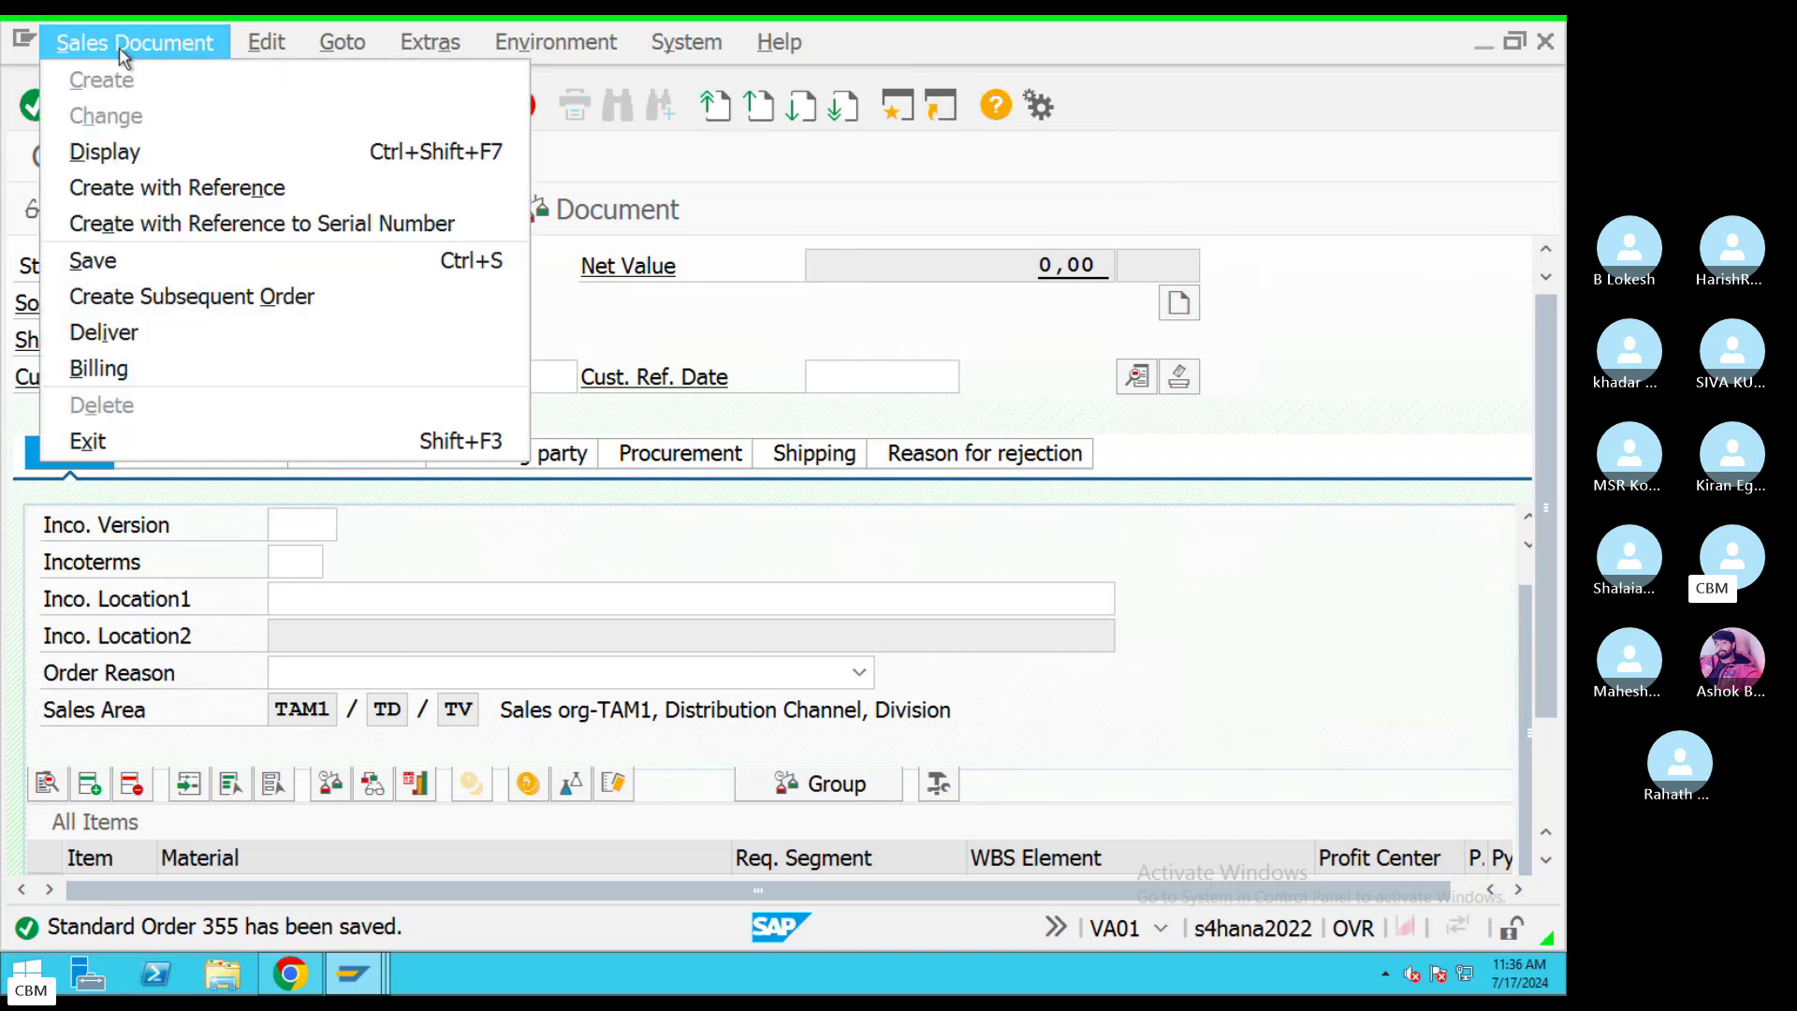
click(105, 152)
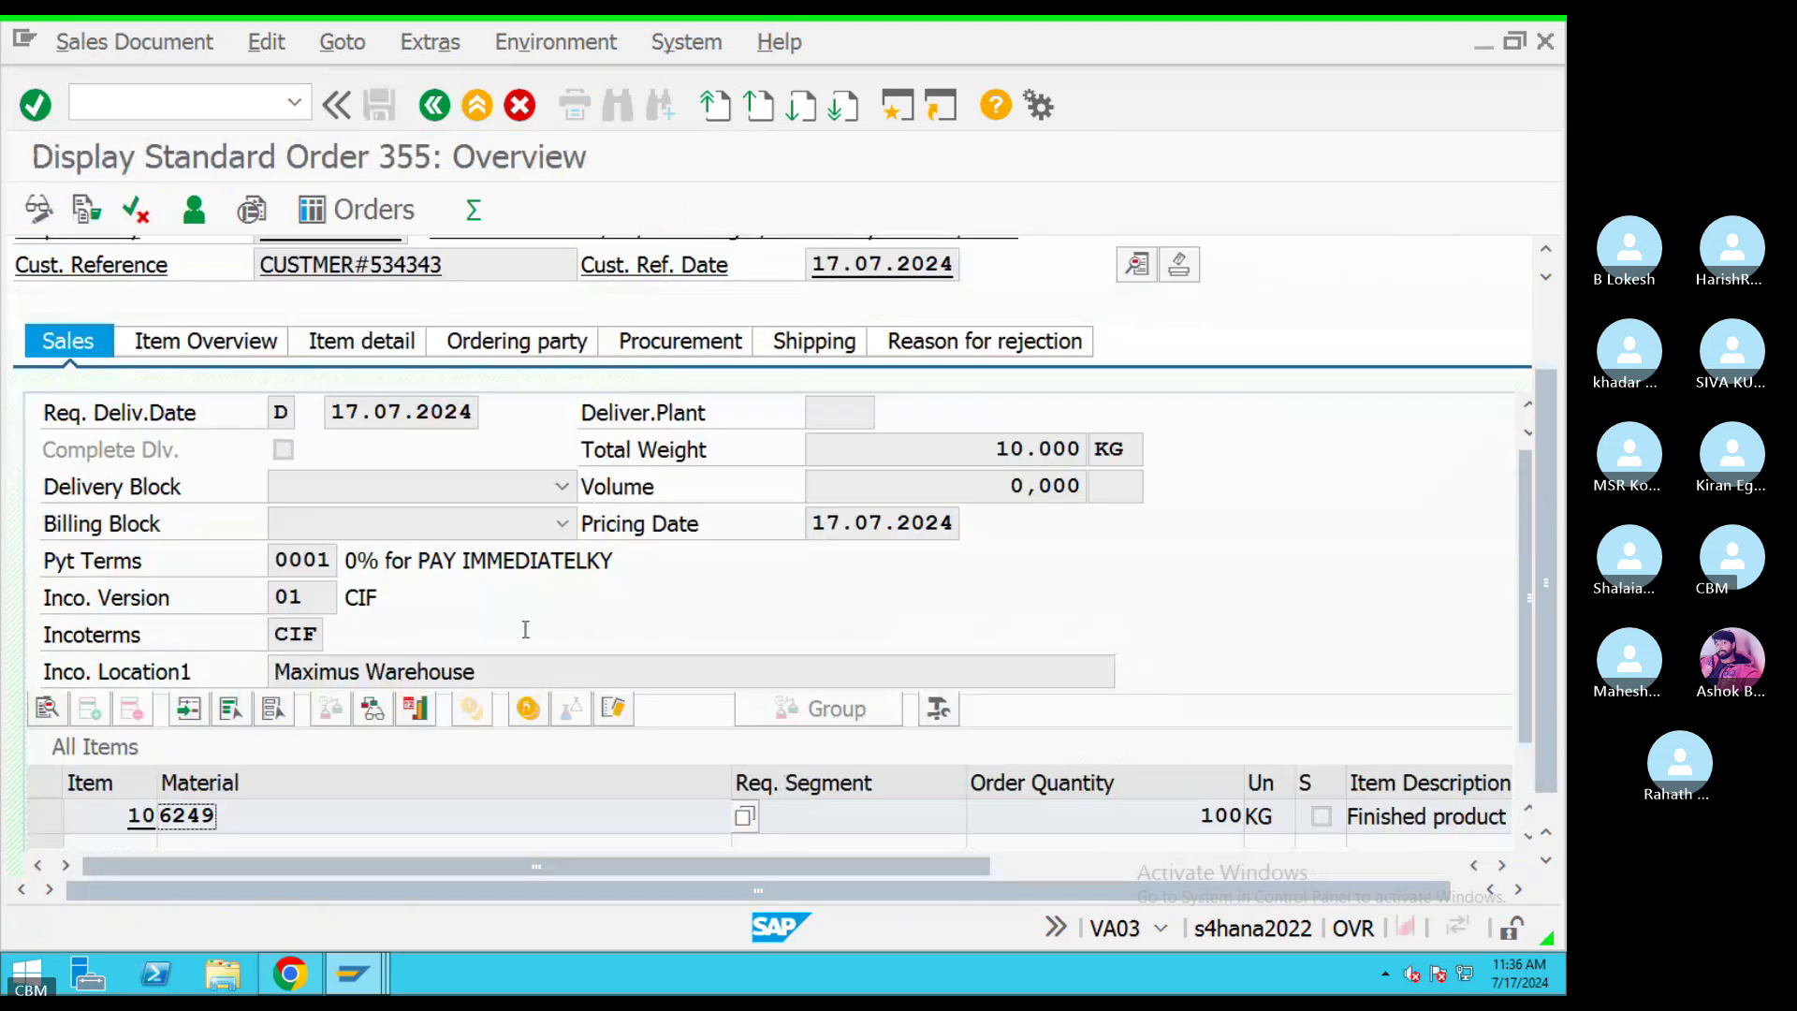
scroll(525, 630, down, 3)
scroll(473, 538, up, 5)
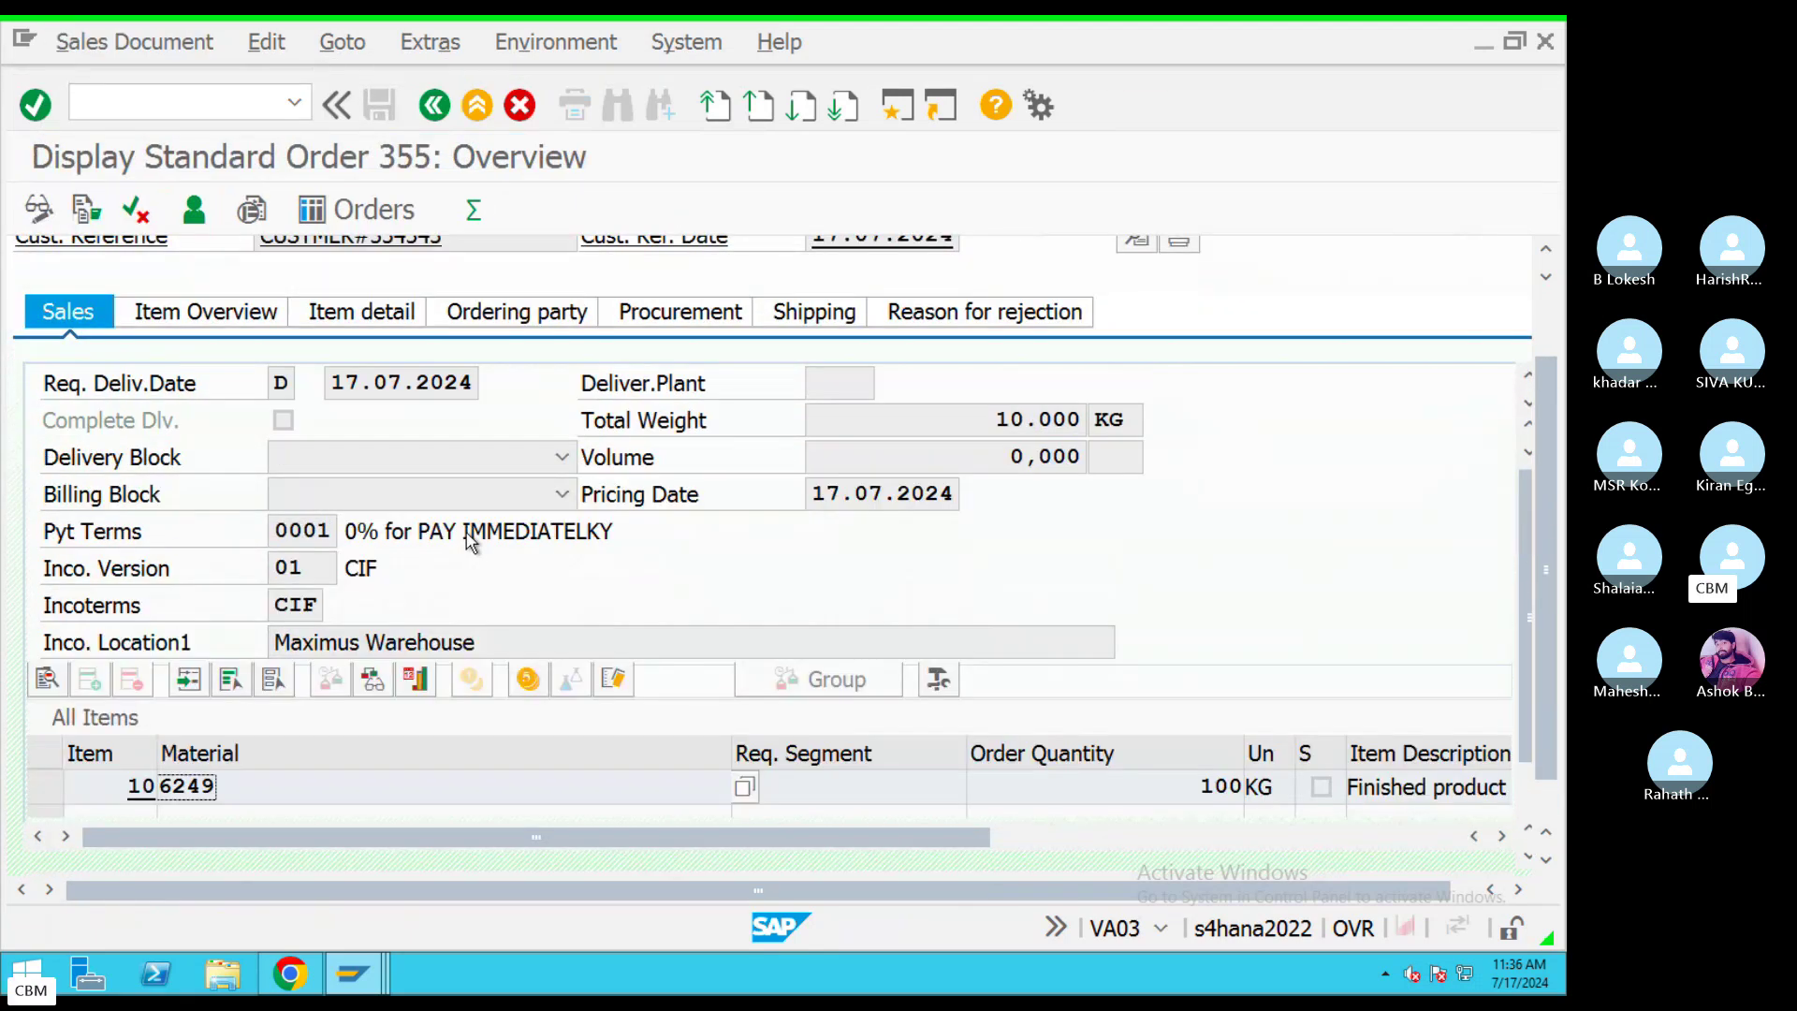
Open the sales data of the order header and examine the order type, document currency and pricing procedure.
click(341, 42)
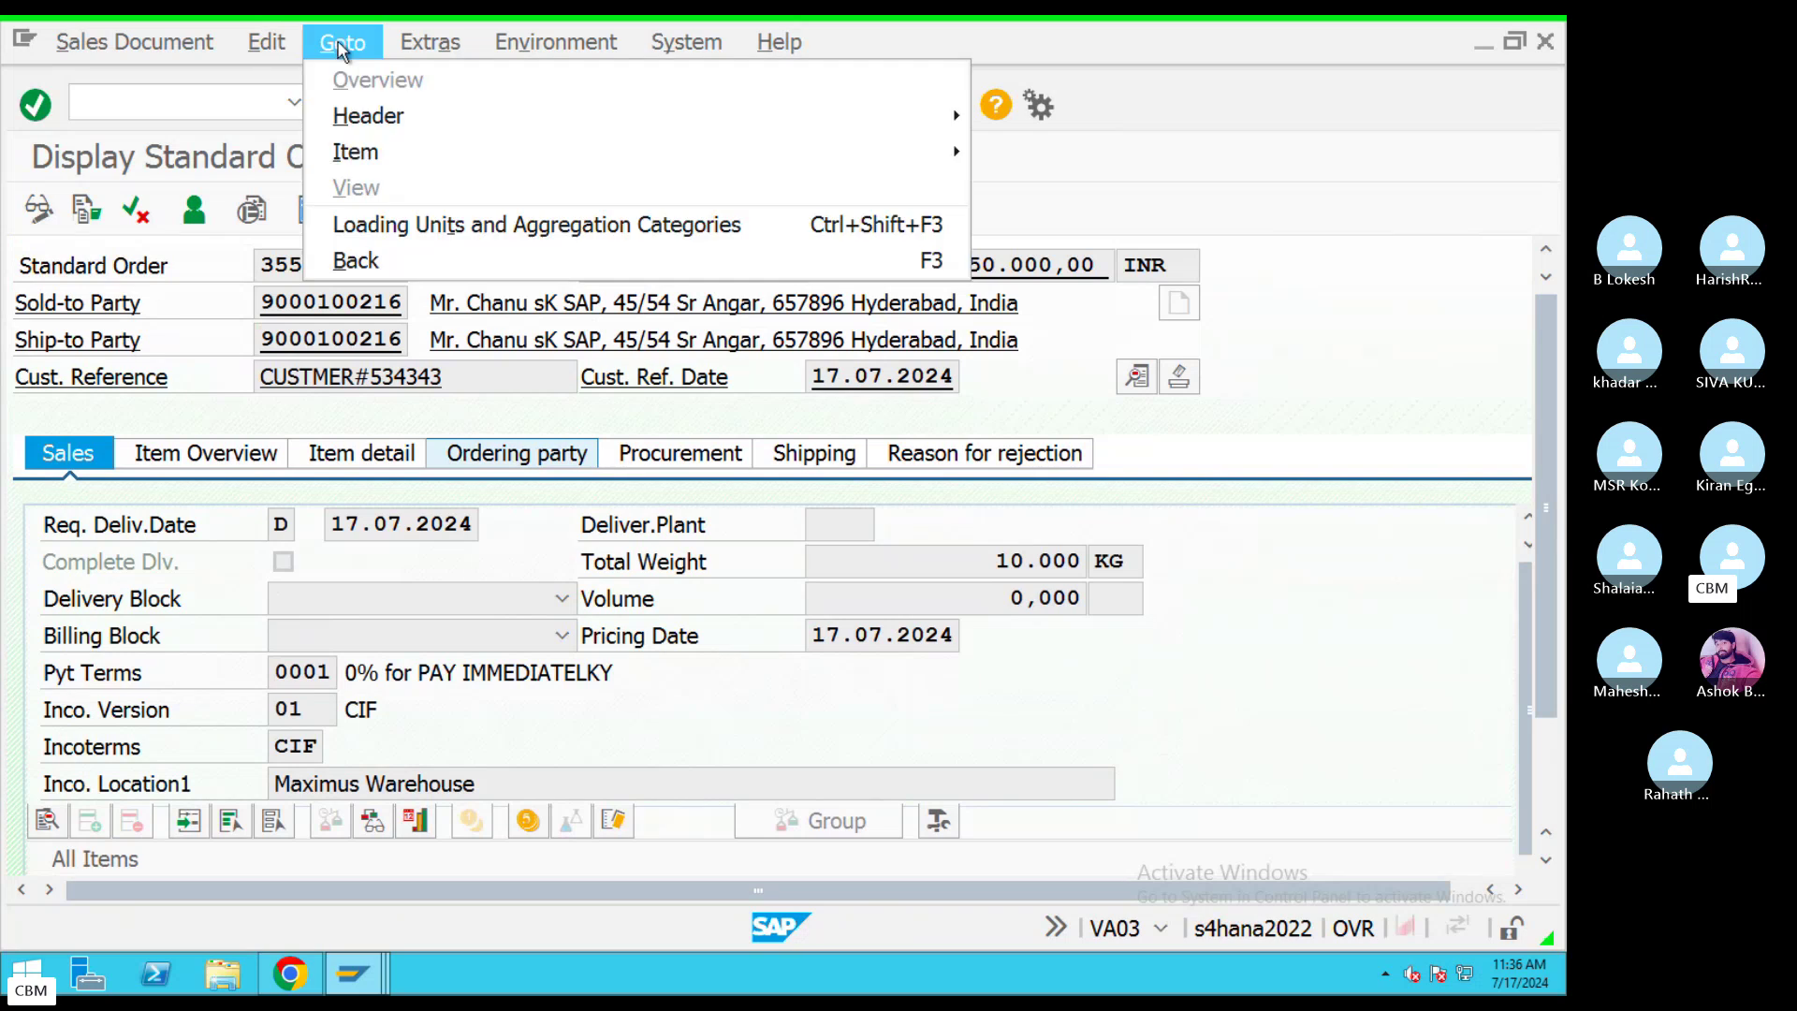
mouse_move(438, 129)
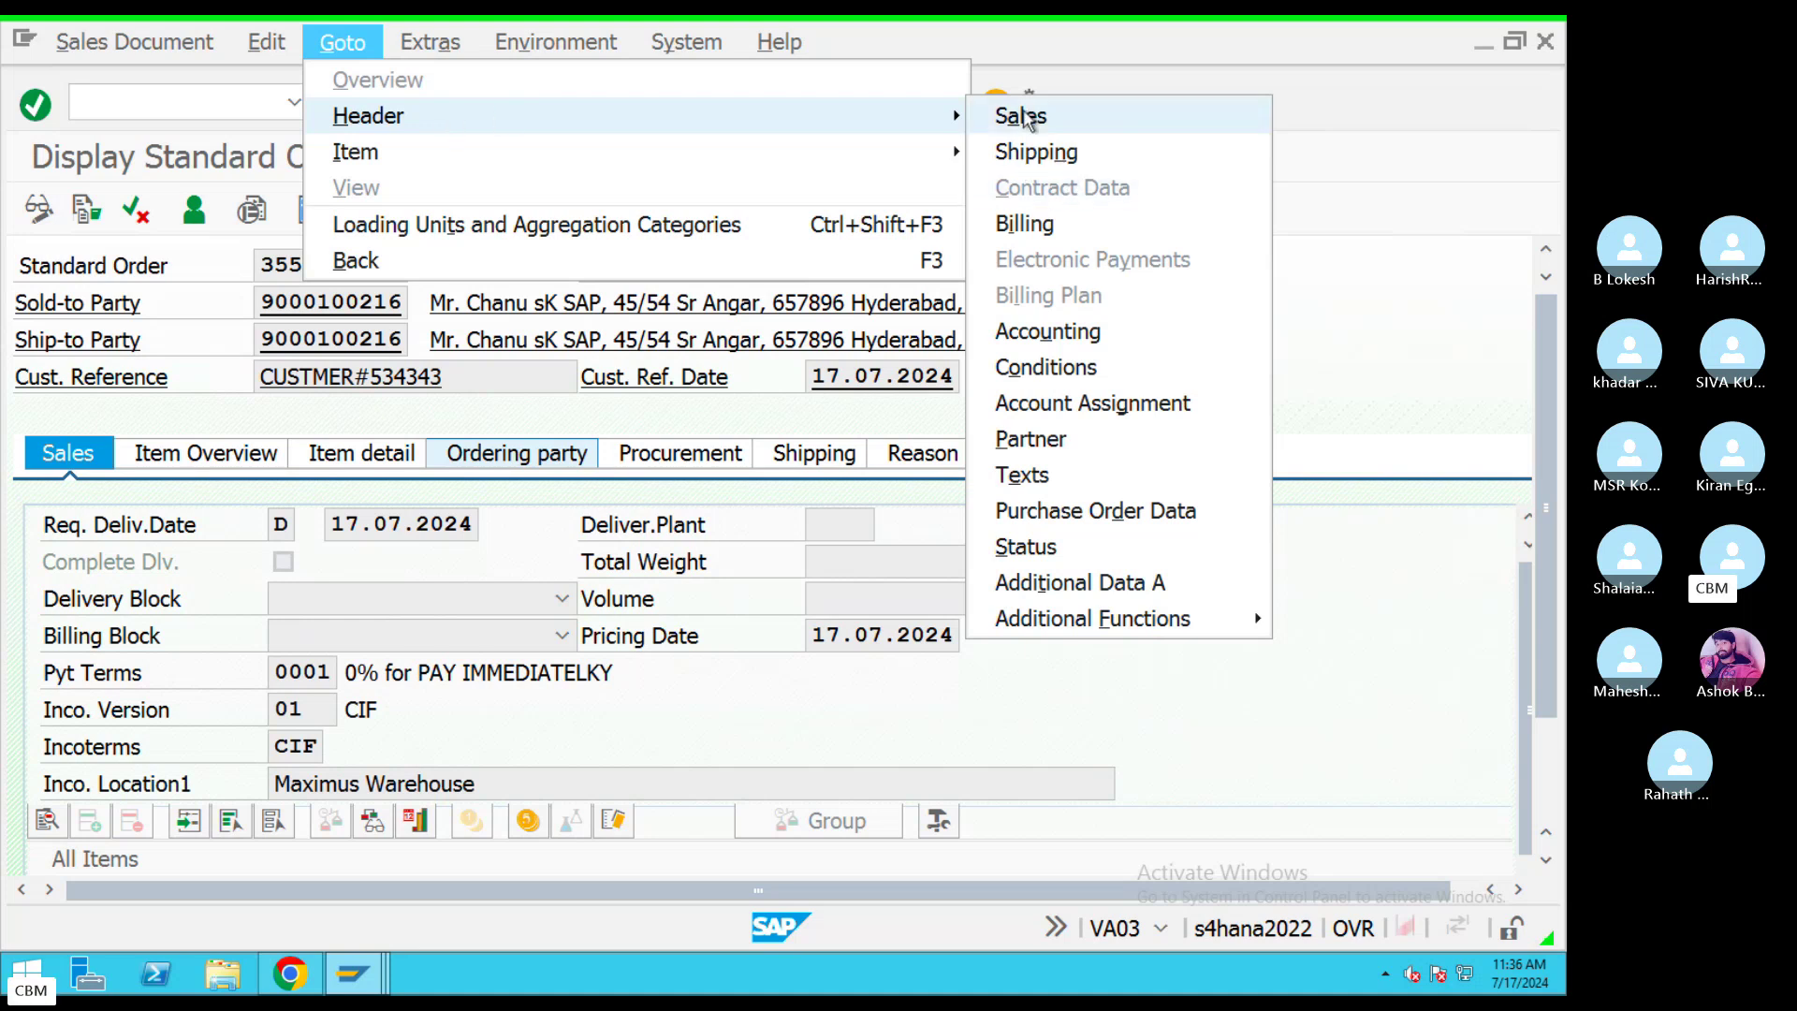
click(1025, 116)
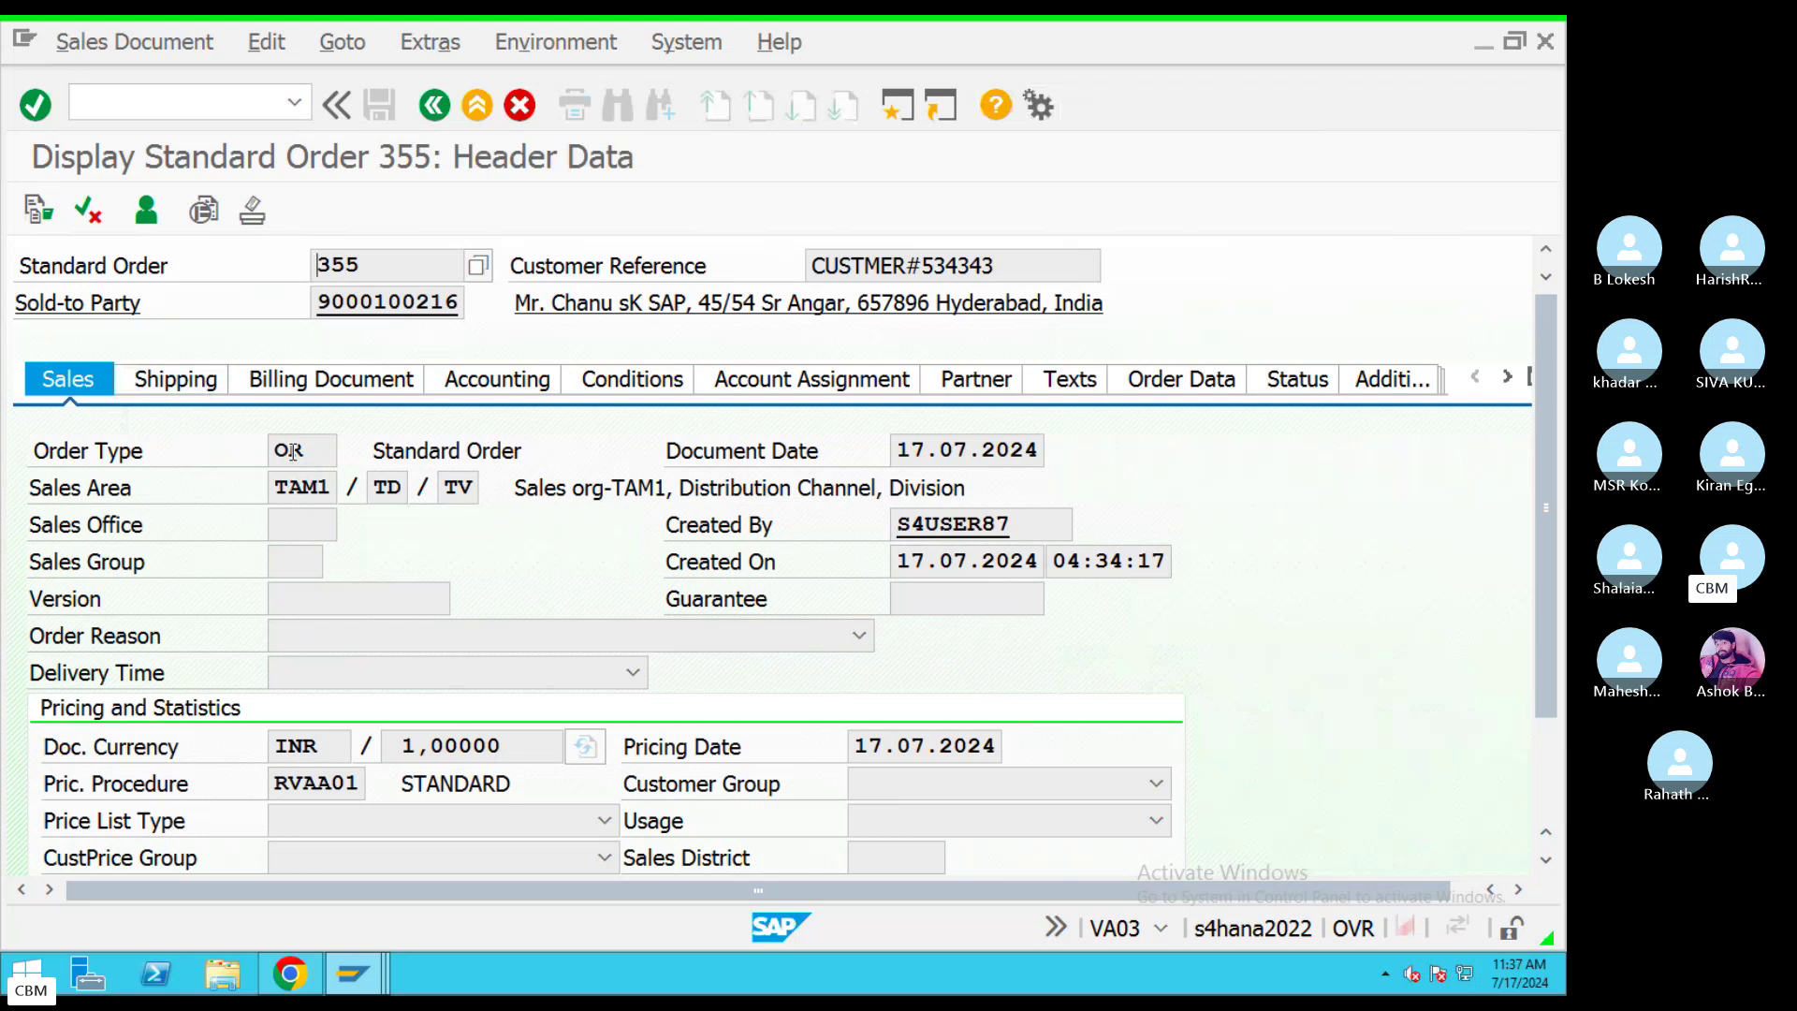
drag(317, 447, 259, 437)
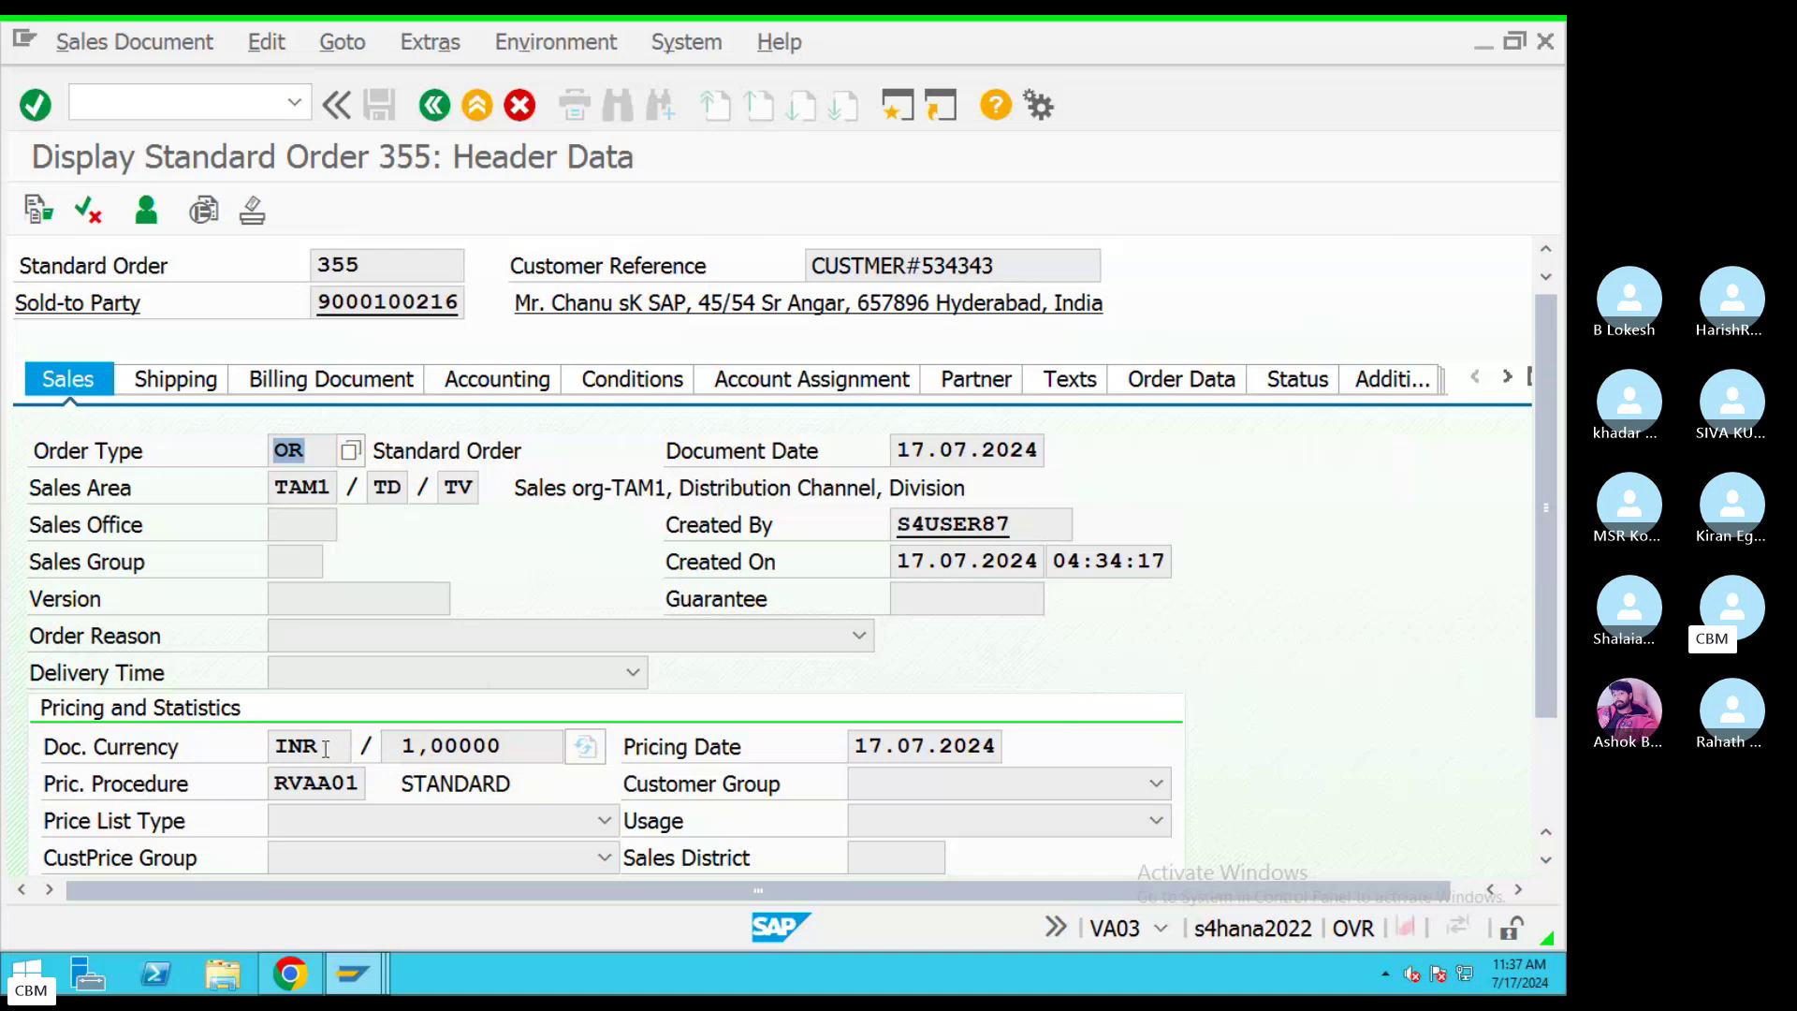
click(272, 749)
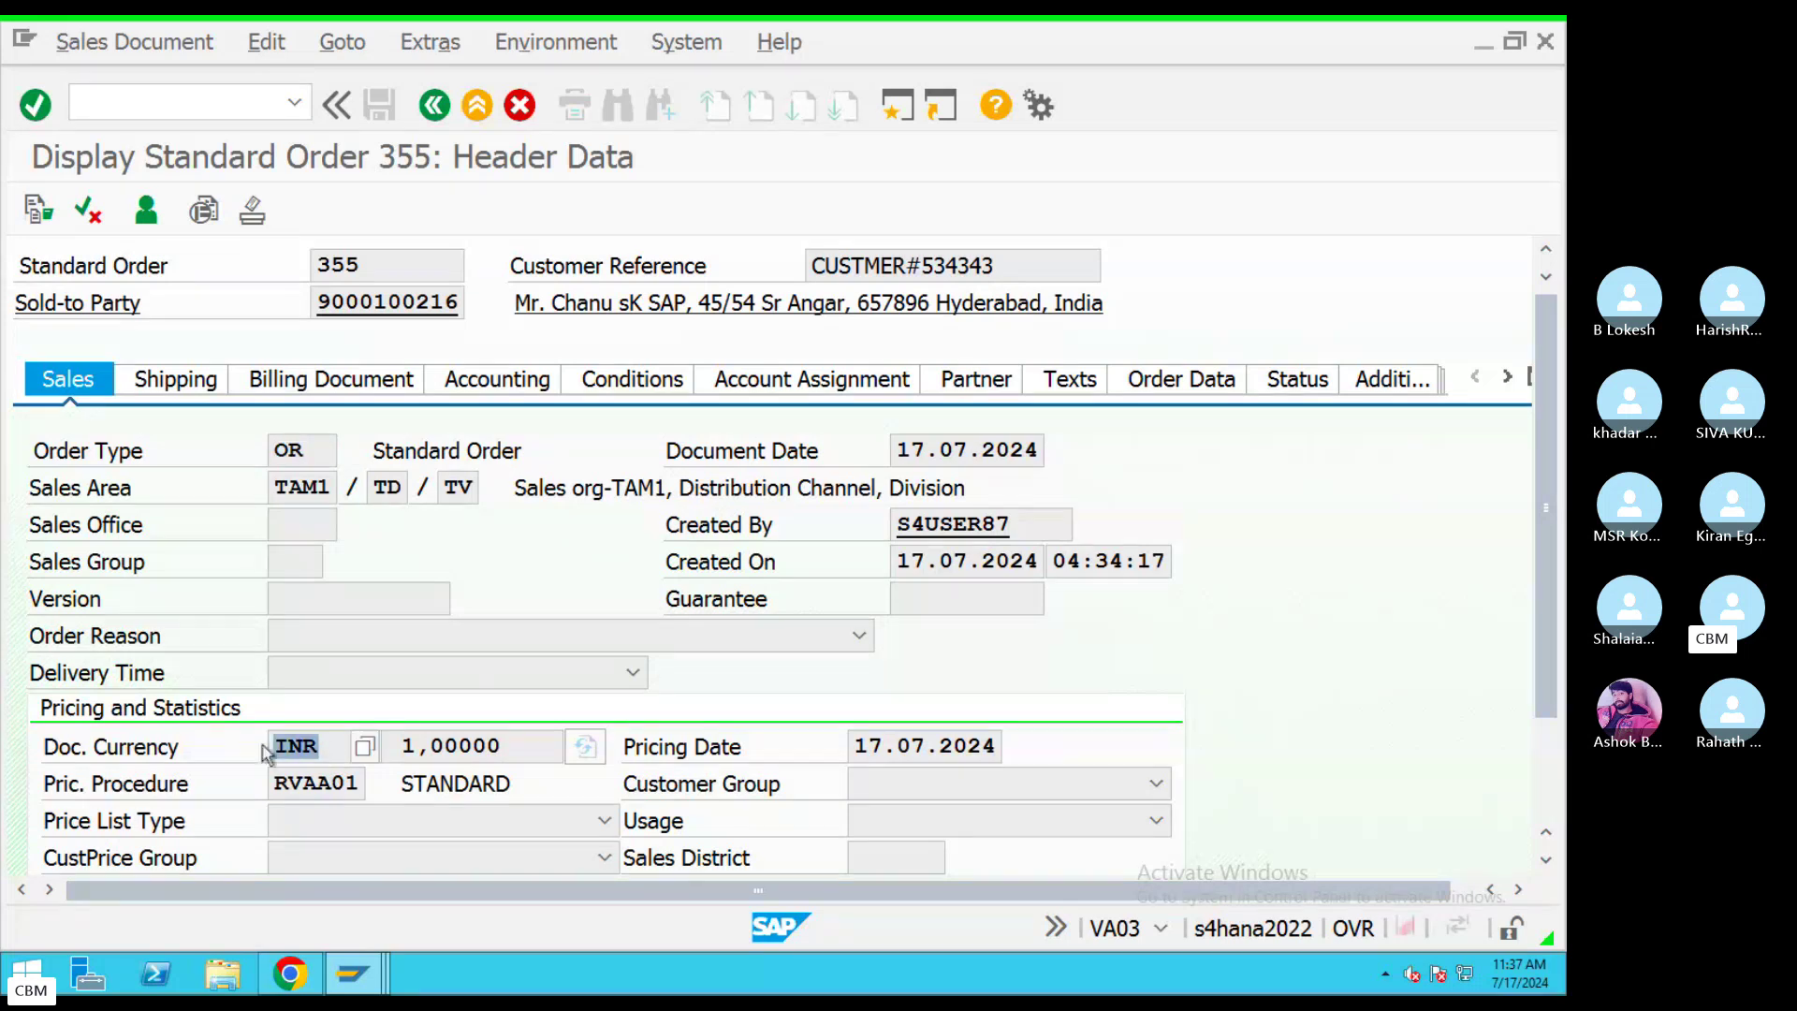
click(361, 781)
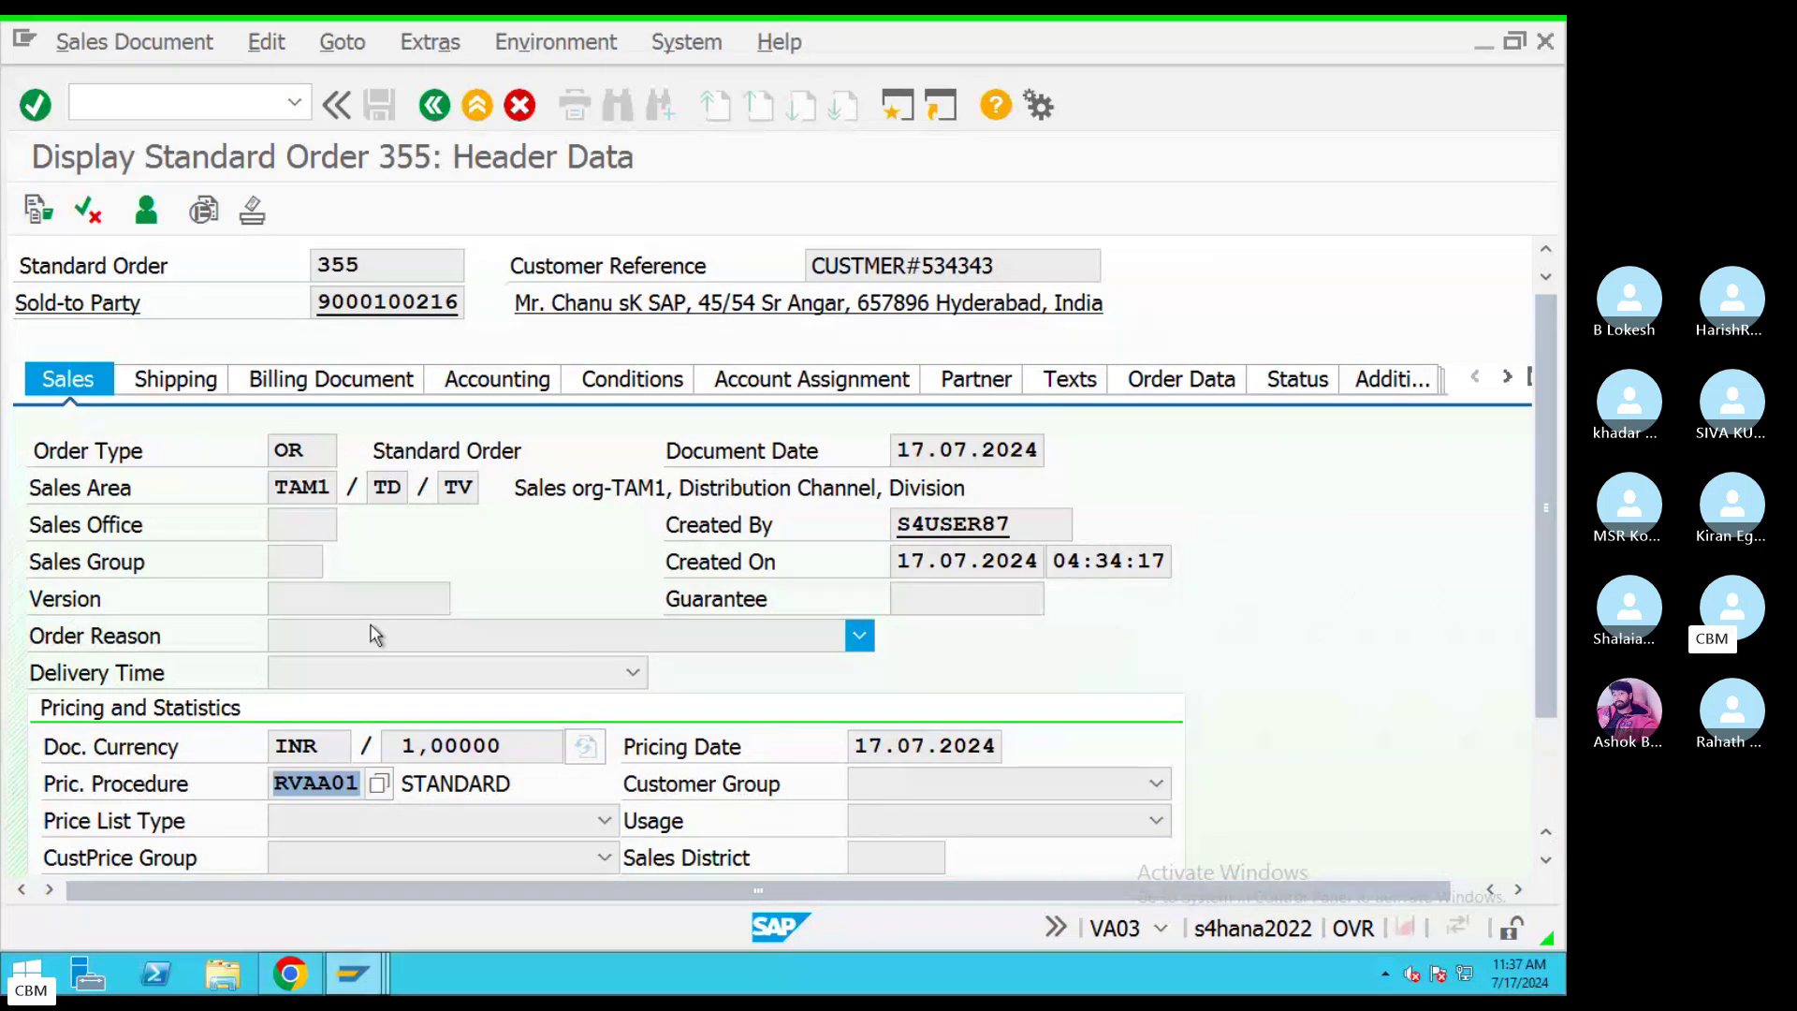
Open the shipping data of the order header and examine the shipping condition, total weight and net weight.
click(205, 391)
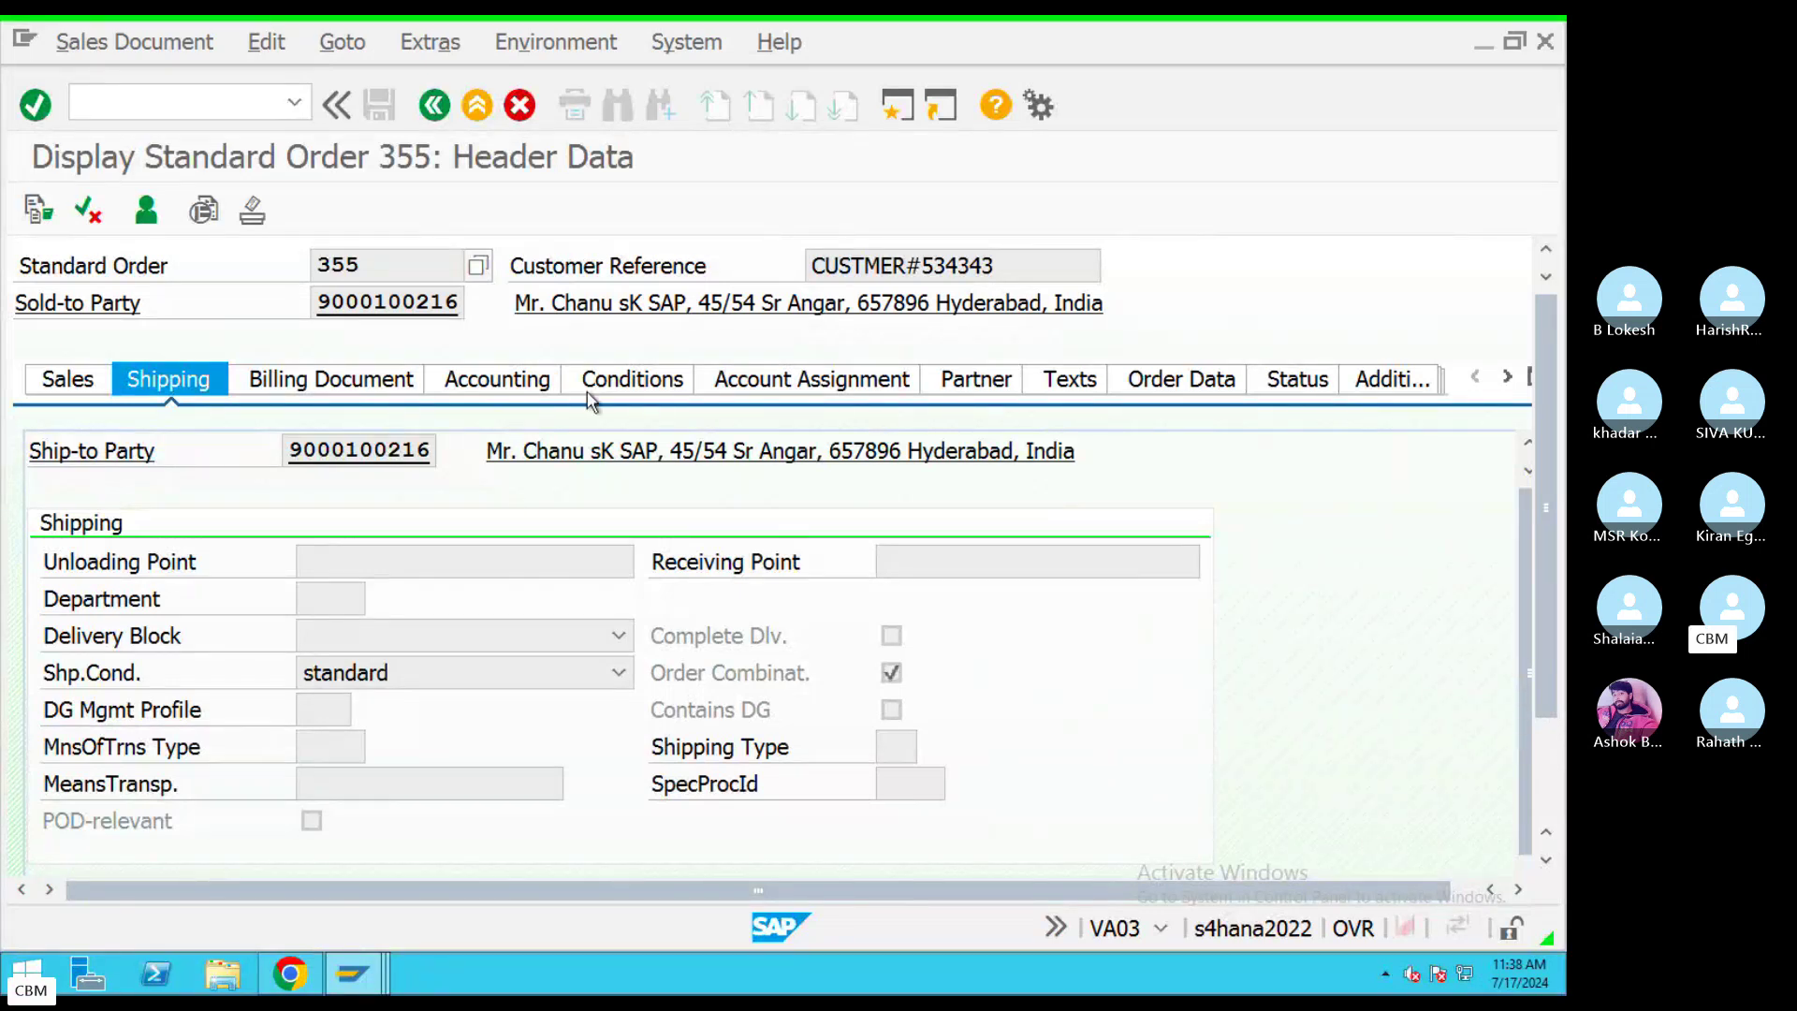
scroll(748, 660, down, 3)
scroll(725, 666, down, 1)
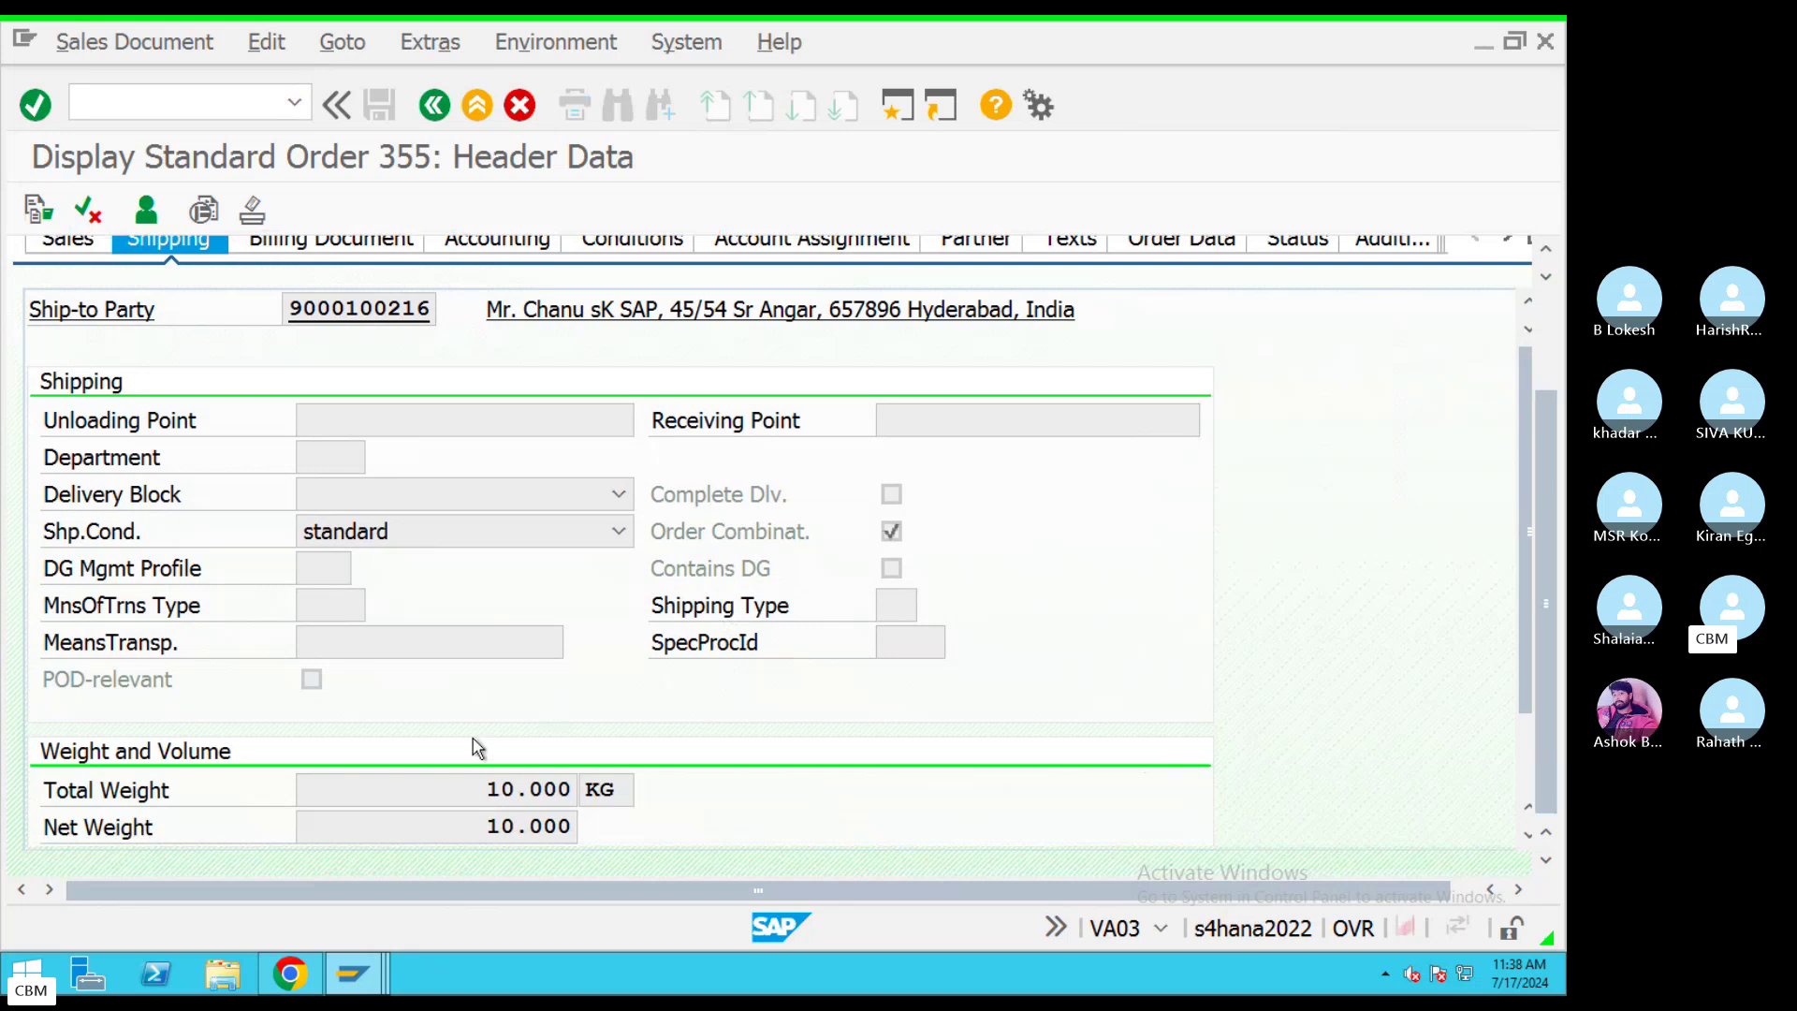
double_click(440, 803)
drag(455, 831, 646, 854)
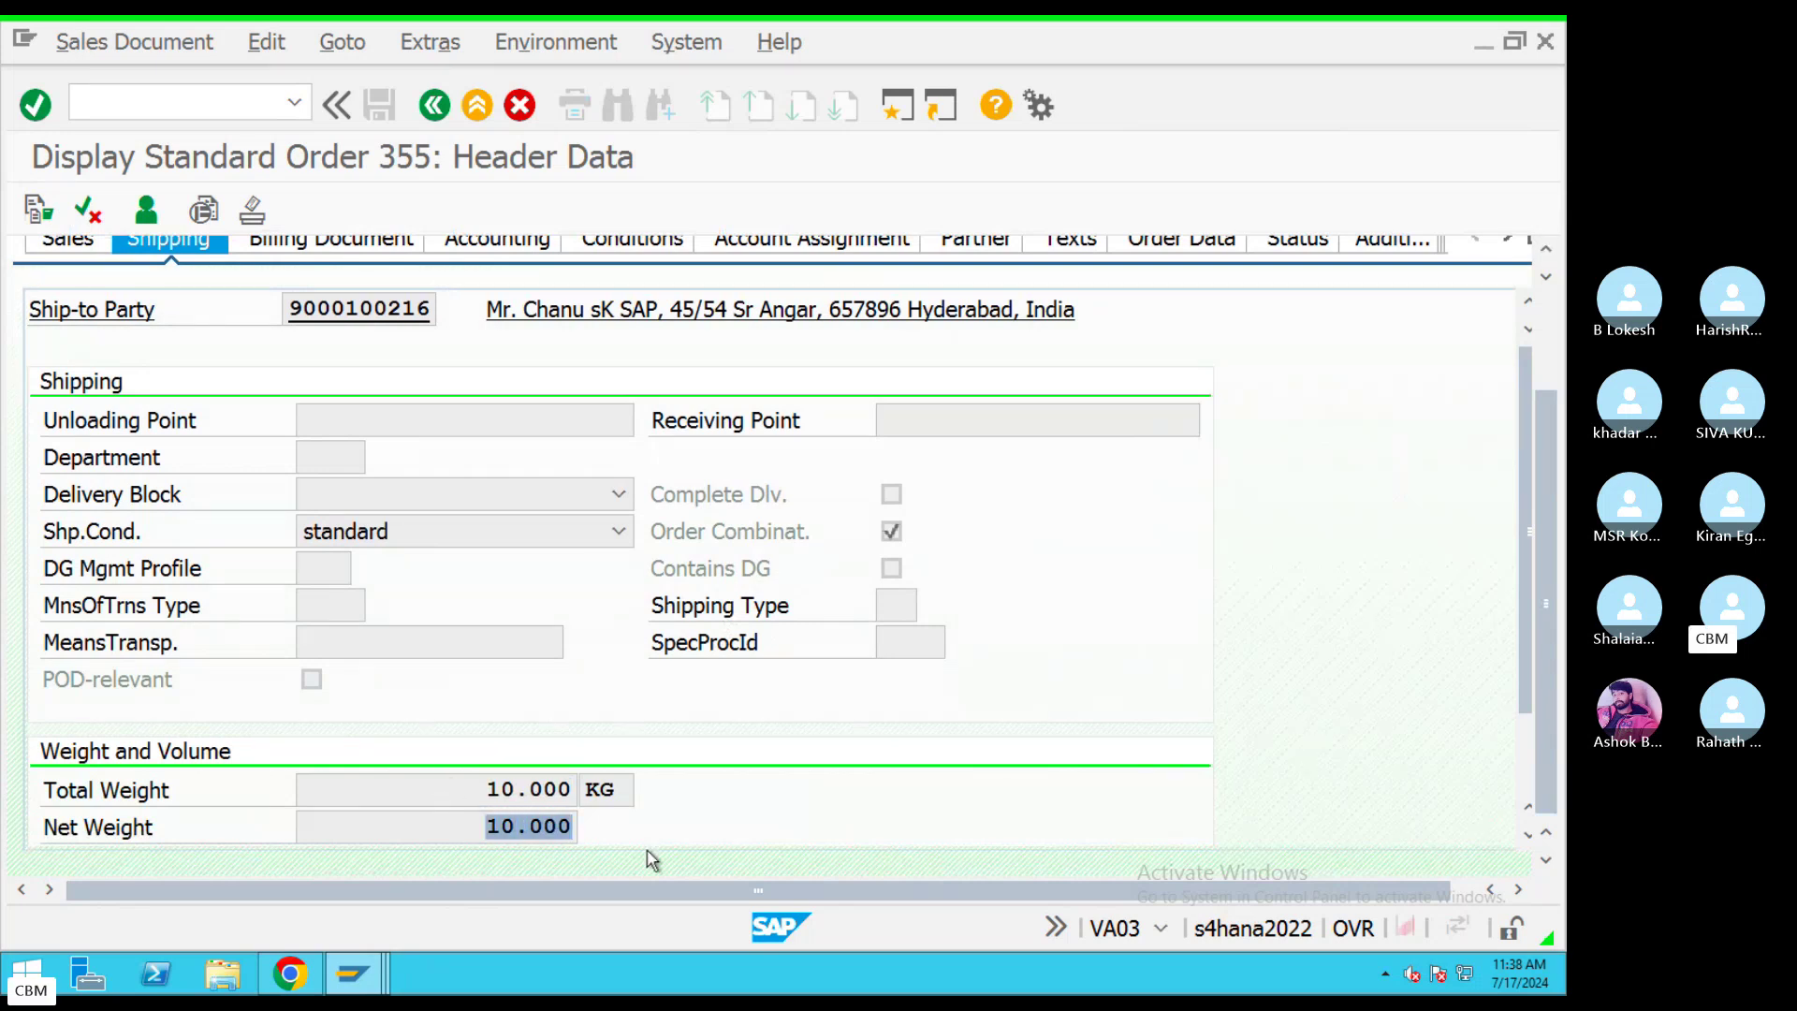
drag(482, 789, 621, 803)
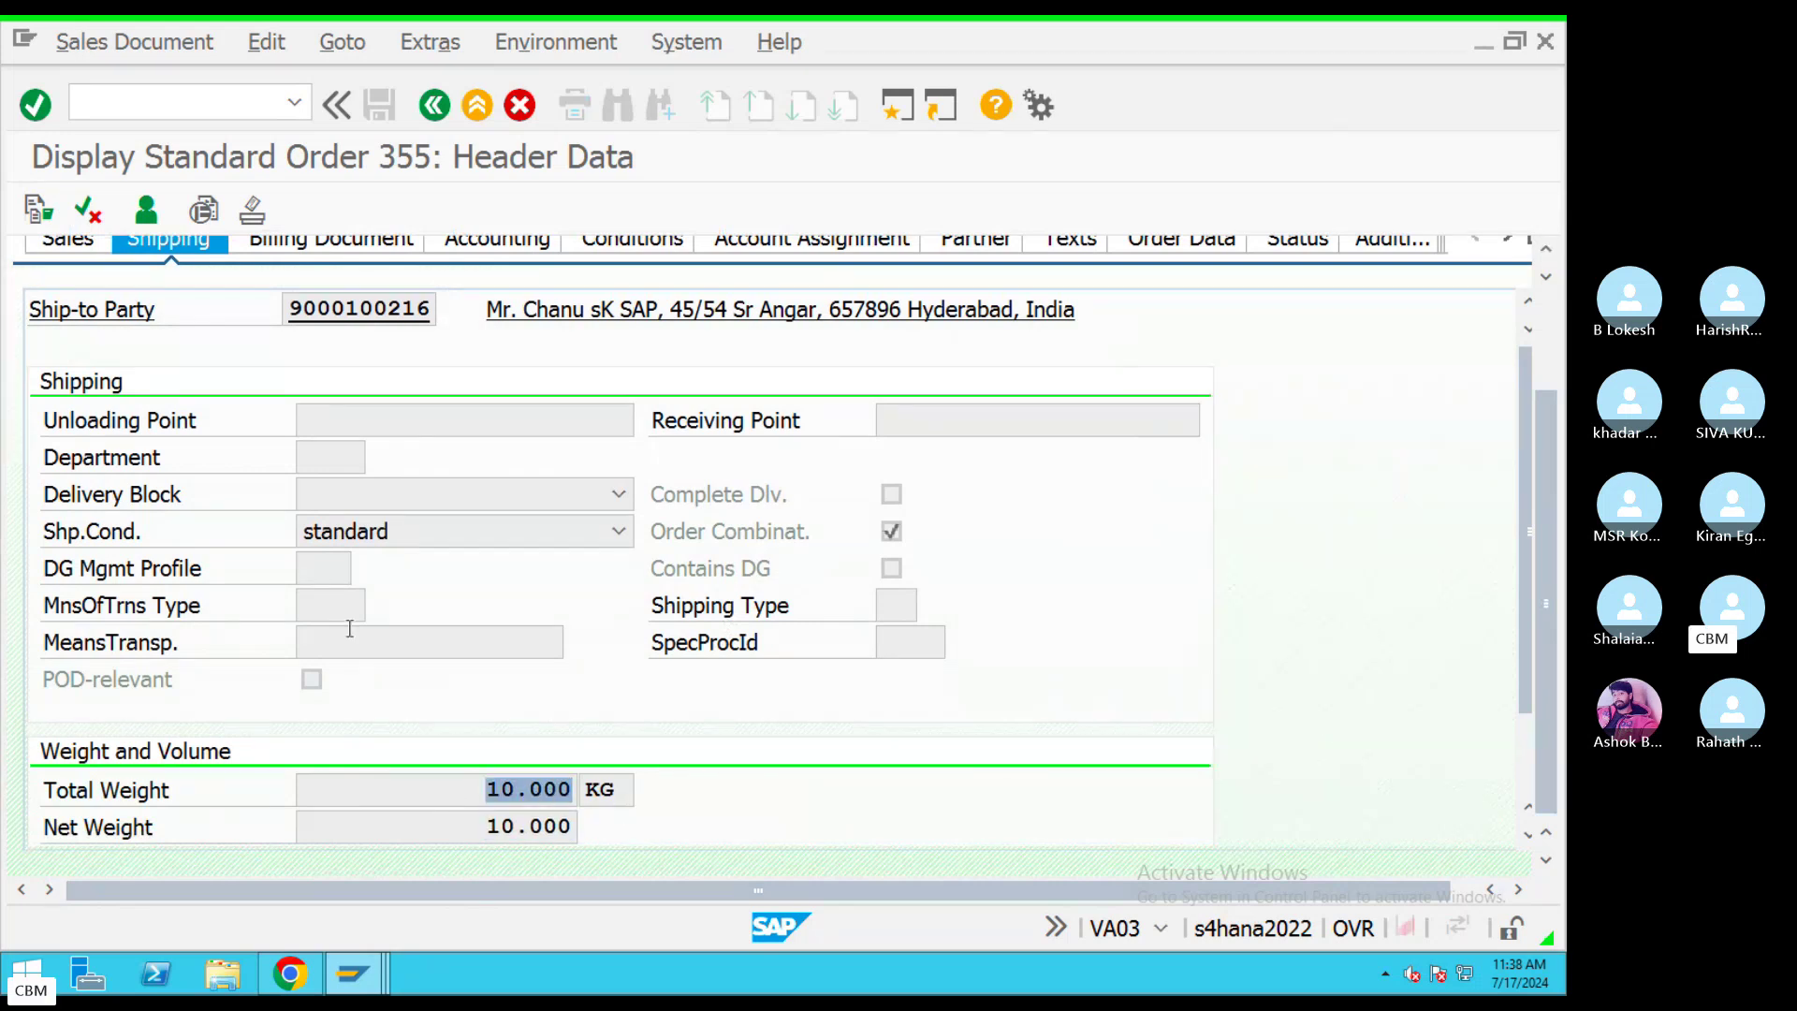
Open the billing document data of the order header and examine the payer and the Incoterms.
scroll(349, 629, up, 4)
click(321, 383)
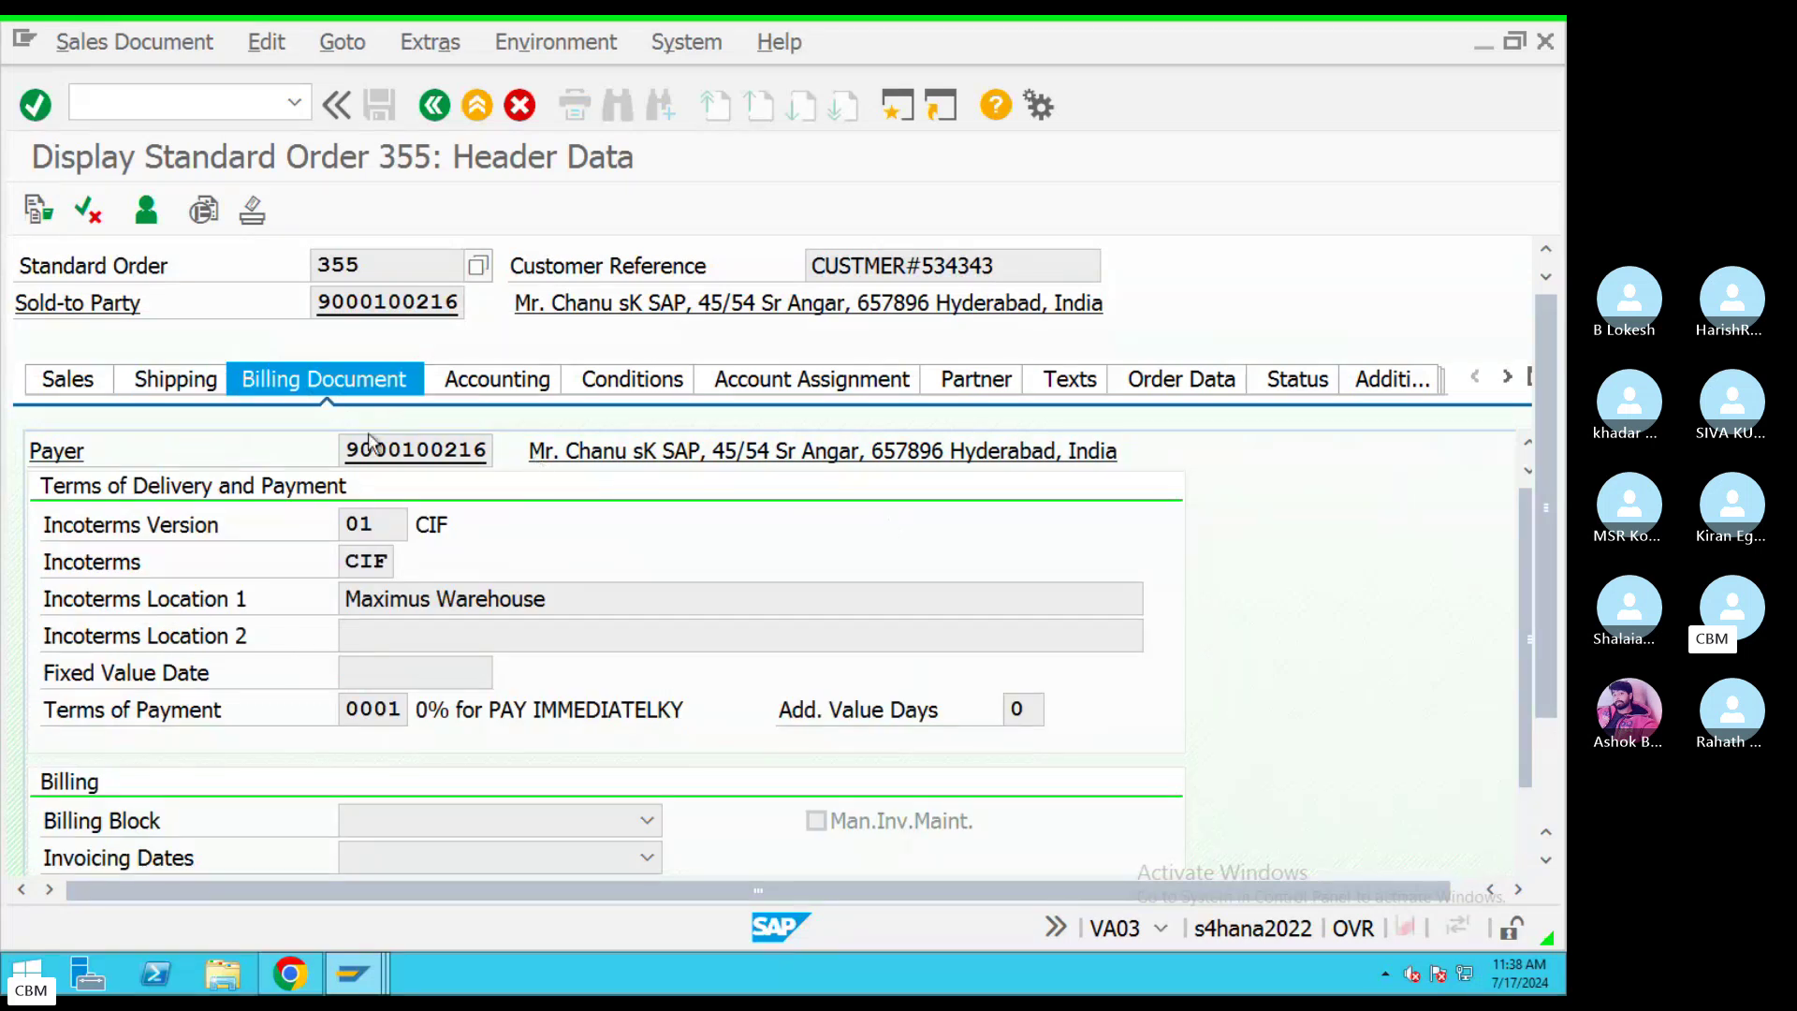
drag(348, 445, 538, 450)
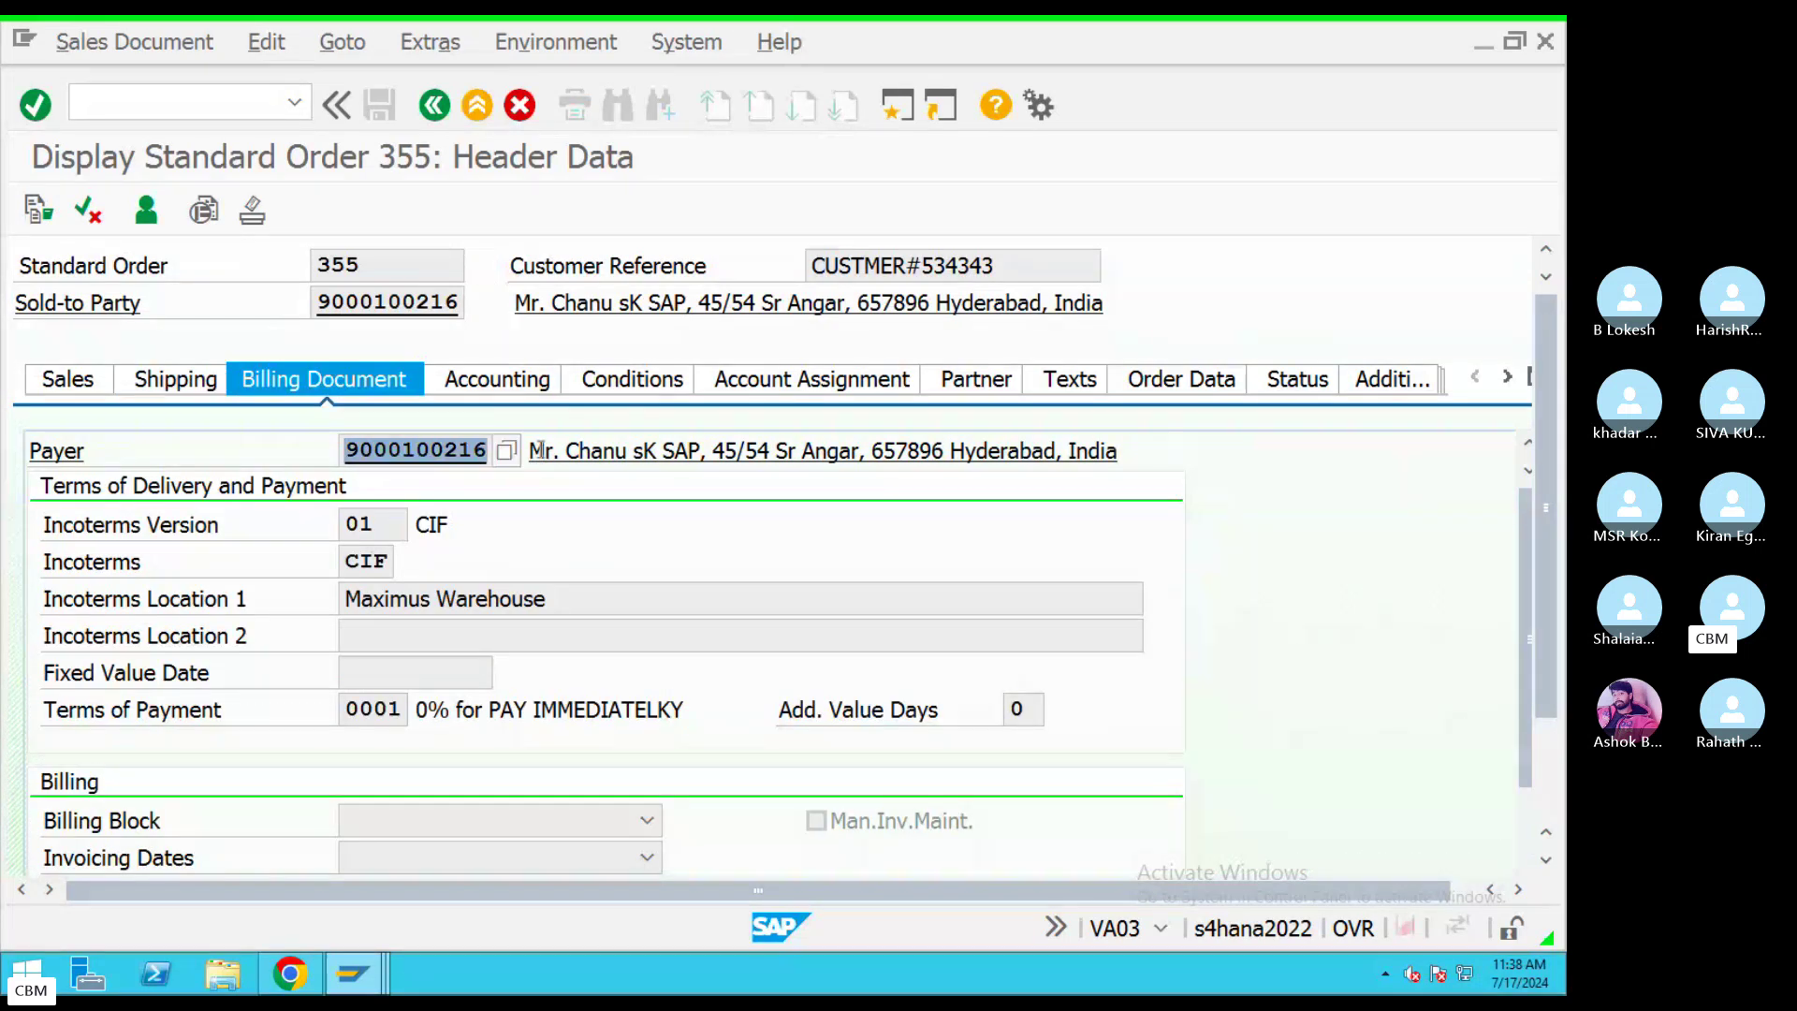
click(354, 560)
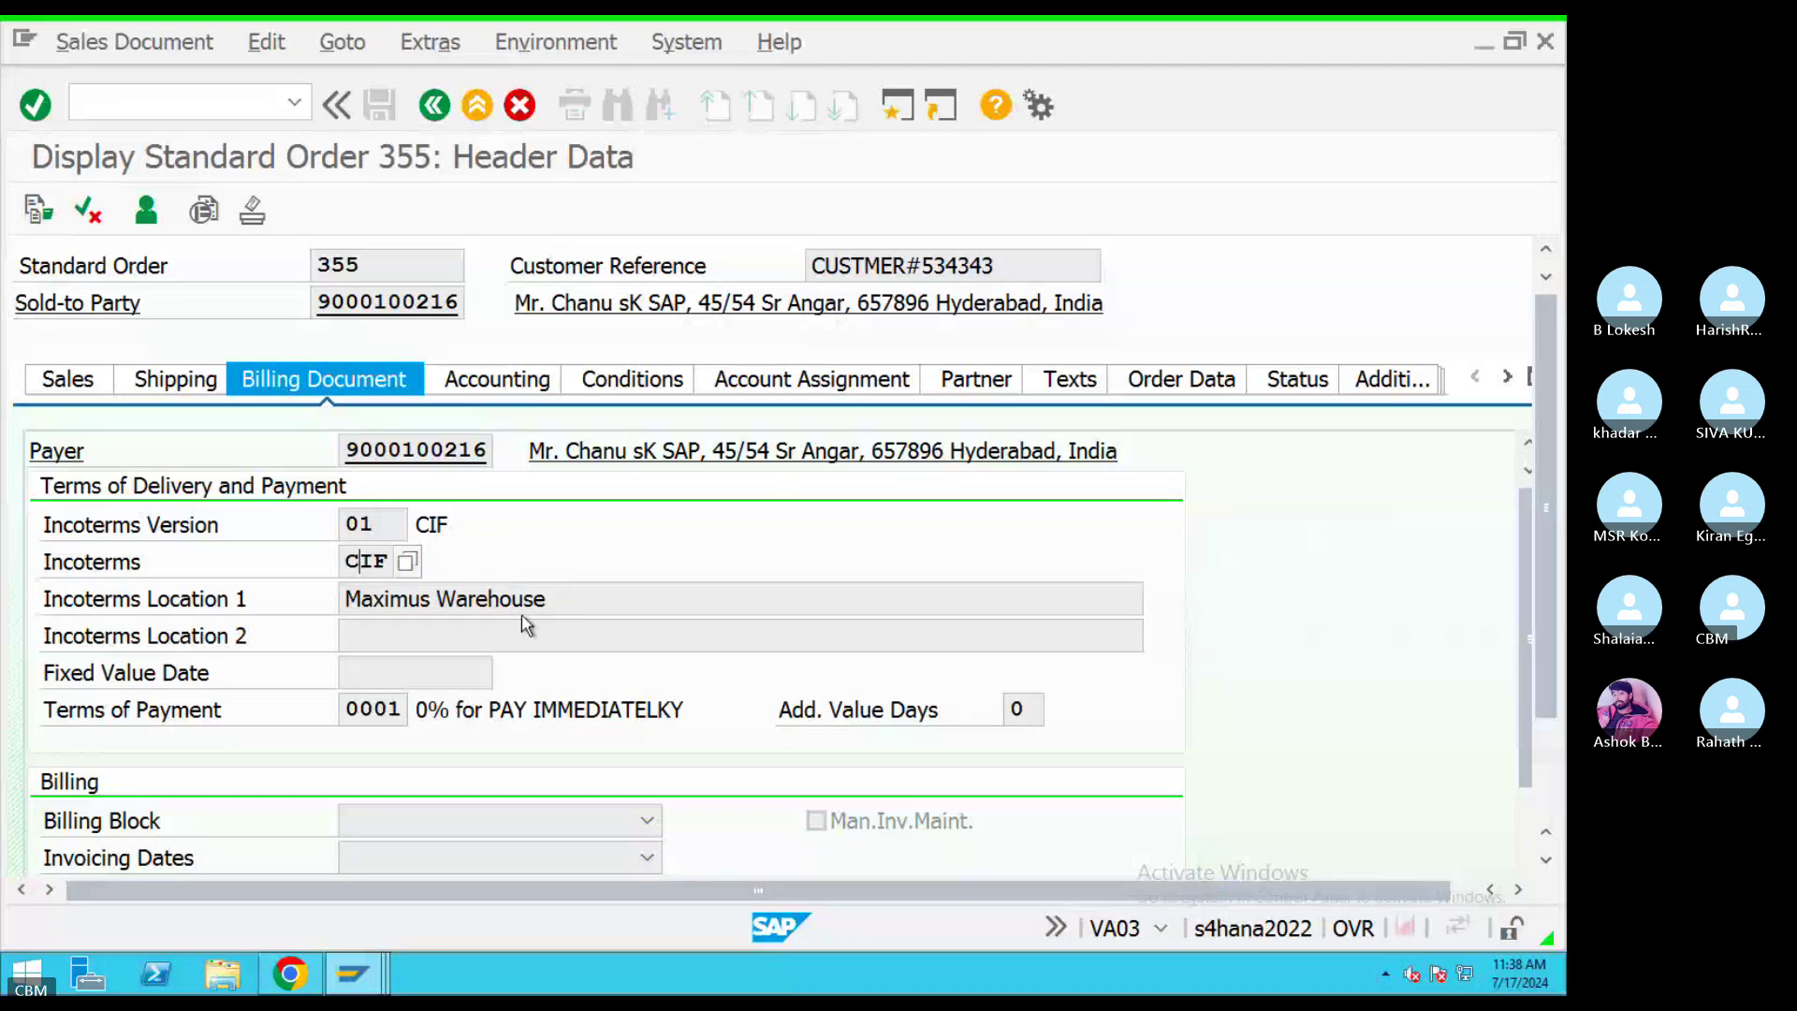
Look through the available payment terms, close the list without choosing one, and check the remaining billing and risk management fields.
click(400, 712)
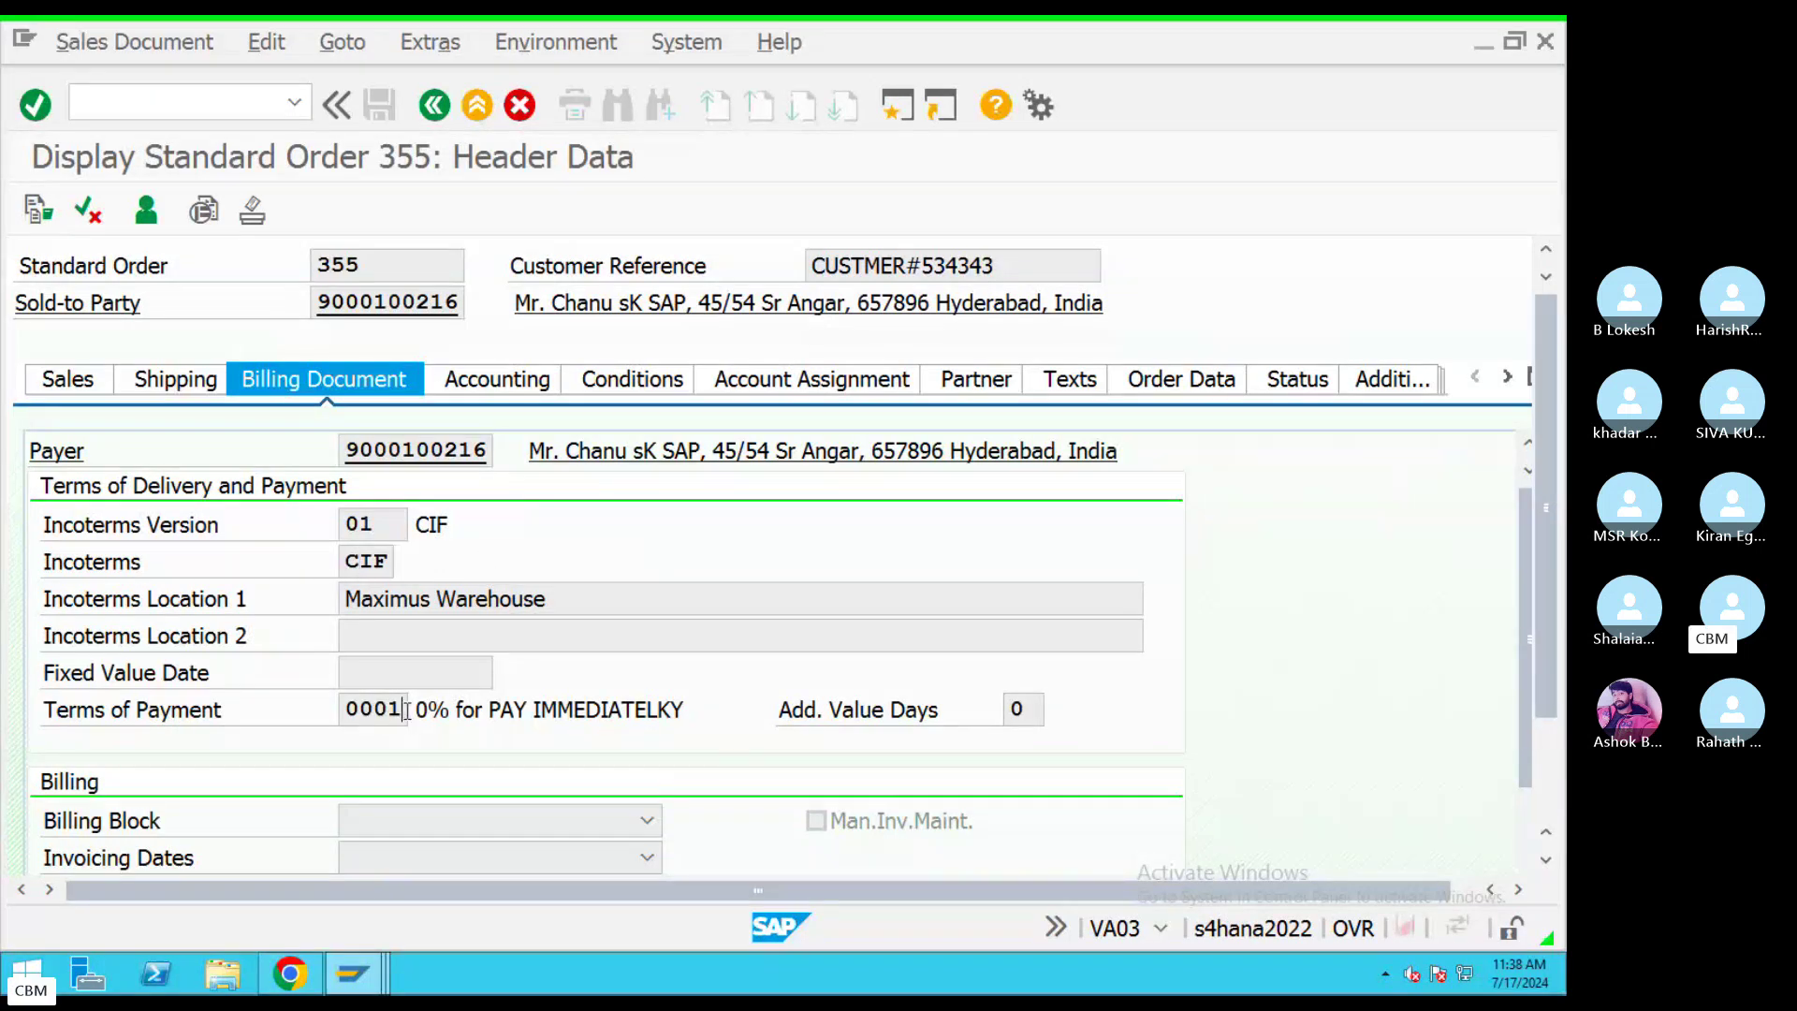
click(420, 713)
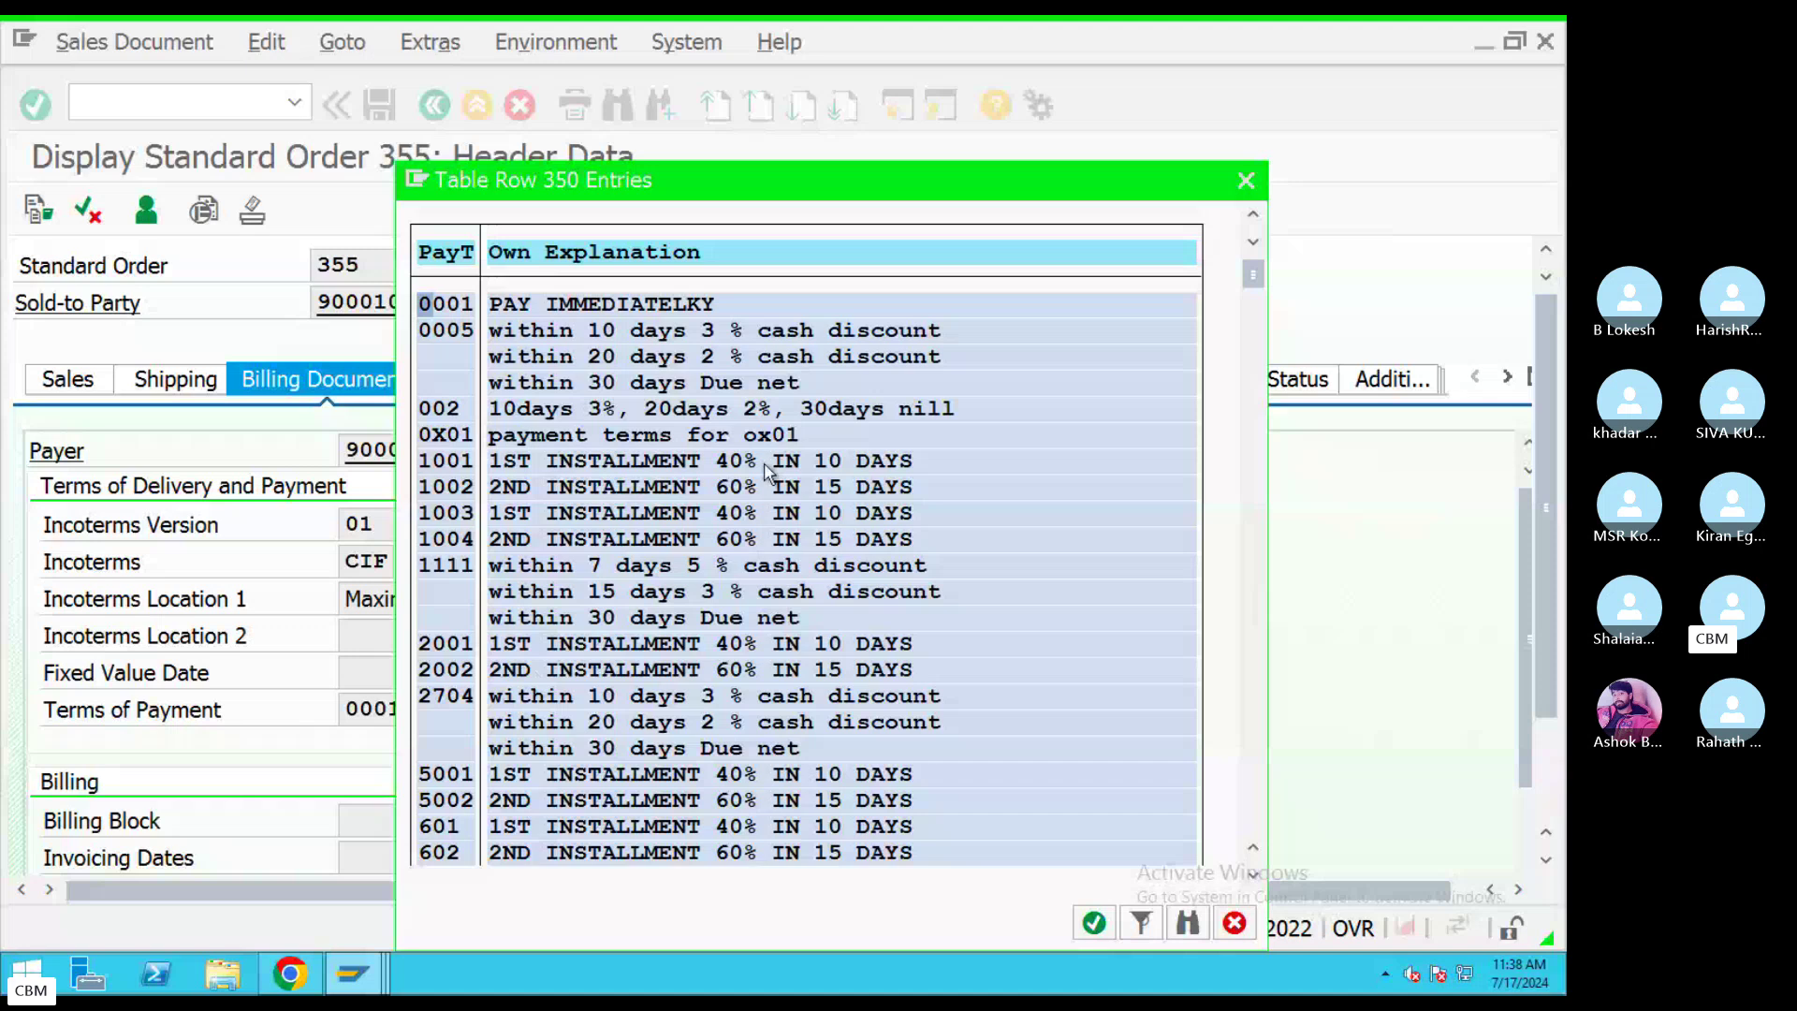
click(453, 329)
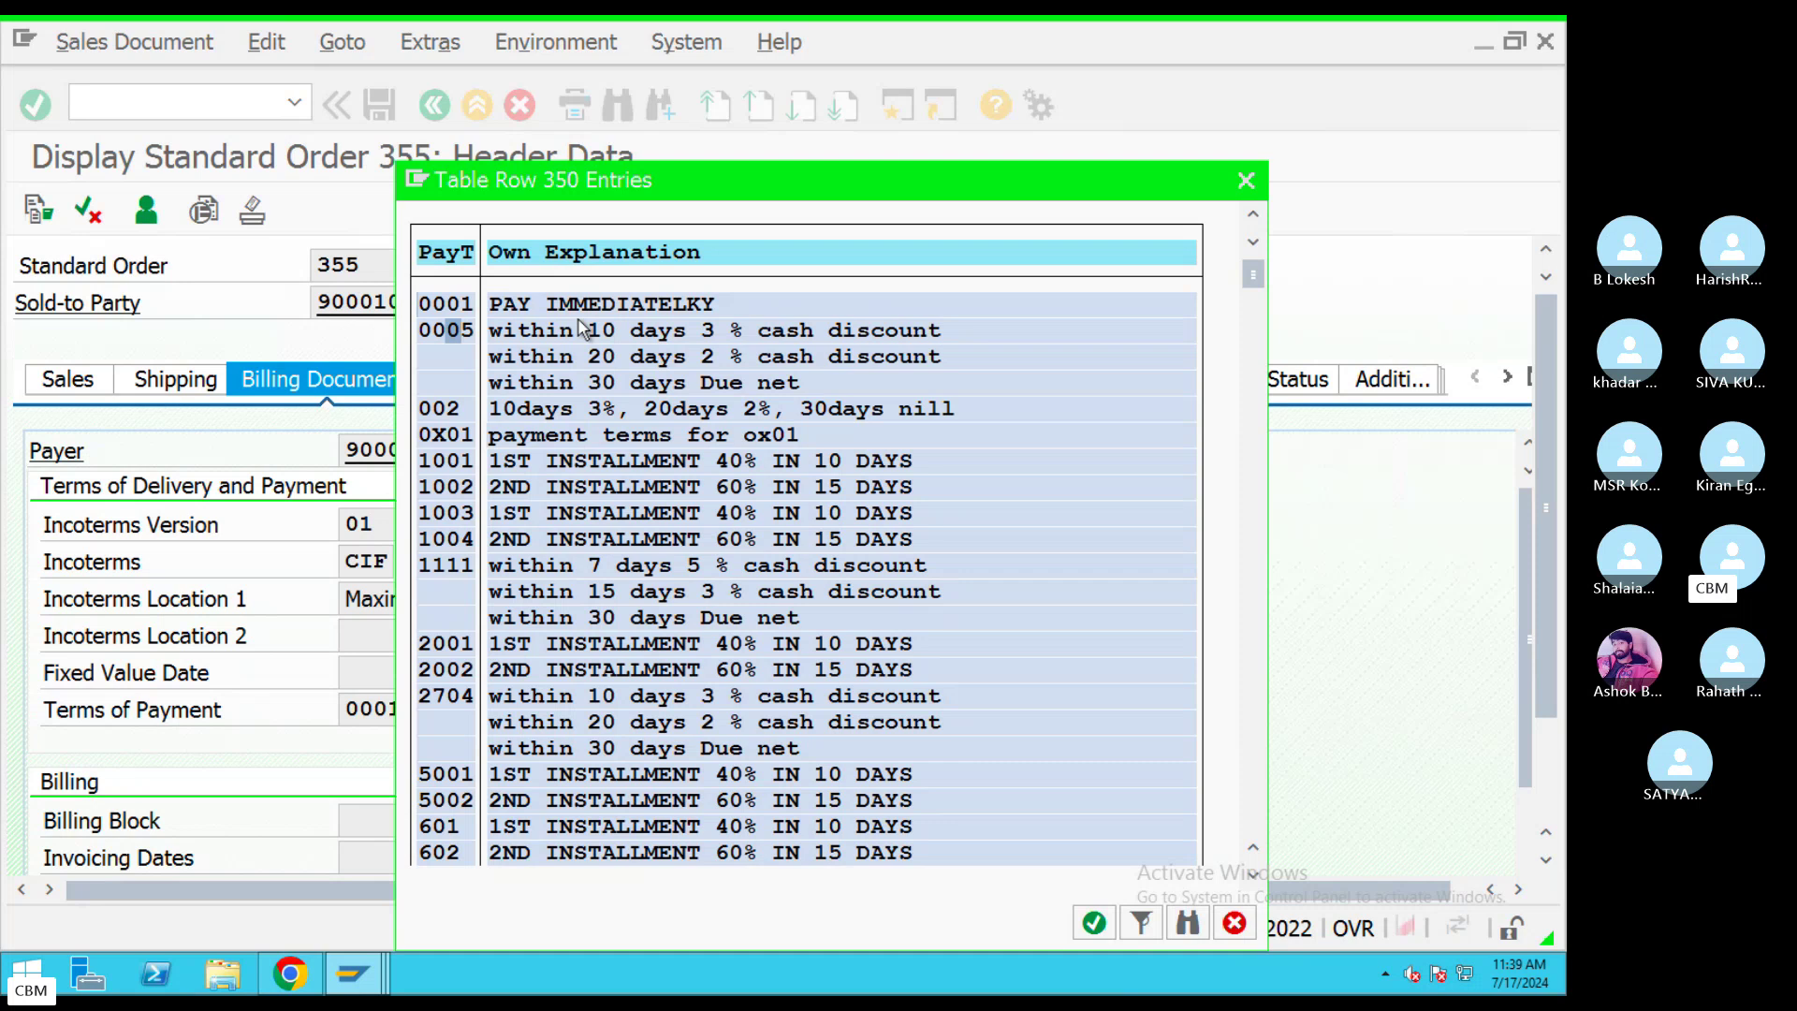
click(1246, 180)
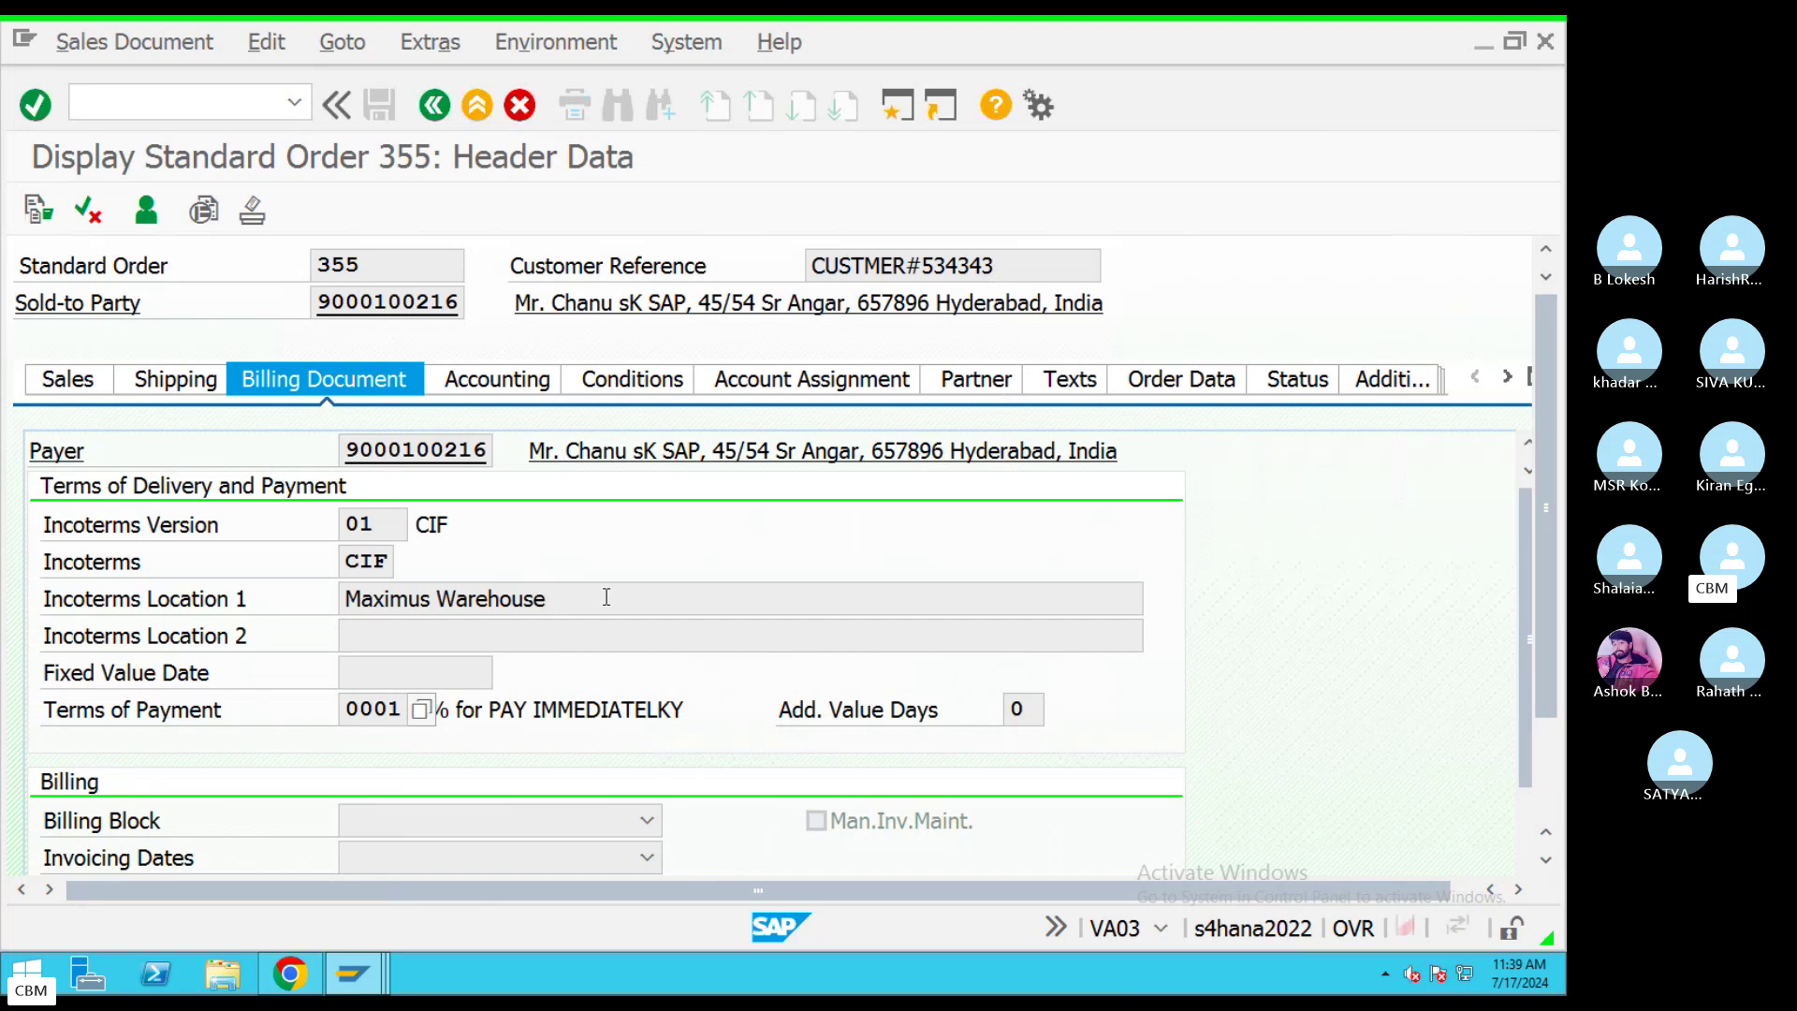
scroll(608, 596, down, 5)
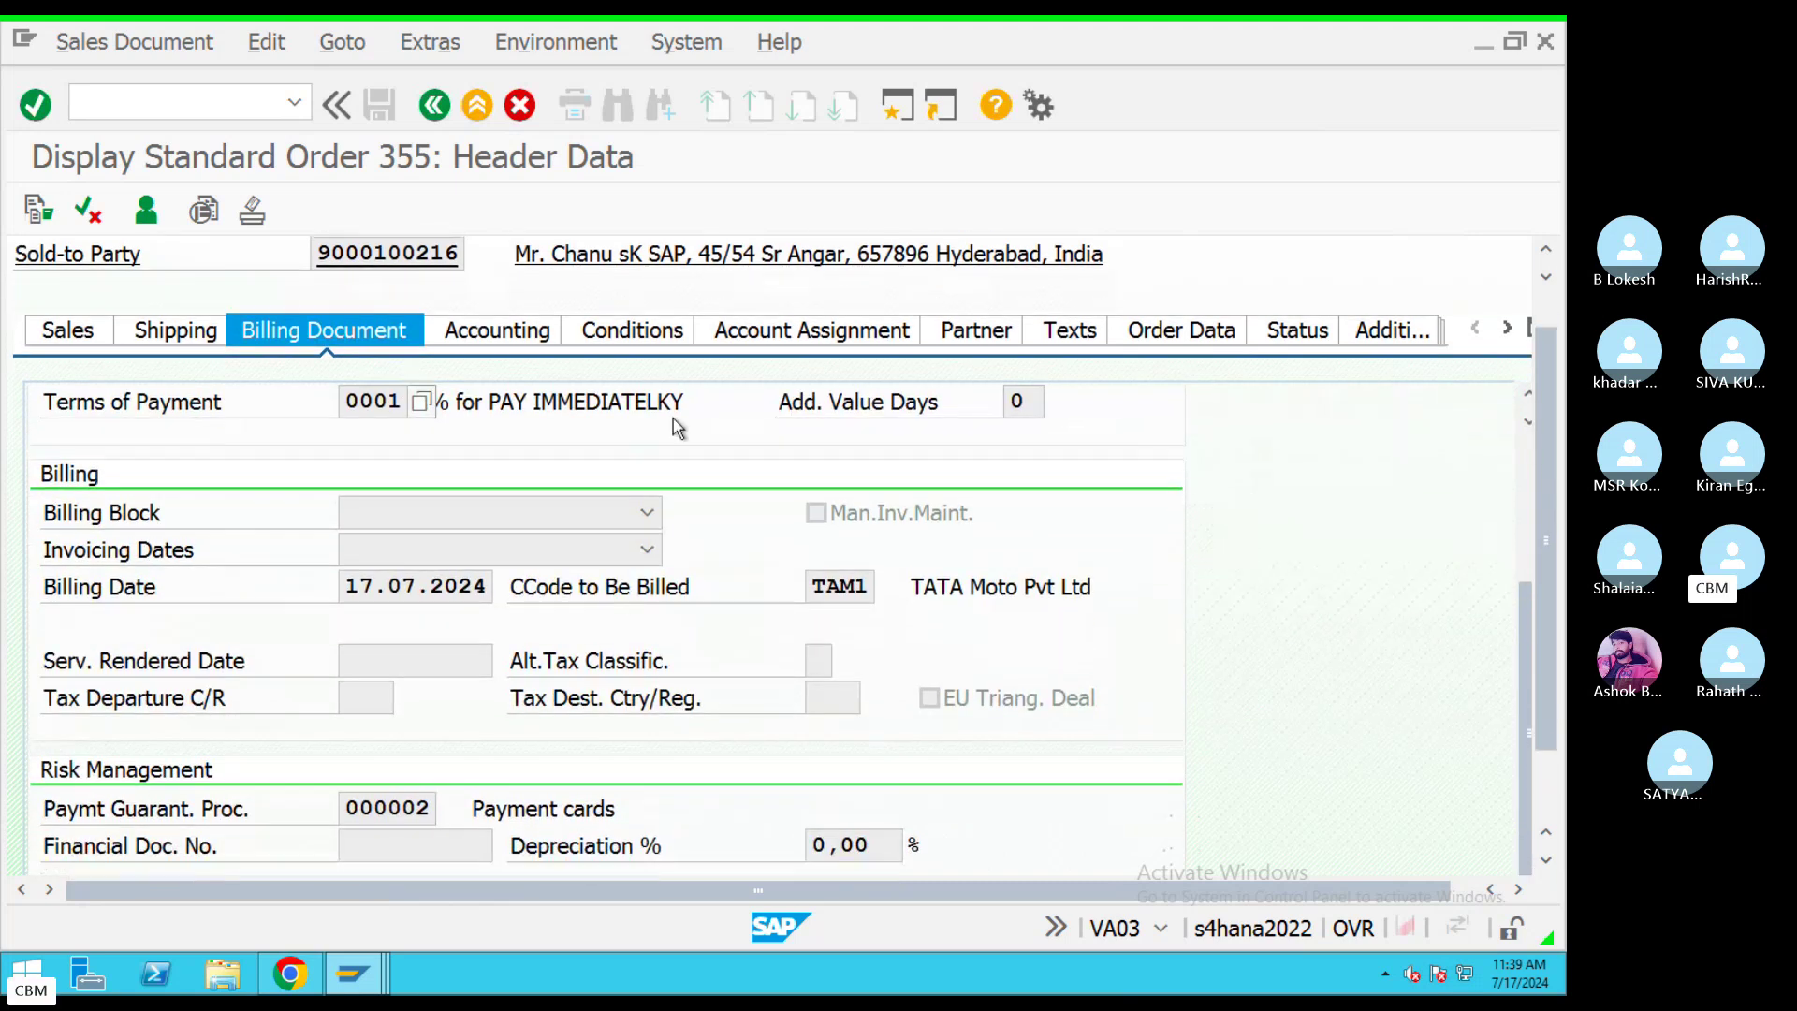
Examine the header's accounting data including the payment method, and review the pricing elements in its conditions.
click(524, 337)
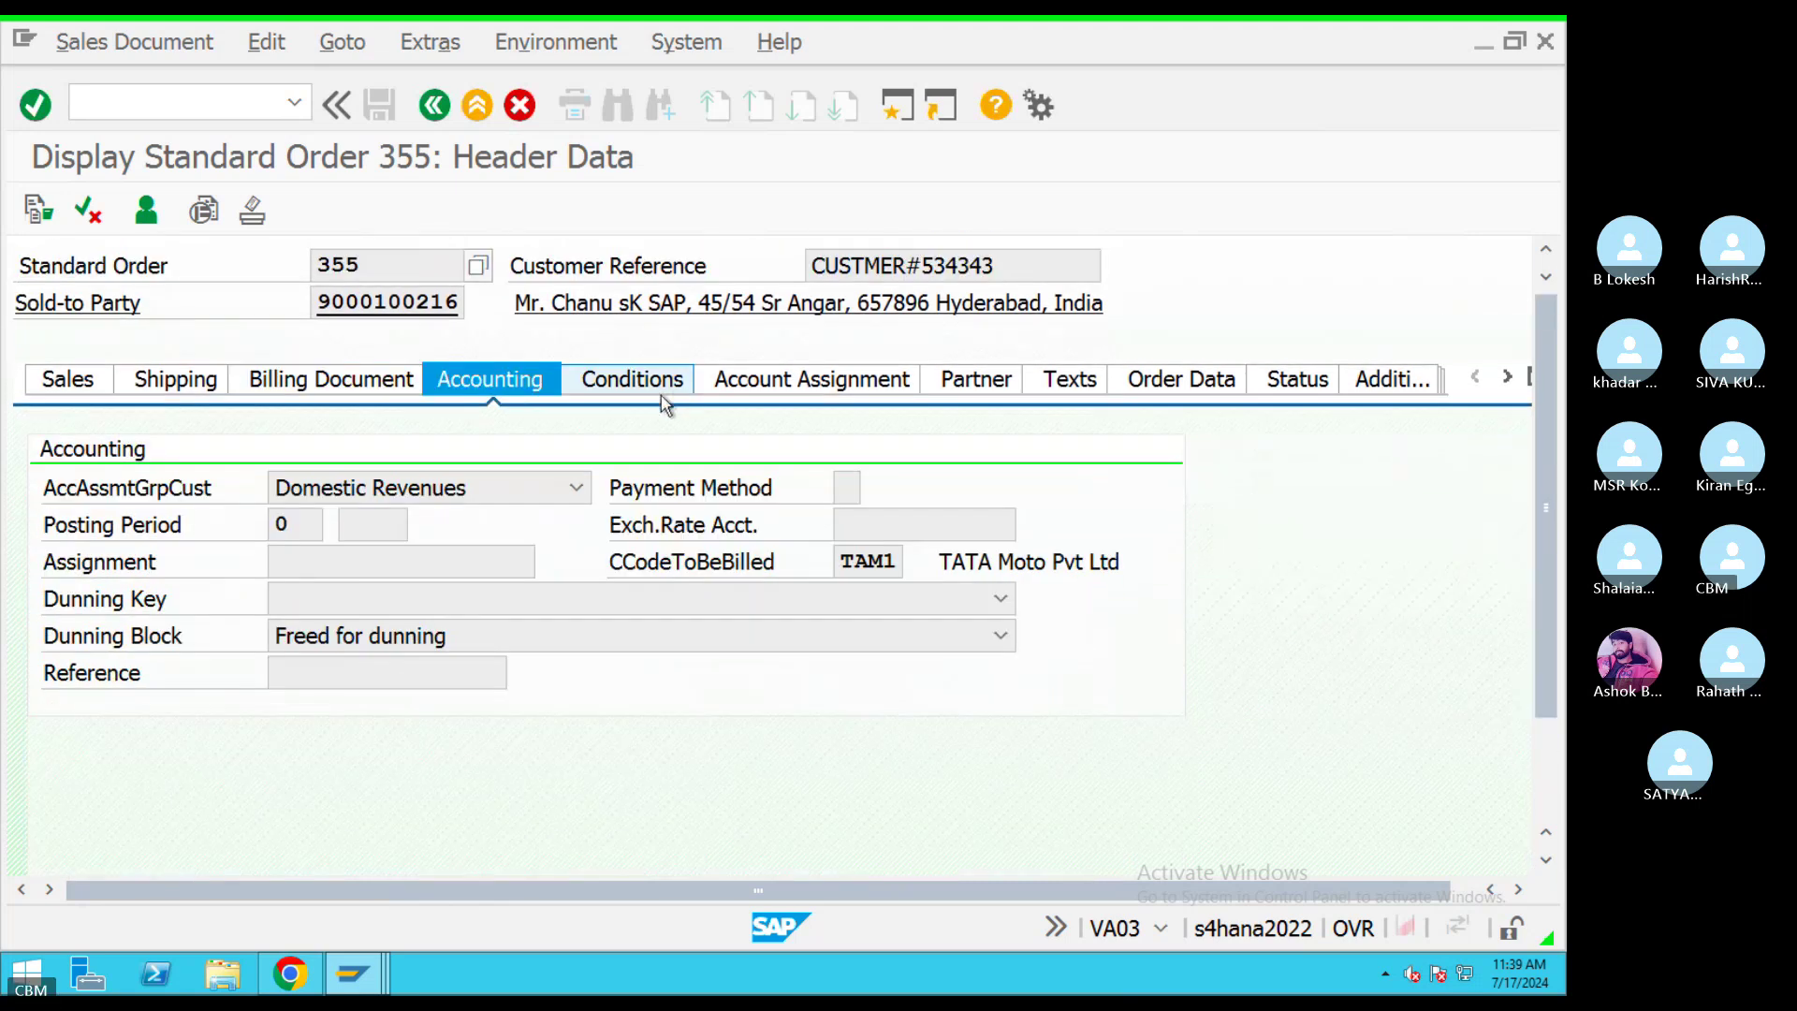
click(837, 494)
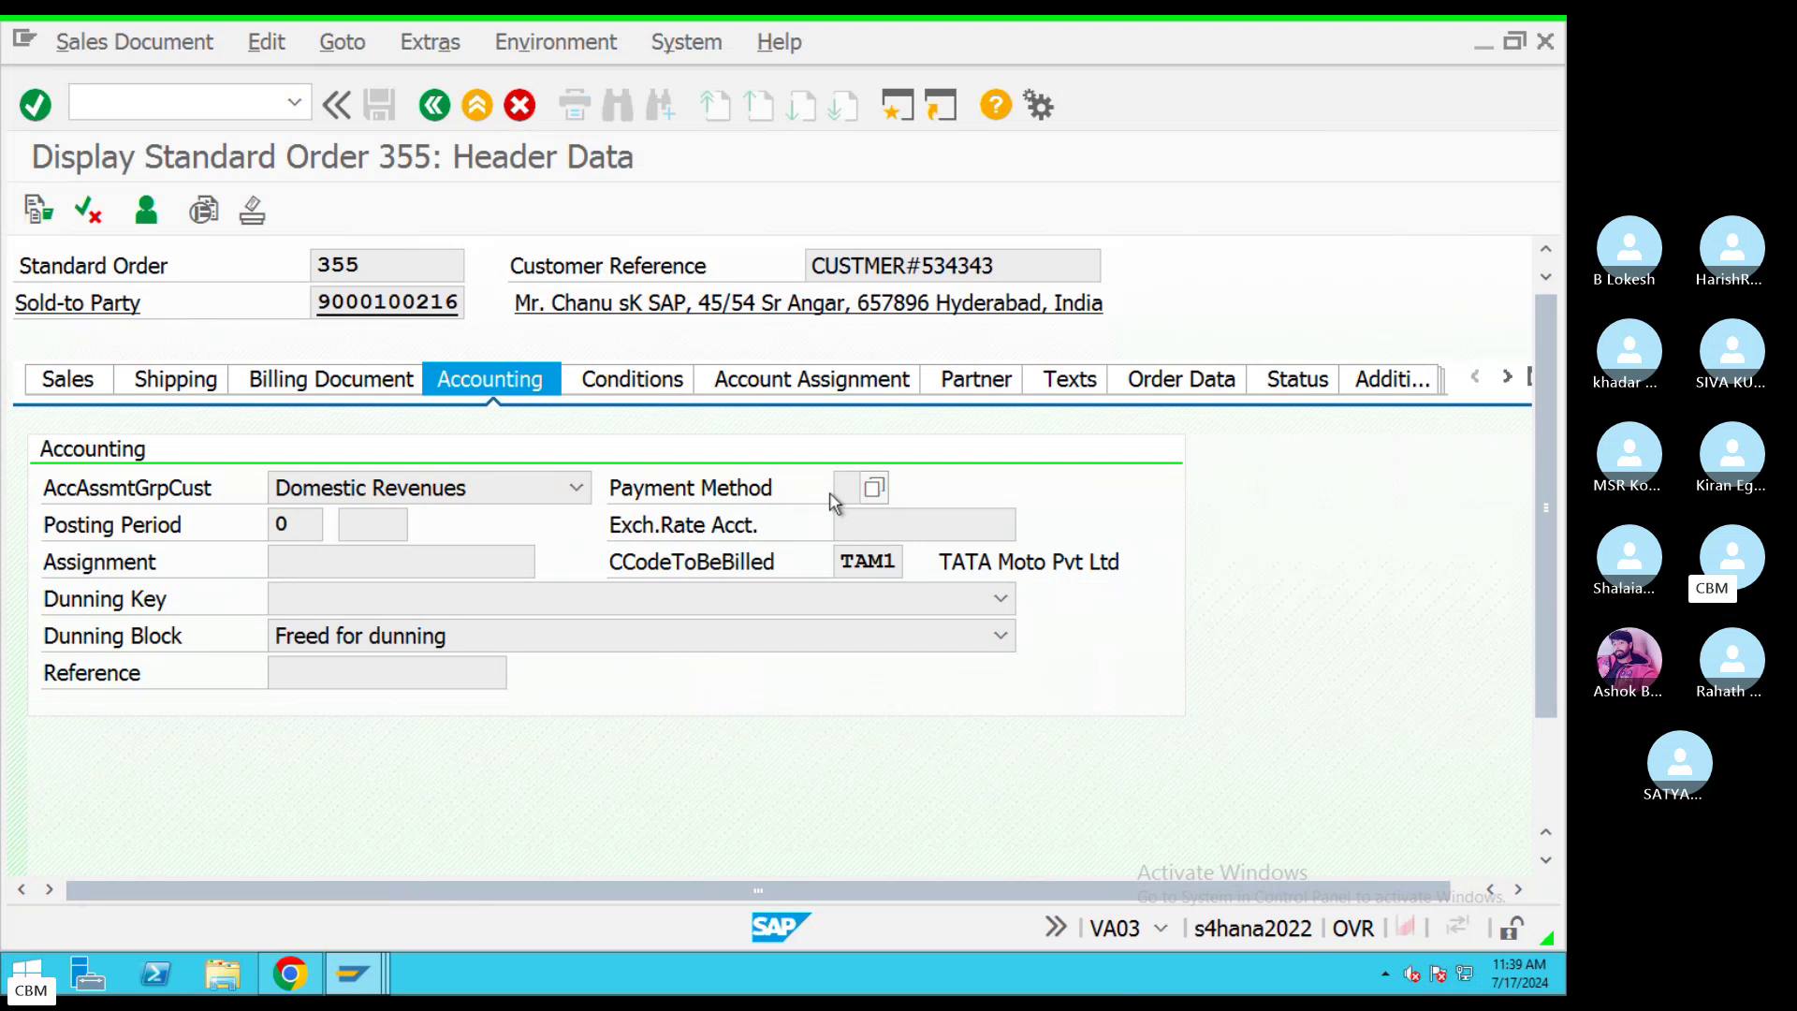
click(832, 494)
click(644, 381)
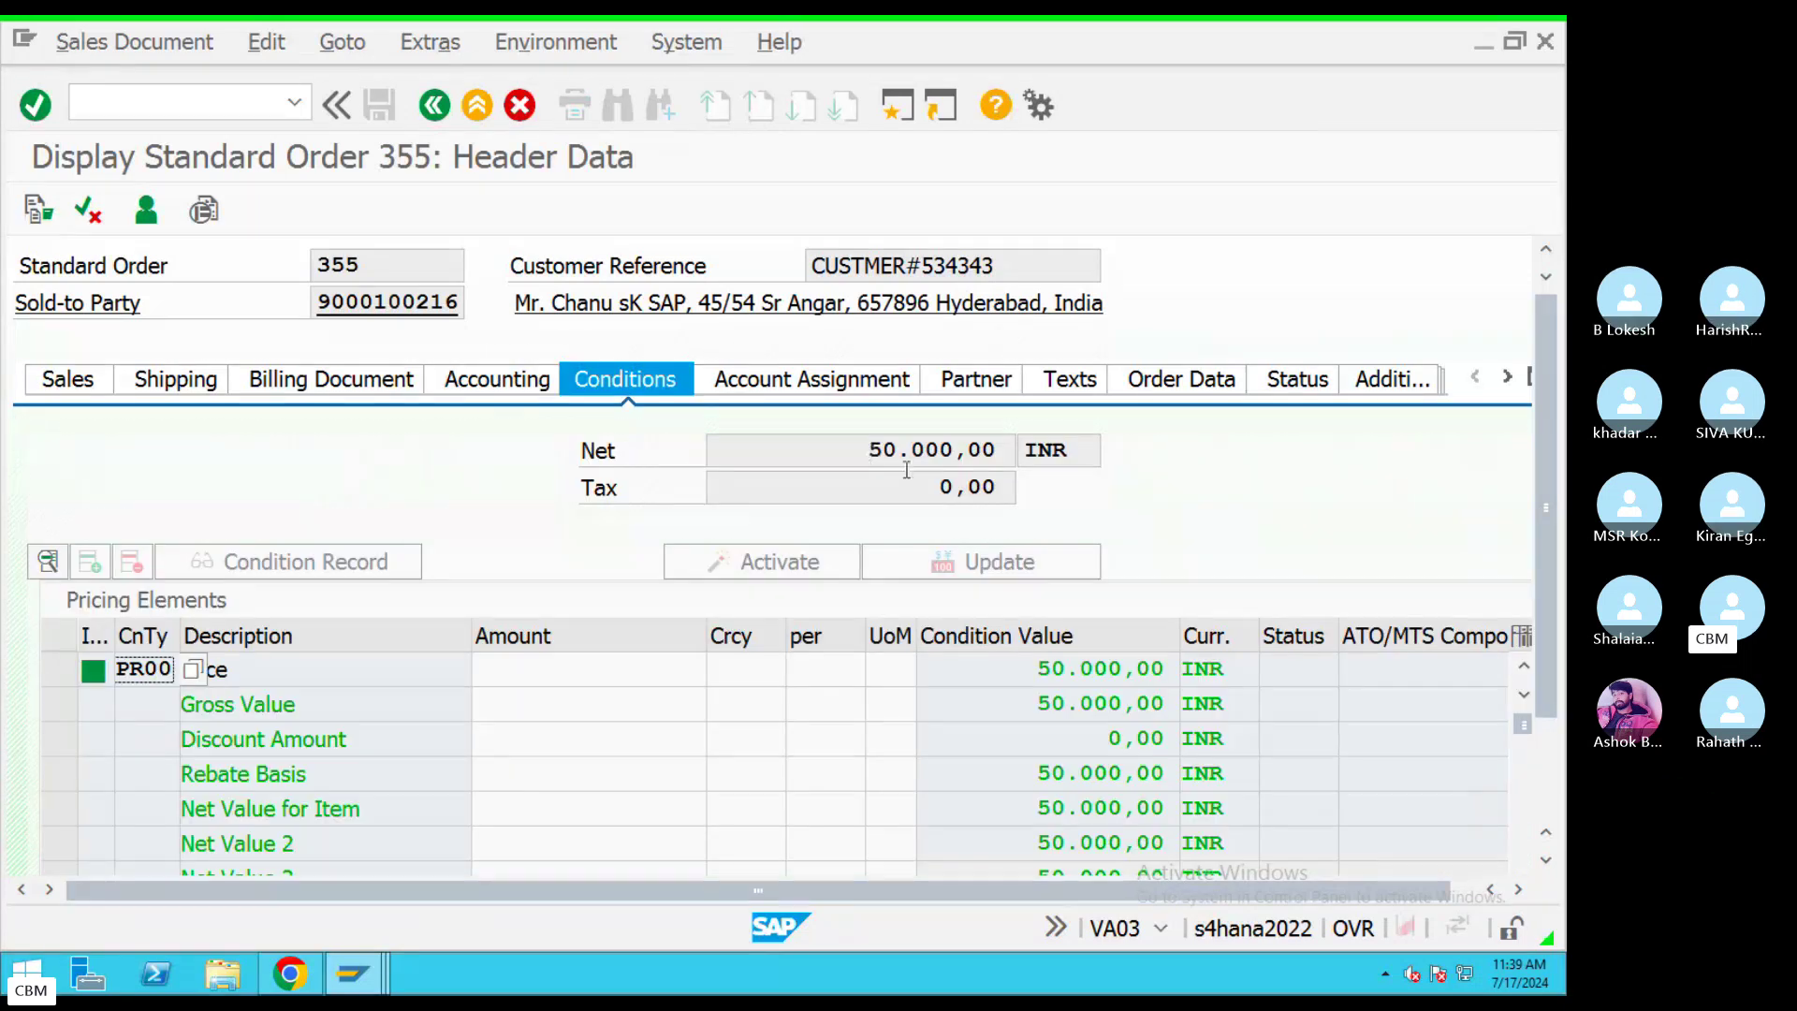
scroll(1055, 613, down, 3)
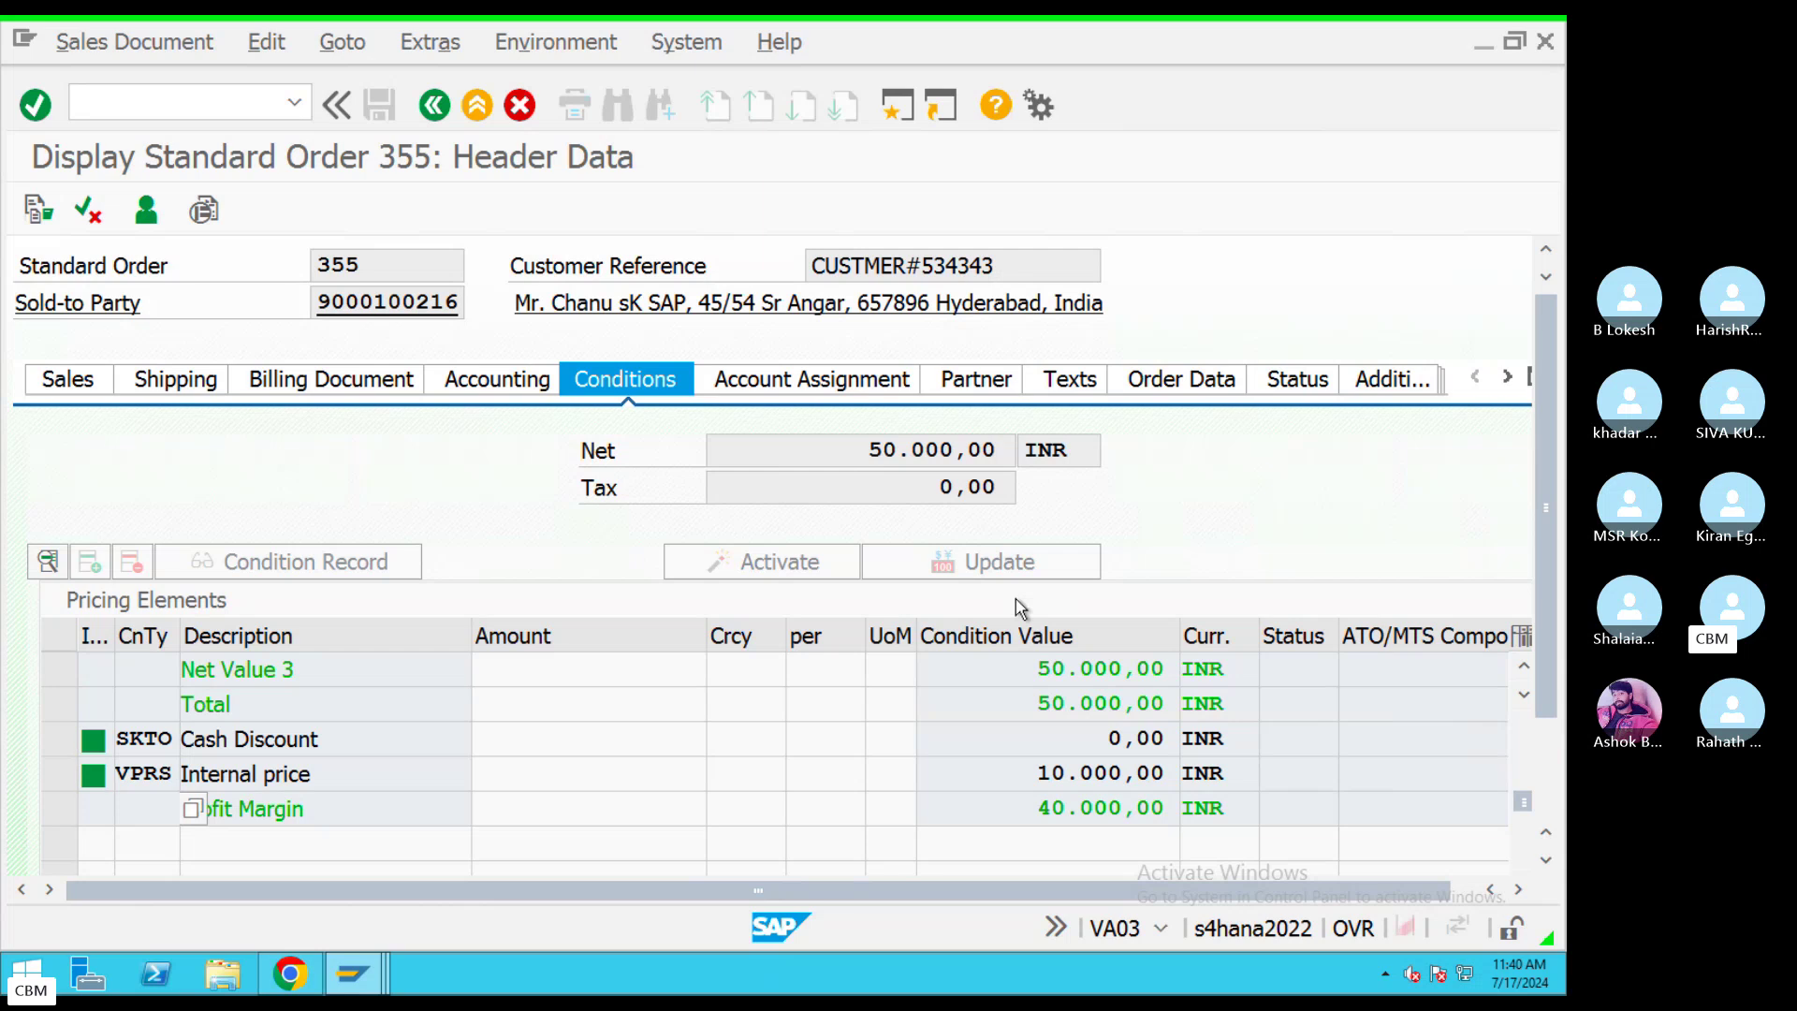
Look over the header's partner functions and the header text types, glancing at the order data in between.
click(884, 397)
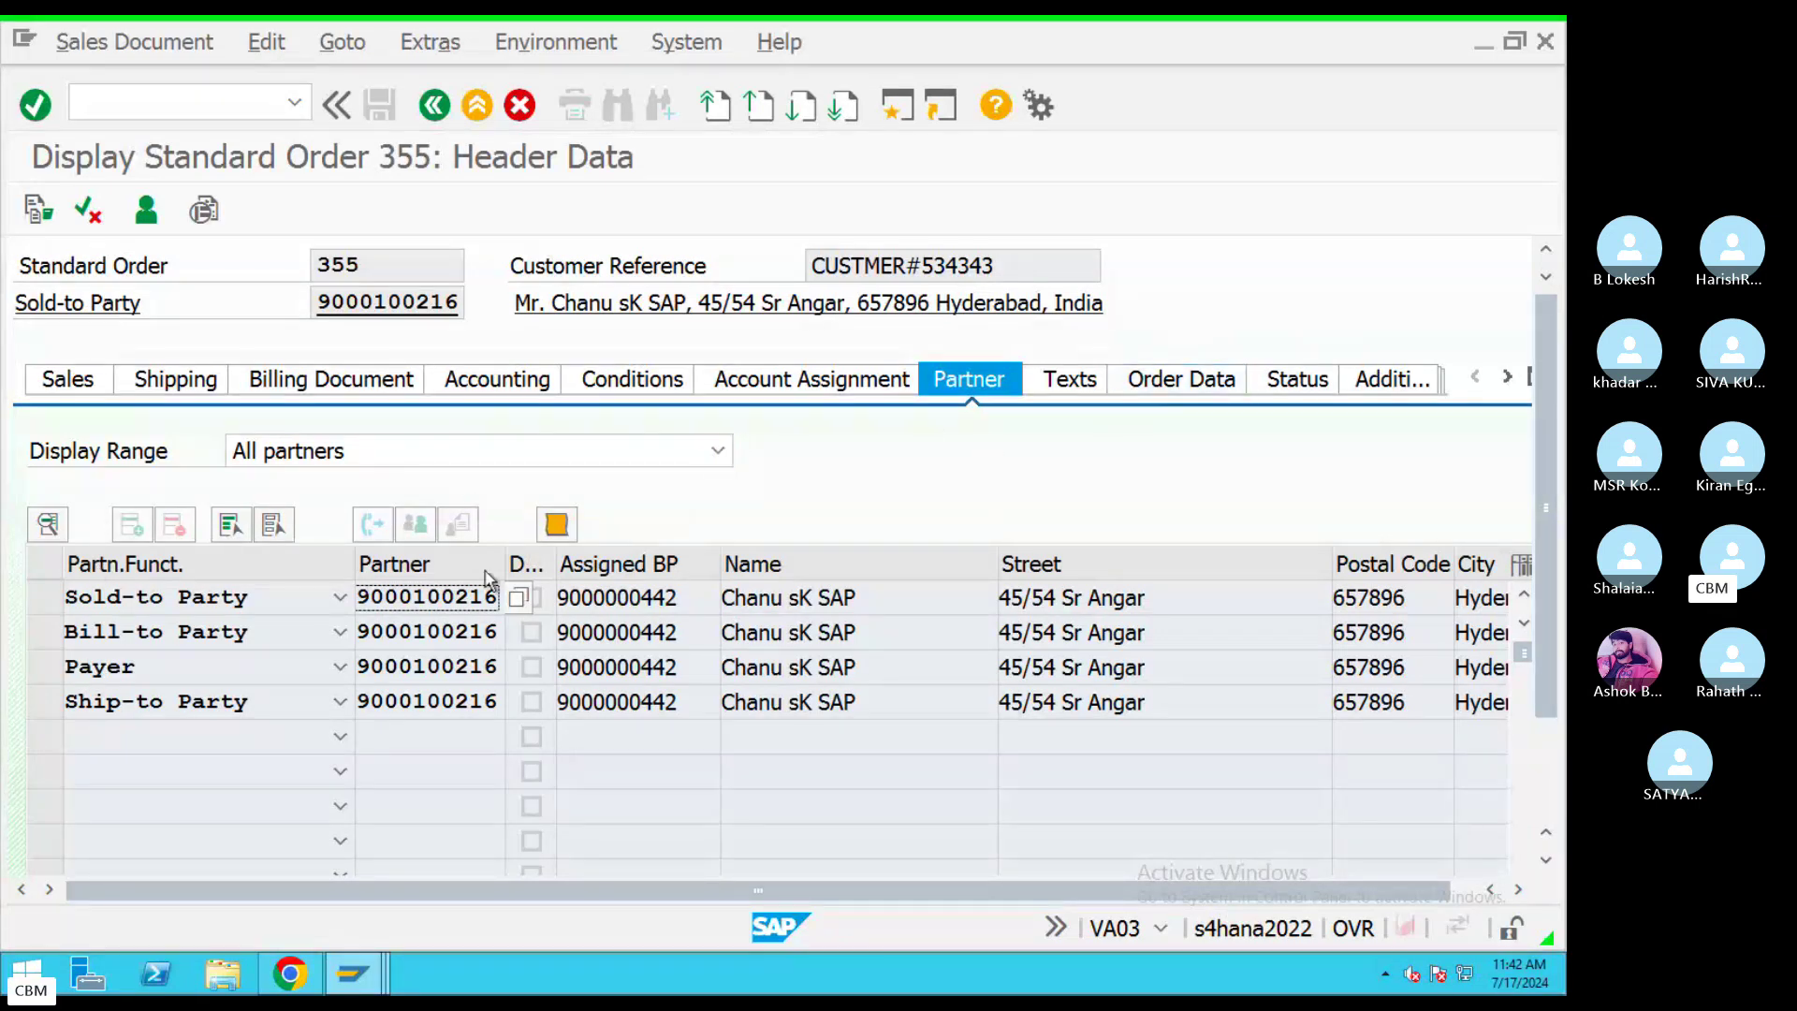
click(1069, 375)
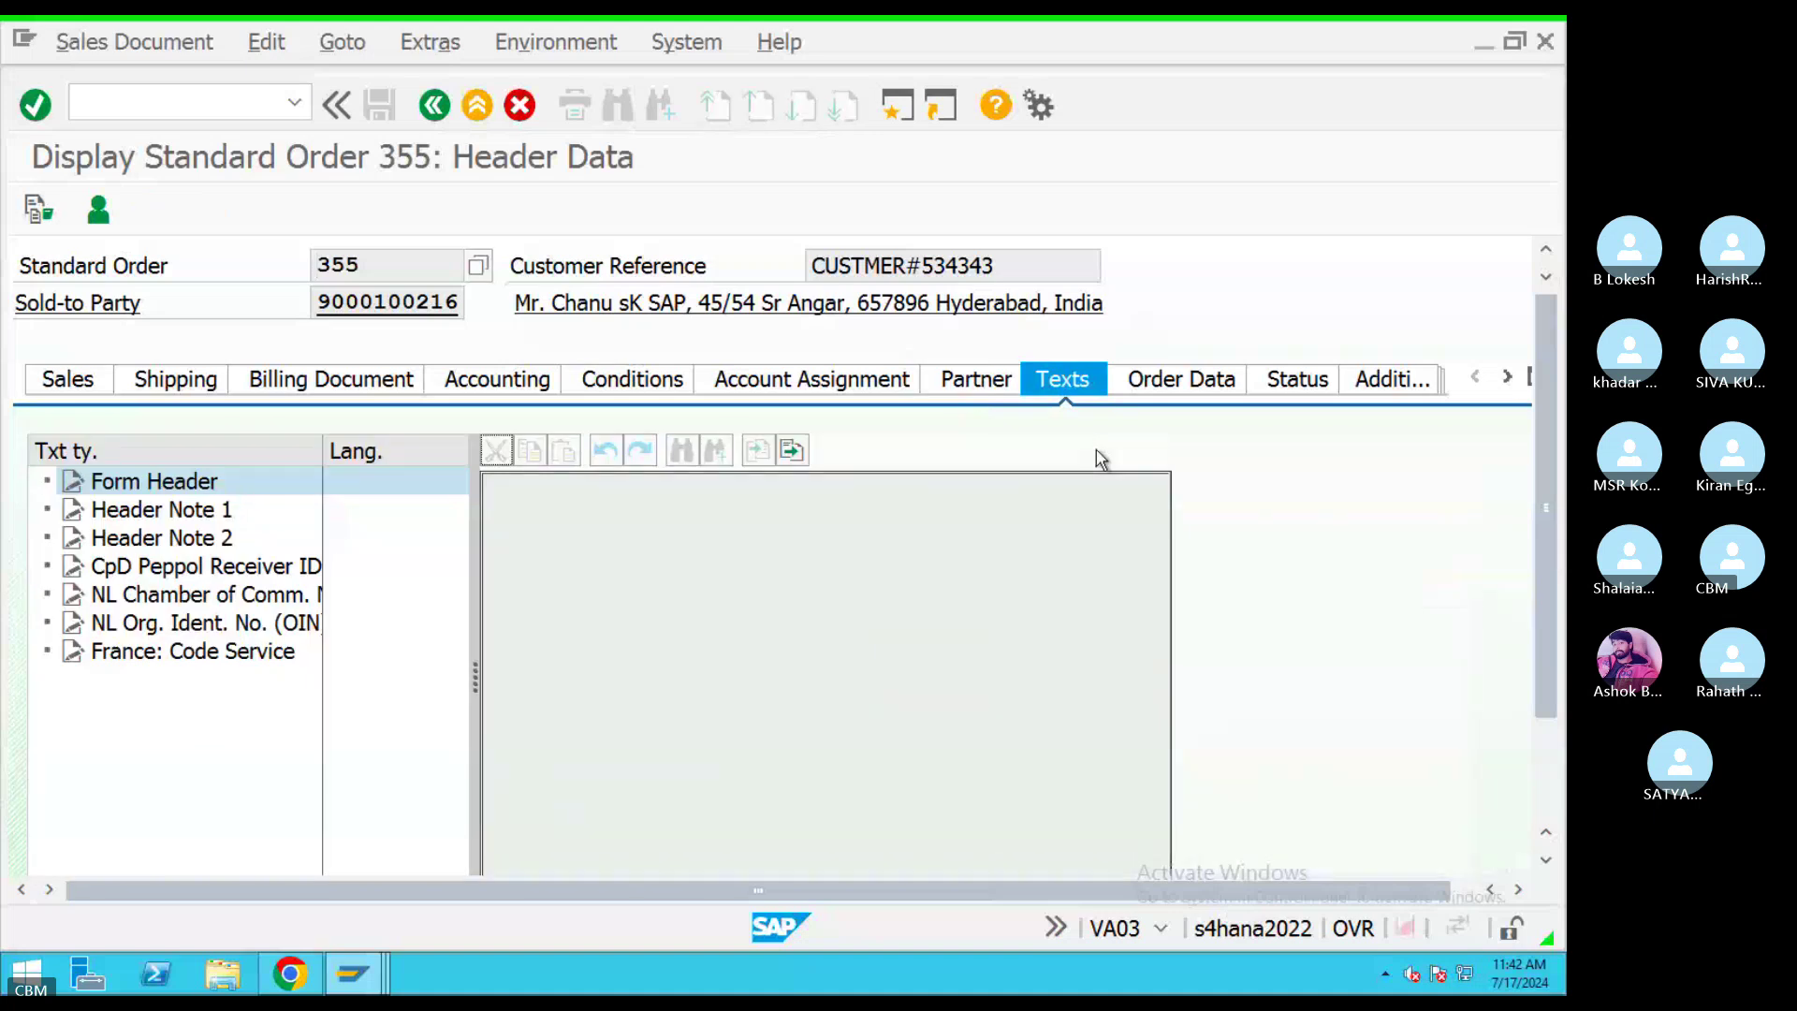
click(1183, 385)
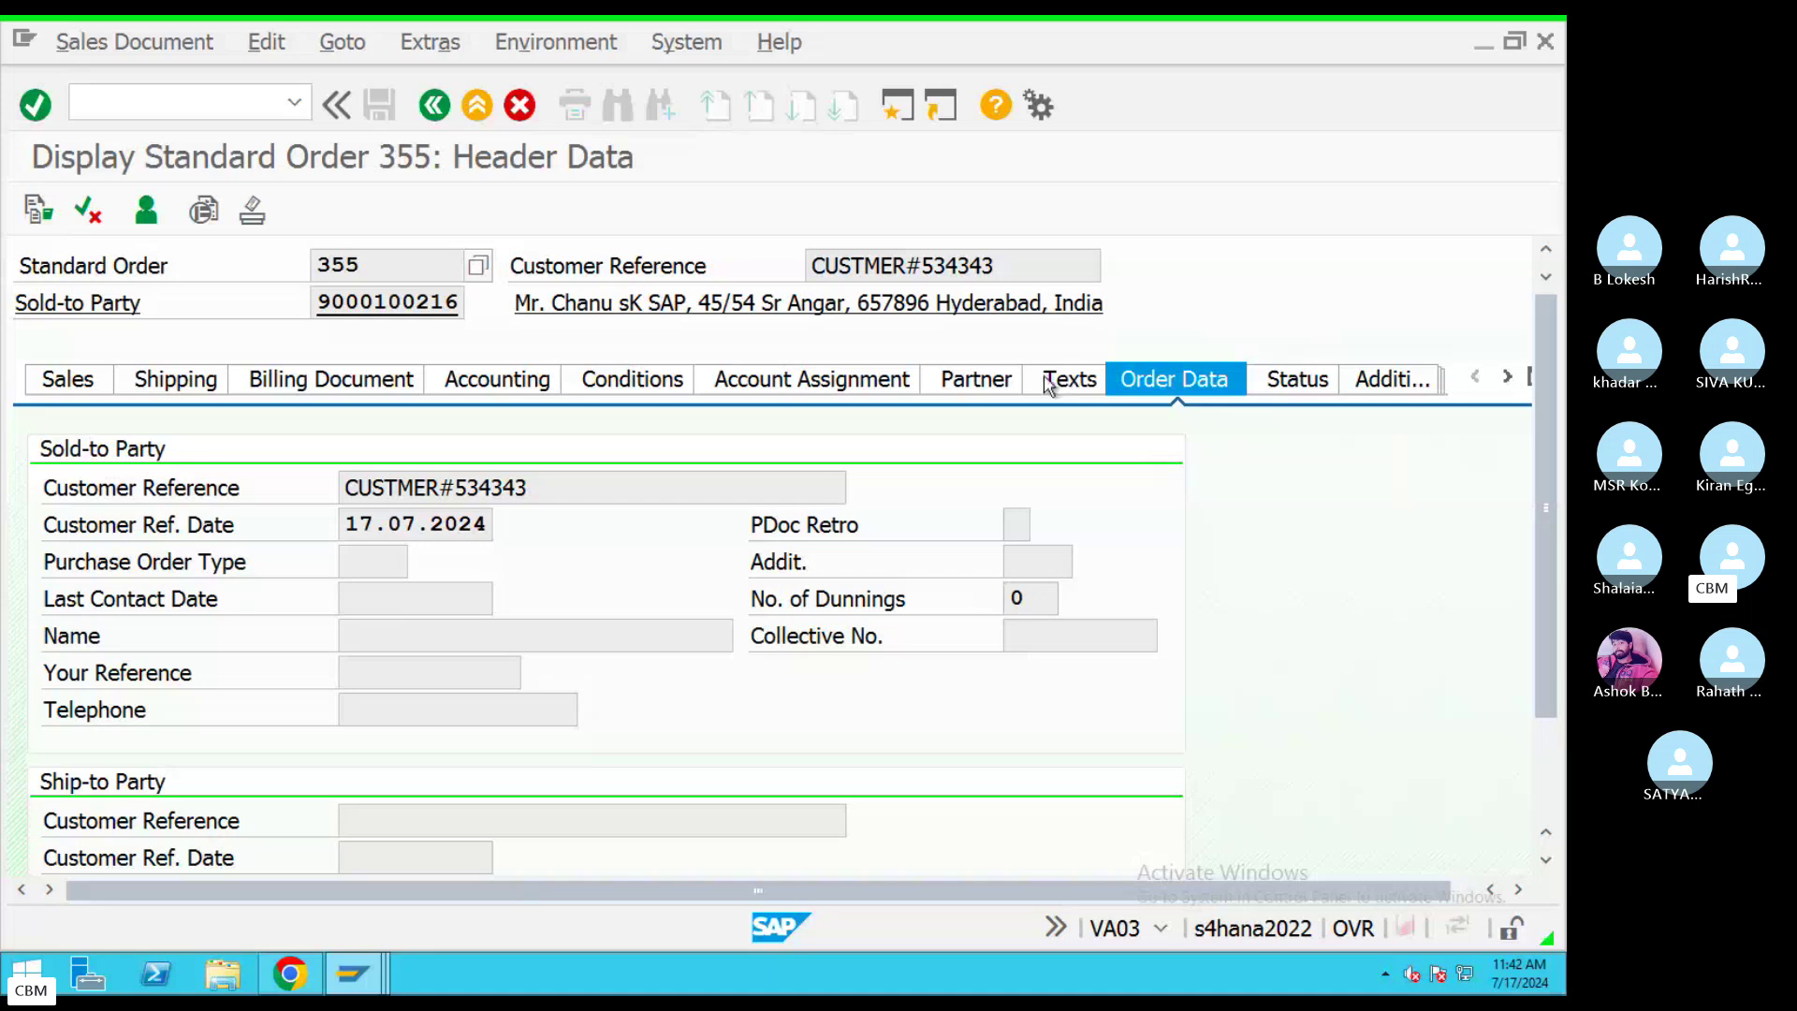
click(1074, 380)
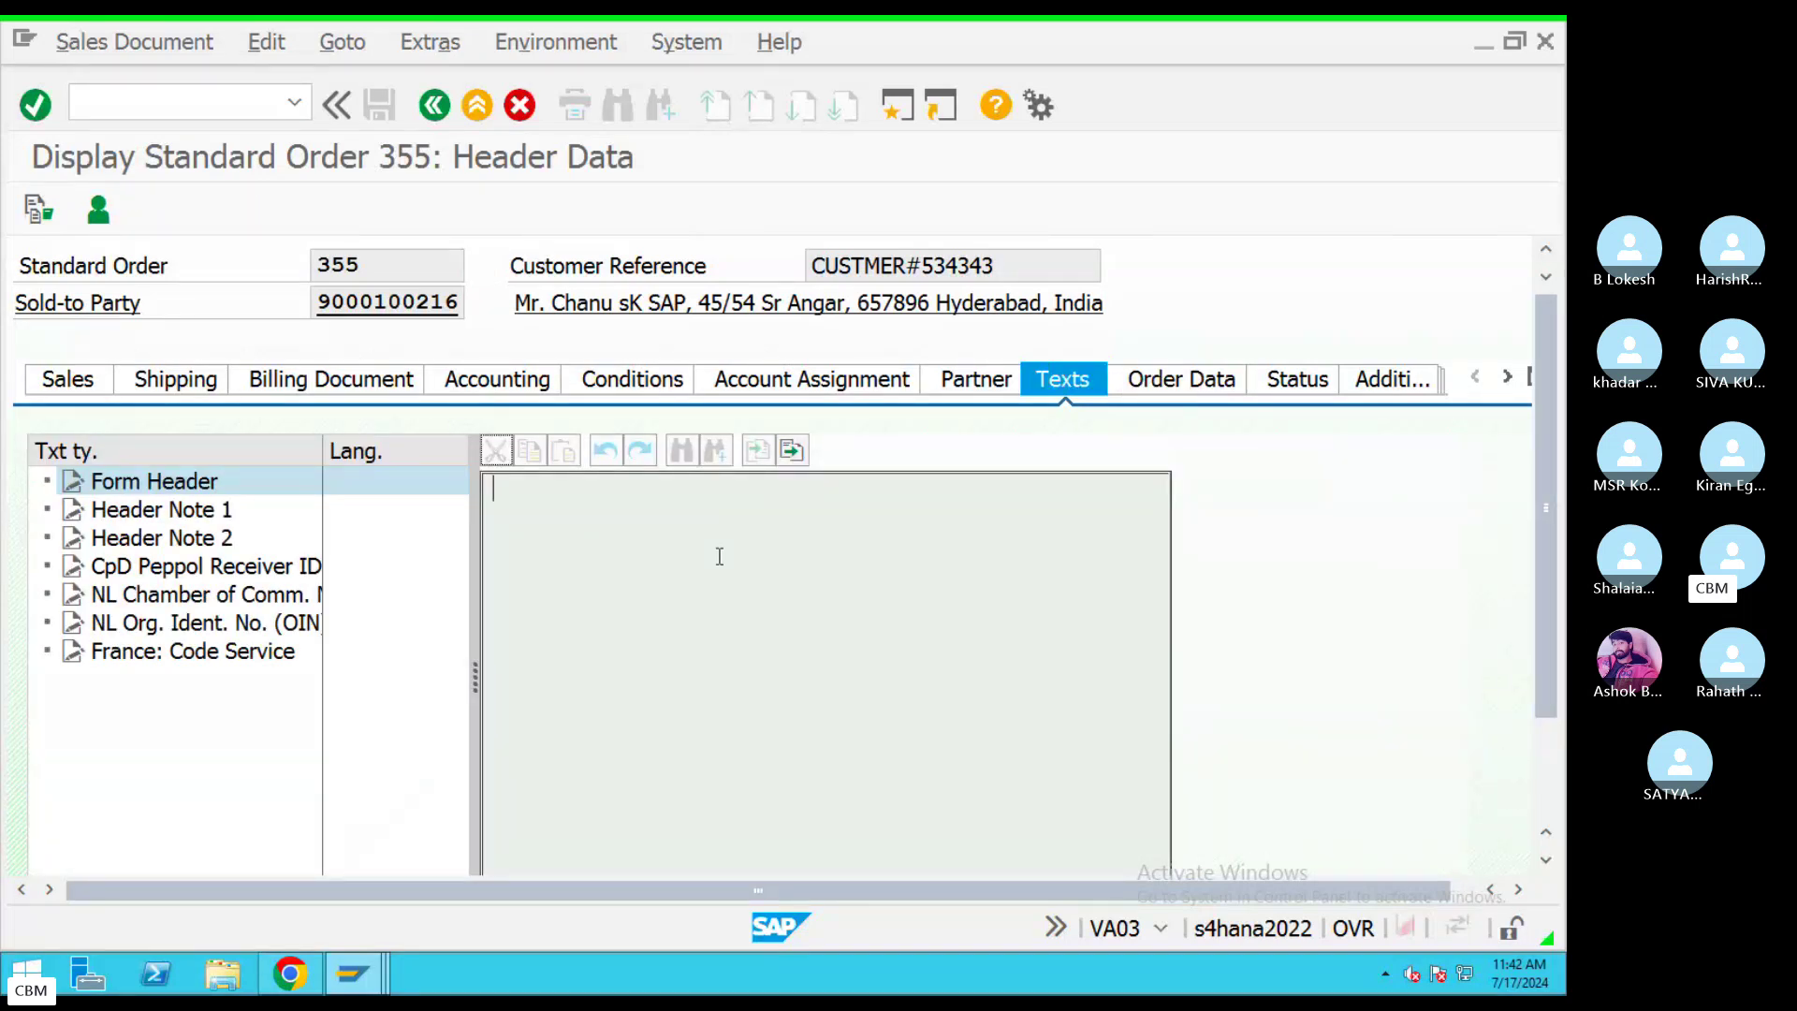
Examine the header's order data: customer reference, reference date, purchase order type and contact fields for the sold-to and ship-to parties.
click(1202, 388)
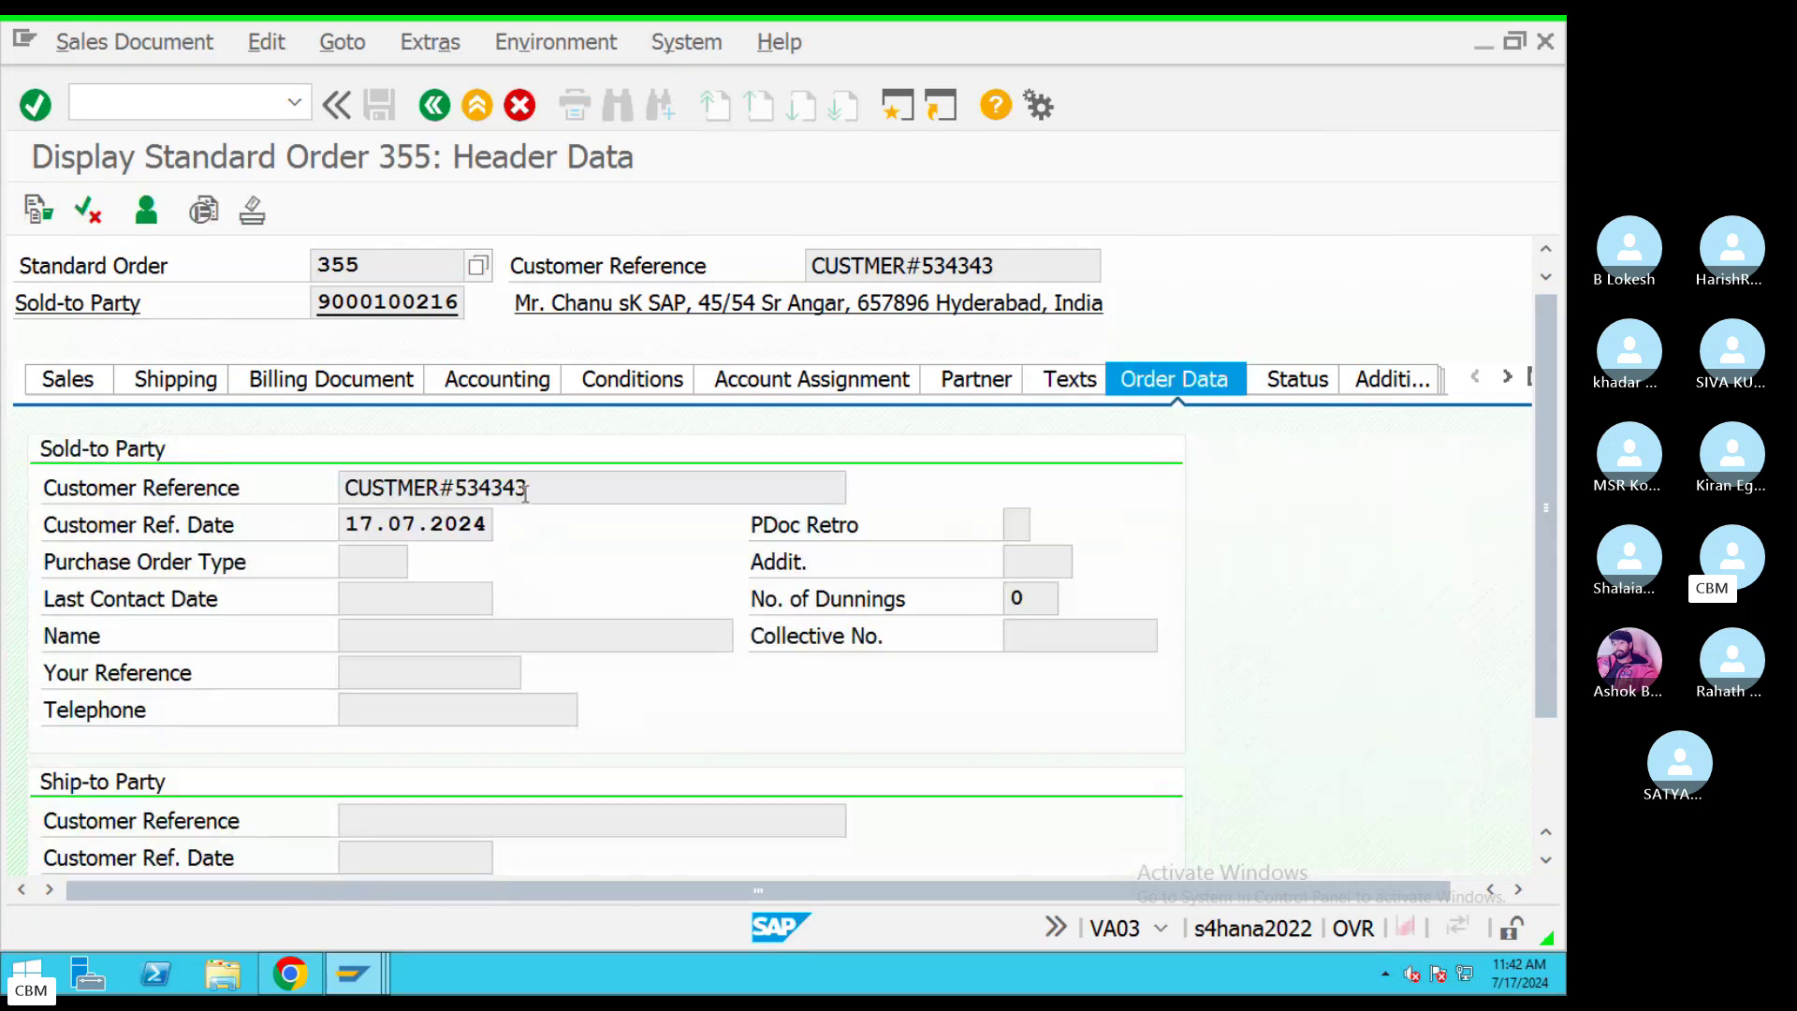
drag(529, 487, 323, 488)
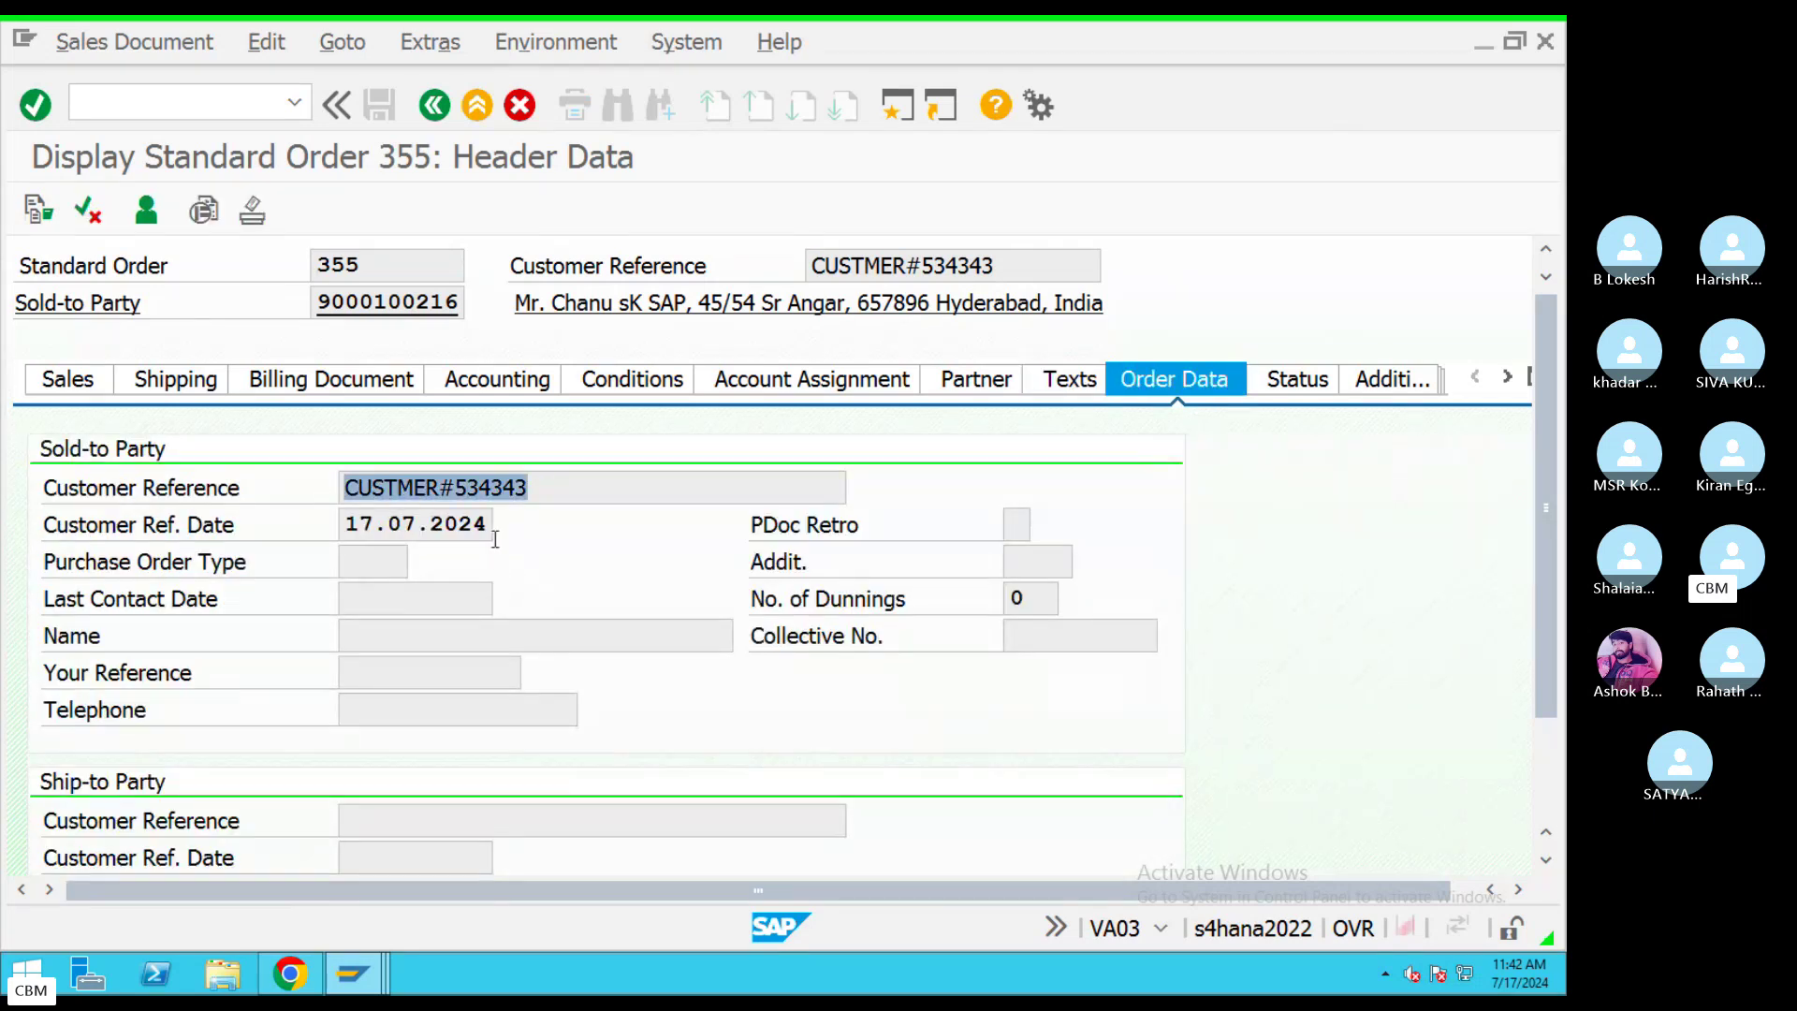
drag(495, 539, 340, 527)
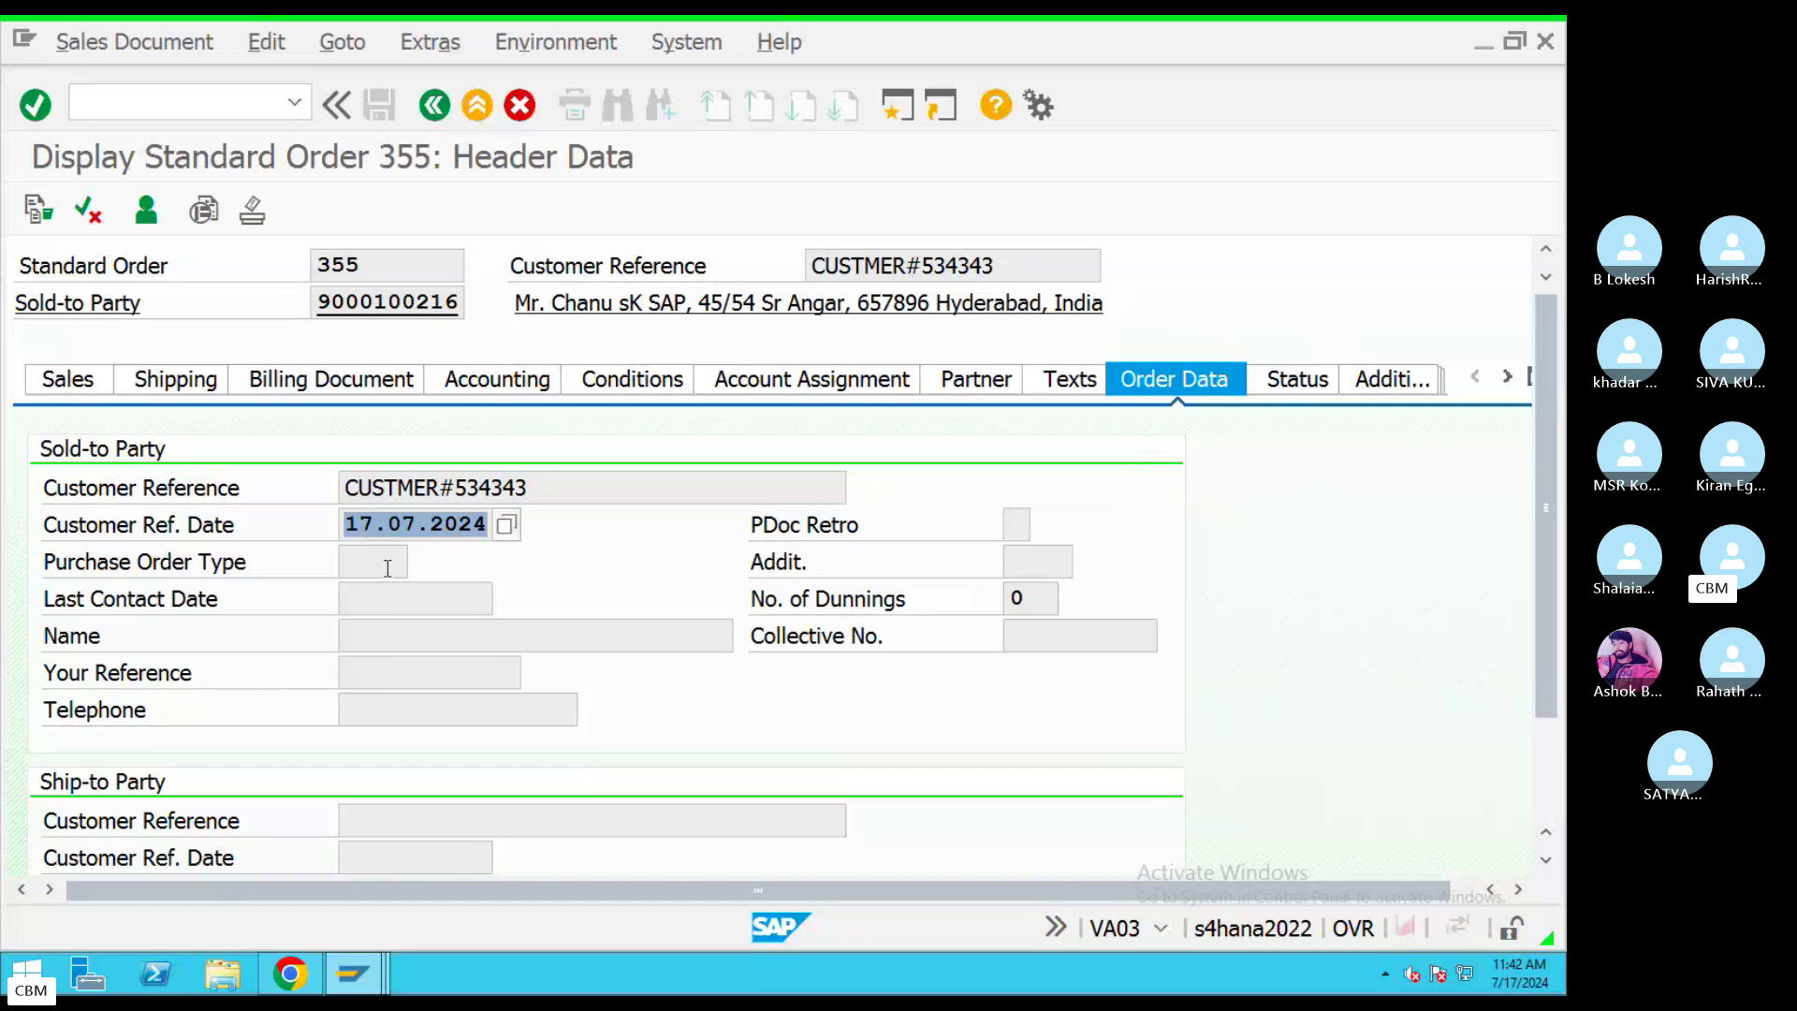
click(388, 568)
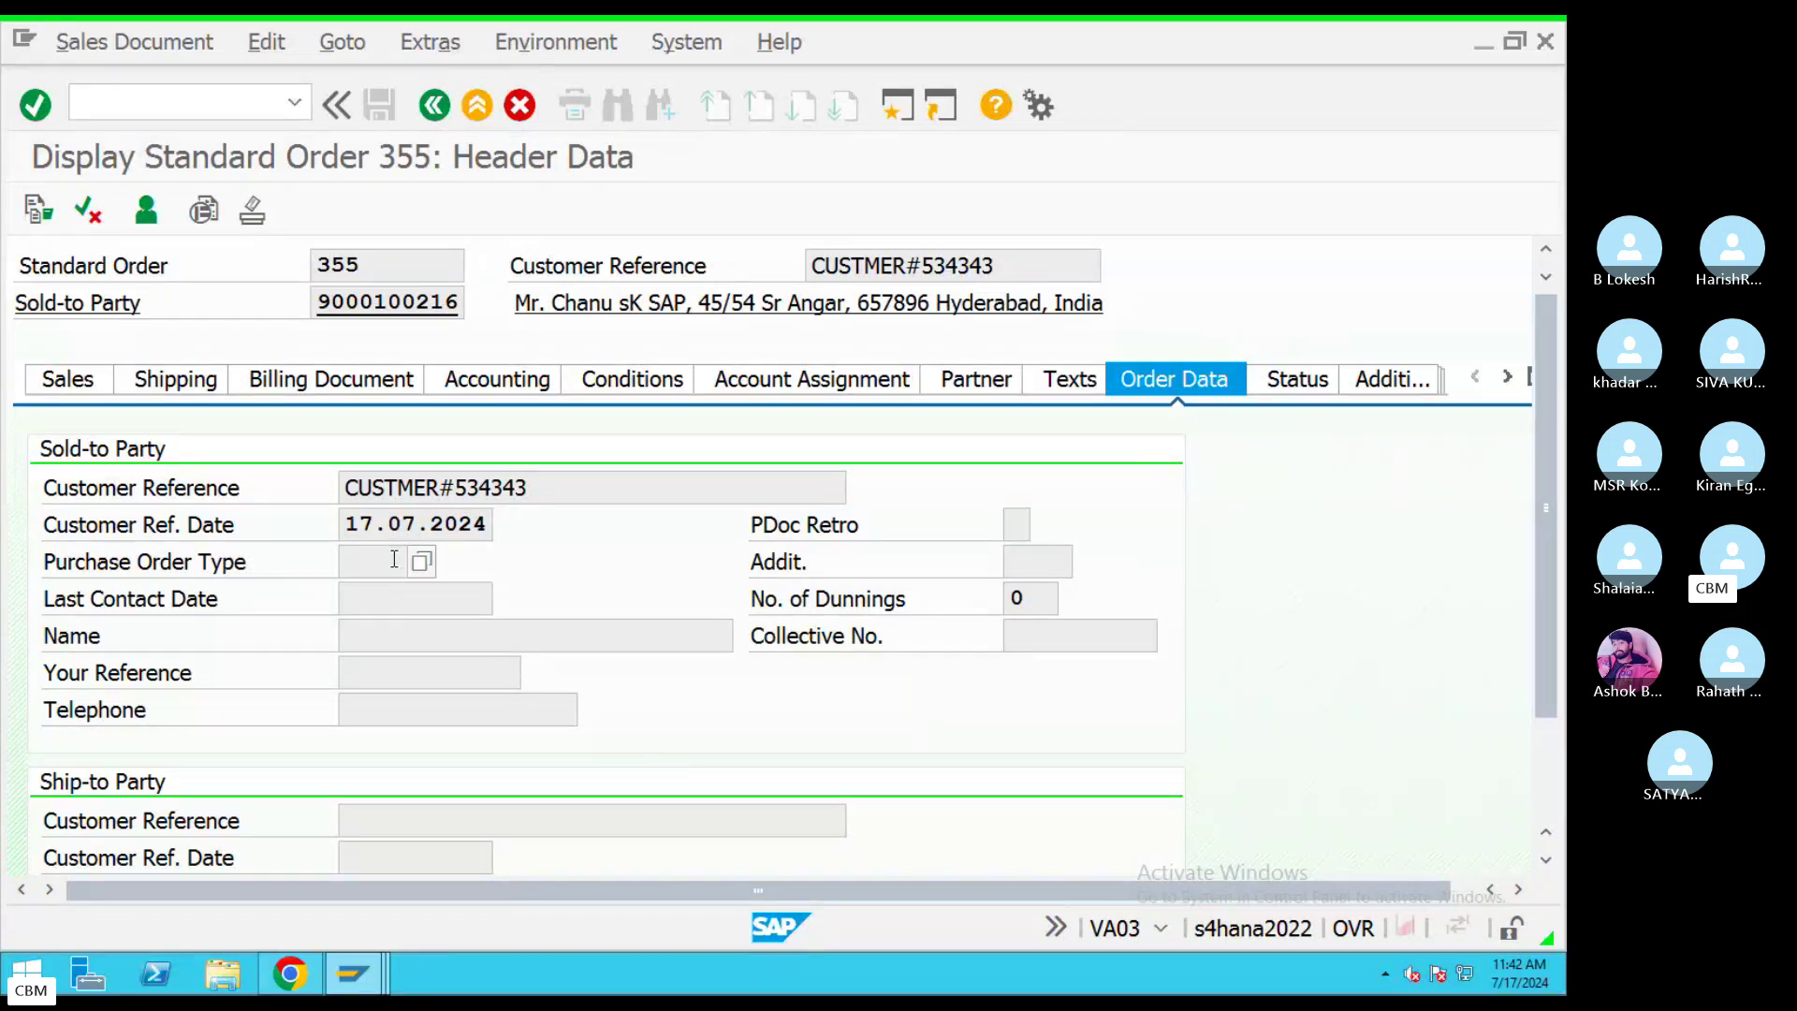
click(490, 709)
click(429, 601)
scroll(433, 650, down, 2)
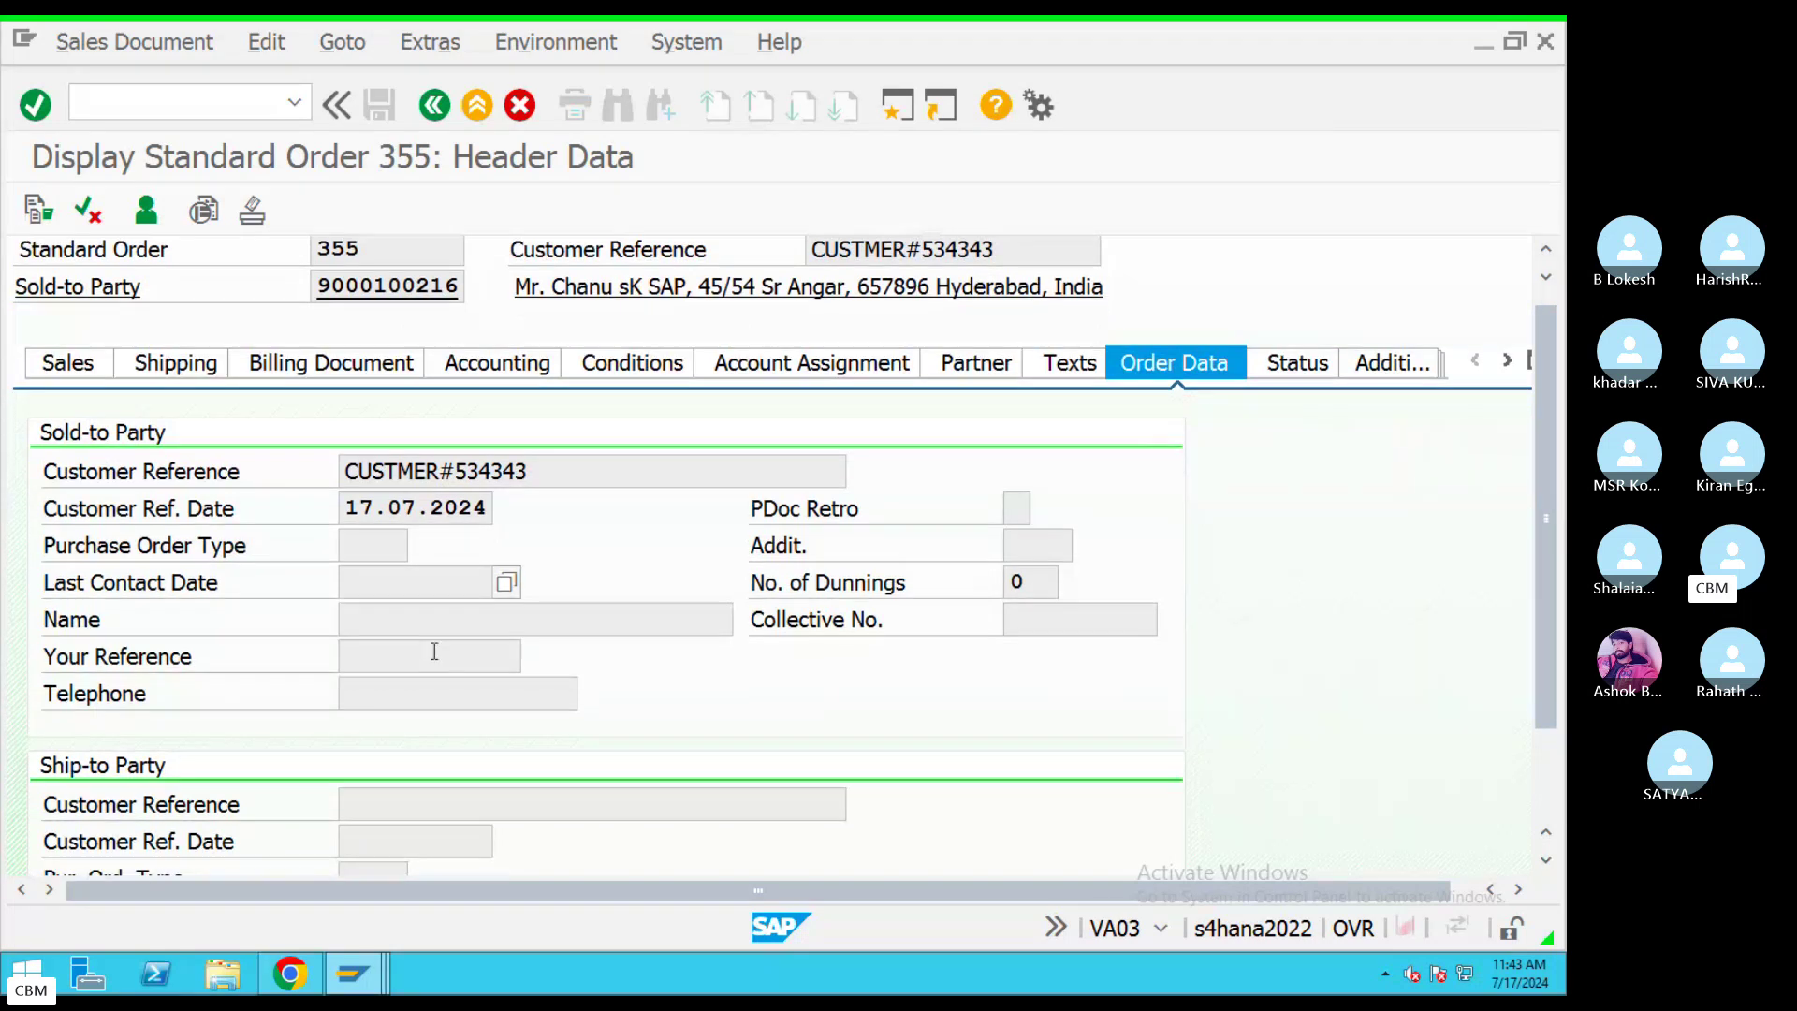
scroll(433, 660, down, 1)
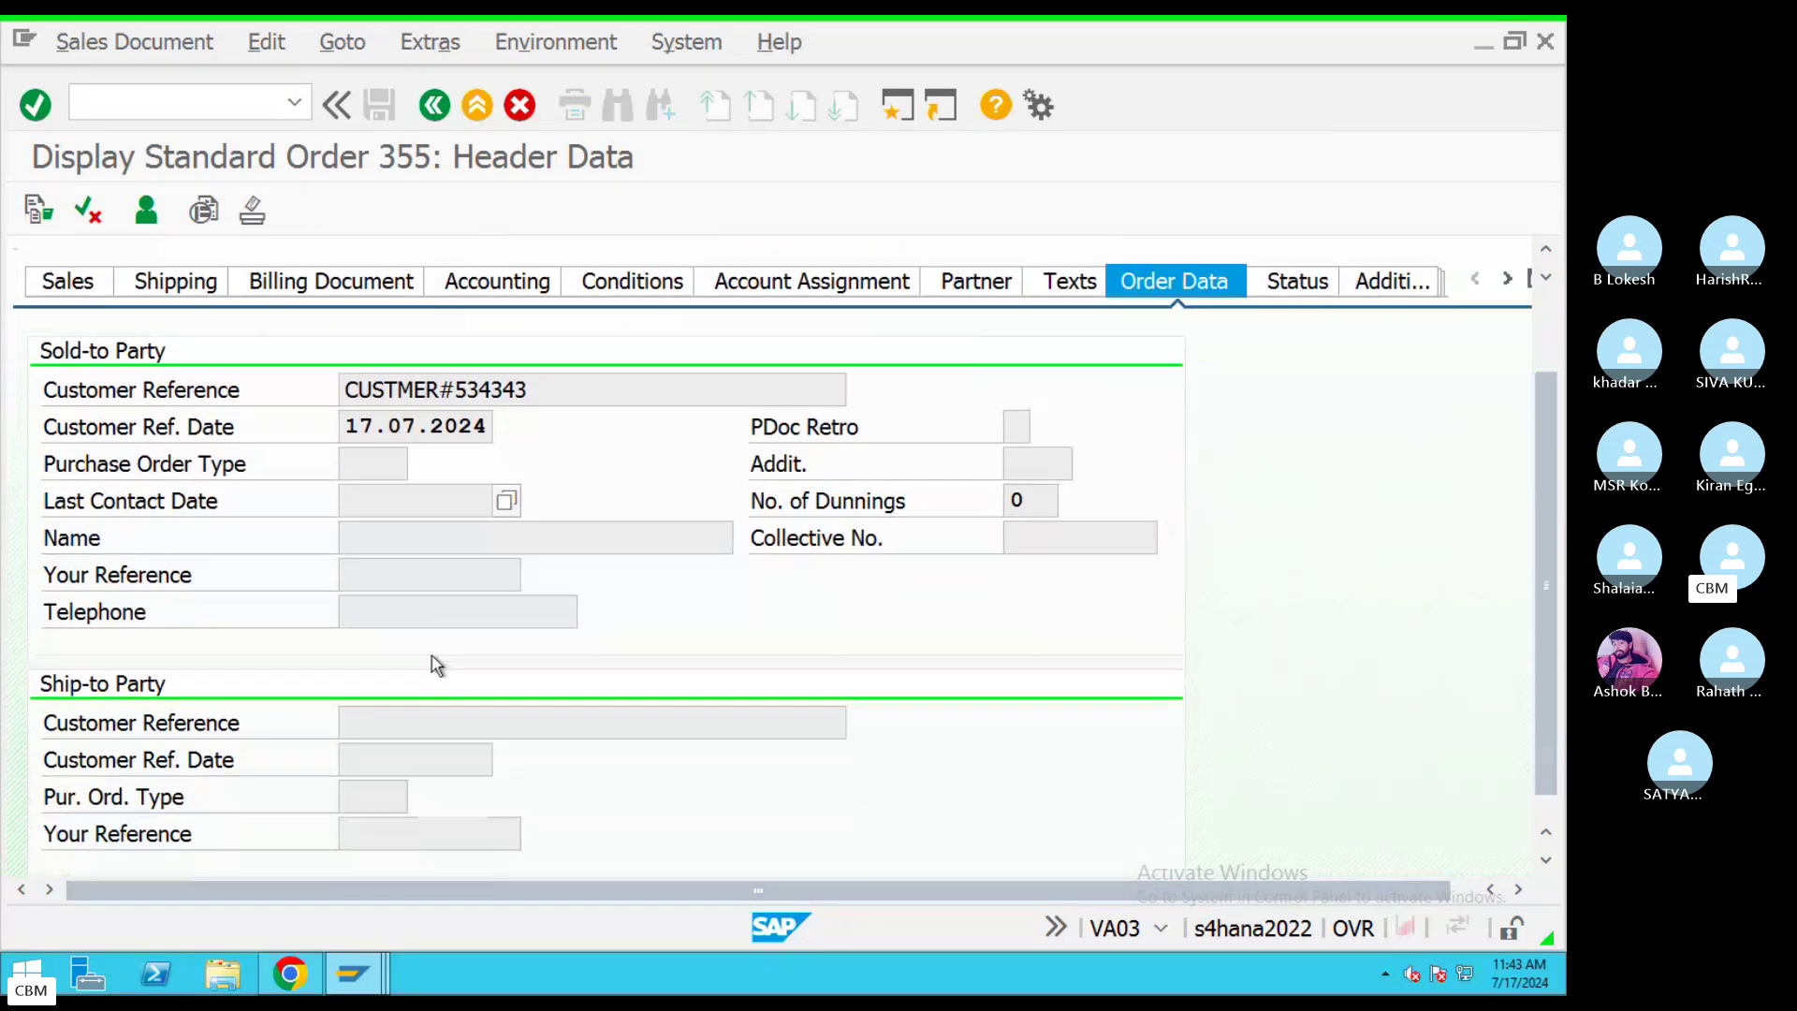
click(395, 695)
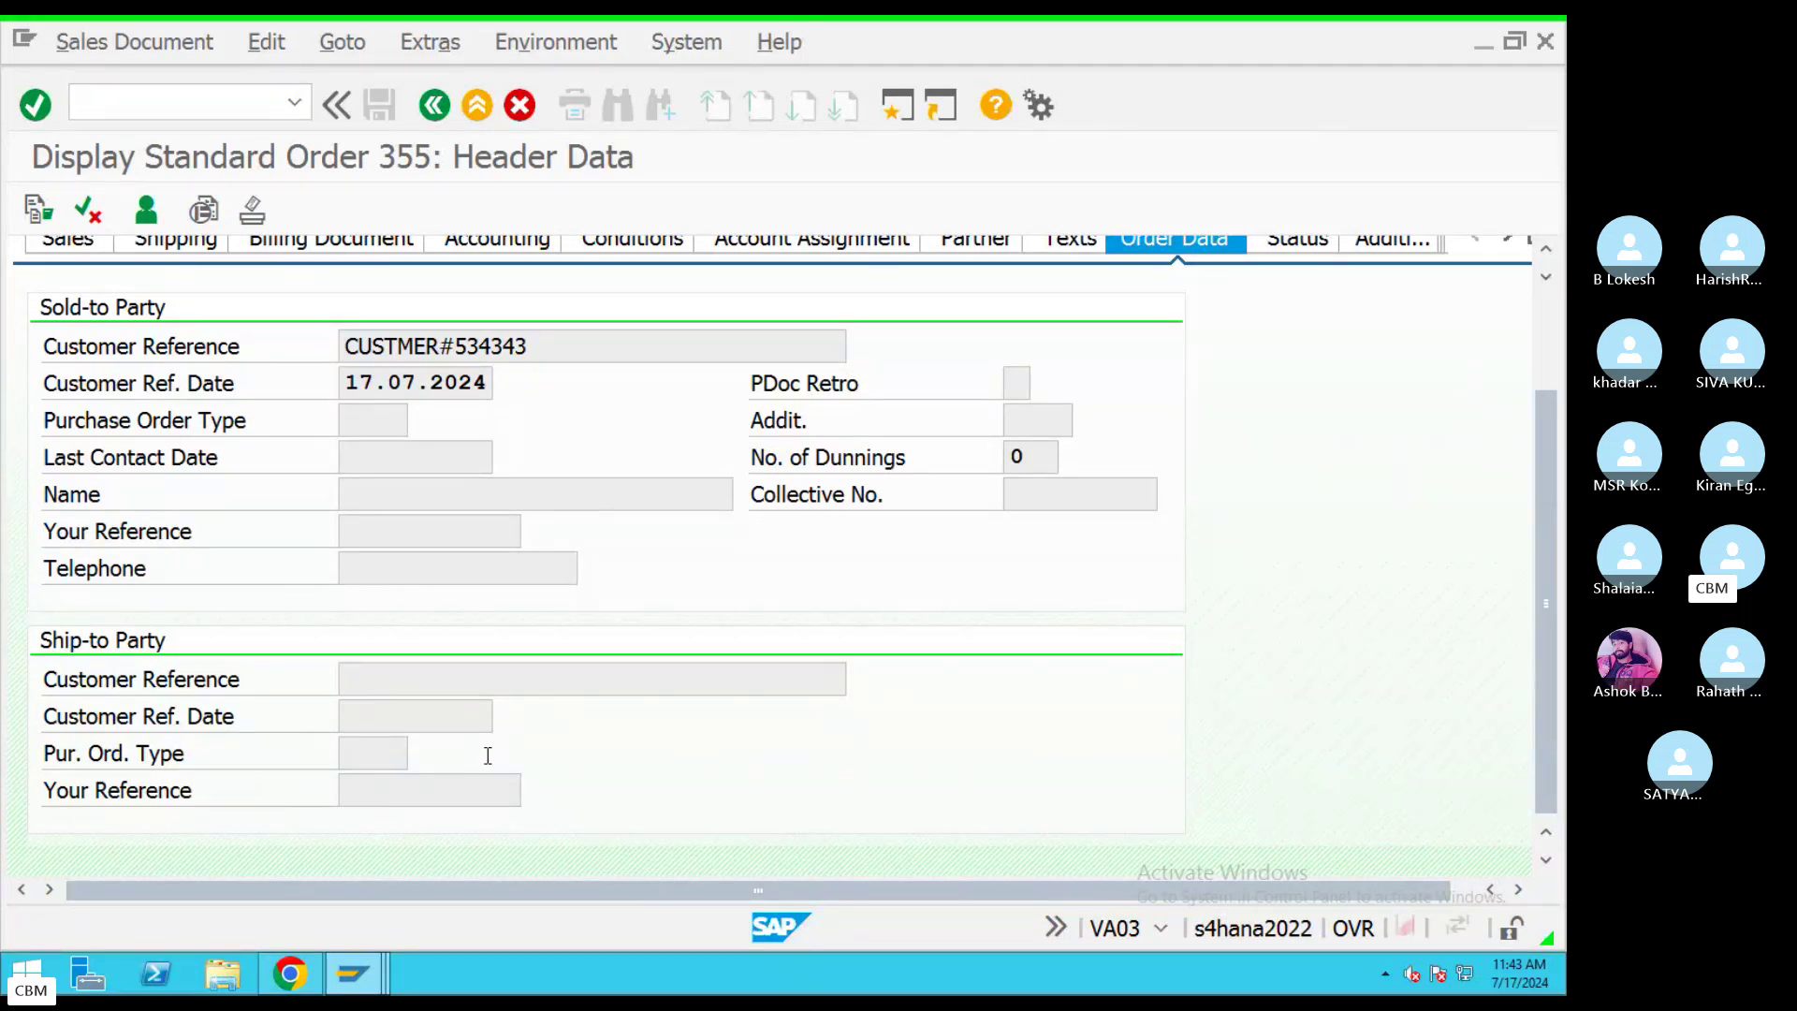
Review the header's processing status and completeness, look at Additional Data A, and go back to the accounting data.
scroll(539, 738, up, 3)
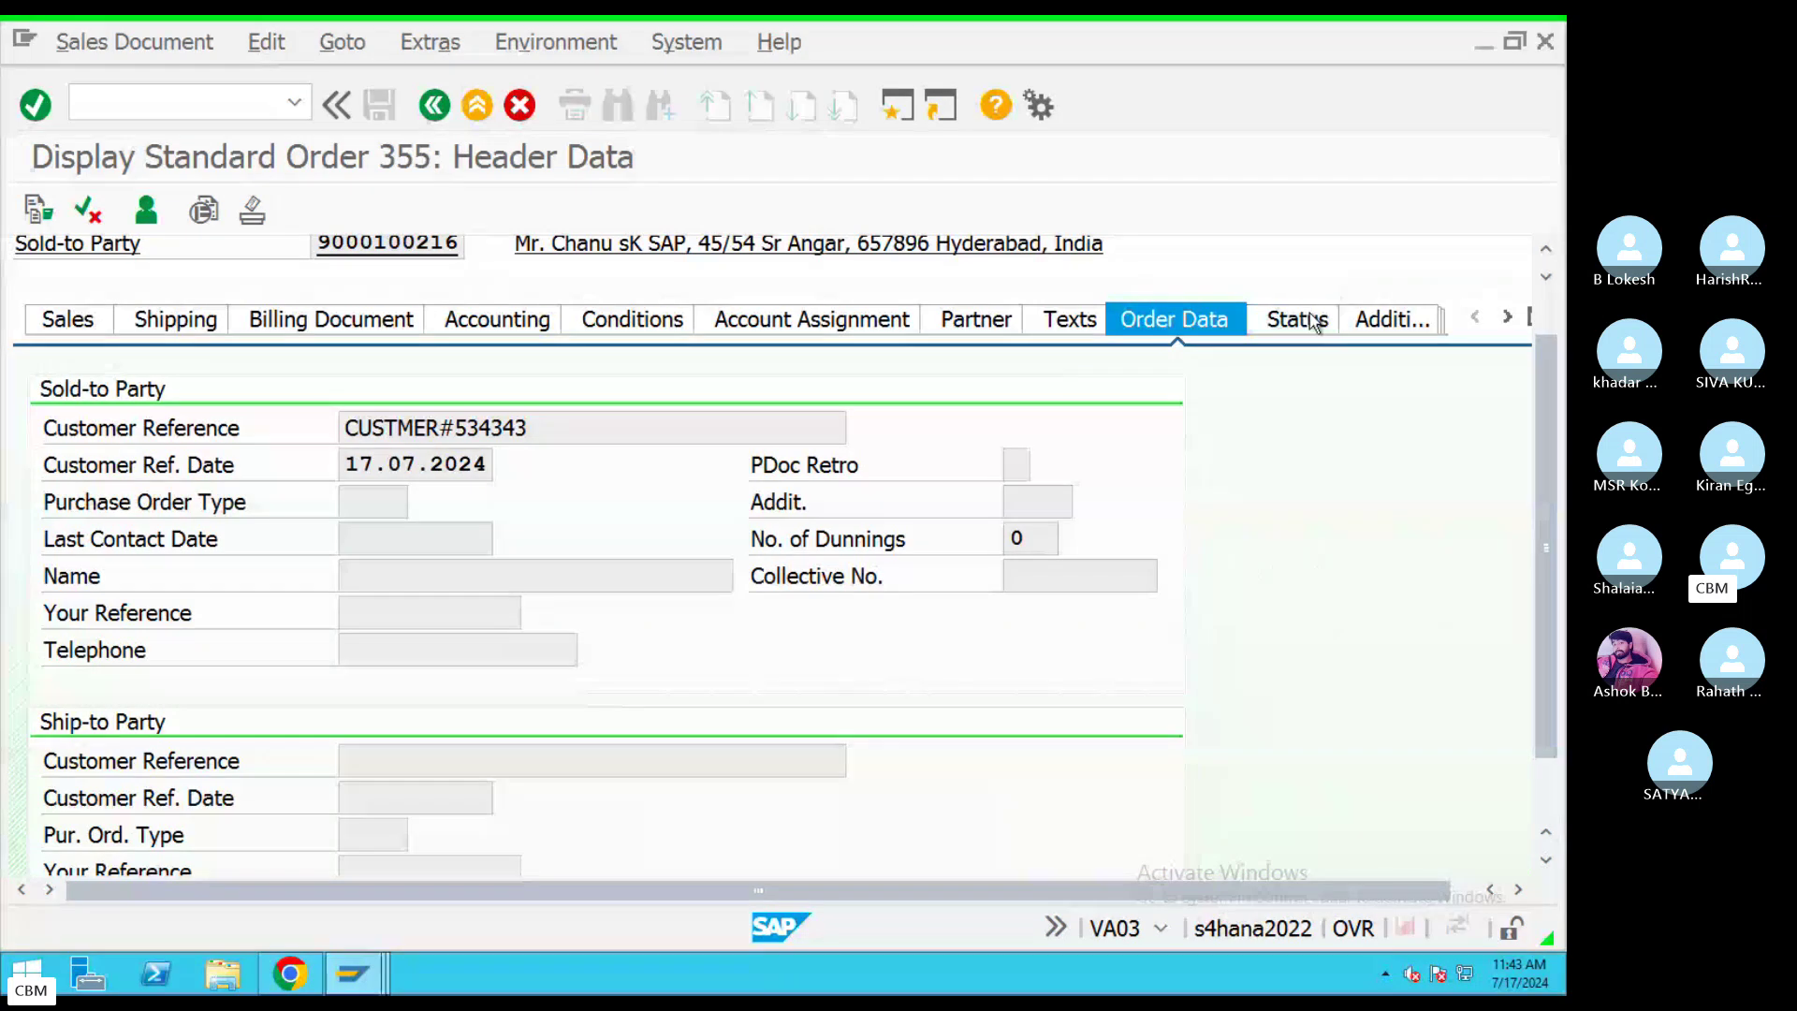
click(1291, 314)
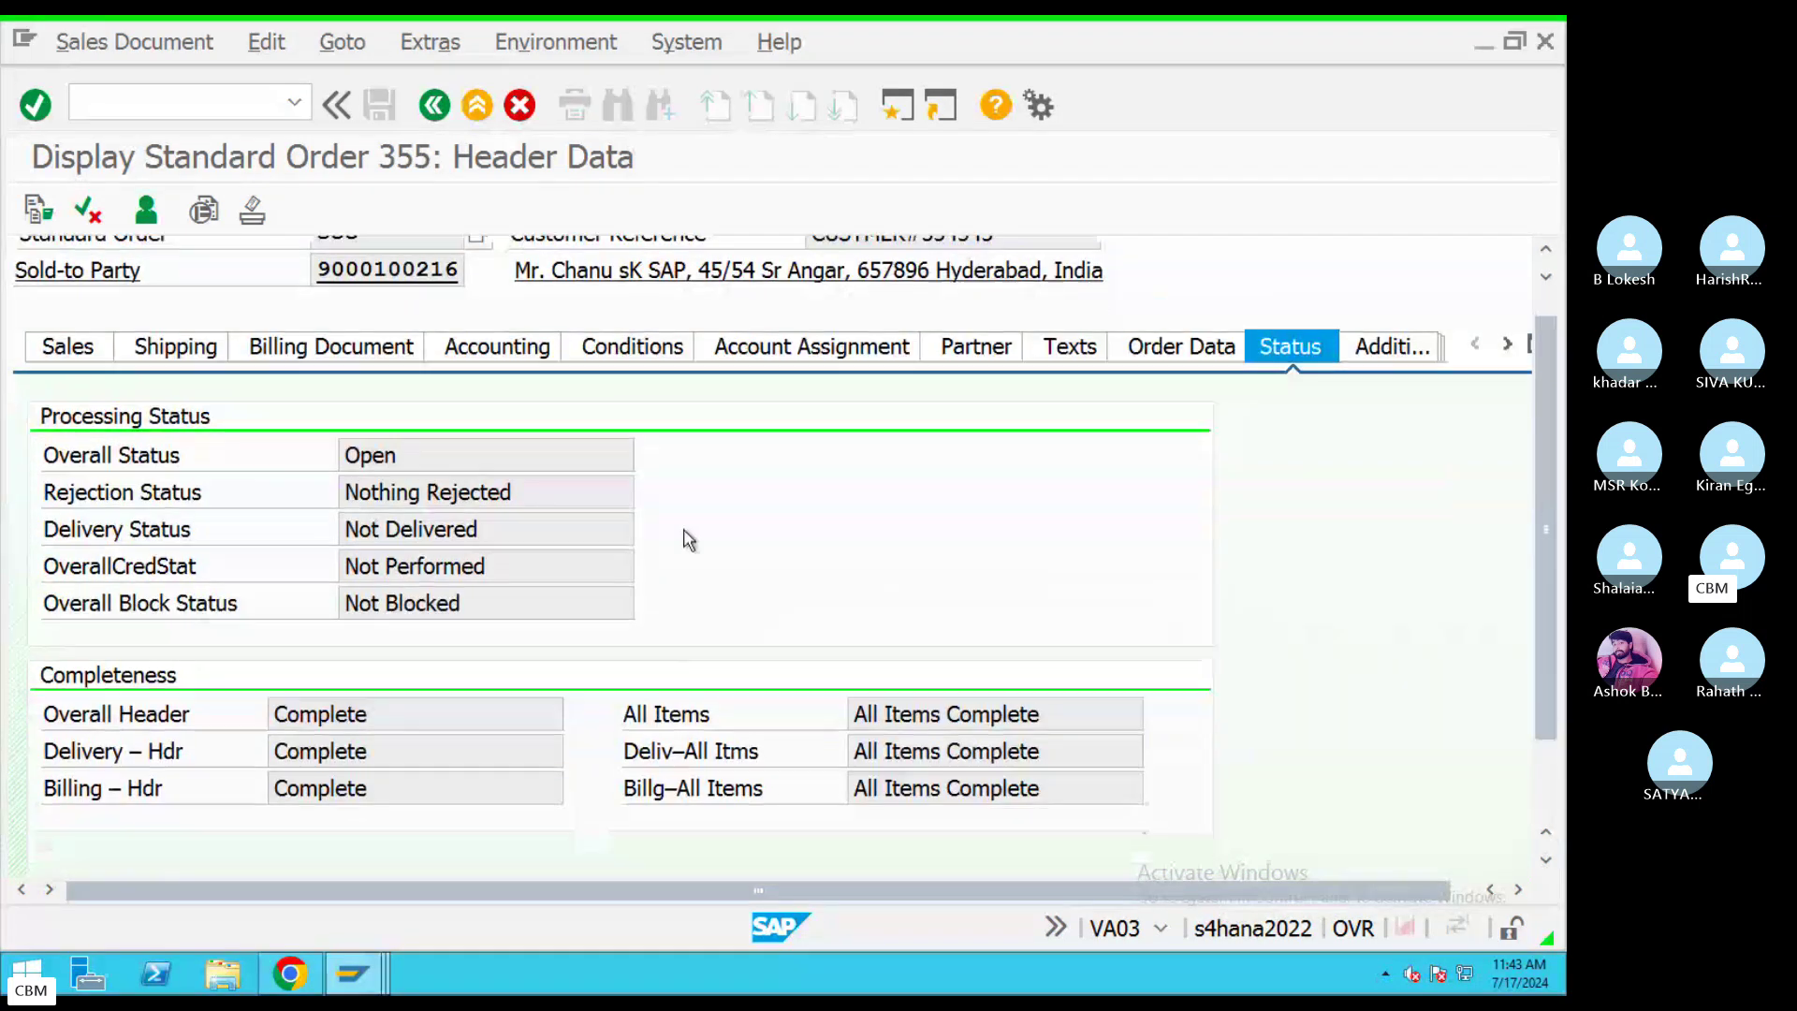
scroll(686, 533, down, 1)
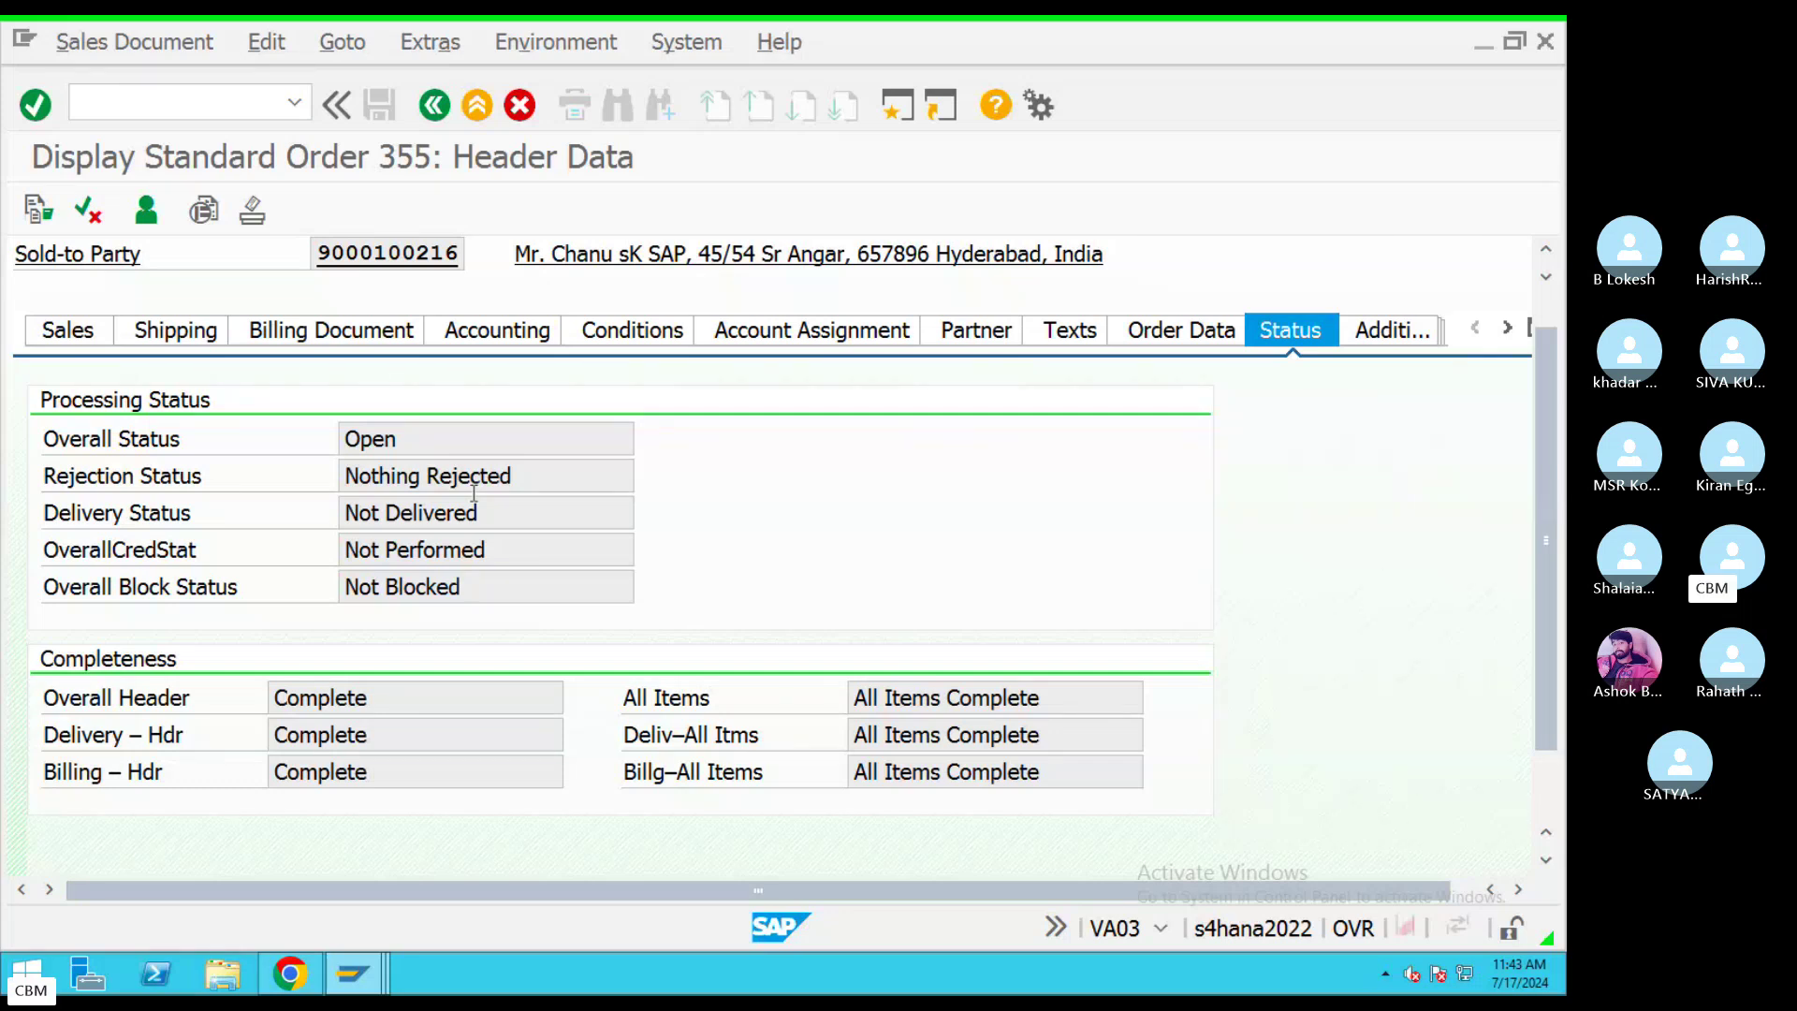
click(1373, 339)
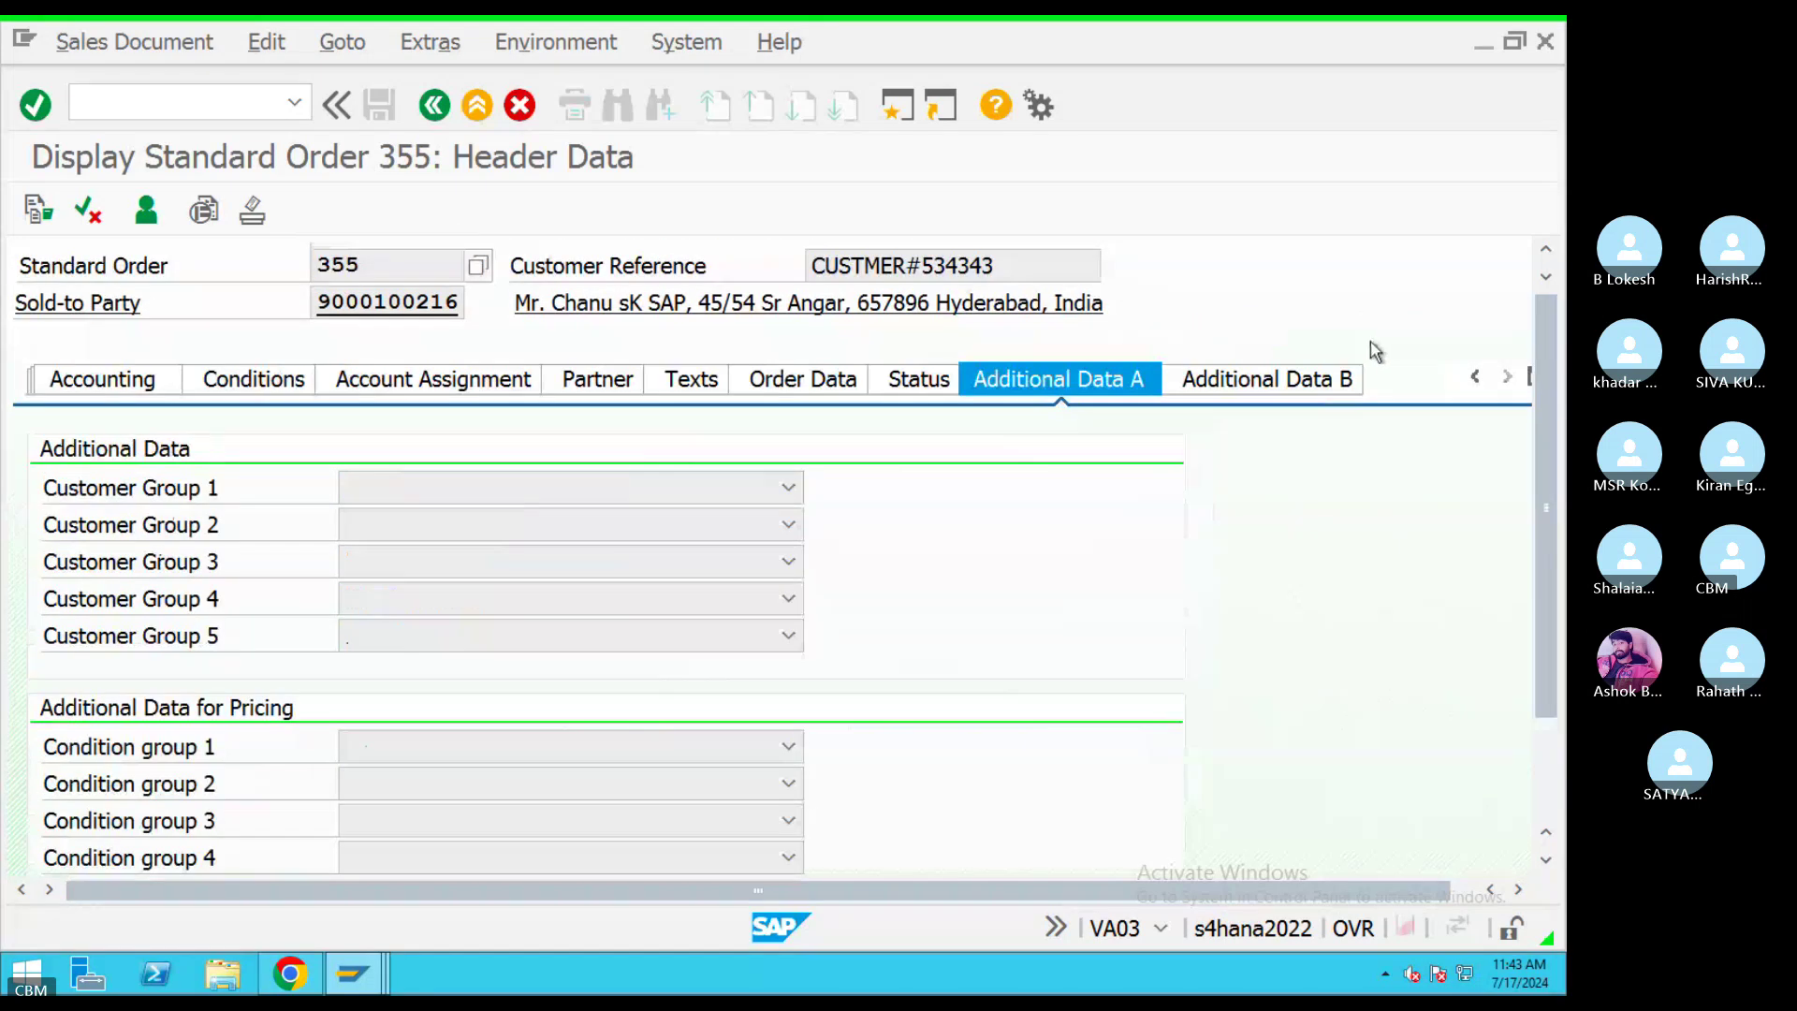
click(103, 379)
Leave the header data and return to the standard order's overview.
click(337, 43)
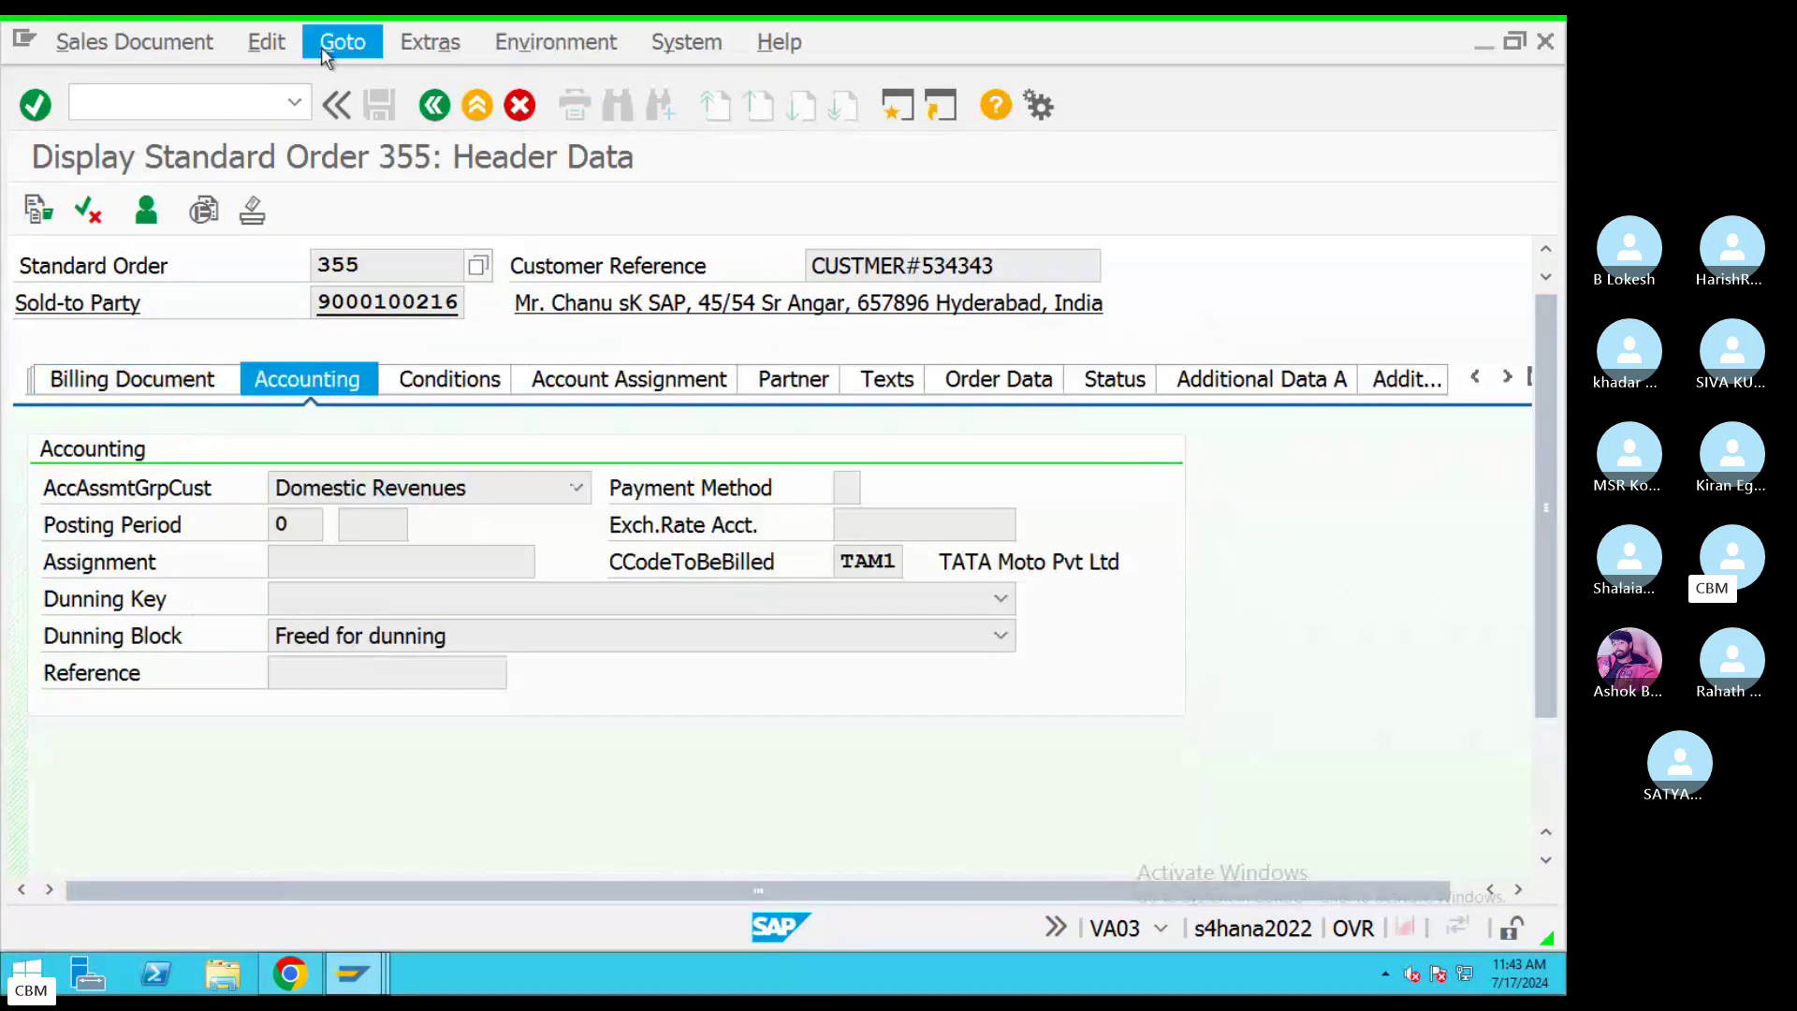
mouse_move(270, 47)
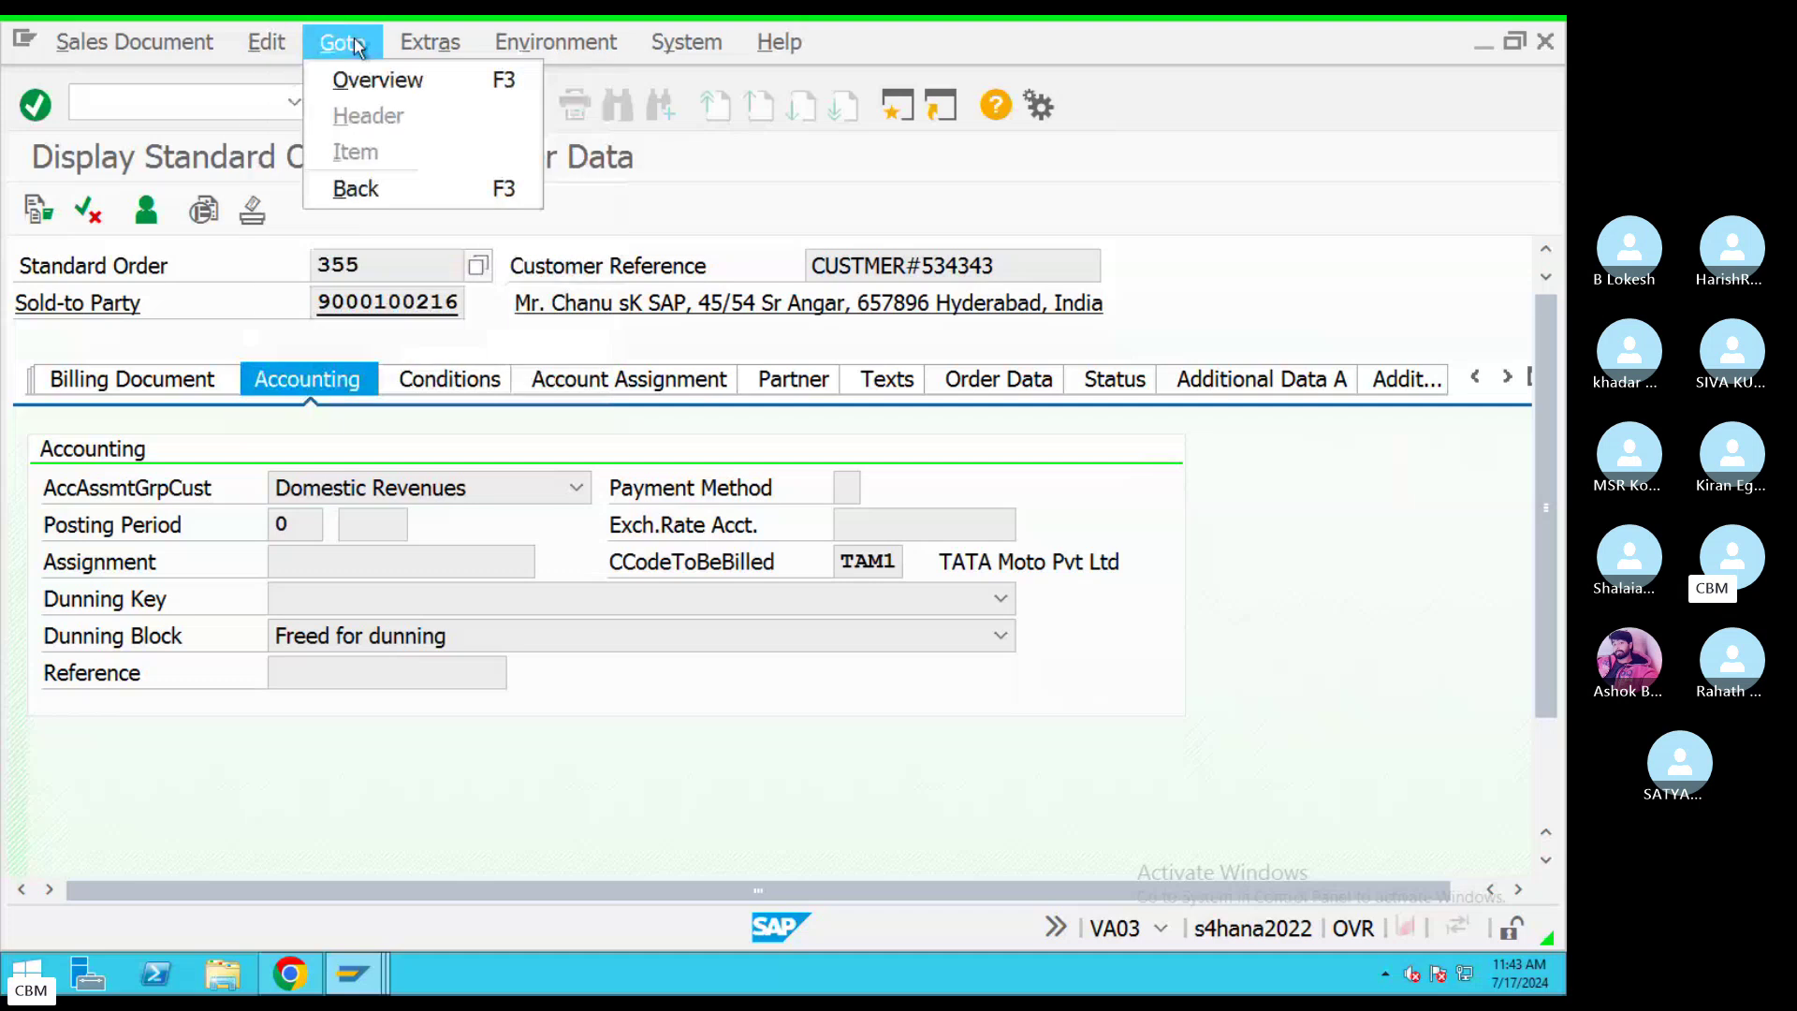
mouse_move(429, 47)
mouse_move(515, 47)
mouse_move(342, 43)
click(356, 189)
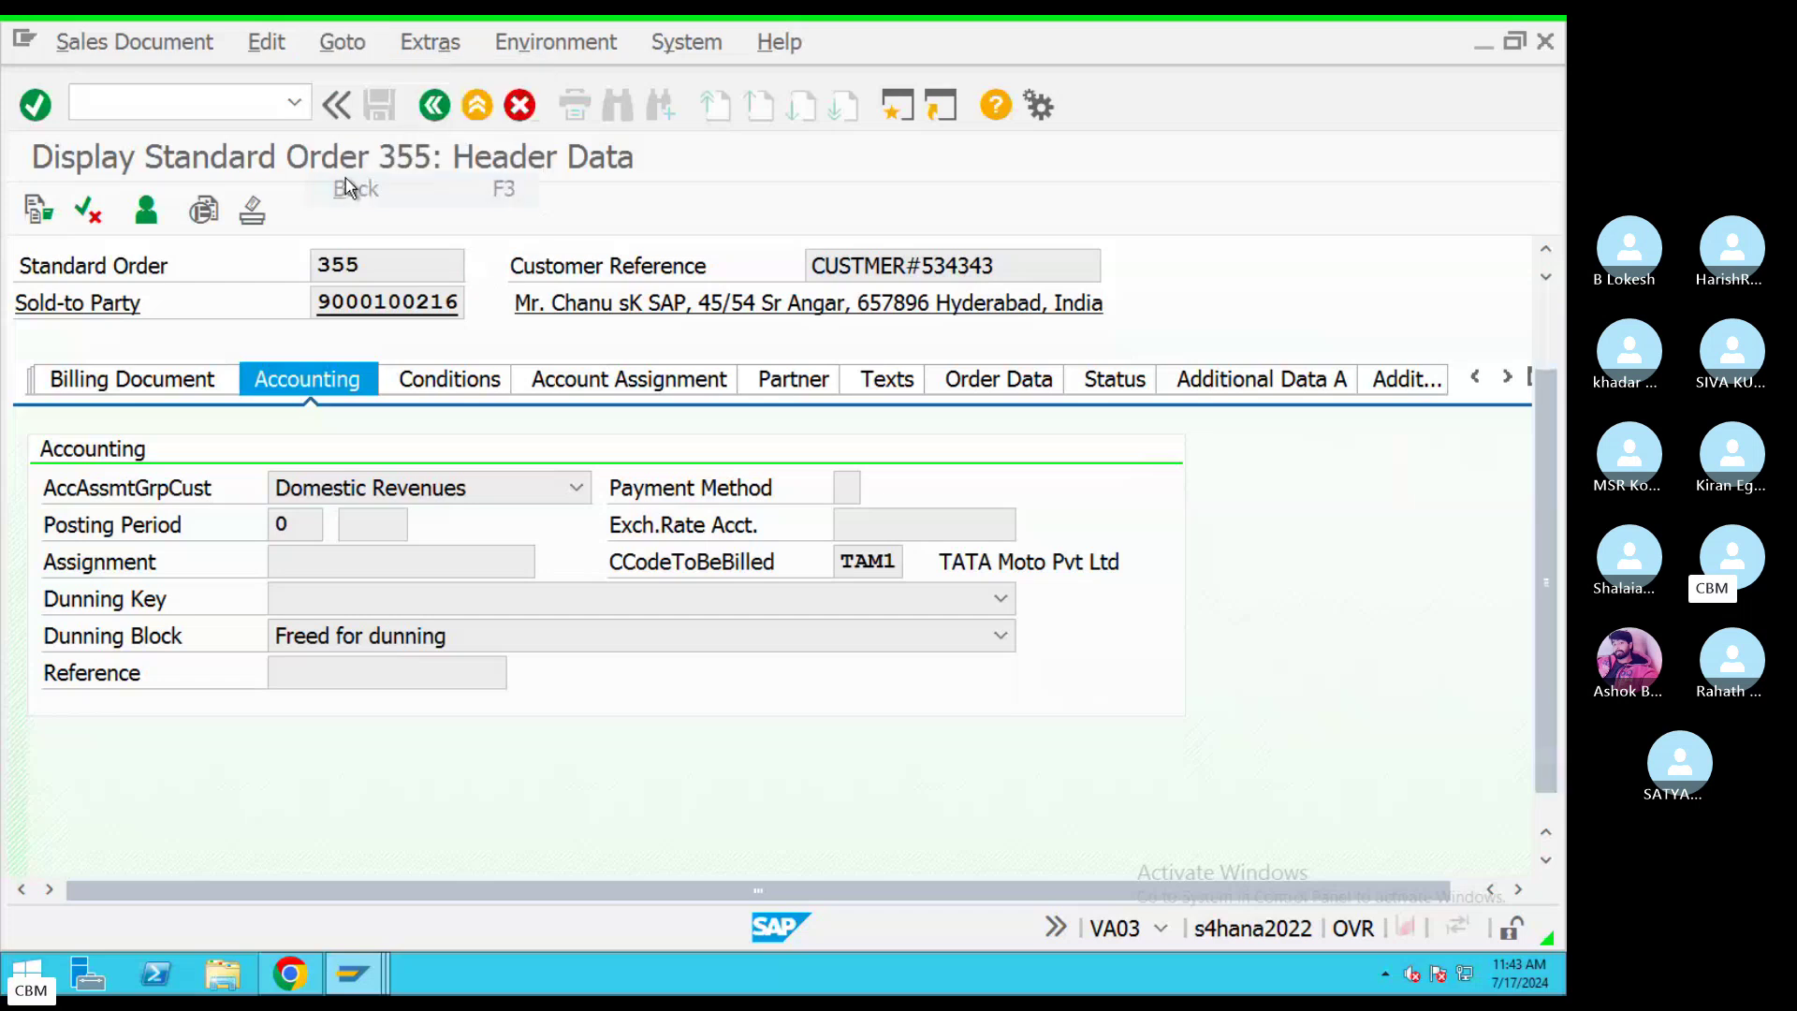
Look through the item-level views the order offers, including the additional functions, and review the overview's party and reference fields.
click(319, 46)
mouse_move(459, 152)
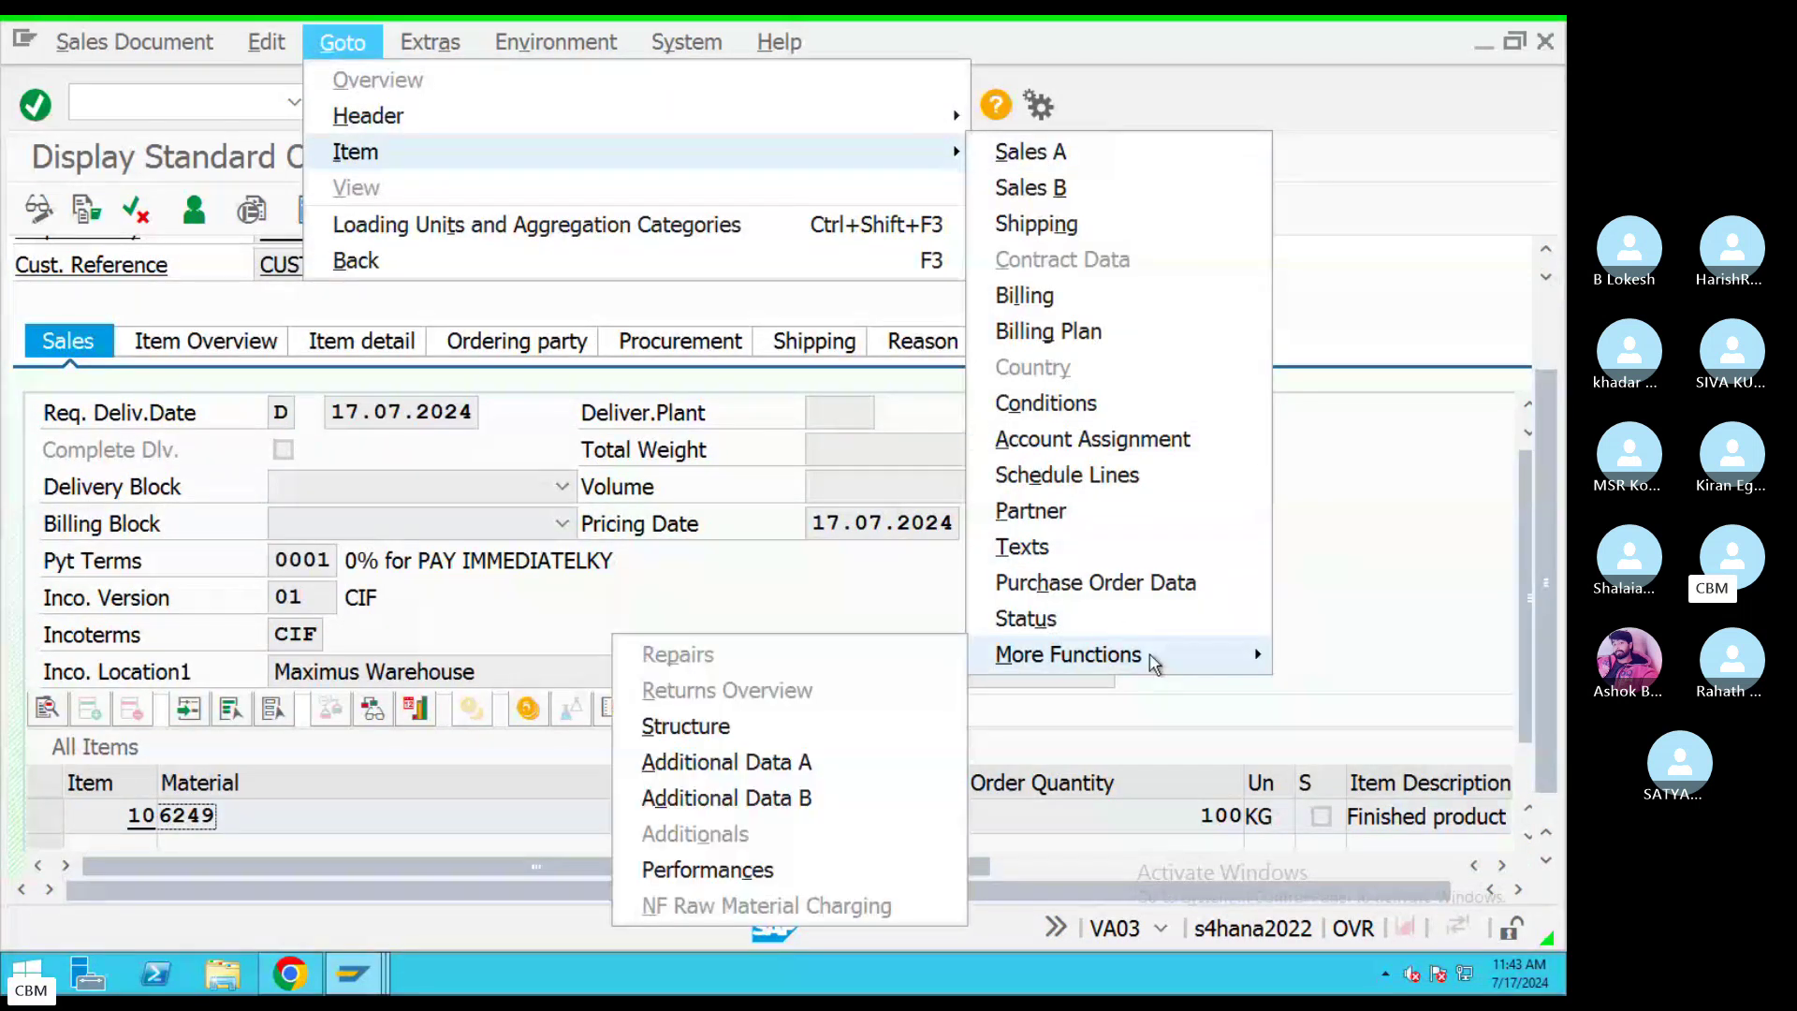
click(1364, 258)
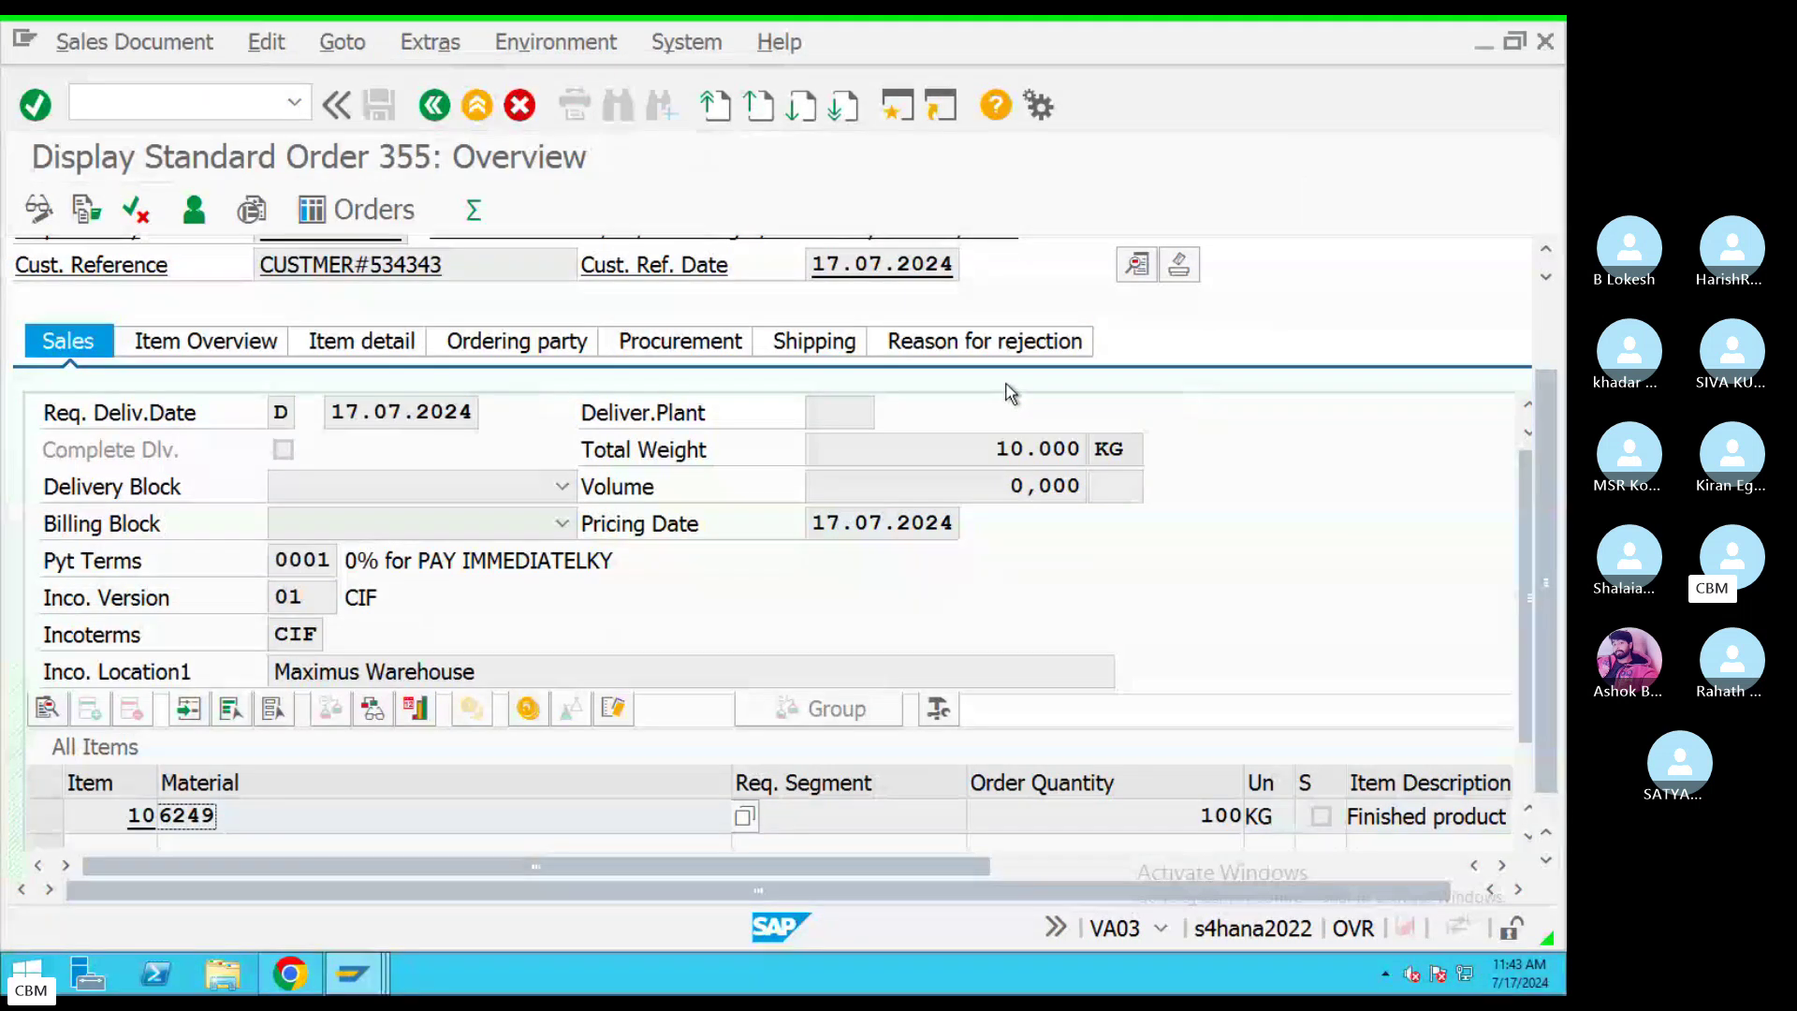
scroll(1008, 389, down, 1)
scroll(1008, 384, up, 2)
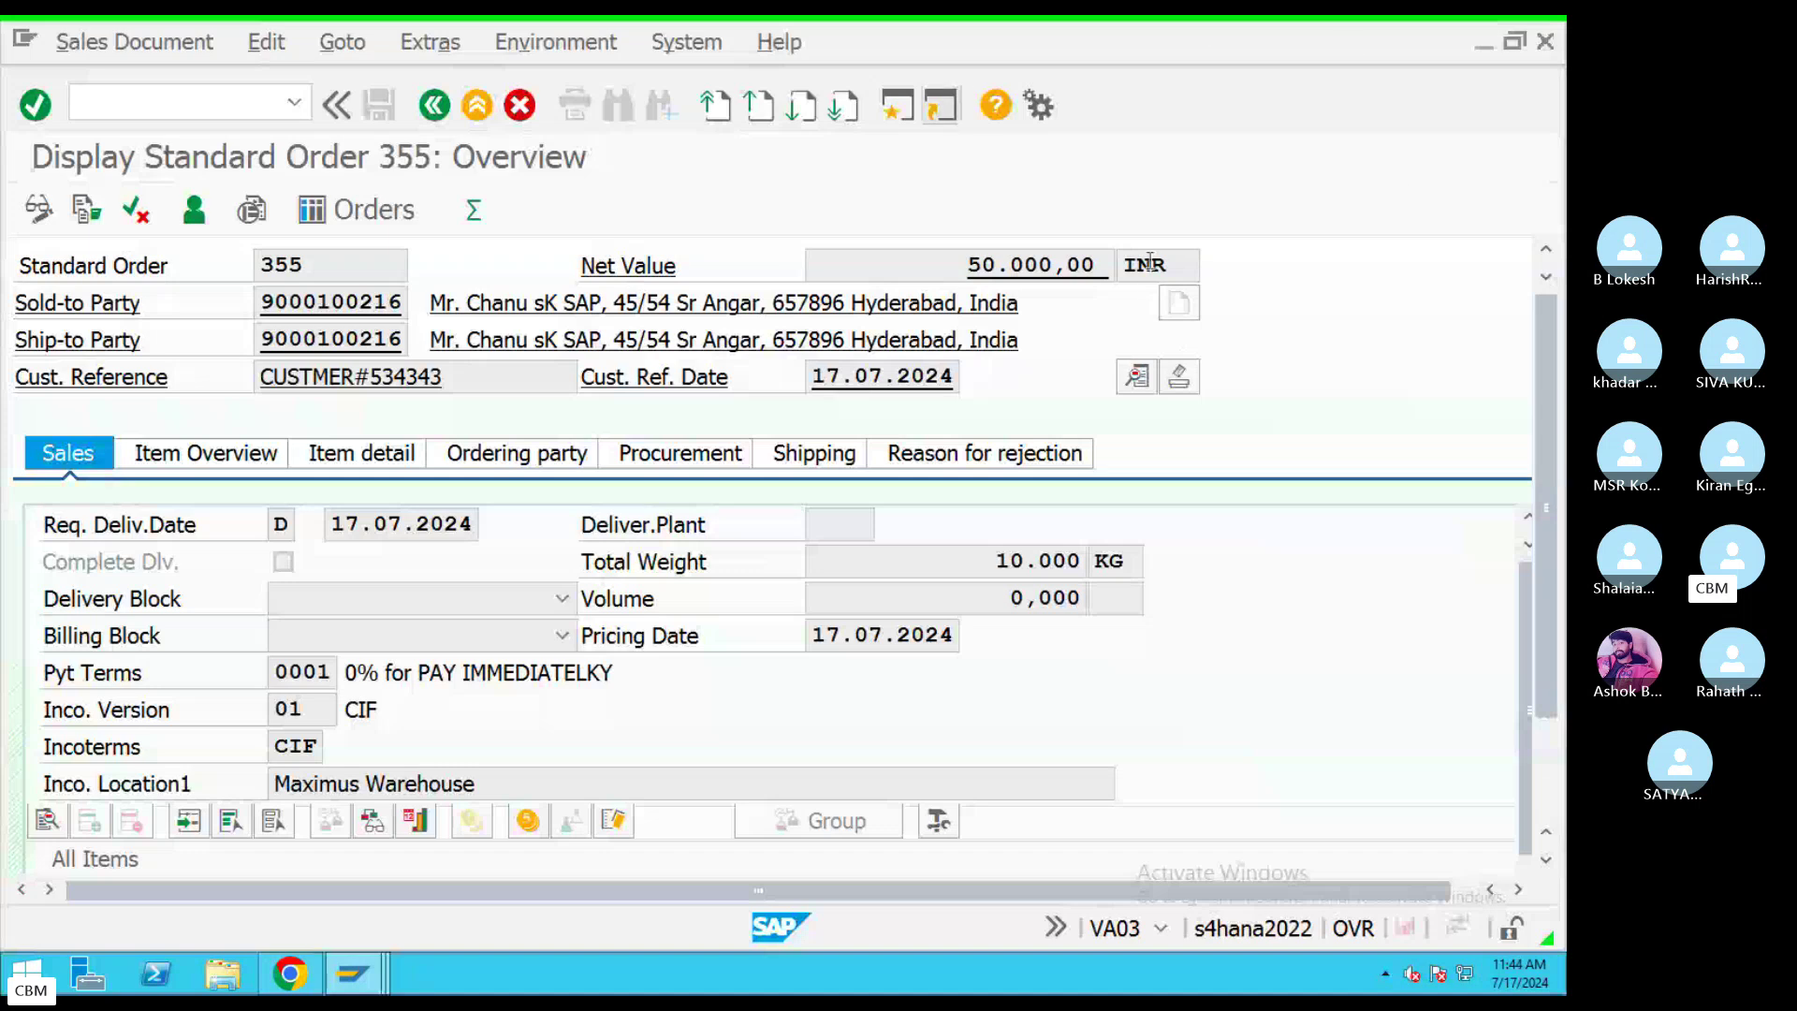
Switch to the TextEdit notes and add the heading "Inputs", underlined with "====", below the Sales Order line.
key(ctrl+Left)
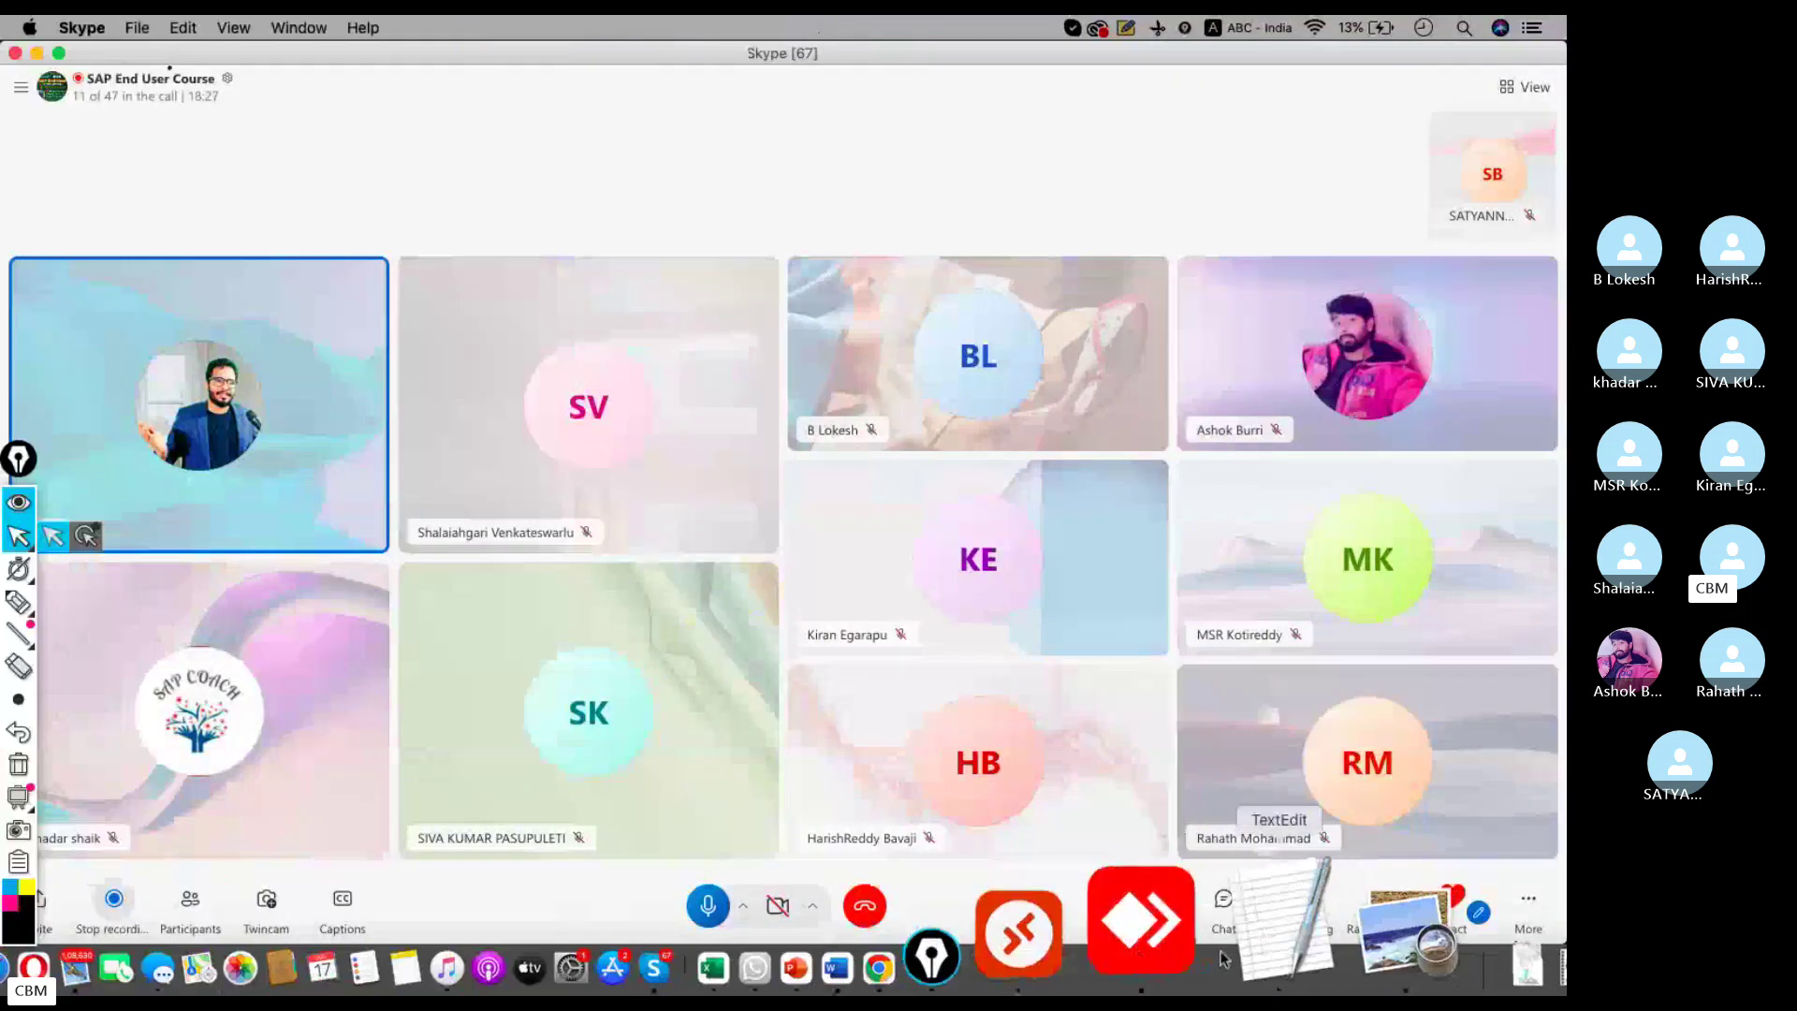
click(1232, 959)
click(813, 581)
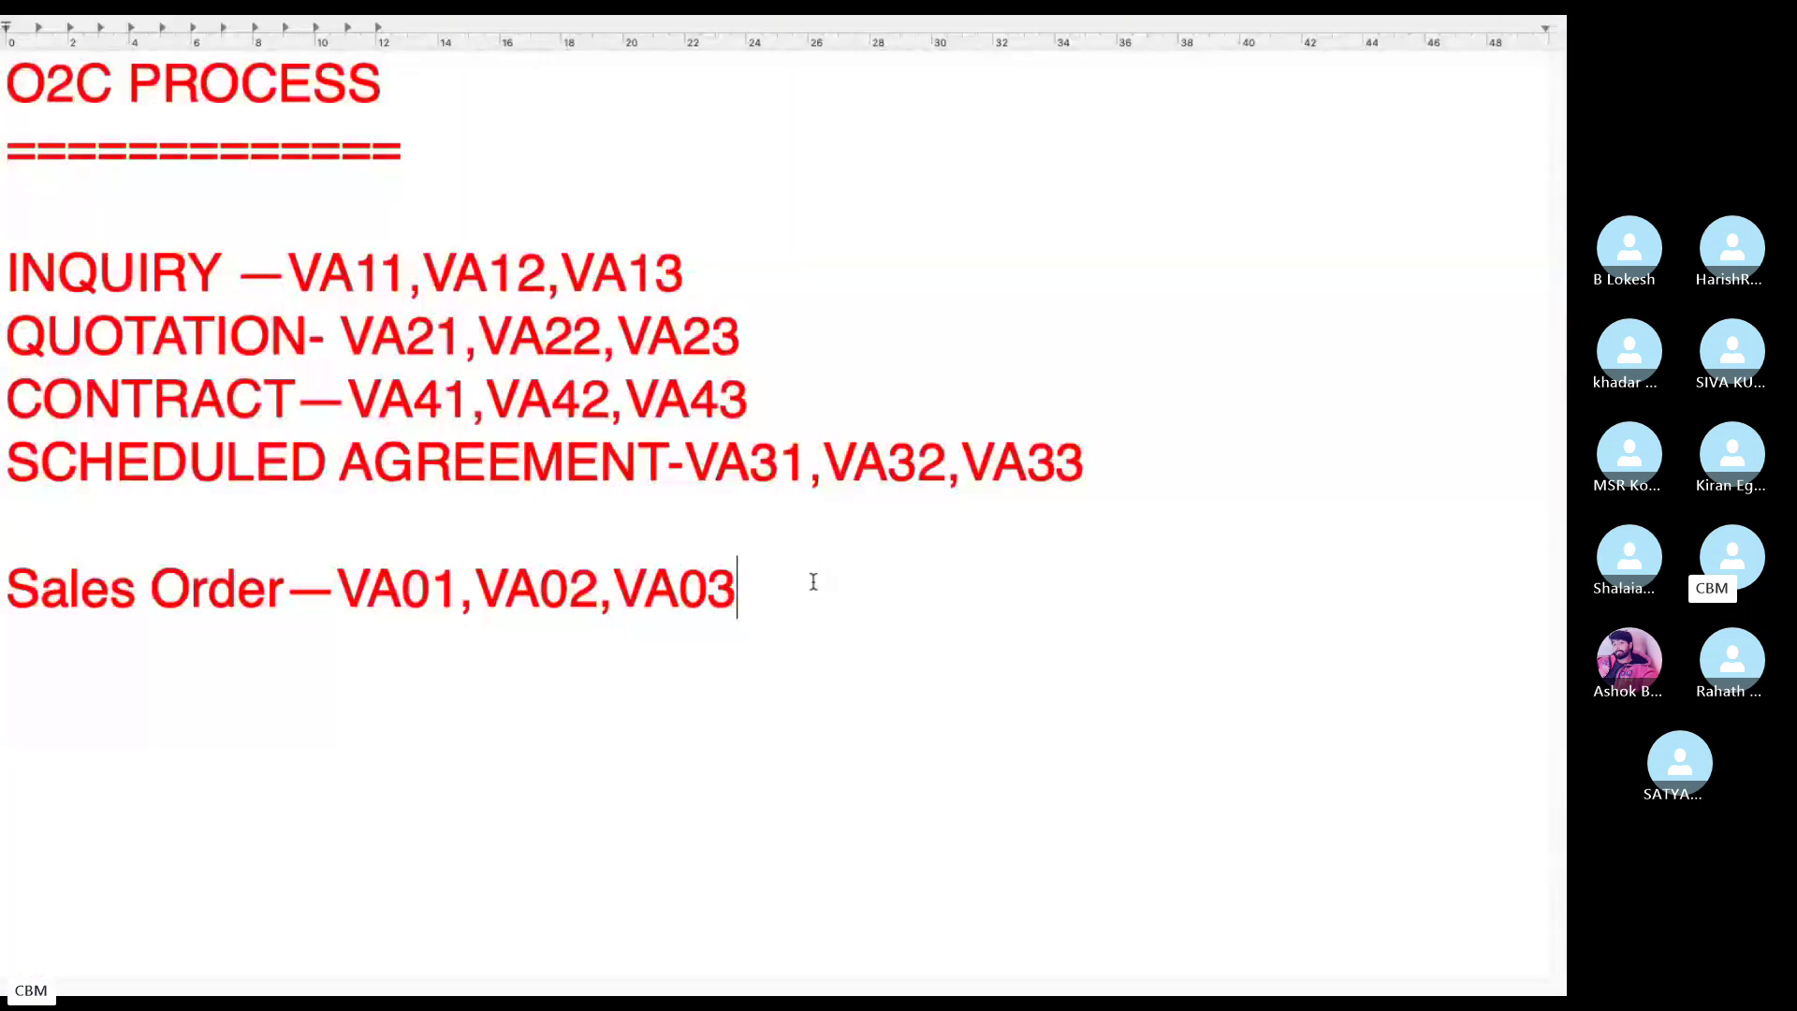
key(Return)
key(Return)
text(Inputs)
key(Return)
text(====)
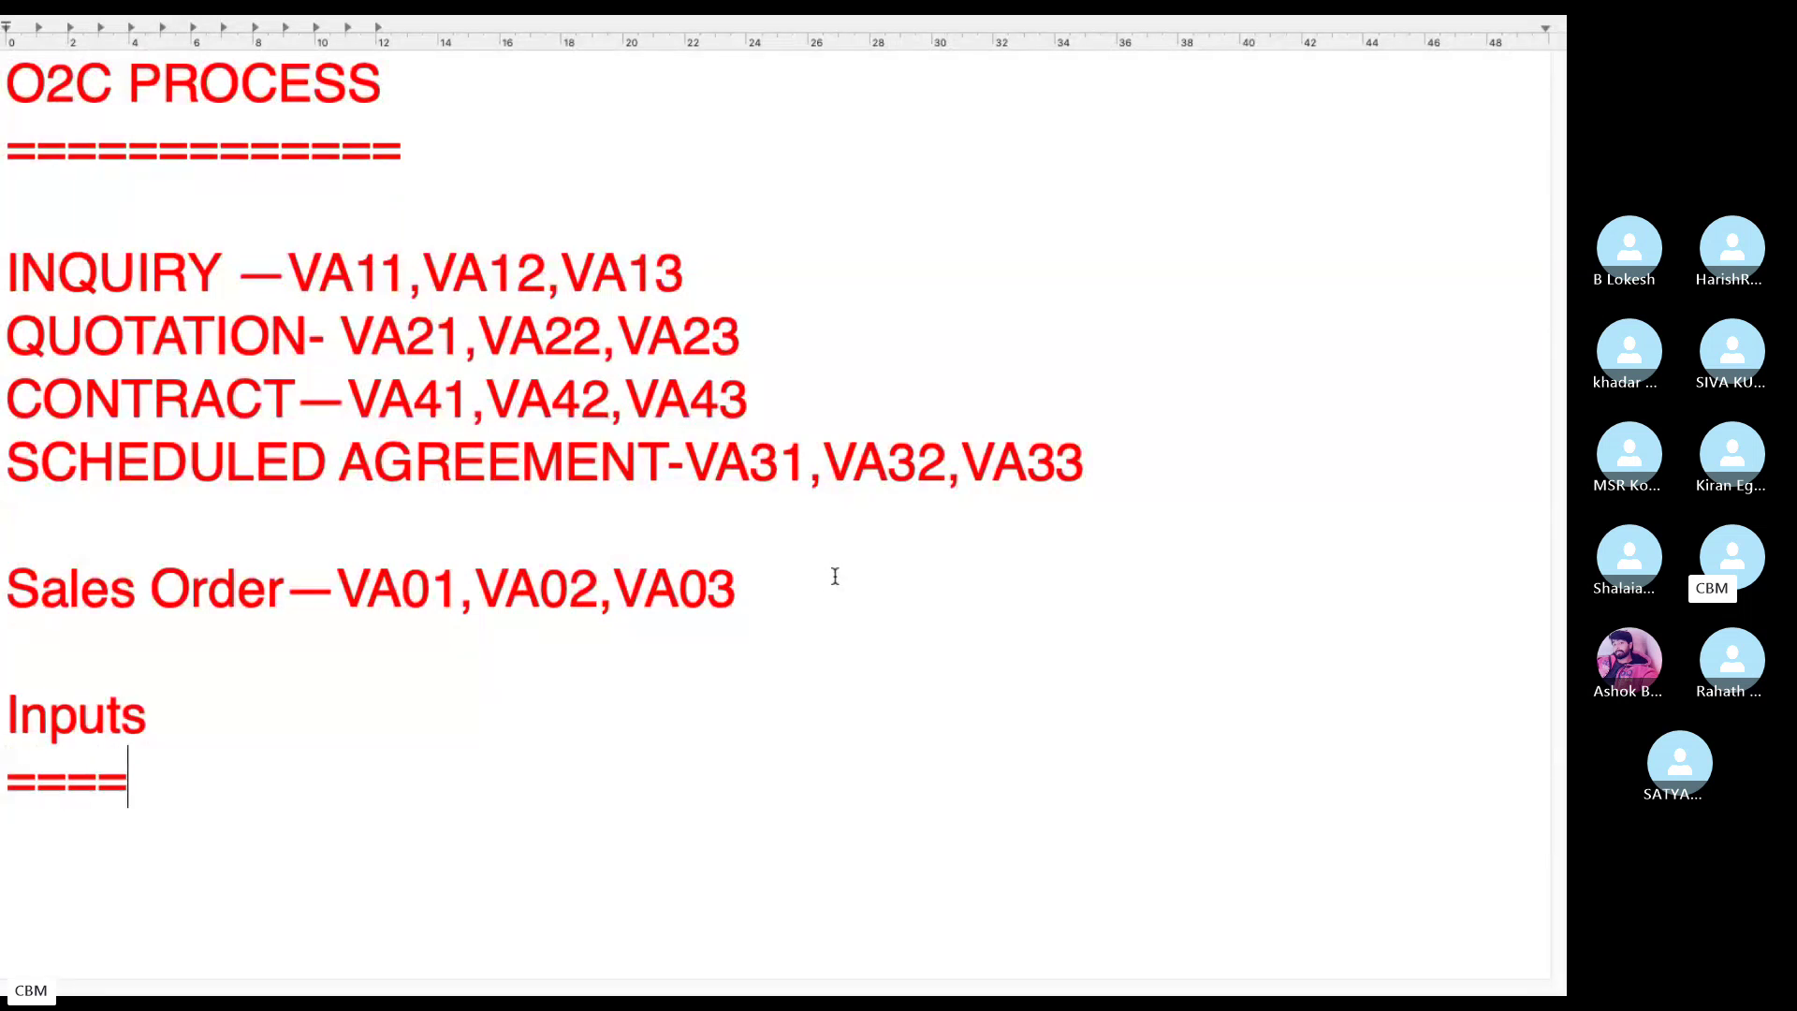
Add "Sold to Party" as the first entry under the Inputs heading.
key(Return)
text(C)
key(BackSpace)
text(Sold )
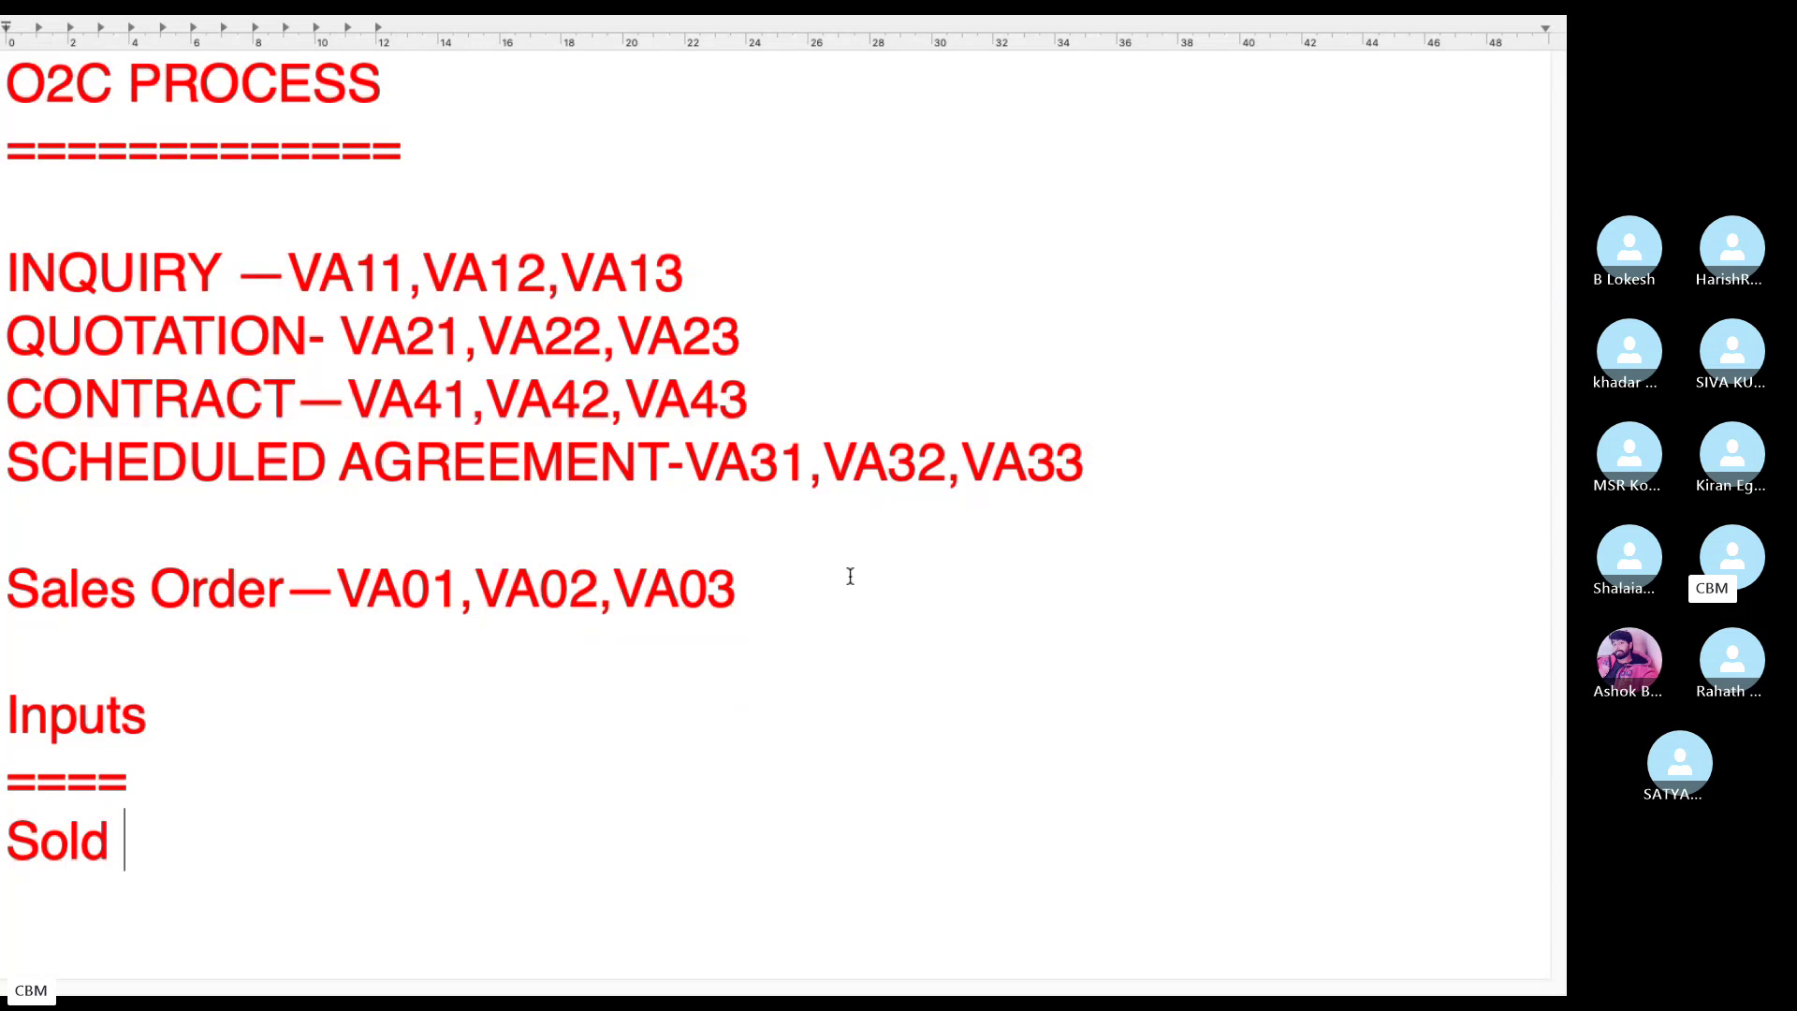
text(to pr)
key(BackSpace)
key(BackSpace)
text(P)
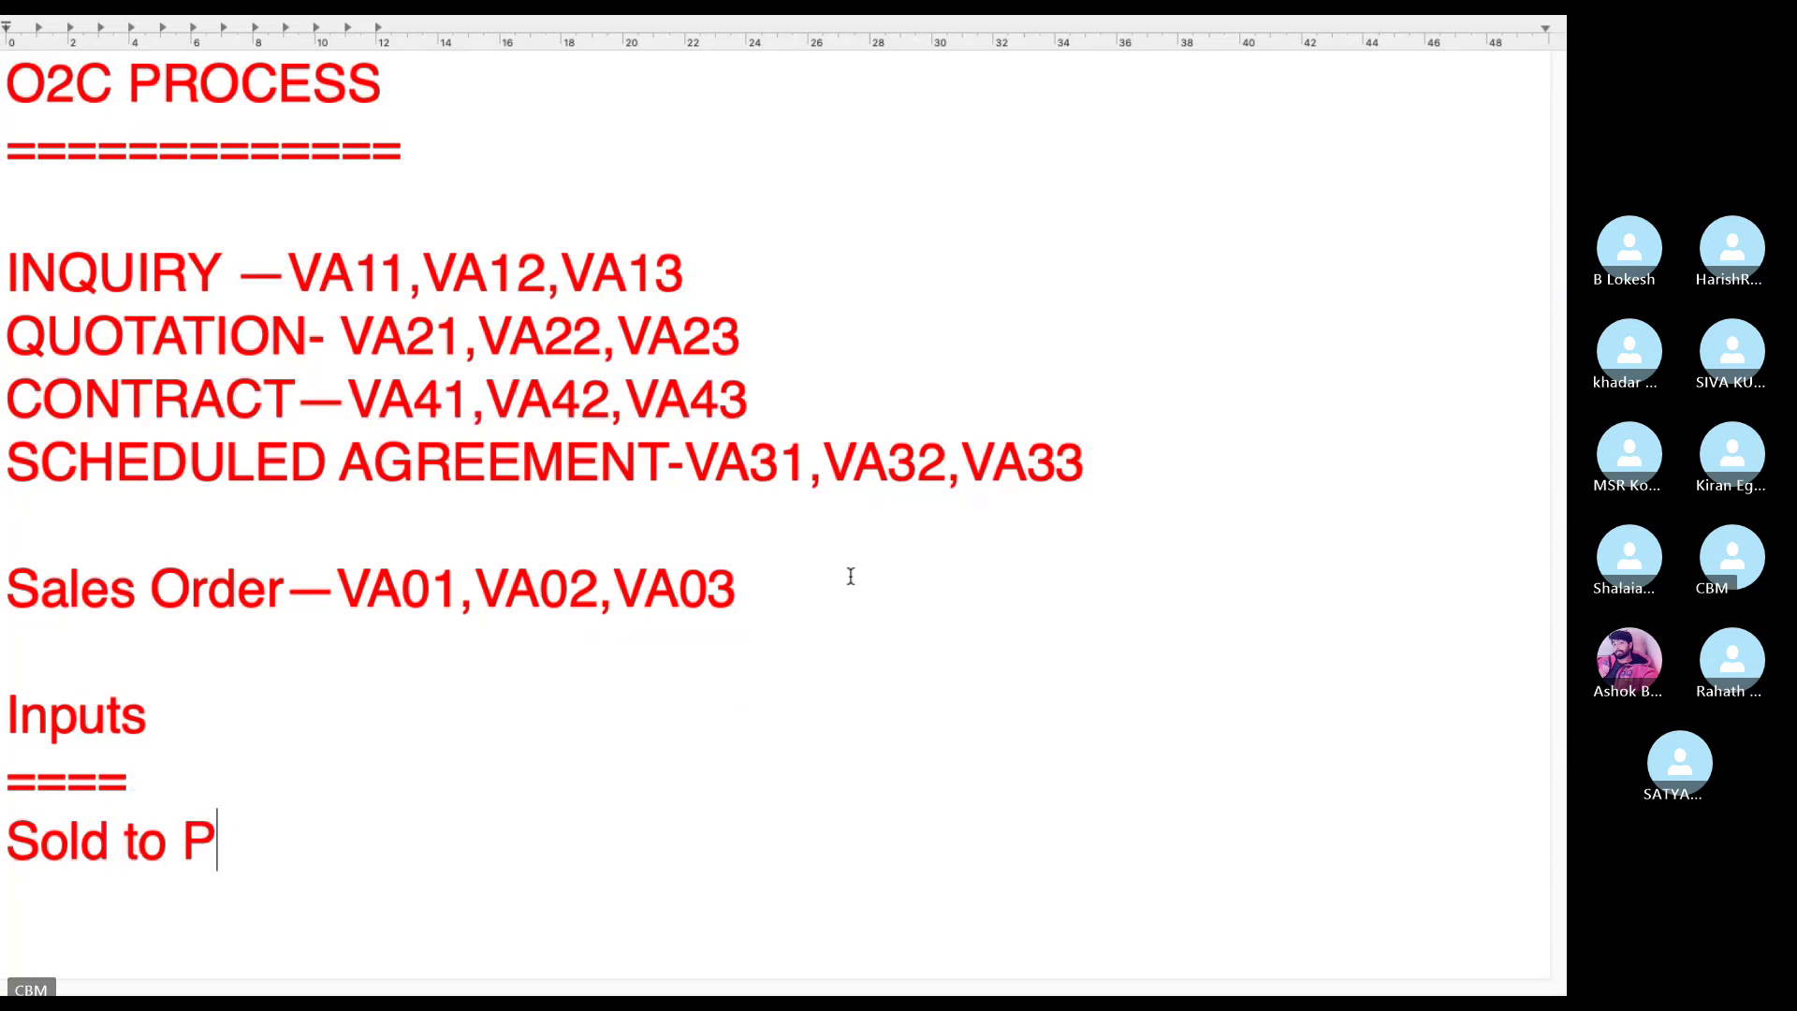
text(arty)
key(Return)
Add the entries "Ship to Party" and "Customer ref no" to the inputs list, each on its own line.
text(Sh)
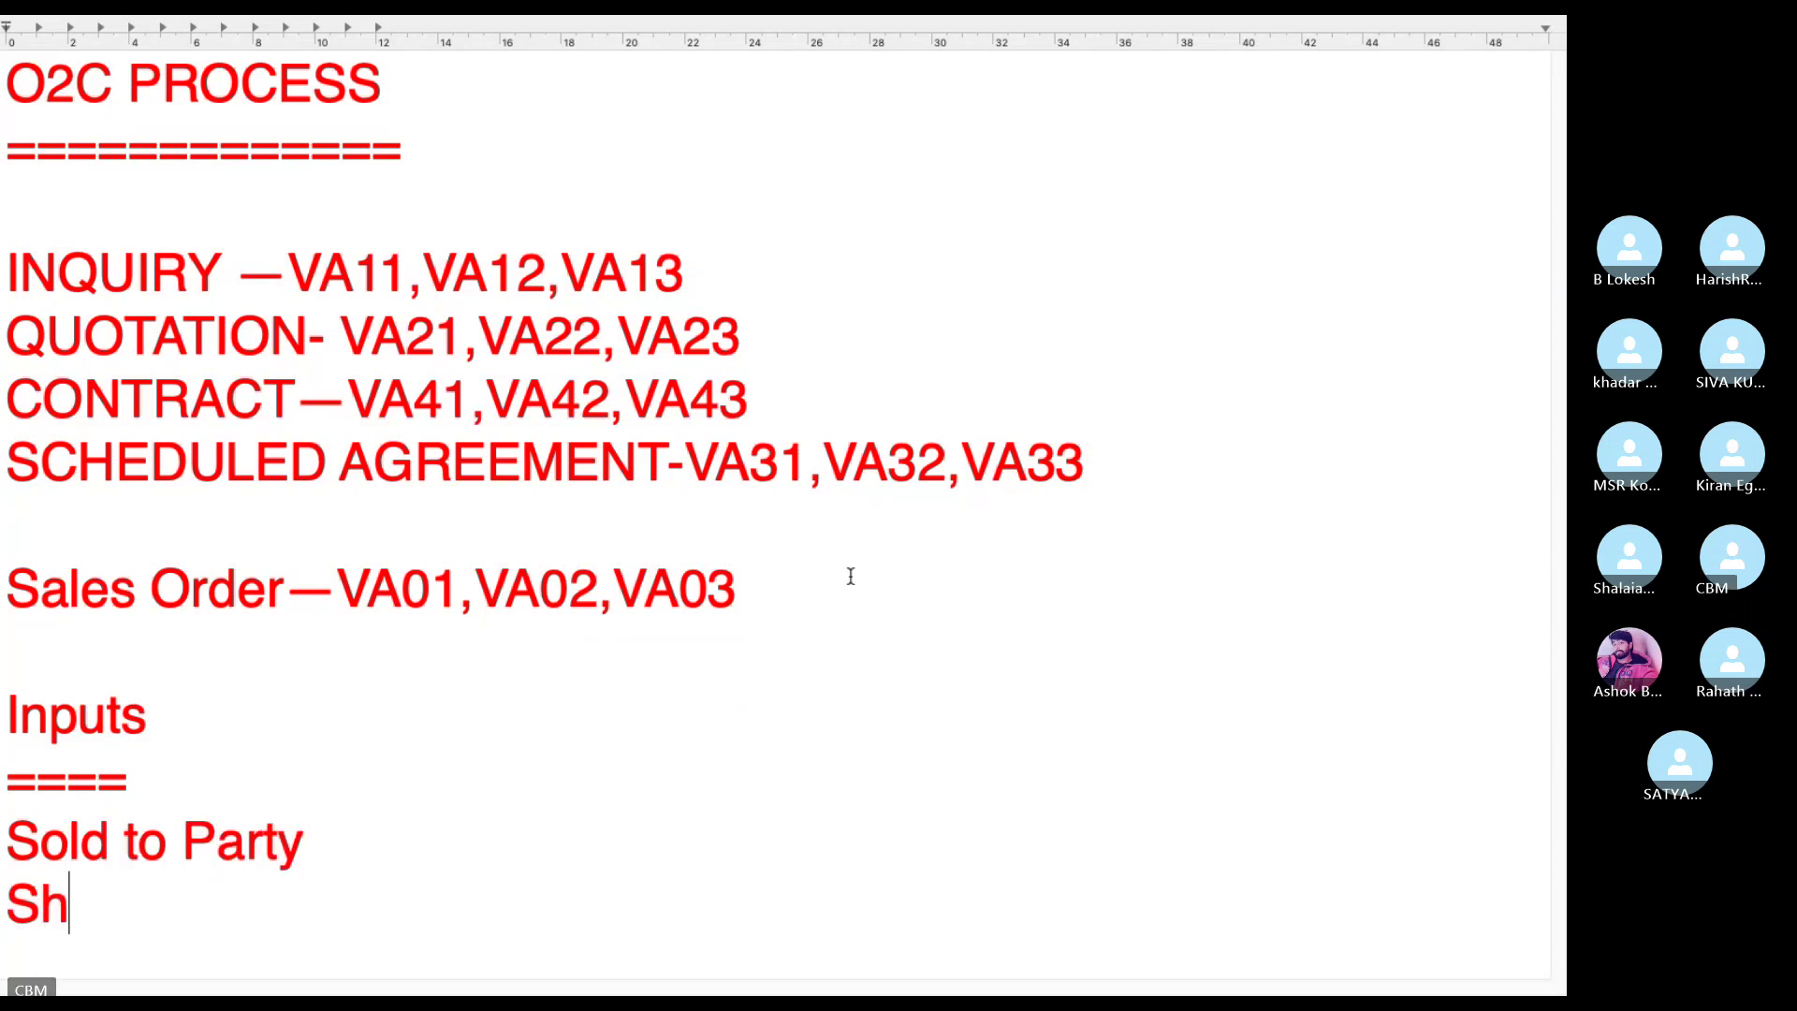
text(ip to )
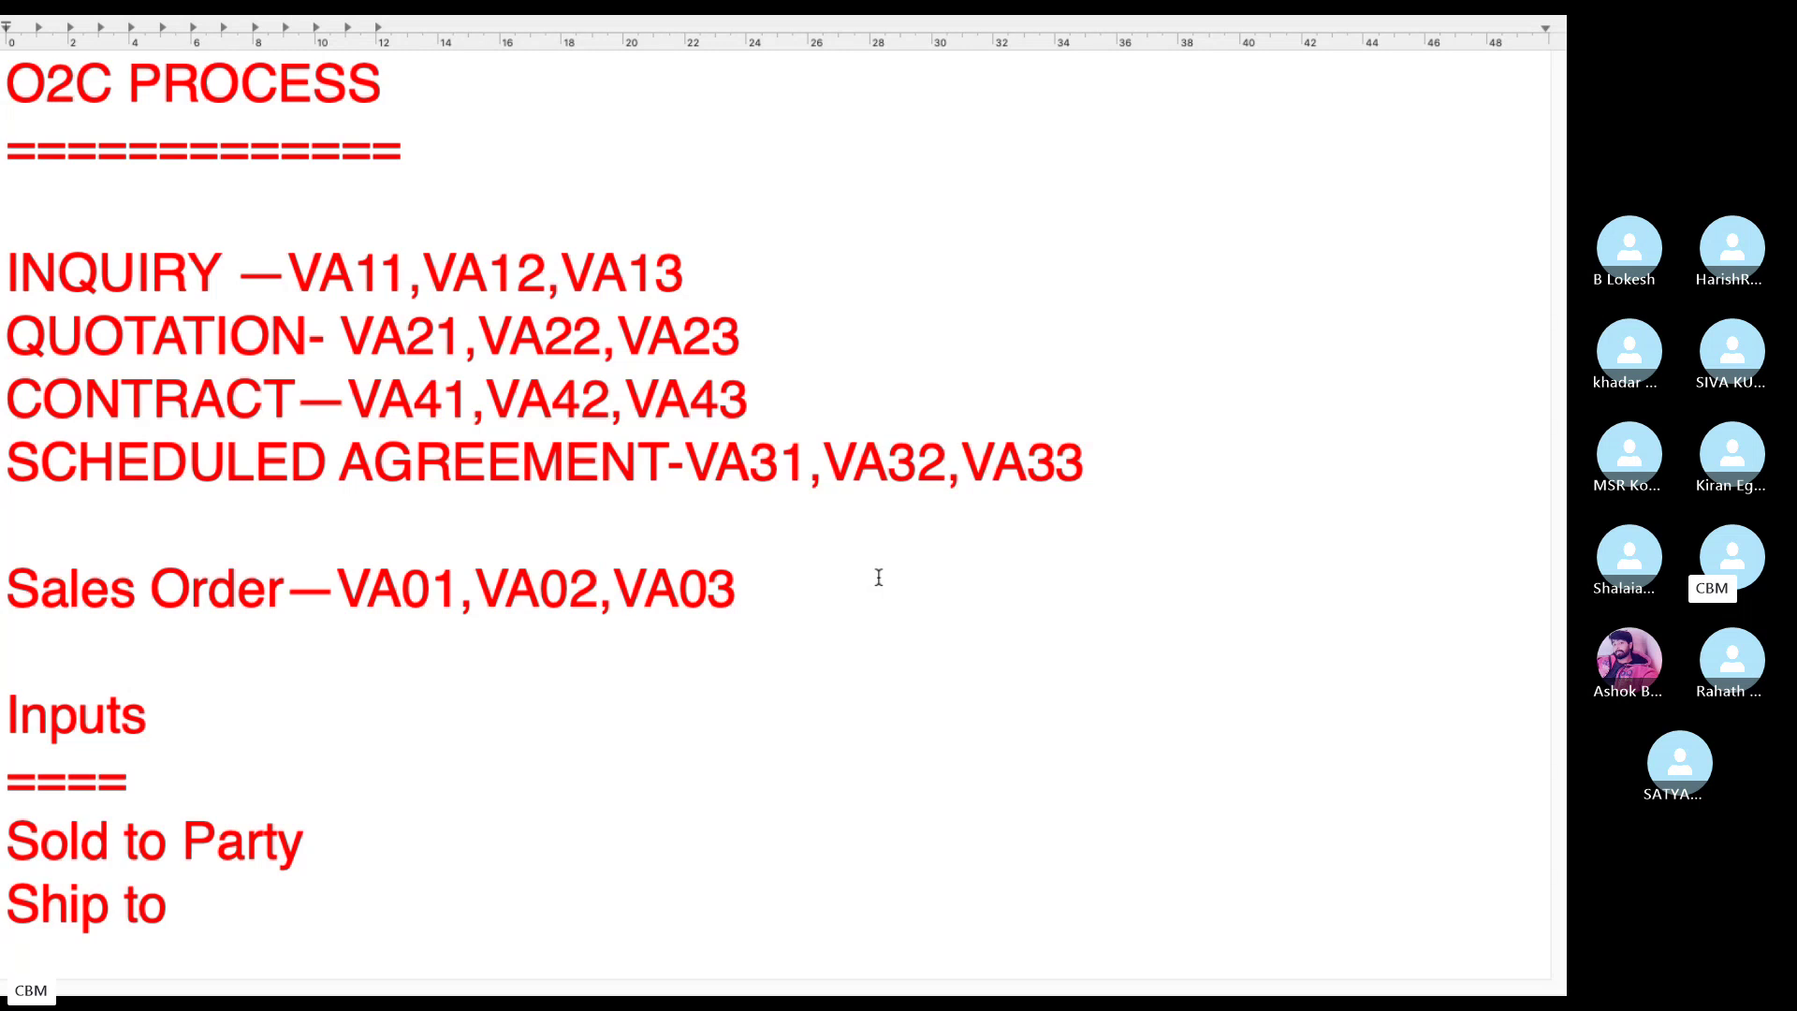
text(Party)
key(Return)
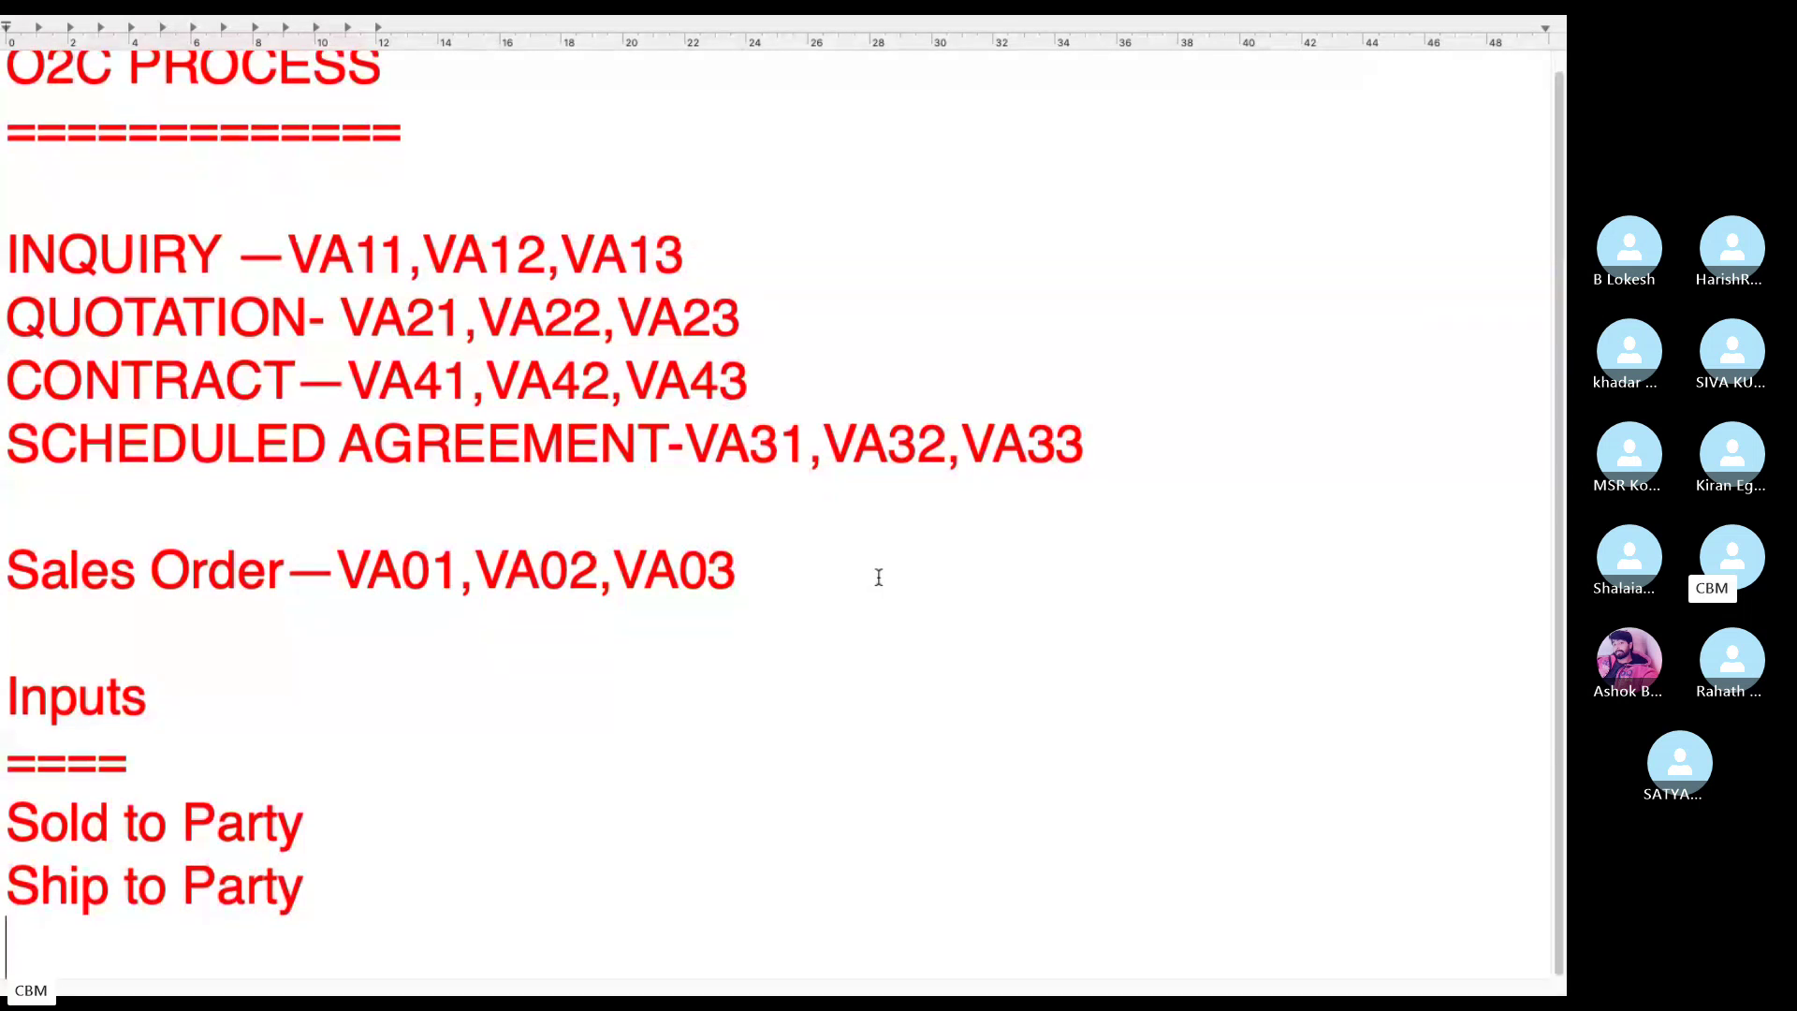
text(Customer re)
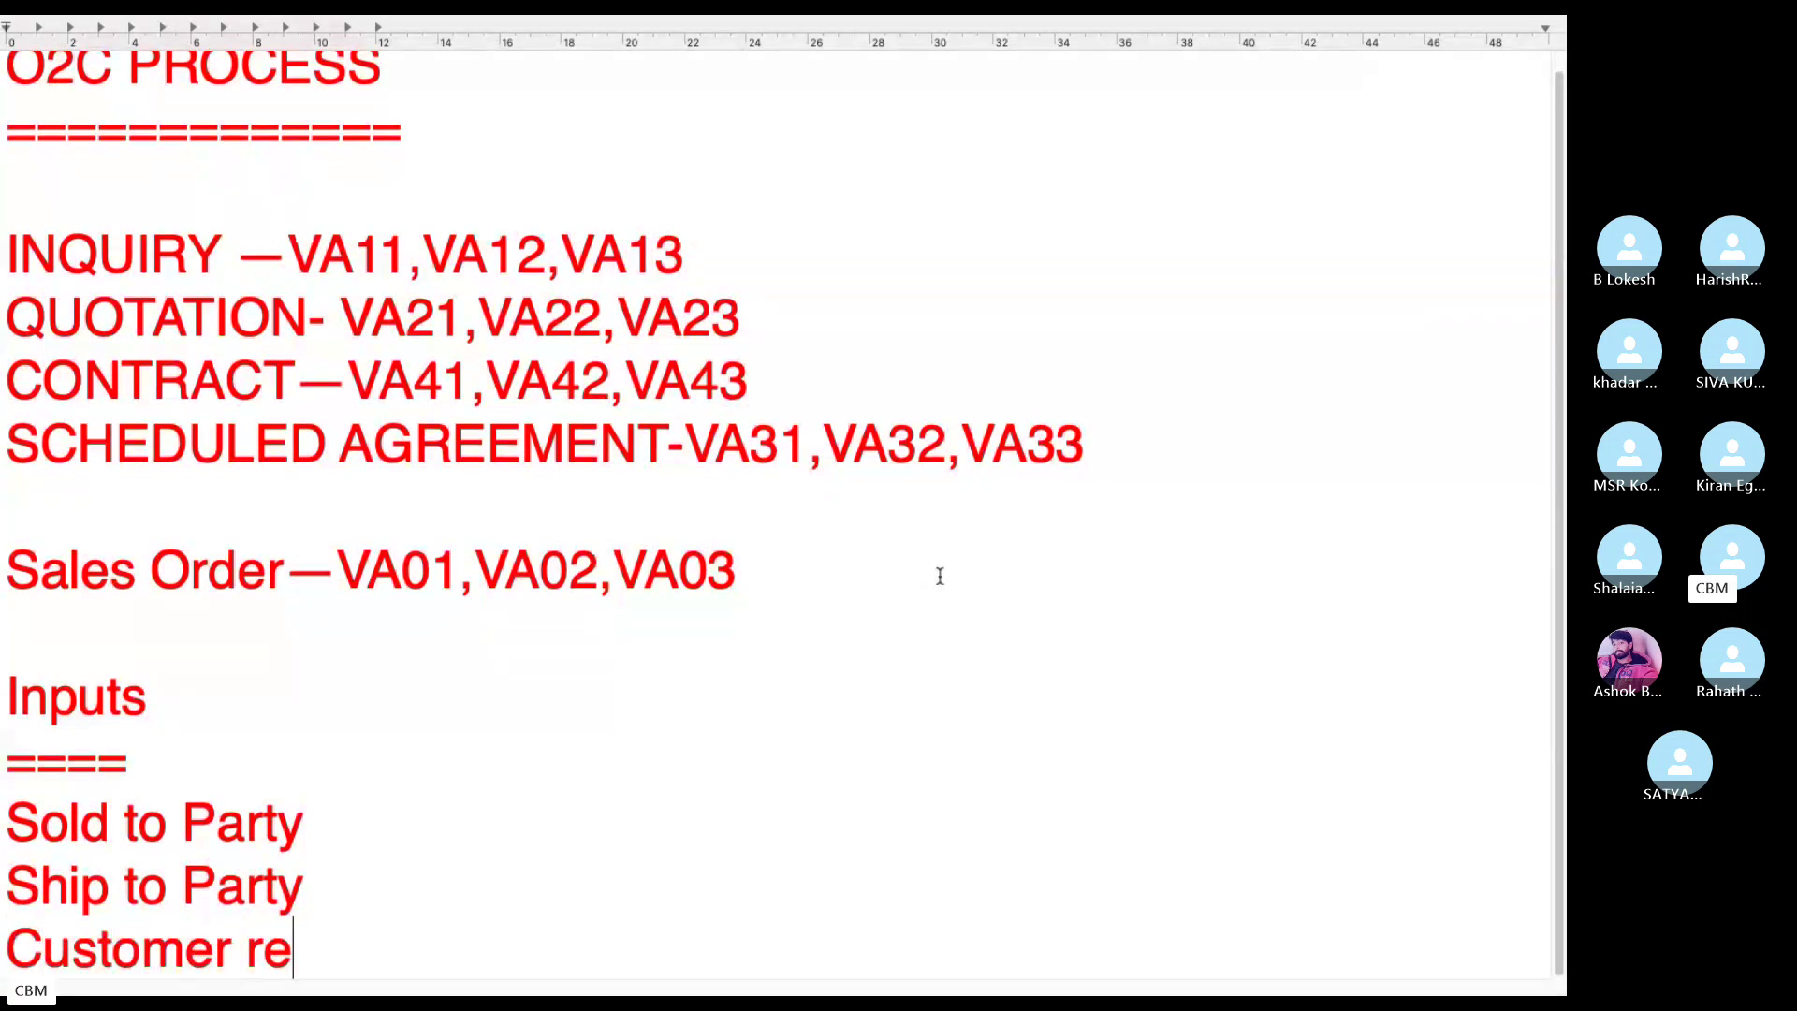
text(f no)
key(Return)
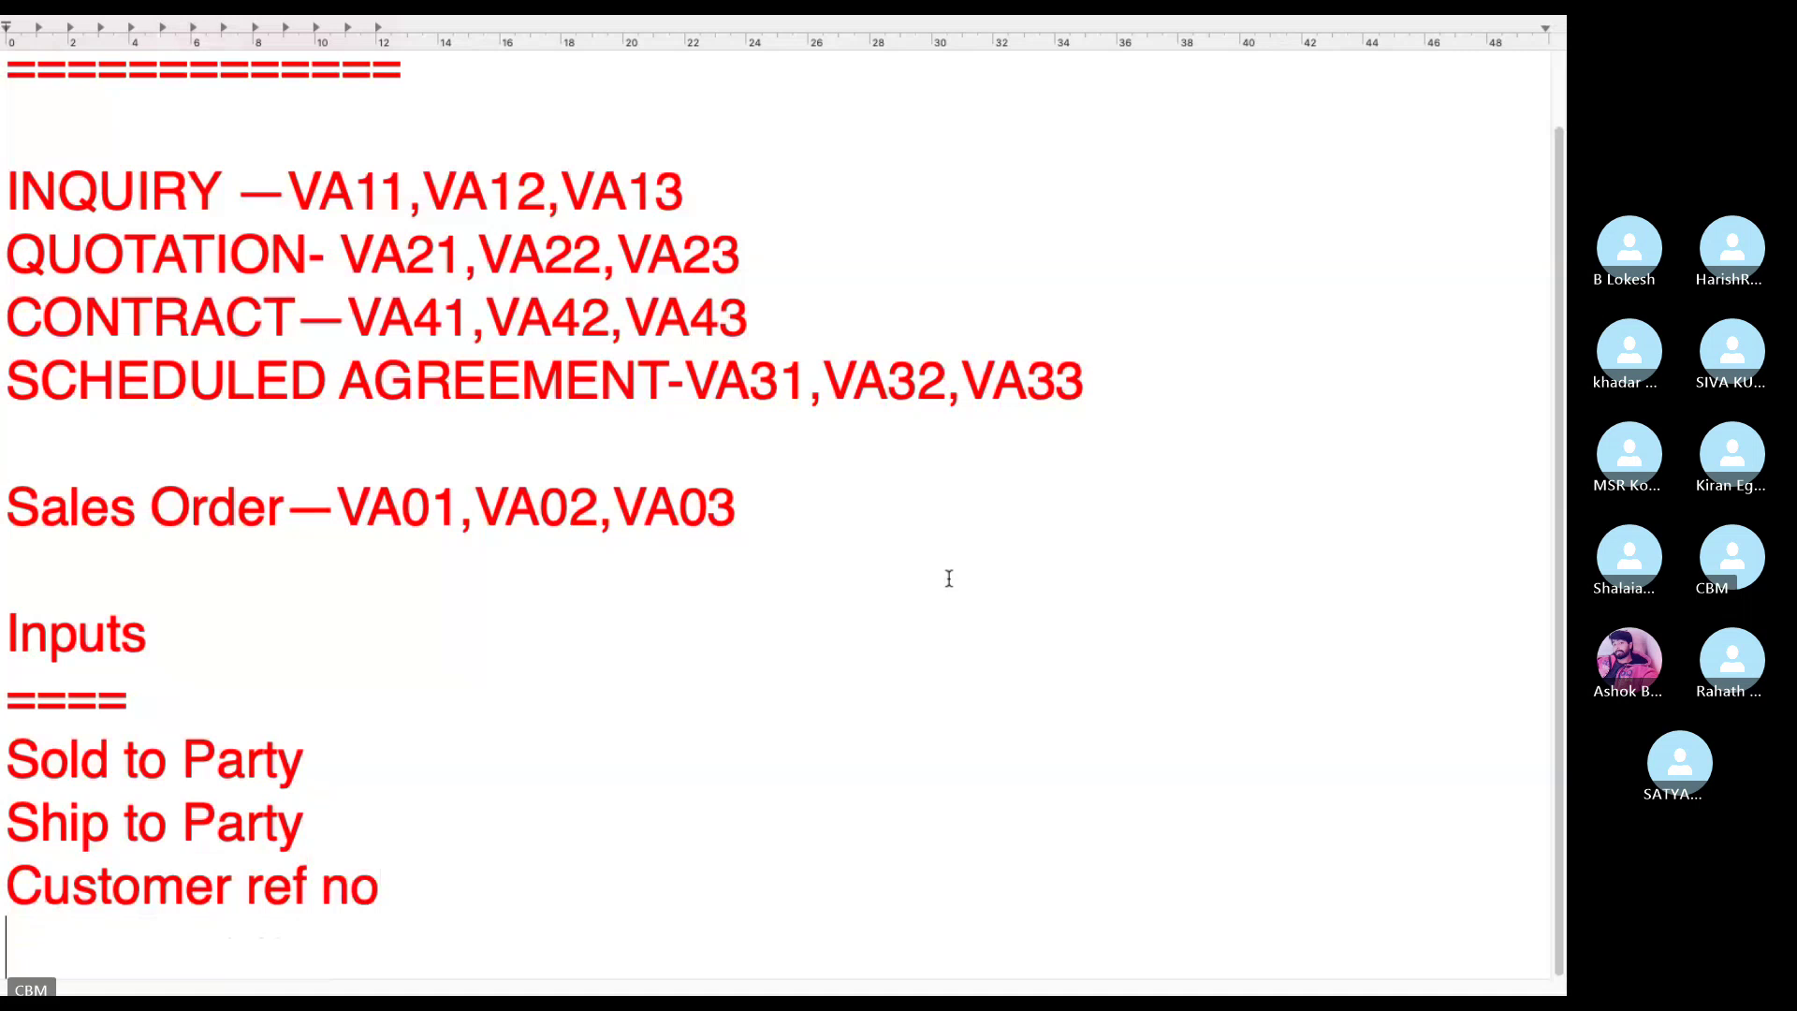
Add a "Customer date" entry below the customer reference number.
text(Customer Re)
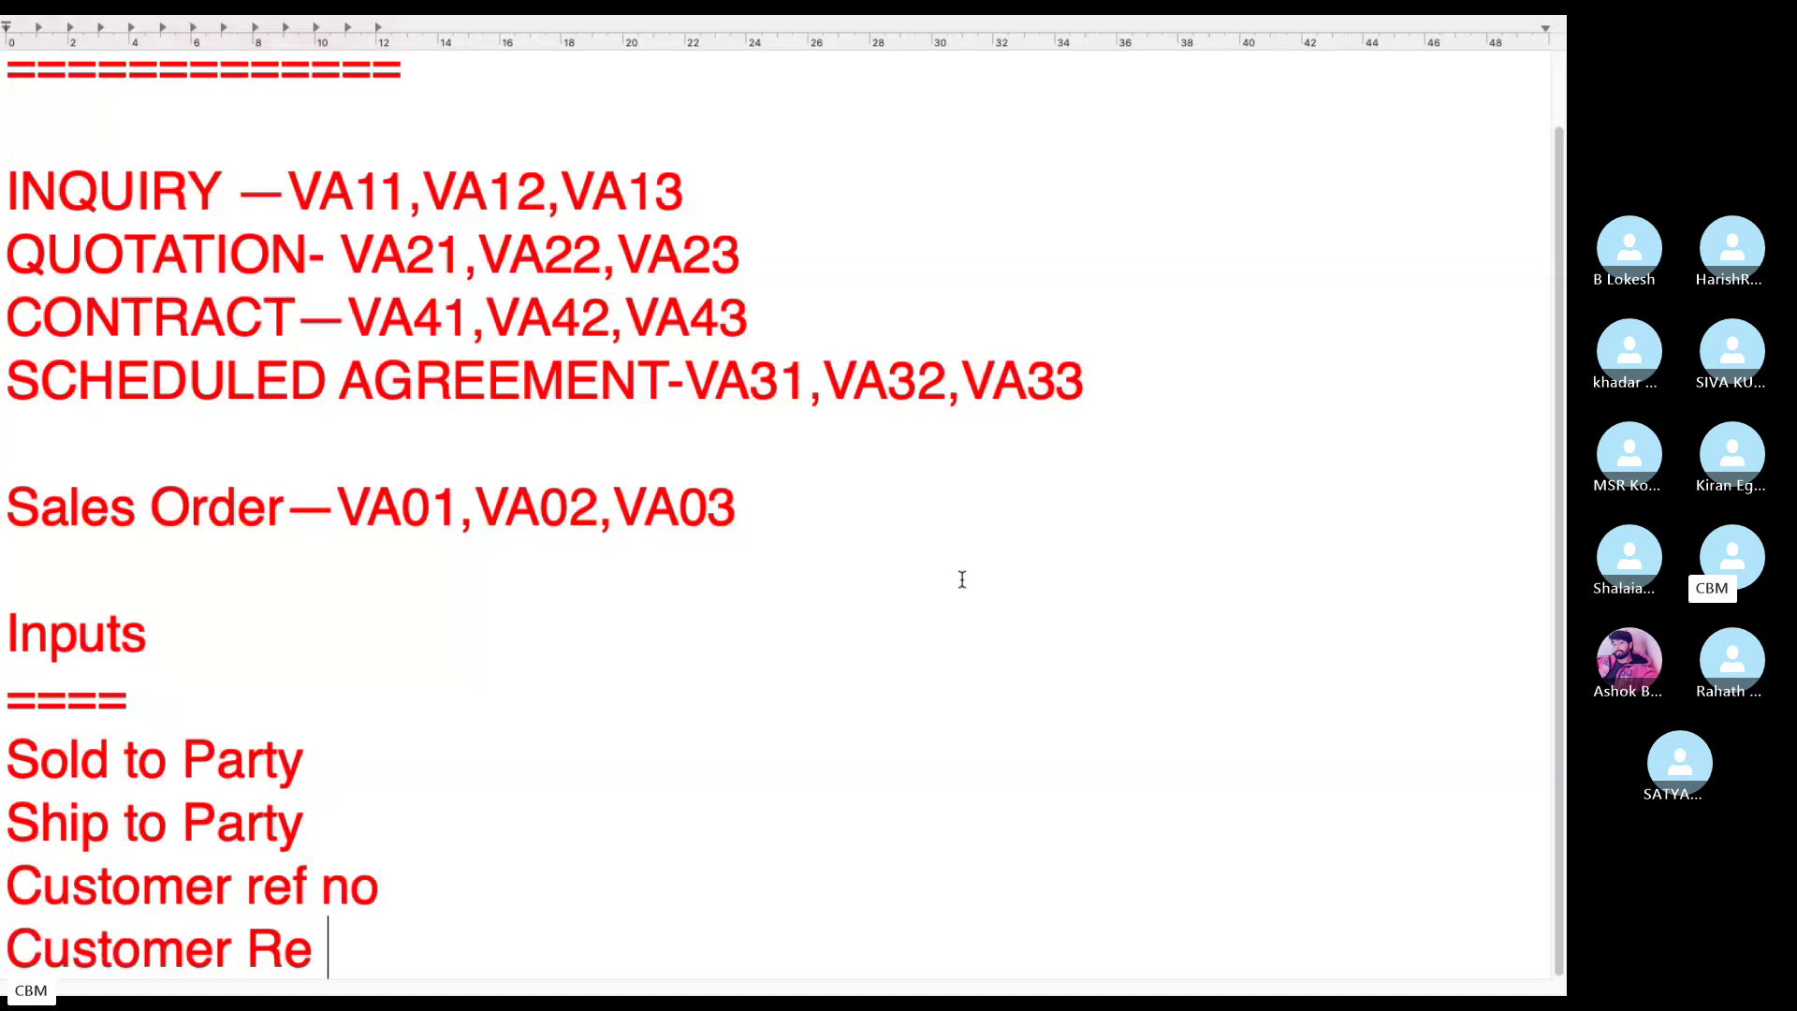
key(BackSpace)
key(BackSpace)
key(BackSpace)
text(date)
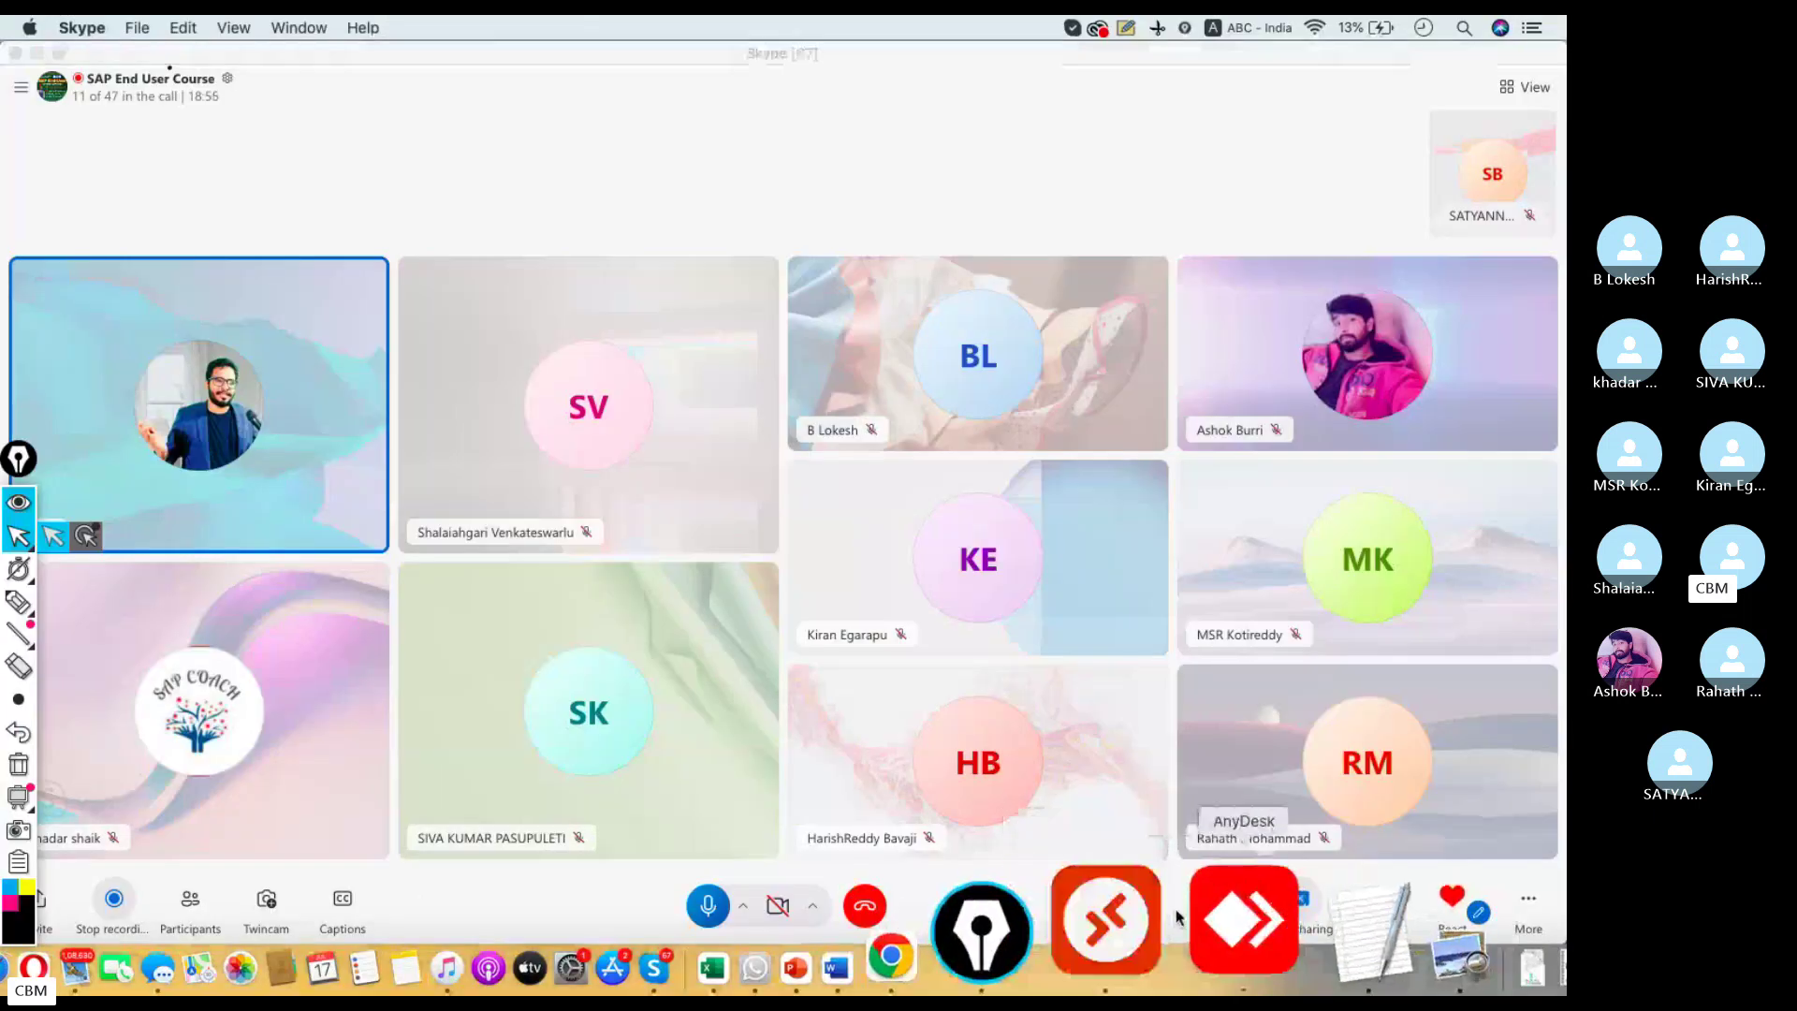
Switch to the SAP session and check the label of the customer reference date field in the order overview.
click(1100, 931)
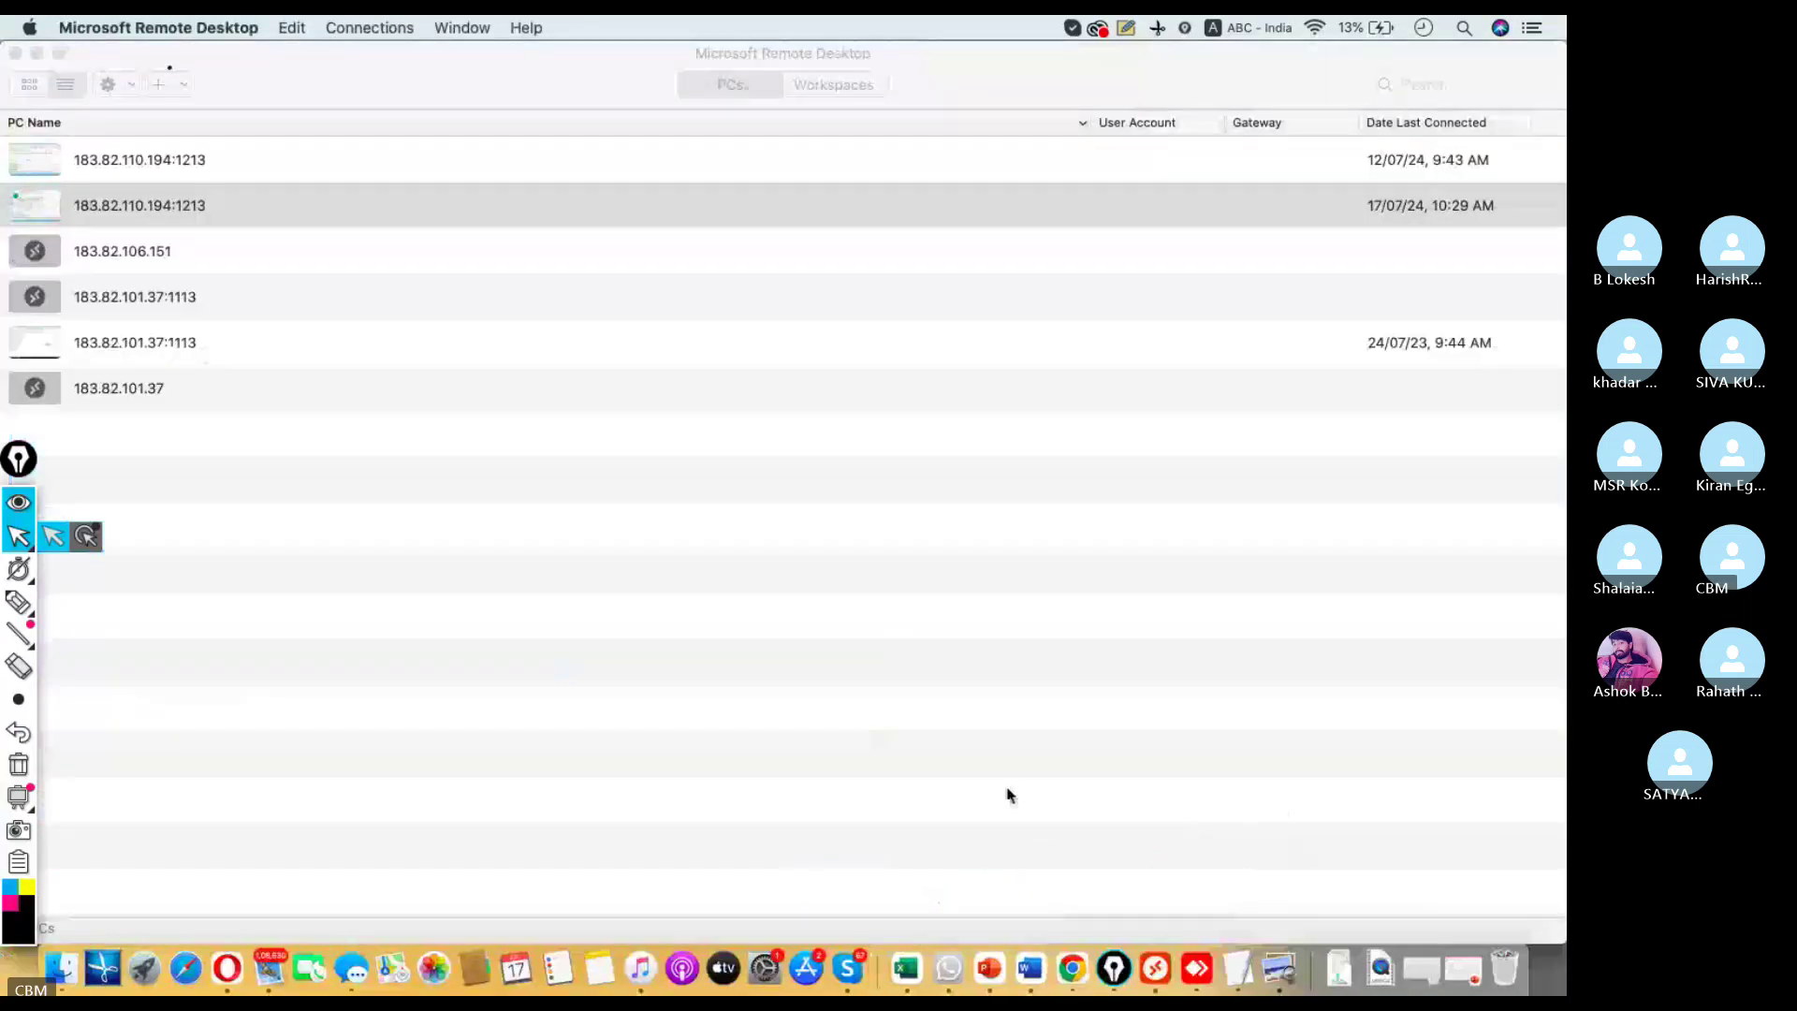
click(1189, 986)
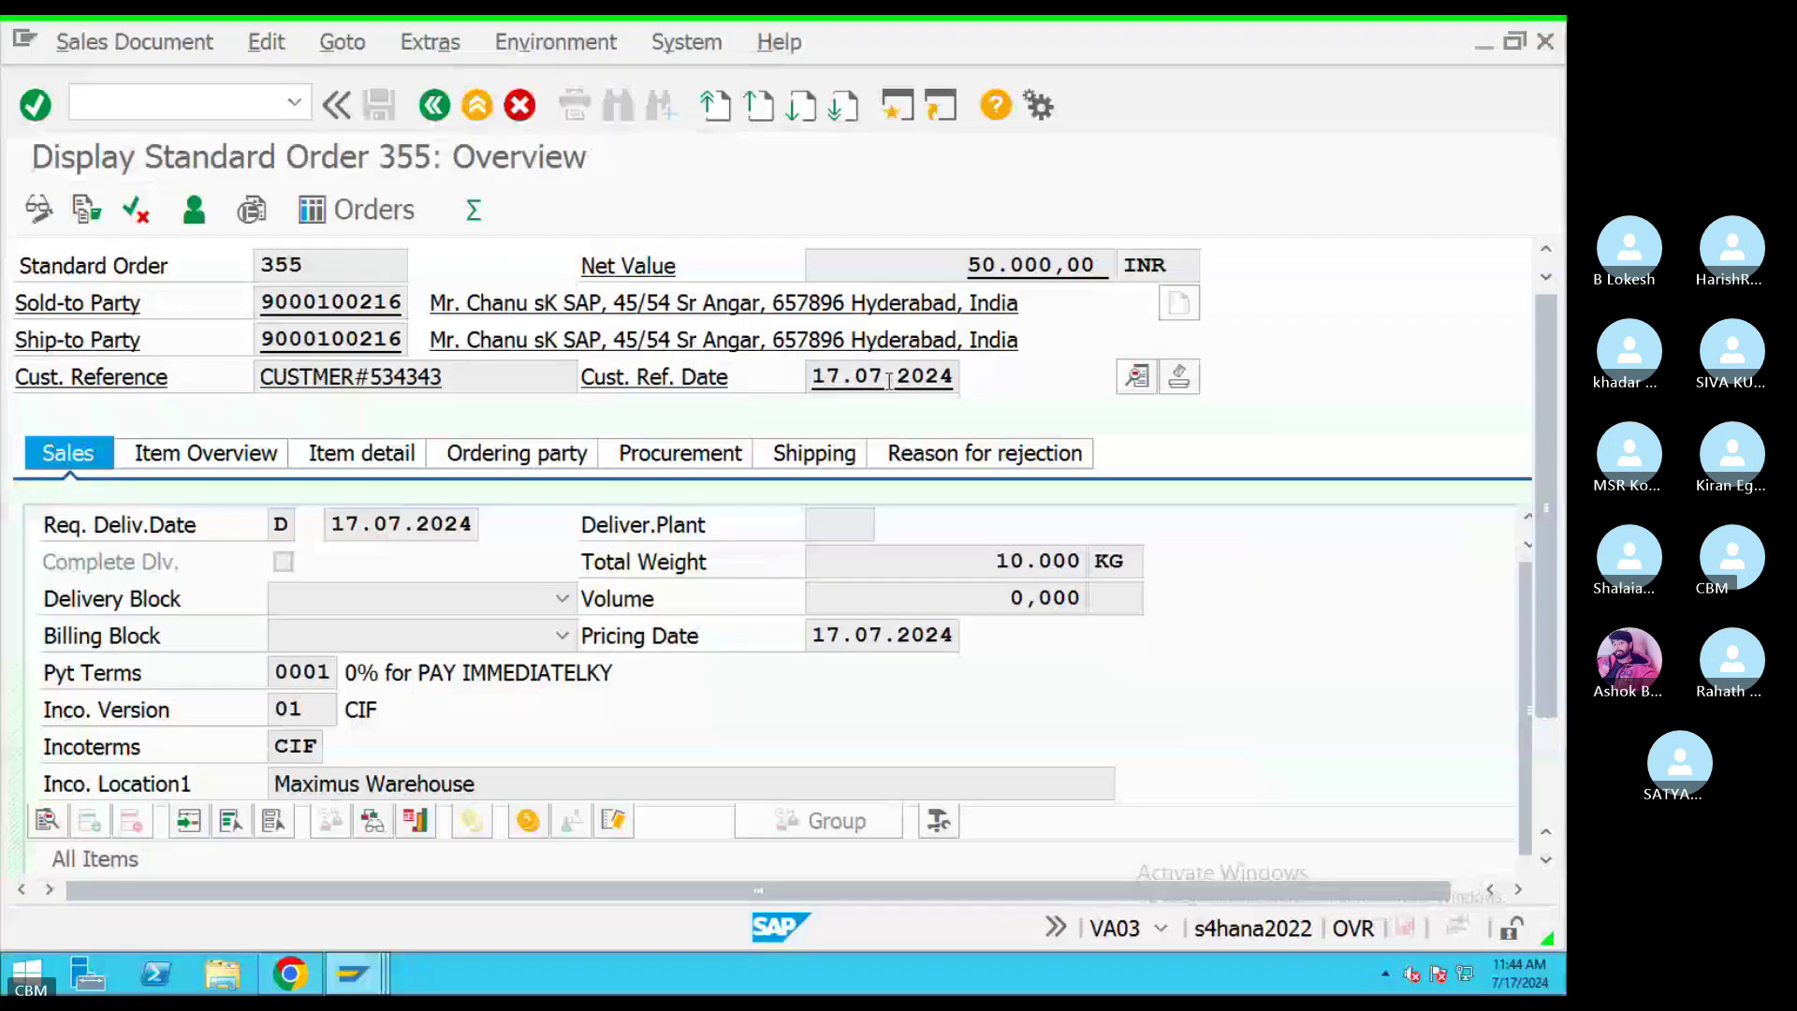
click(598, 391)
key(ctrl+Left)
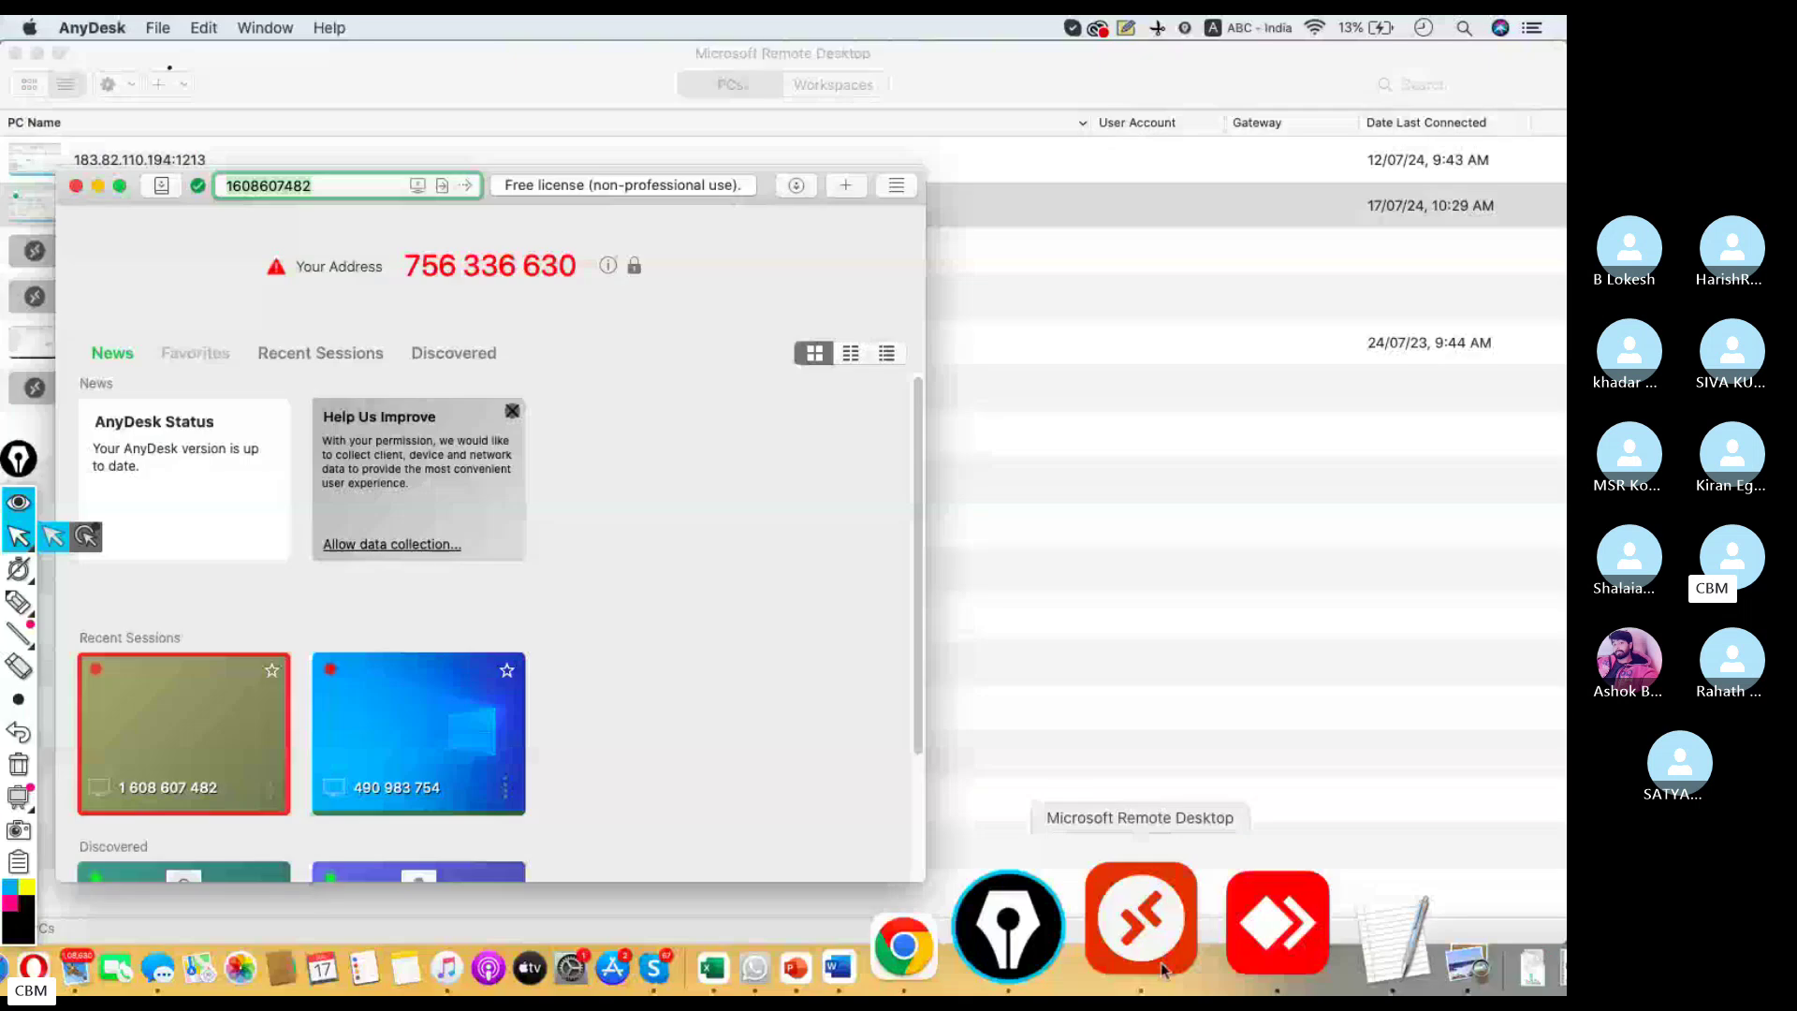
Back in the TextEdit notes, change the last entry of the inputs list to "Customer Ref date".
click(1234, 934)
key(BackSpace)
key(BackSpace)
key(BackSpace)
key(BackSpace)
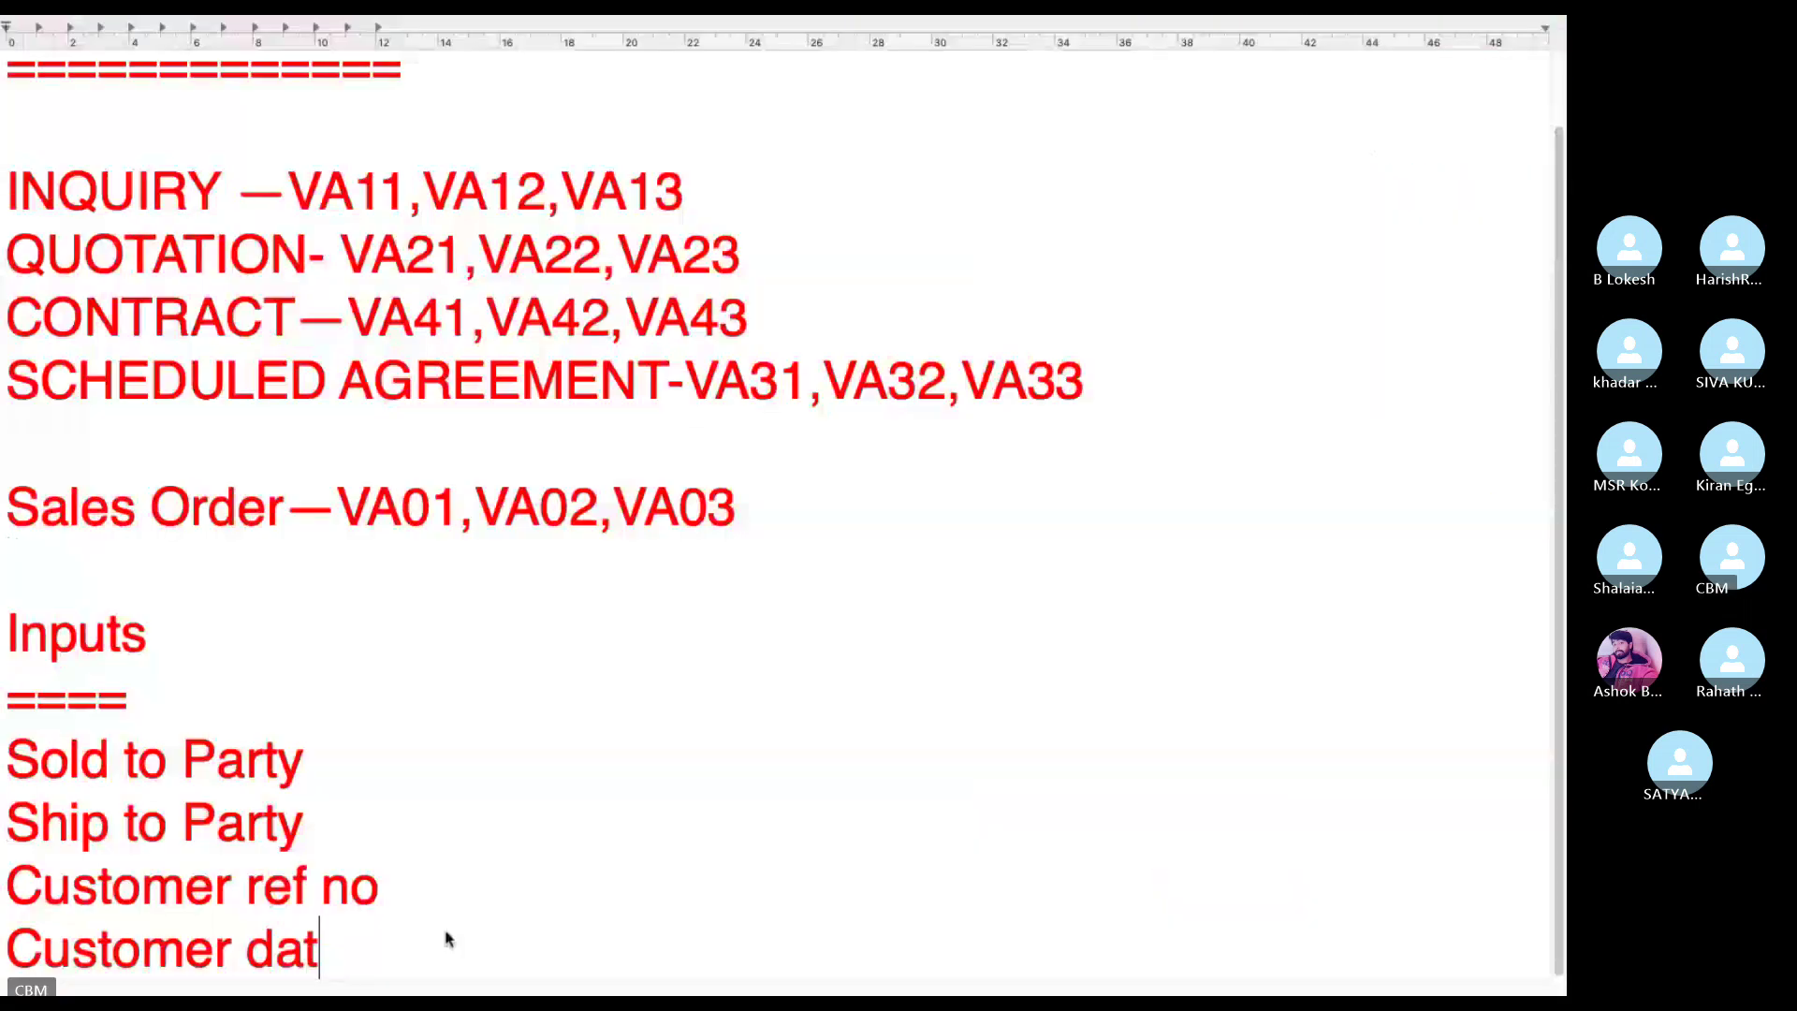
text(Ref date)
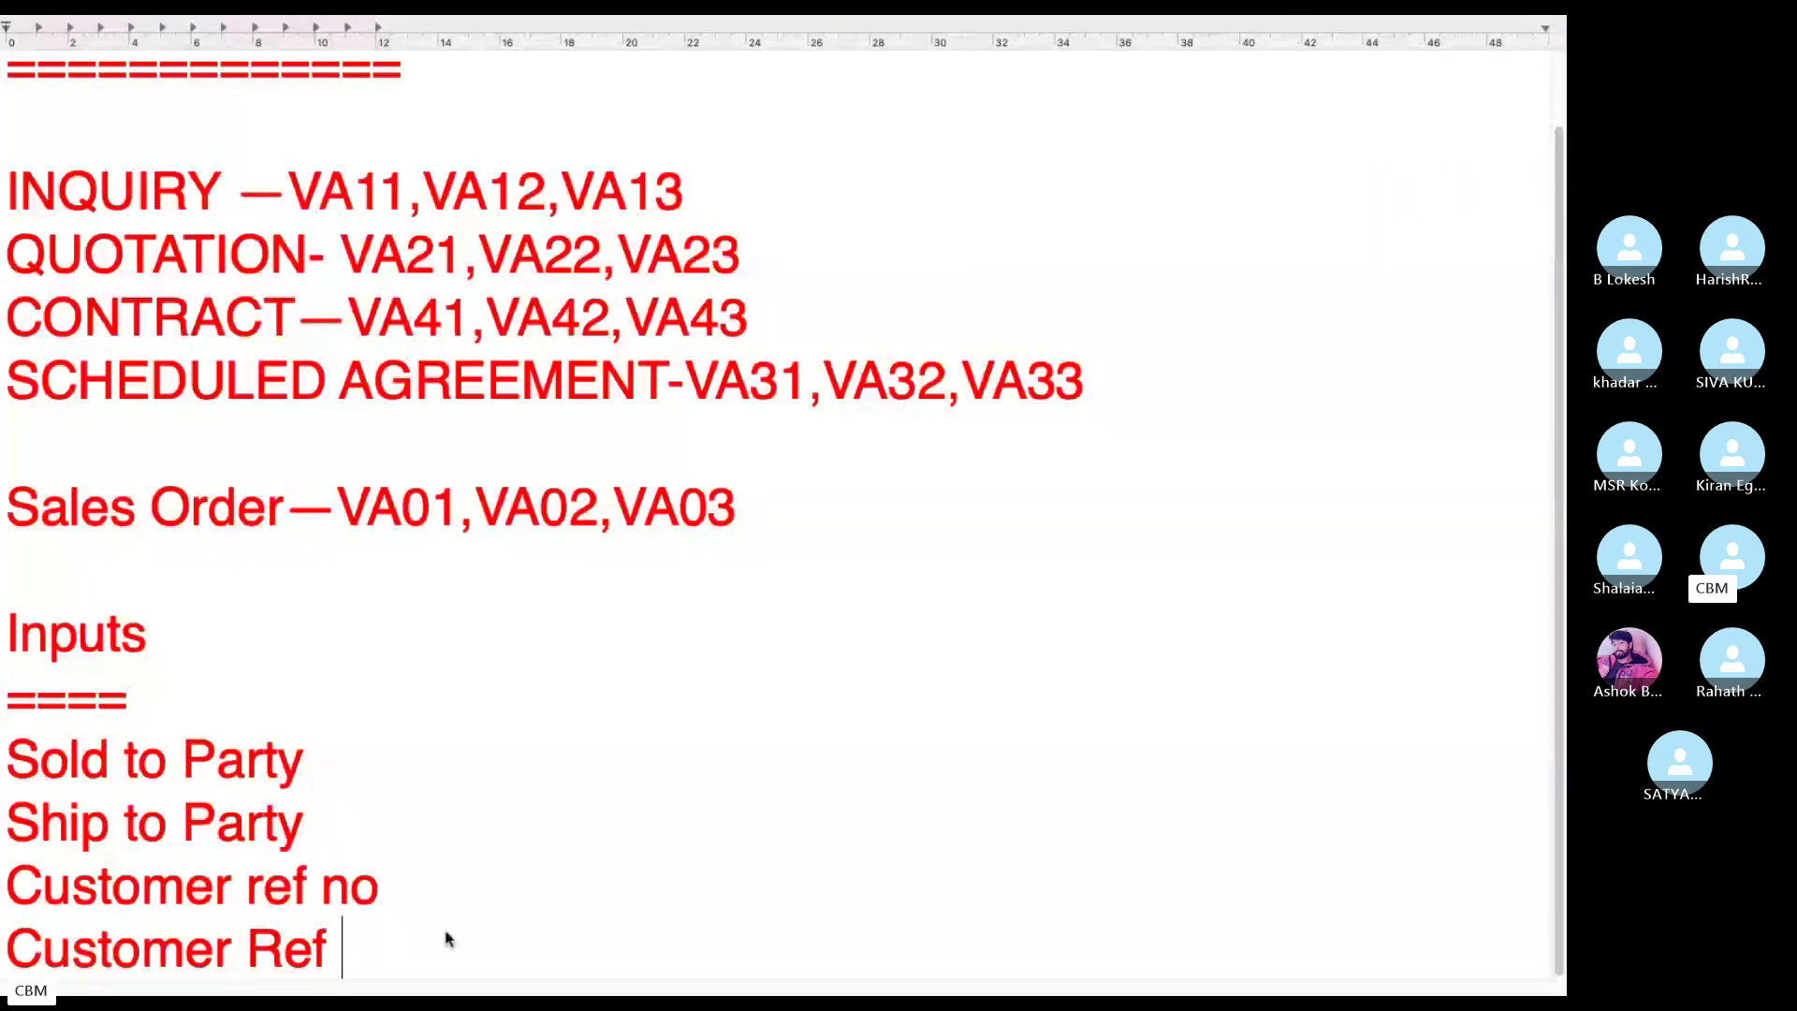
key(Return)
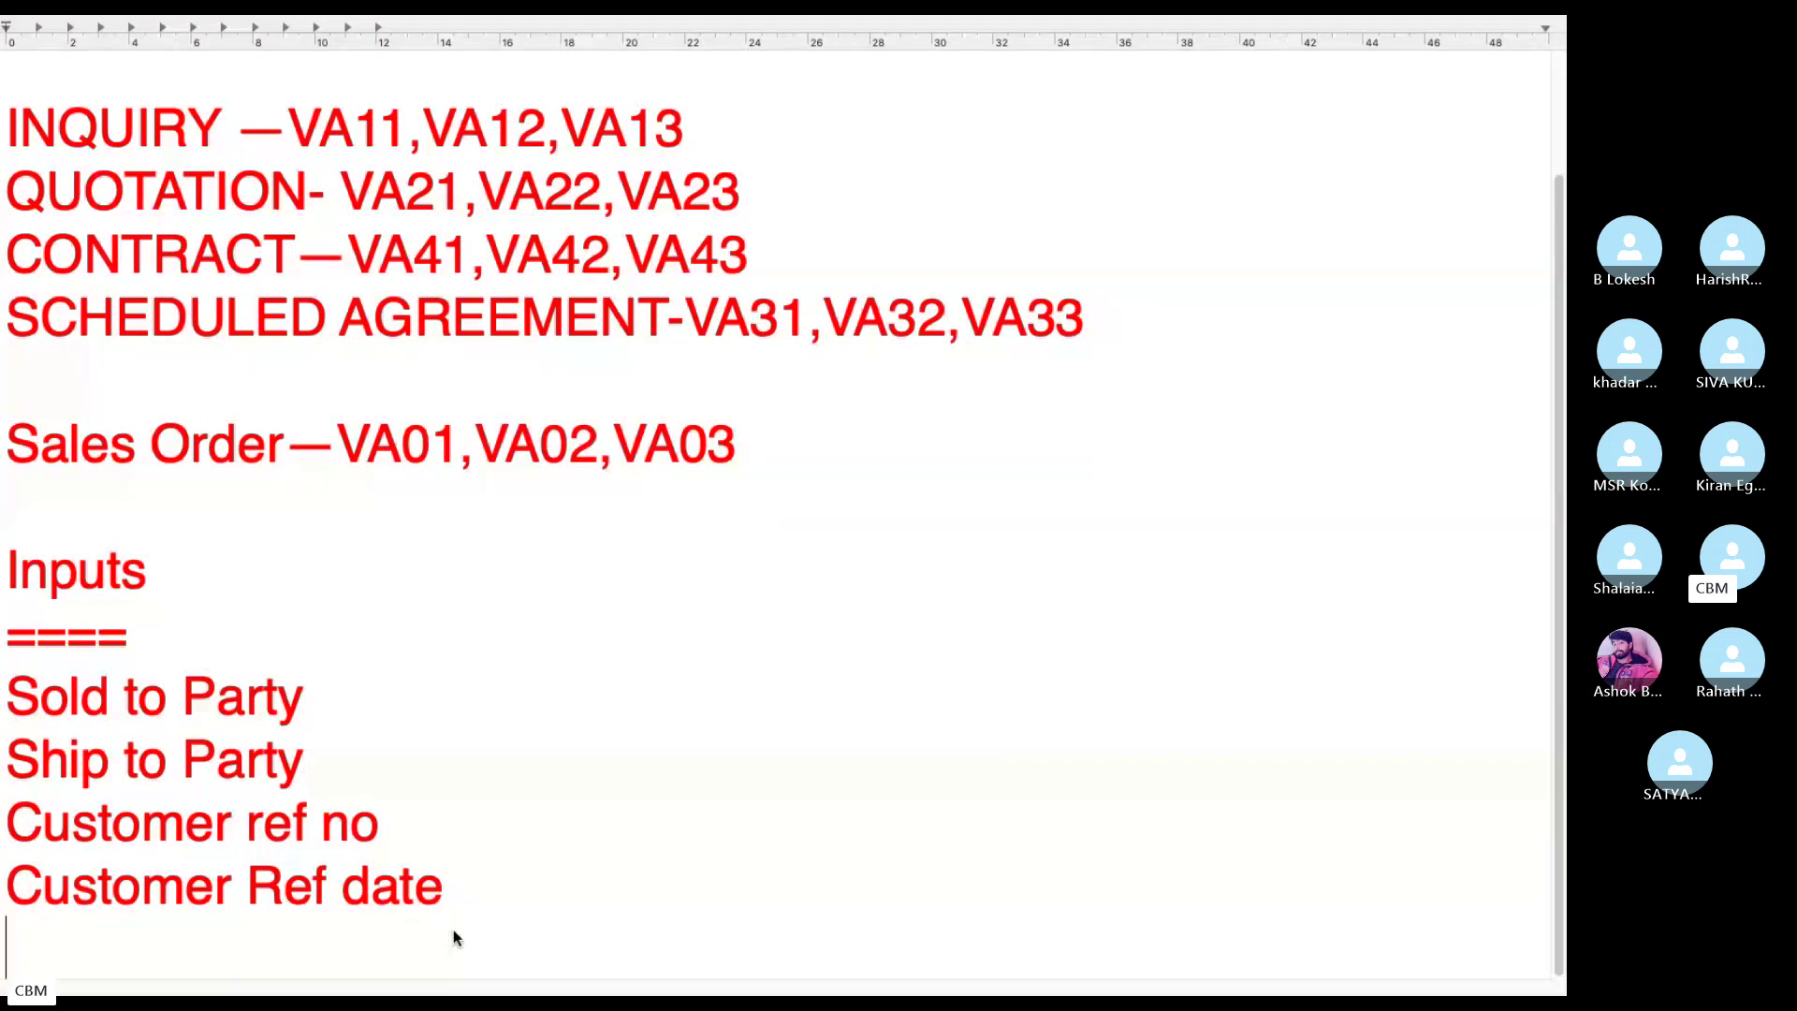
Add the entries "Inco terms" and "Payment terms" on separate lines of the inputs list.
text(Inco terms)
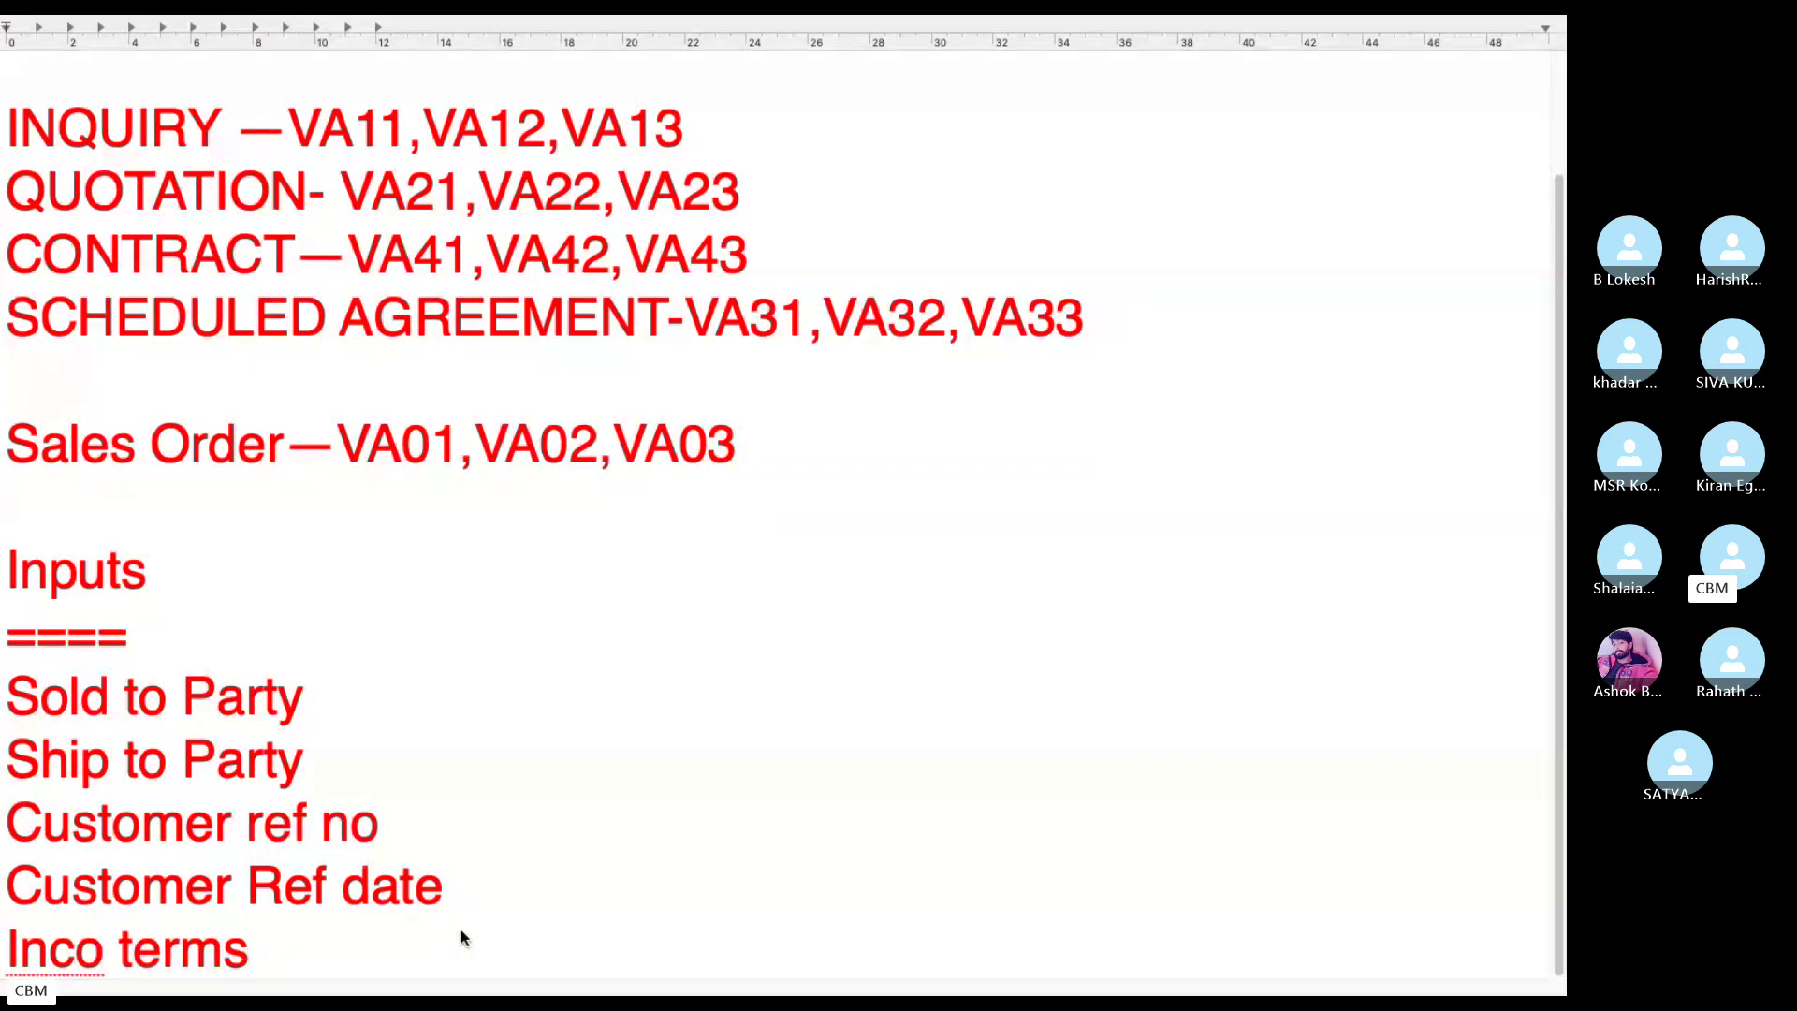
key(Return)
text(Payment terms)
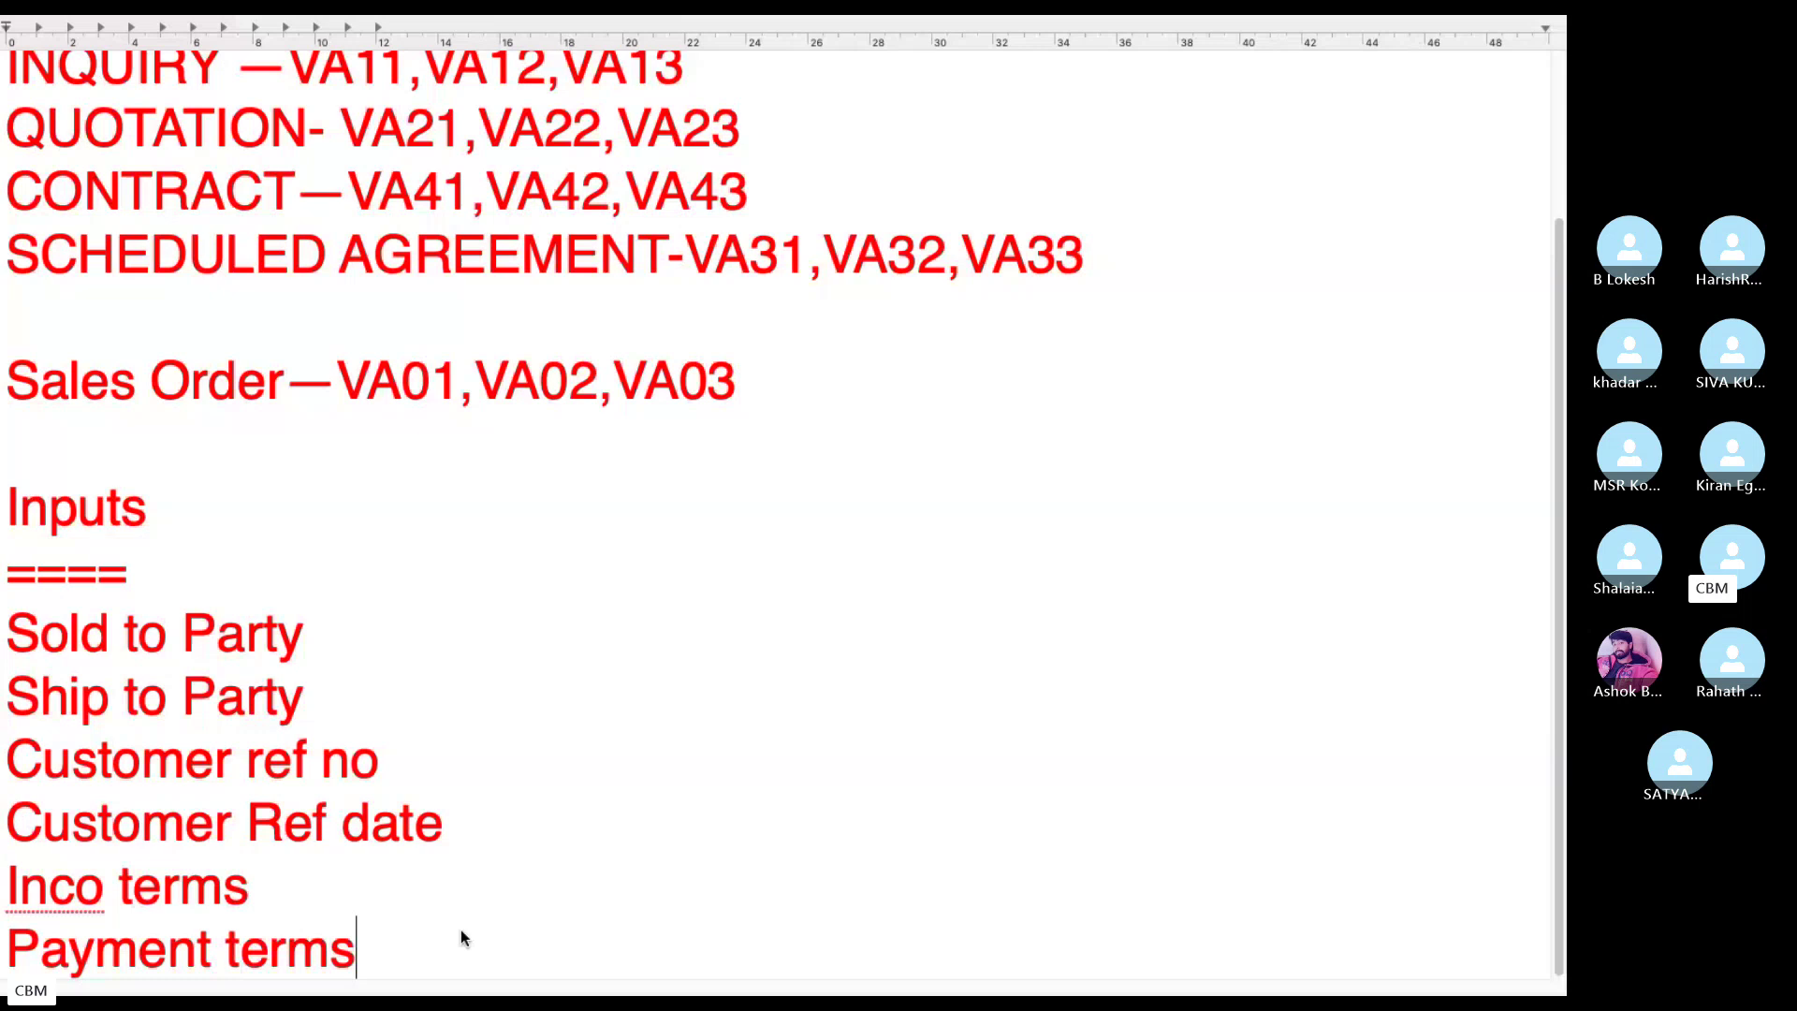
key(Return)
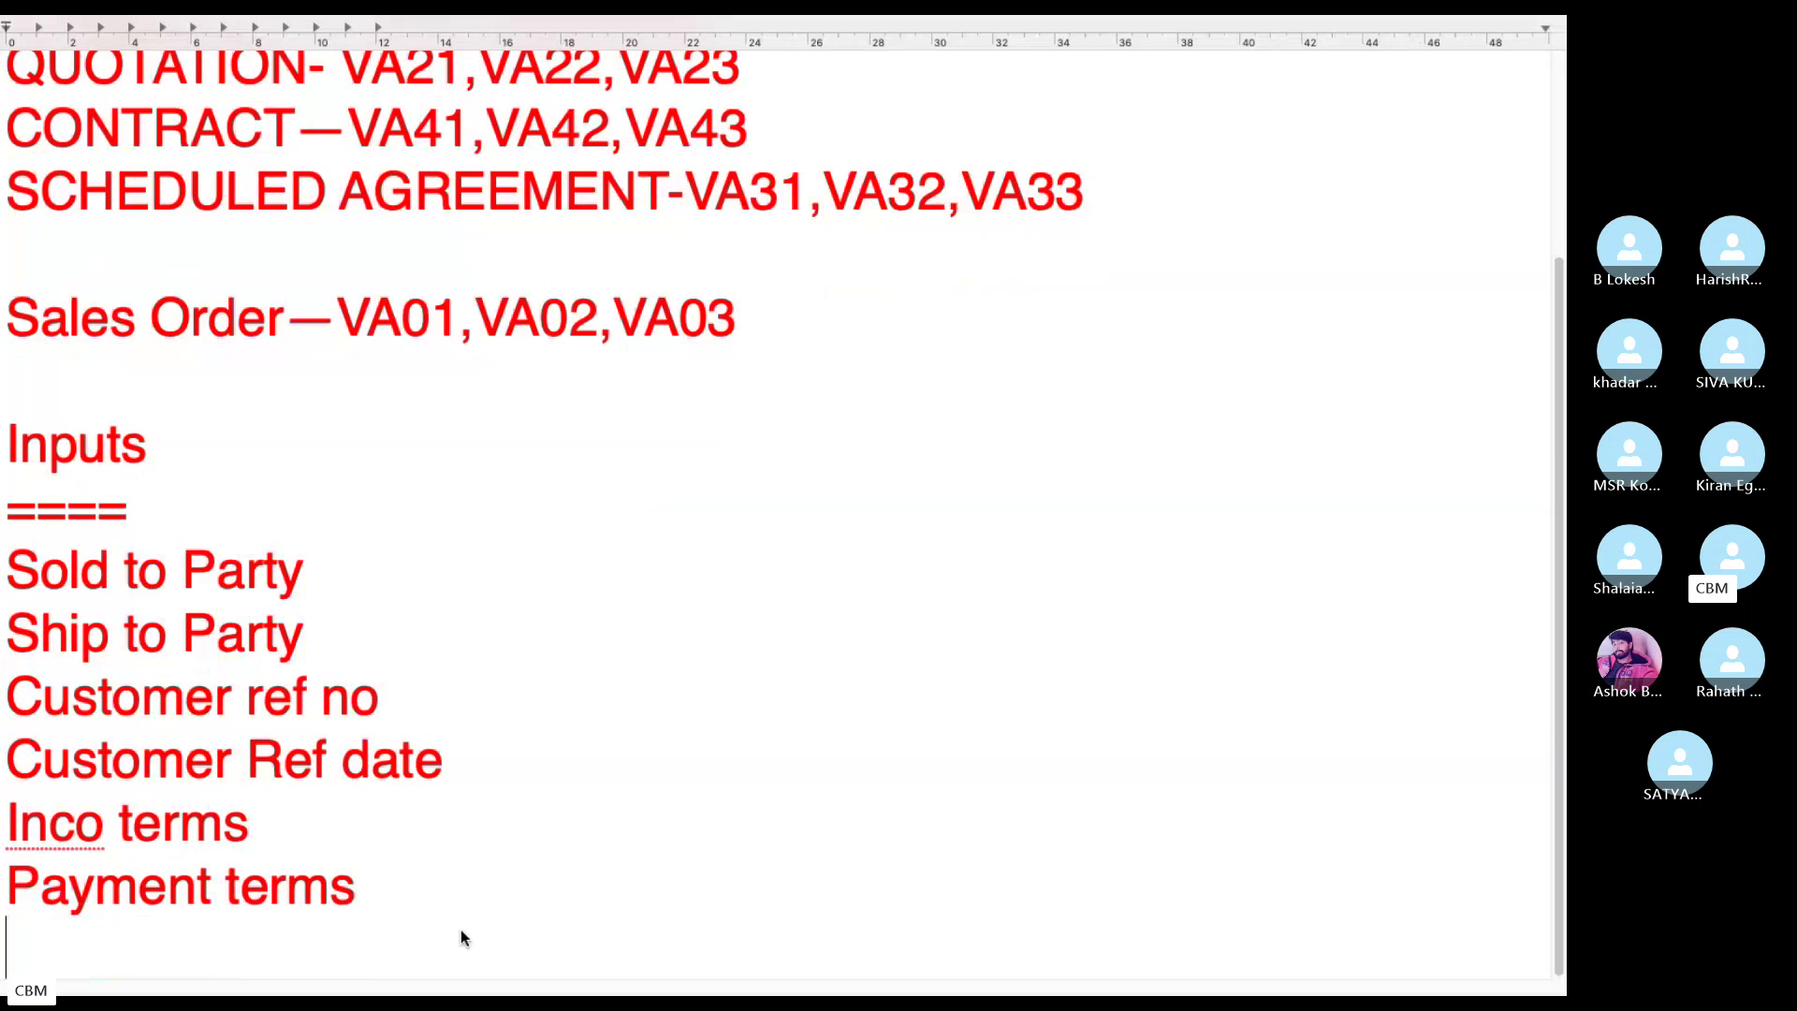
text(Delivery)
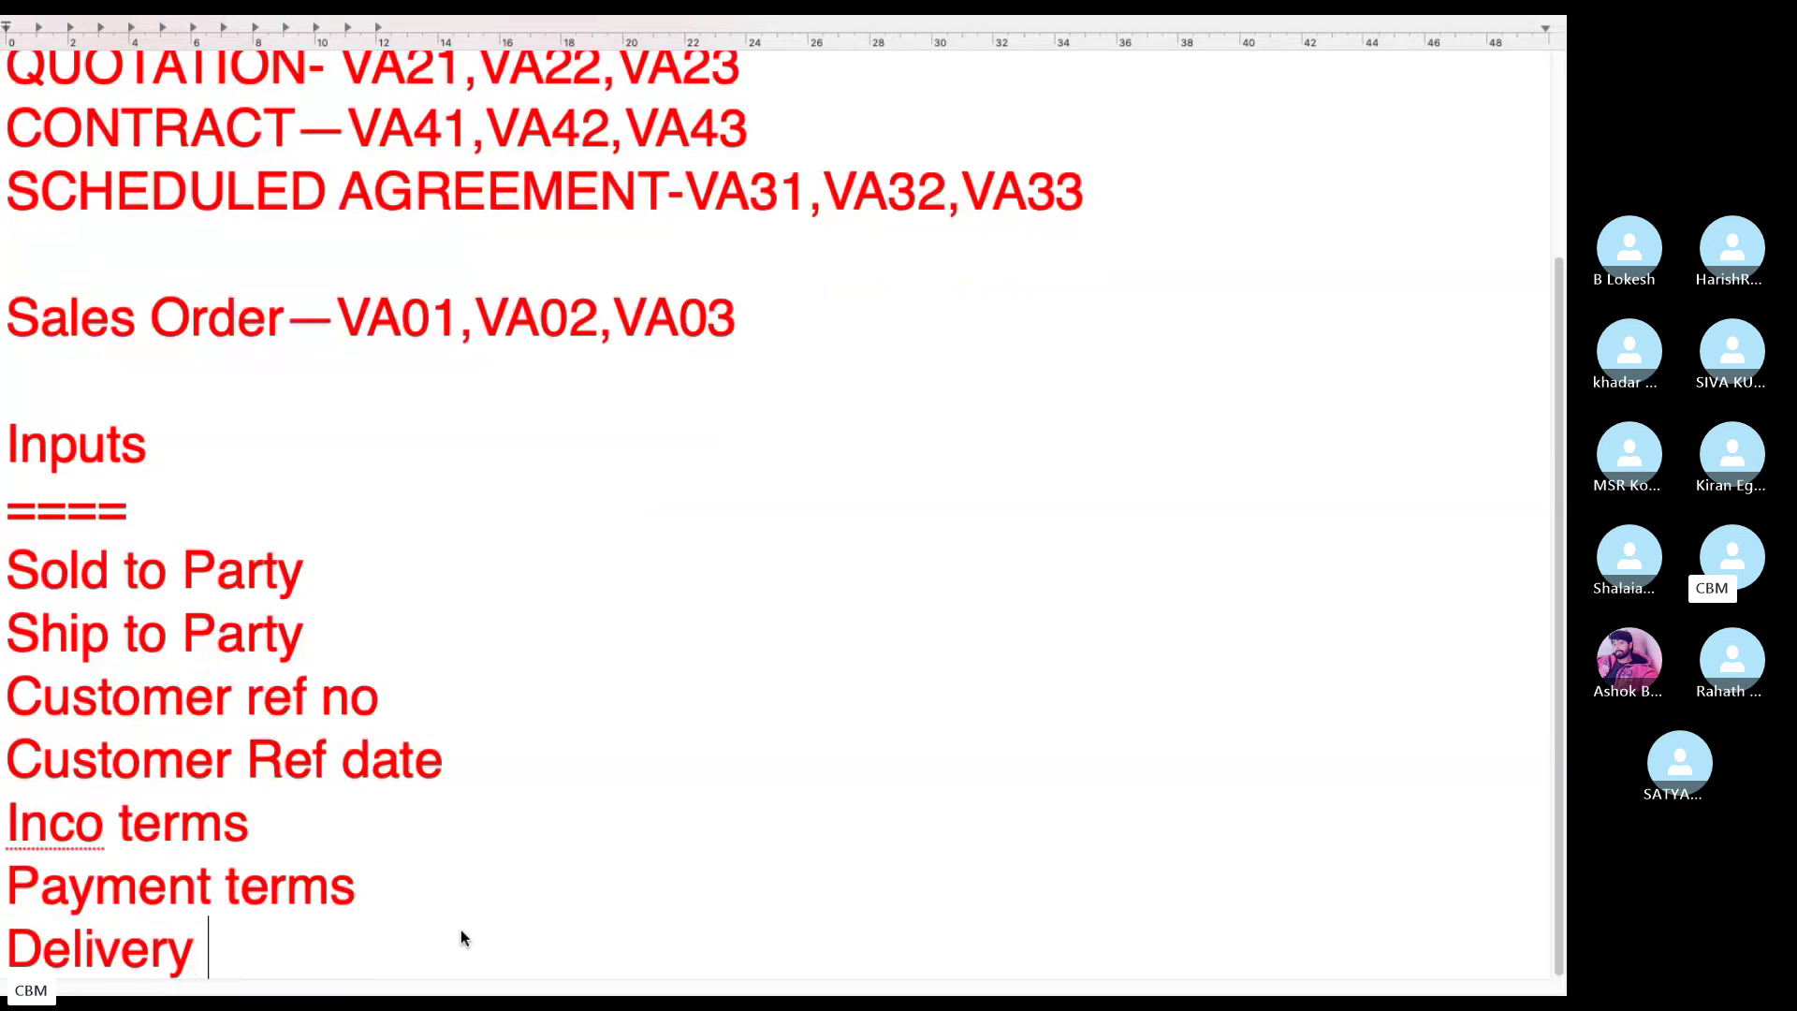
key(BackSpace)
key(BackSpace)
key(BackSpace)
key(BackSpace)
key(BackSpace)
key(BackSpace)
key(BackSpace)
key(BackSpace)
Add "Req Delivery date" below the payment terms entry.
text(Re)
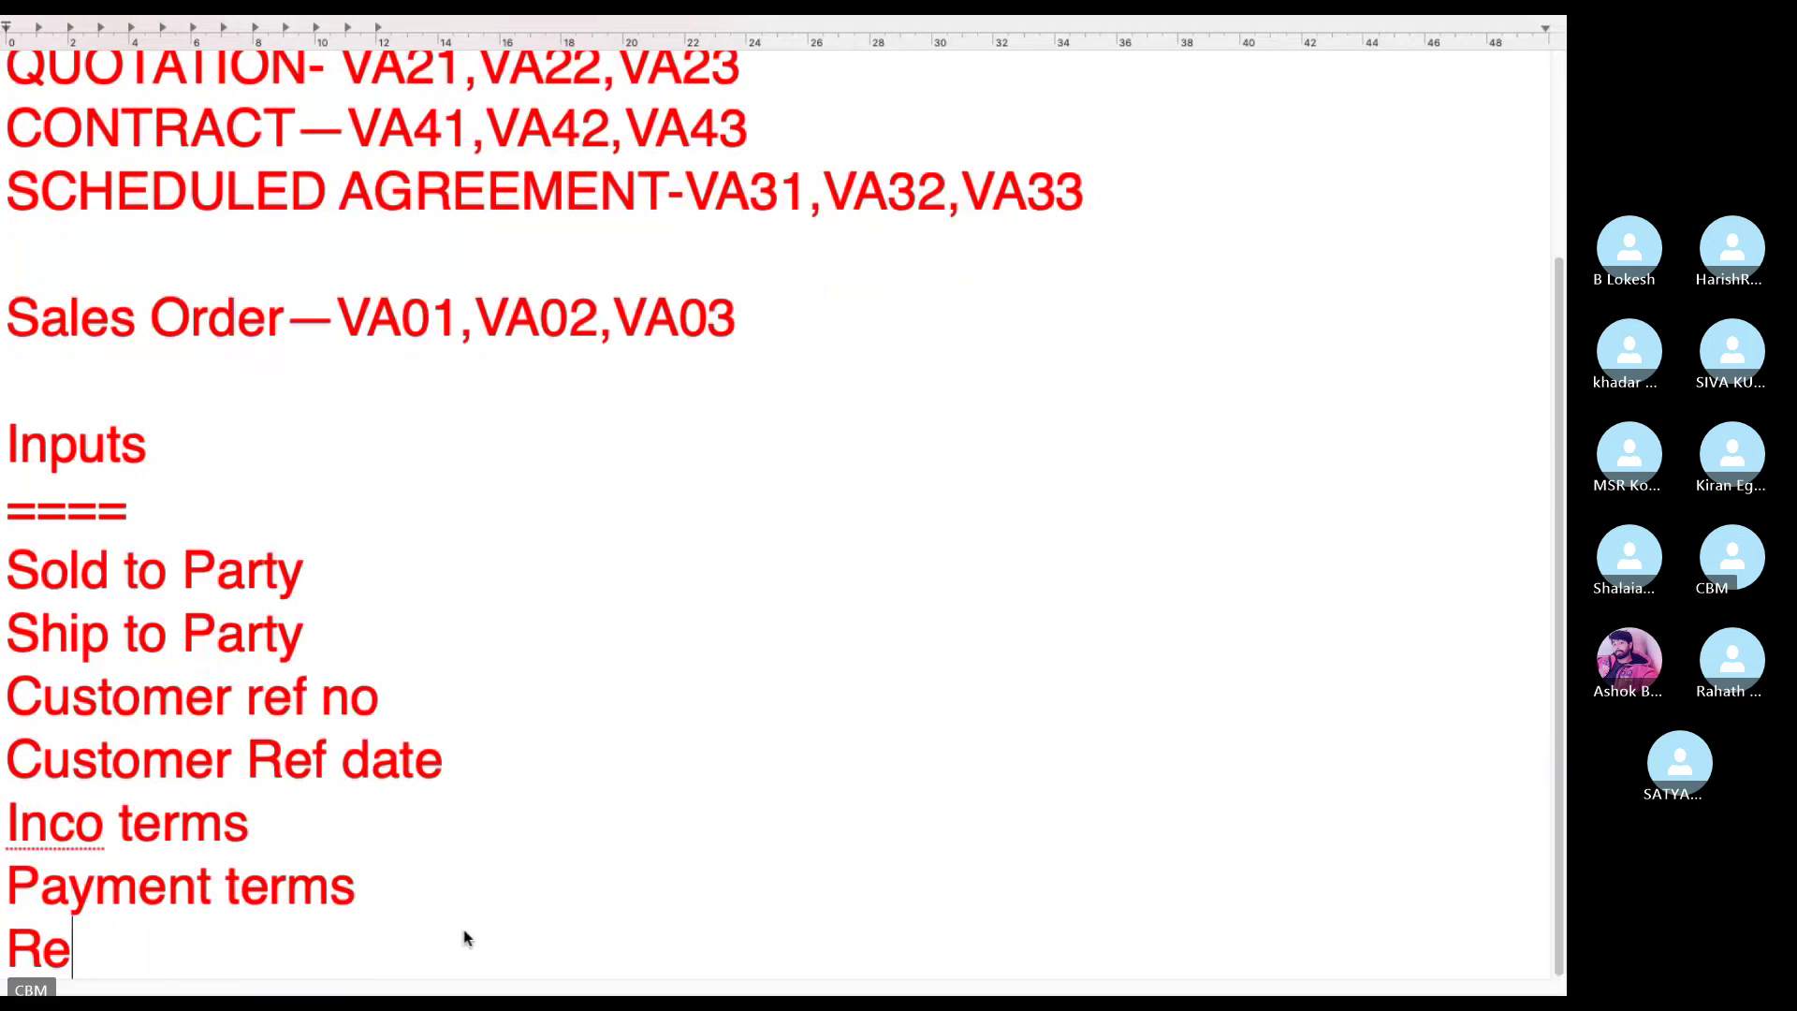
text(q Del)
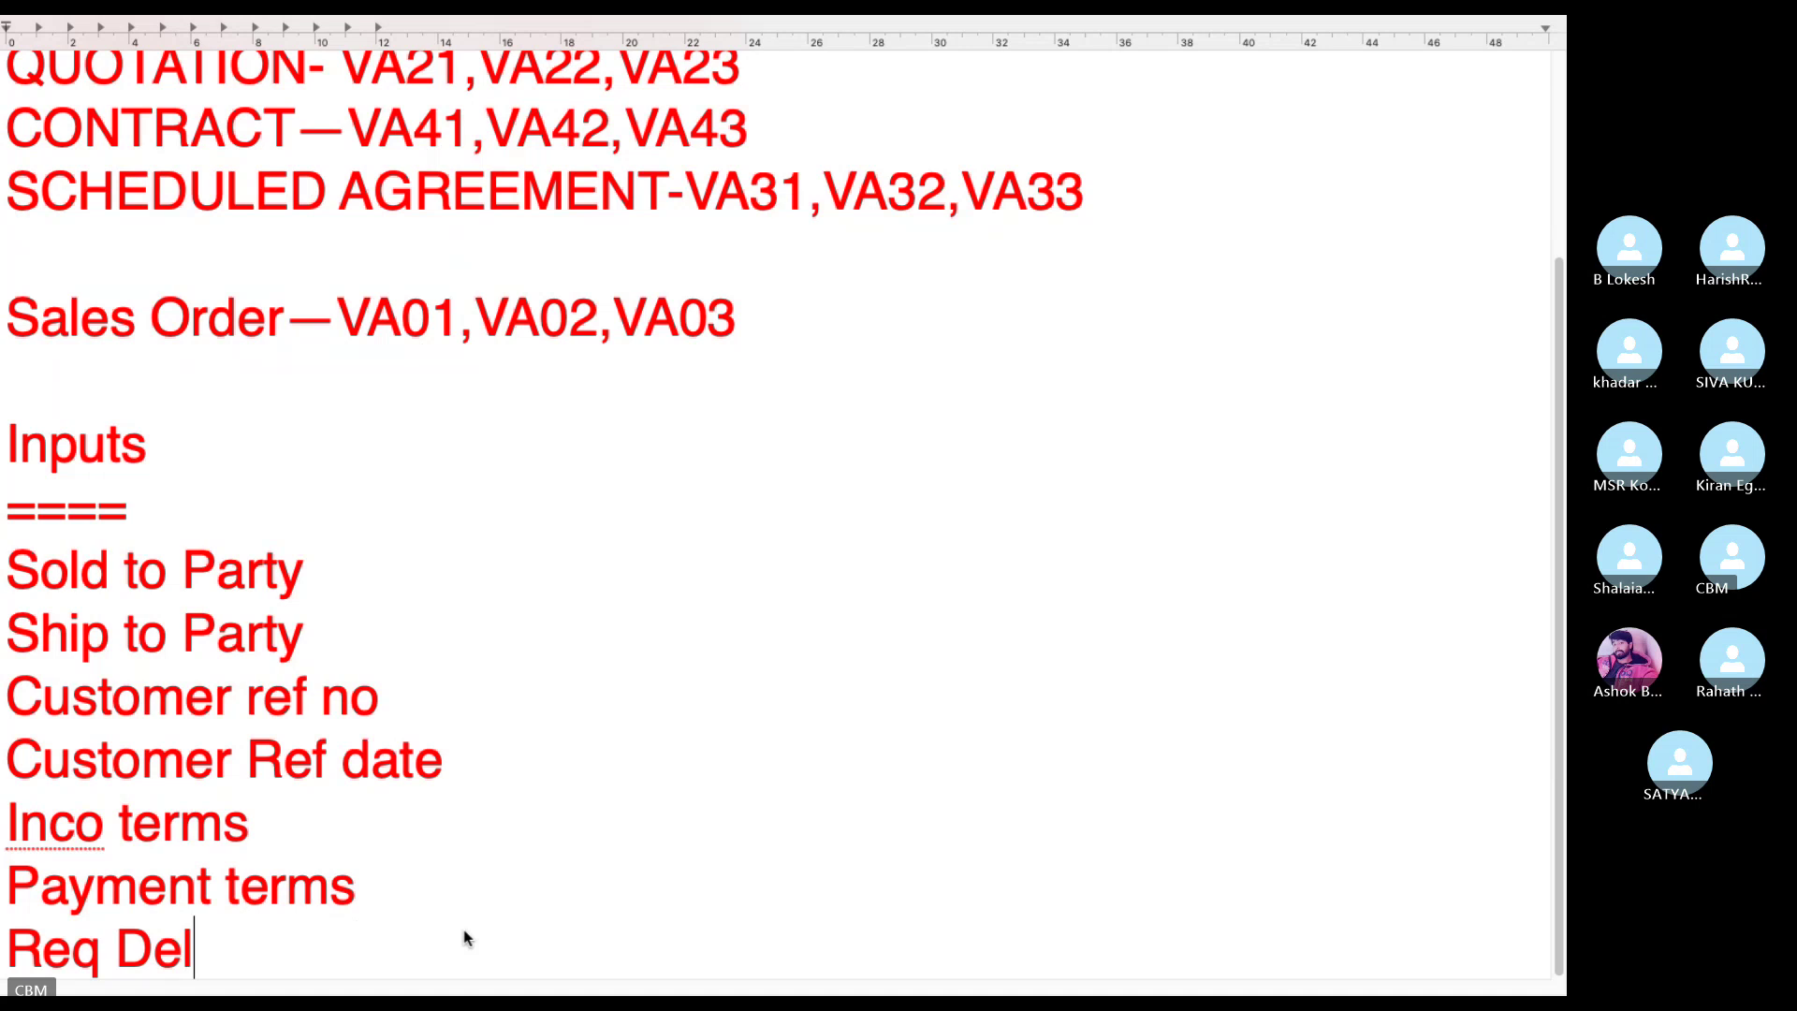
text(iver yt)
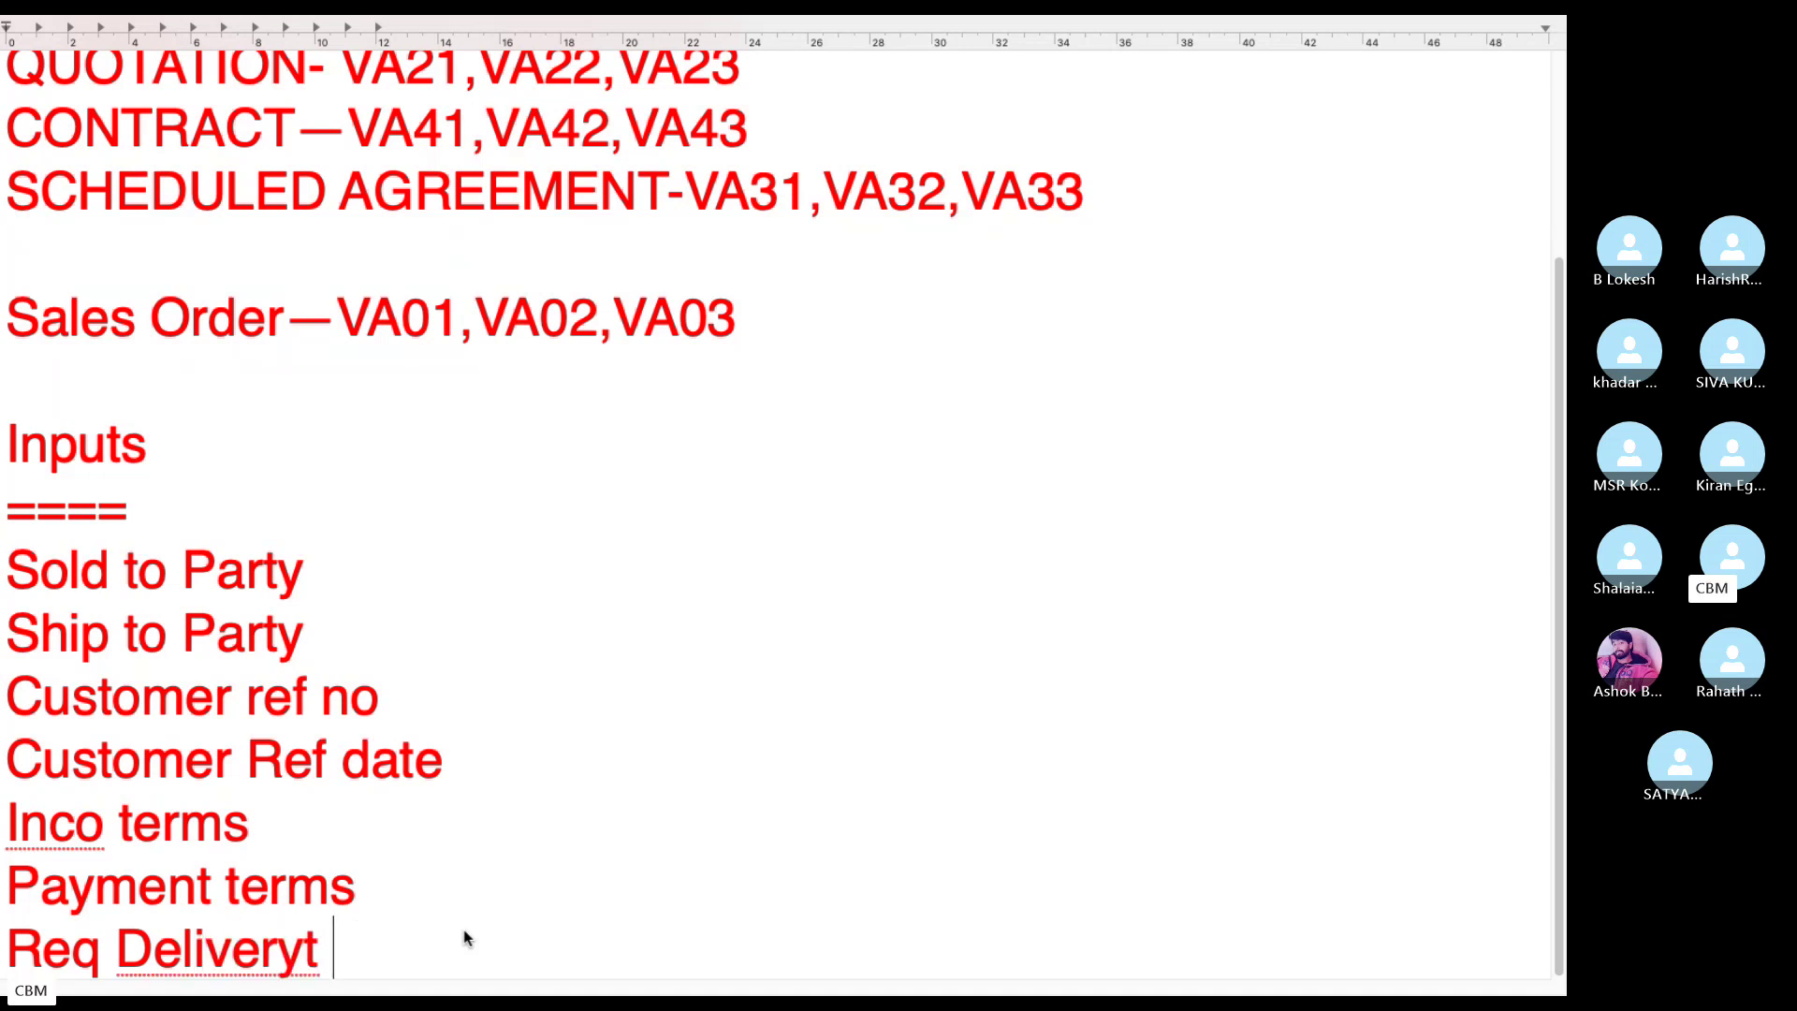
key(BackSpace)
text(date)
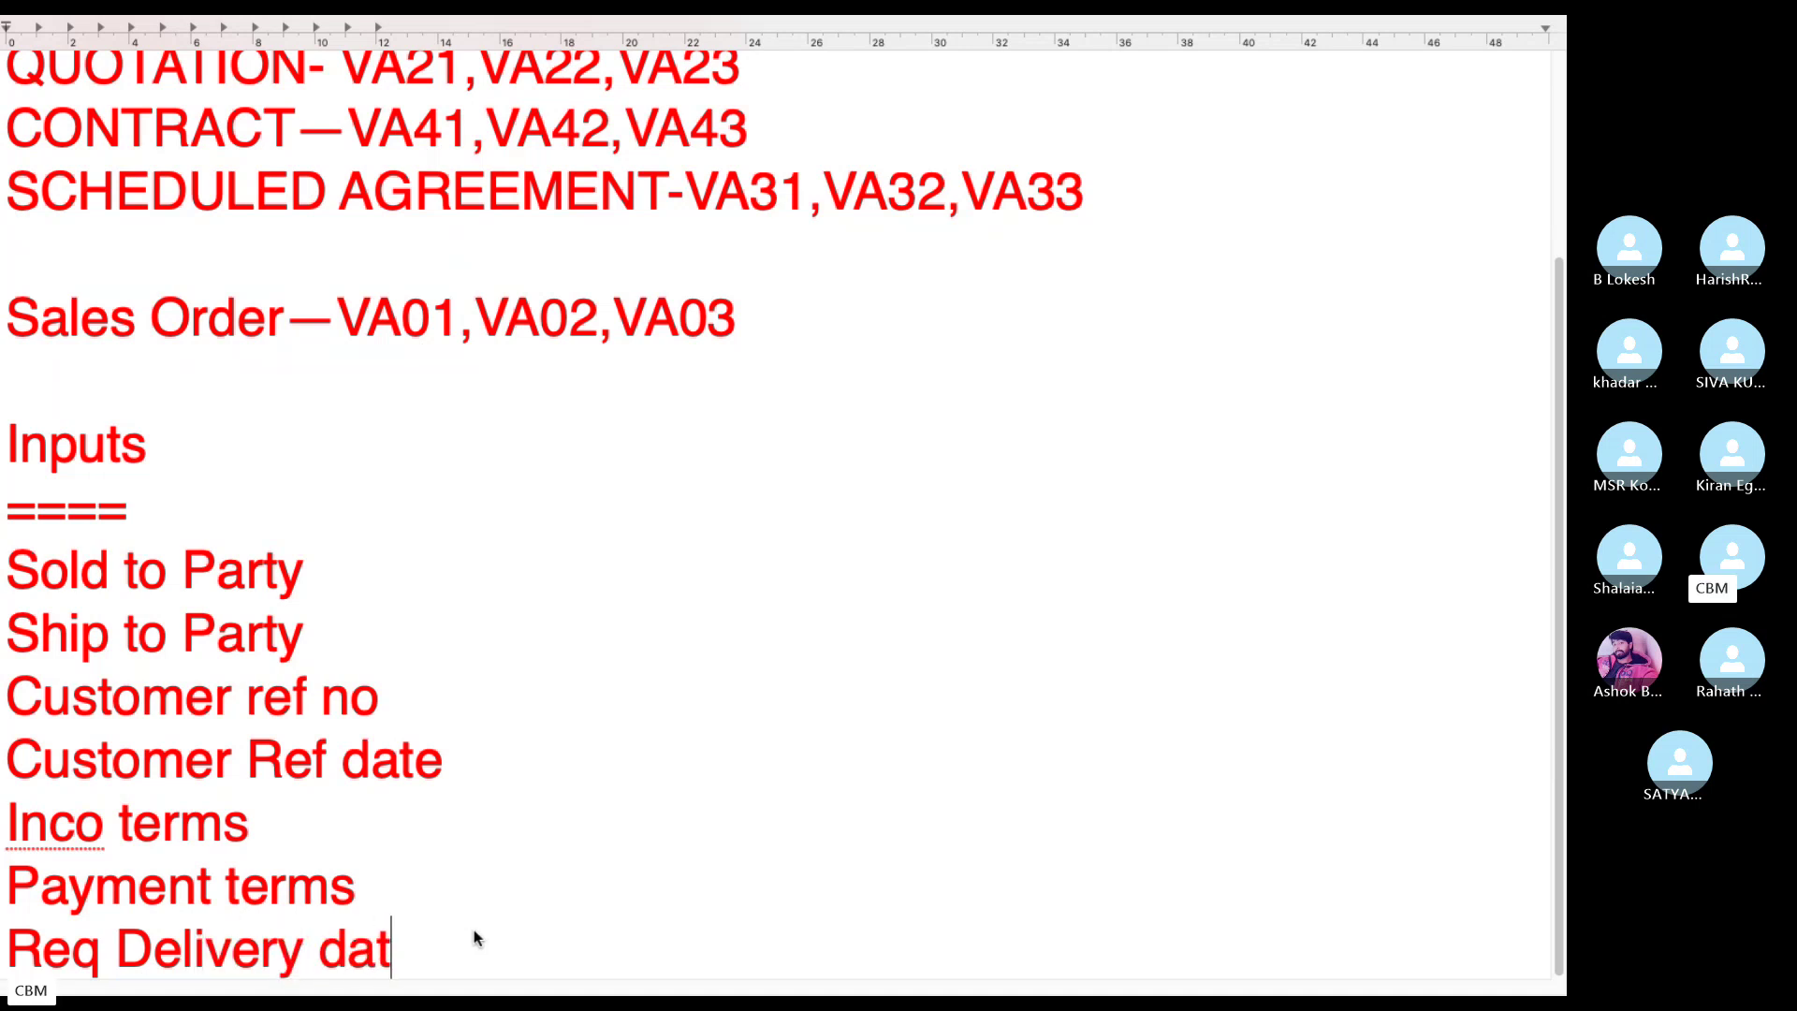
key(Return)
Add "Delivering plant" below the requested delivery date and start a new line.
text(Dei)
key(BackSpace)
text(l)
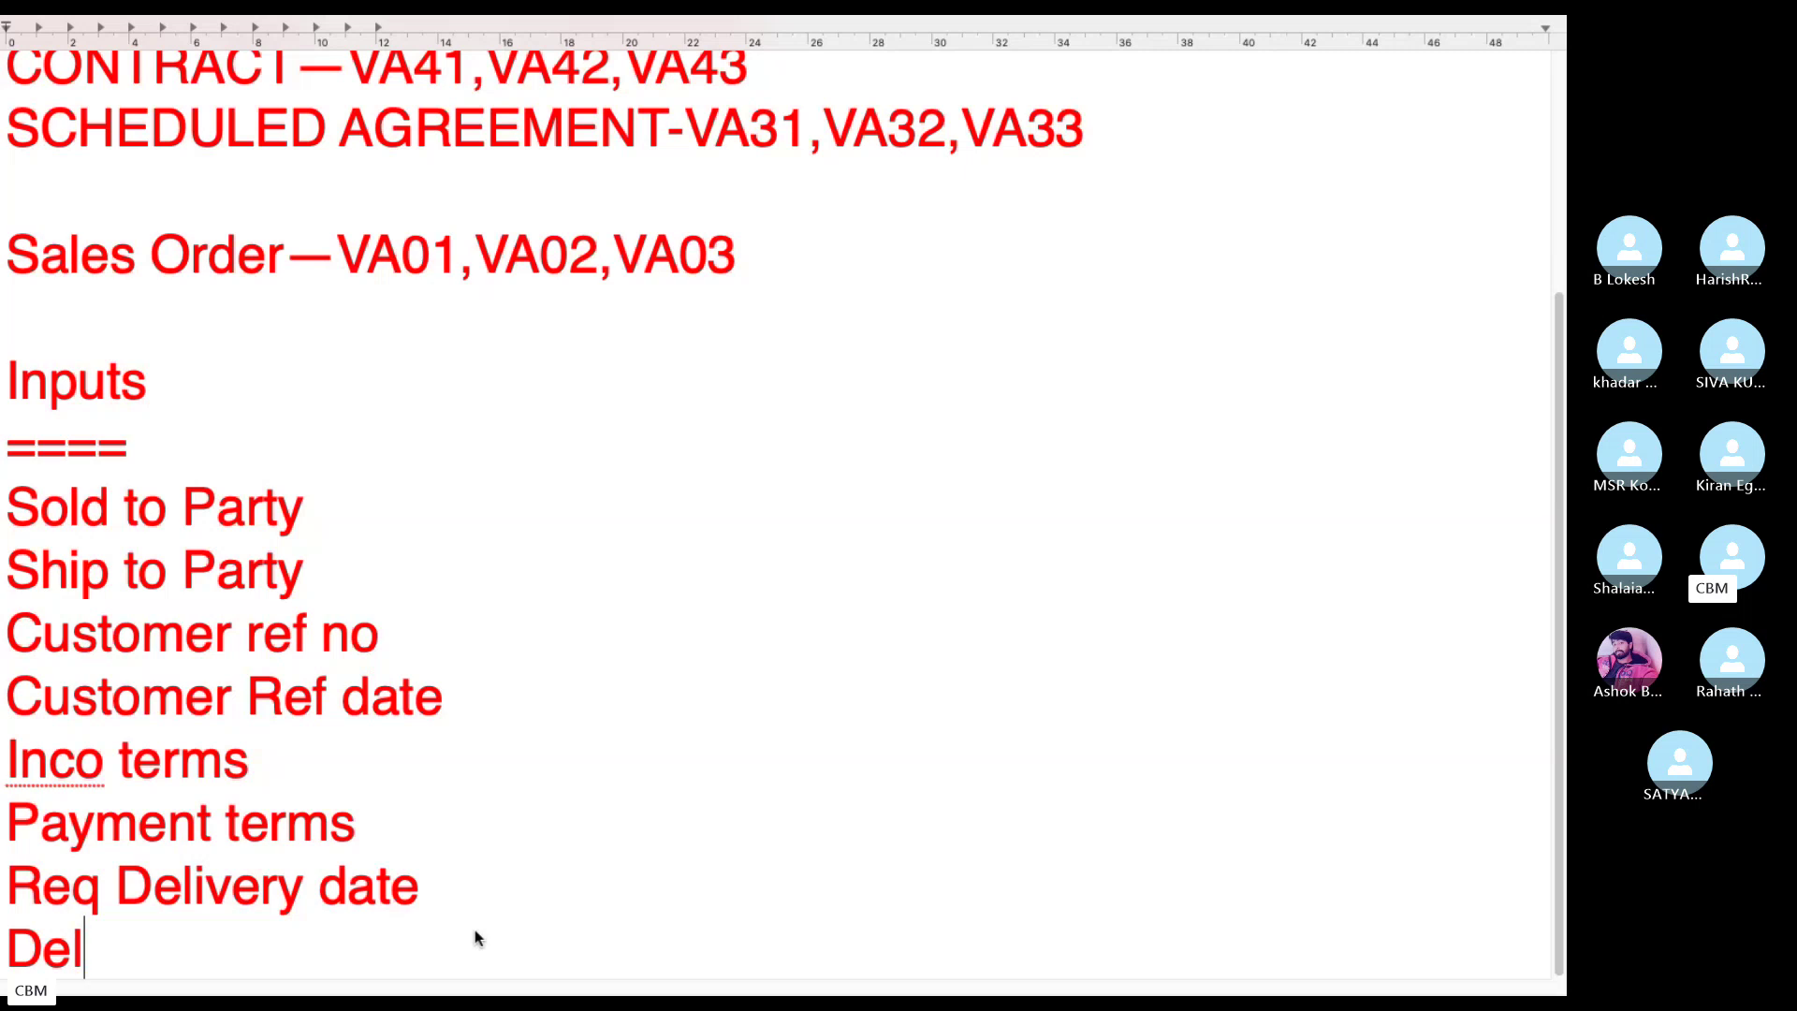
text(ivering plant)
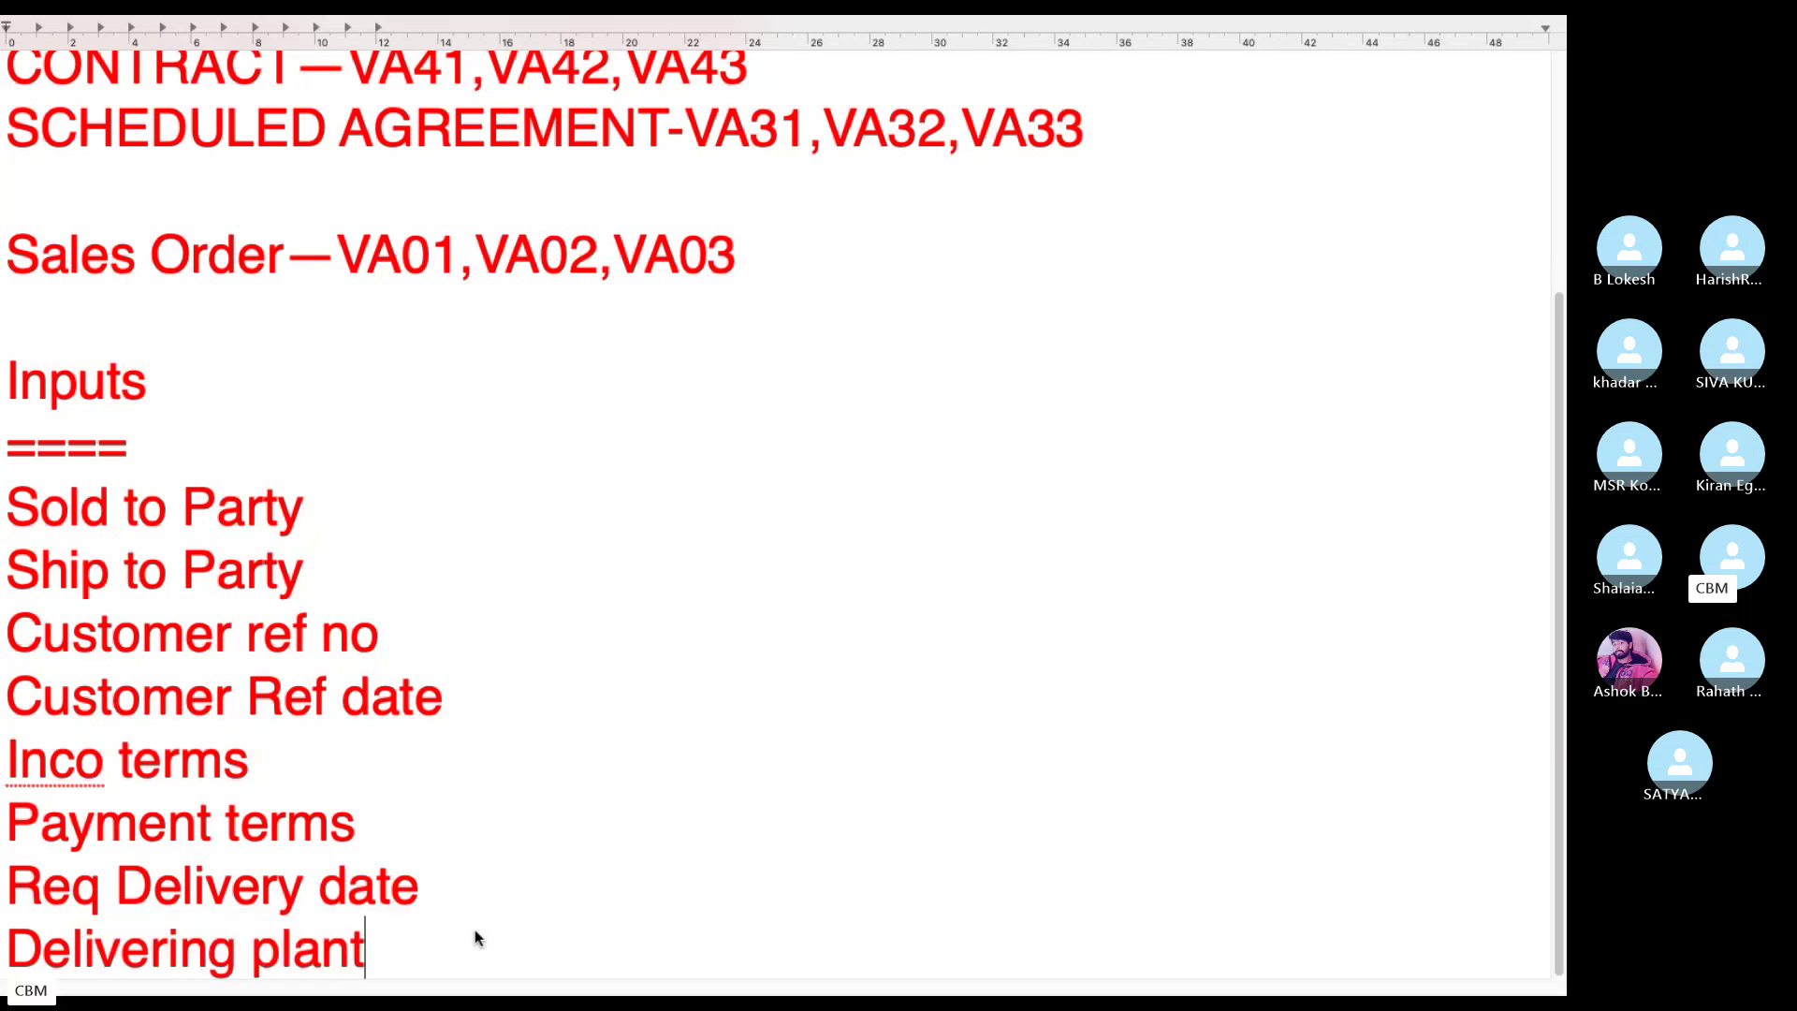
key(Return)
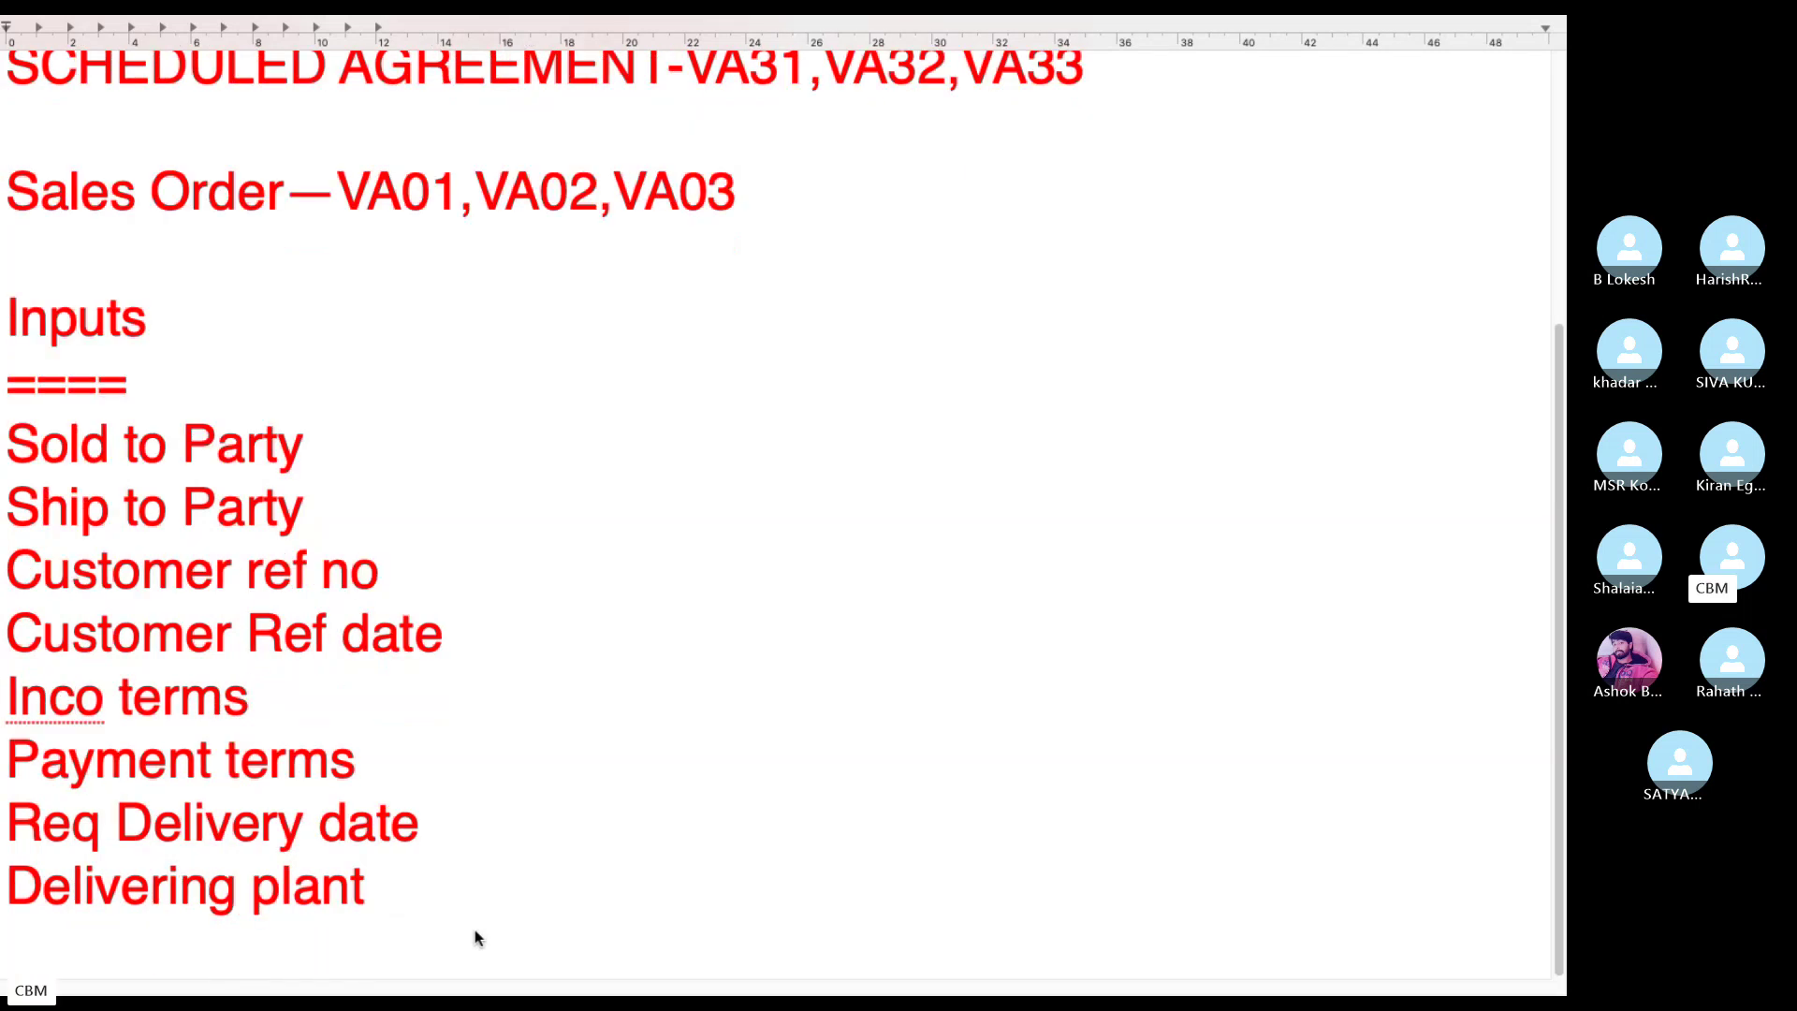
text(Ma)
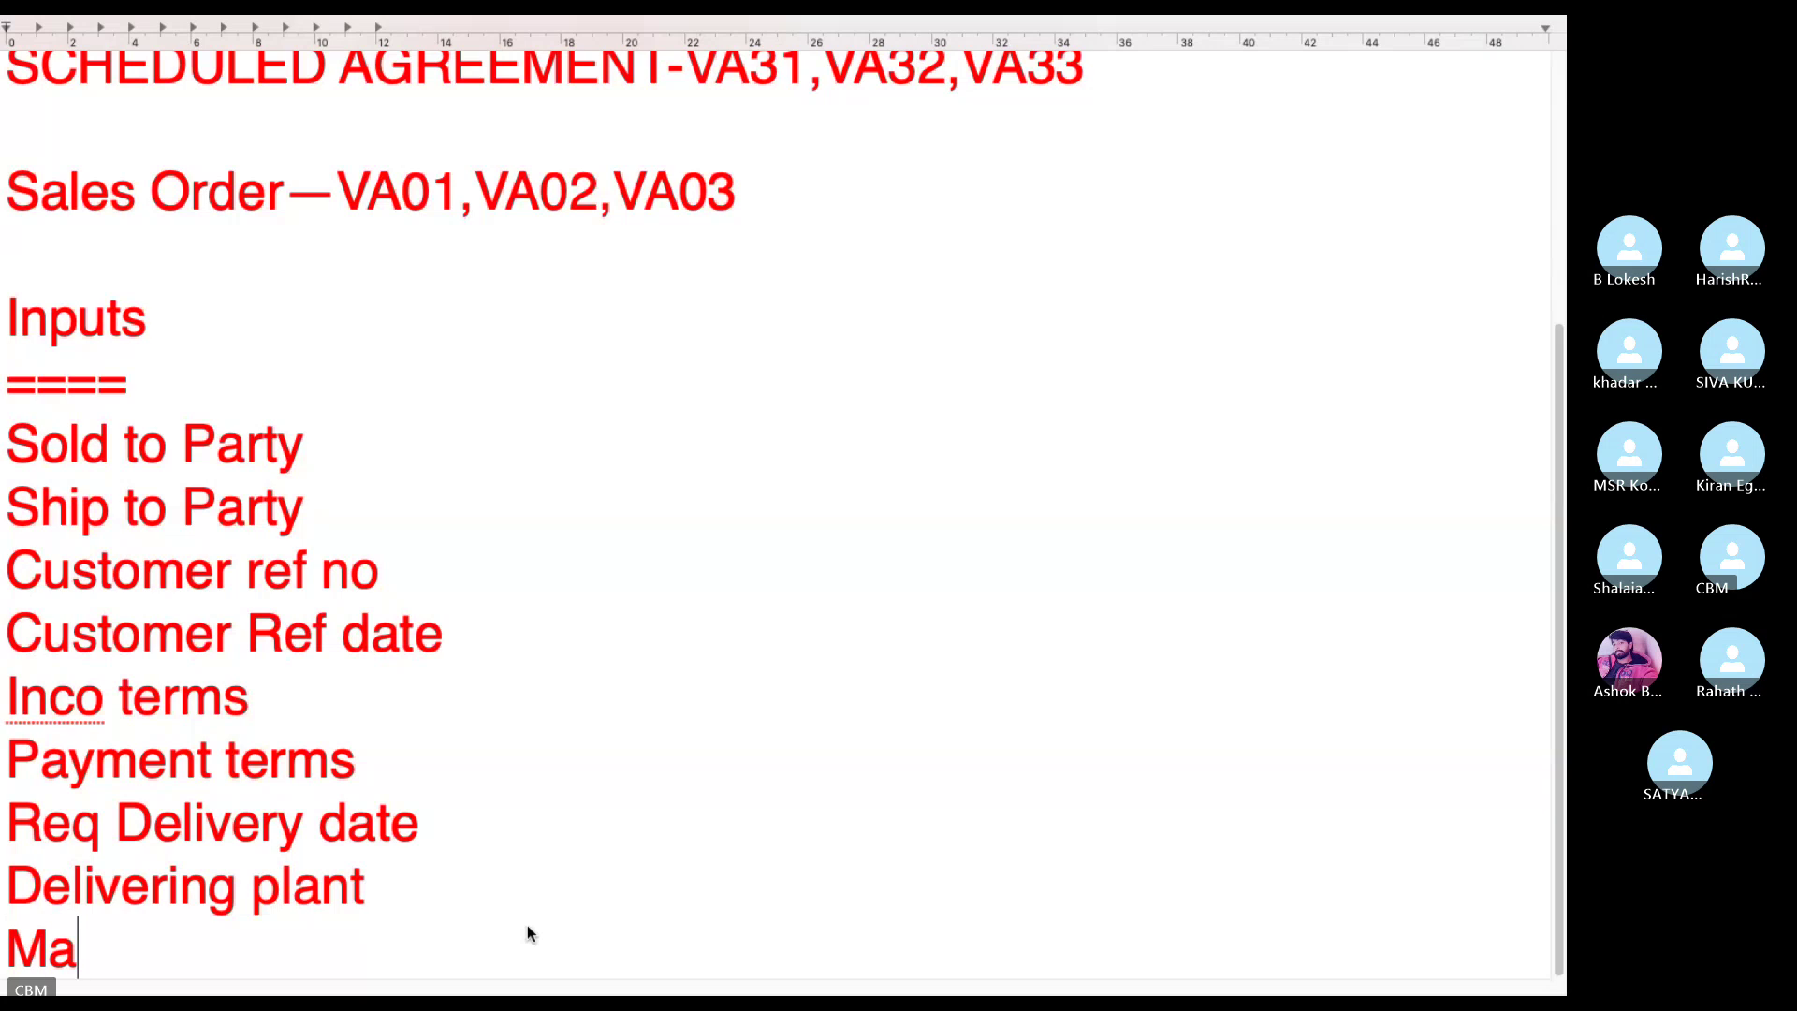
key(BackSpace)
key(BackSpace)
text(Payment)
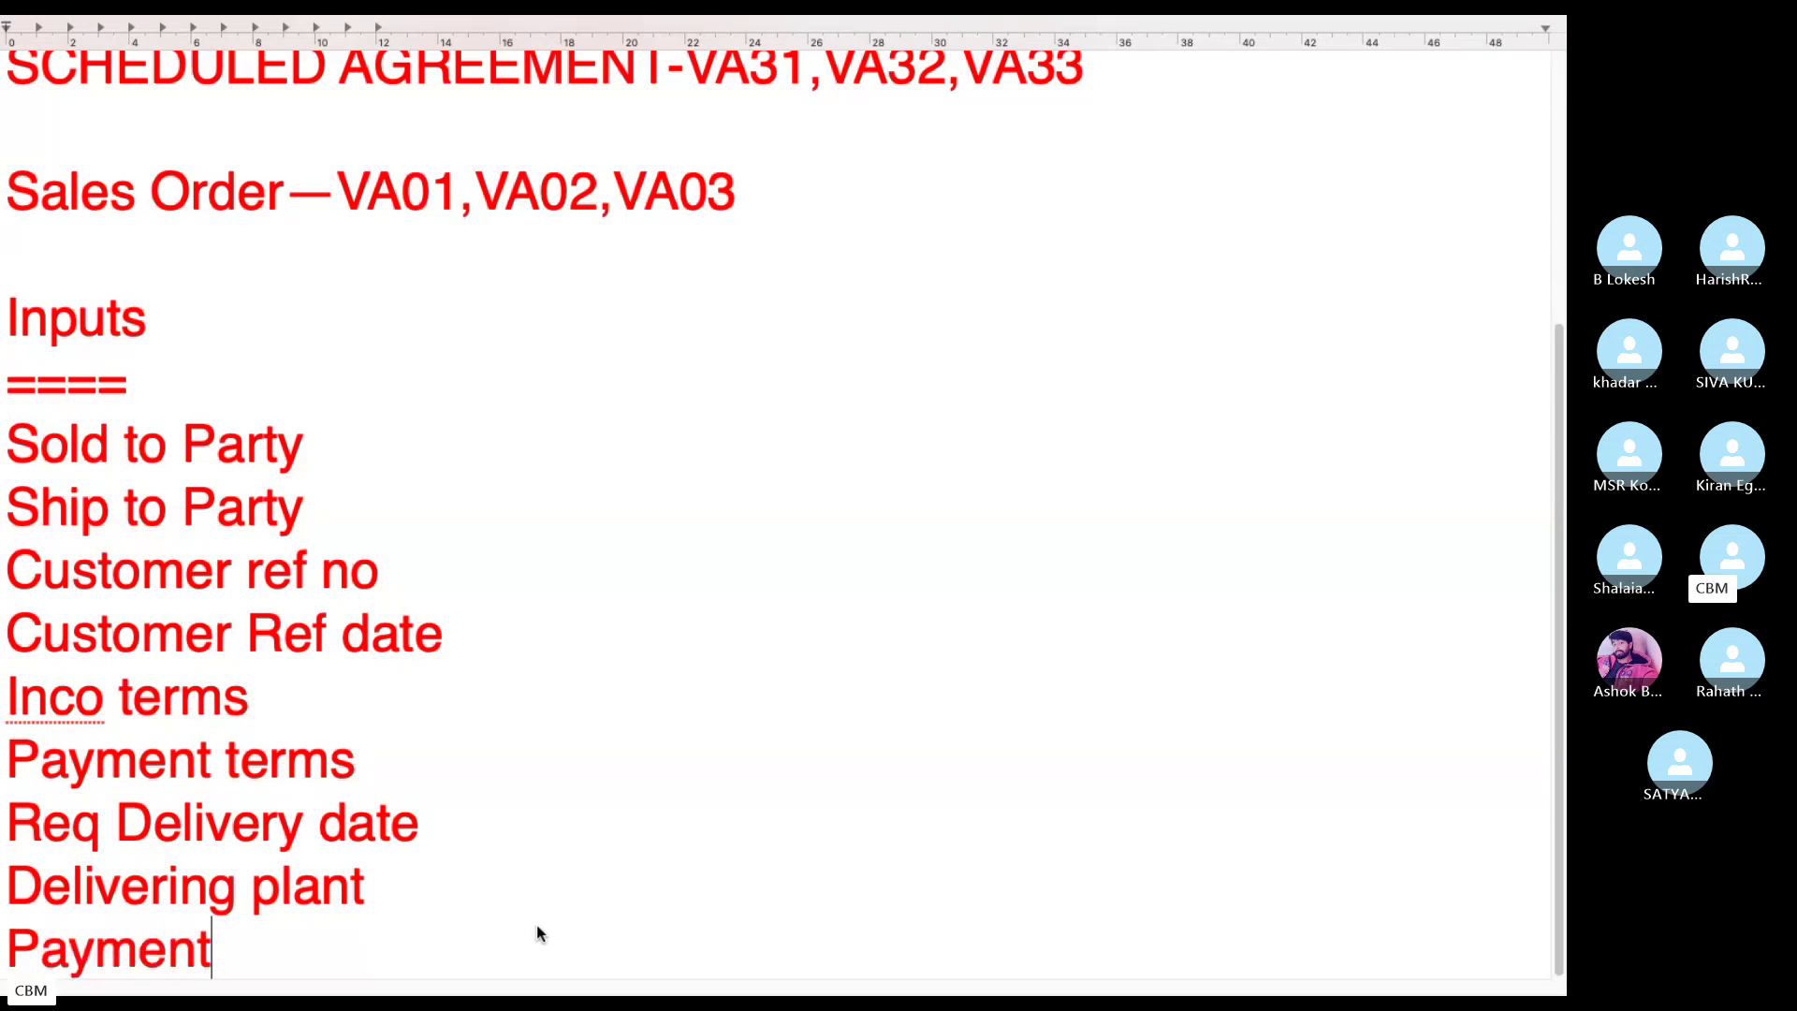
text( temrm)
key(BackSpace)
key(BackSpace)
key(BackSpace)
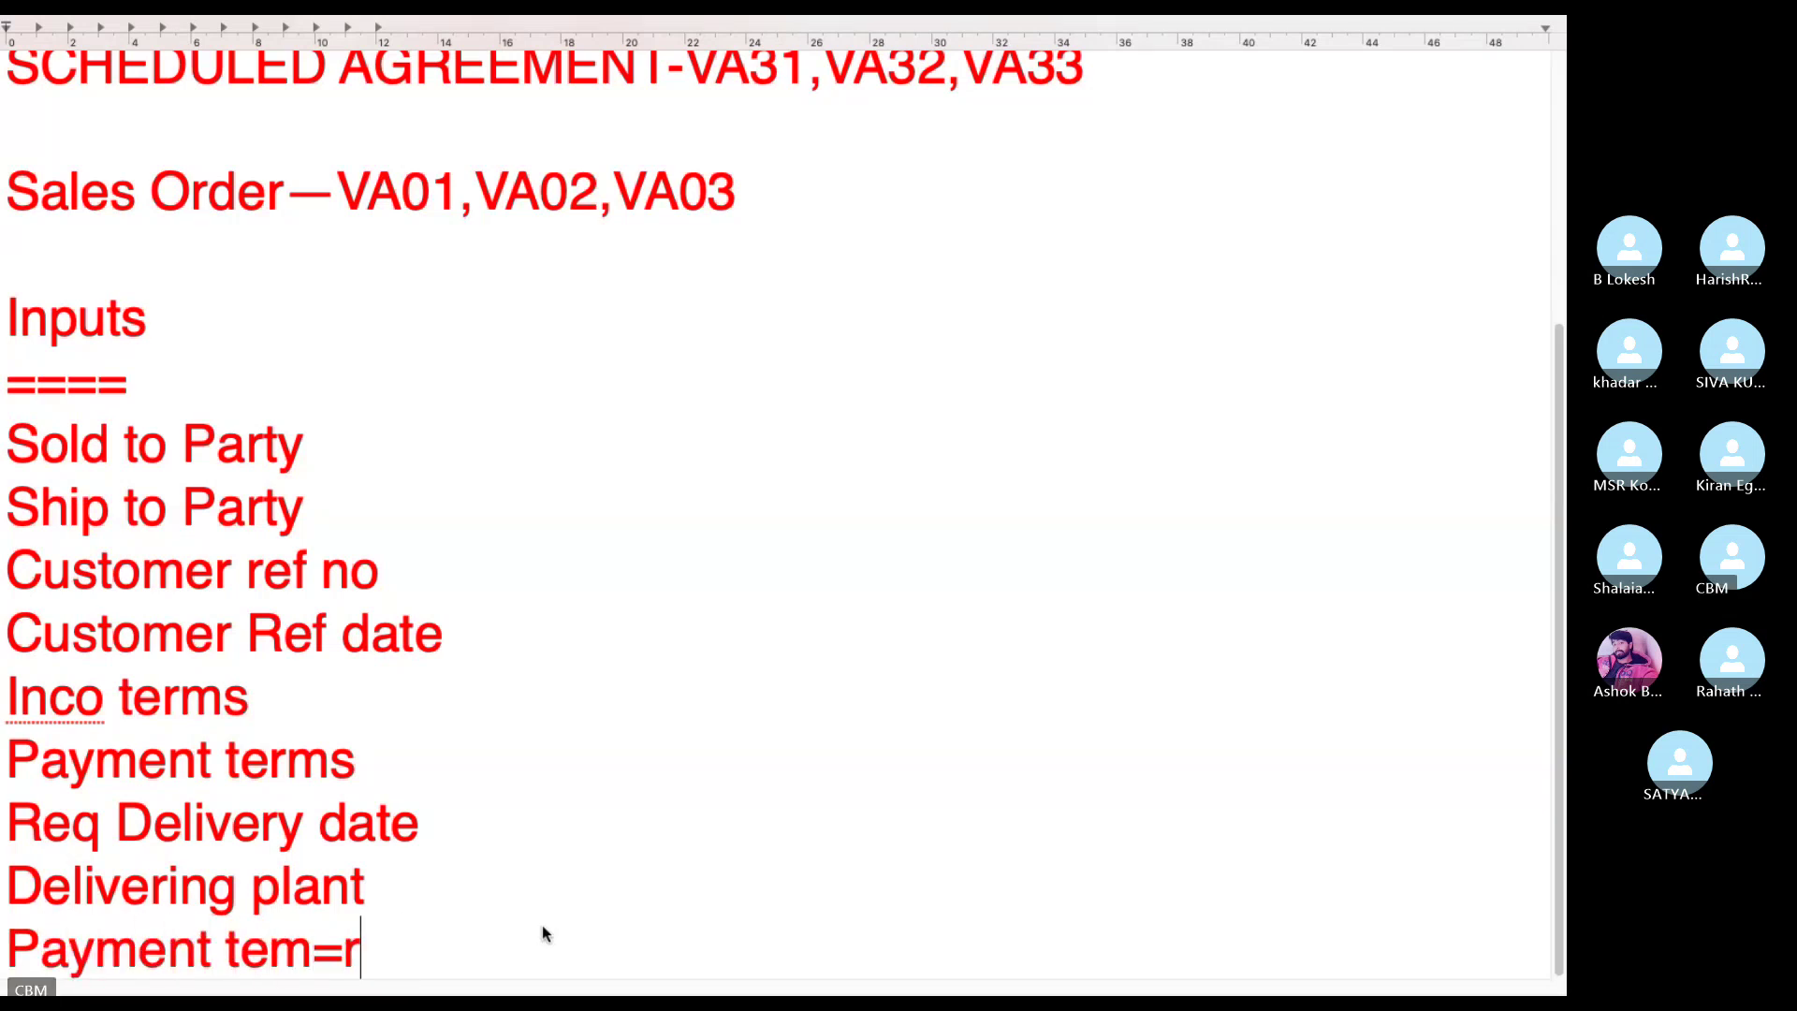
text(rms)
key(Return)
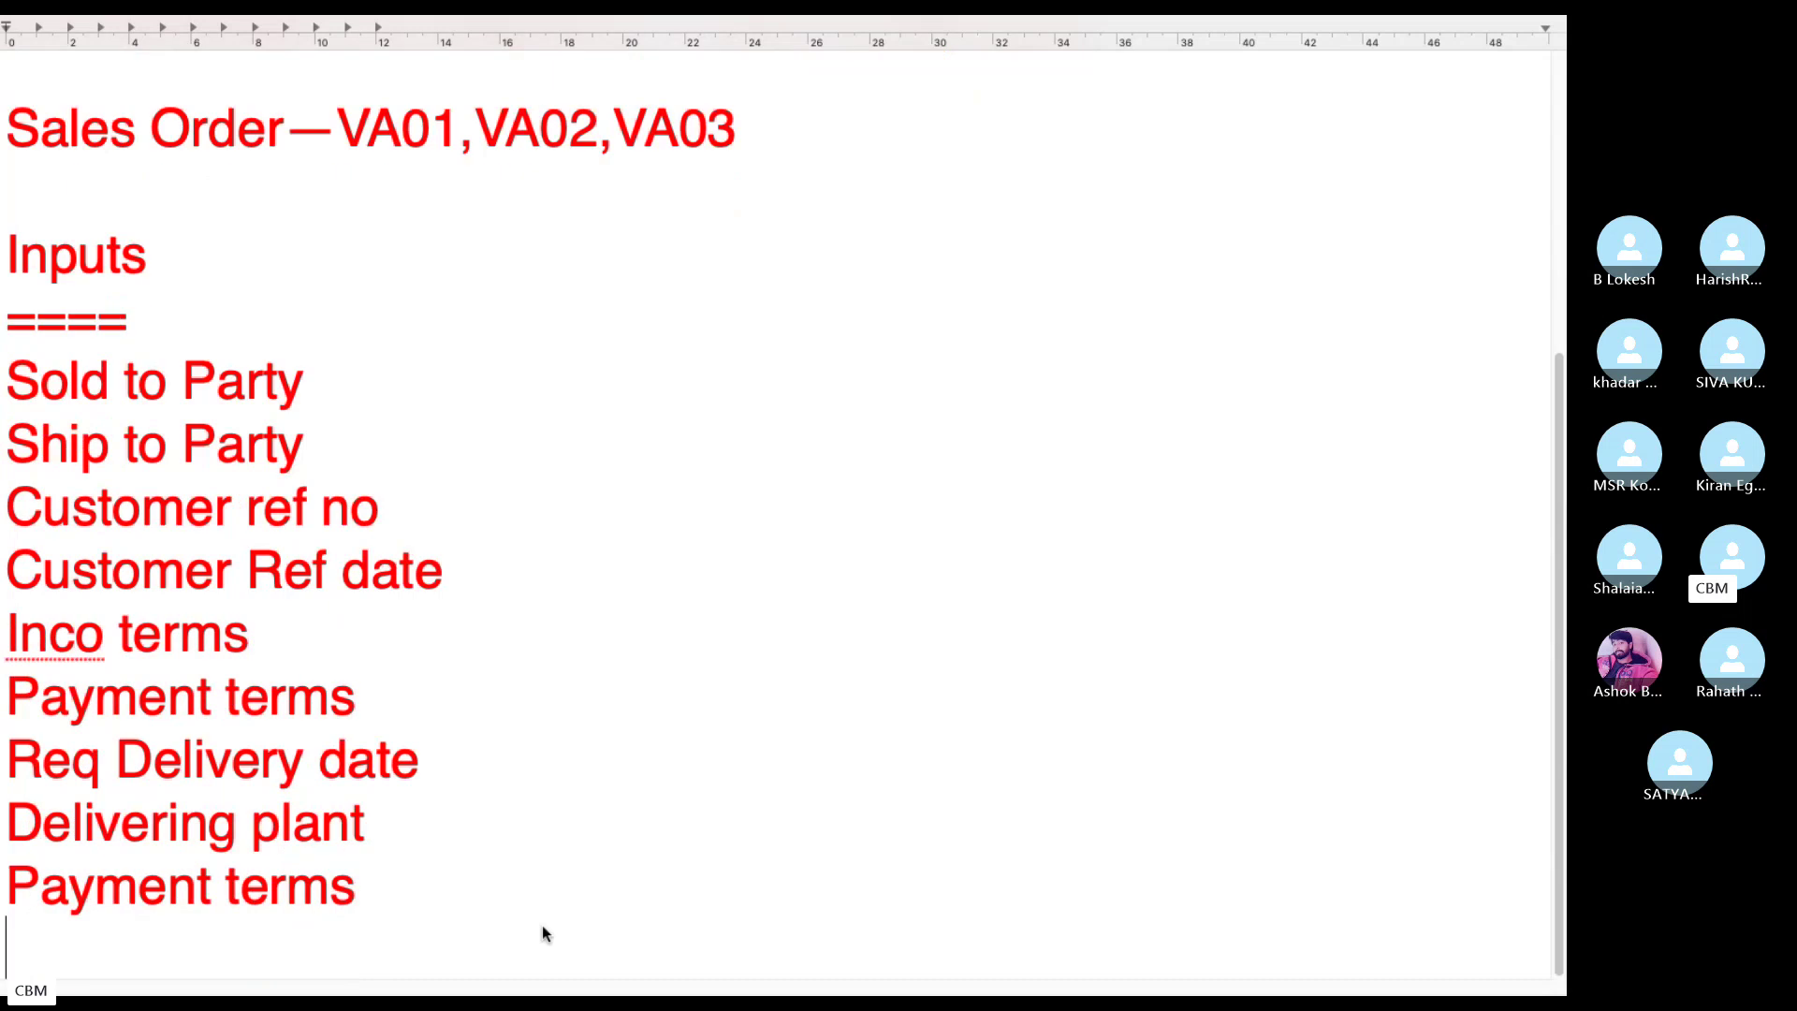
key(BackSpace)
key(BackSpace)
key(BackSpace)
key(BackSpace)
key(BackSpace)
key(BackSpace)
key(BackSpace)
key(BackSpace)
key(BackSpace)
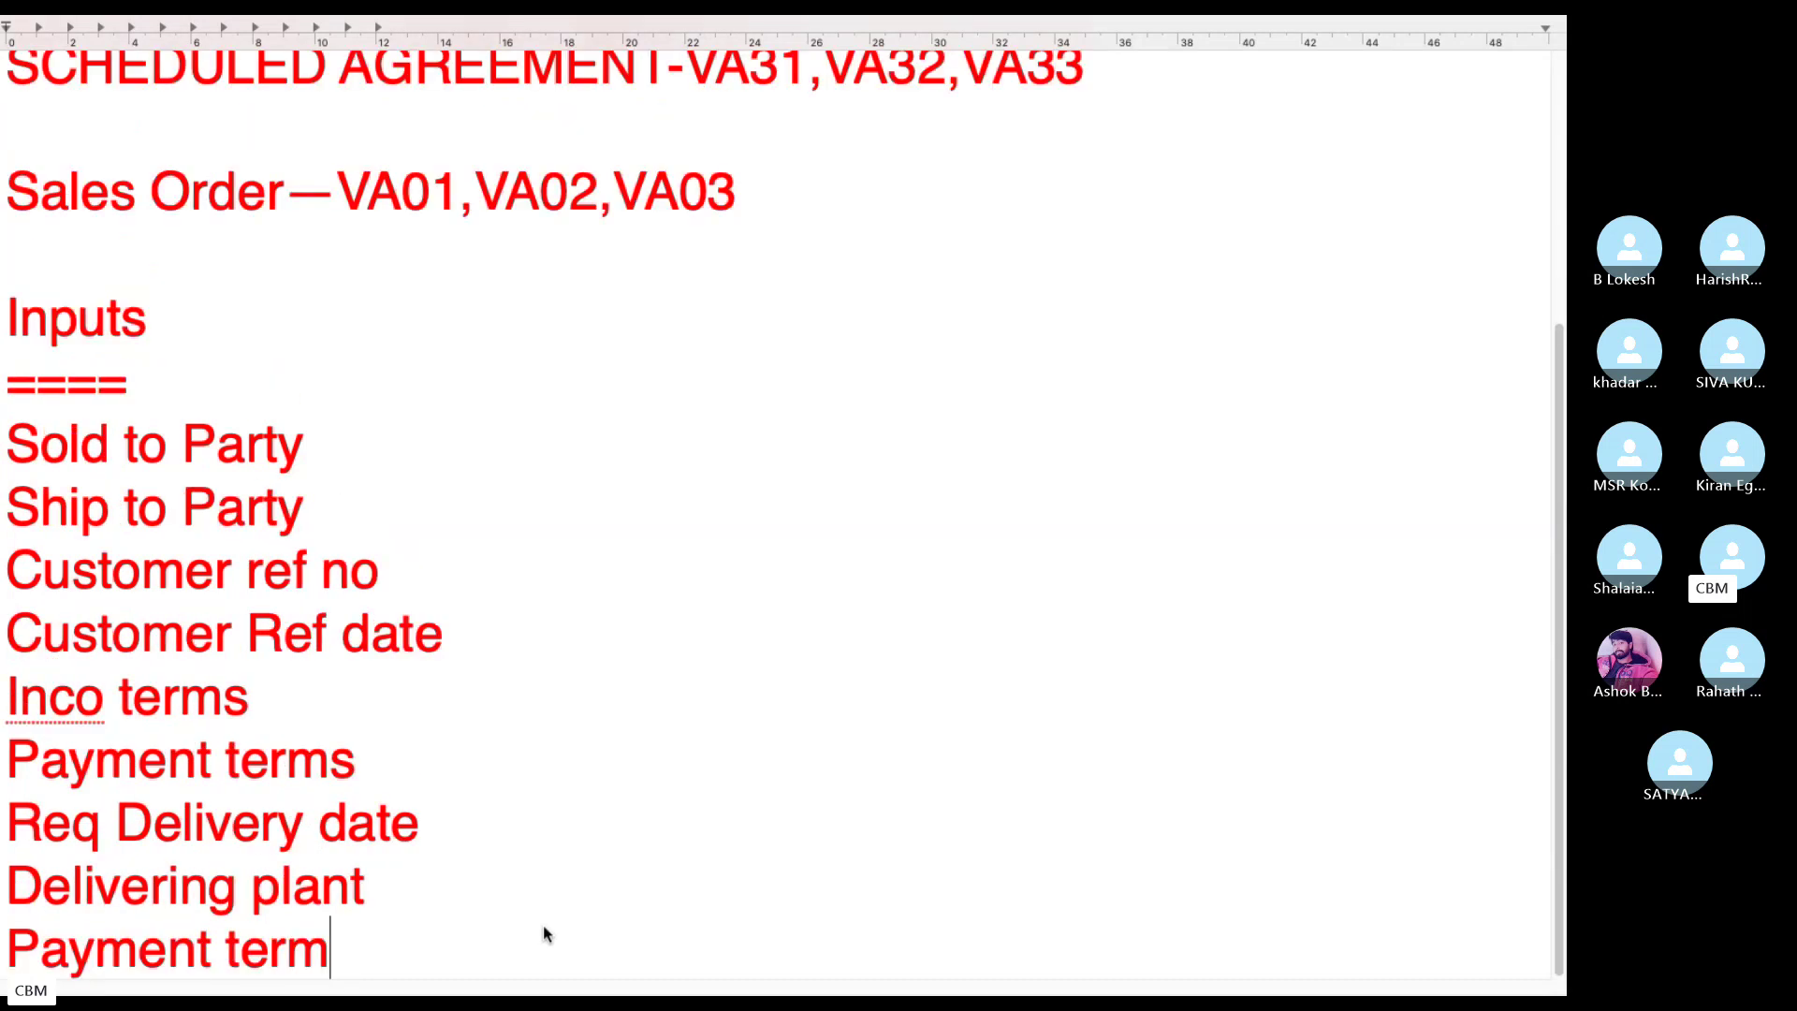
key(BackSpace)
key(BackSpace)
key(BackSpace)
key(BackSpace)
key(BackSpace)
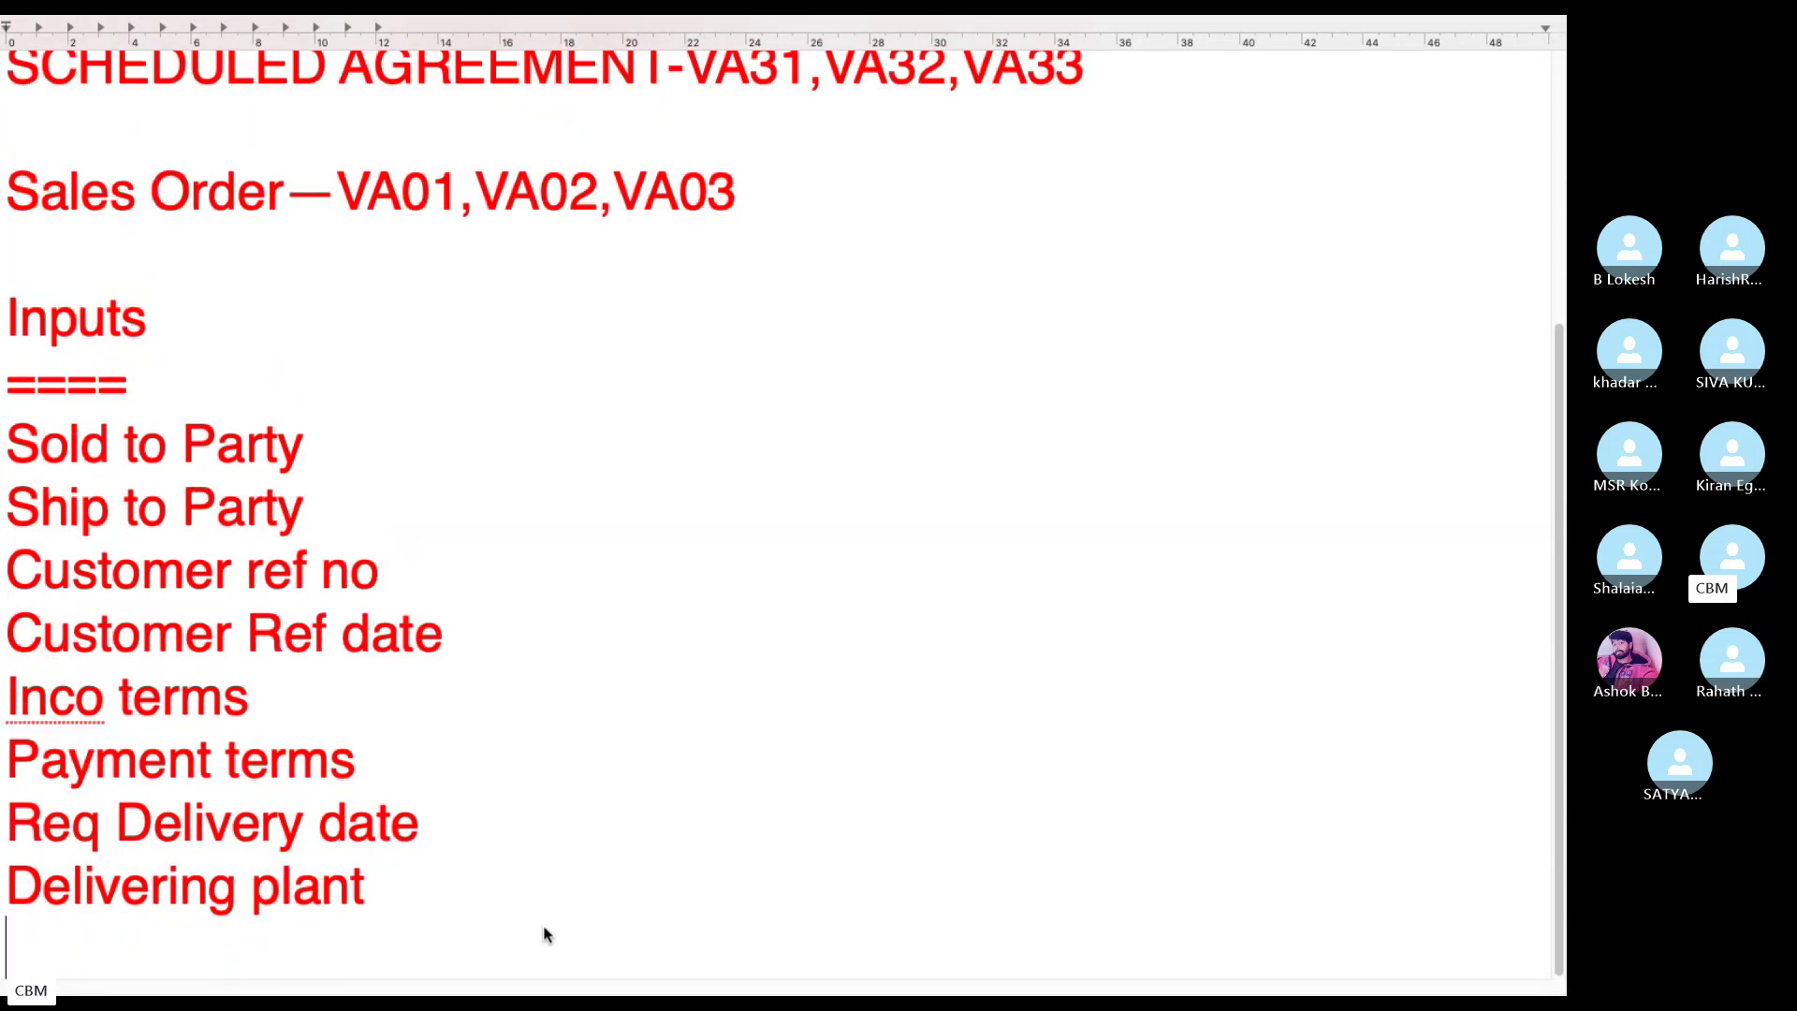
Add "Material" to the inputs list below the delivering plant entry and start a new line.
text(Materi)
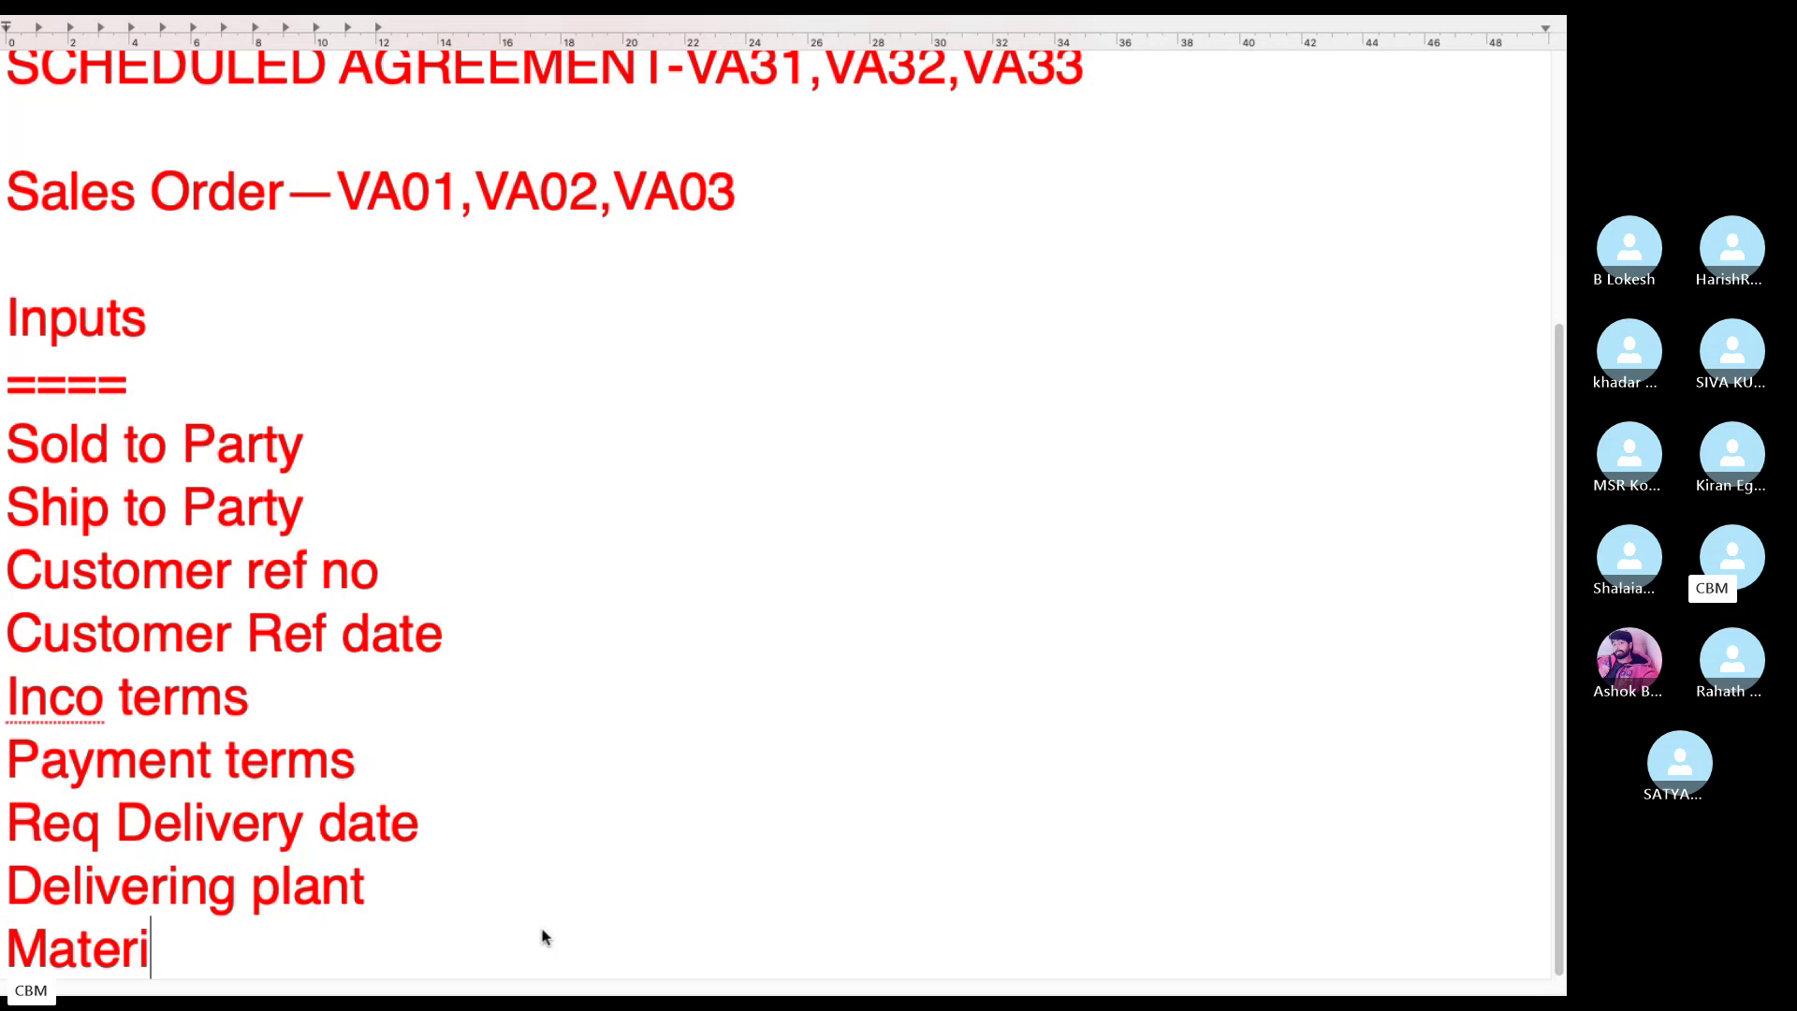
text(al)
key(Return)
Add "Quantity" below the material entry, correcting its spelling with the suggested word.
text(quan)
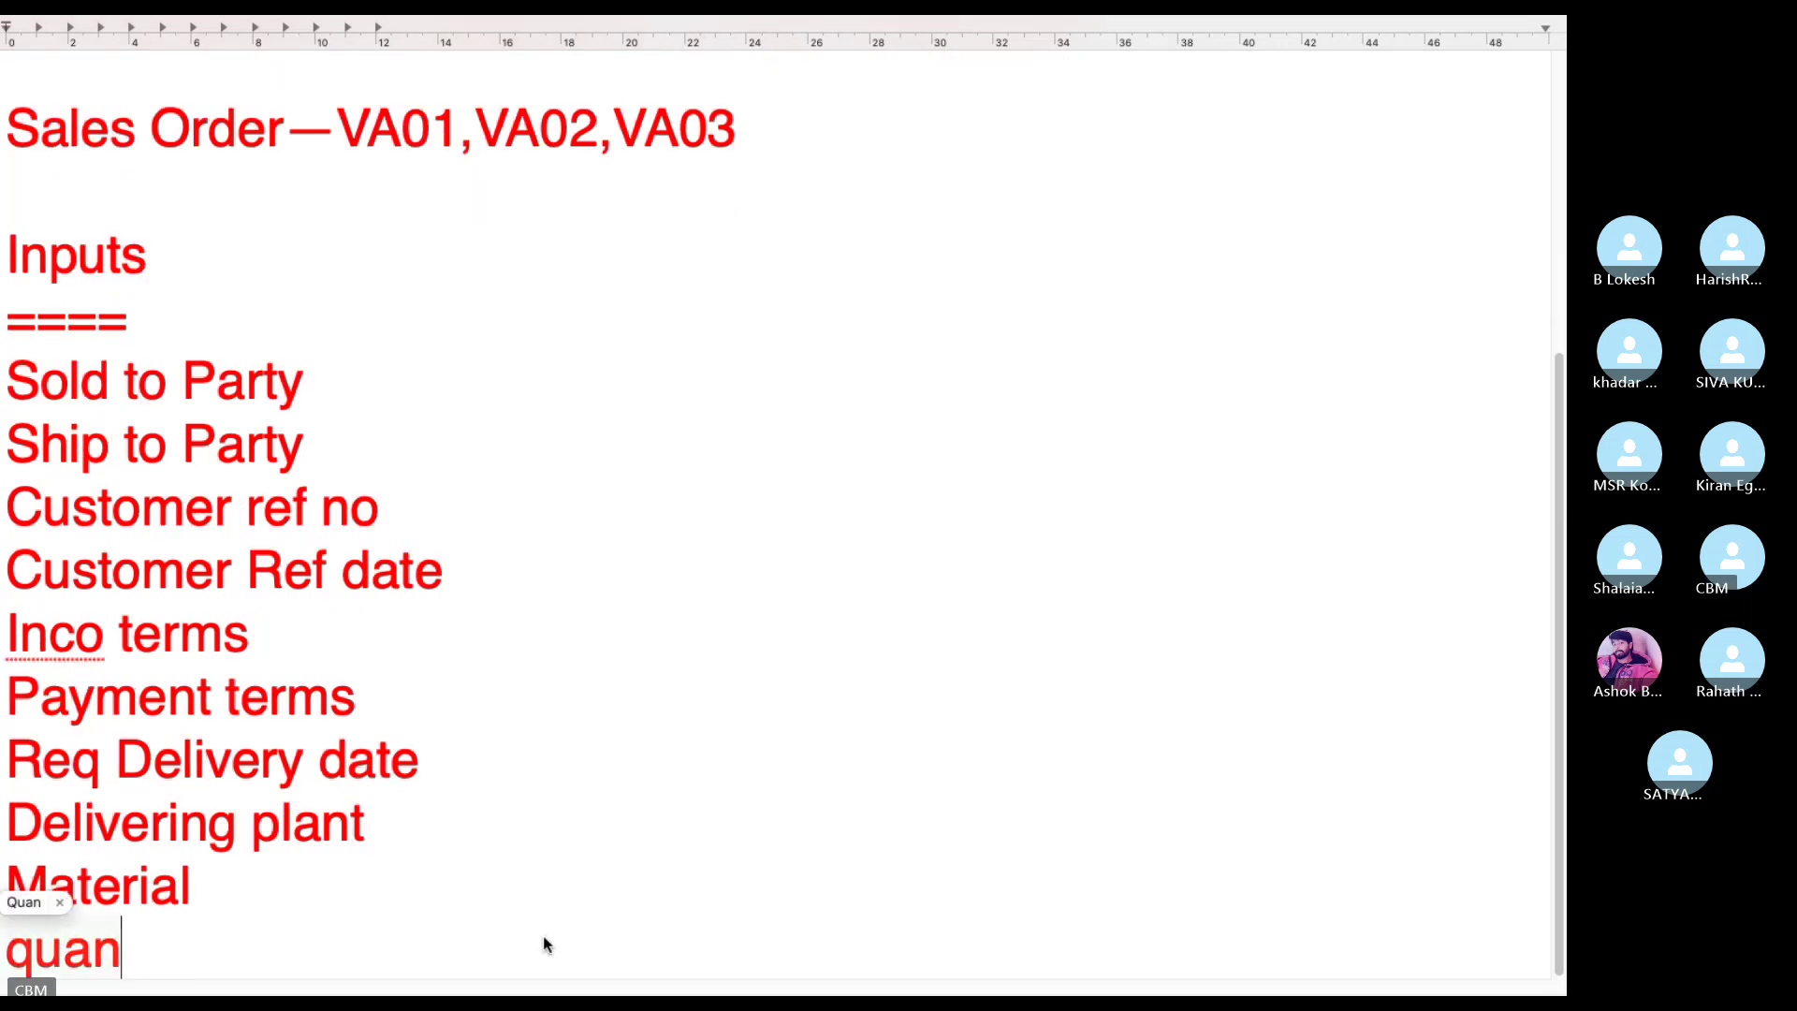
key(BackSpace)
key(BackSpace)
key(BackSpace)
key(BackSpace)
text(Qunai)
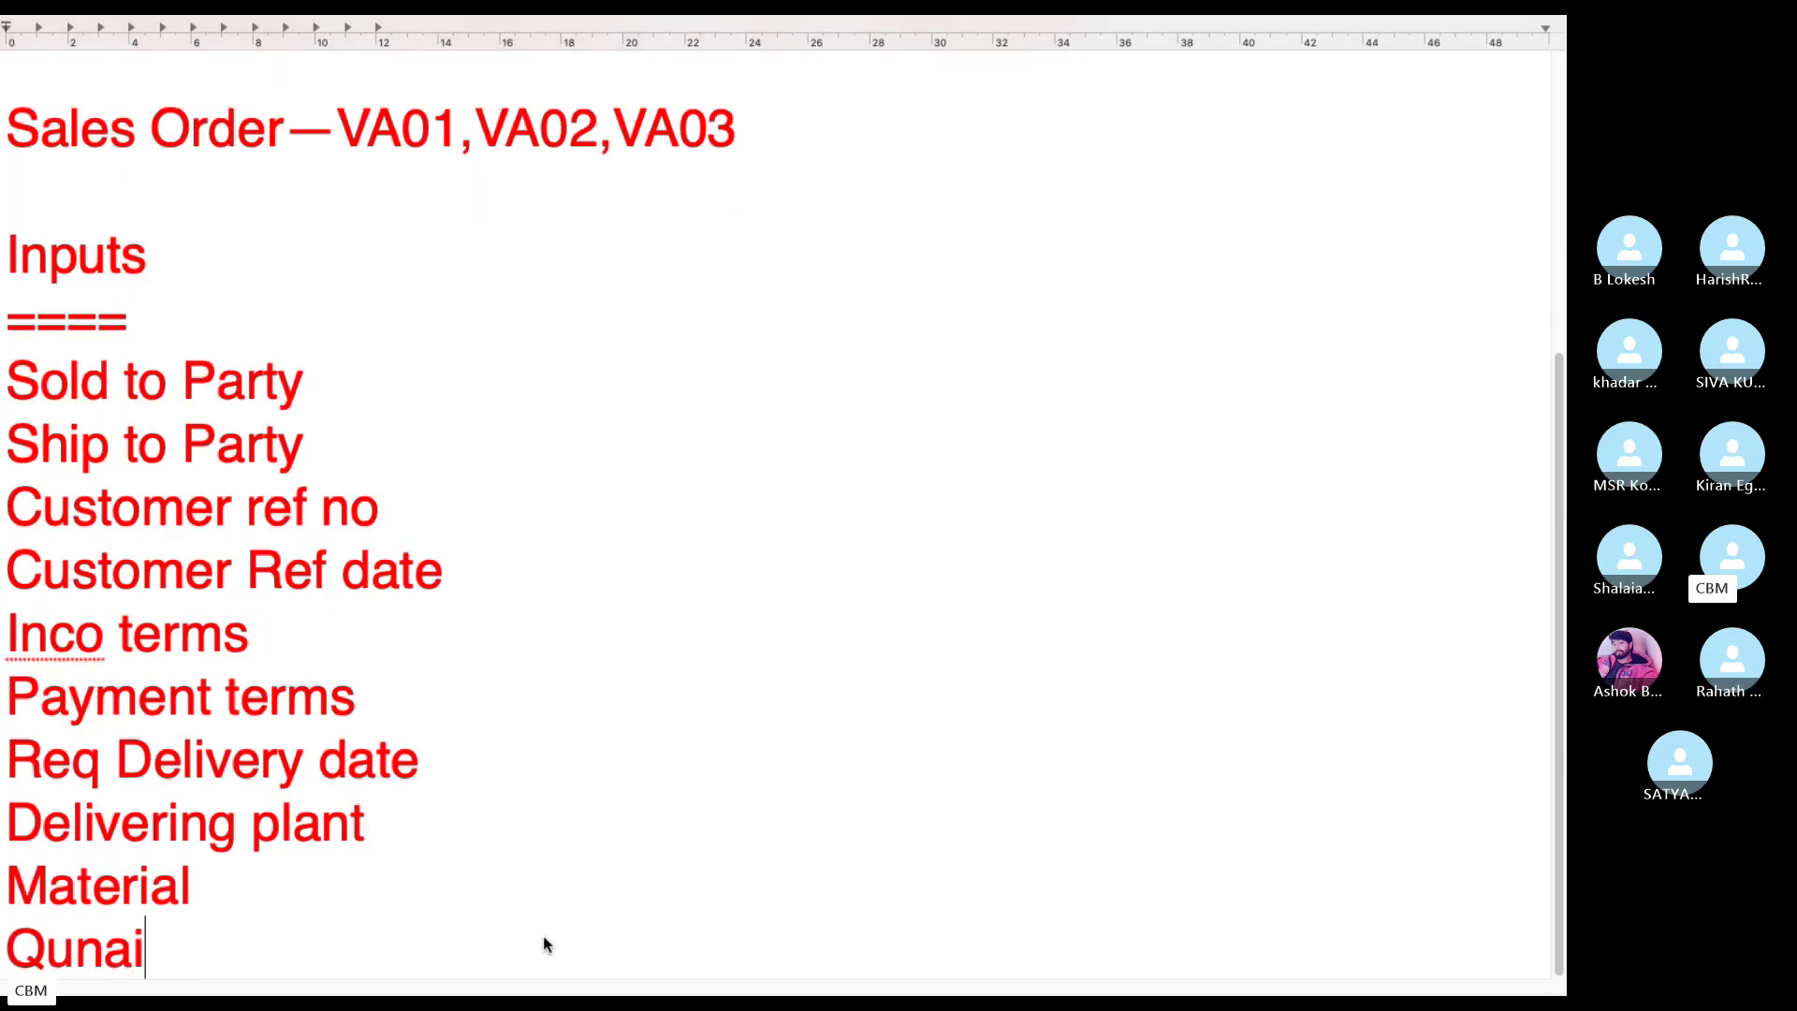
key(BackSpace)
key(BackSpace)
text(titiy)
key(BackSpace)
key(BackSpace)
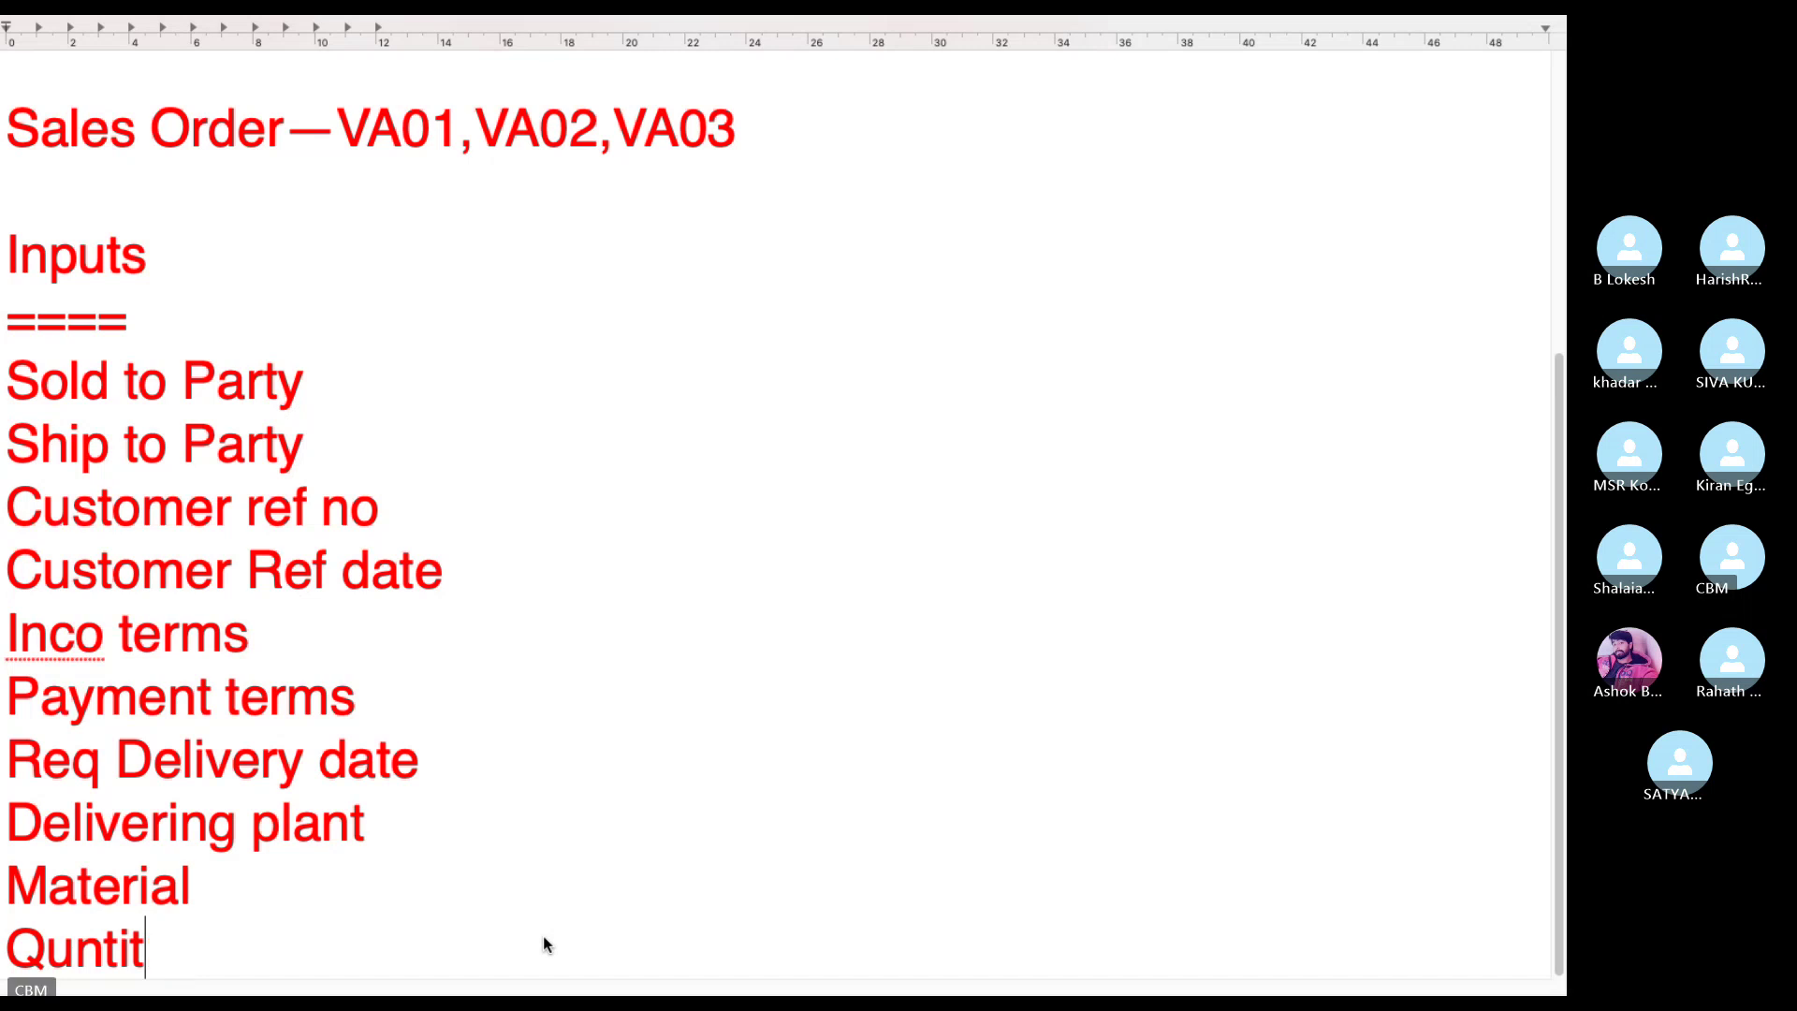
text(y)
key(Return)
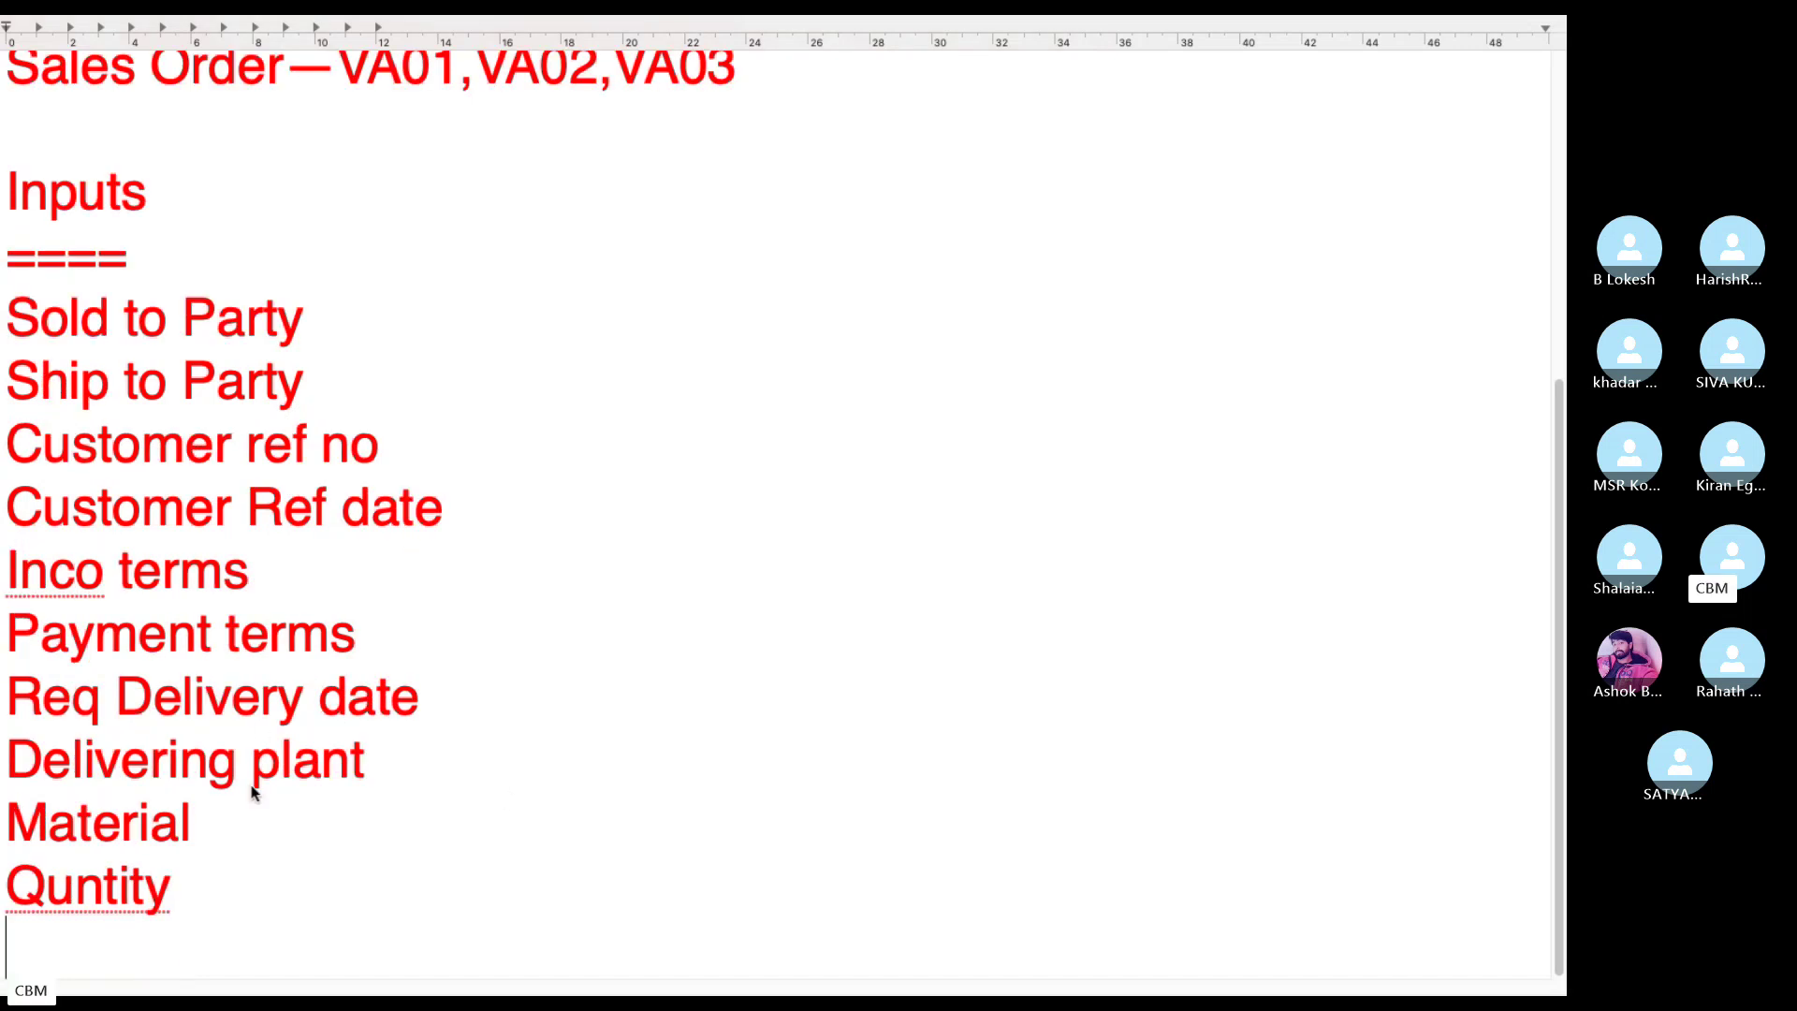
right_click(131, 884)
click(234, 589)
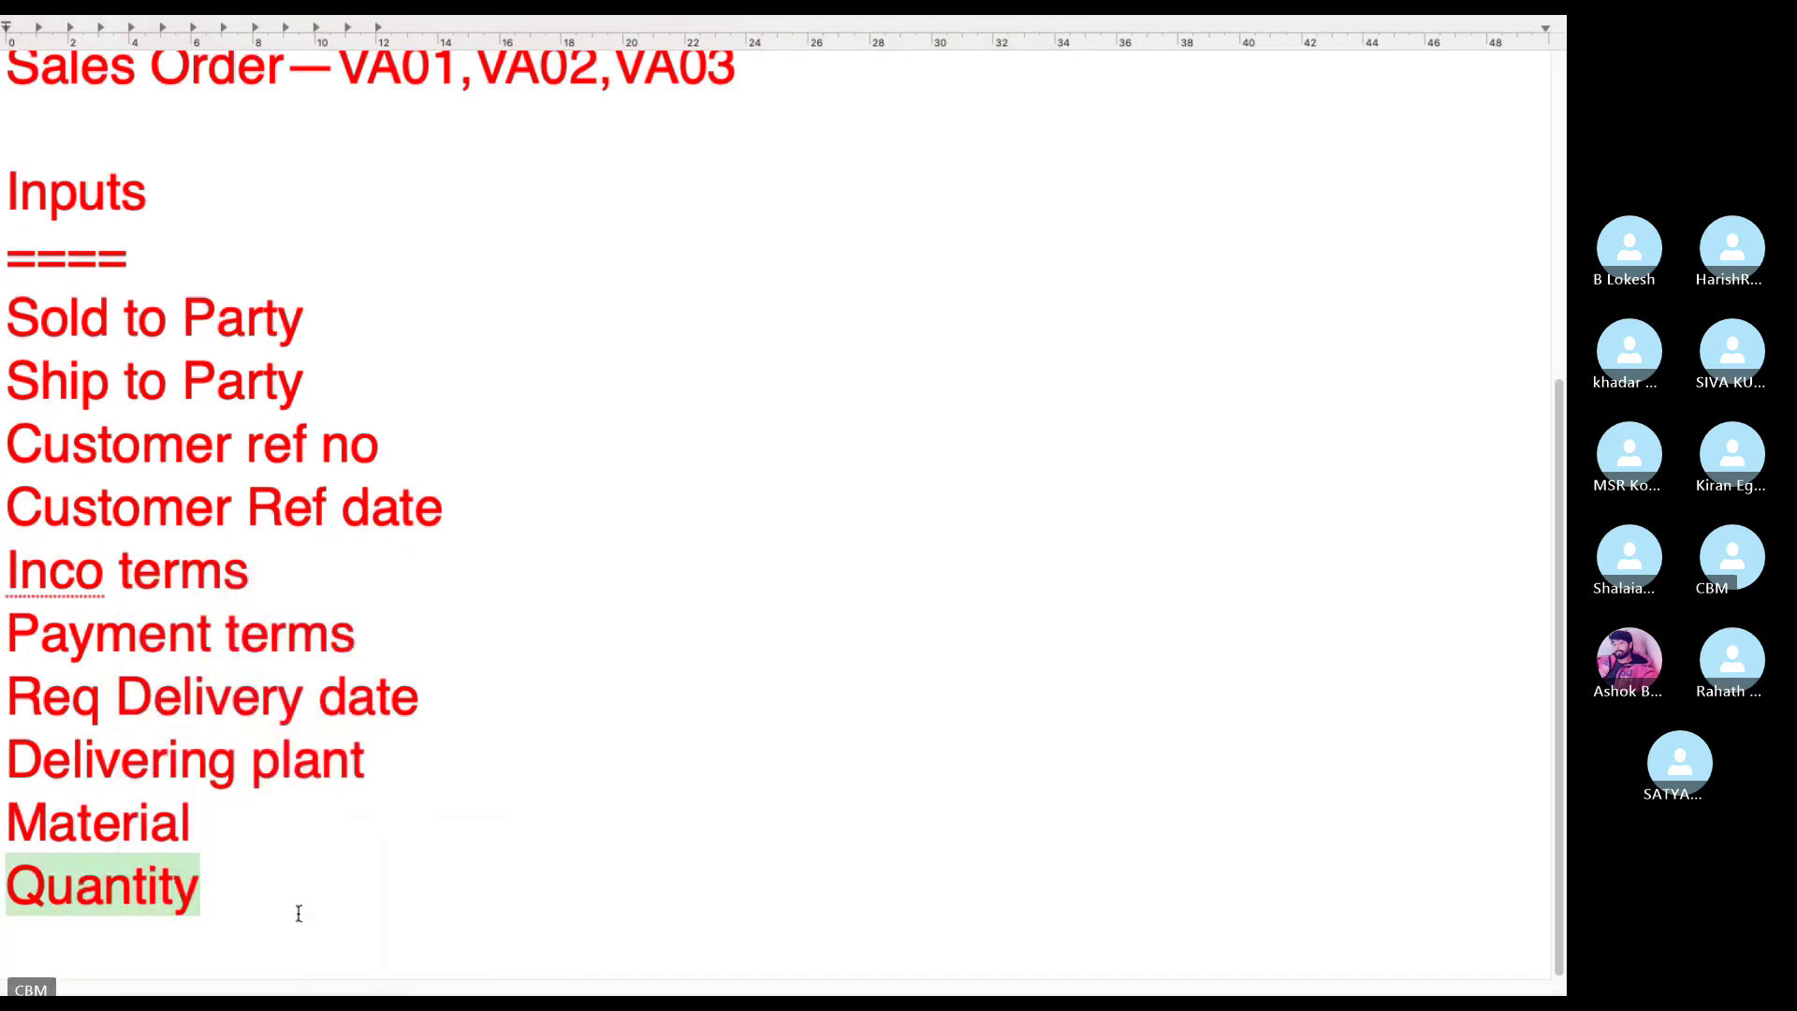
Add "Description of the material" below the quantity entry, and join "Inco terms" into the single word "Incoterms".
click(298, 912)
key(Return)
text(D)
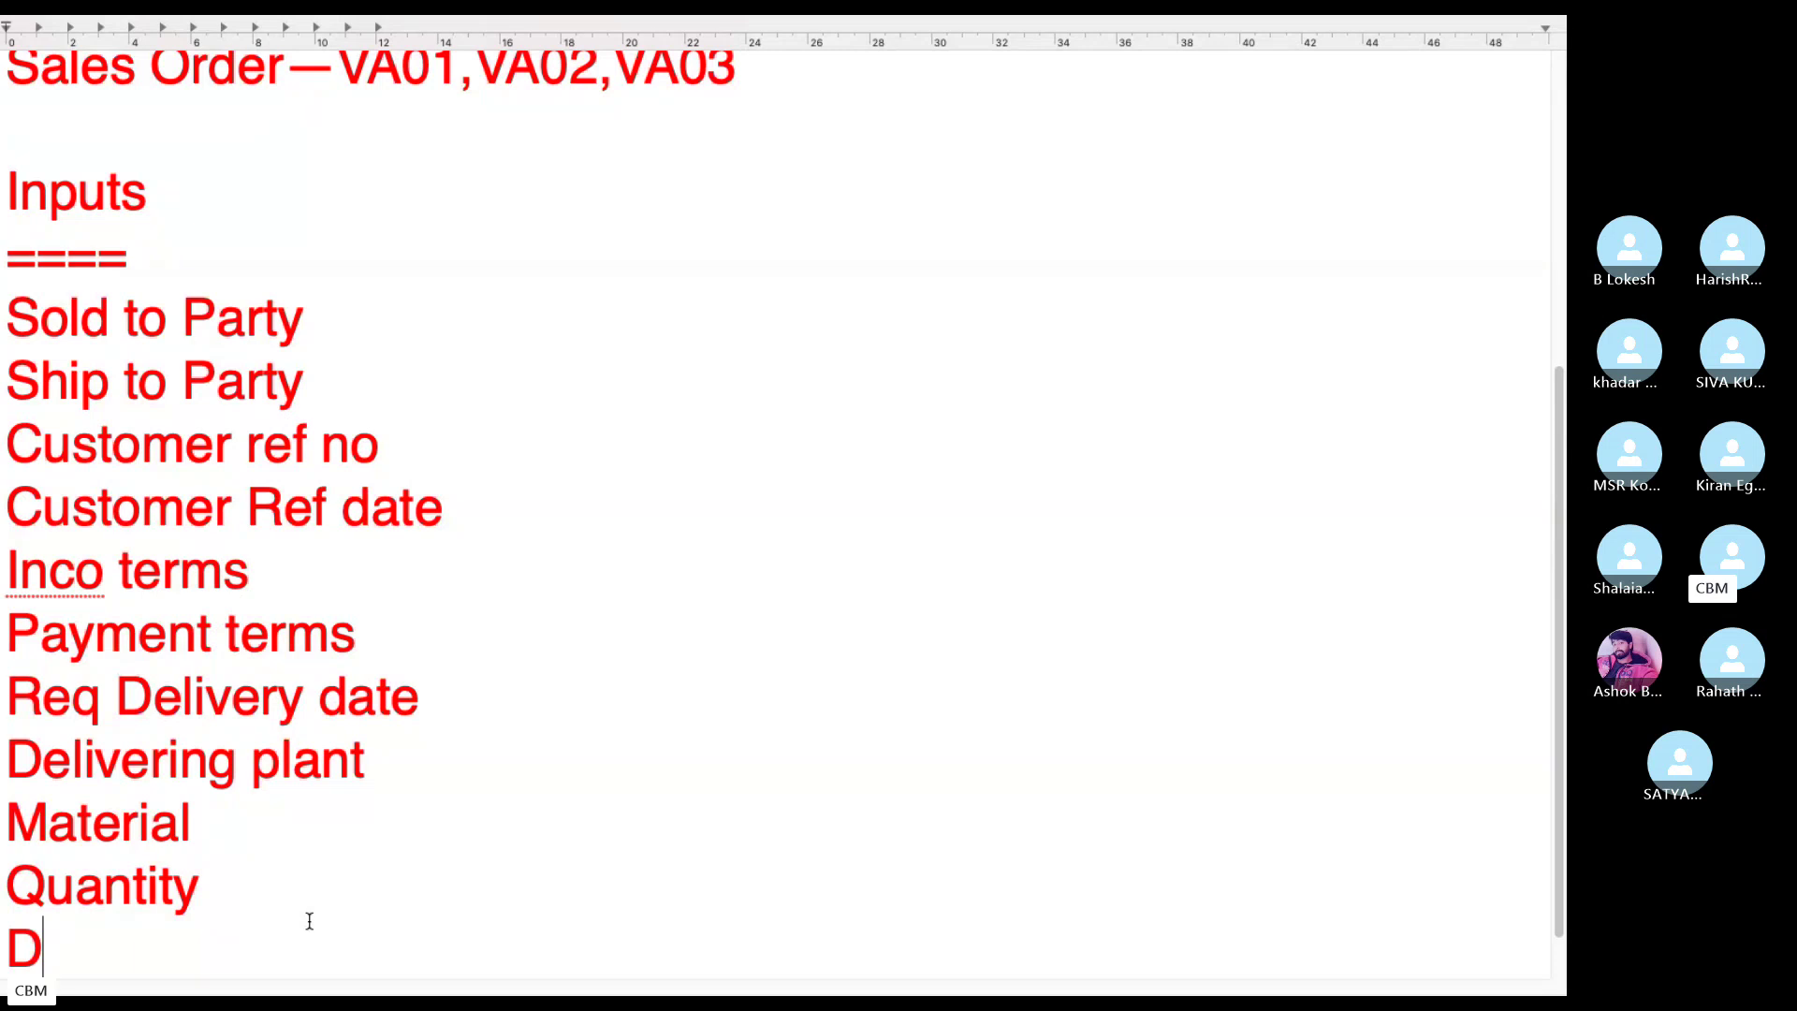
text(escrt)
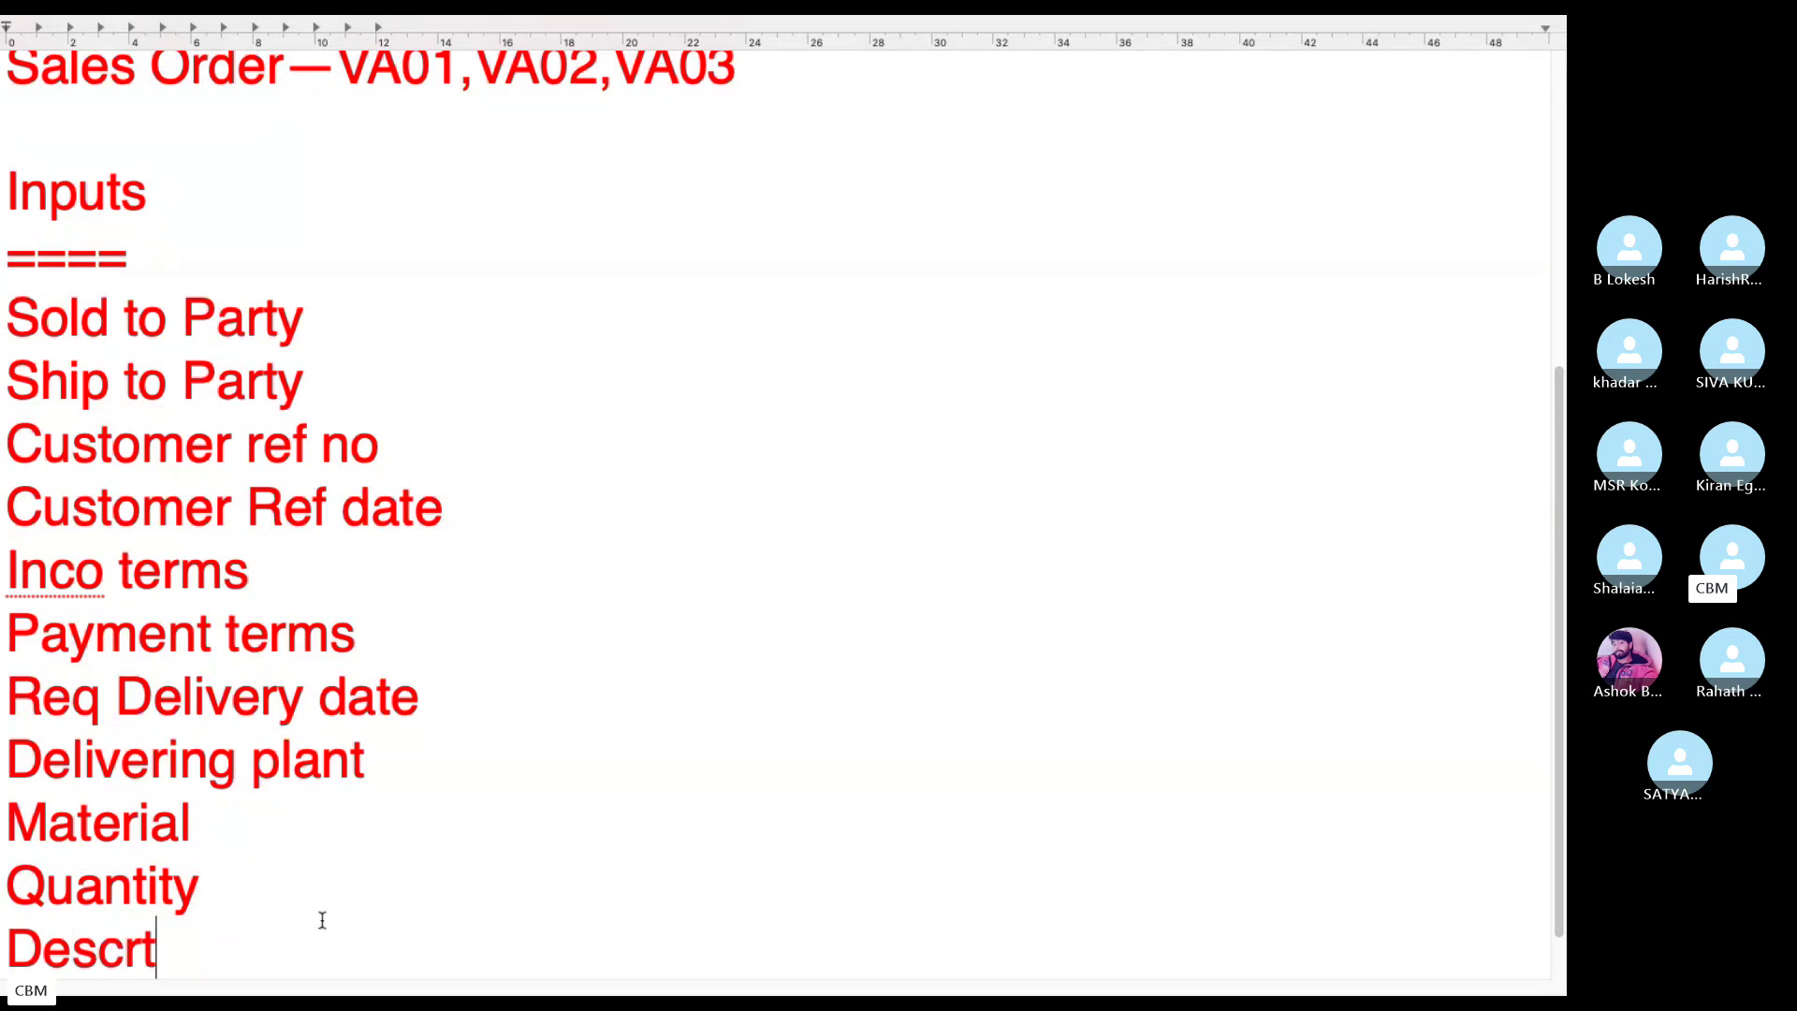
key(BackSpace)
text(iption of the )
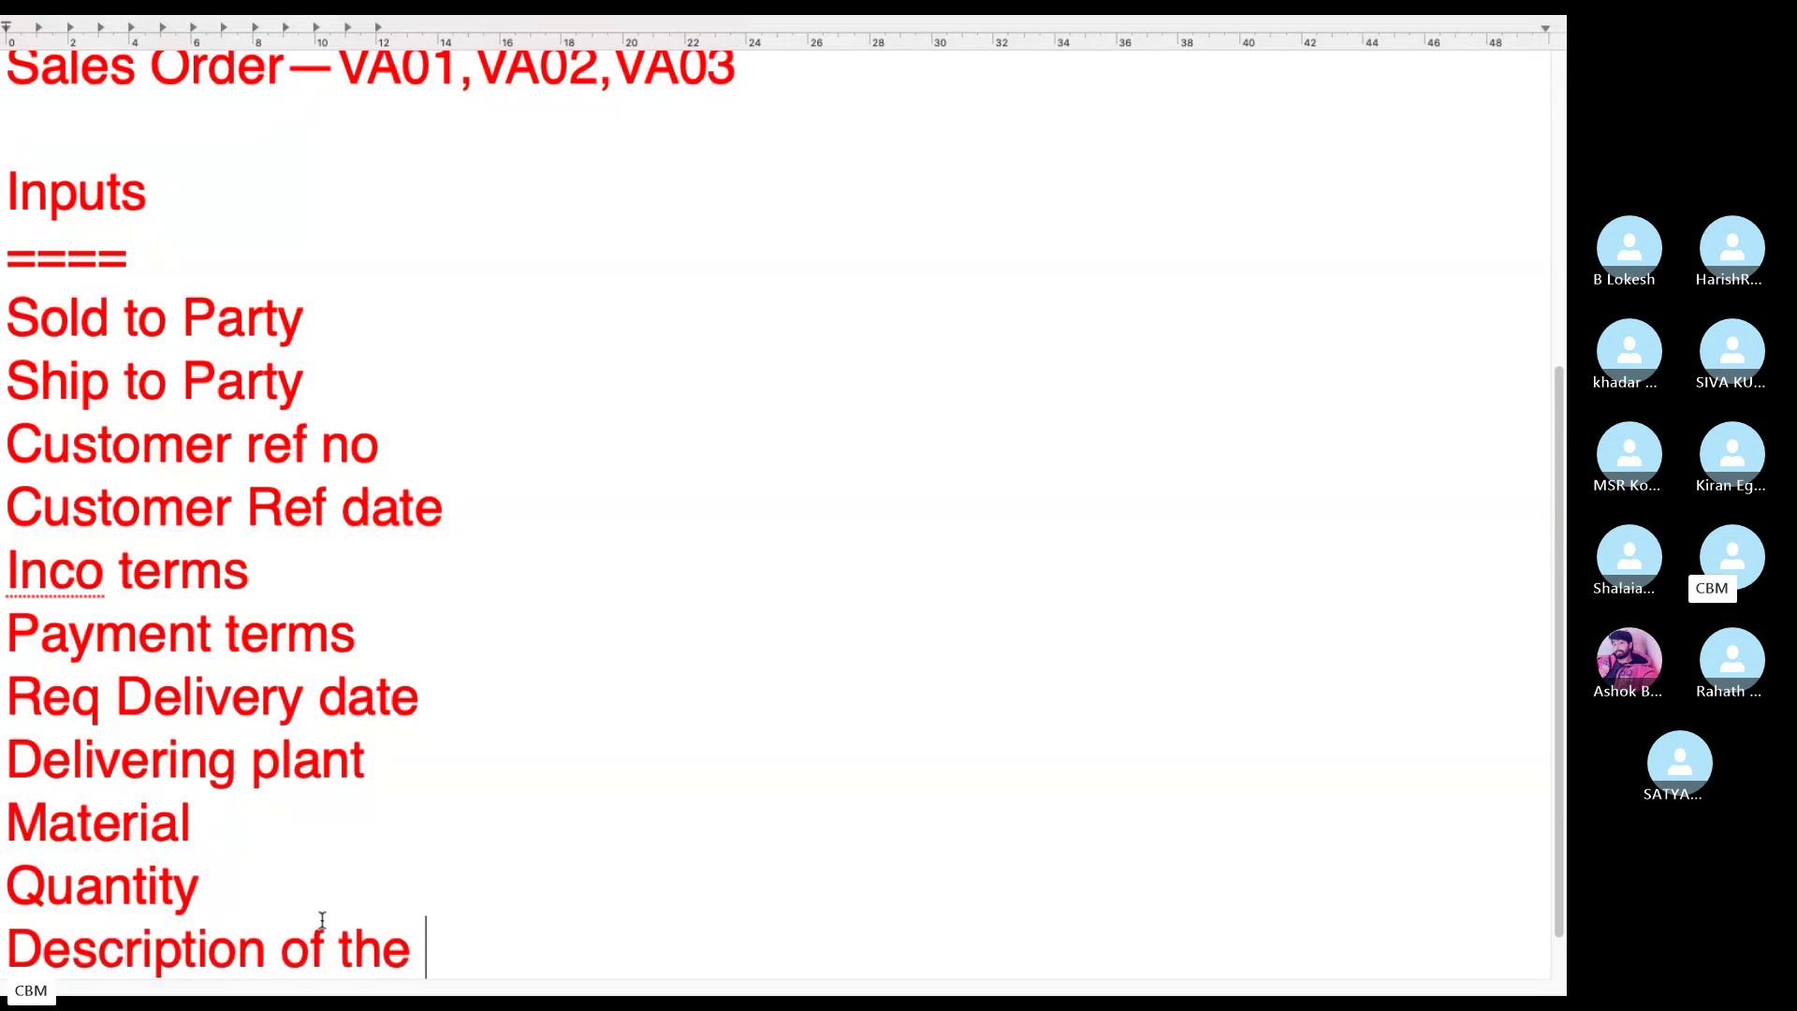
text(material)
key(Return)
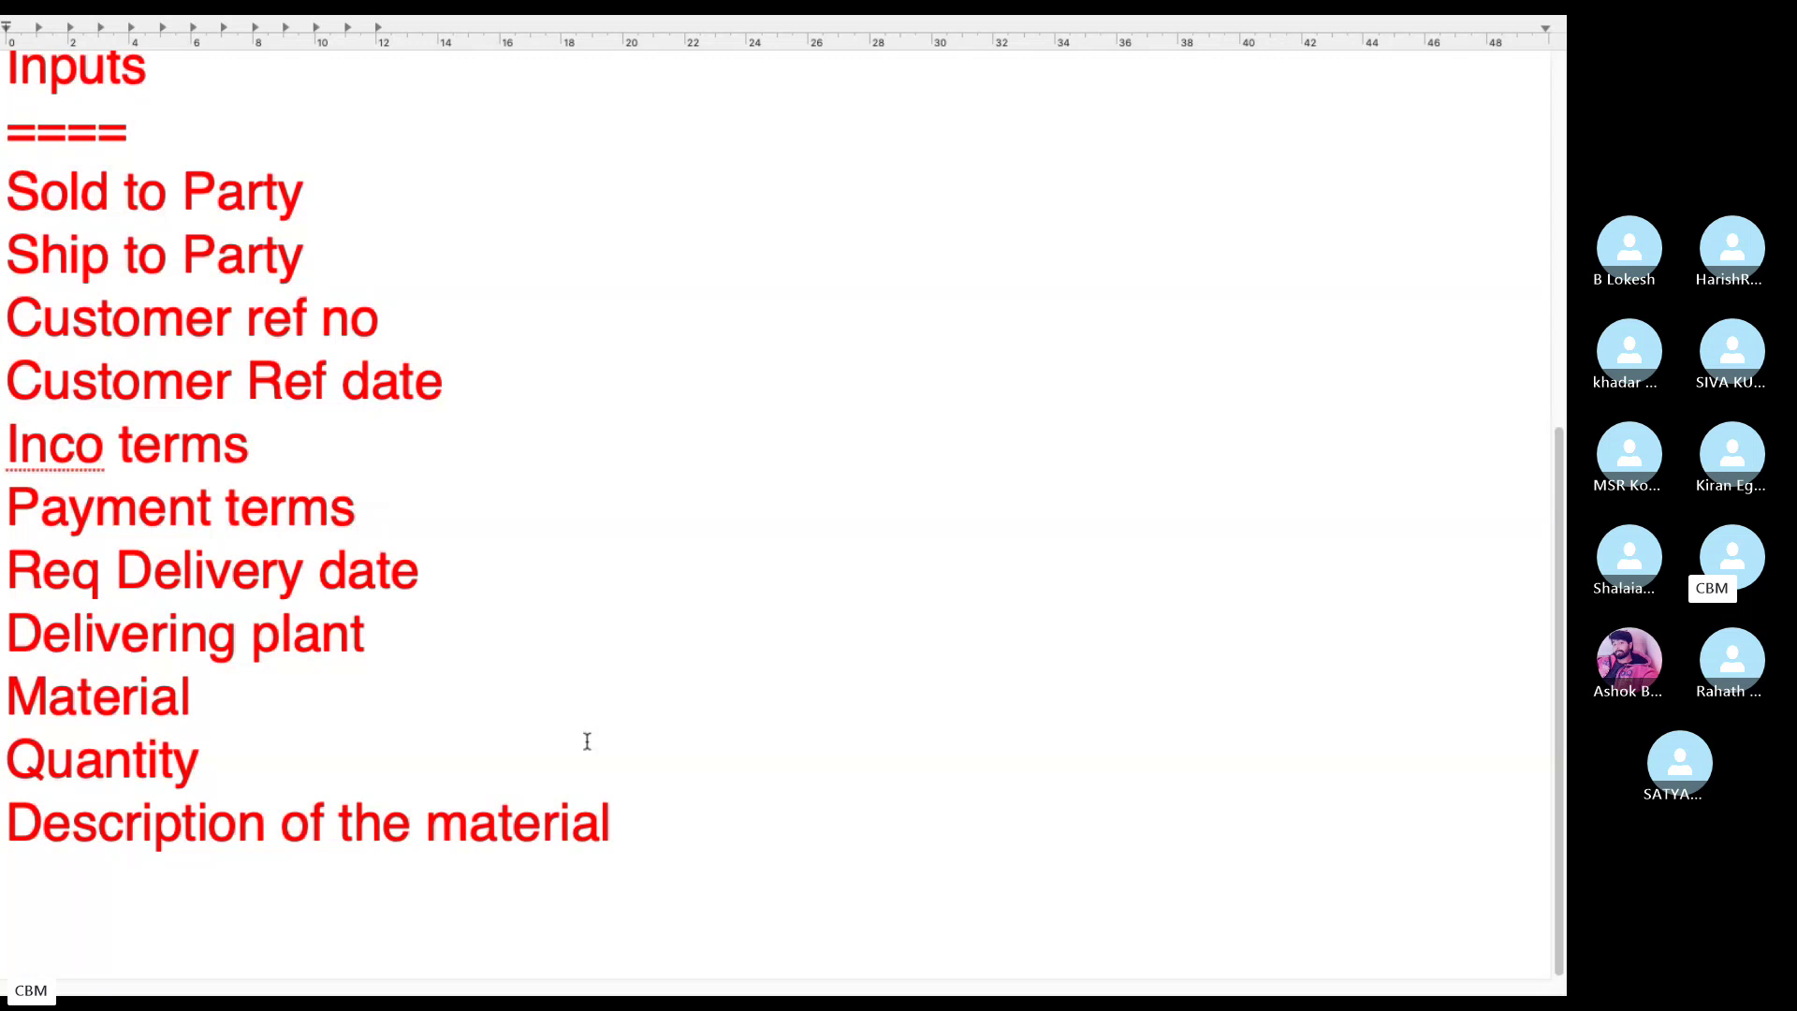
click(119, 444)
key(BackSpace)
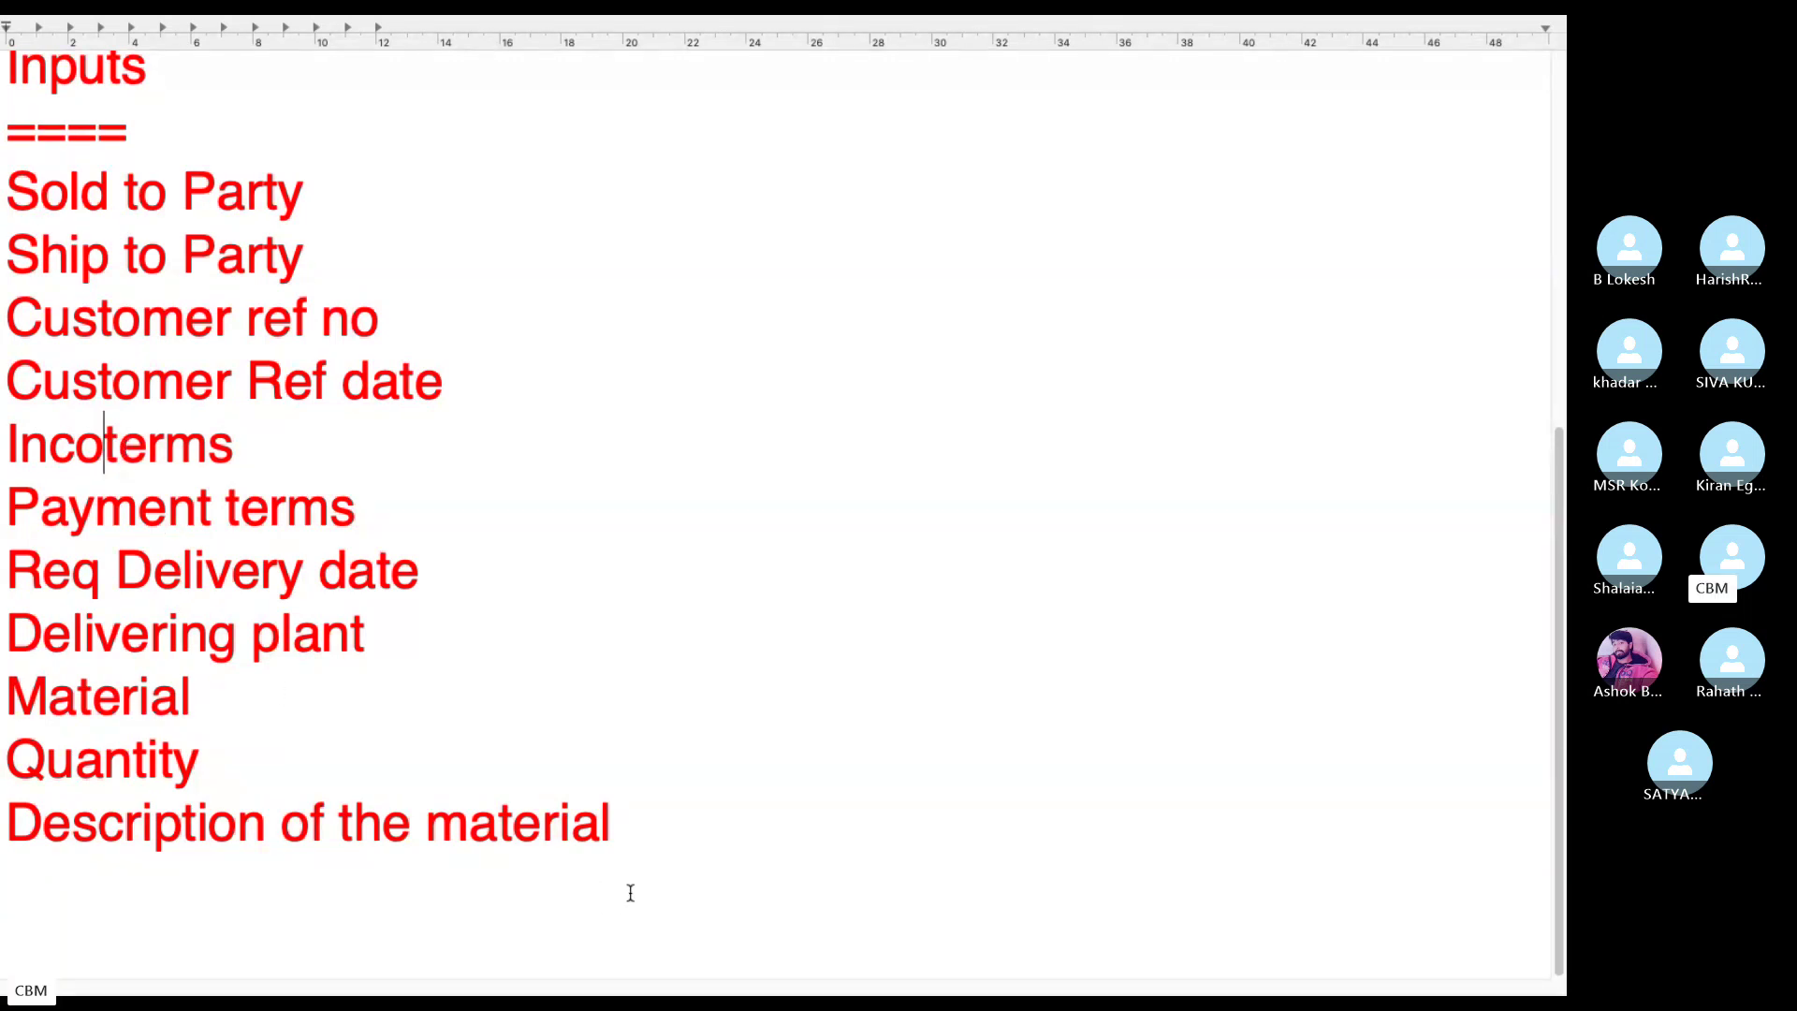
Add "Net Value of the sales order" below the material description and start a new line.
click(648, 845)
key(Return)
text(AMo)
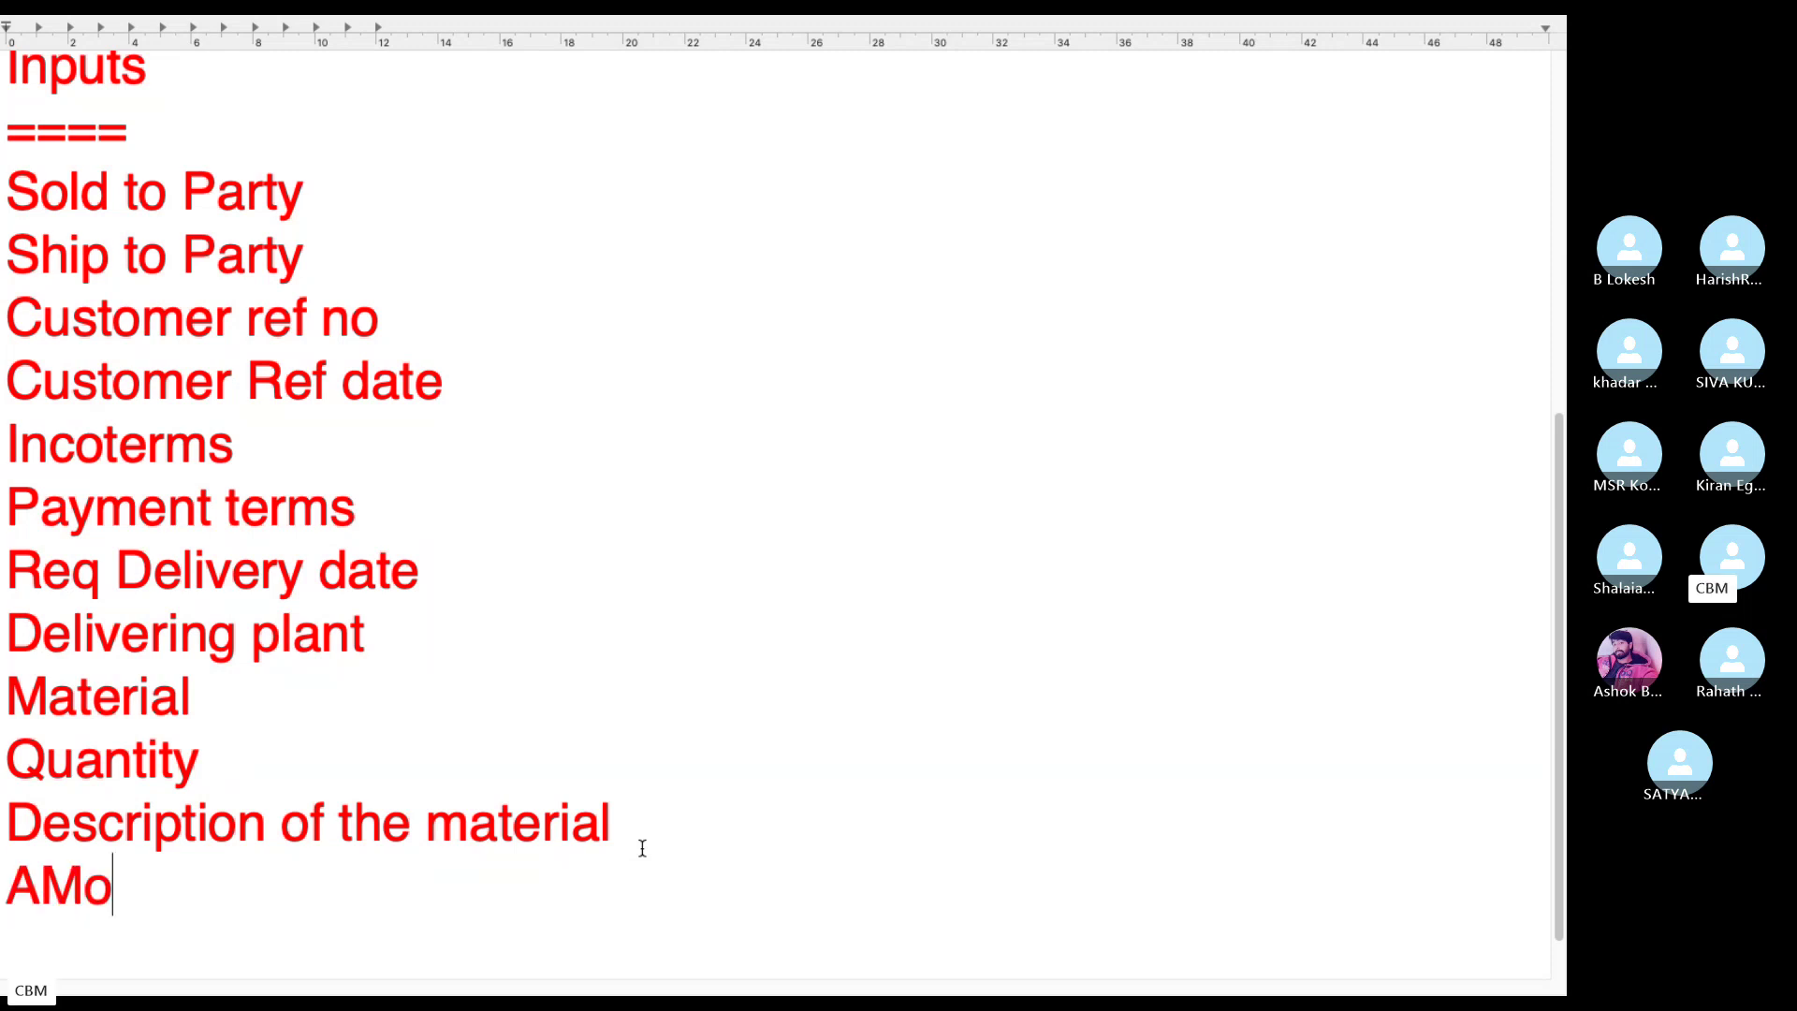
key(BackSpace)
key(BackSpace)
key(BackSpace)
text(an)
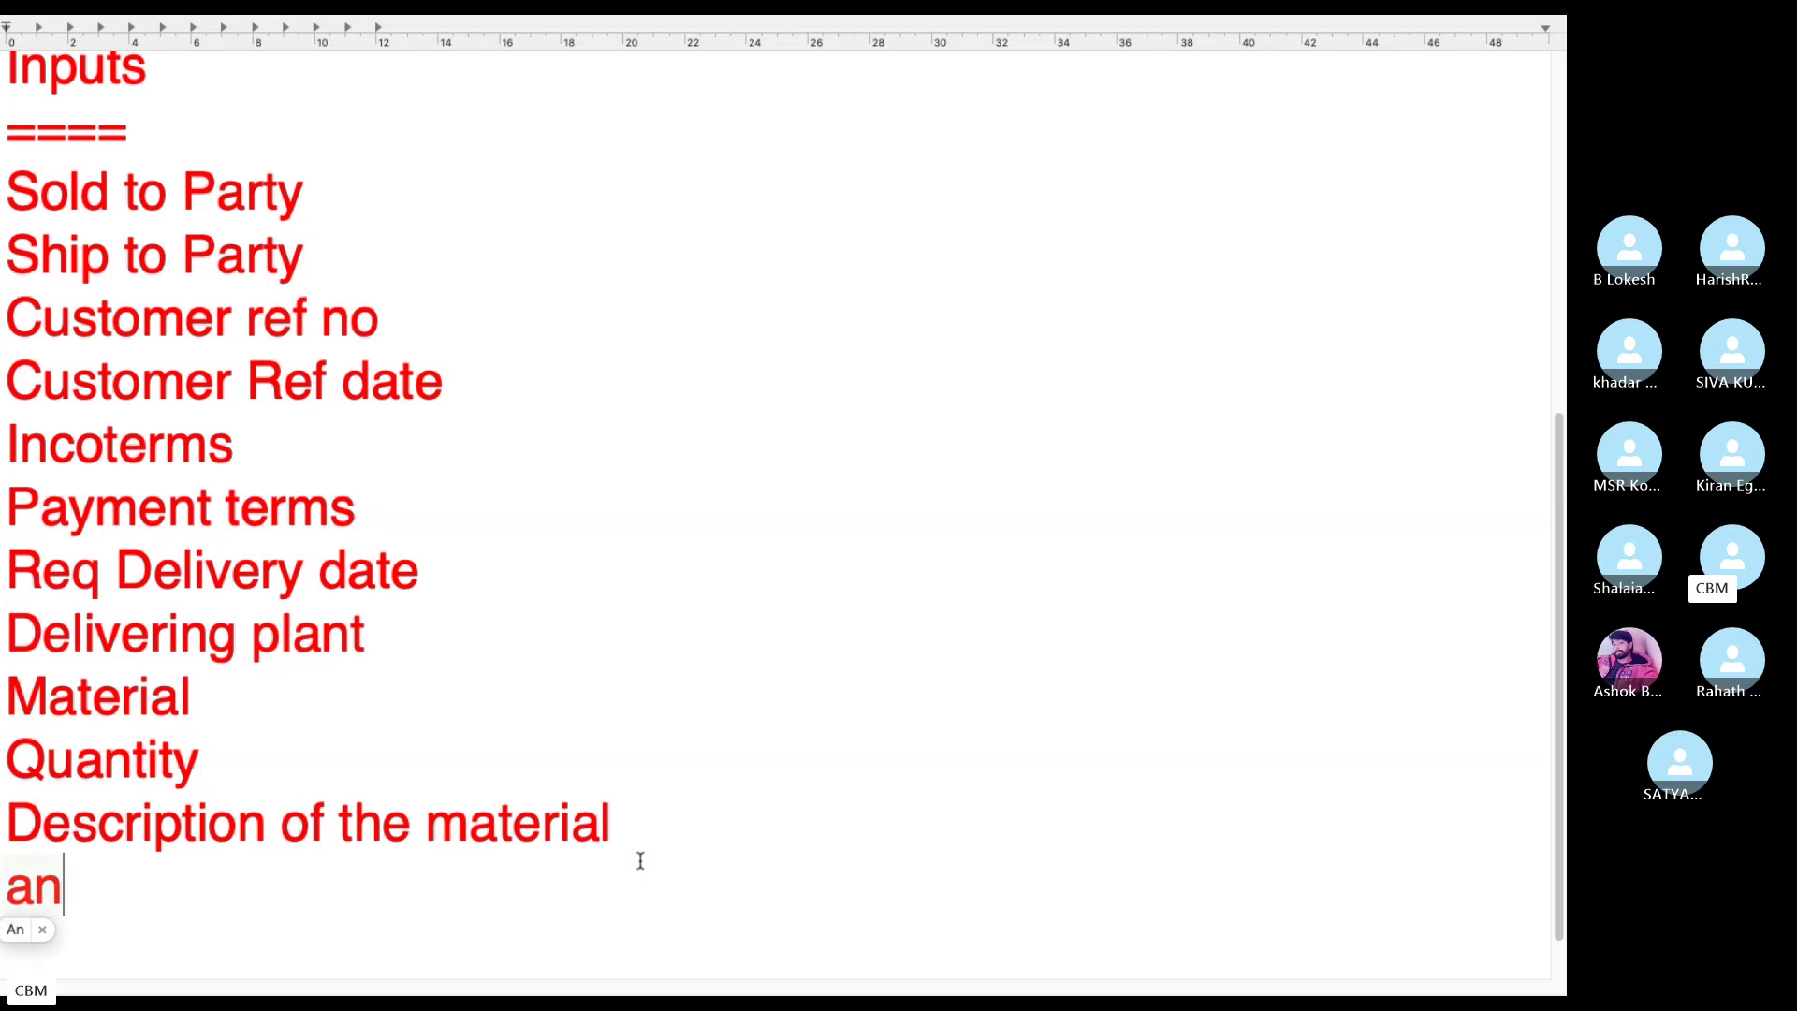
key(BackSpace)
key(BackSpace)
text(Net )
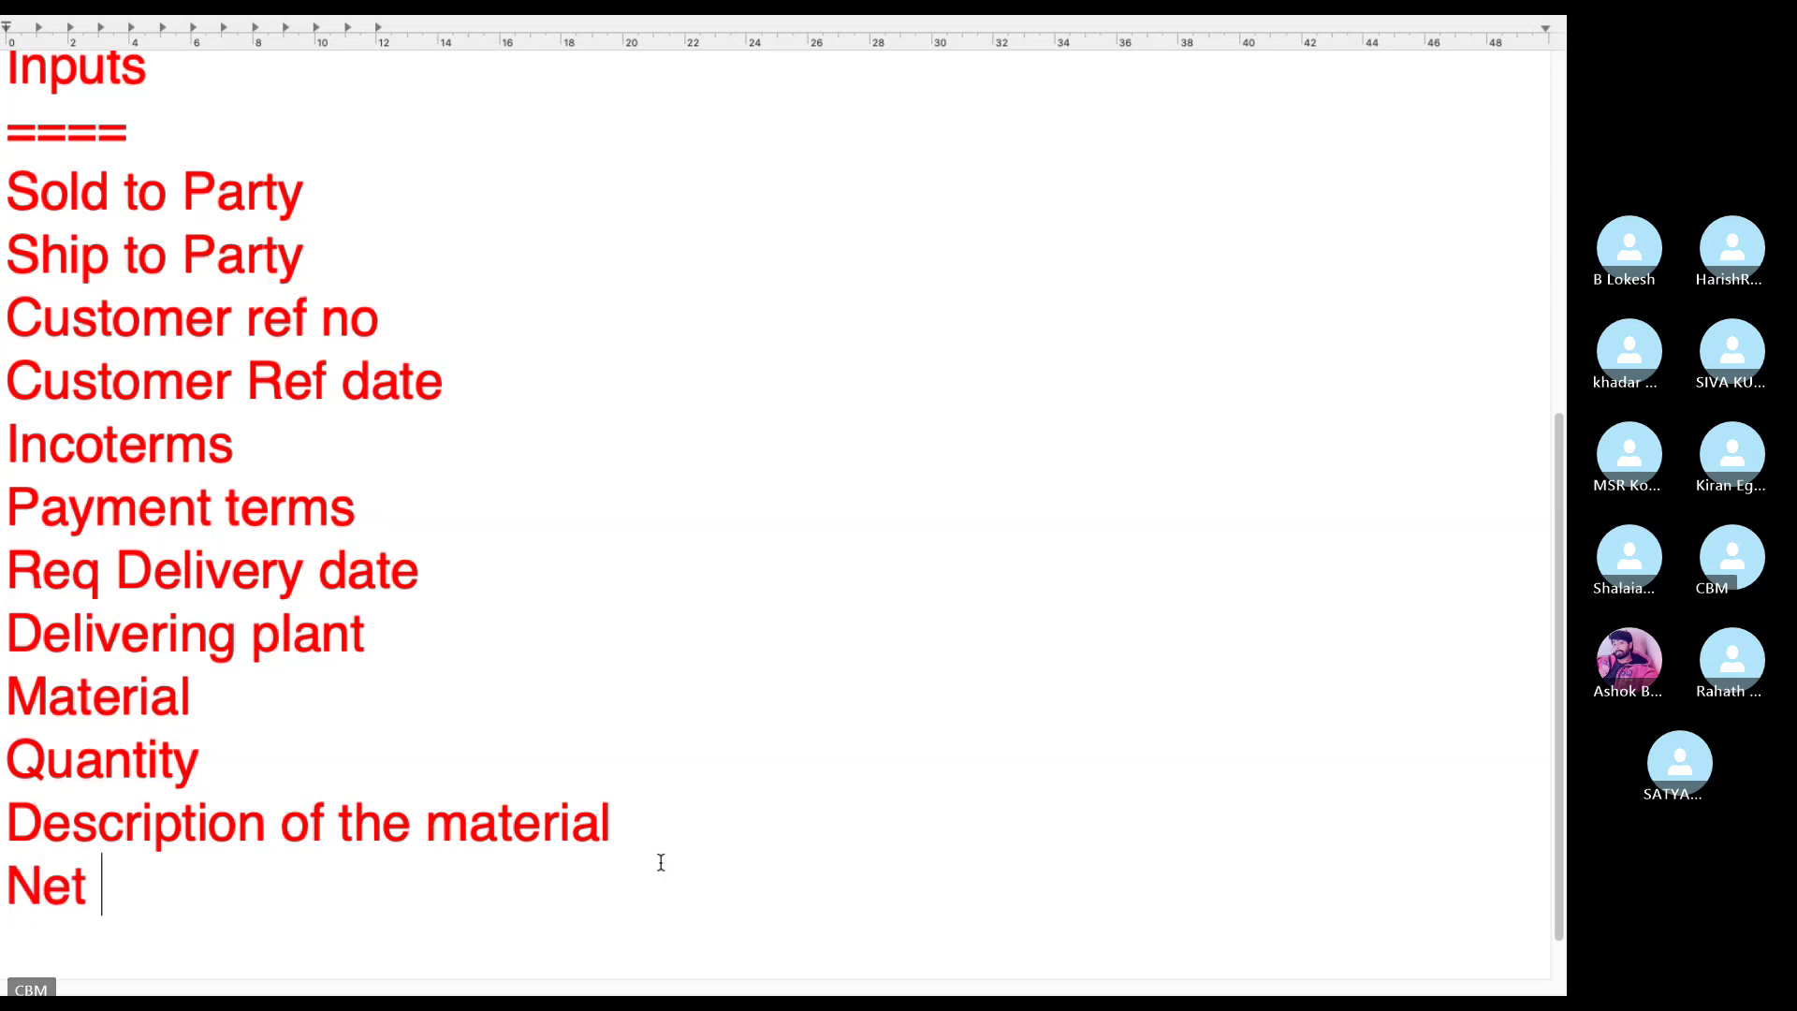
text(Value of the sale)
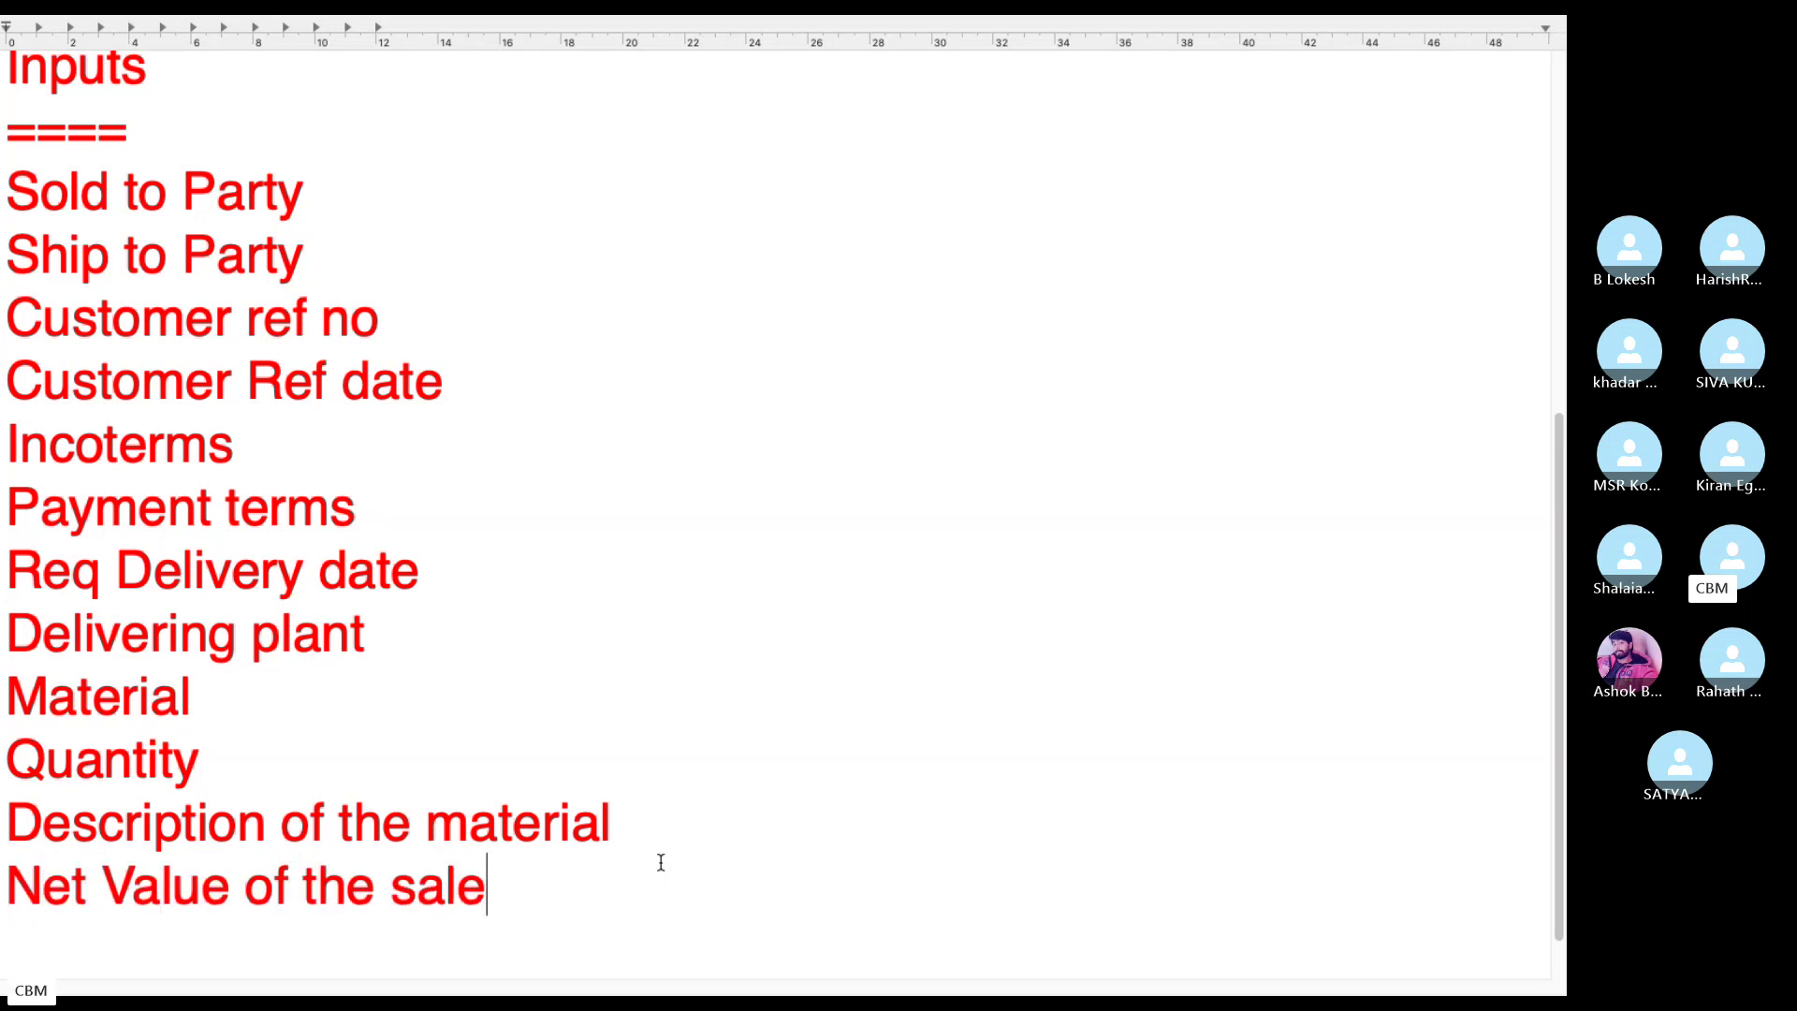
text(s order)
key(Return)
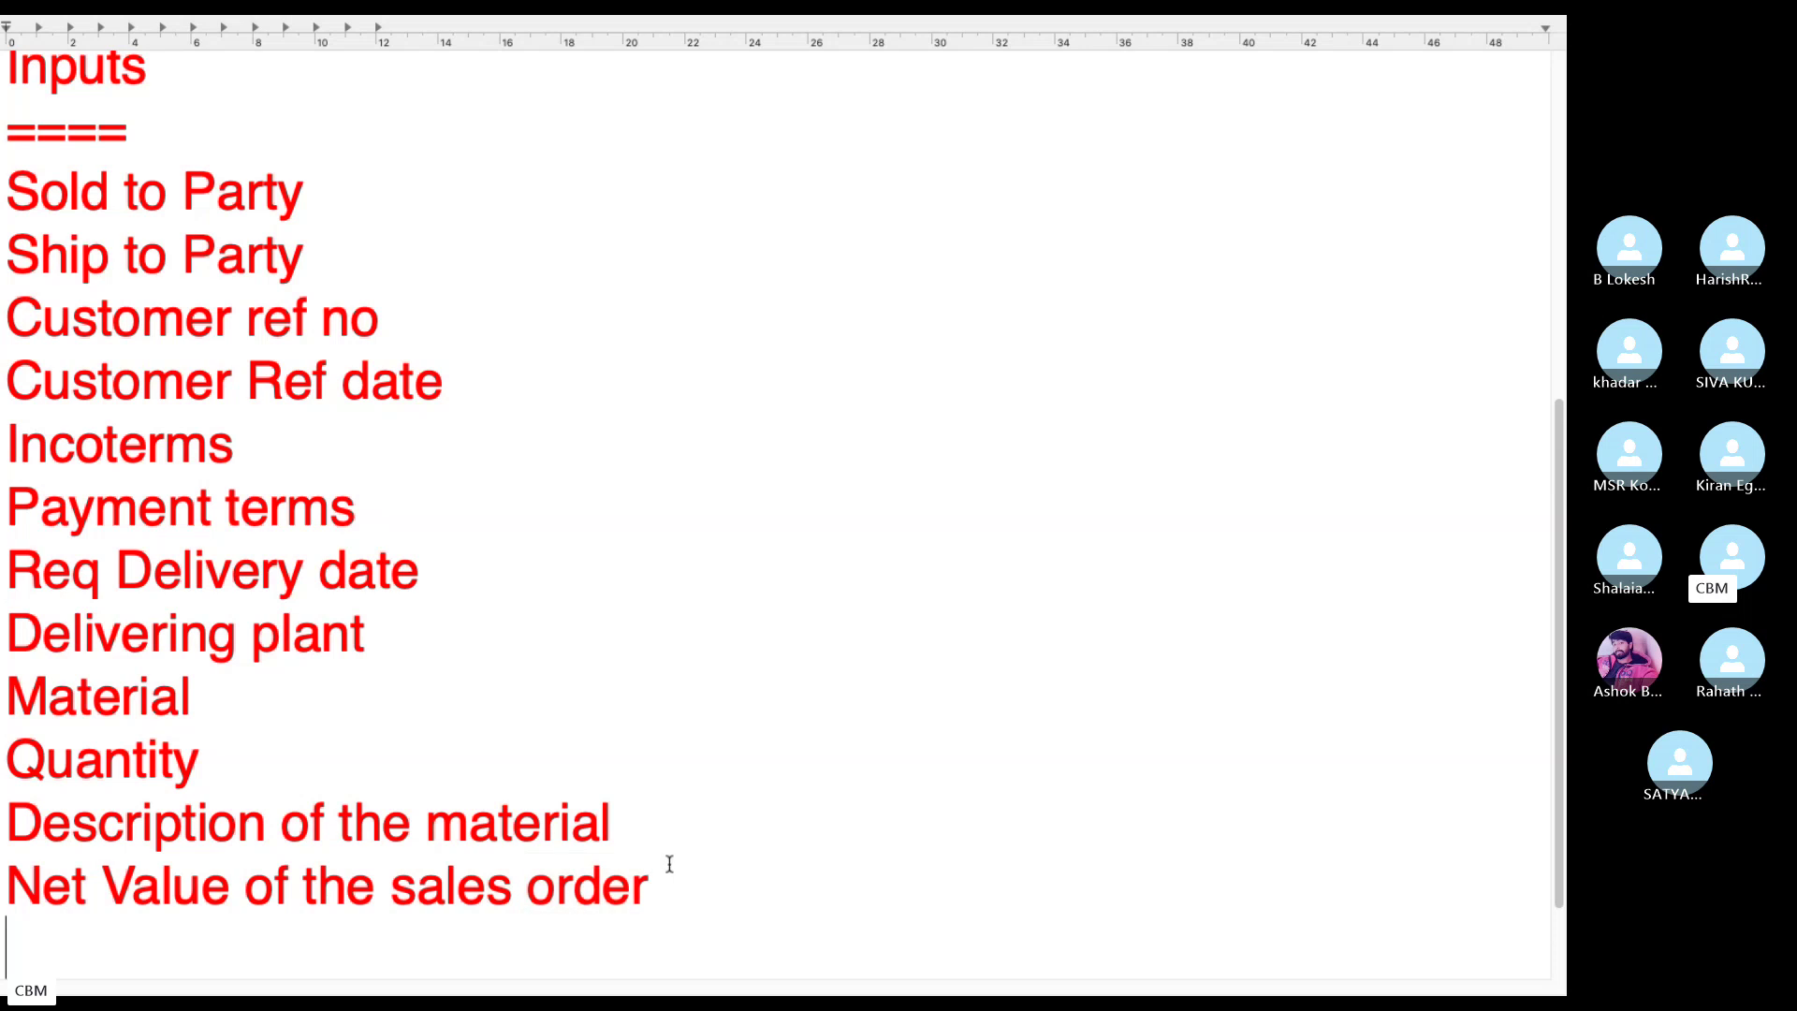
Add the entries "Order type" and "Sales org" on separate lines below the net value entry.
text(Order t)
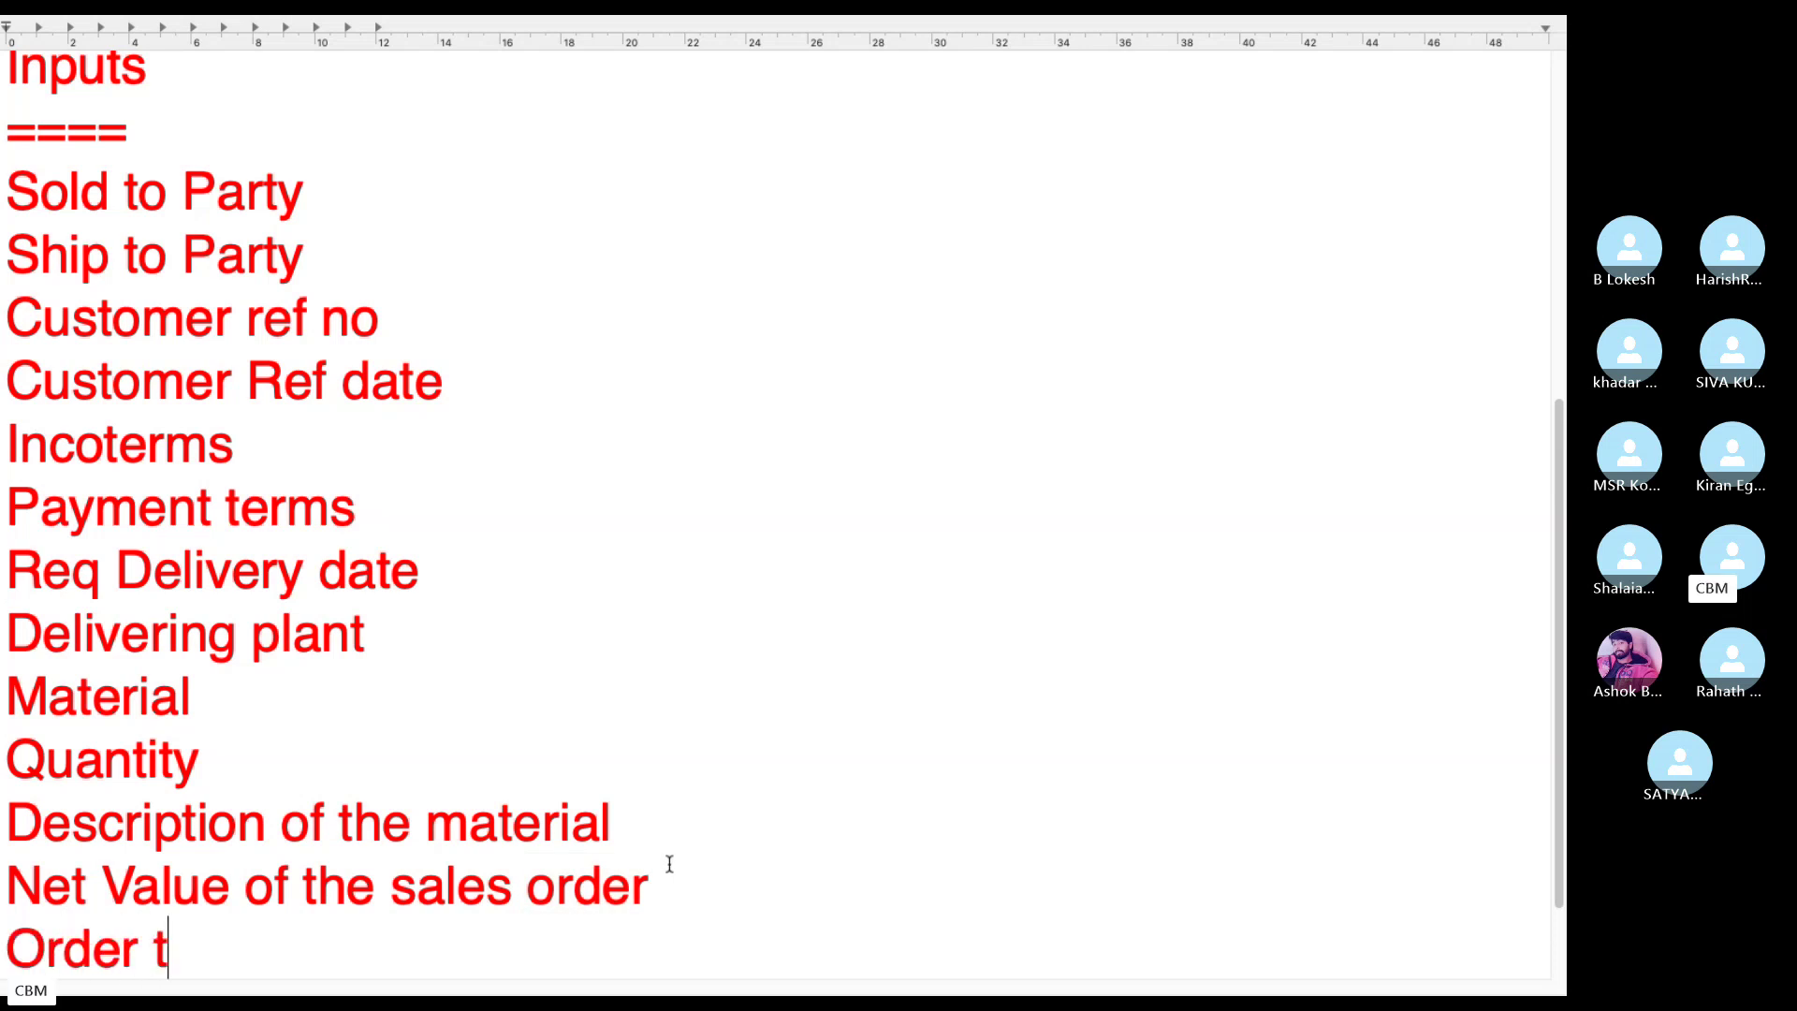
text(ype)
key(Return)
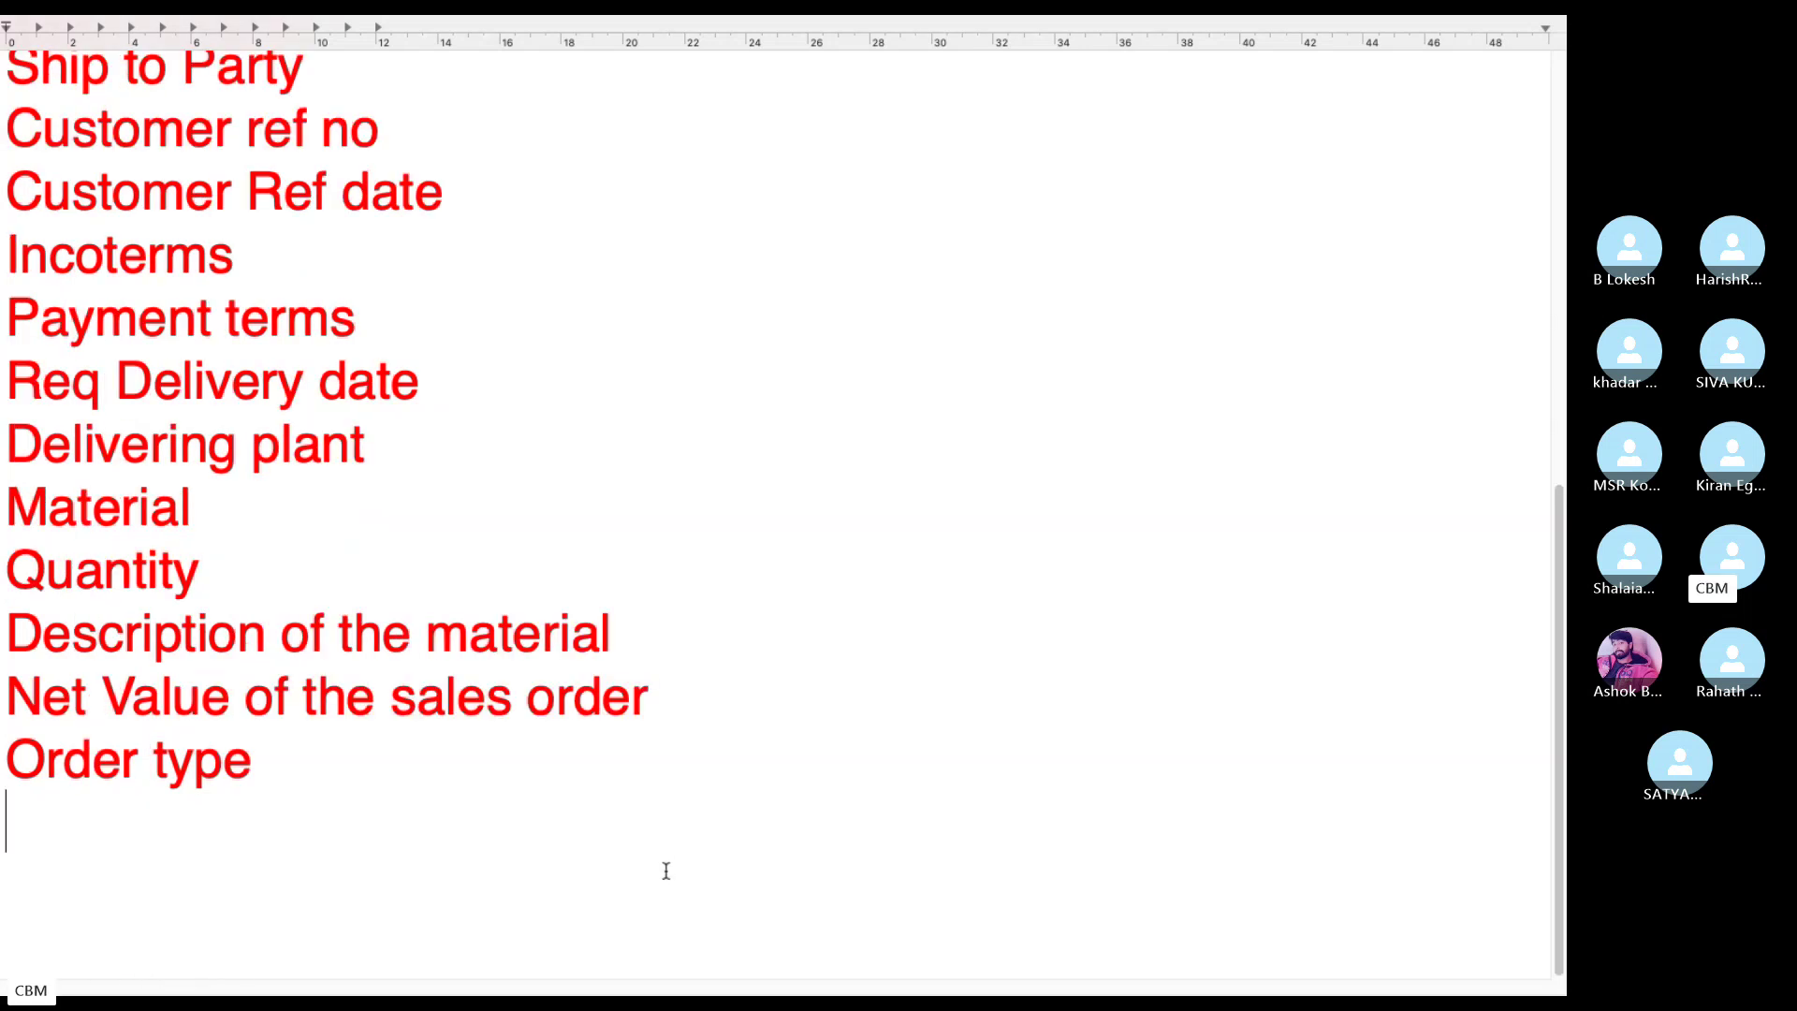
text(Sales org)
key(Return)
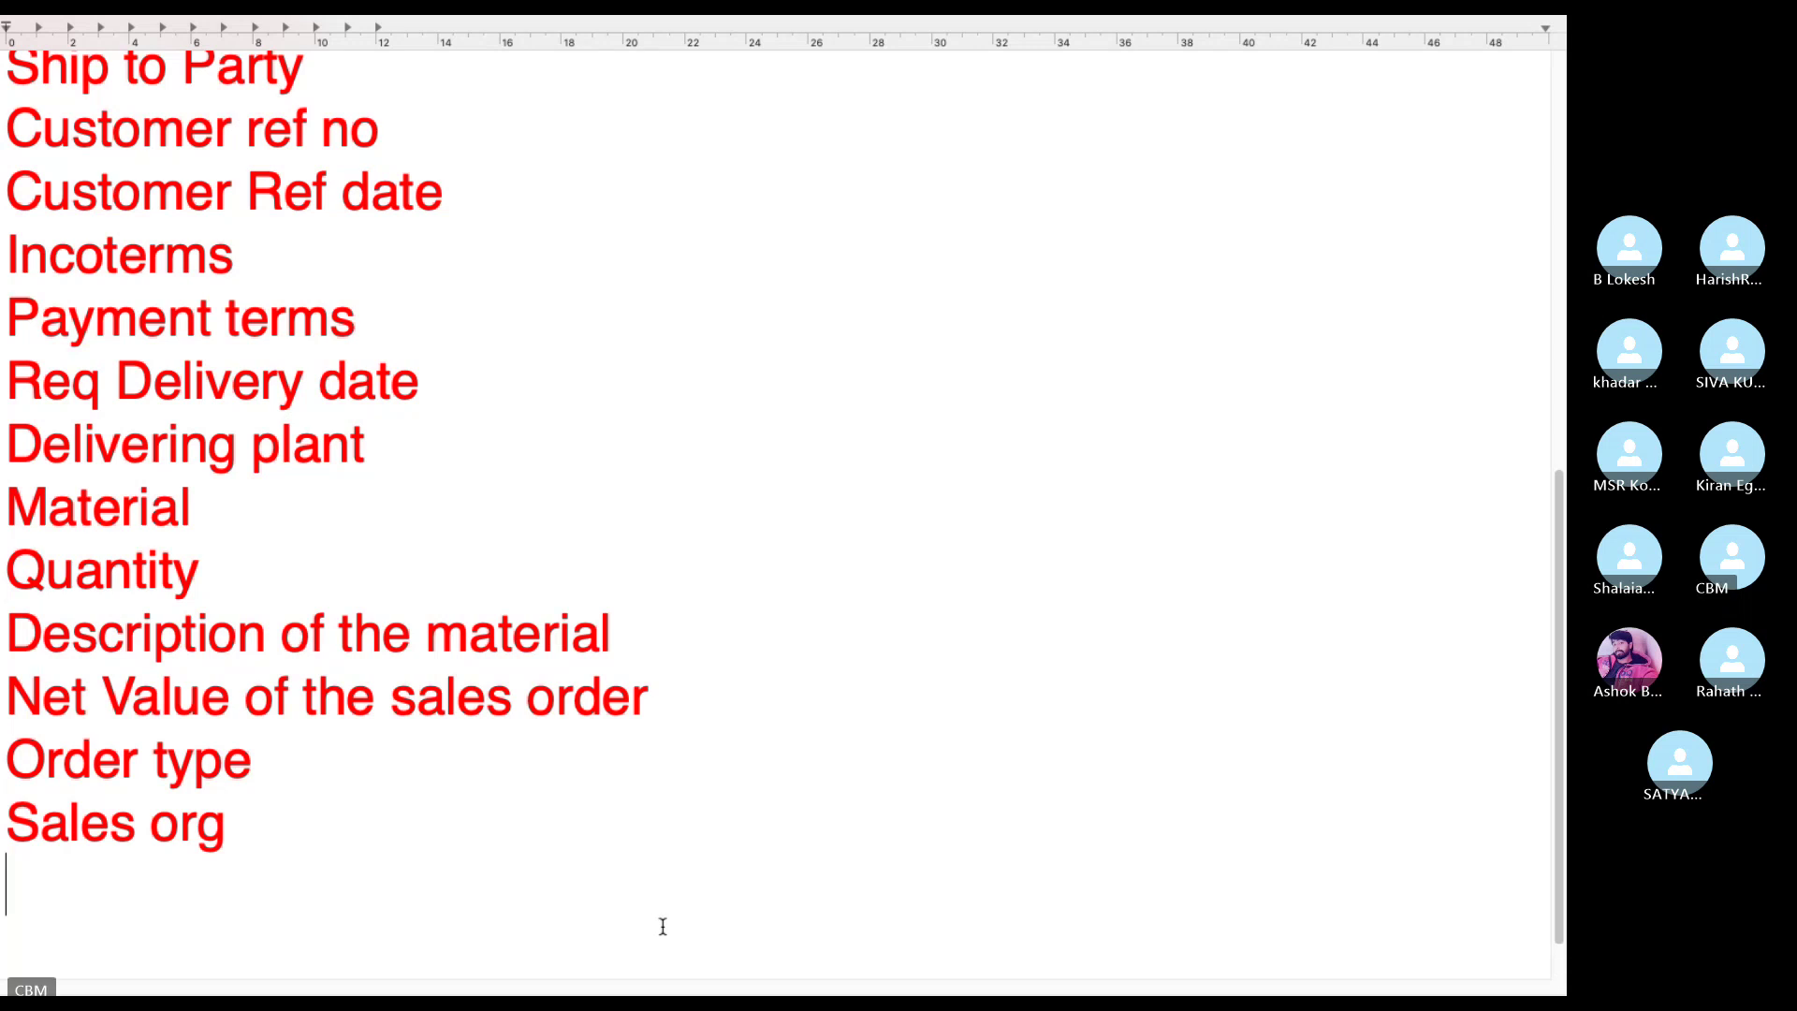
Add "Distribution channel" and "Division" on separate lines below the sales org entry and start a new line.
text(Distr)
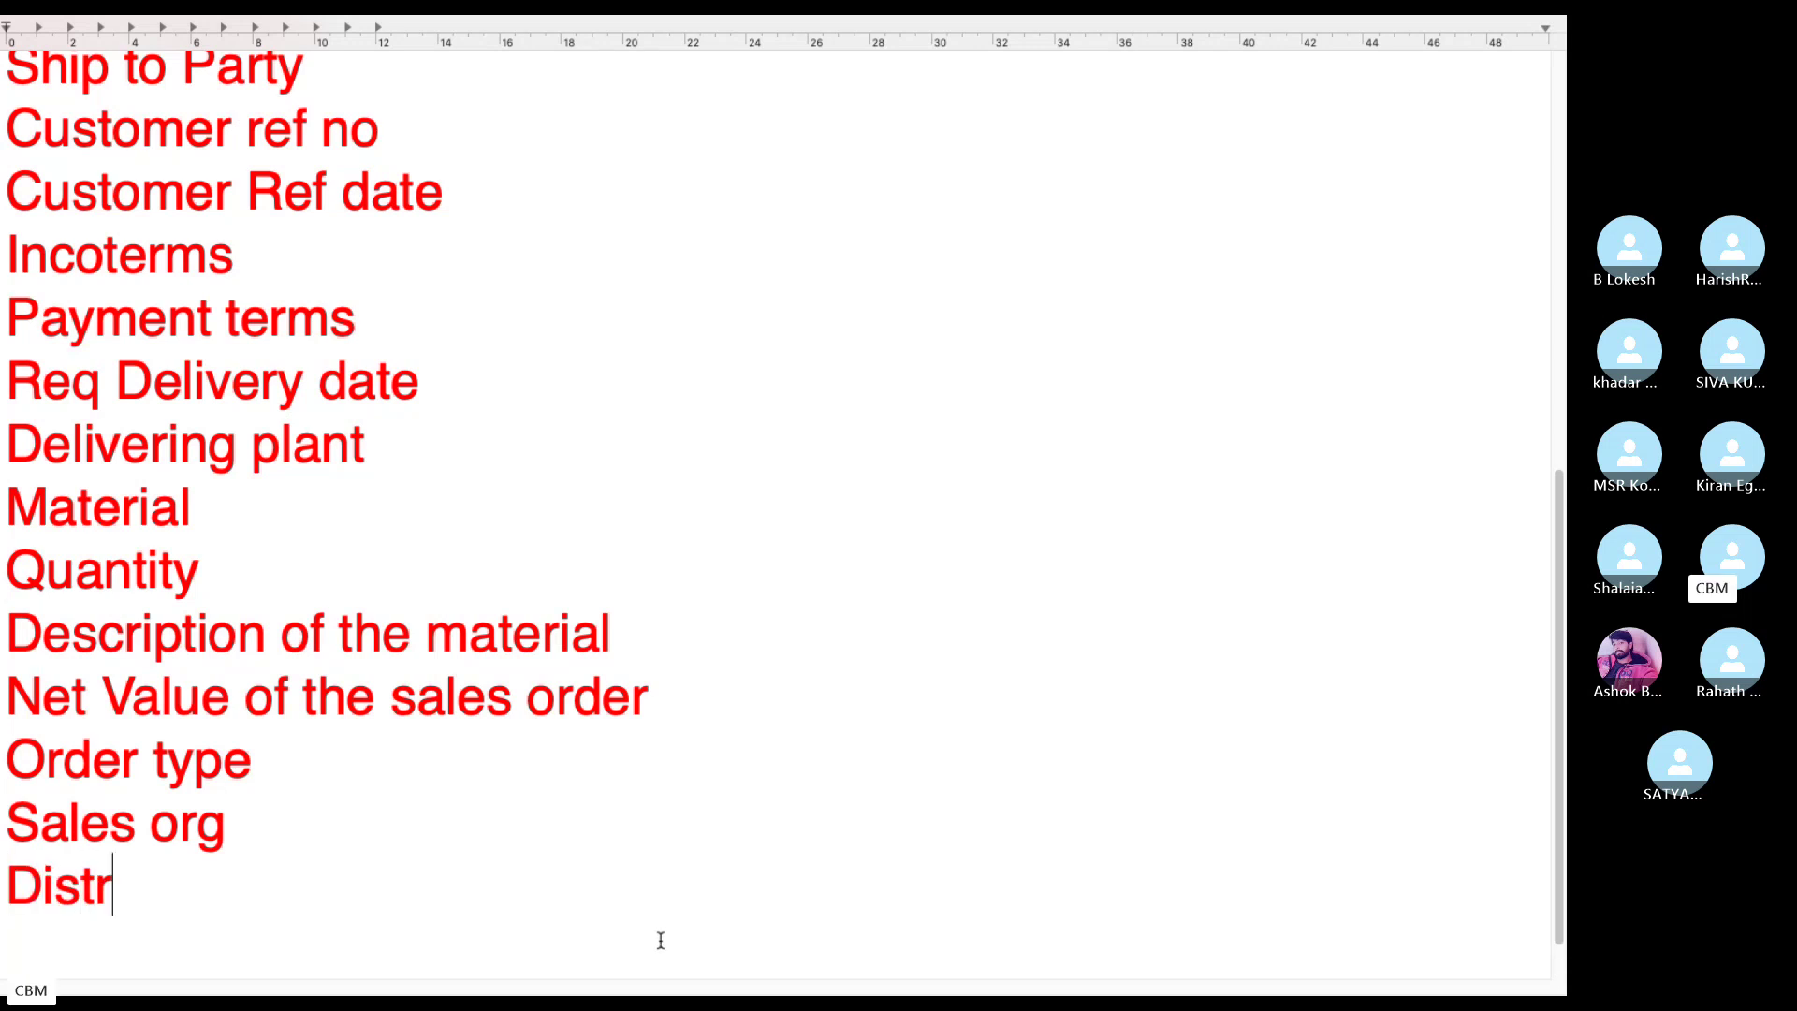
text(ibutioncha)
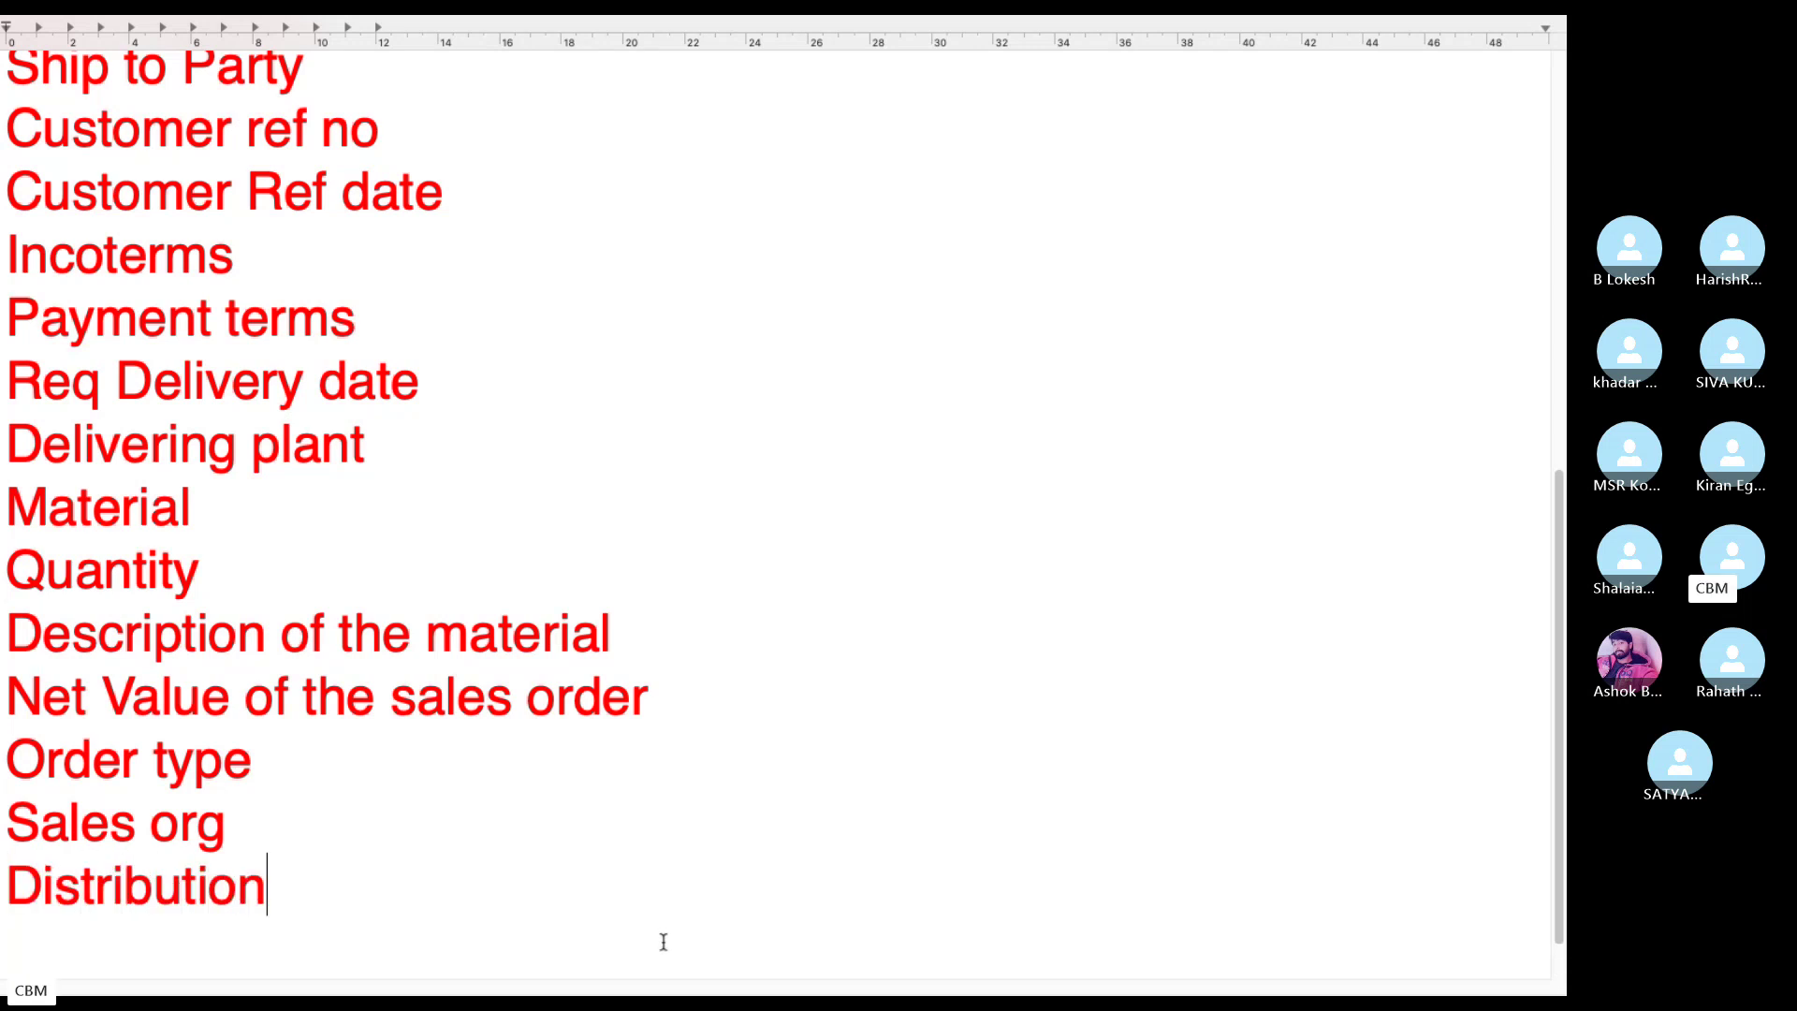
key(BackSpace)
key(BackSpace)
key(BackSpace)
text(channel)
key(Return)
text(D)
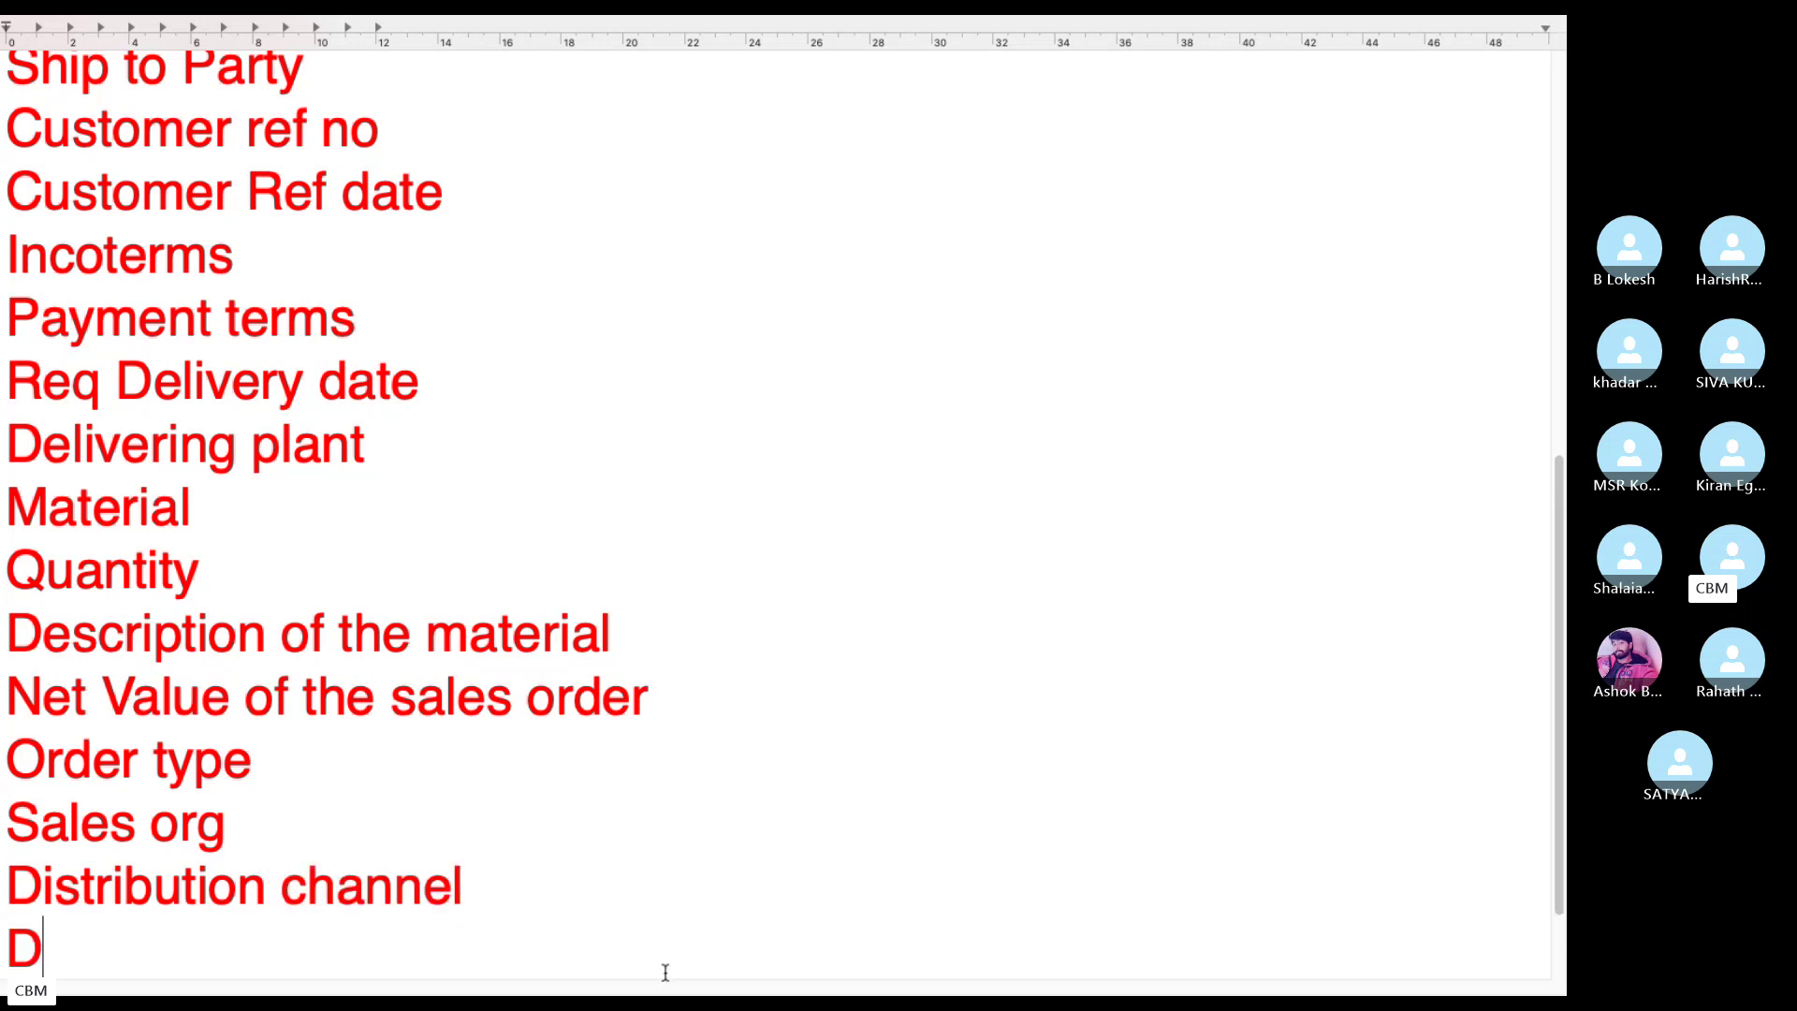
text(ivision)
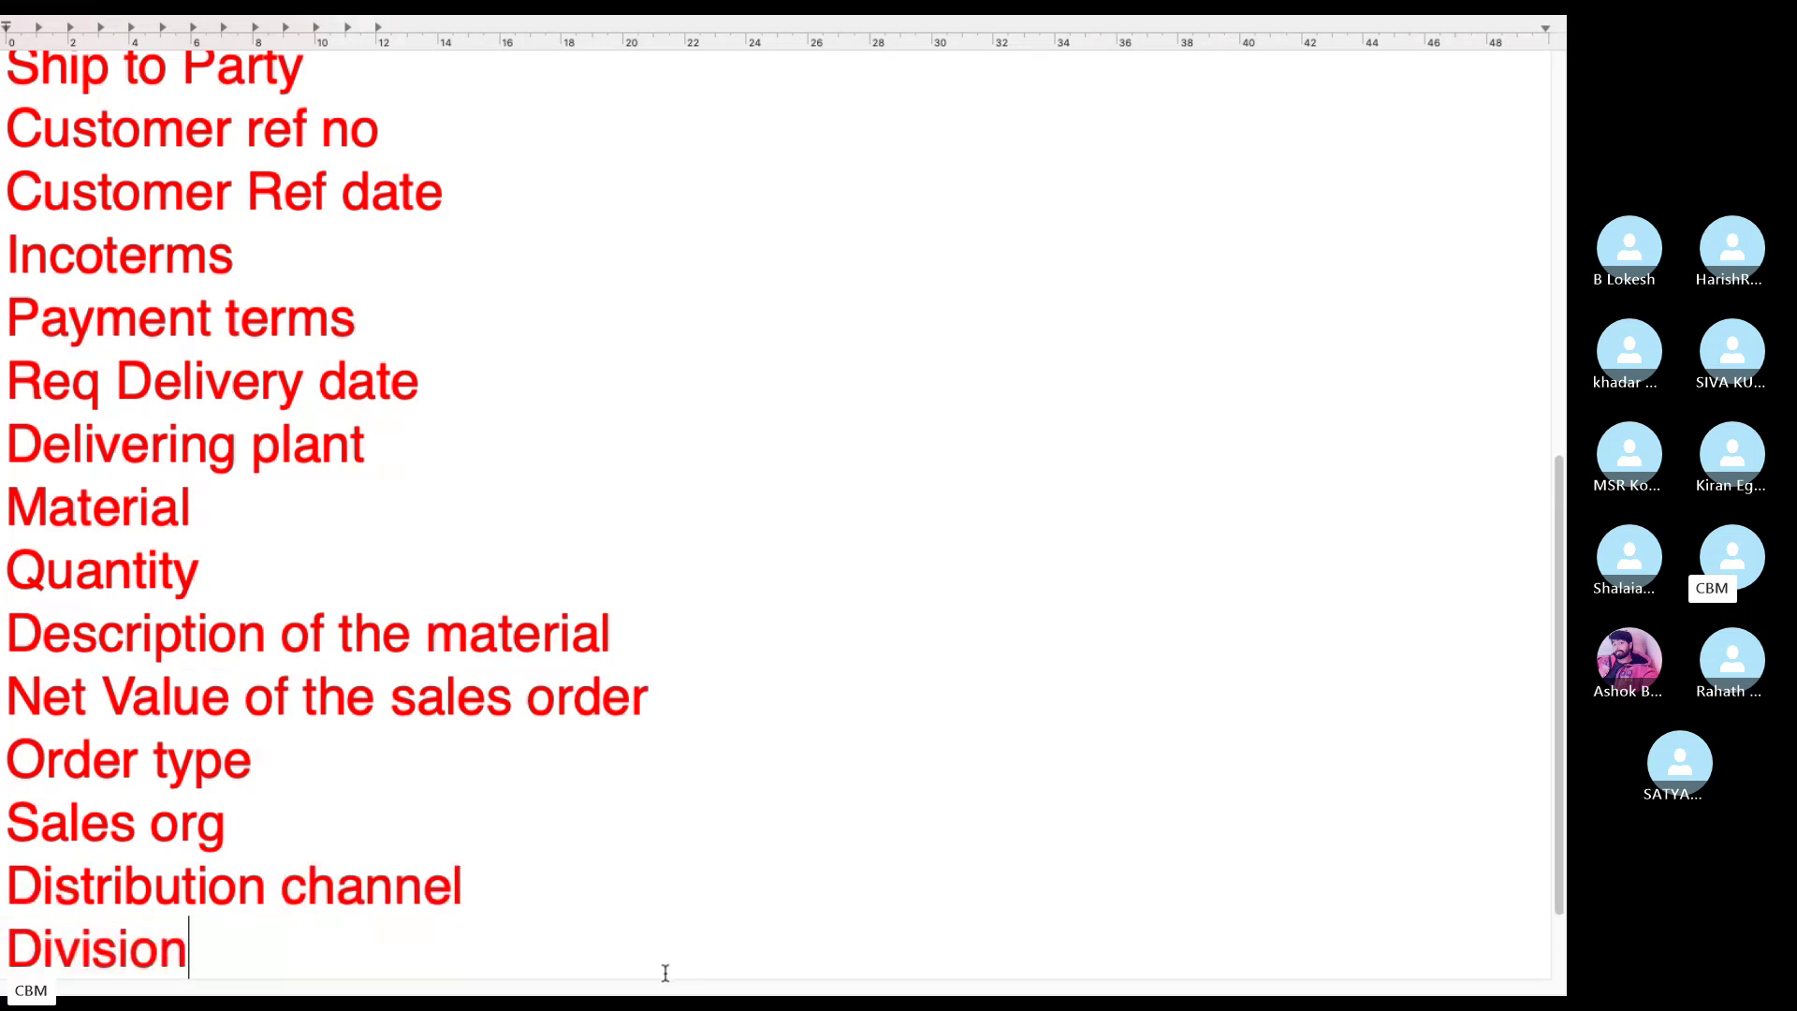
scroll(667, 974, down, 3)
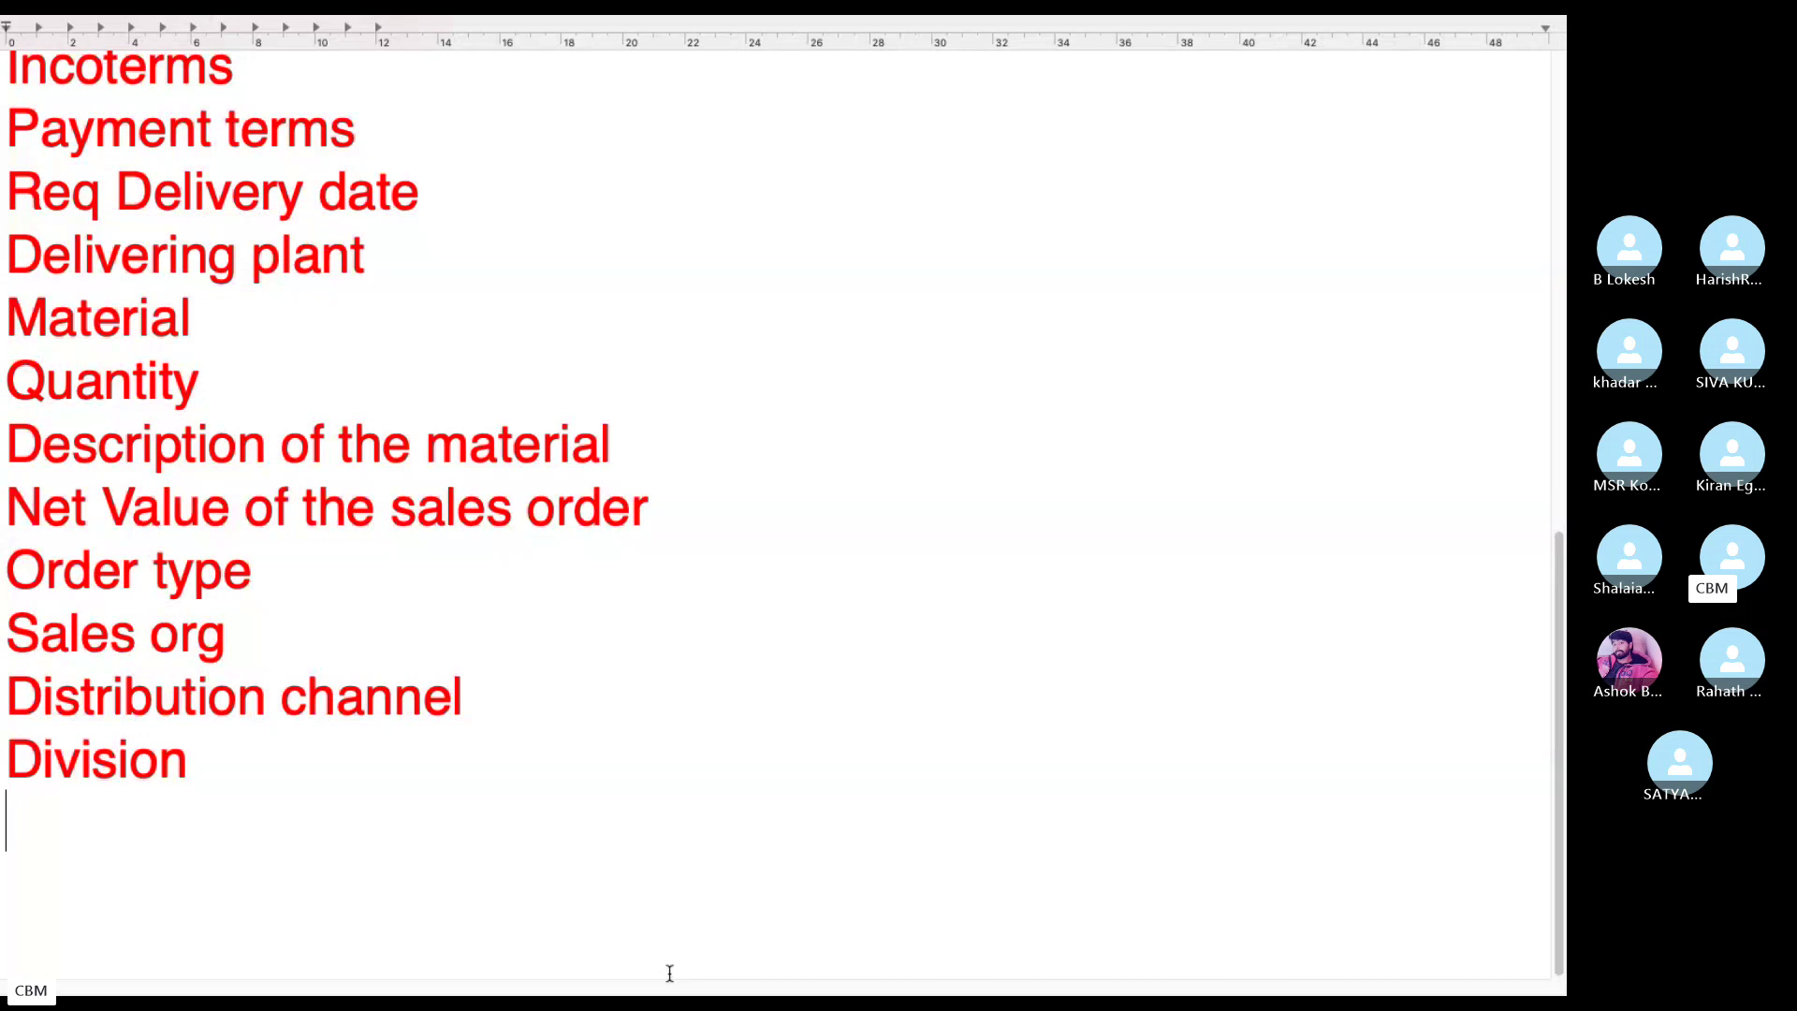
key(Return)
Add "Sales area" below the division entry and start a new line.
text(SAI)
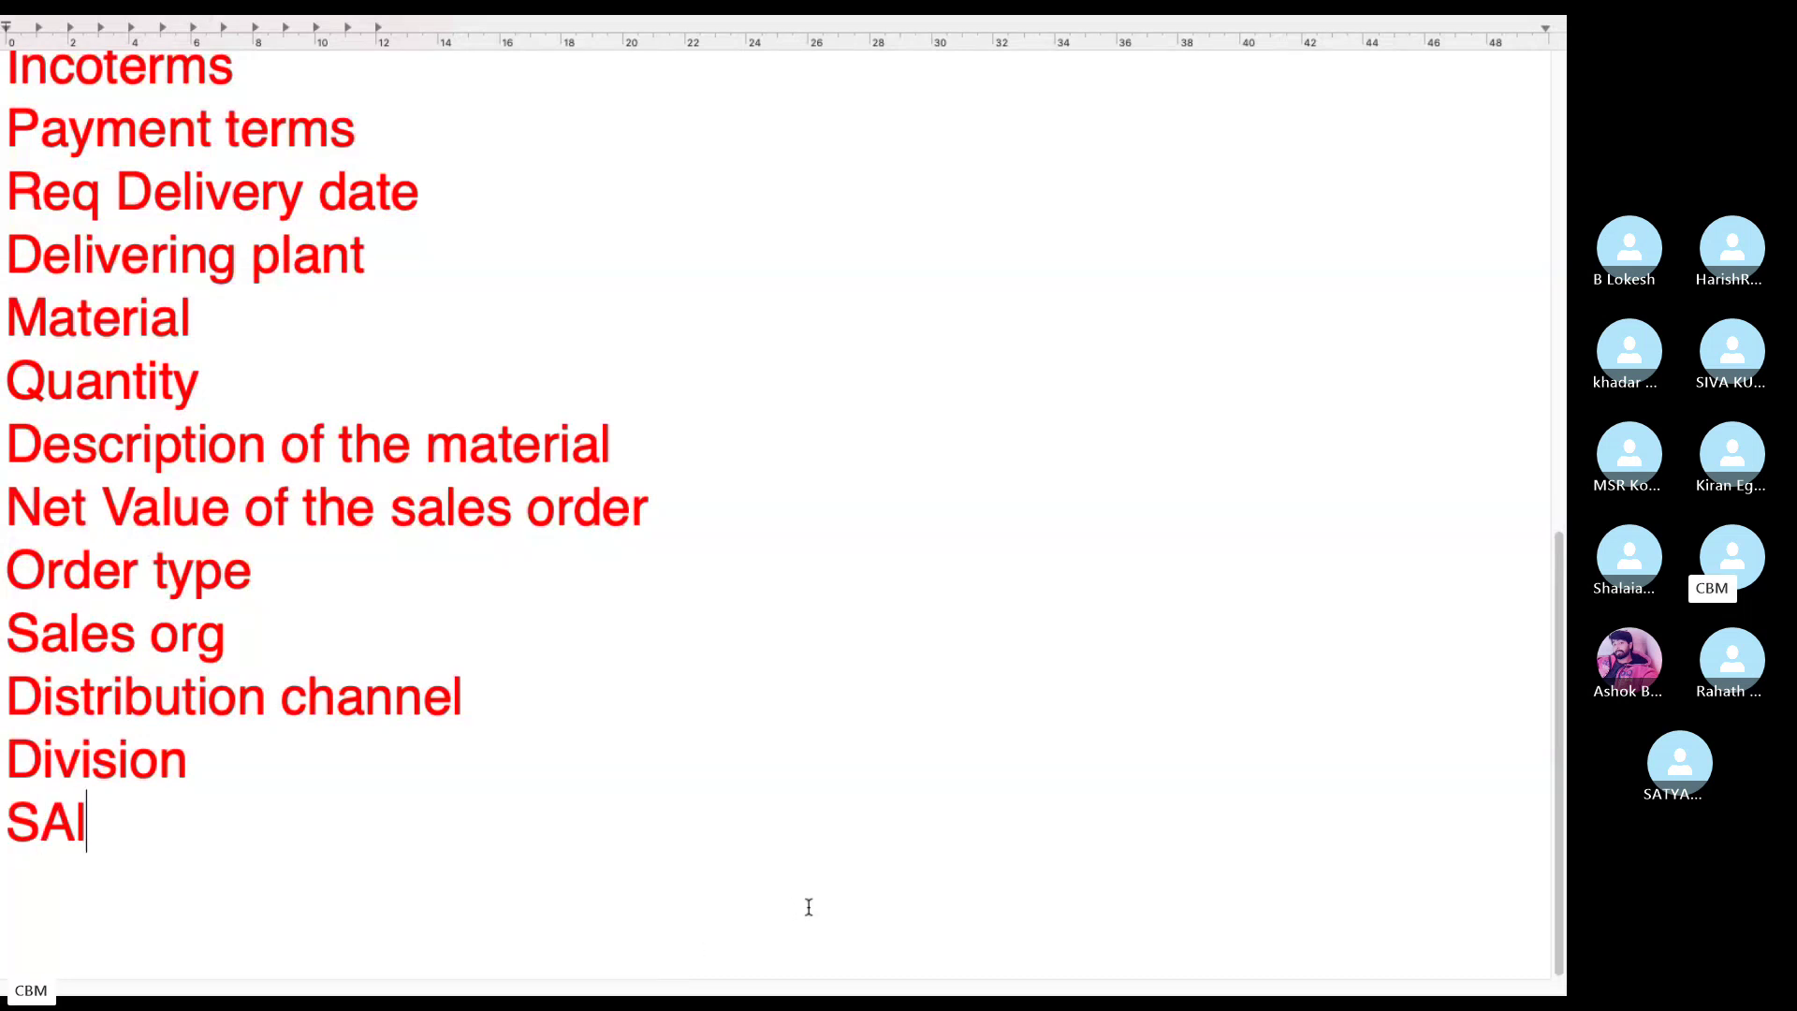
key(BackSpace)
text(ales area)
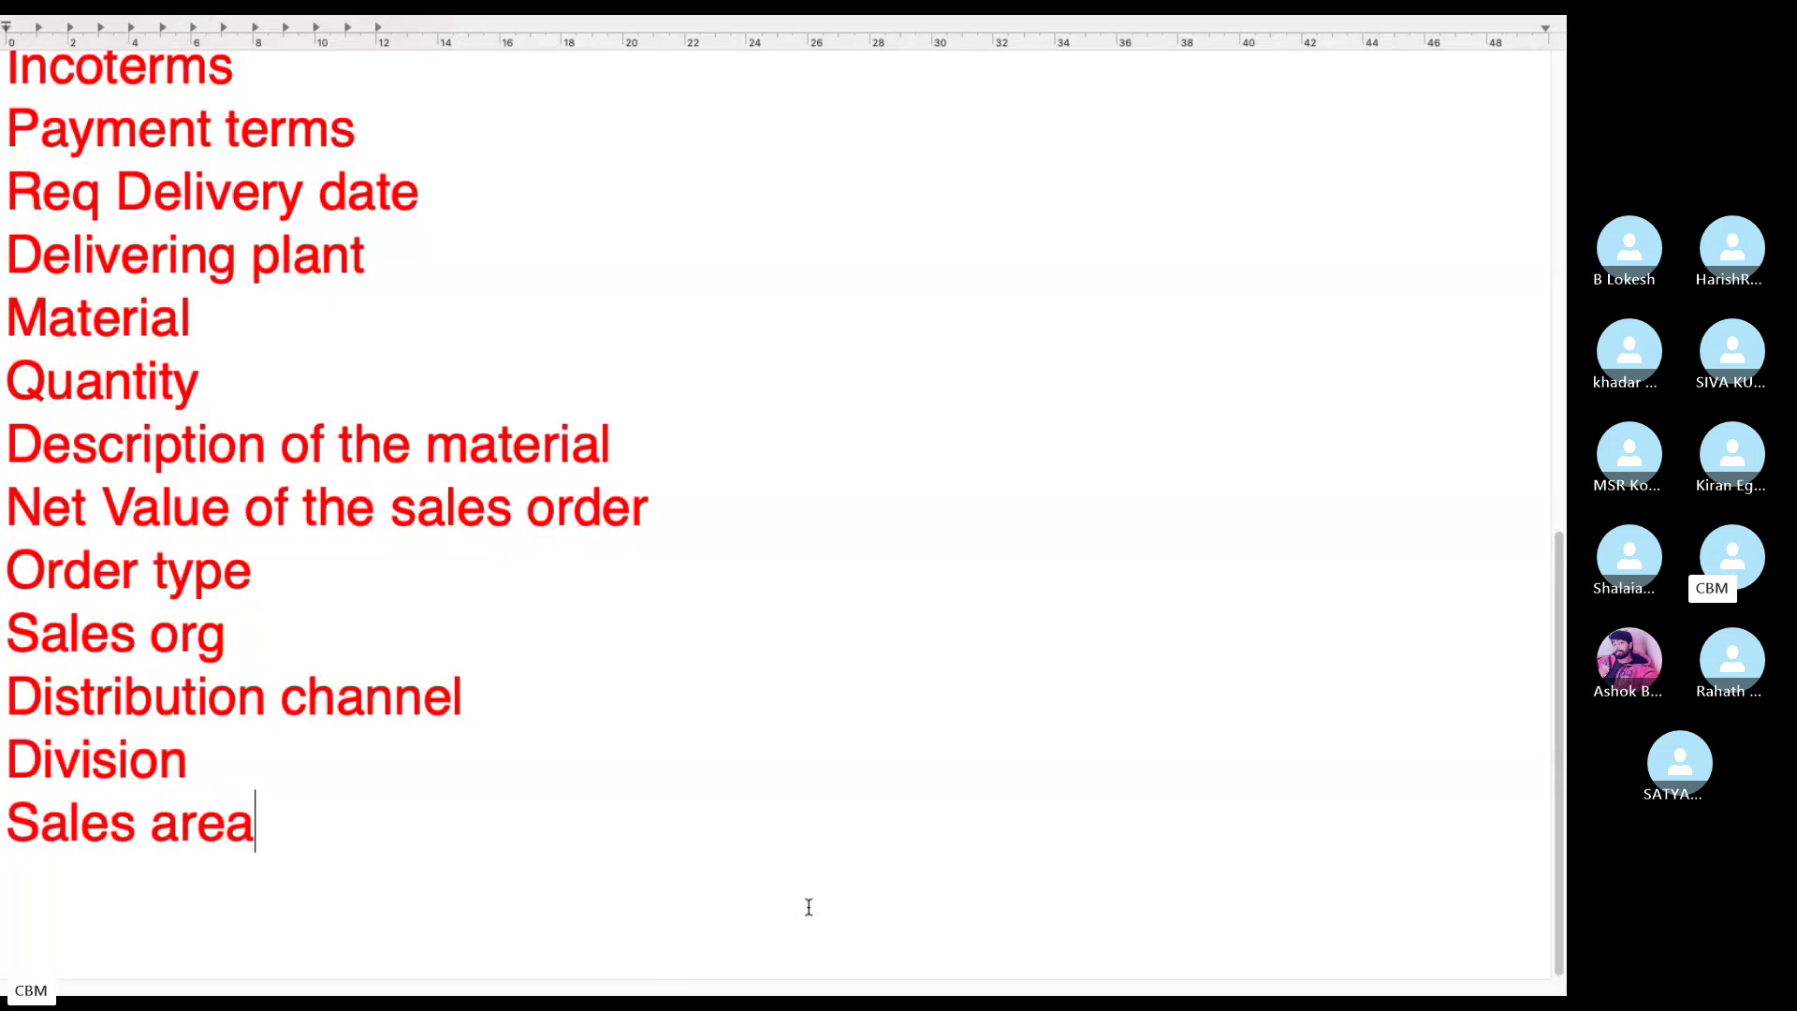
key(Return)
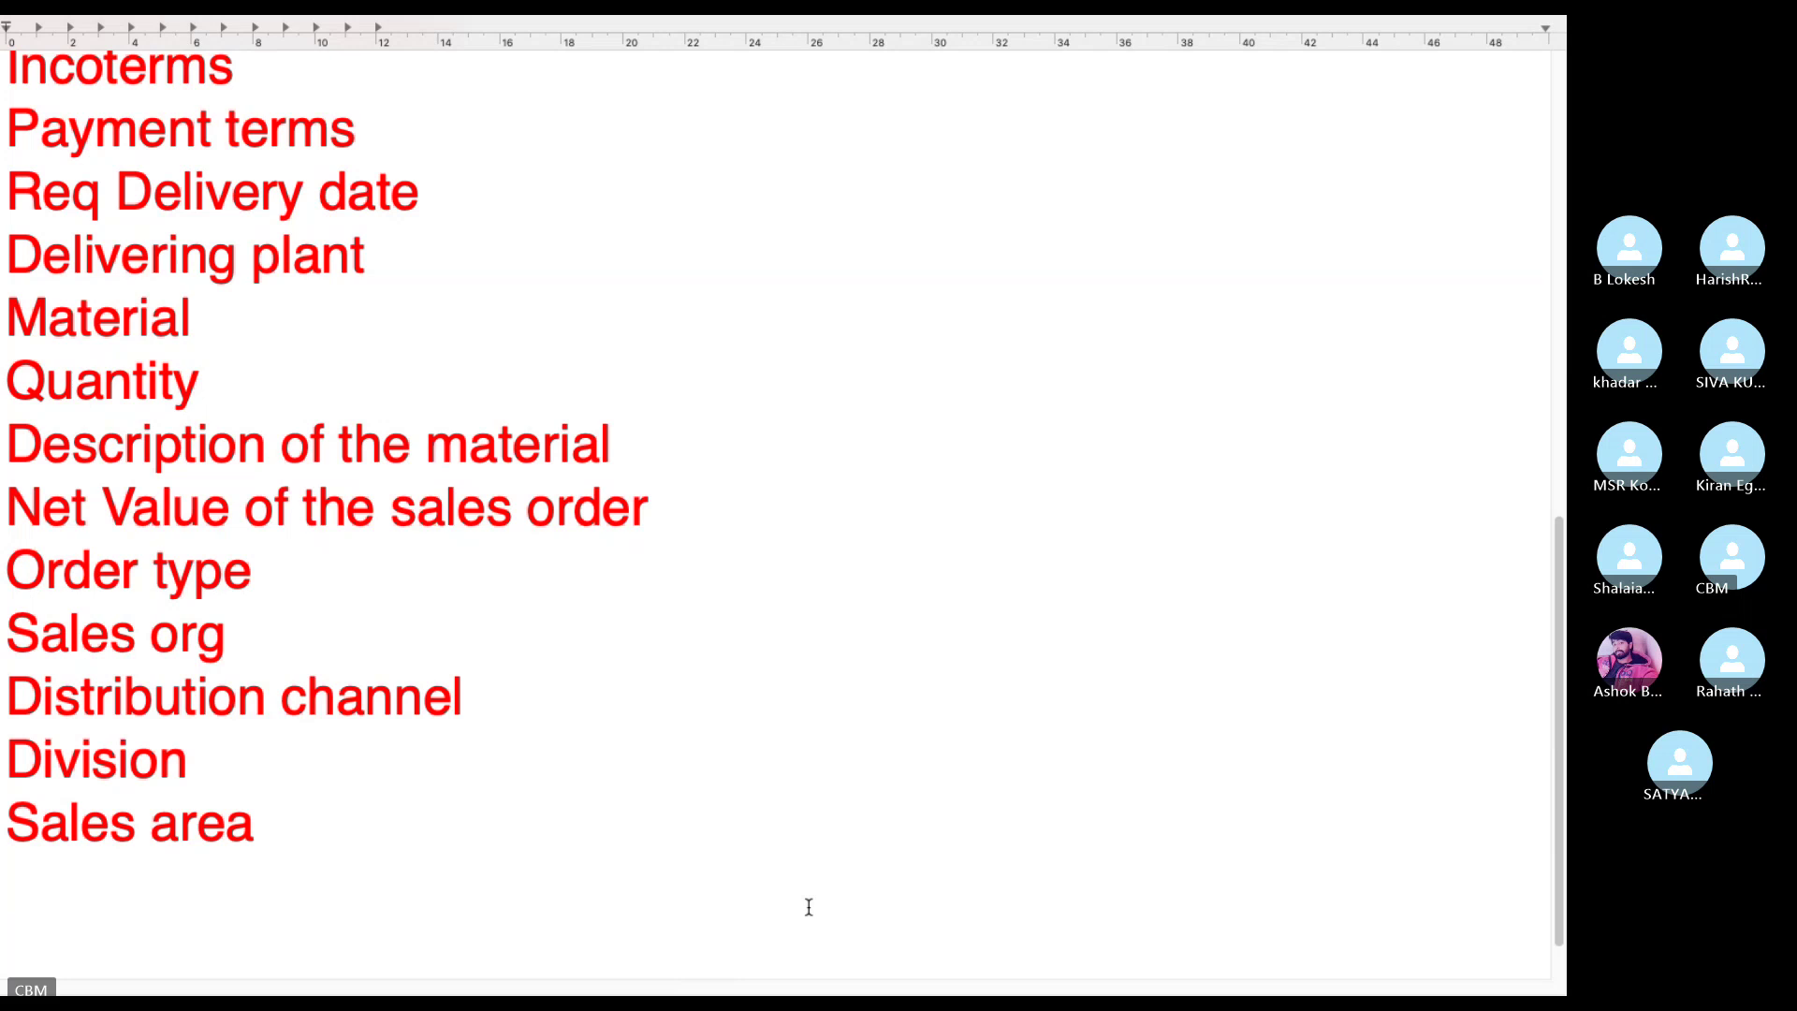
Add "Sales group" and "Profit center" on separate lines below the sales area entry.
text(Sales group)
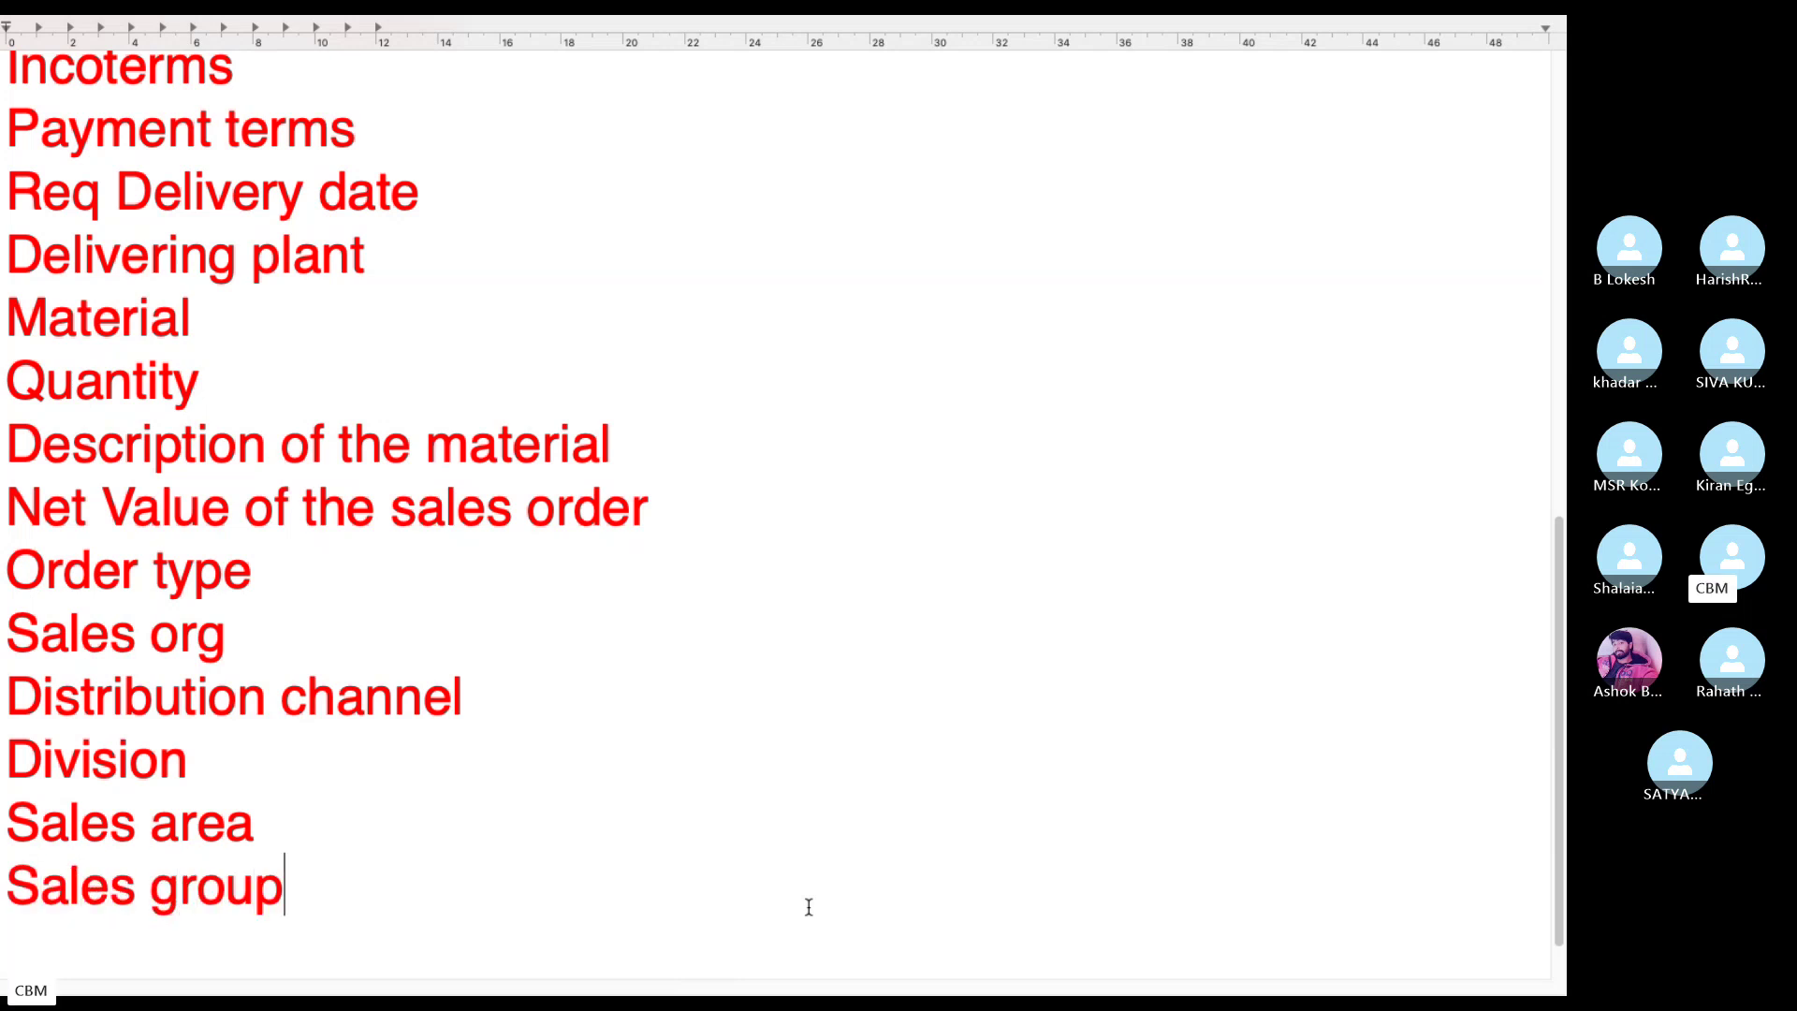
key(Return)
text(Profit center)
key(Return)
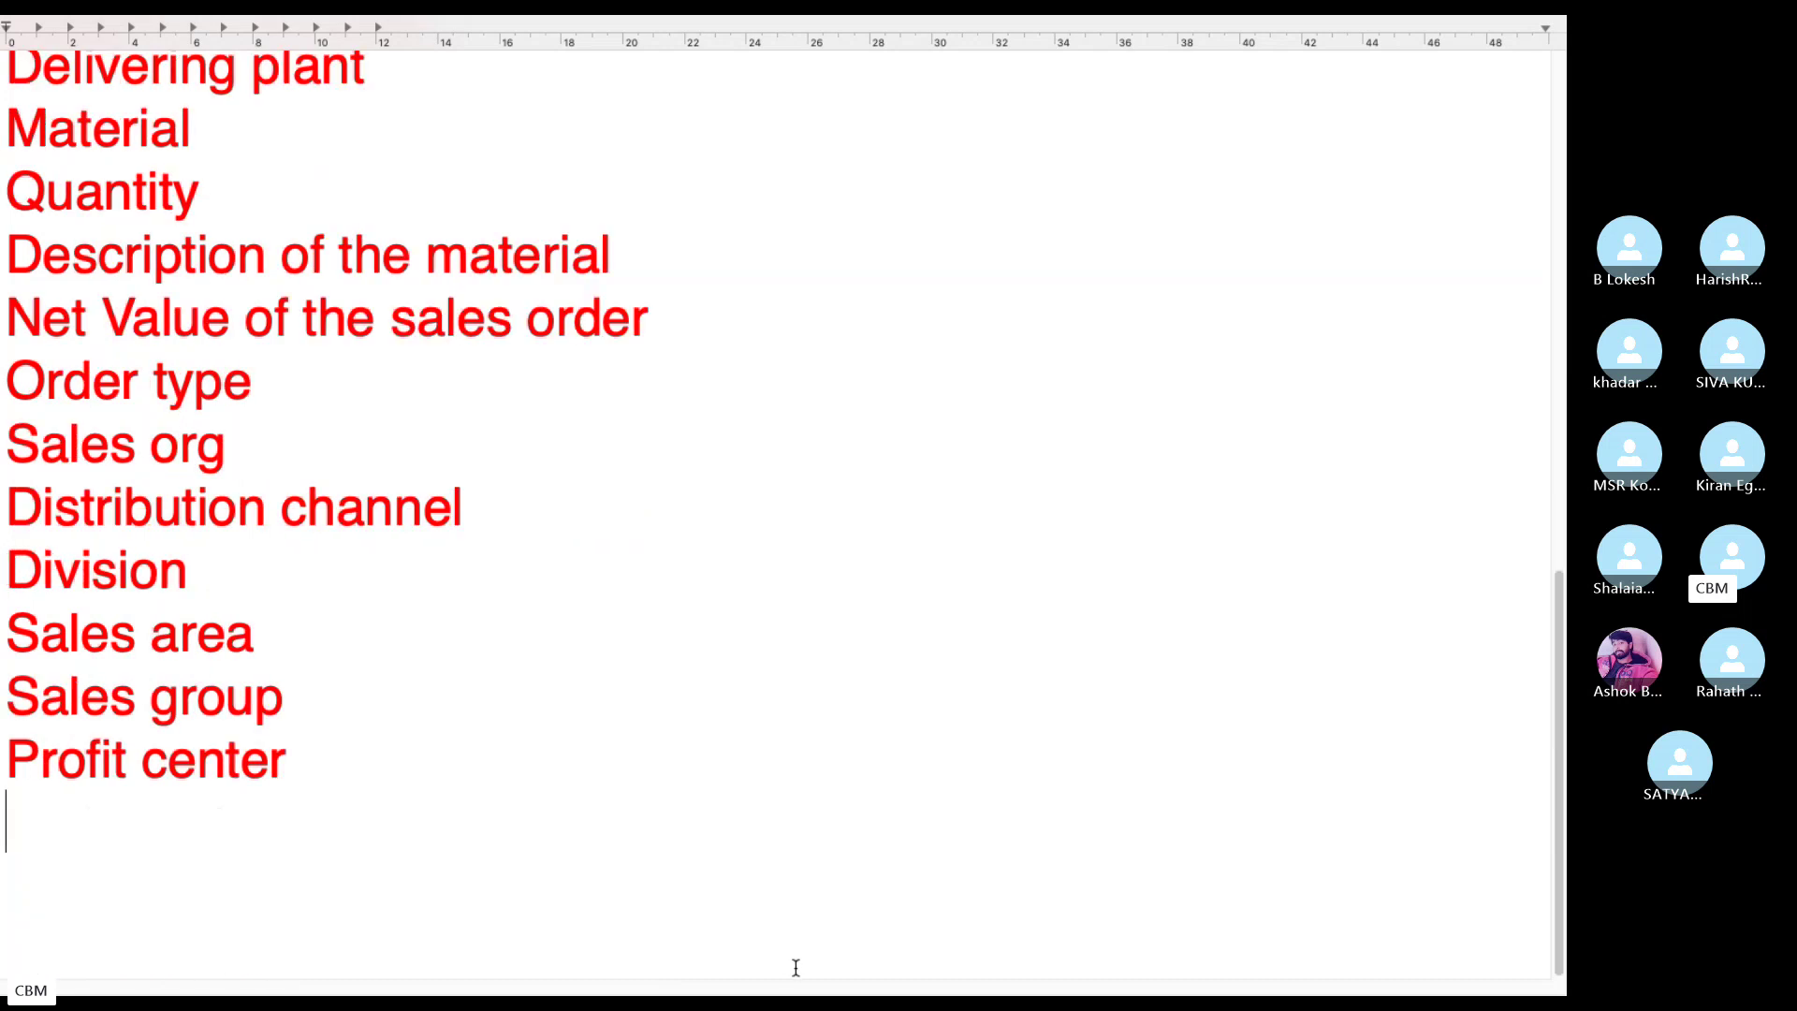
Add "WBS" and "Business area" on separate lines below the profit center entry and start a new line.
text(WBS)
key(Return)
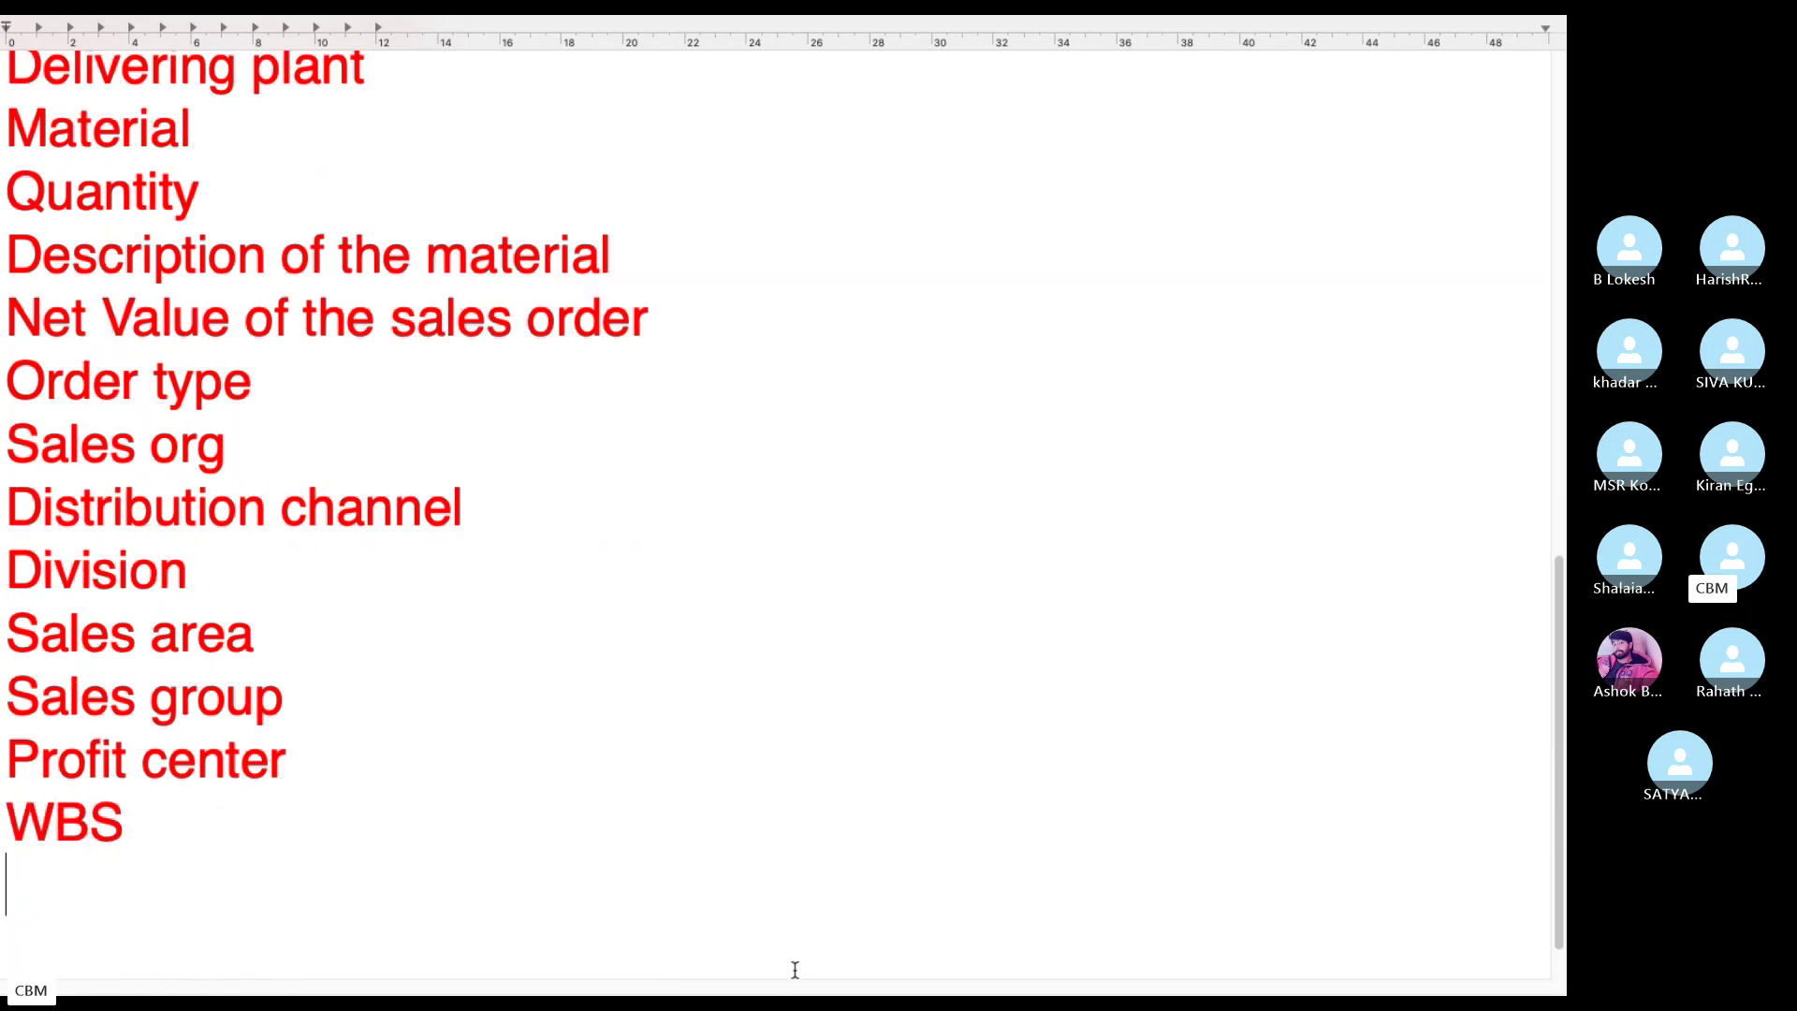
text(Bsui)
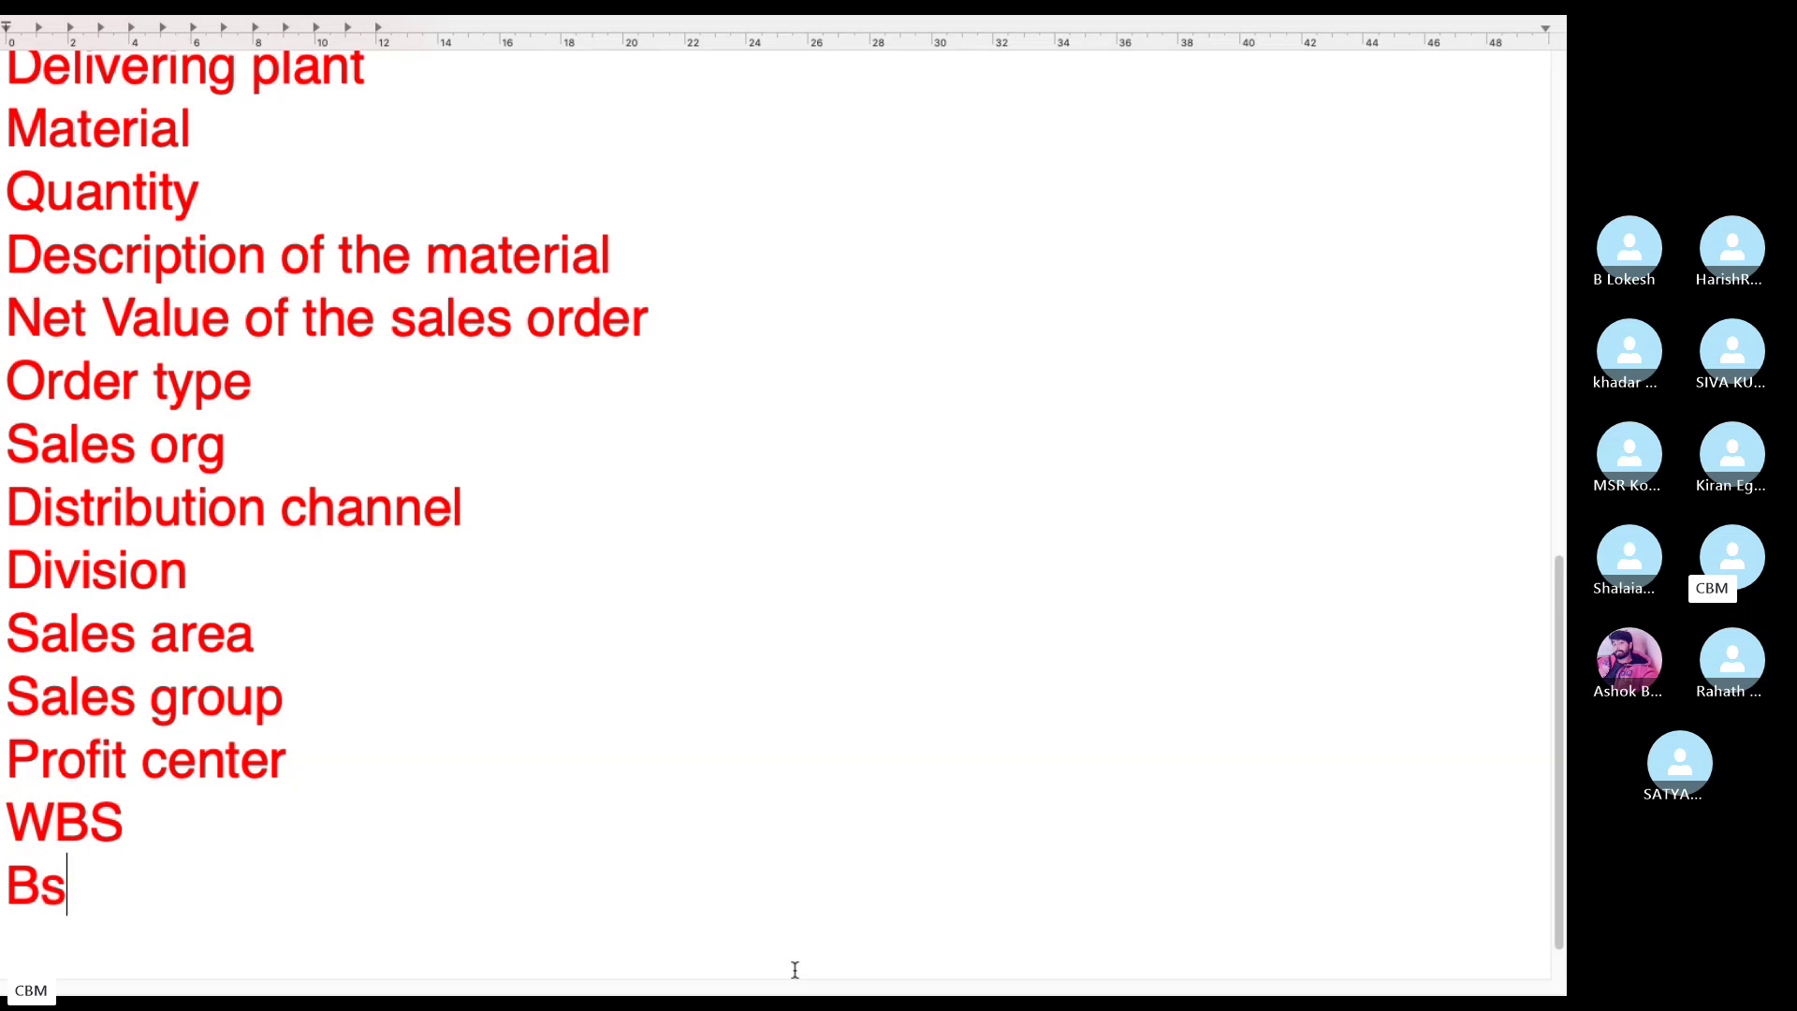
key(BackSpace)
key(BackSpace)
key(BackSpace)
text(usiness area)
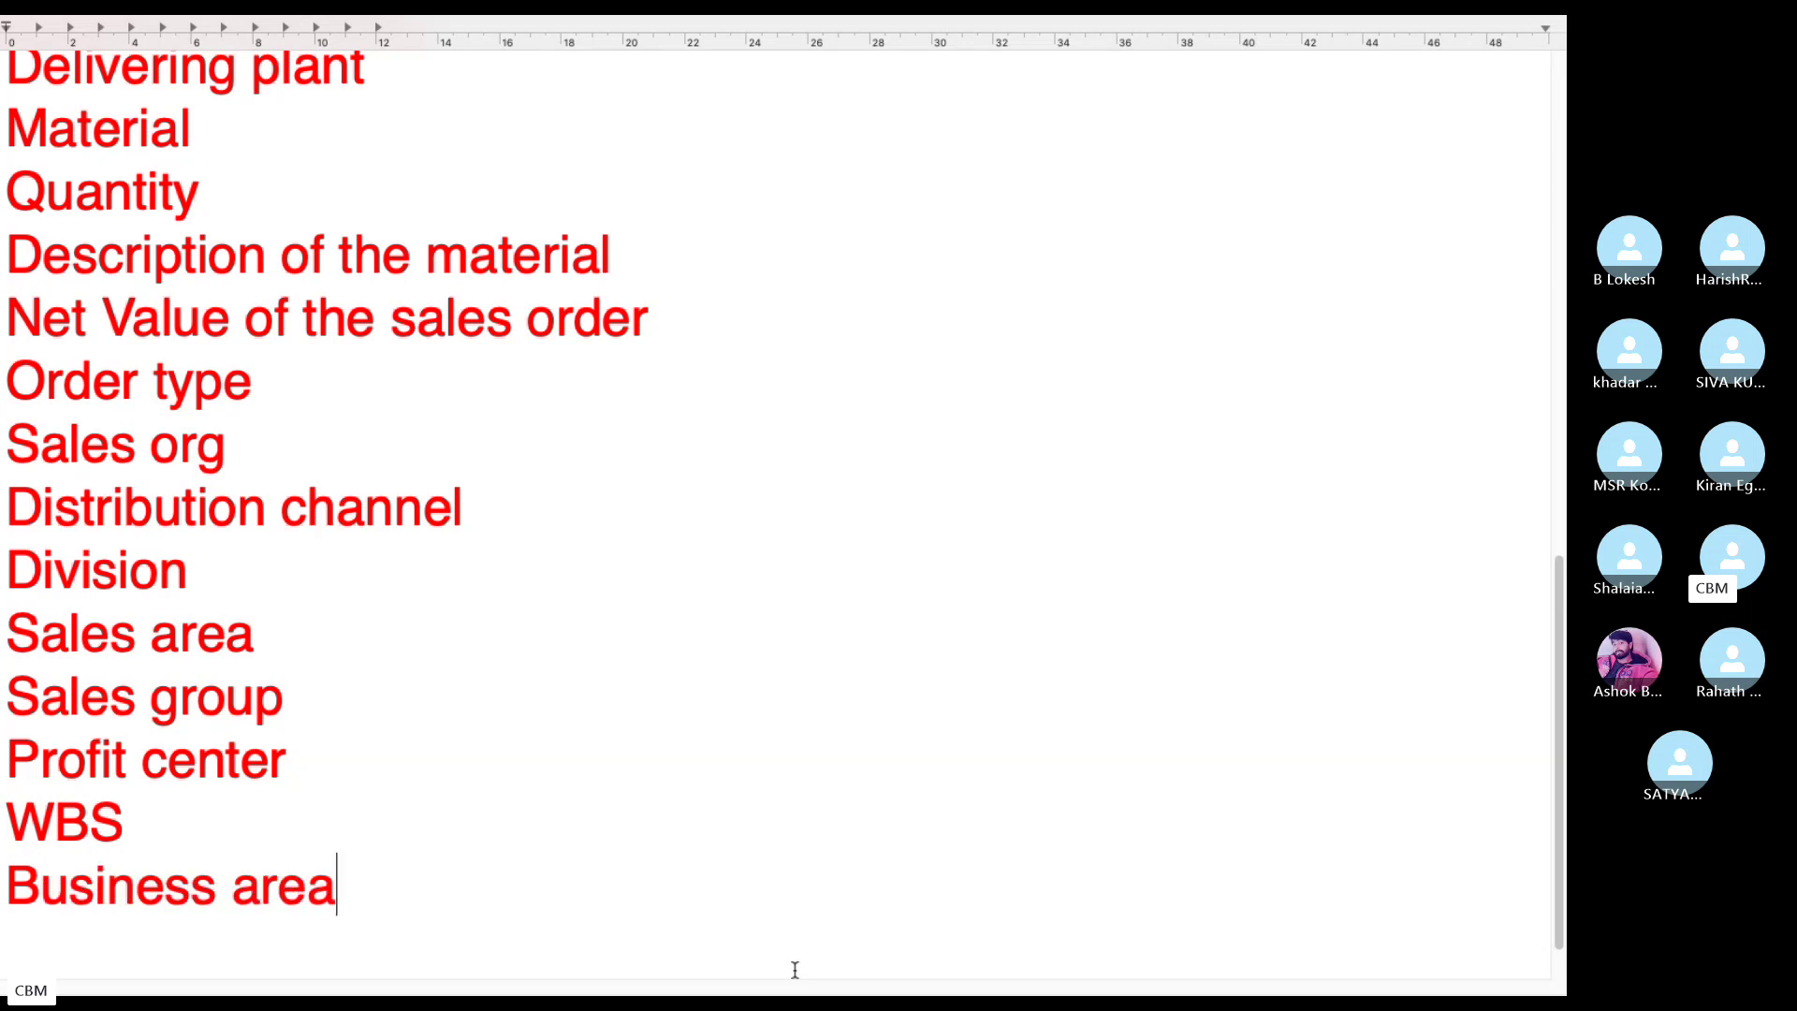
key(Return)
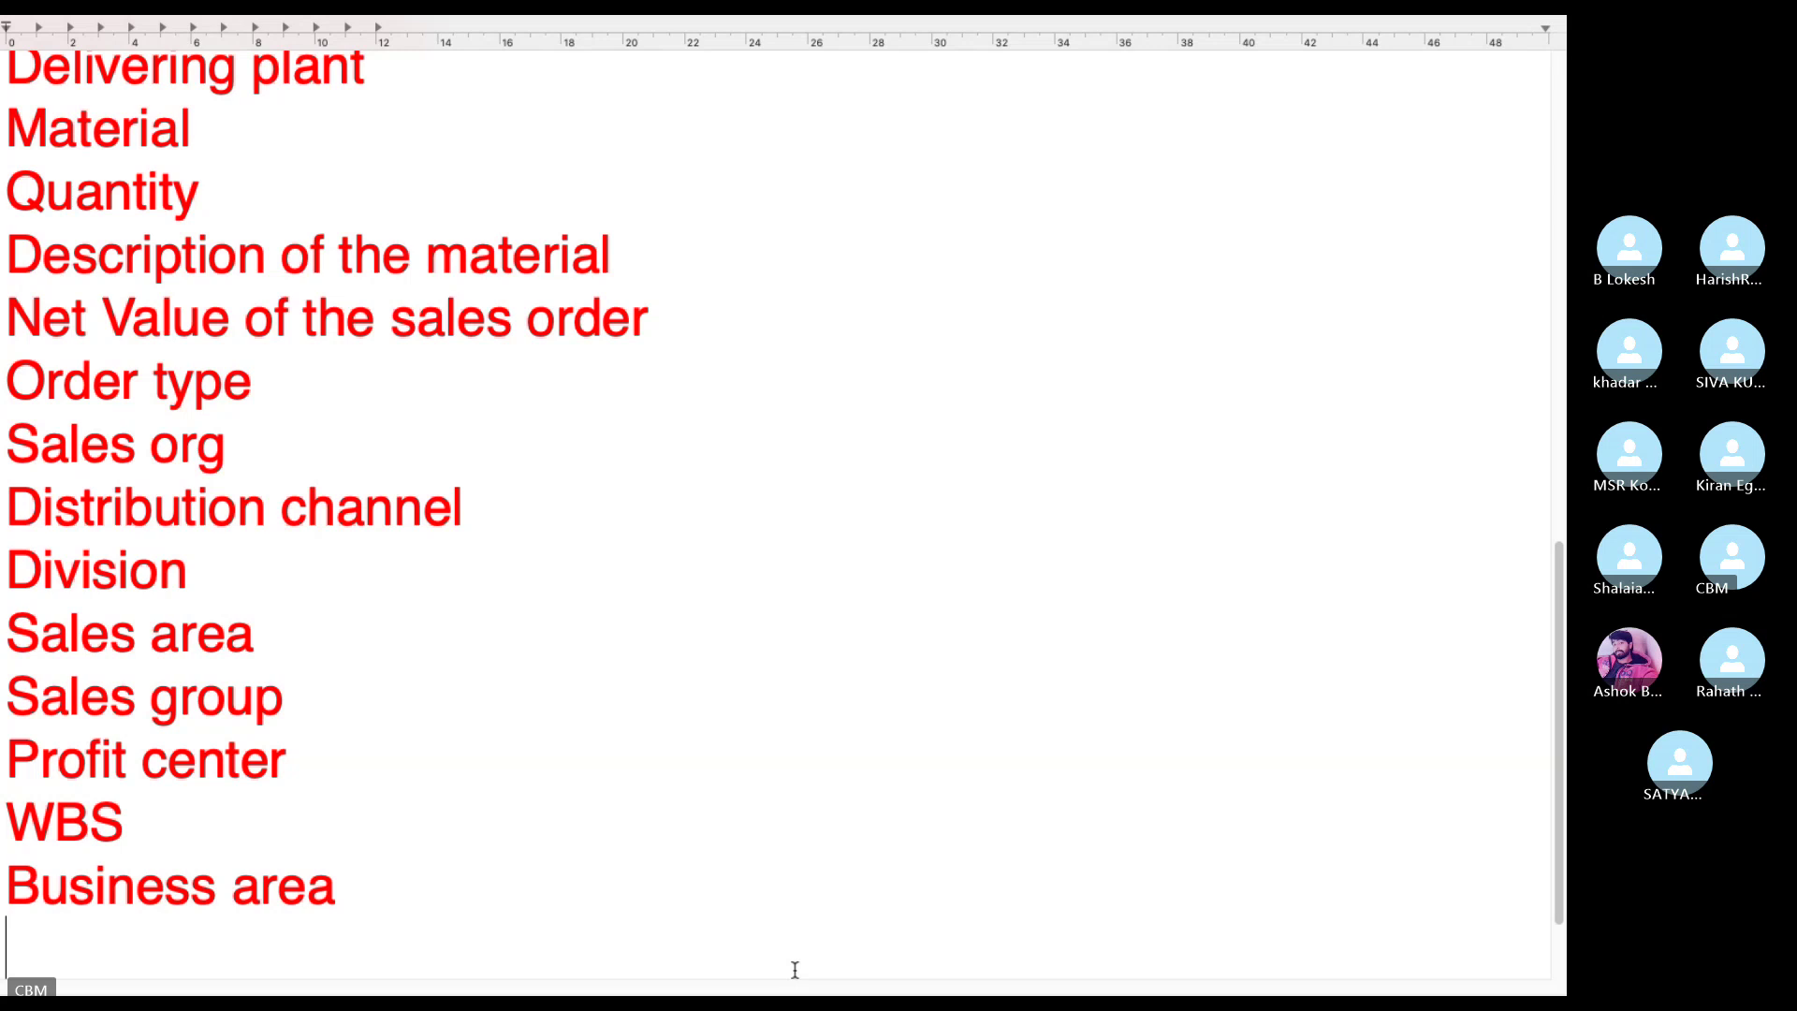
Add "Sales information" and "Customer information" on separate lines below the business area entry and start a new line.
text(Sales informa)
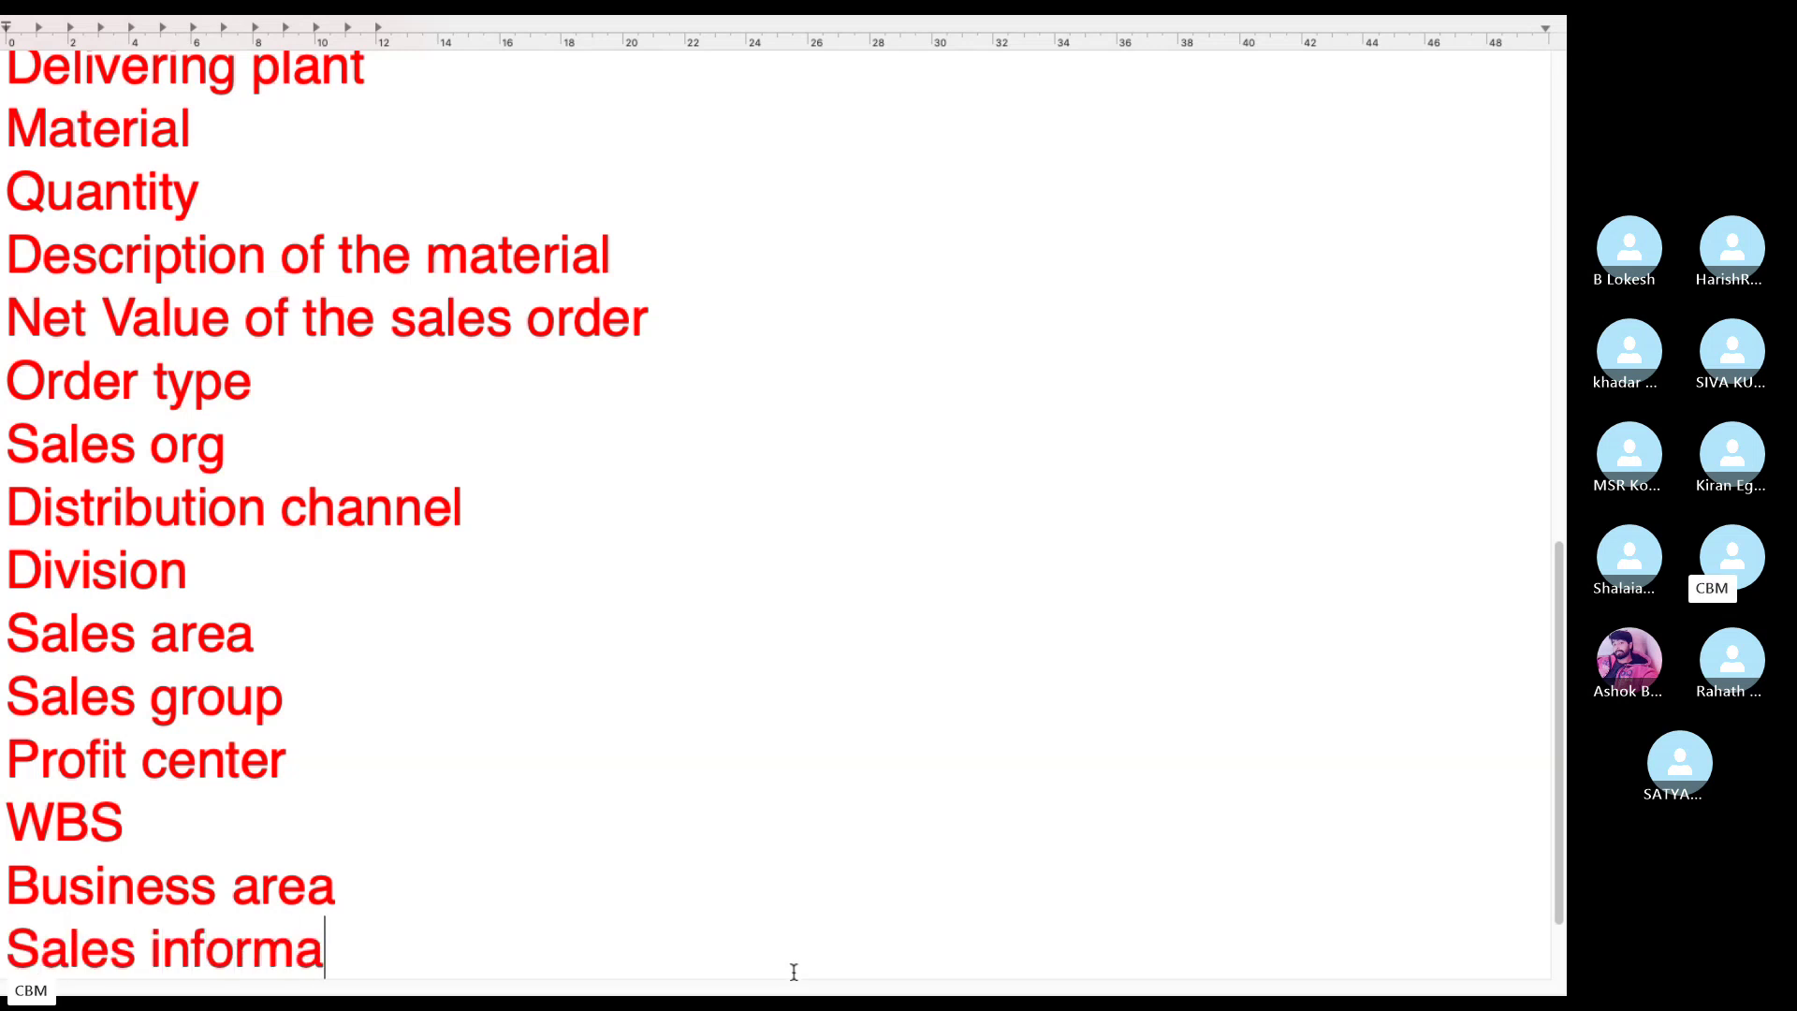
text(tion)
key(Return)
text(Customer i)
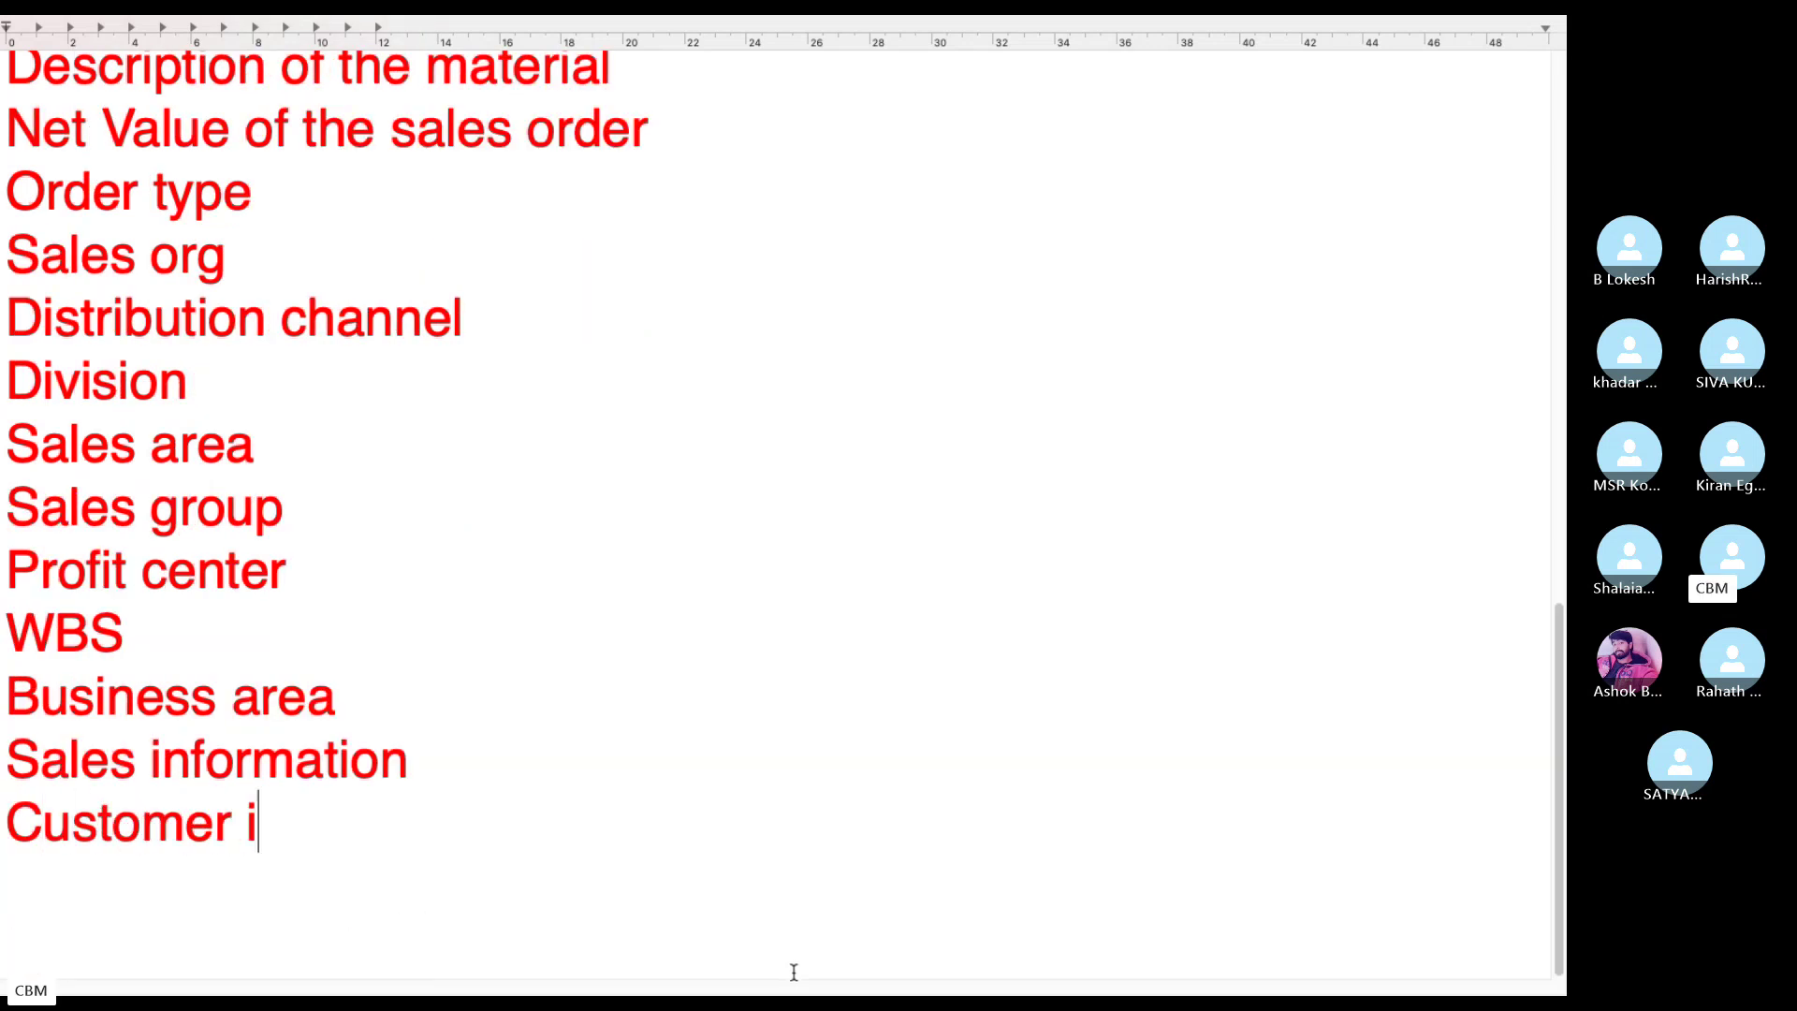
text(nfomra)
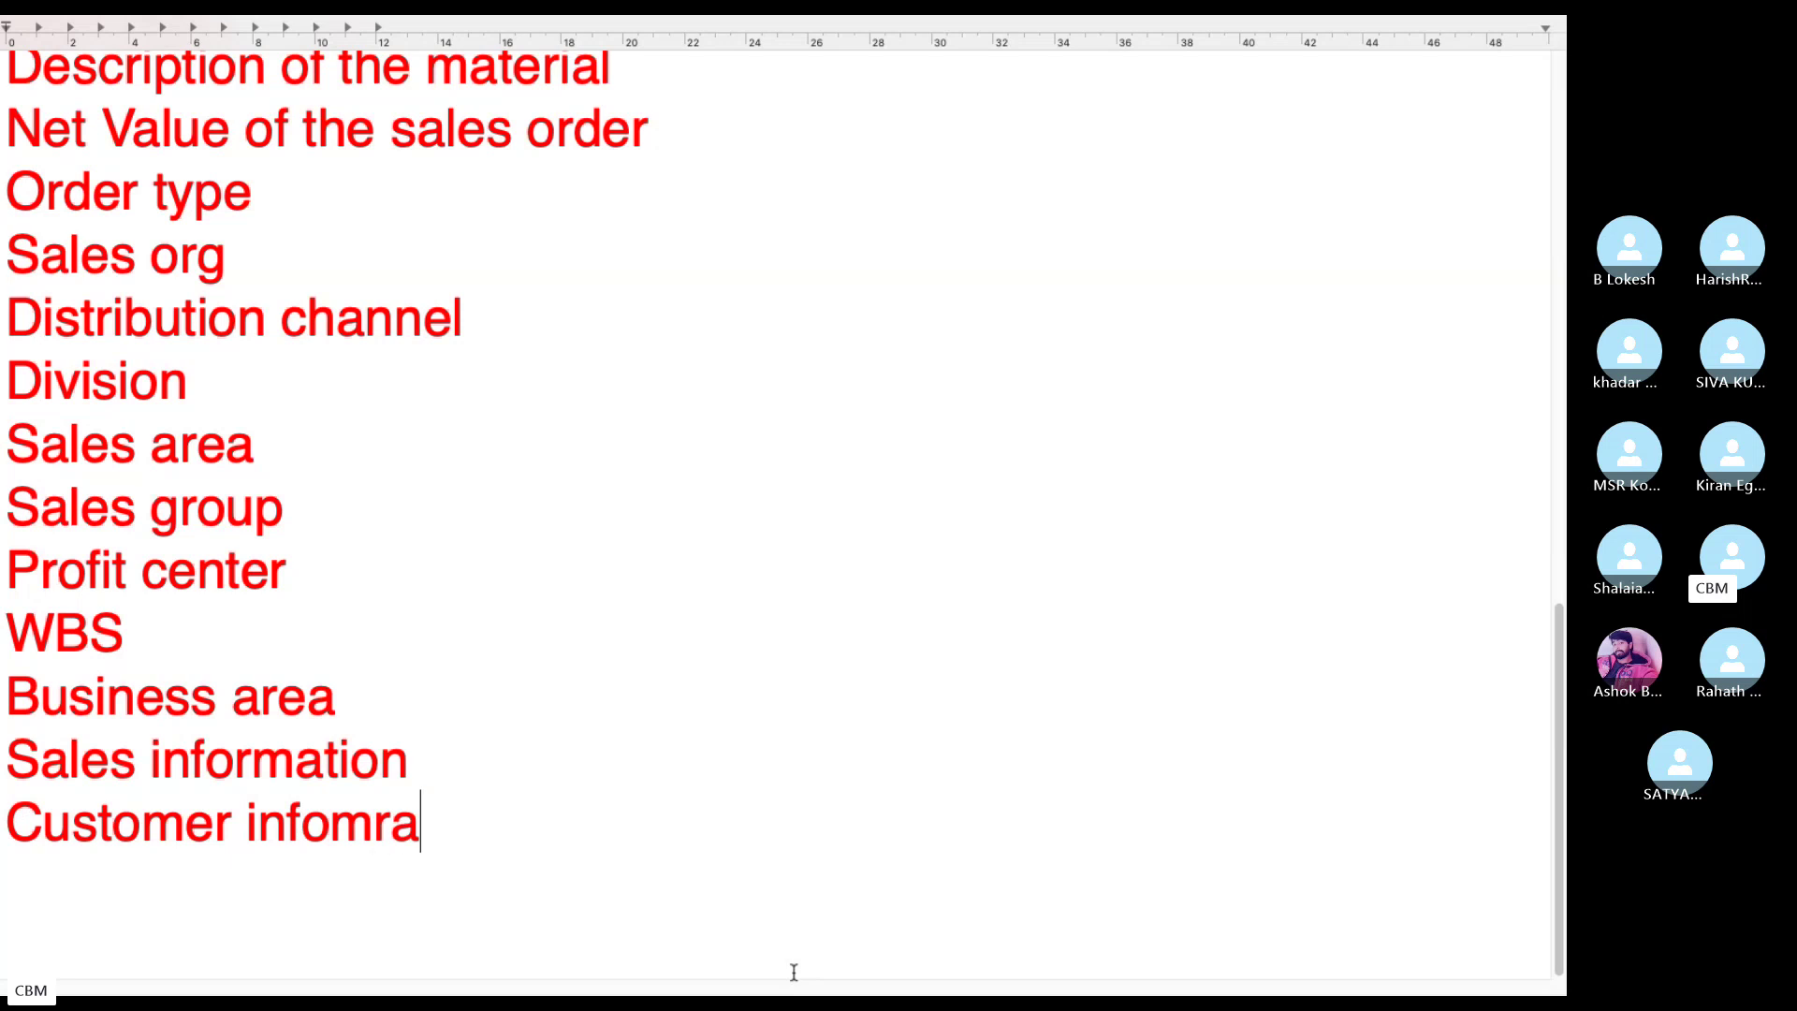
key(Return)
text(de)
key(BackSpace)
key(BackSpace)
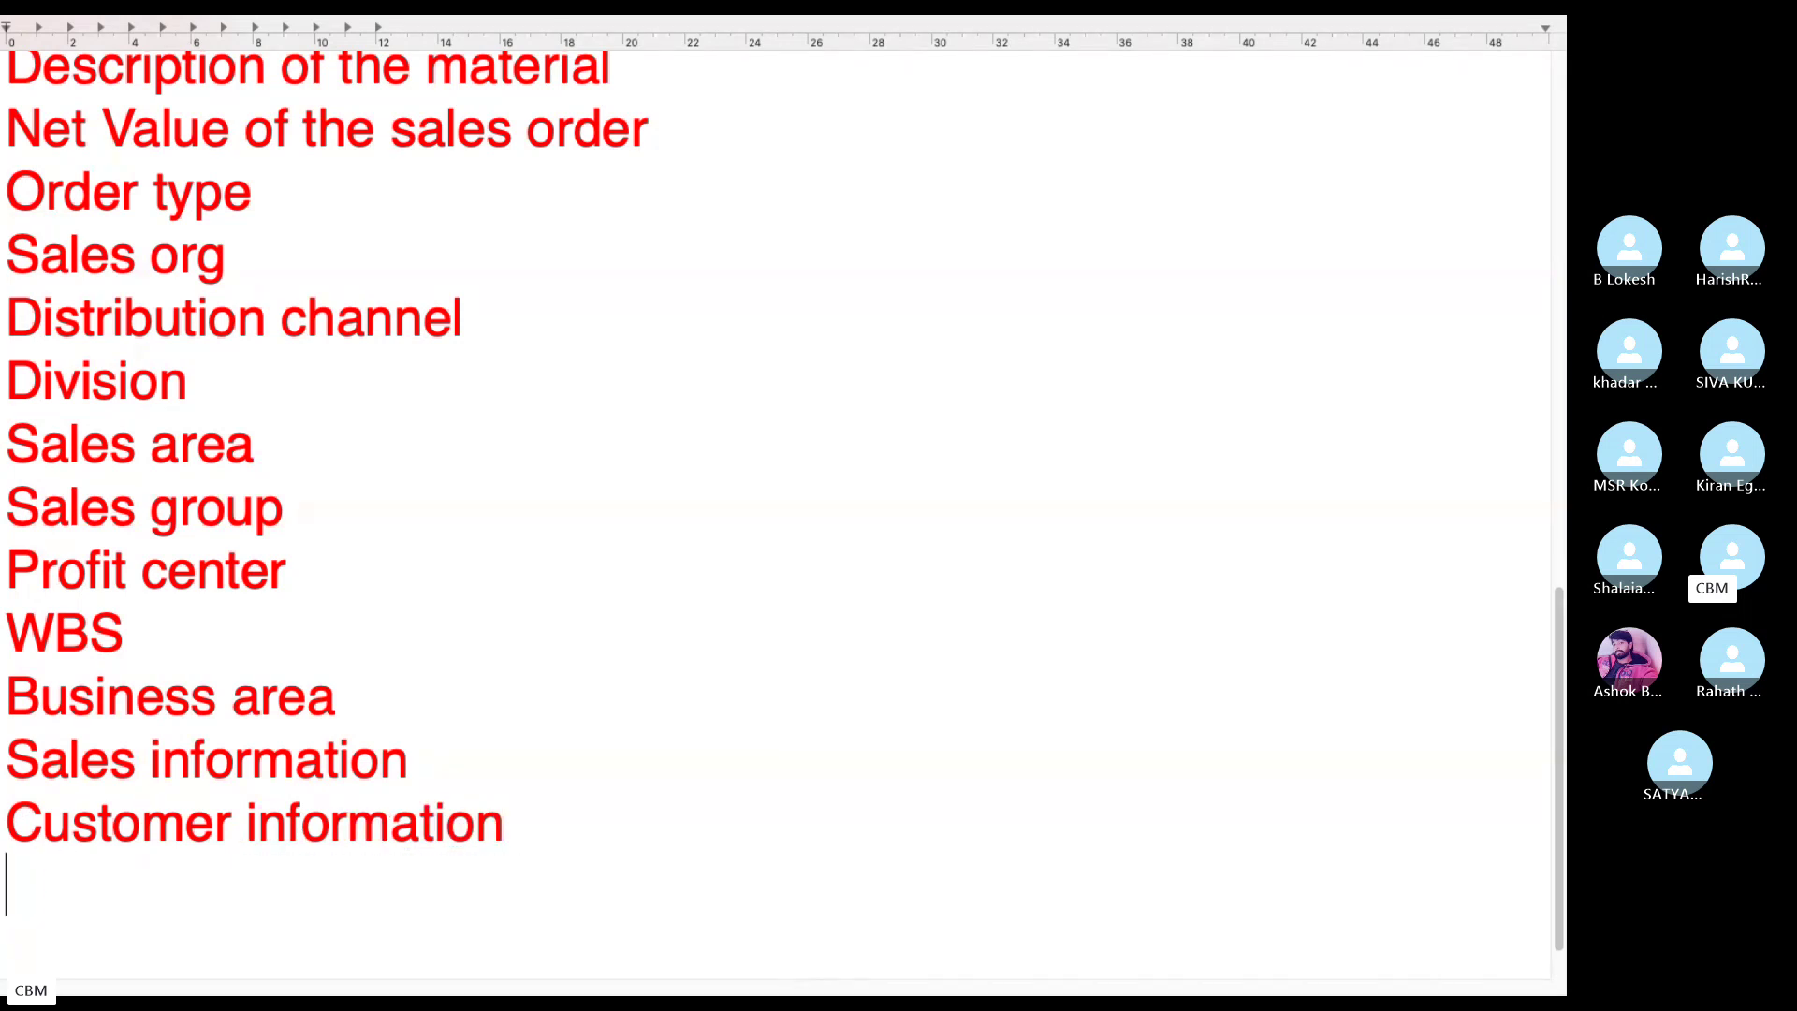
Add "Delivery information" and "Status" on separate lines below the customer information entry and start a new line.
text(Di)
key(BackSpace)
text(elivery )
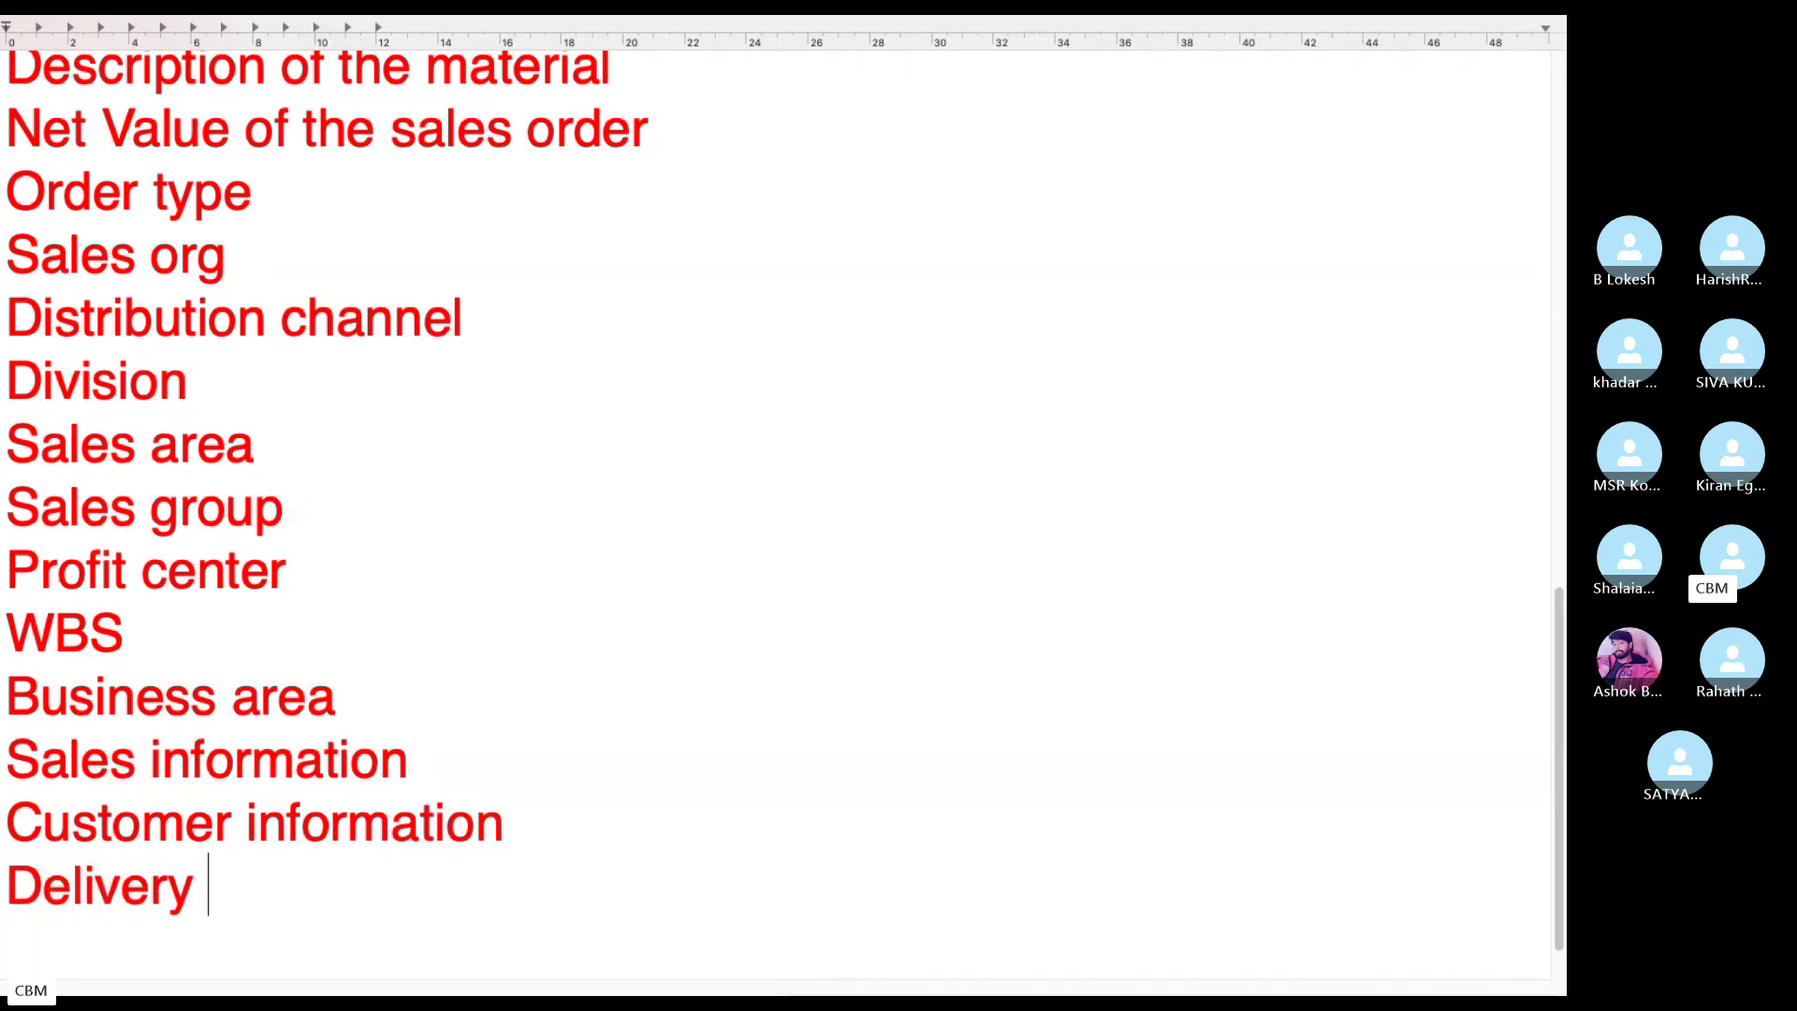
text(information)
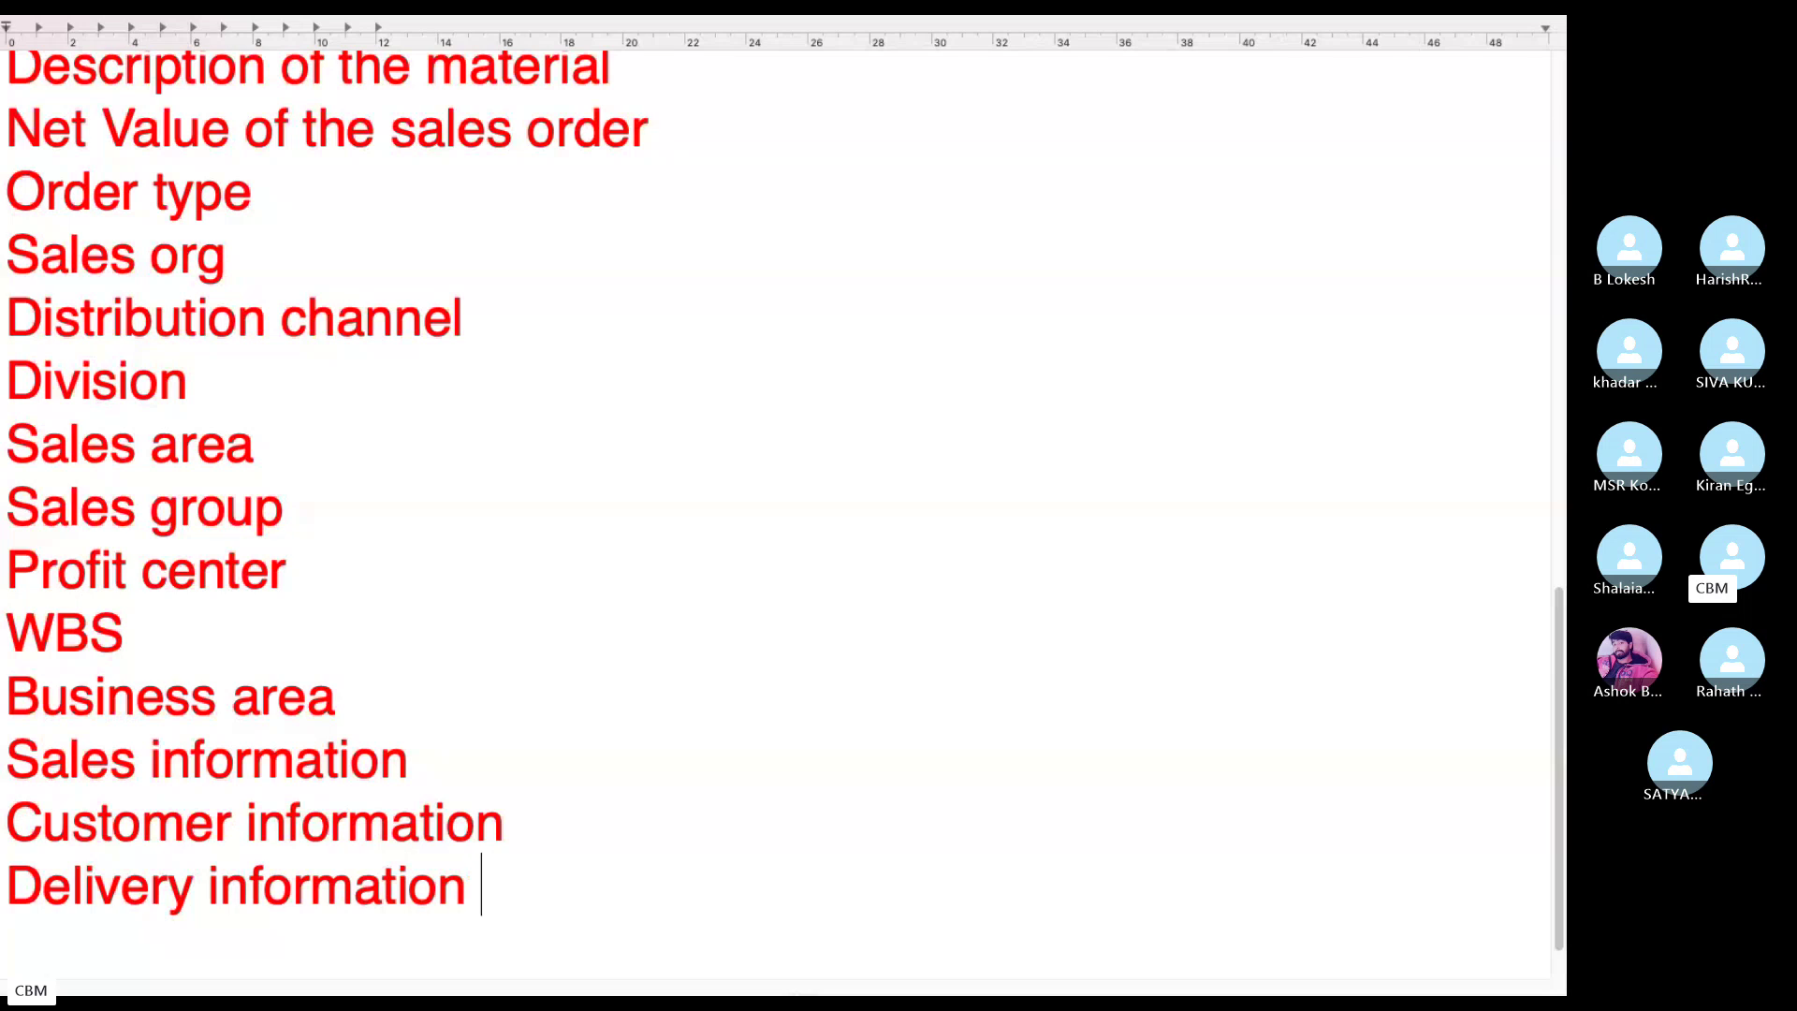
key(Return)
text(Status)
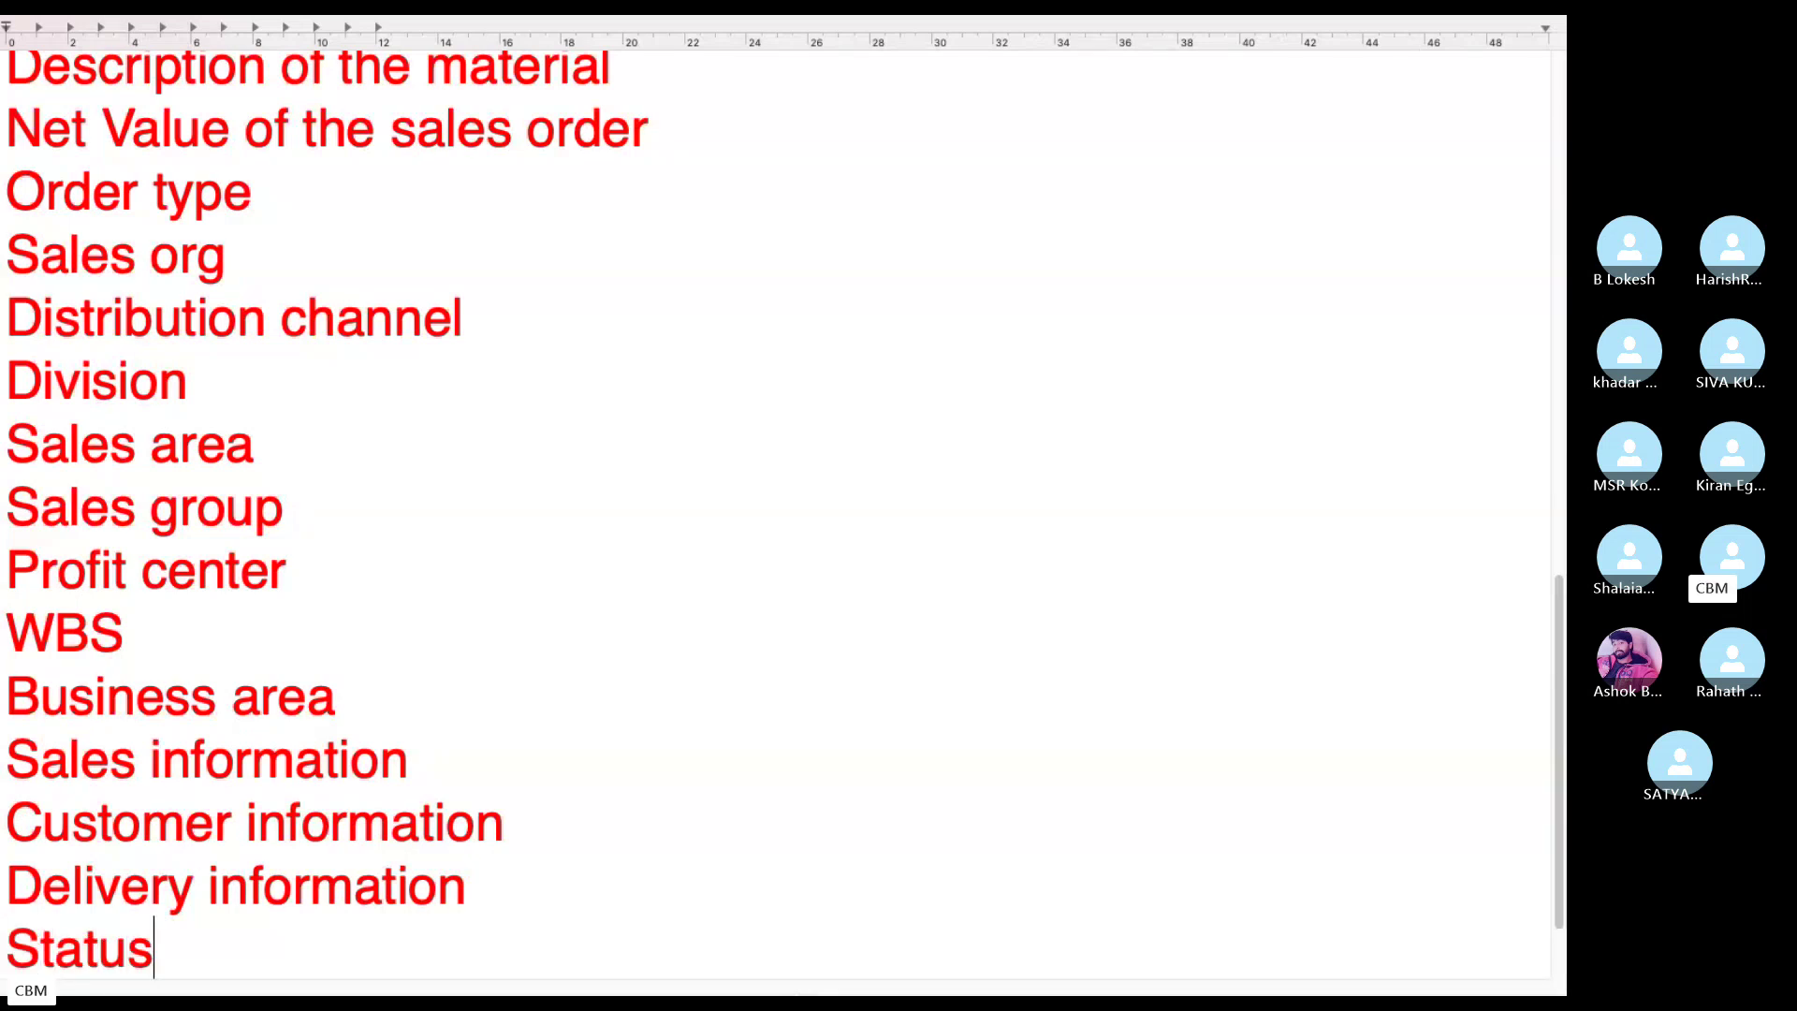
key(Return)
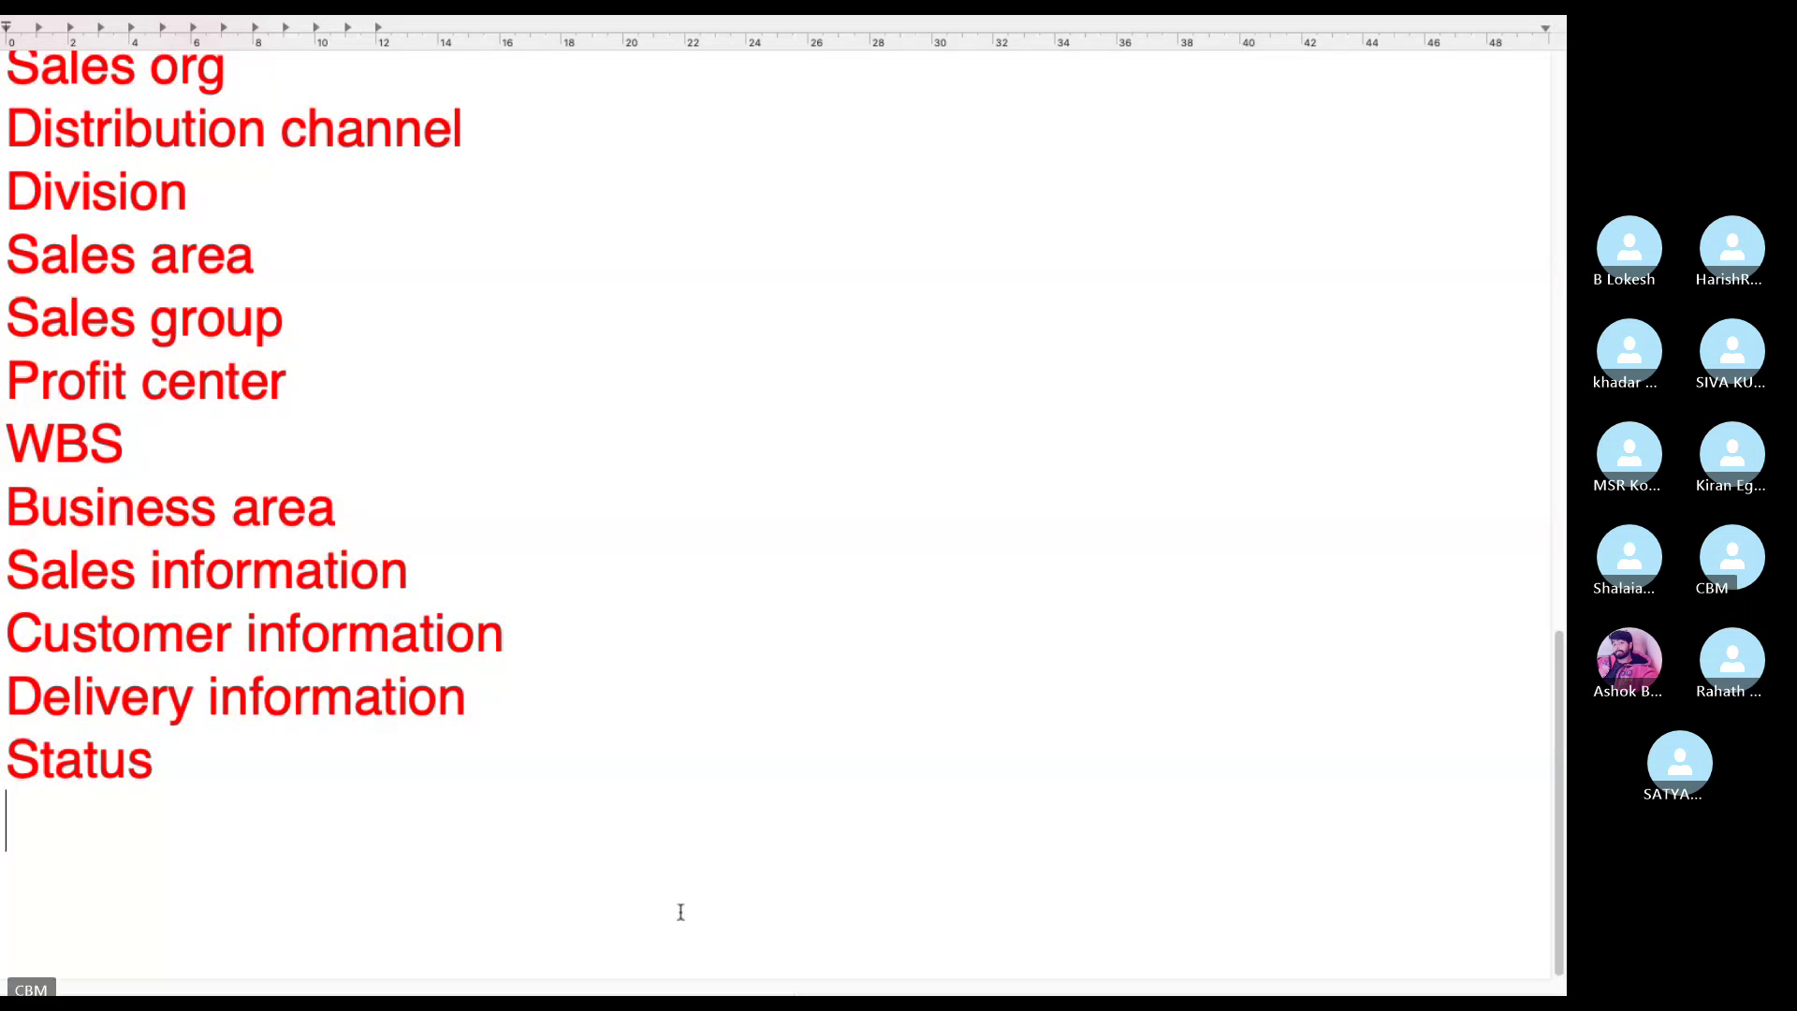
Copy the complete O2C process notes and send them in the Skype chat of the SAP End User Course call.
scroll(385, 293, up, 10)
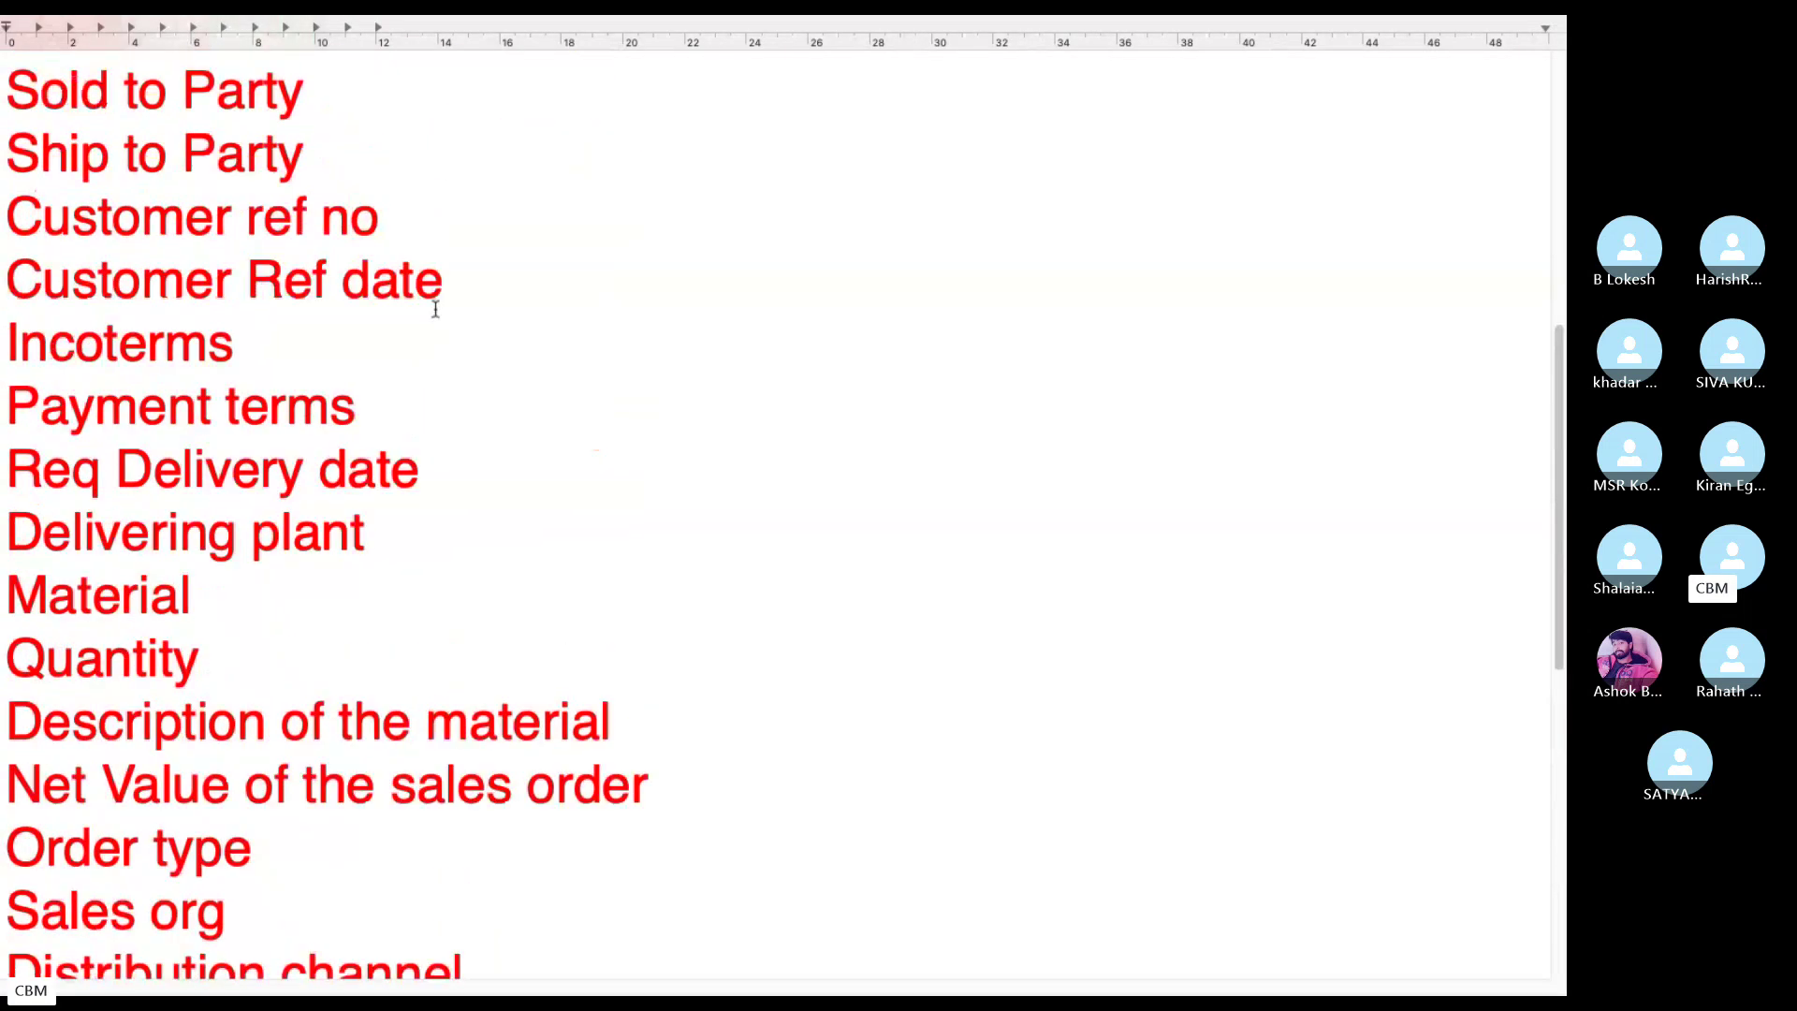
scroll(435, 309, up, 10)
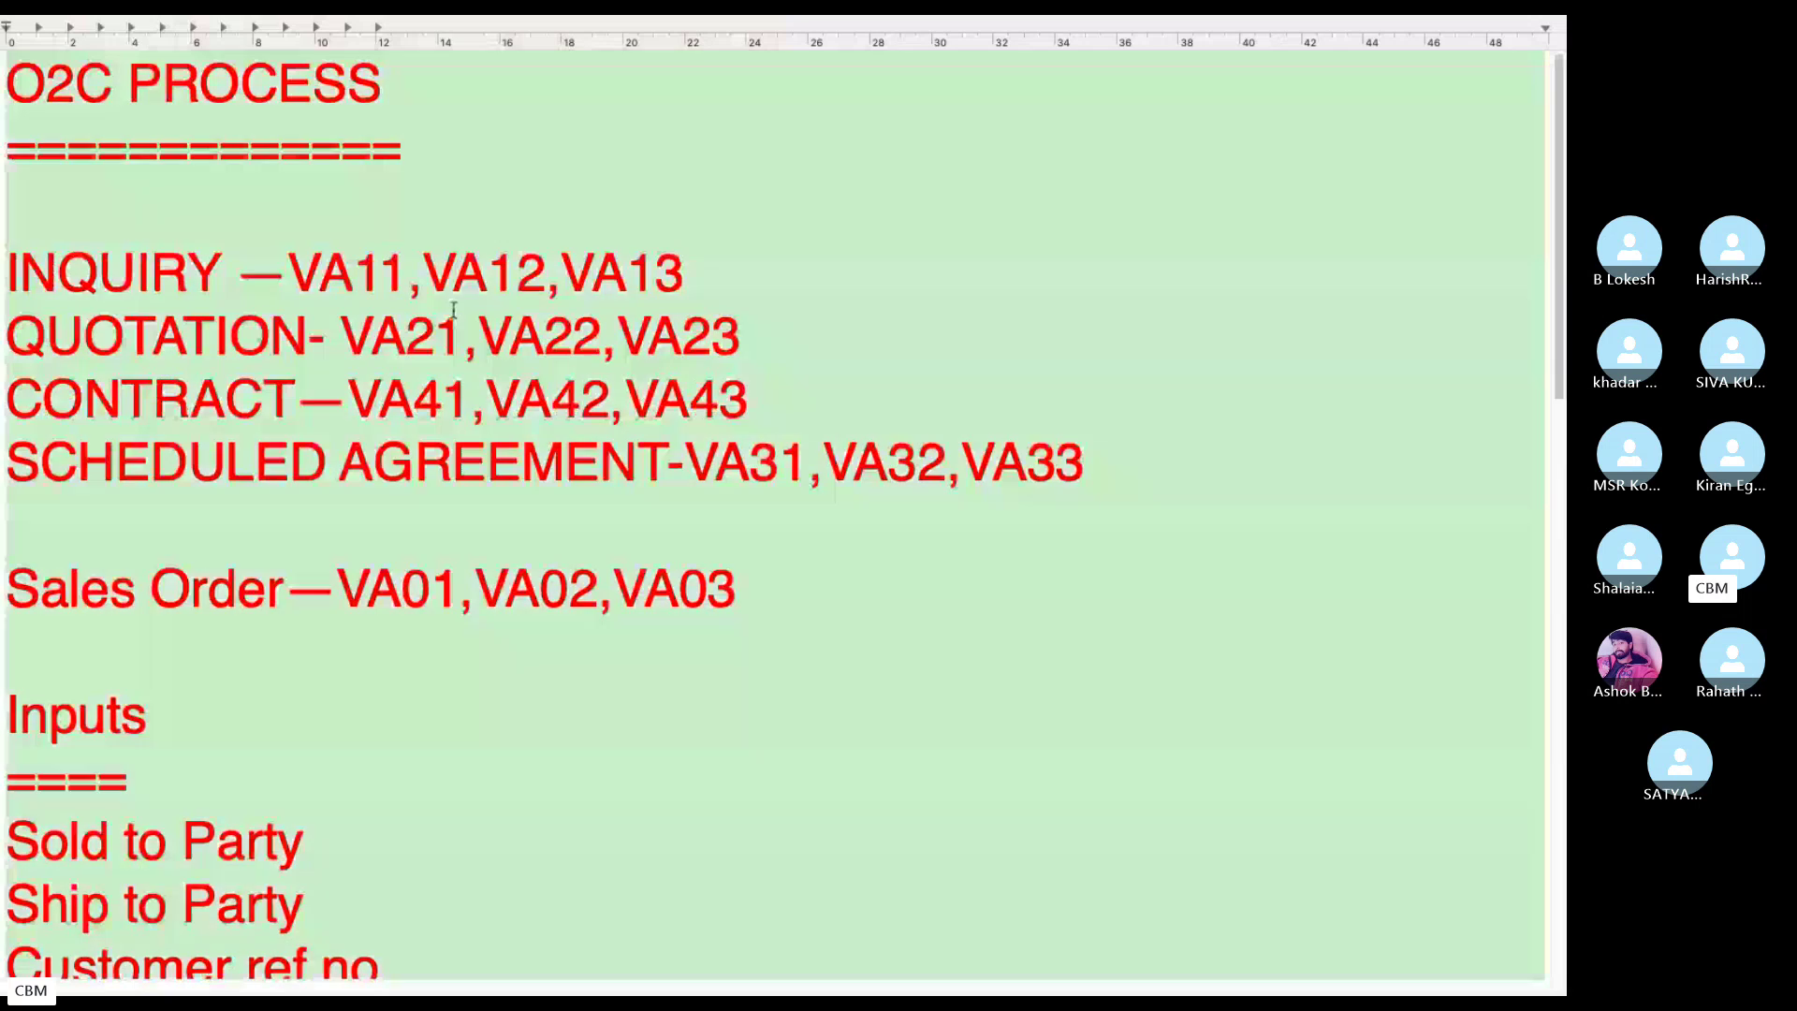
key(super+Tab)
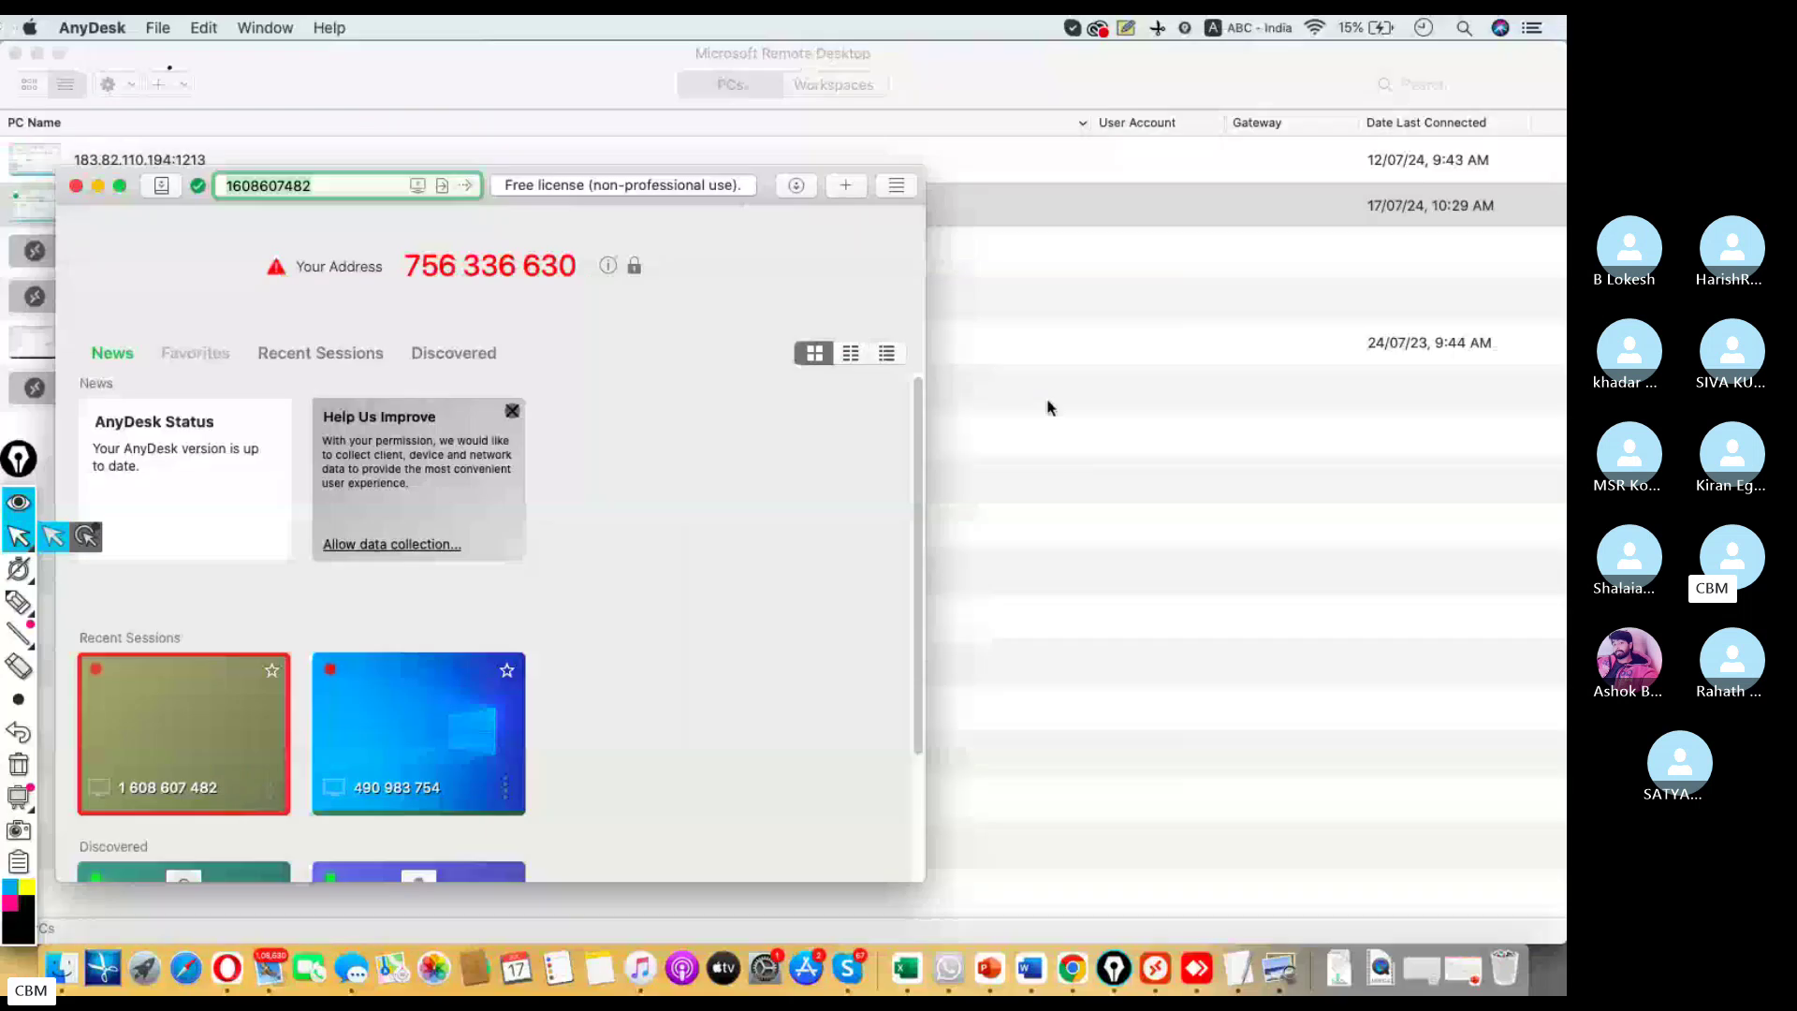
click(842, 936)
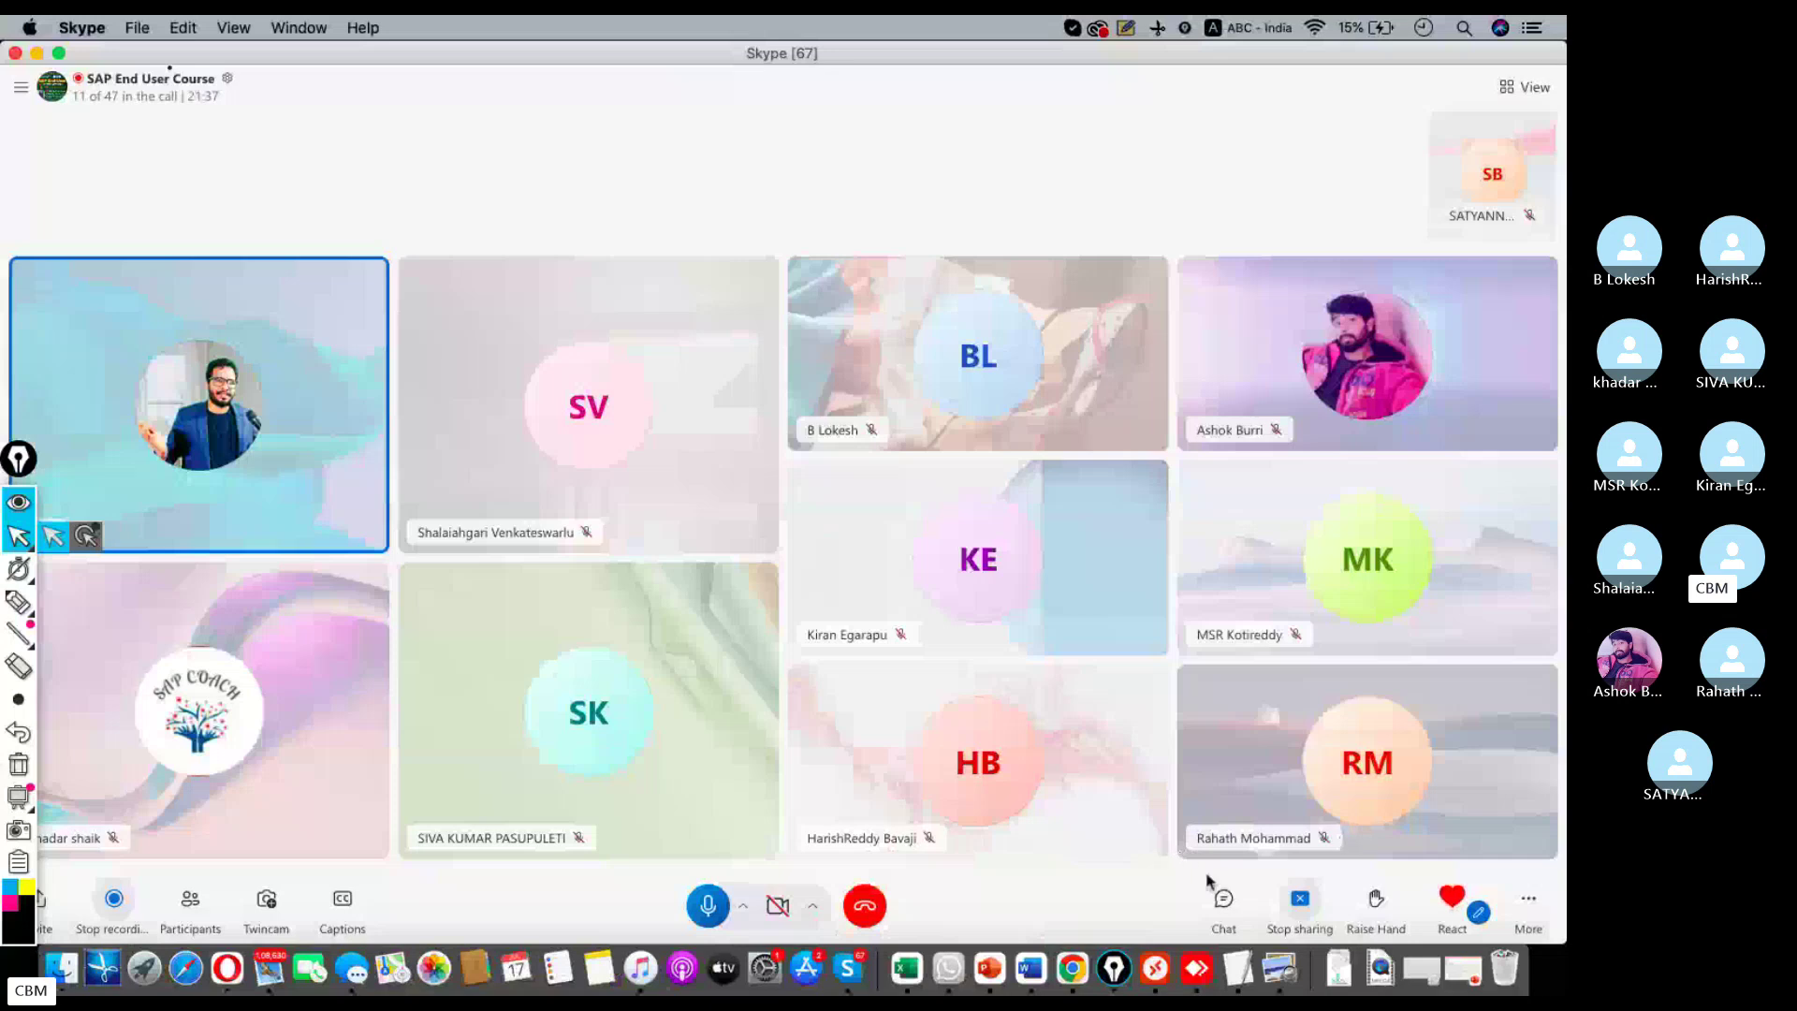
click(1223, 900)
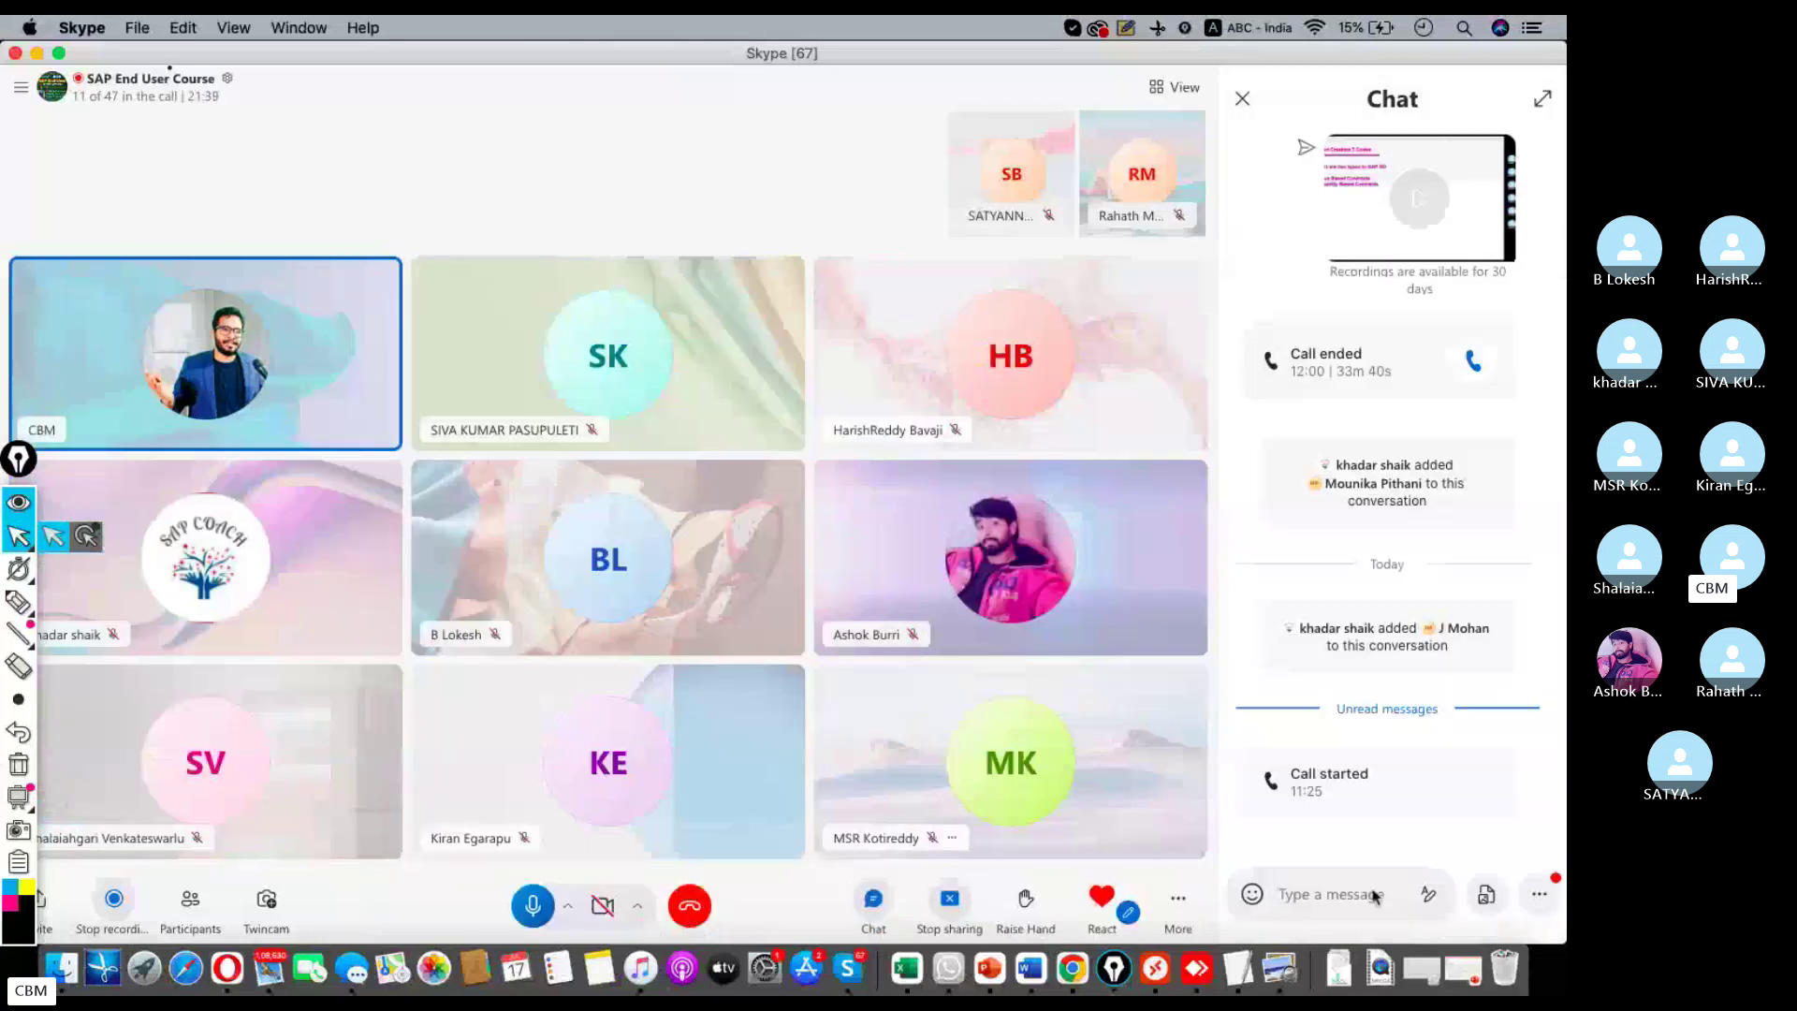
key(super+v)
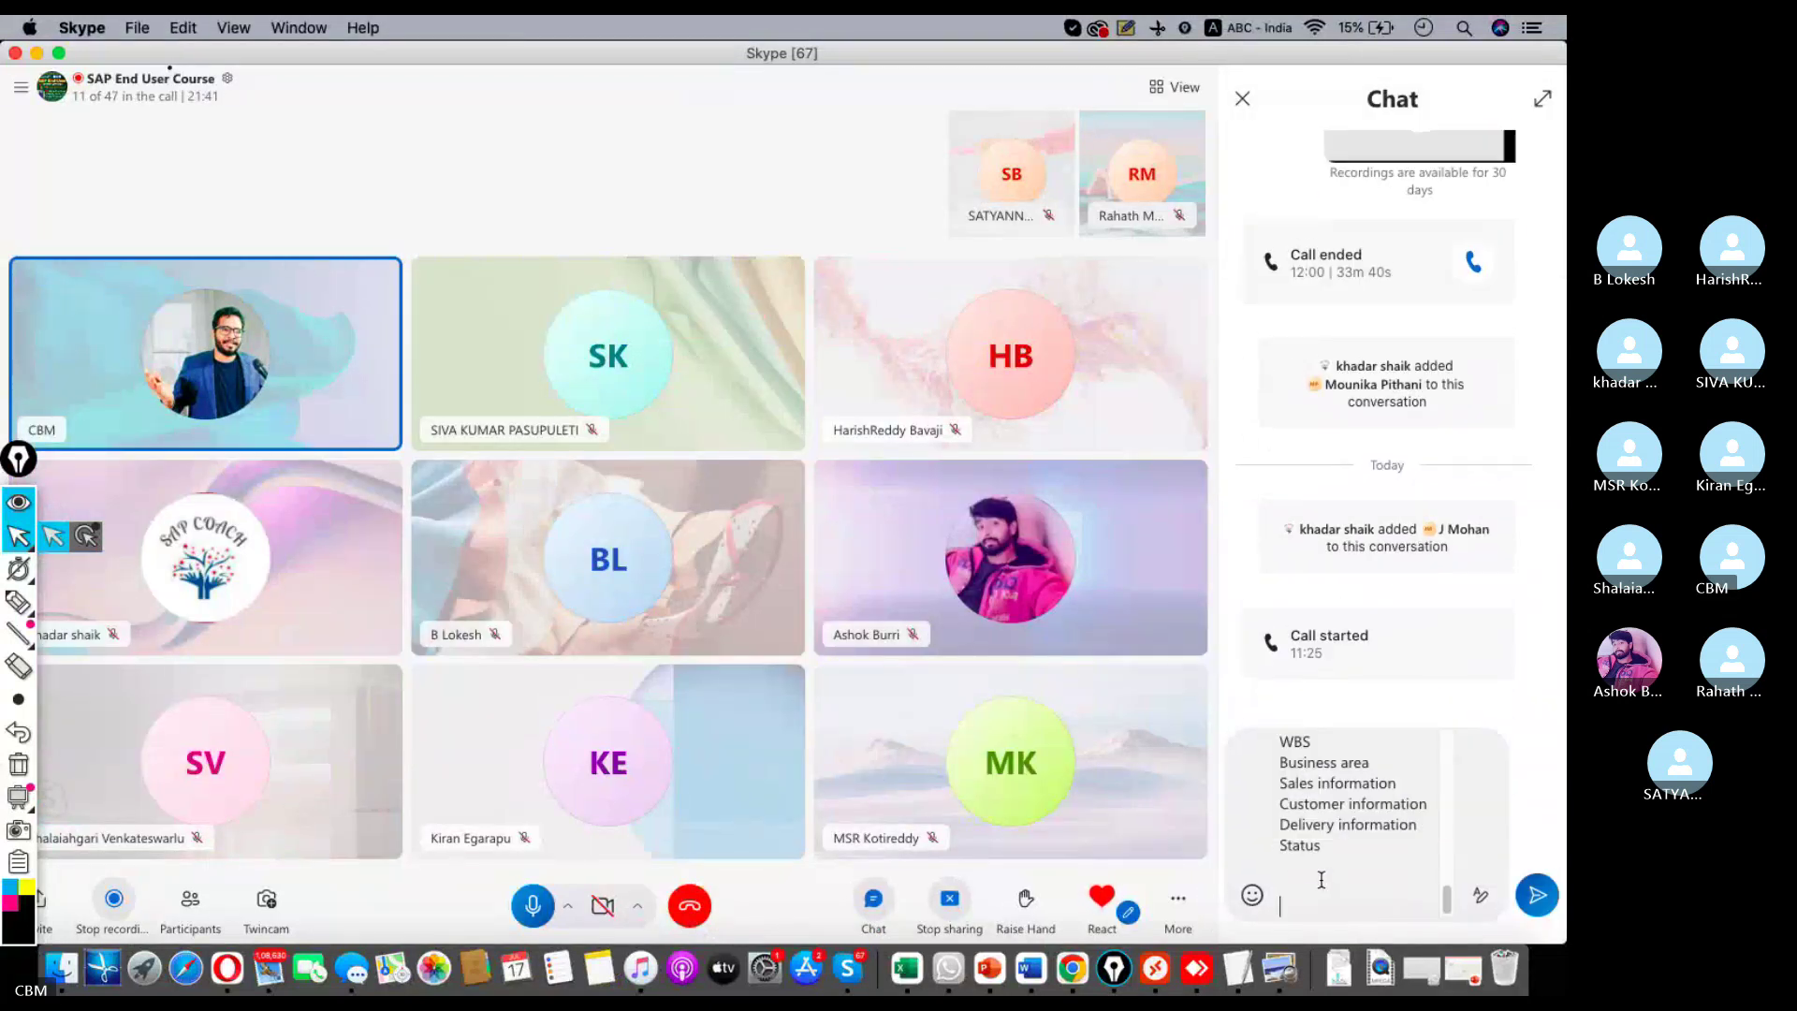
key(Return)
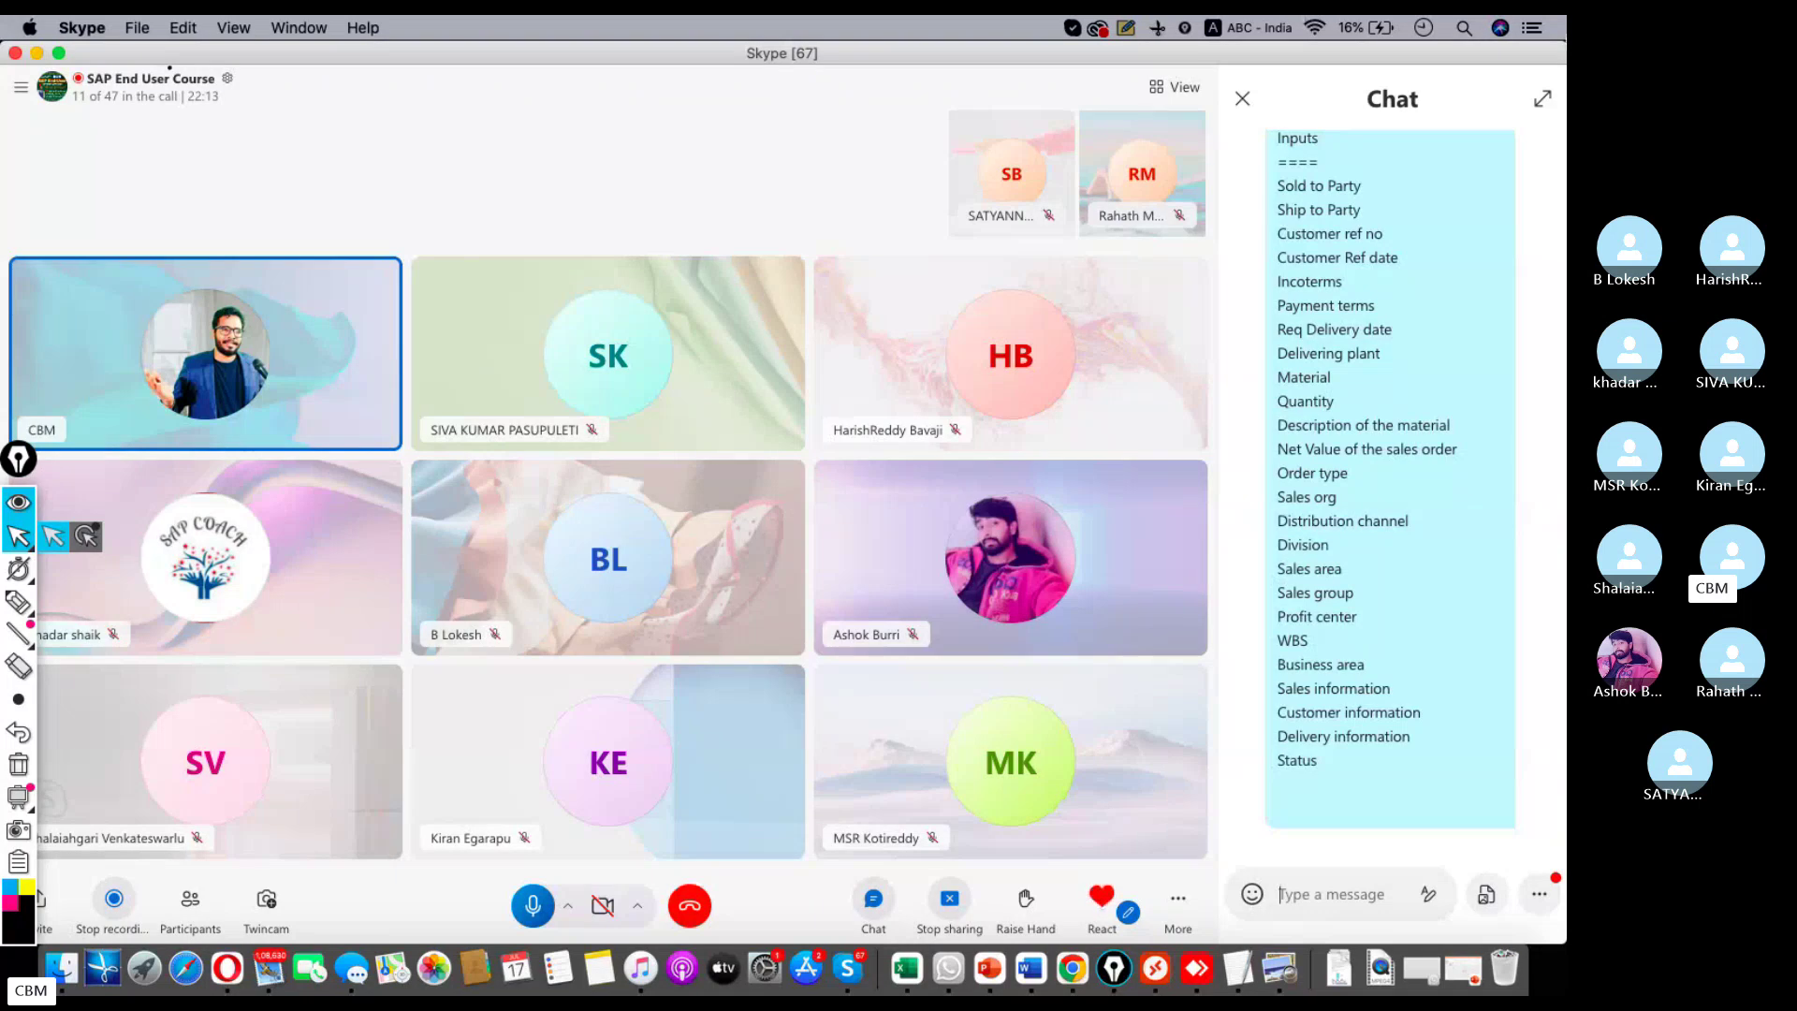
scroll(1275, 255, up, 10)
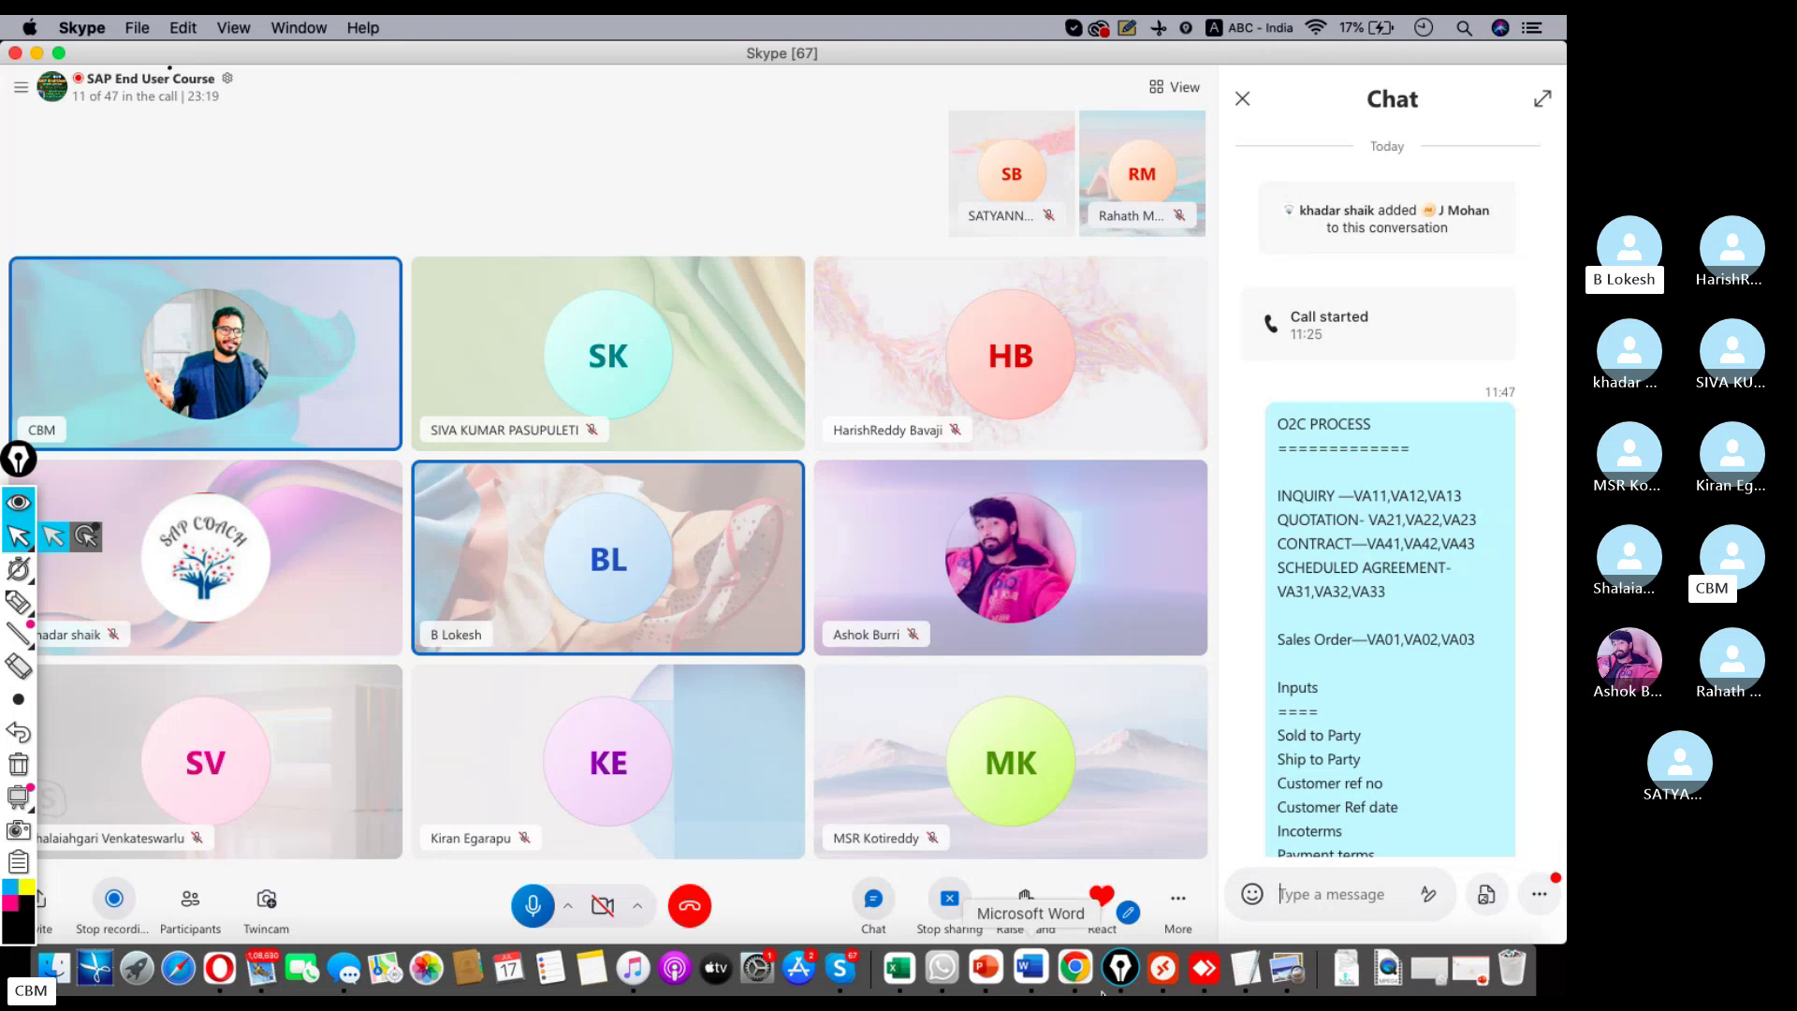
Switch to the SAP session, return from the order's header data to SAP Easy Access and reopen the same order with VA03 - Display.
click(1172, 955)
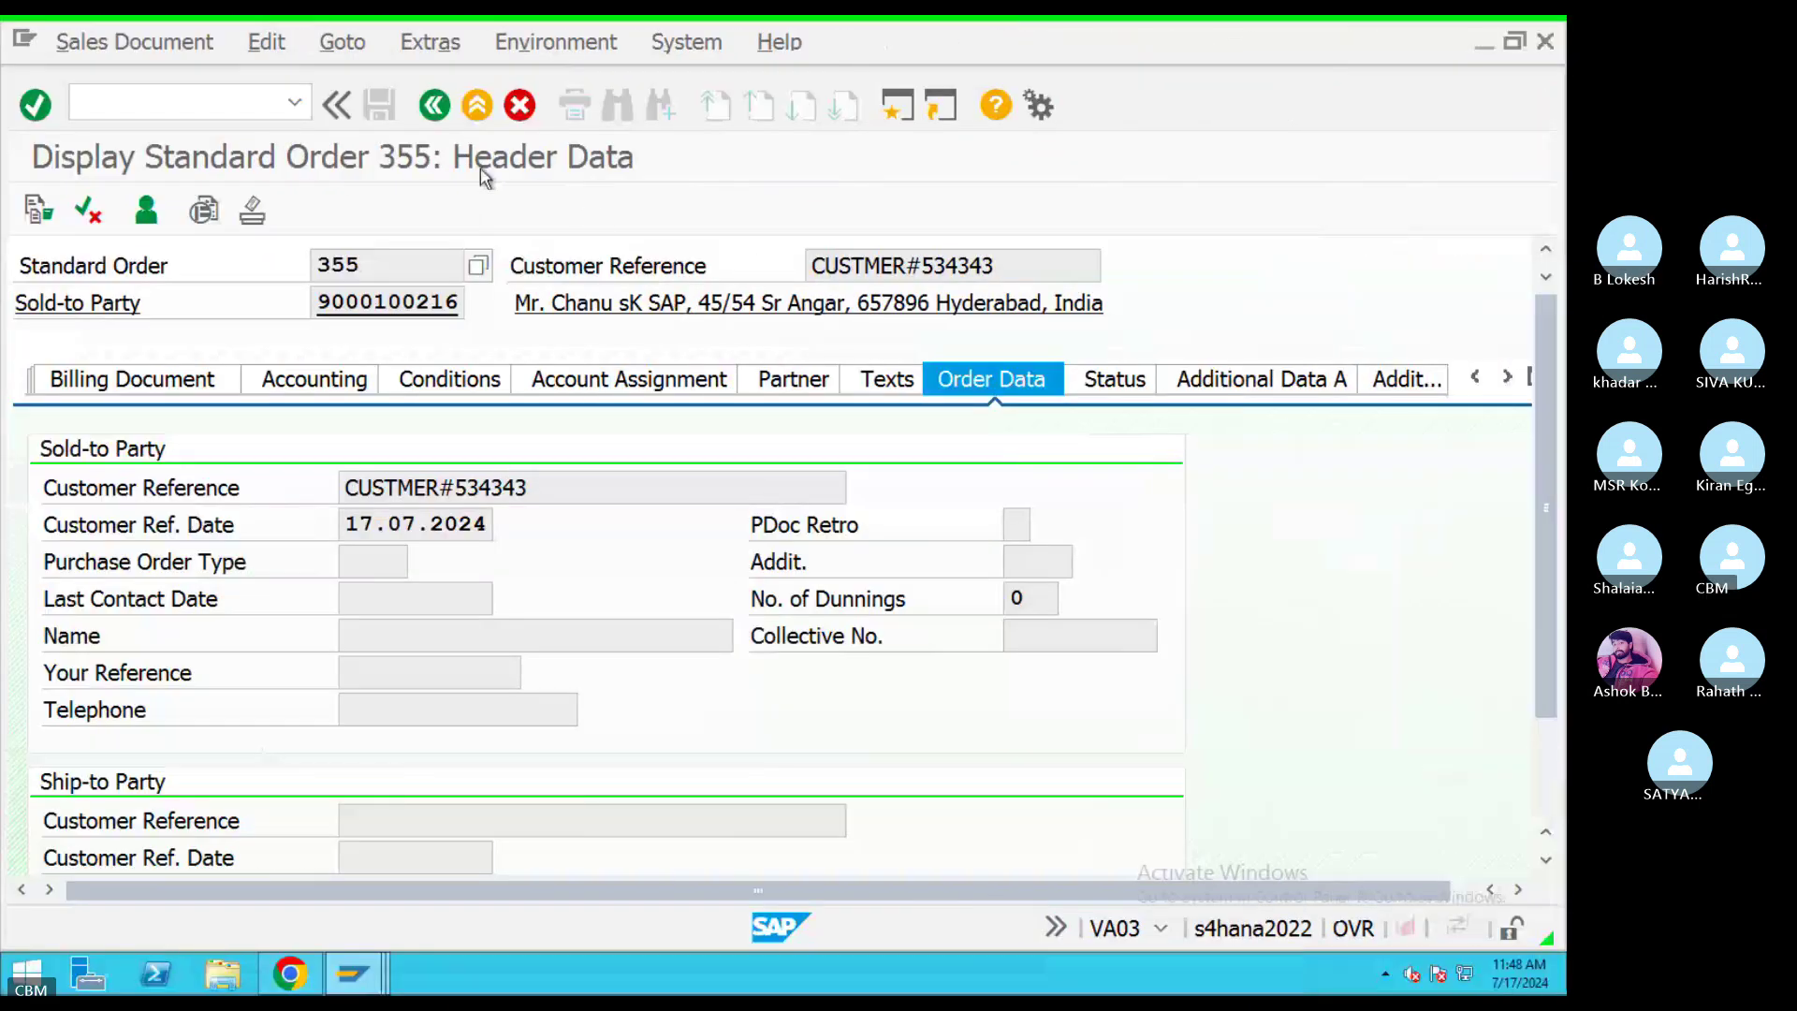
click(478, 107)
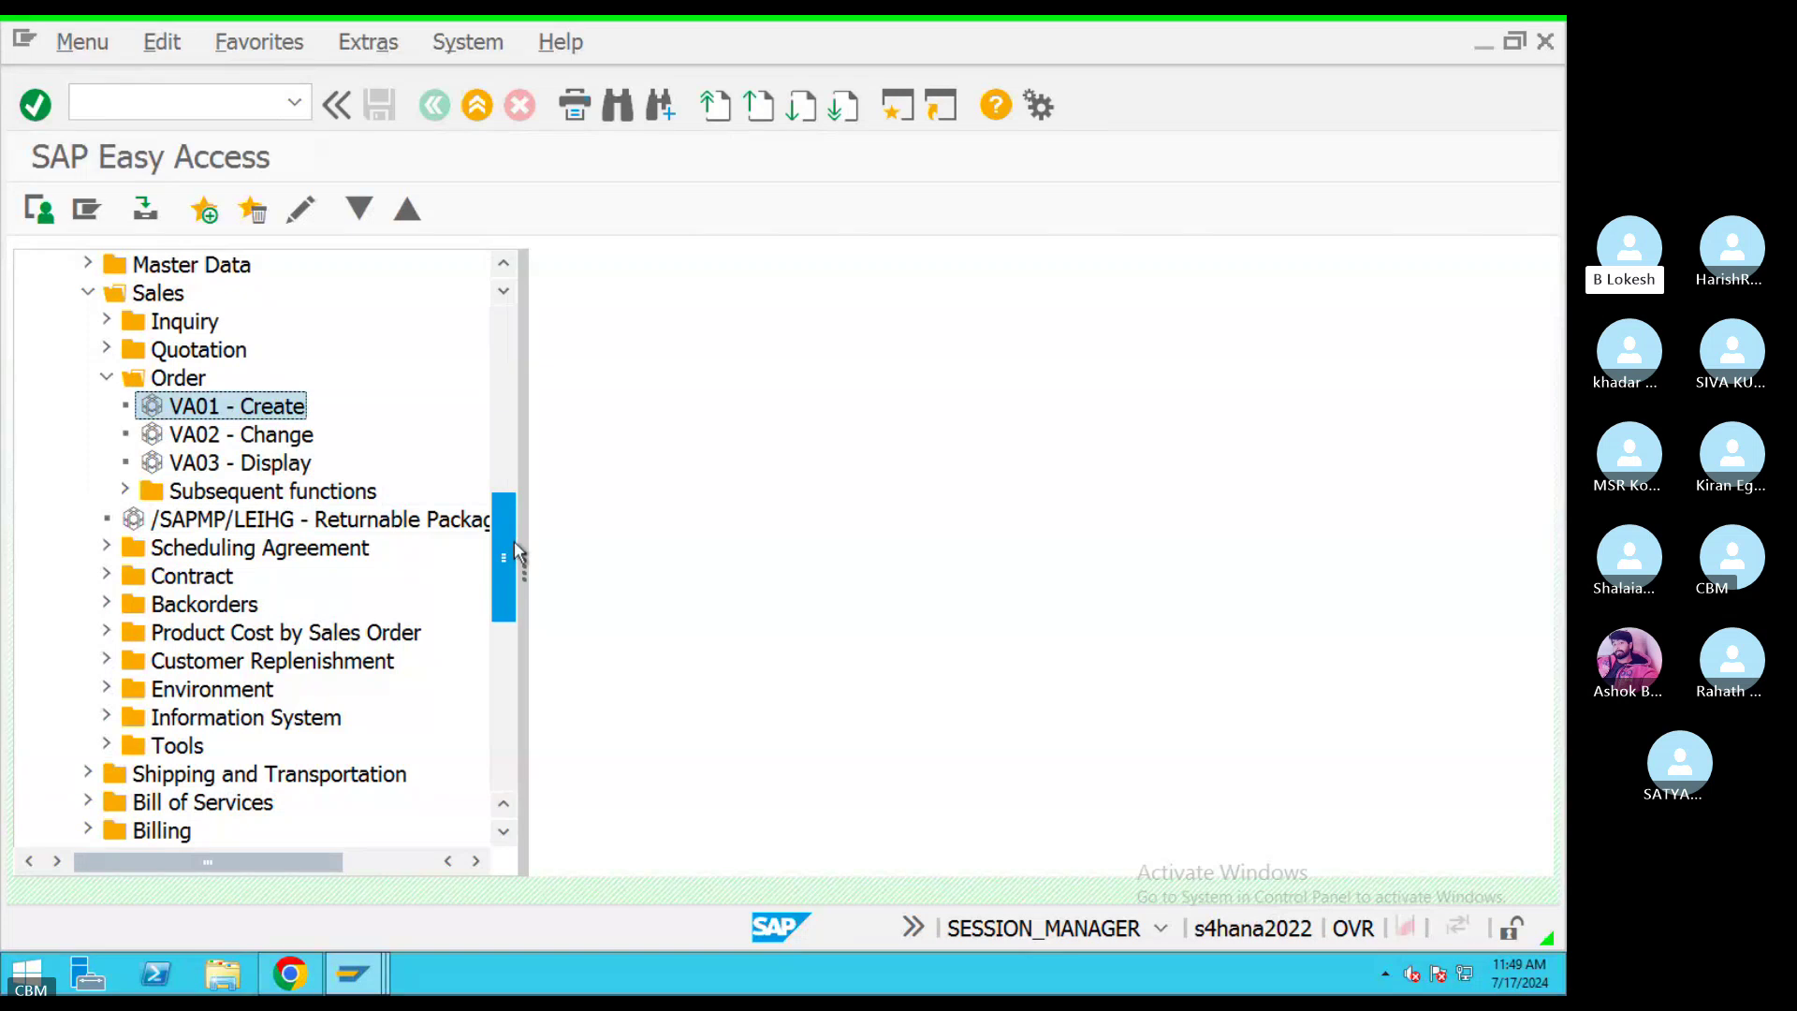
drag(517, 552, 521, 524)
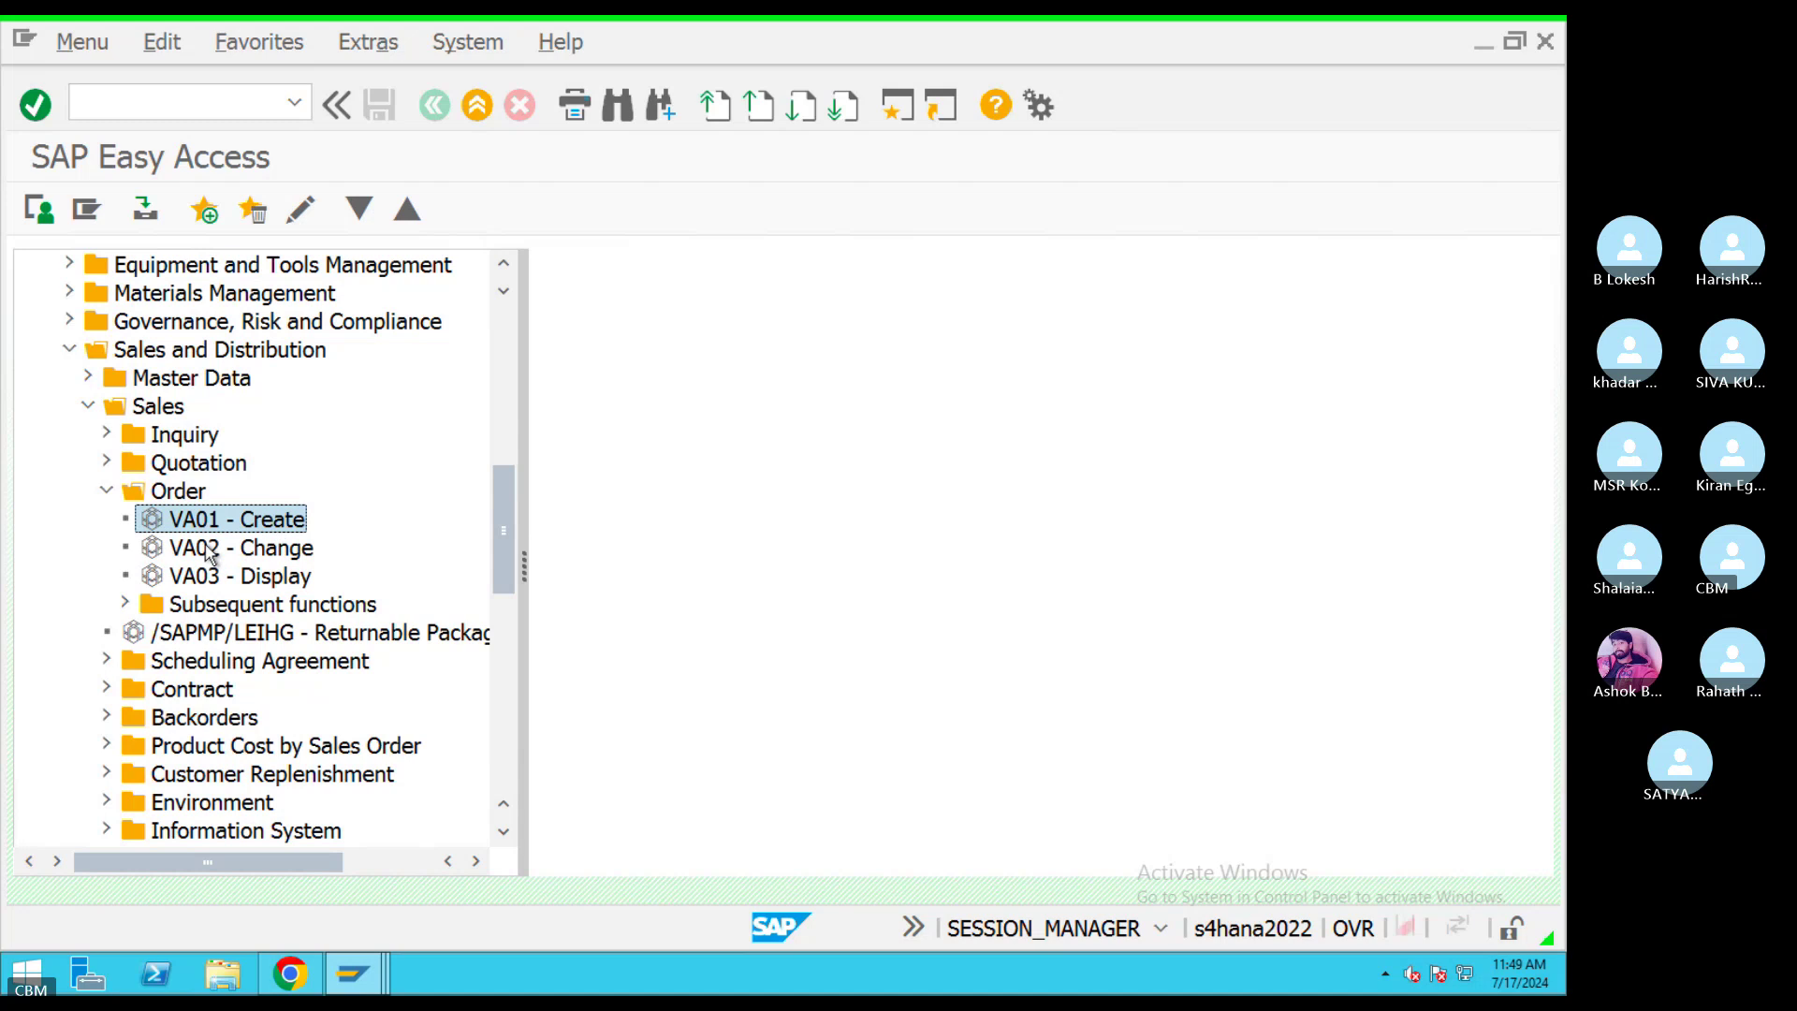
double_click(226, 580)
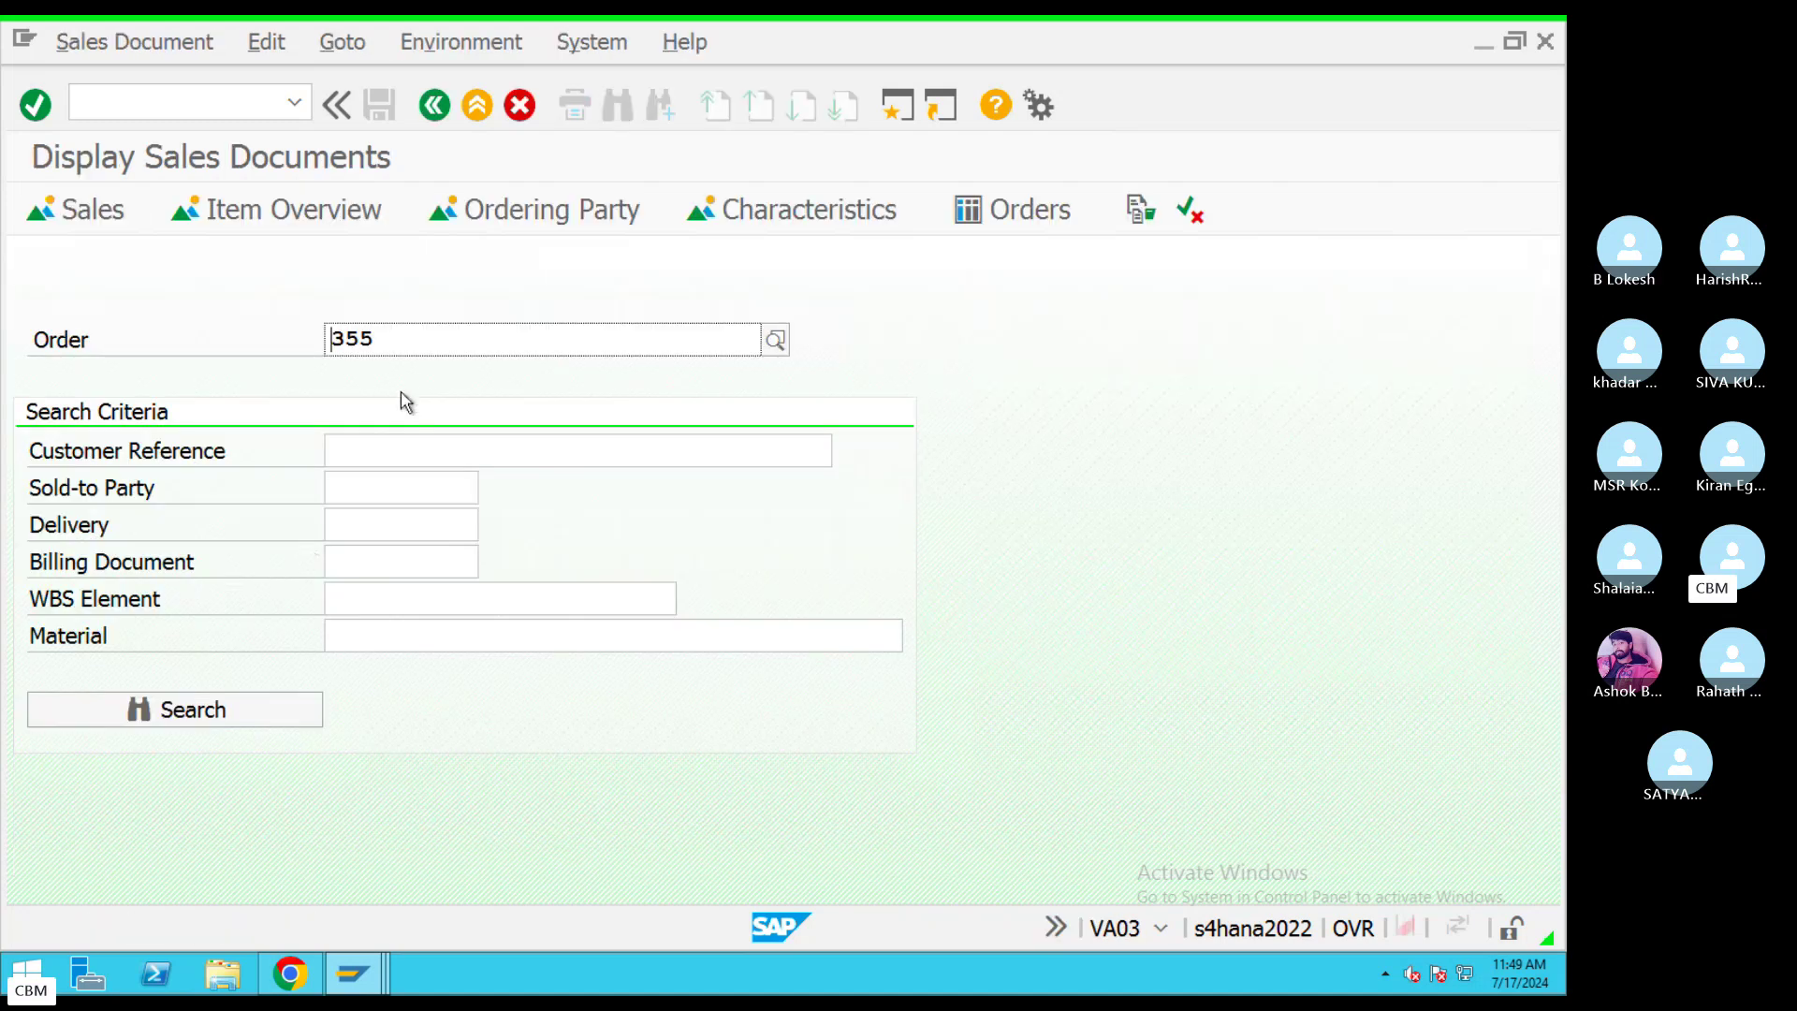
drag(388, 341, 264, 361)
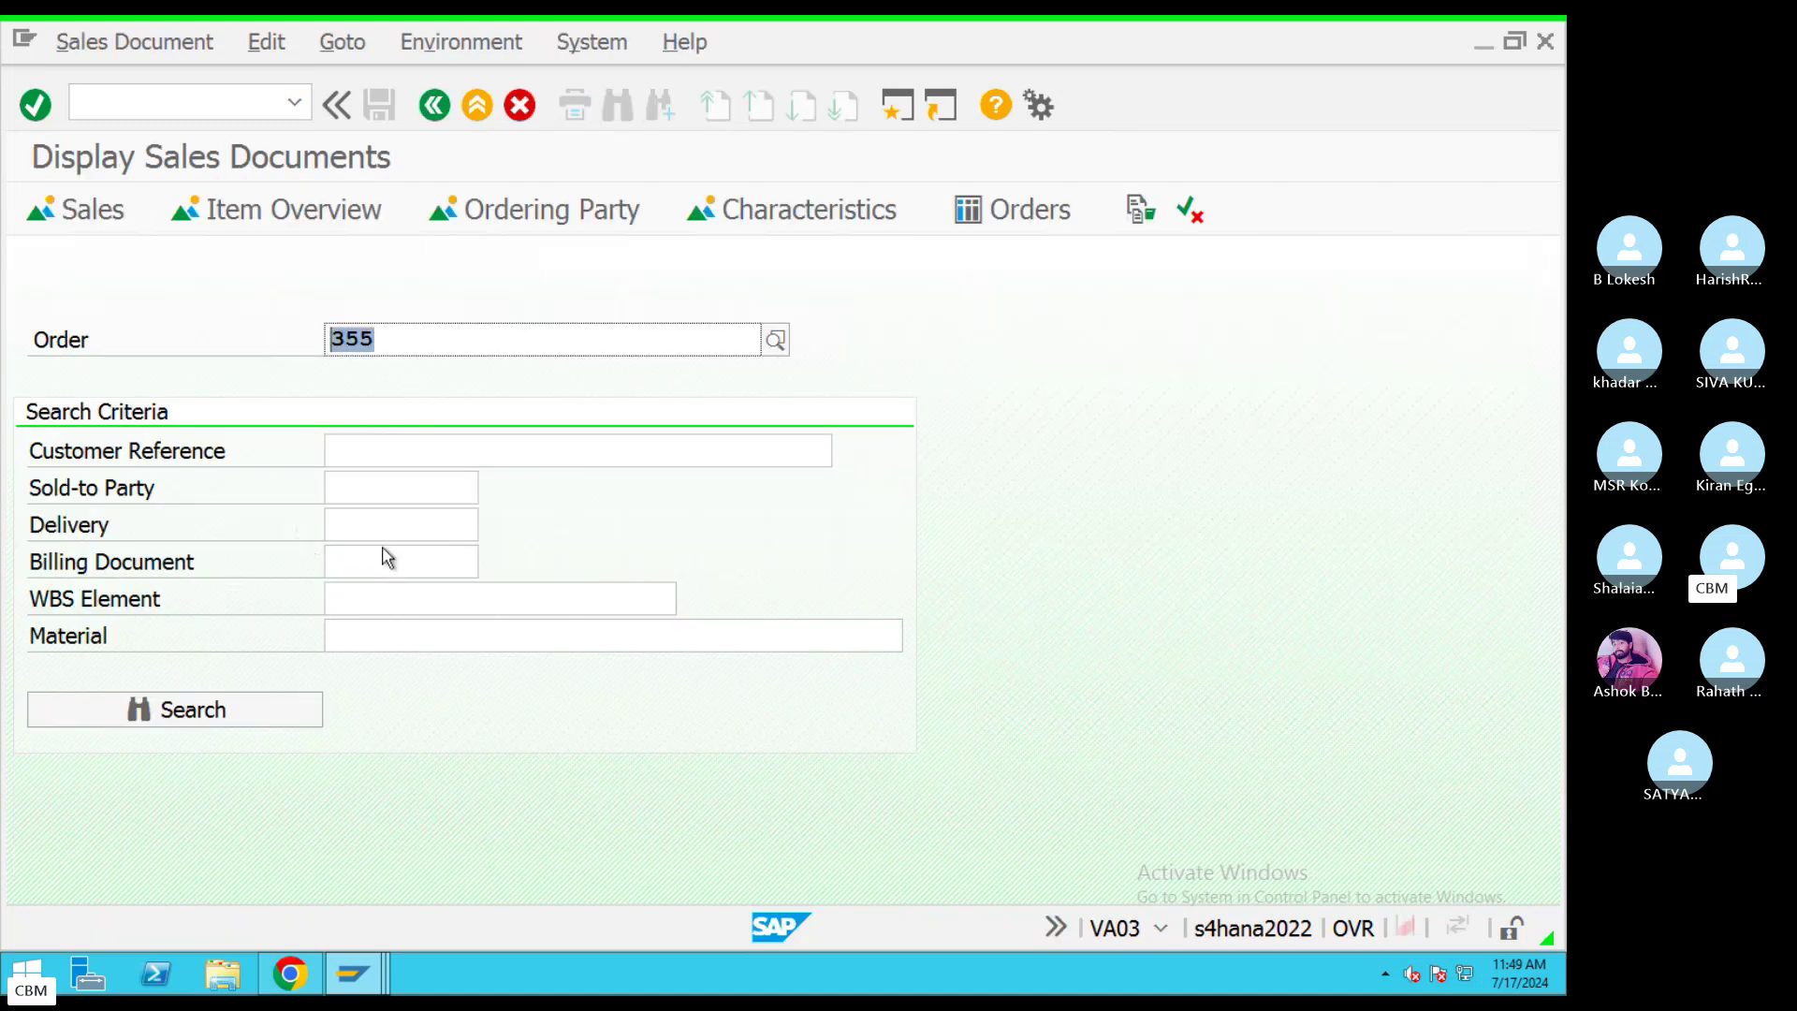
key(Return)
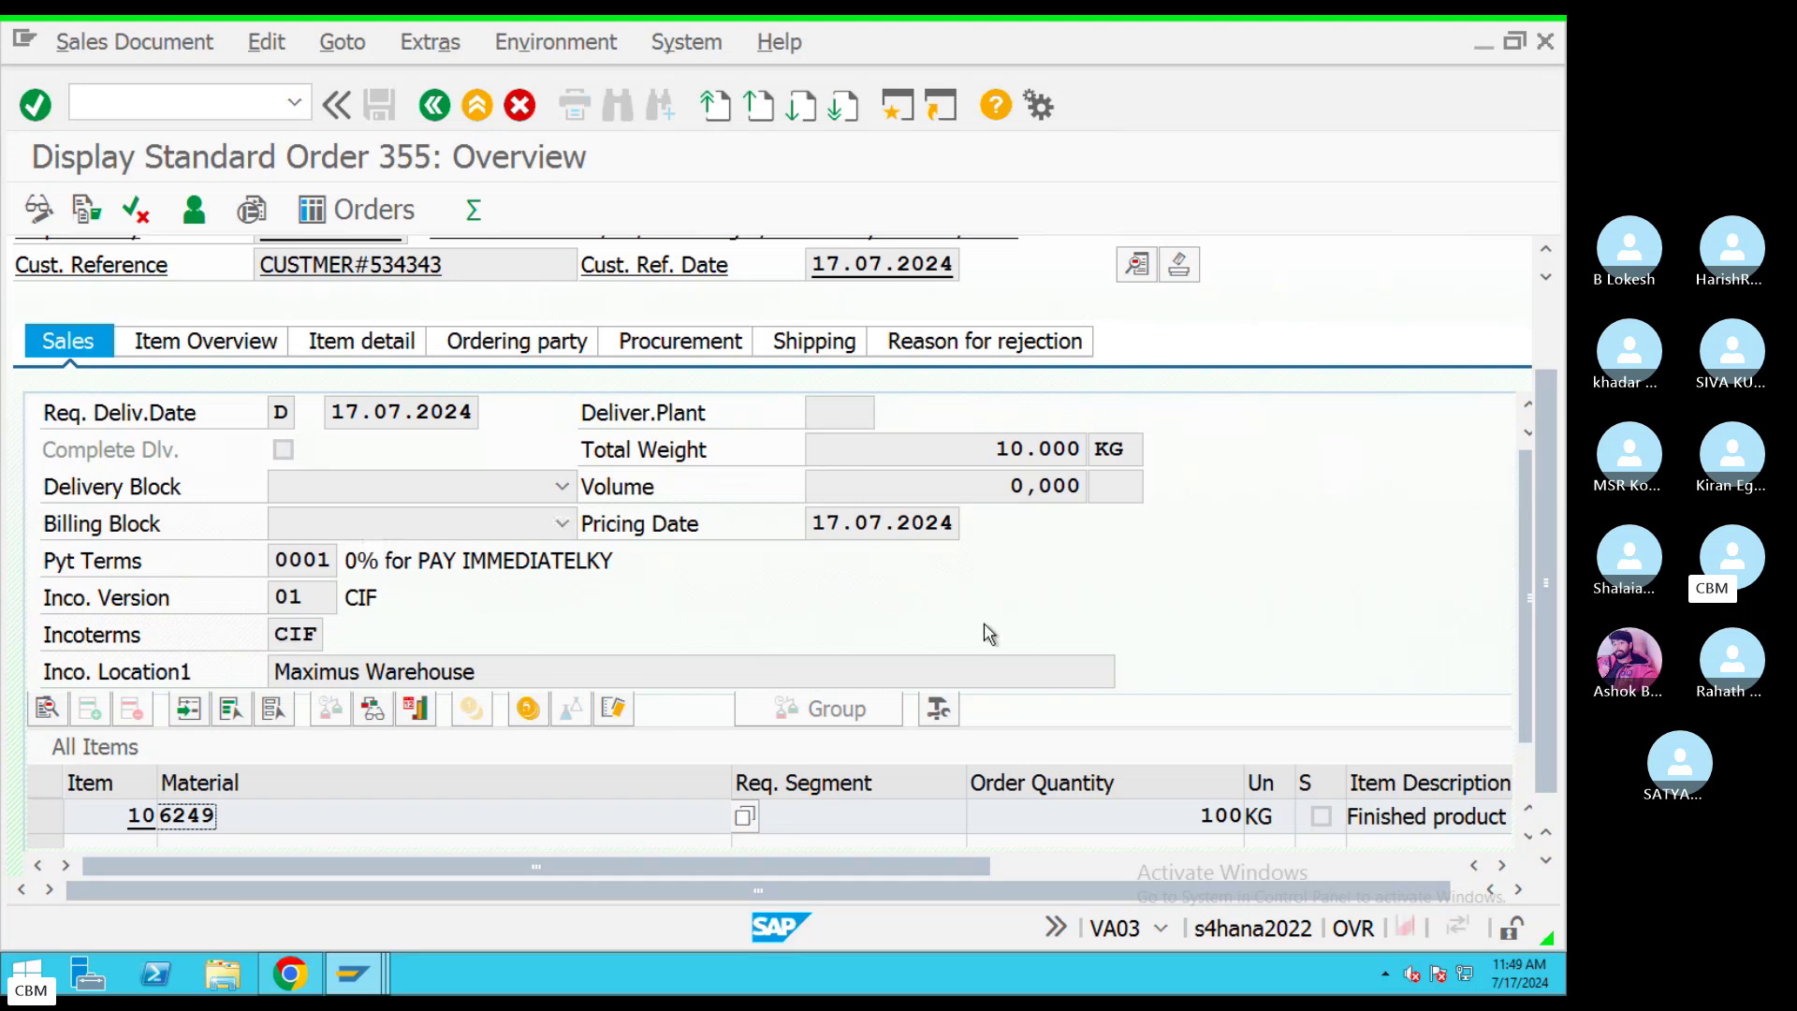
Switch the displayed standard order to change mode, view its item details and go back to the initial screen.
scroll(989, 634, down, 2)
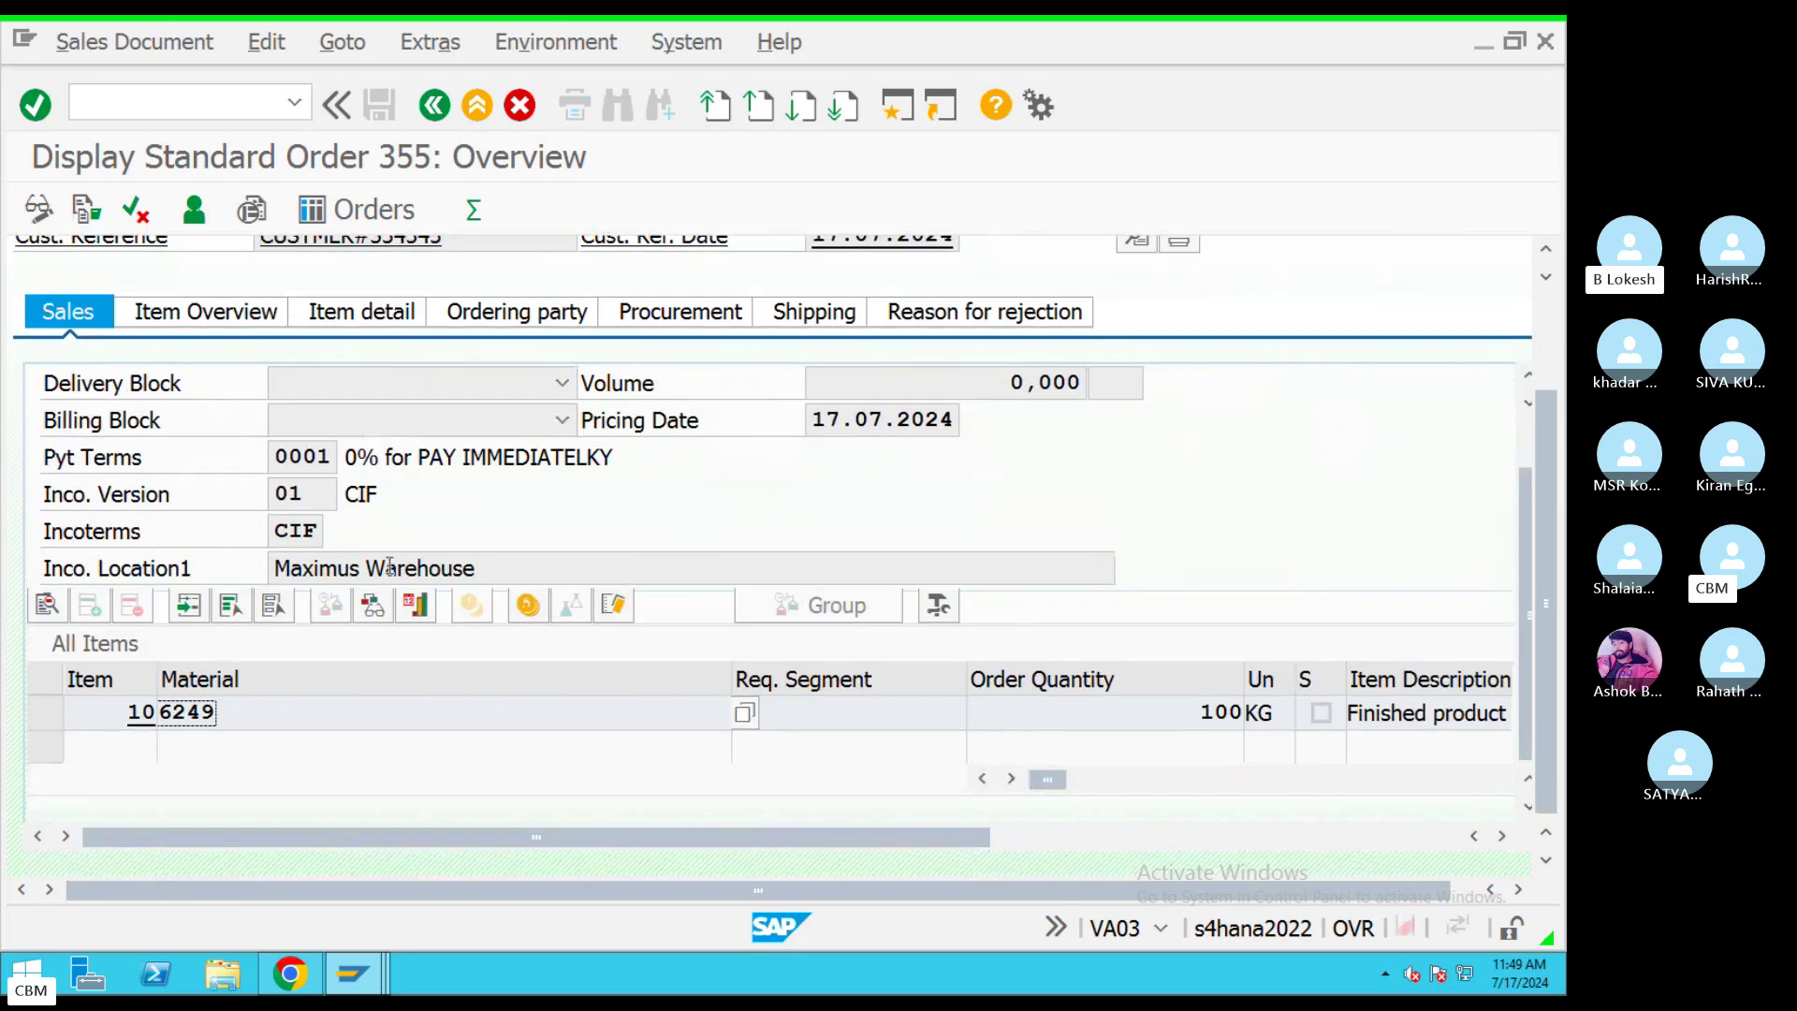
scroll(389, 568, up, 4)
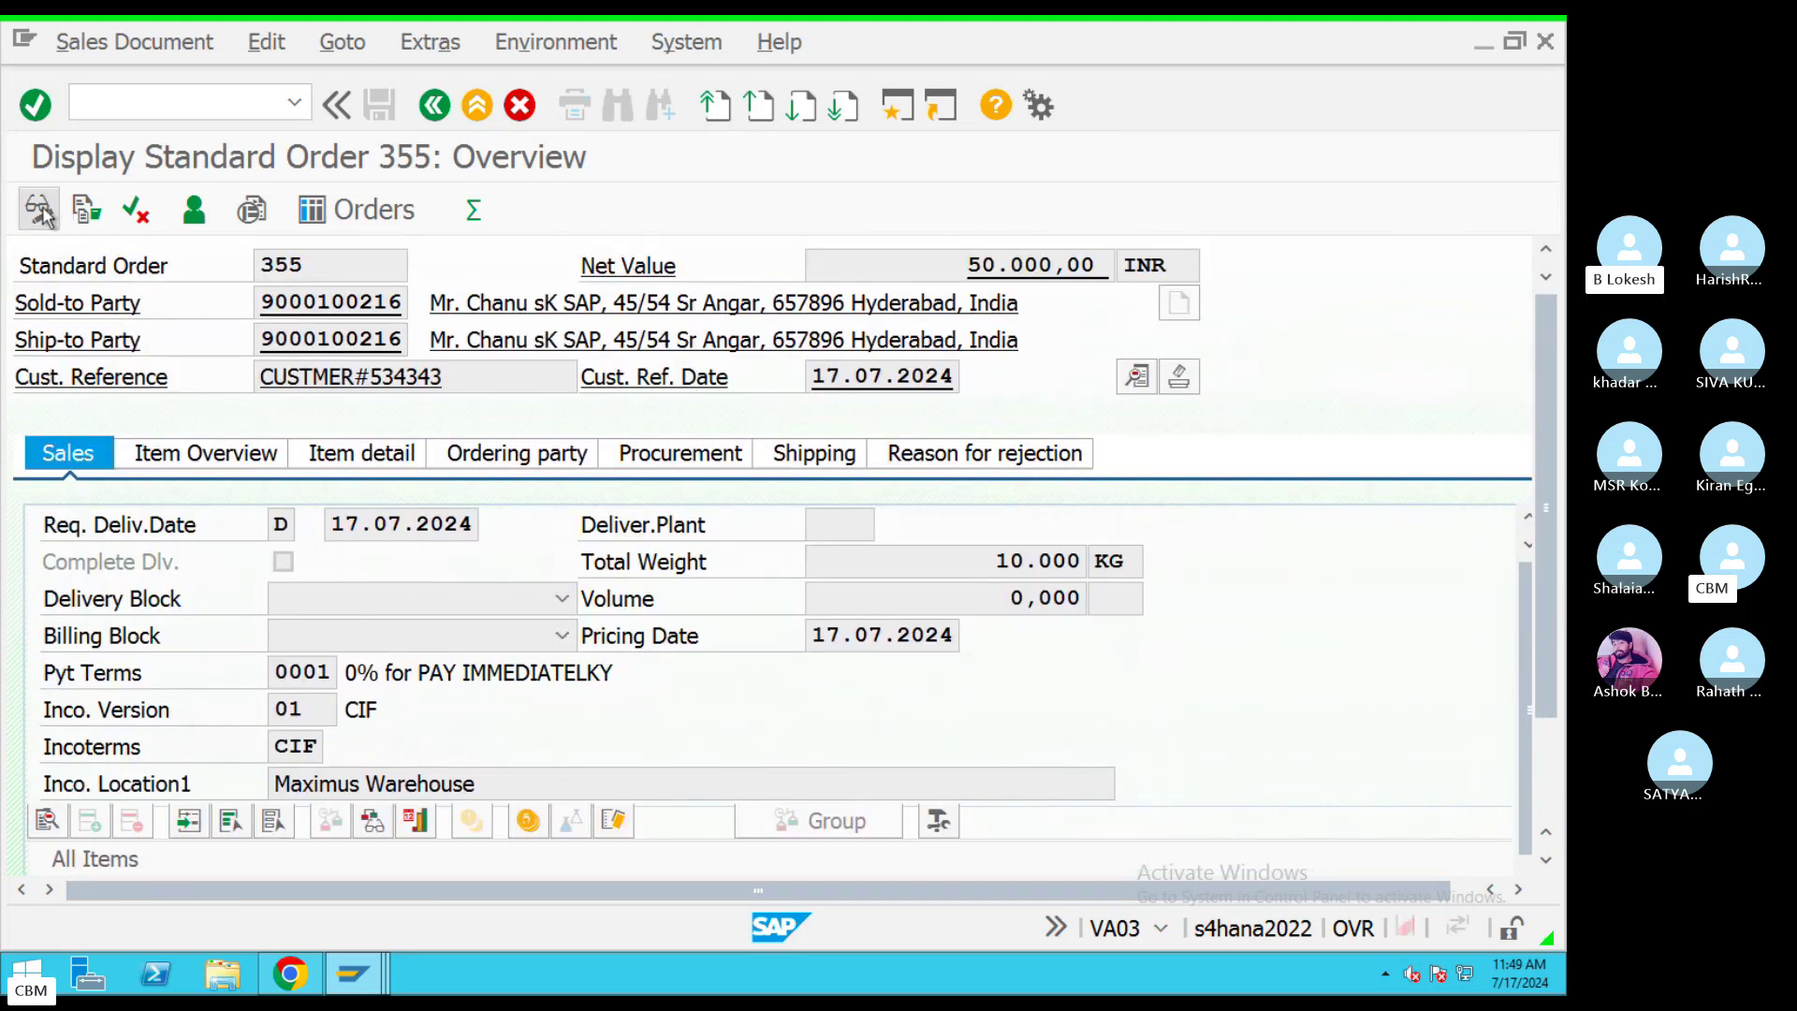
click(42, 212)
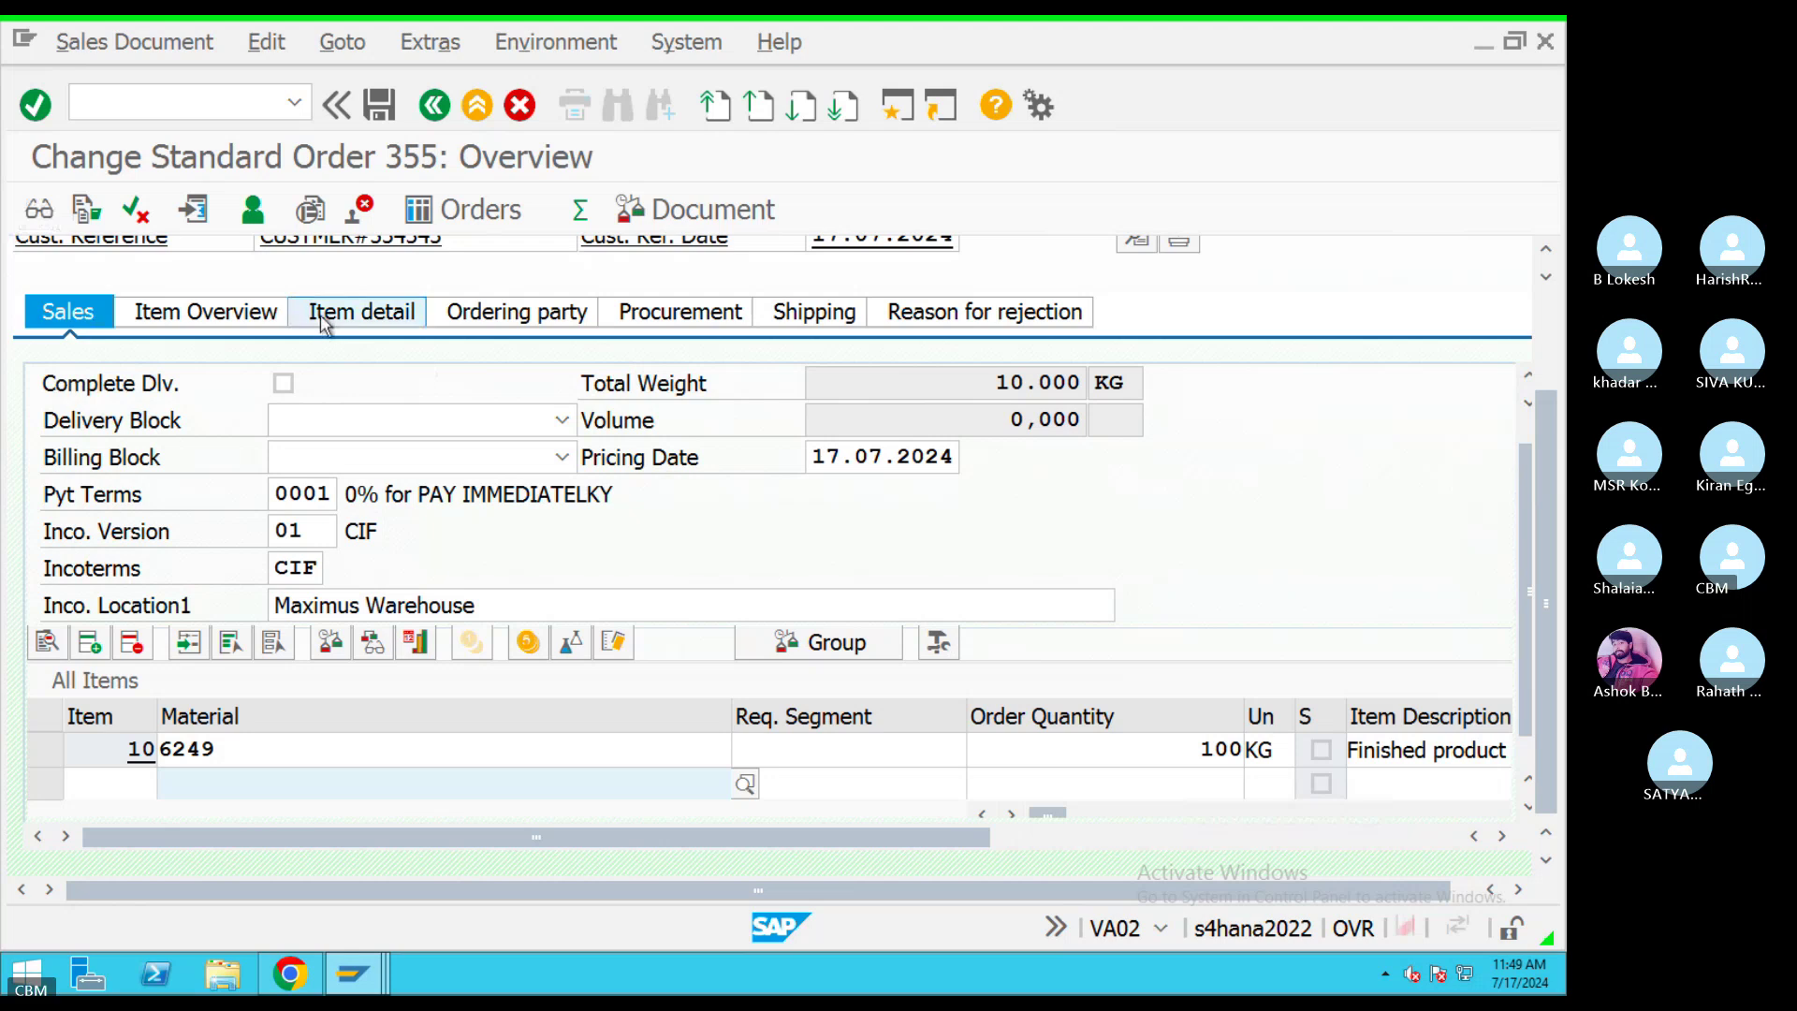
click(323, 318)
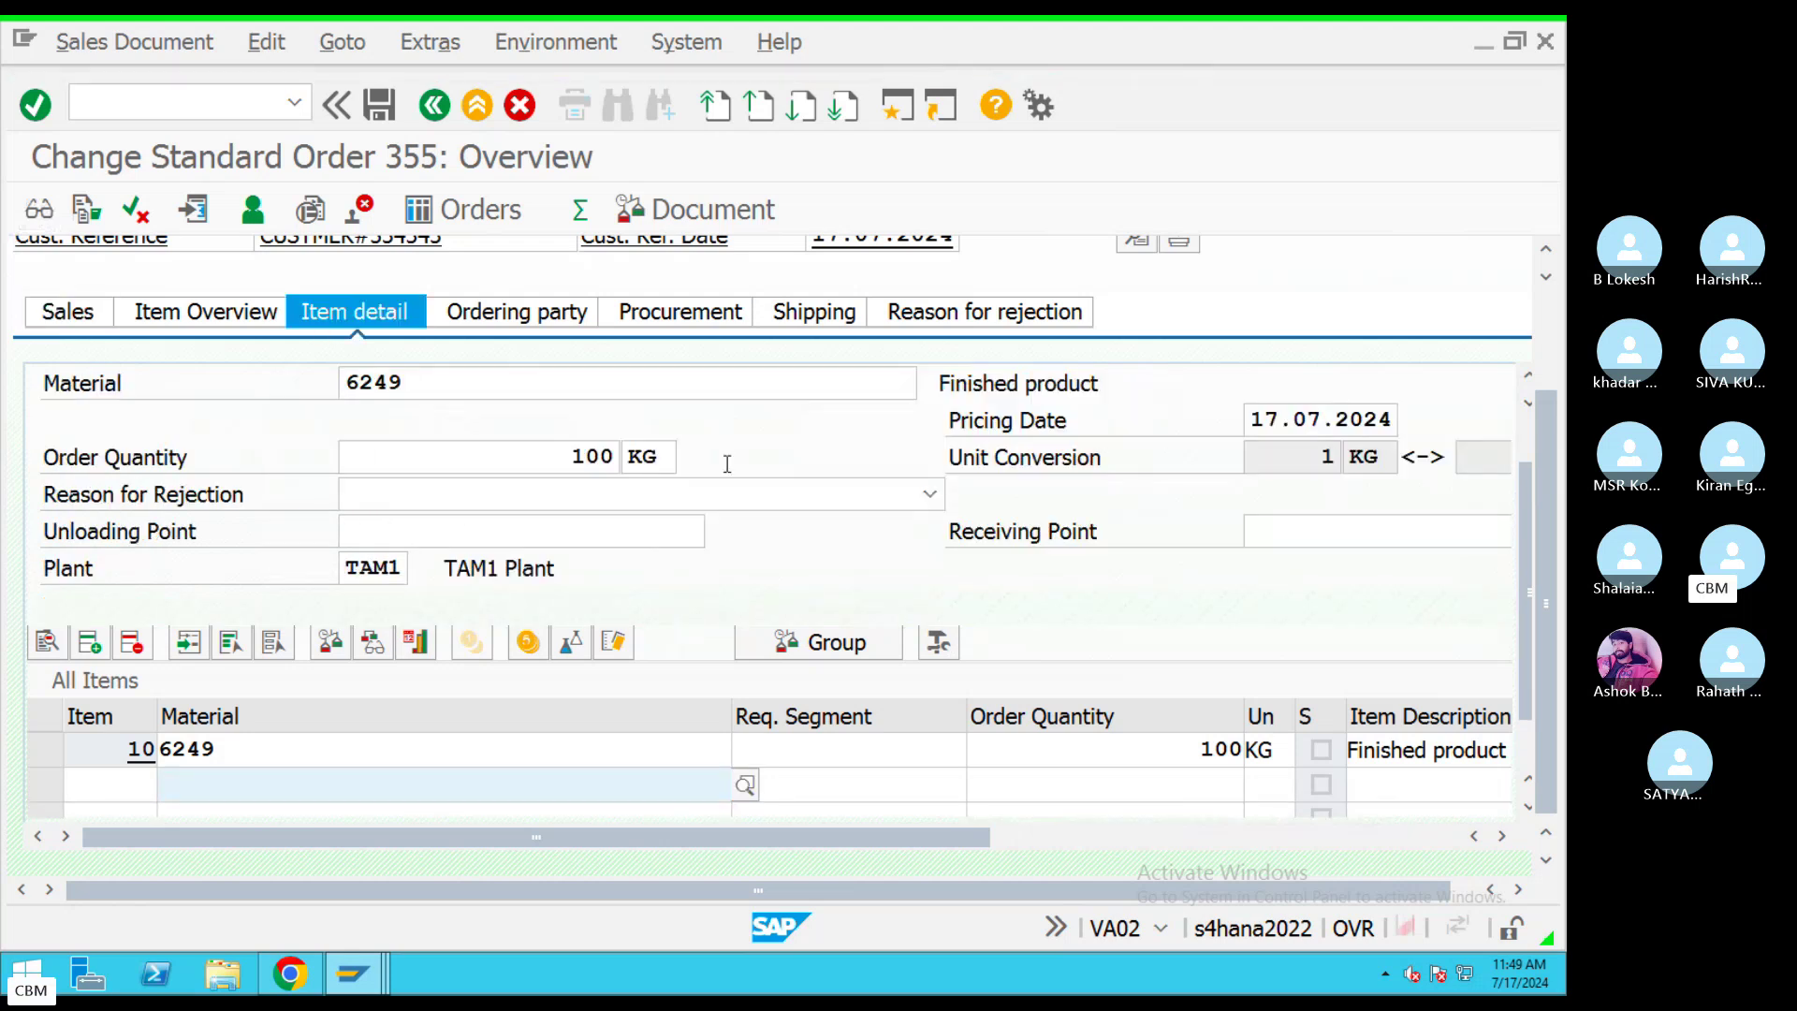
click(433, 108)
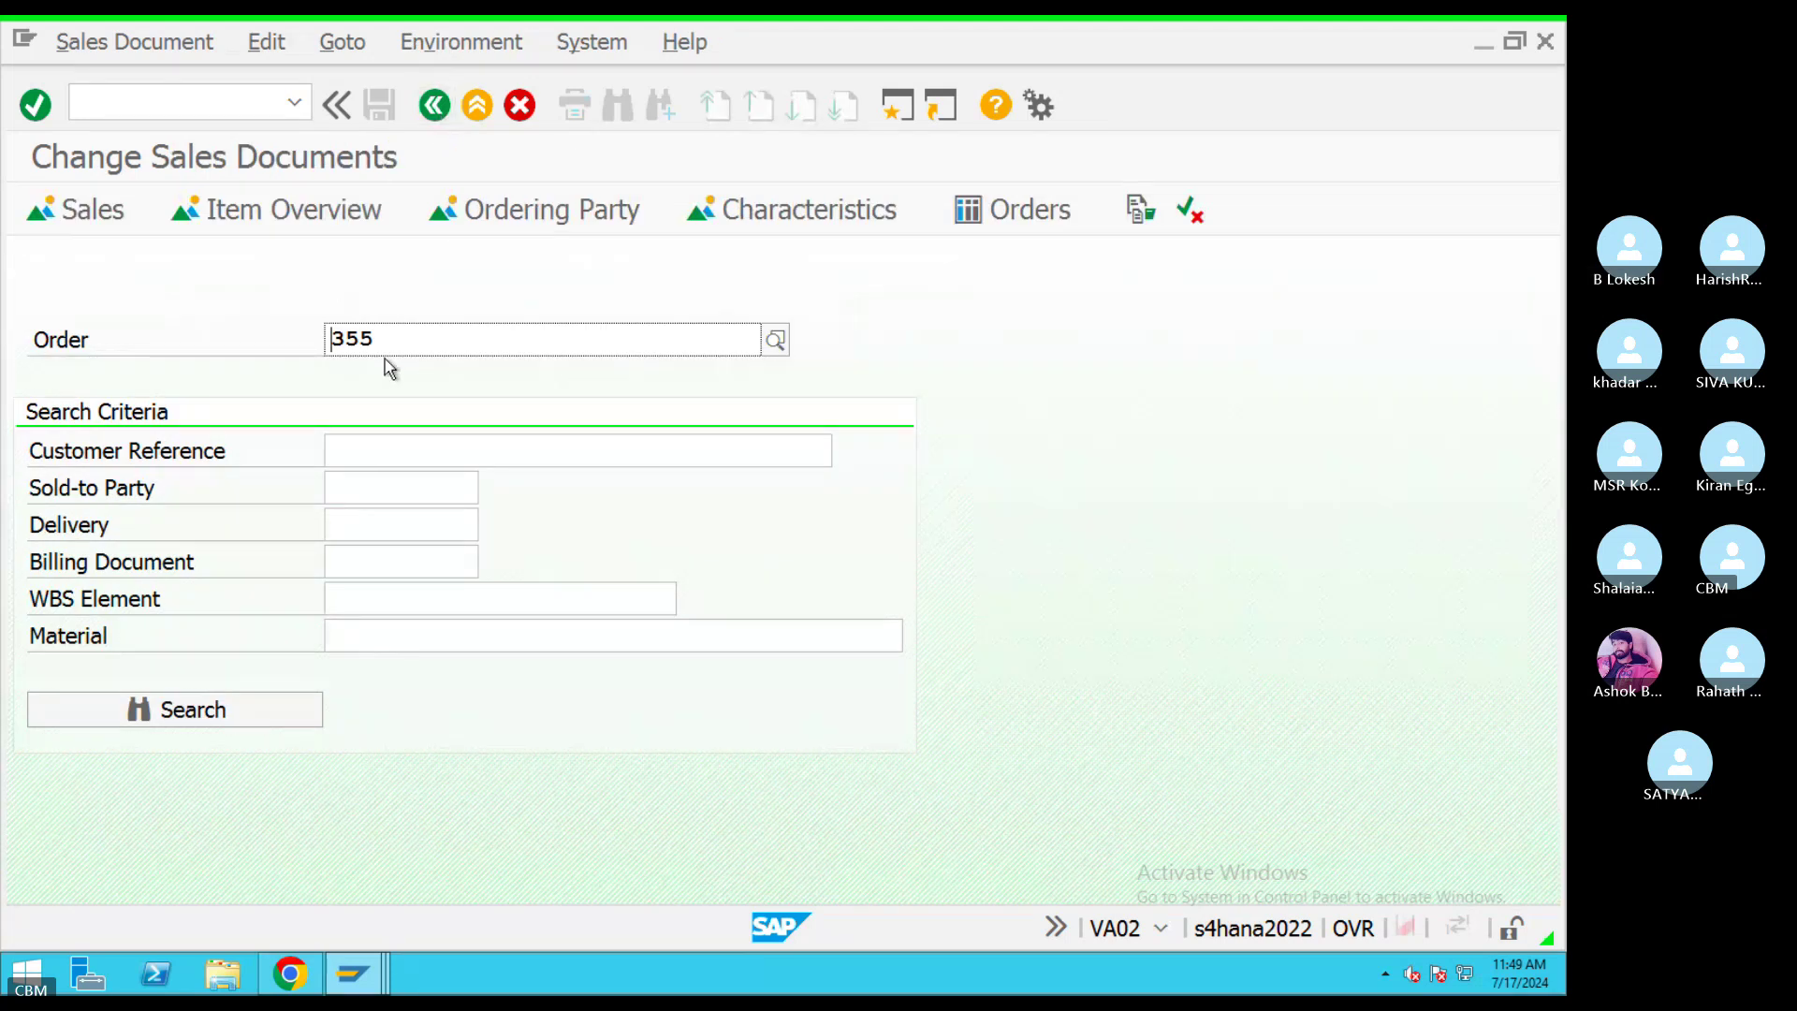
click(142, 51)
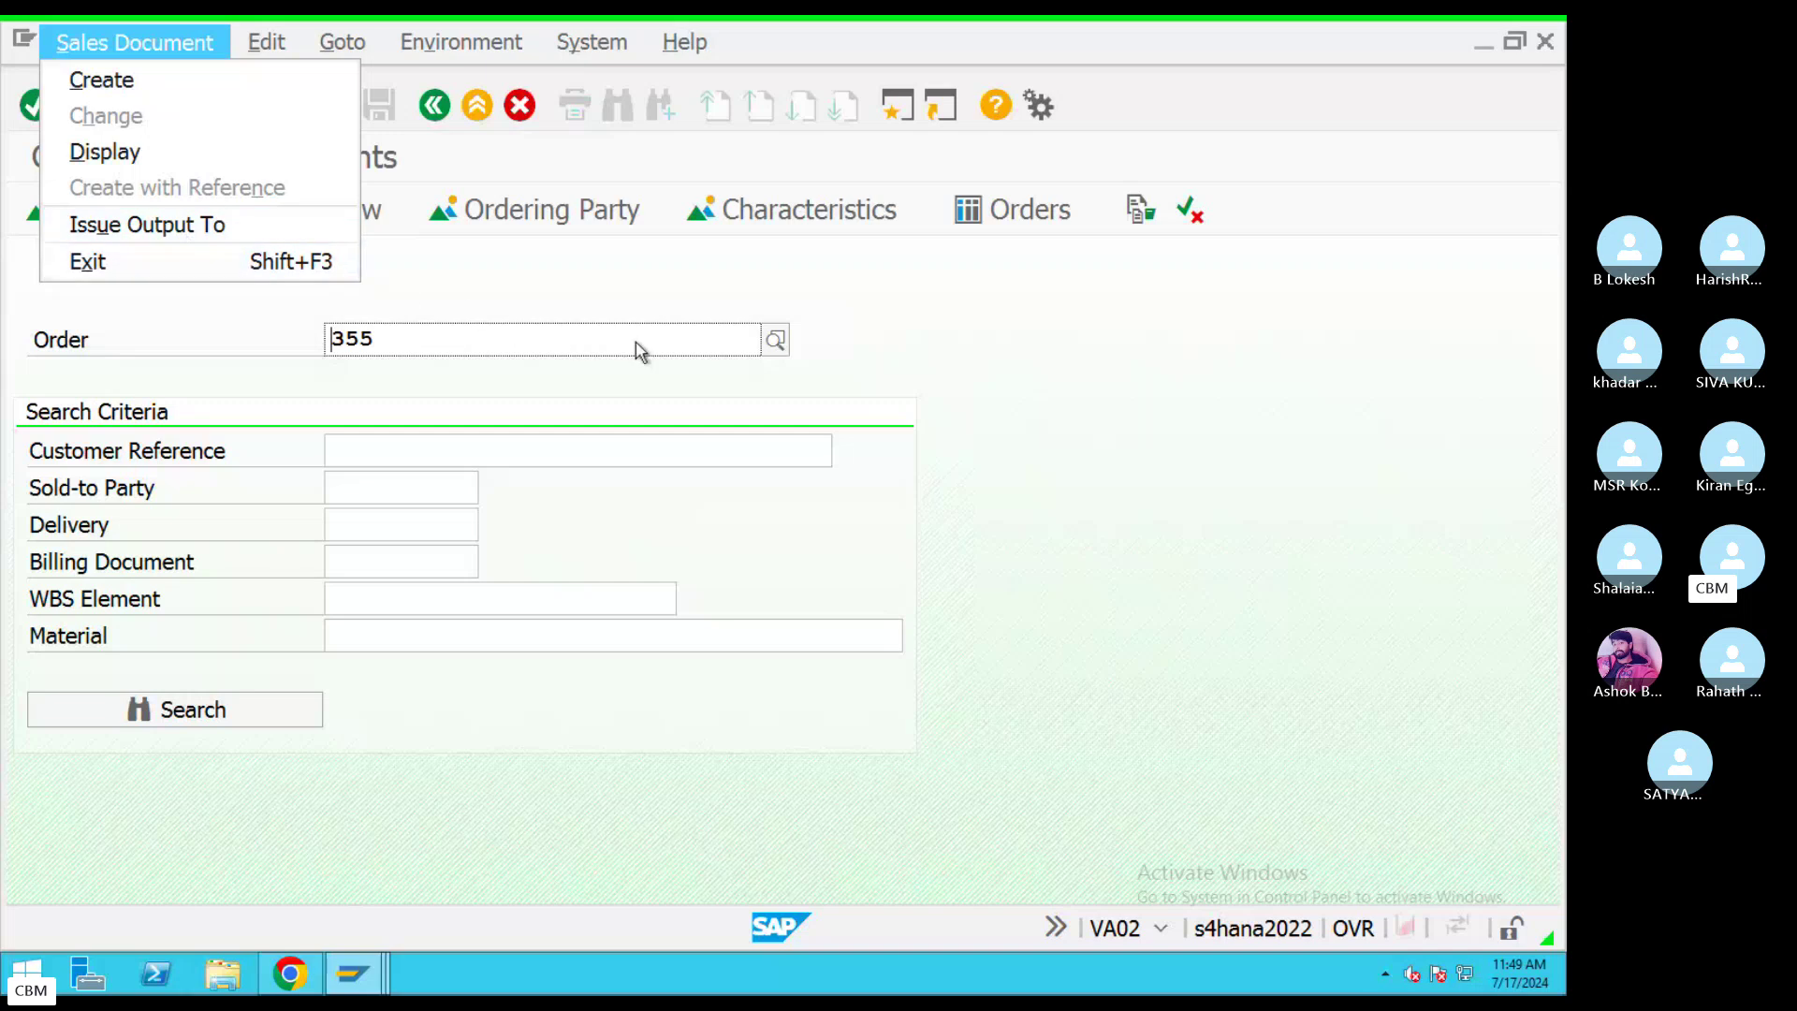
click(947, 388)
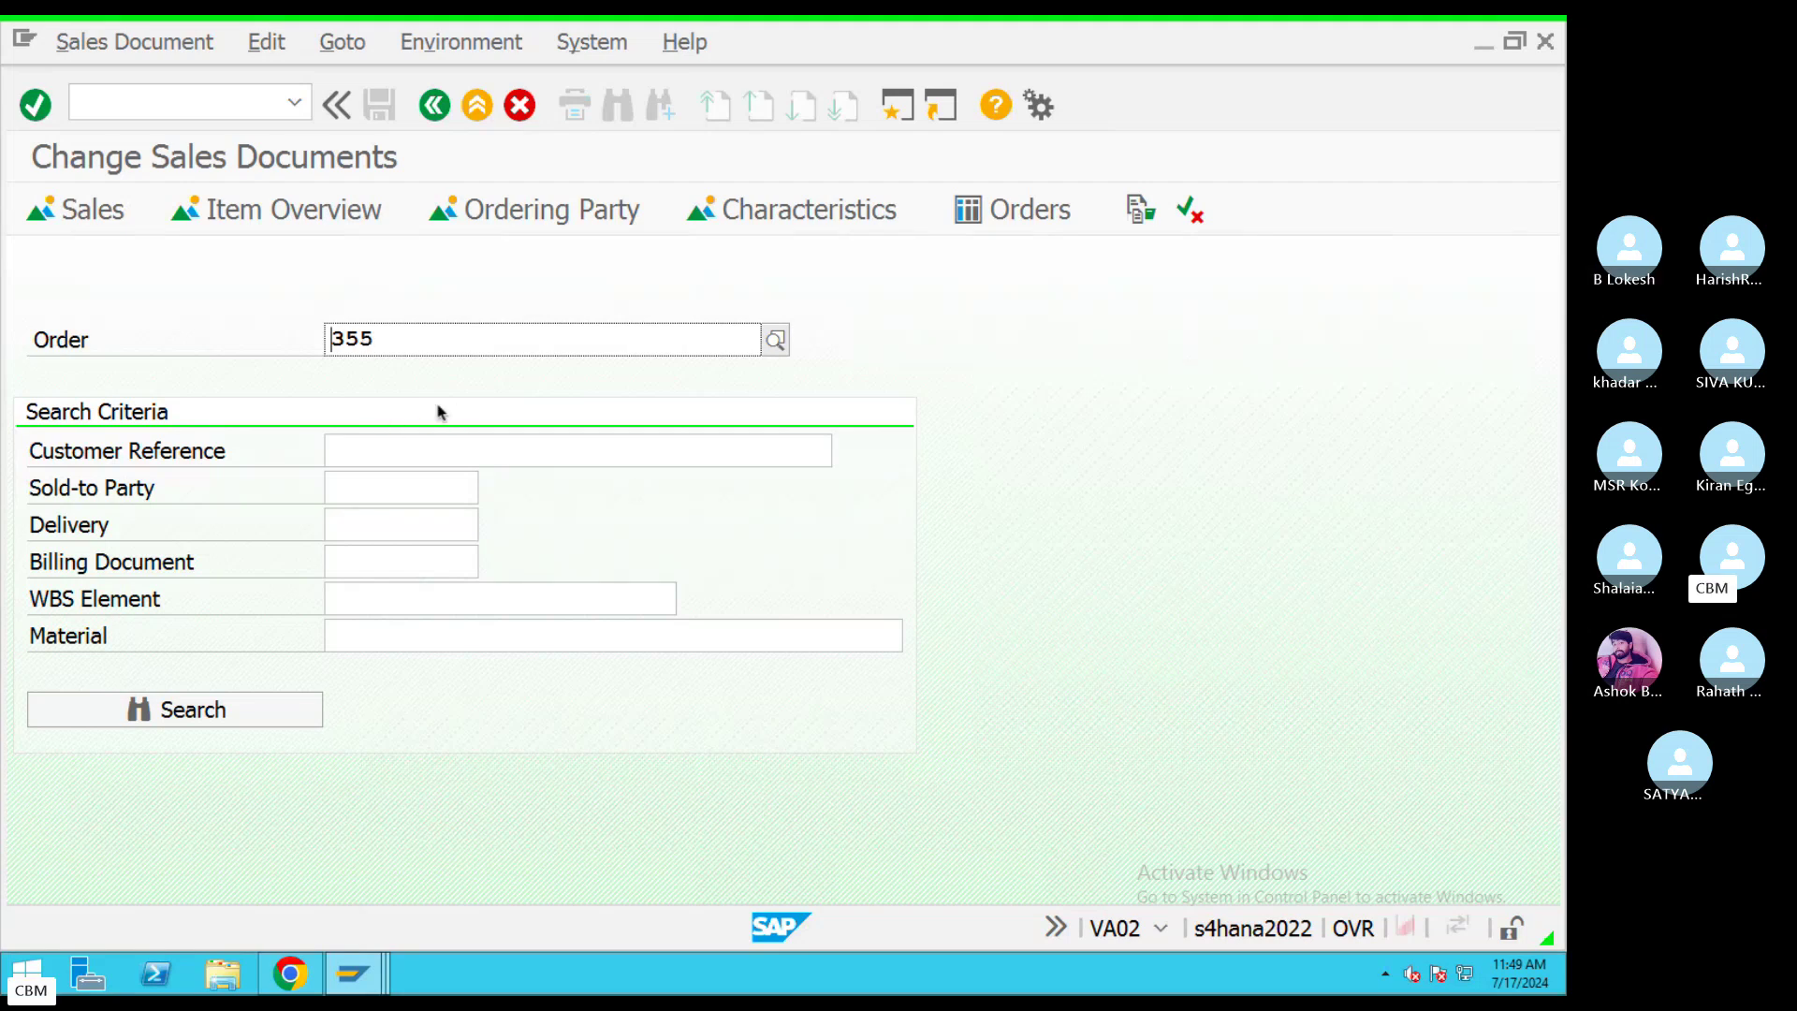
key(ctrl+Left)
key(ctrl+Left)
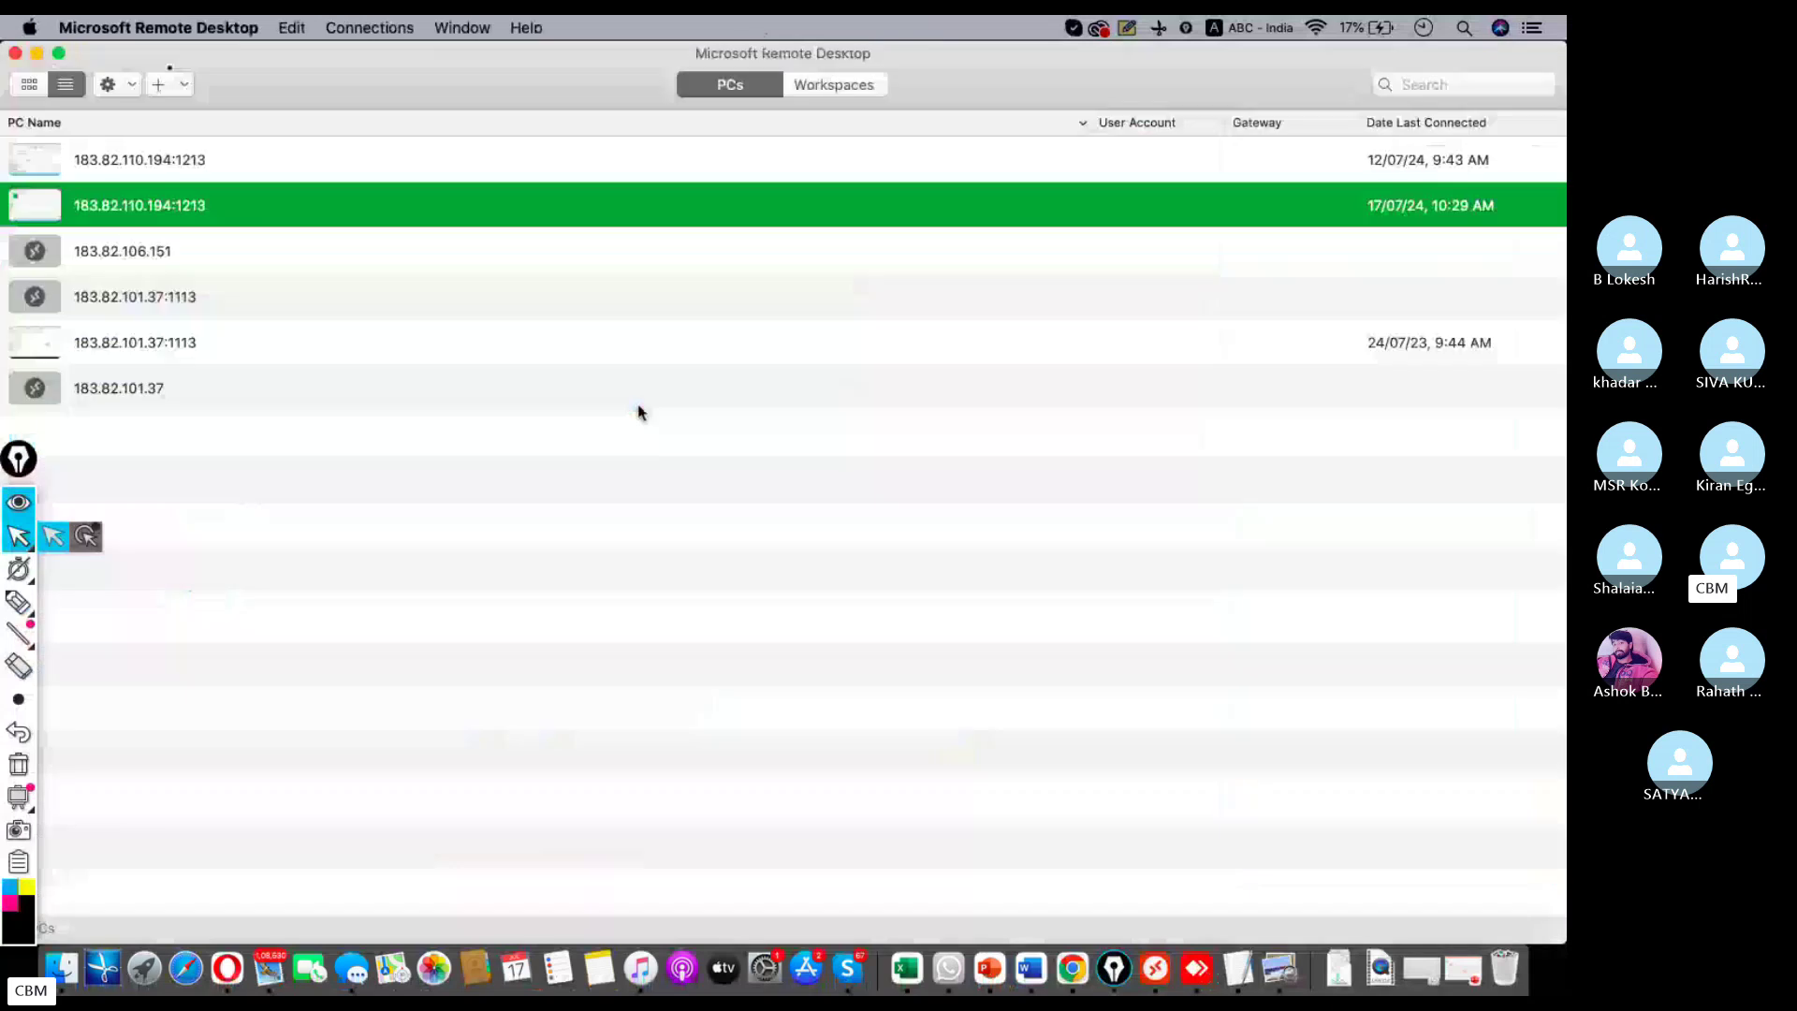
key(ctrl+Right)
key(ctrl+Right)
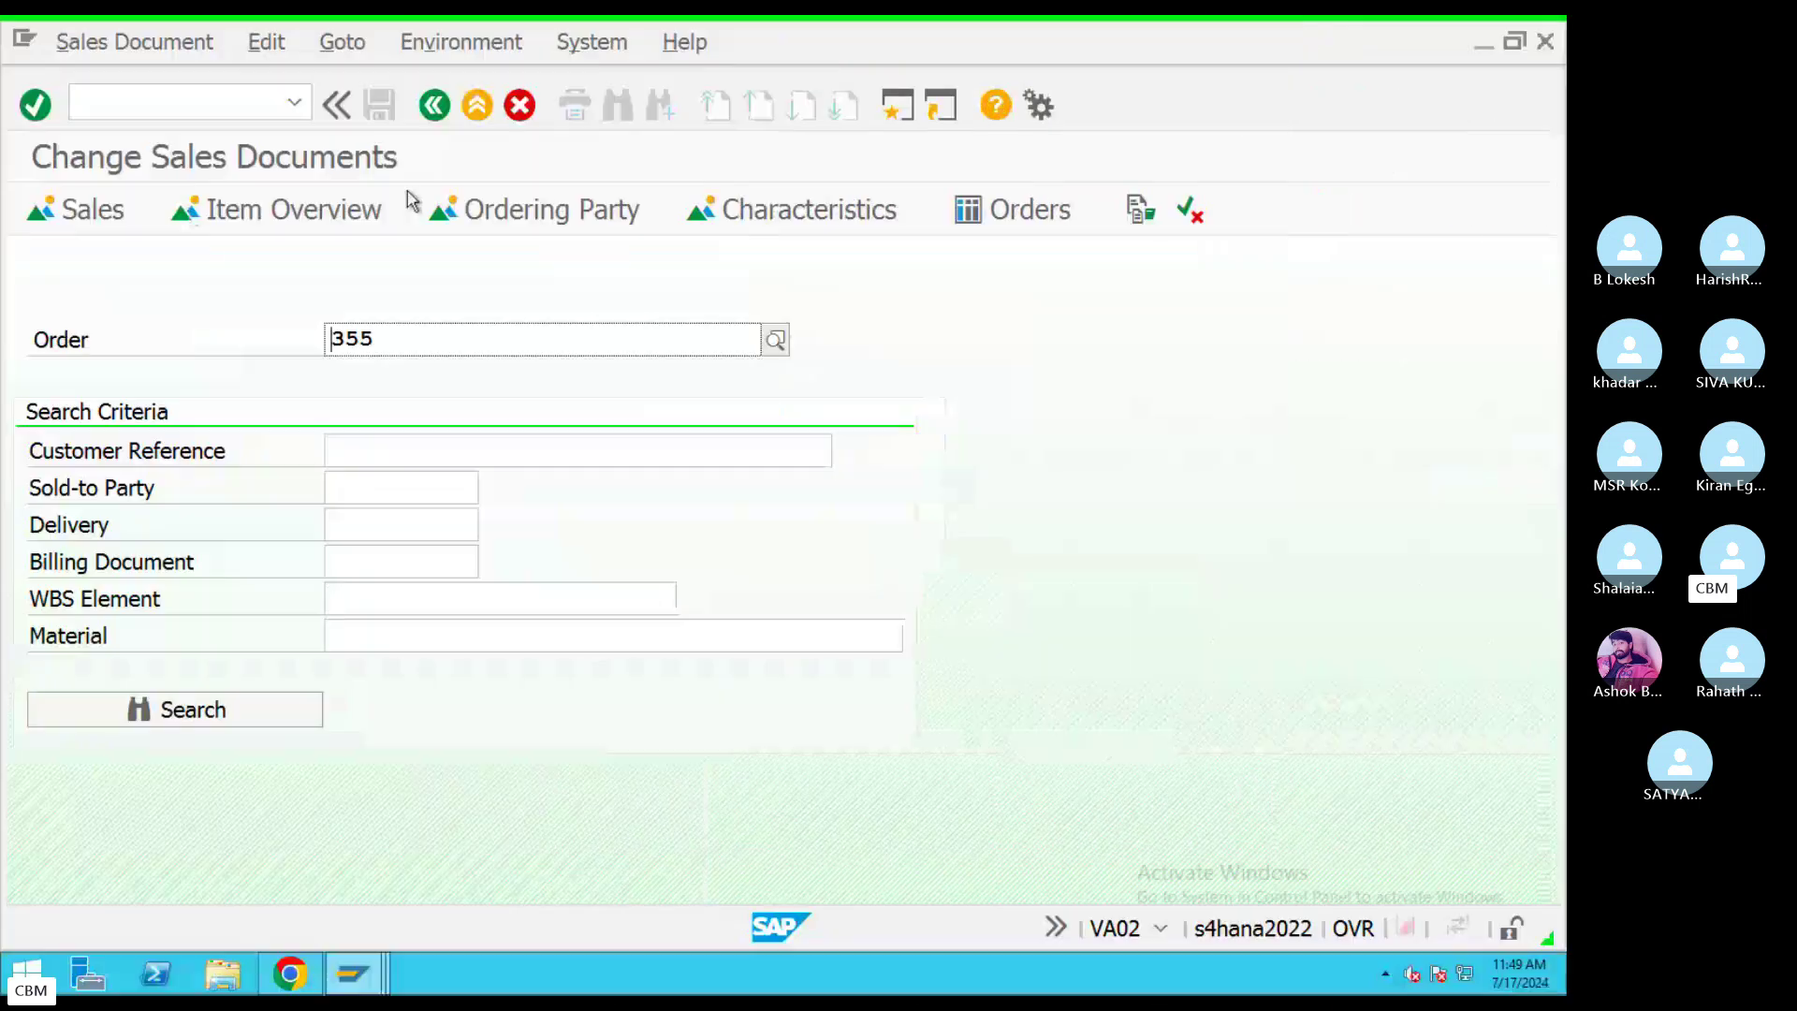
Return to SAP Easy Access, open transaction VA05 and run the list of sales orders for the preset sold-to party.
click(433, 107)
drag(509, 498, 509, 512)
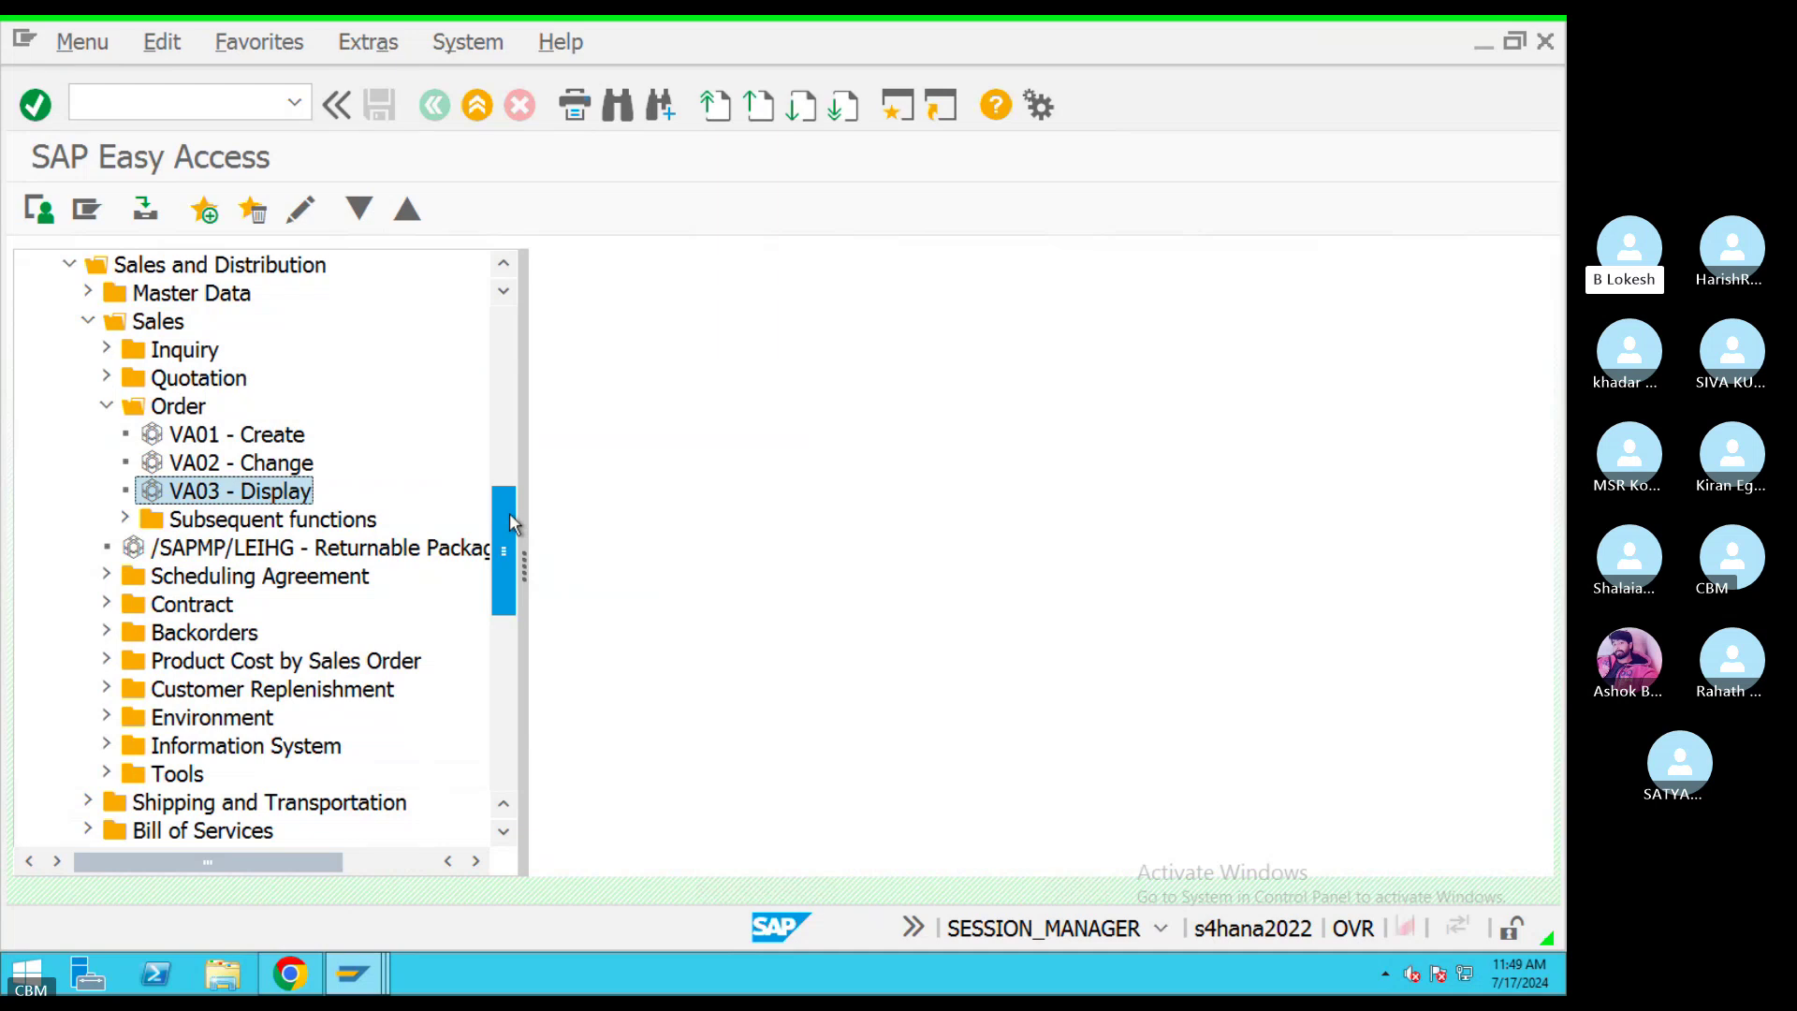
drag(510, 513, 509, 513)
click(681, 258)
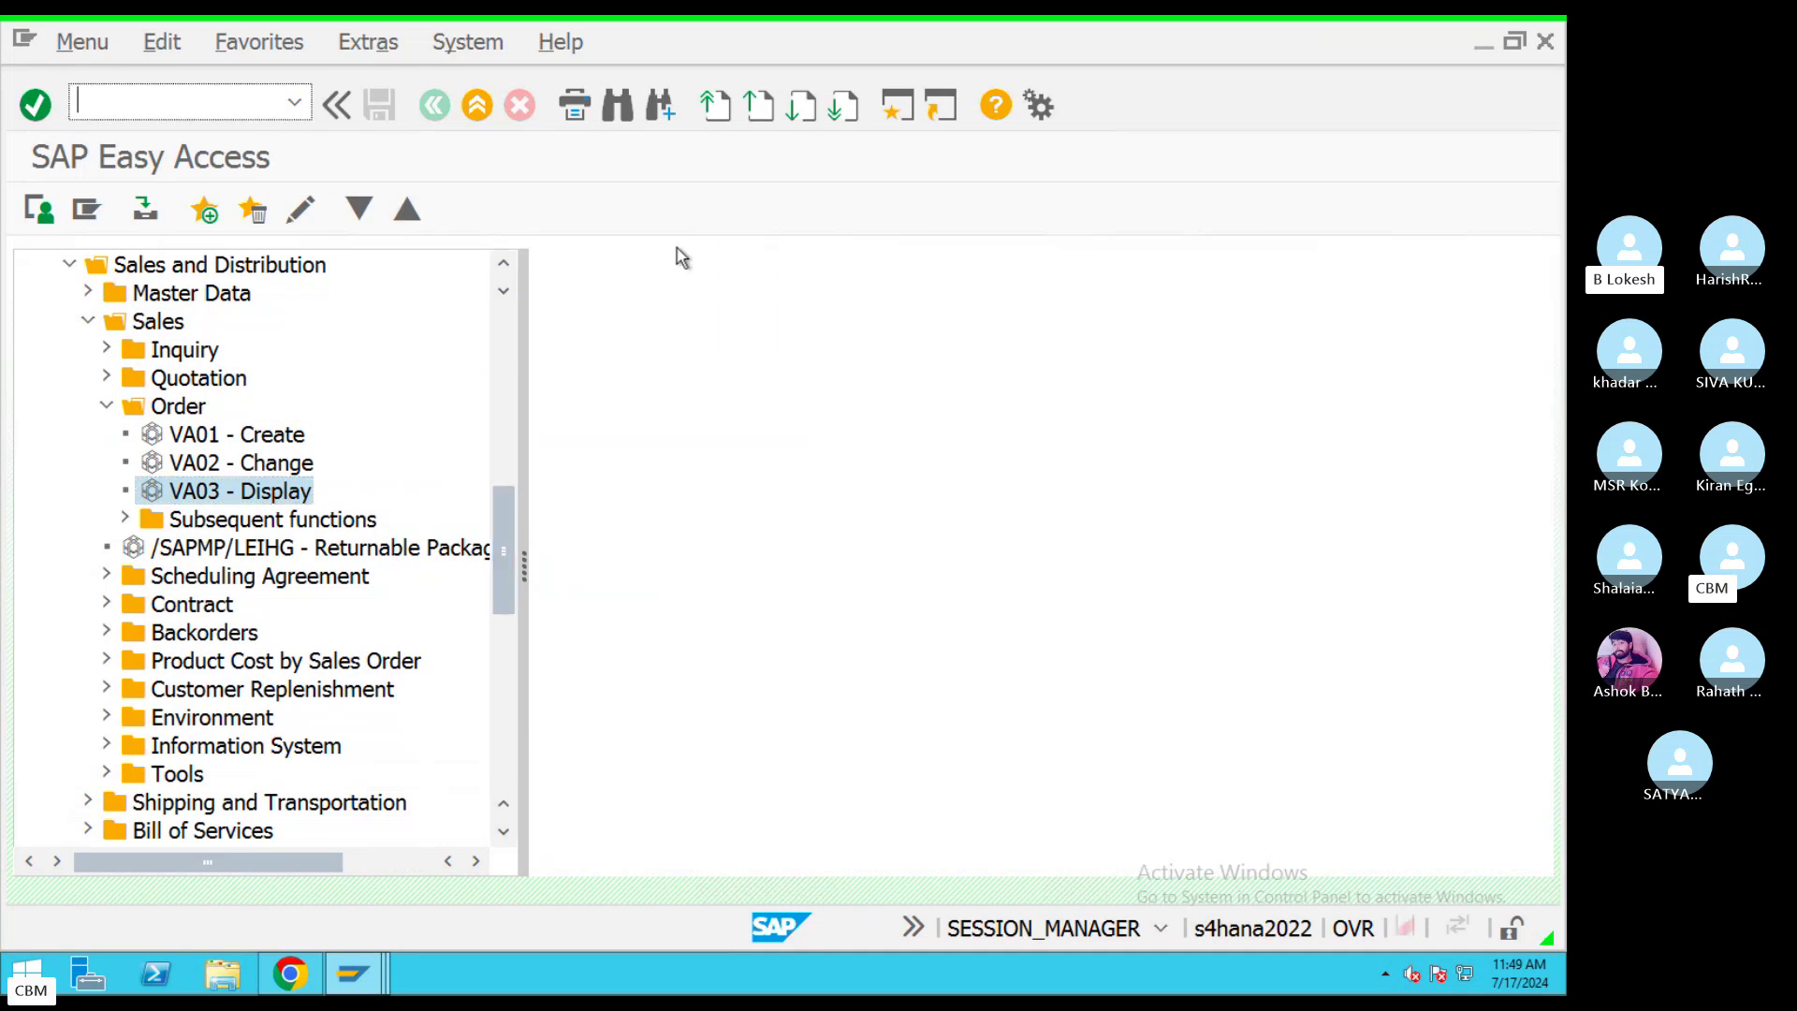
text(VA05)
key(Return)
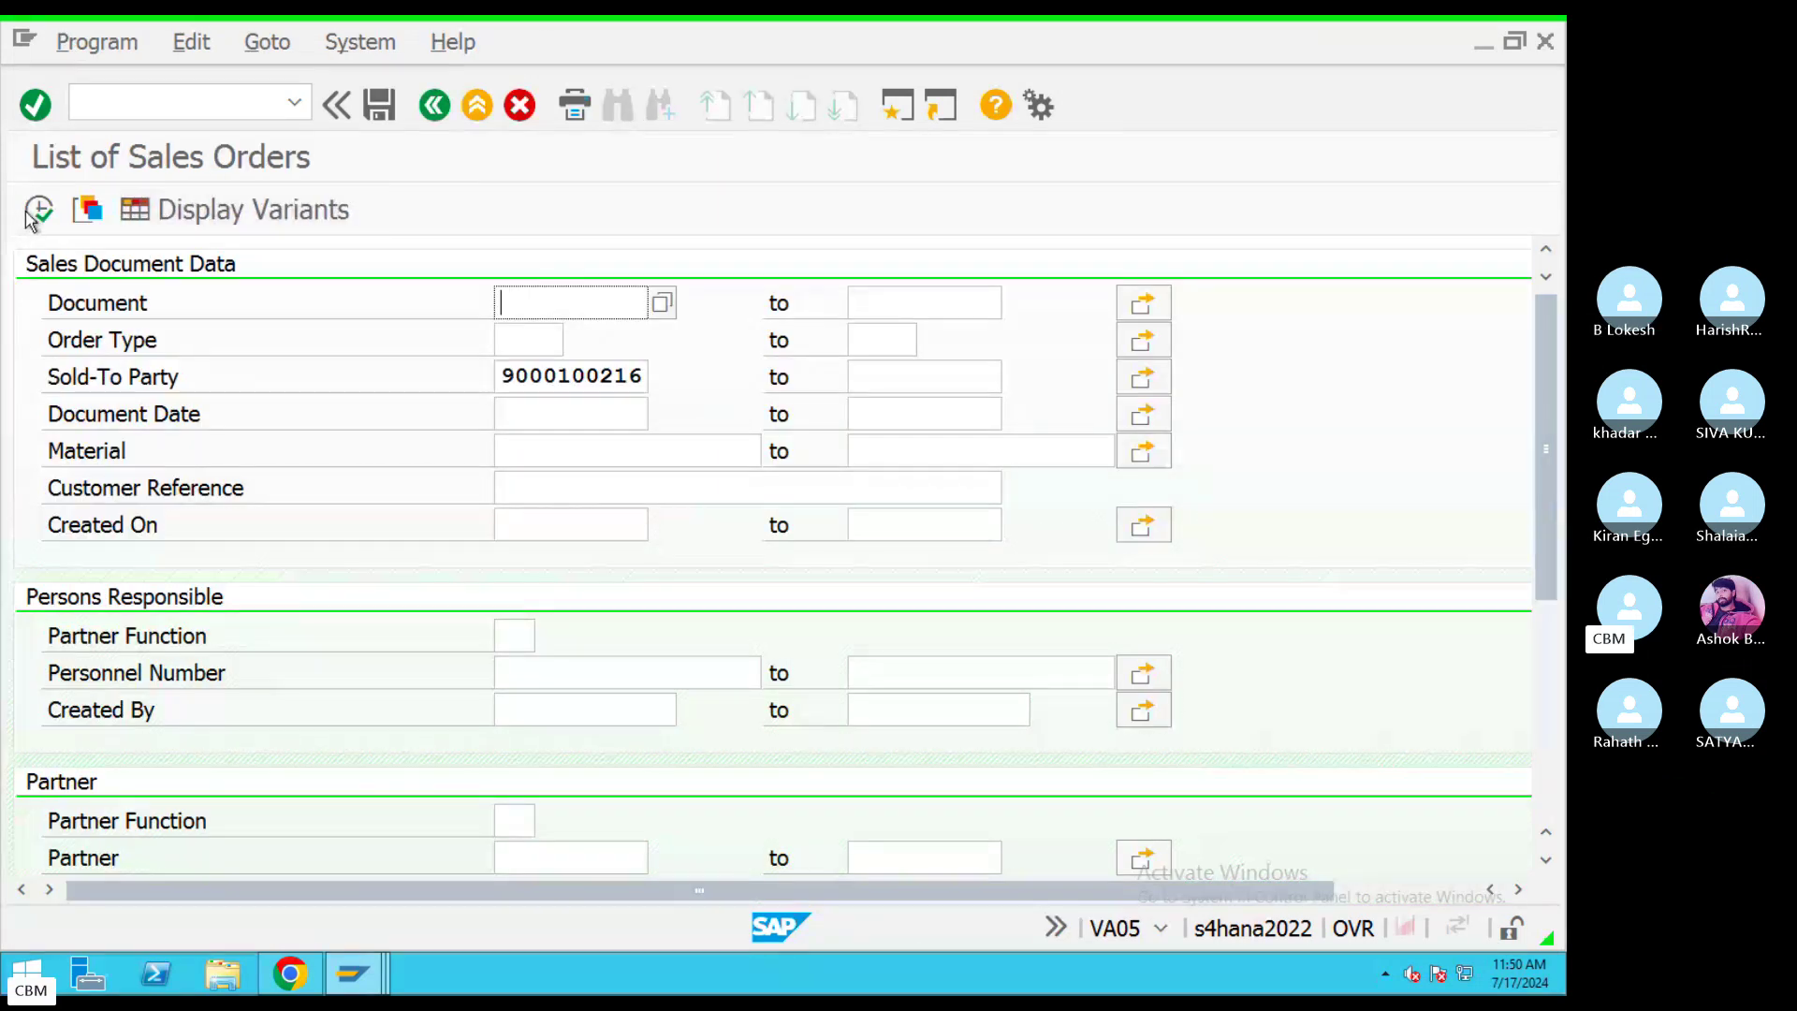
click(39, 213)
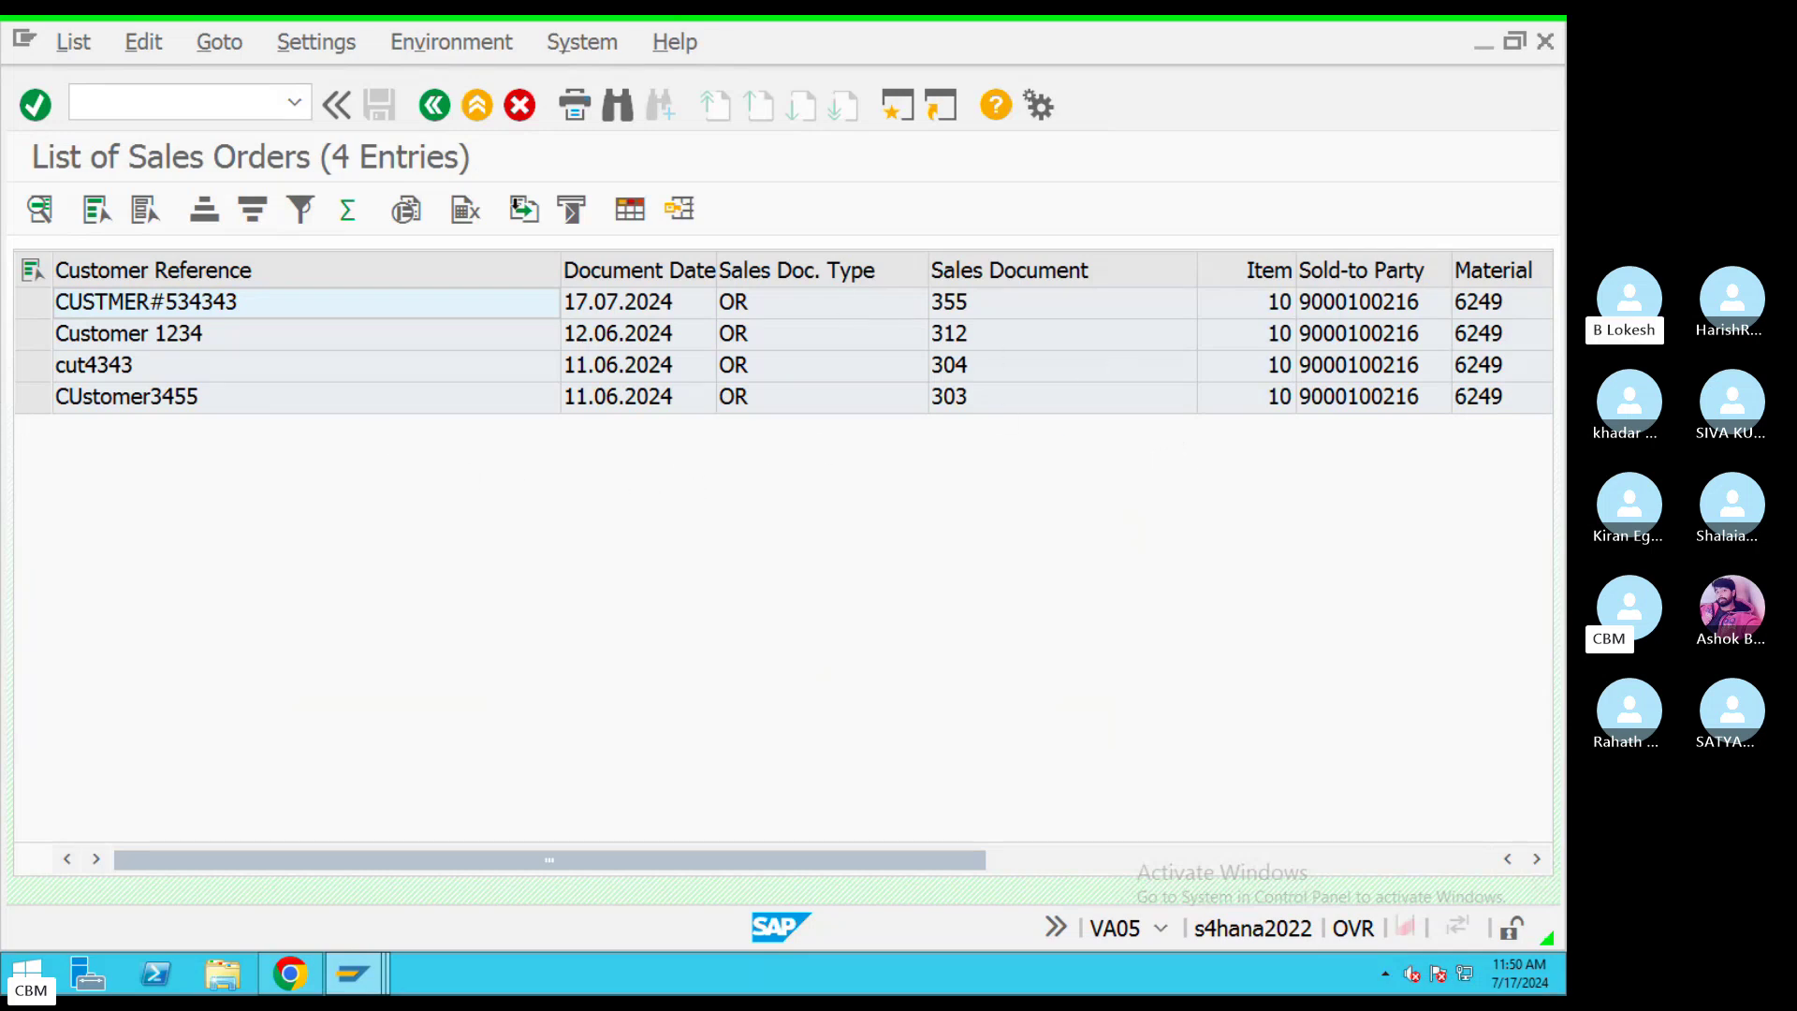
Leave the sales order list for SAP Easy Access and expand the Inquiry, Quotation and Scheduling Agreement folders to view their transactions.
click(435, 106)
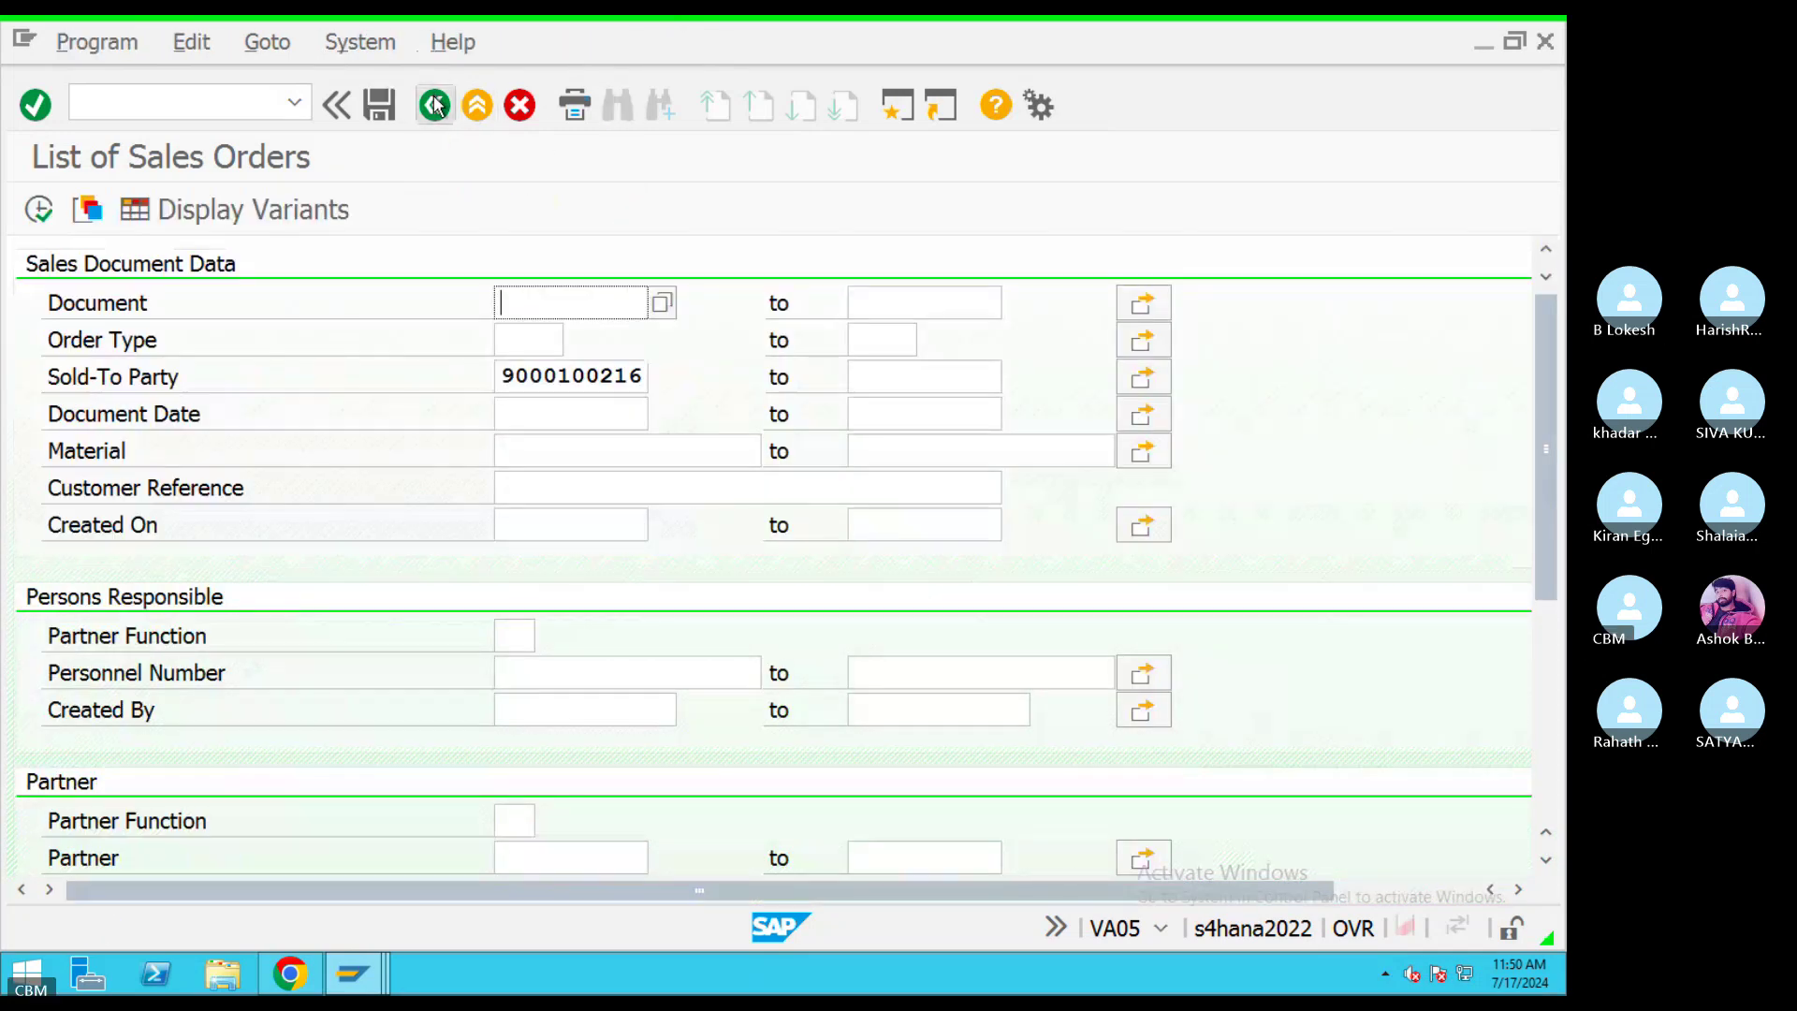
click(435, 106)
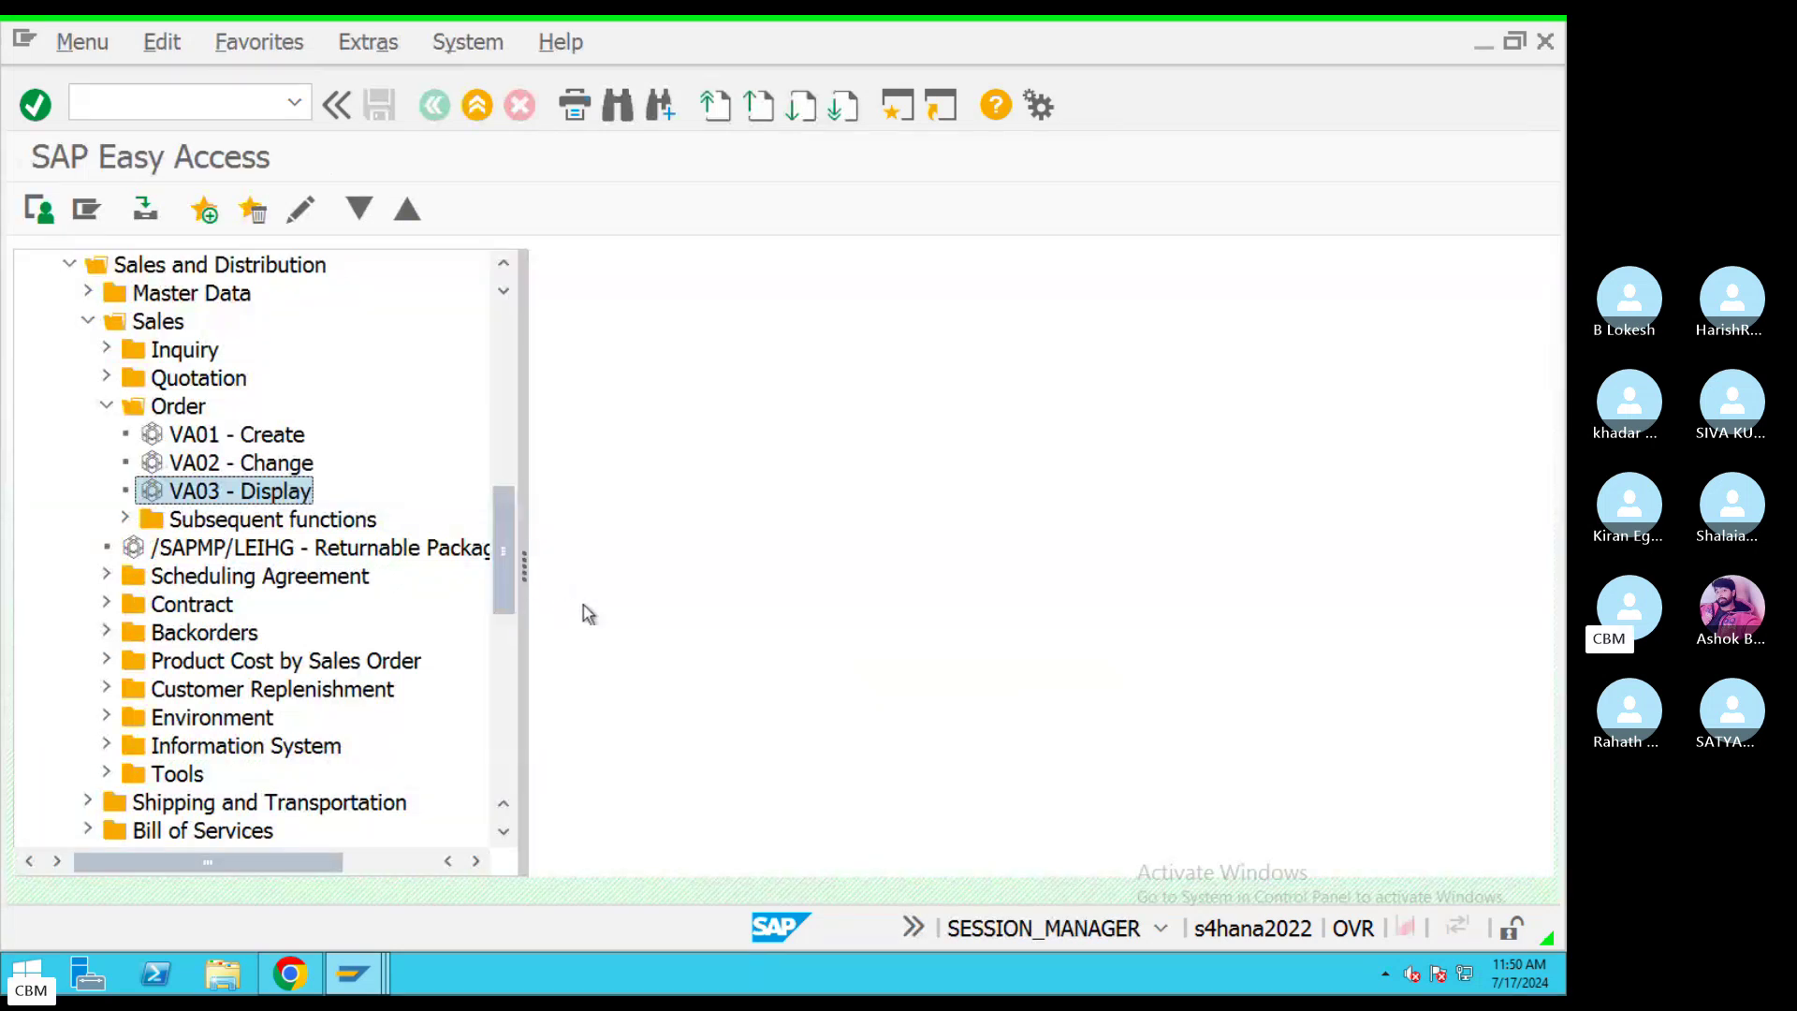
click(106, 350)
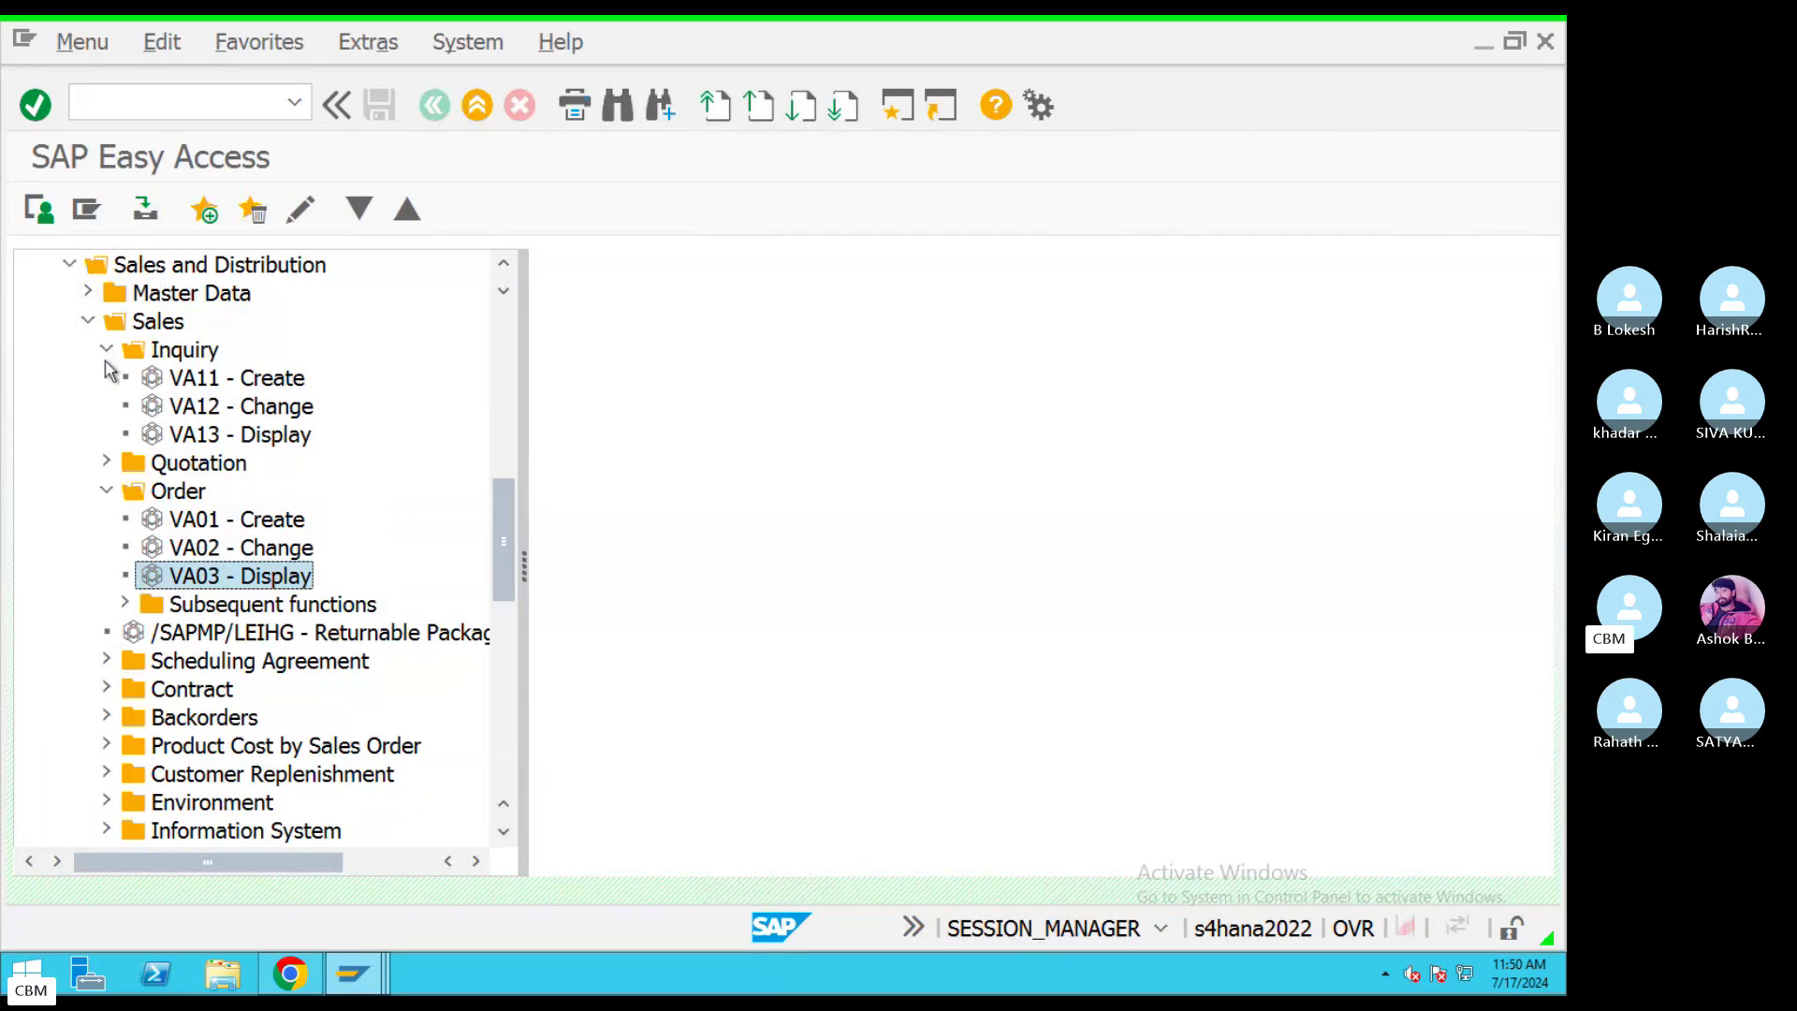
click(104, 463)
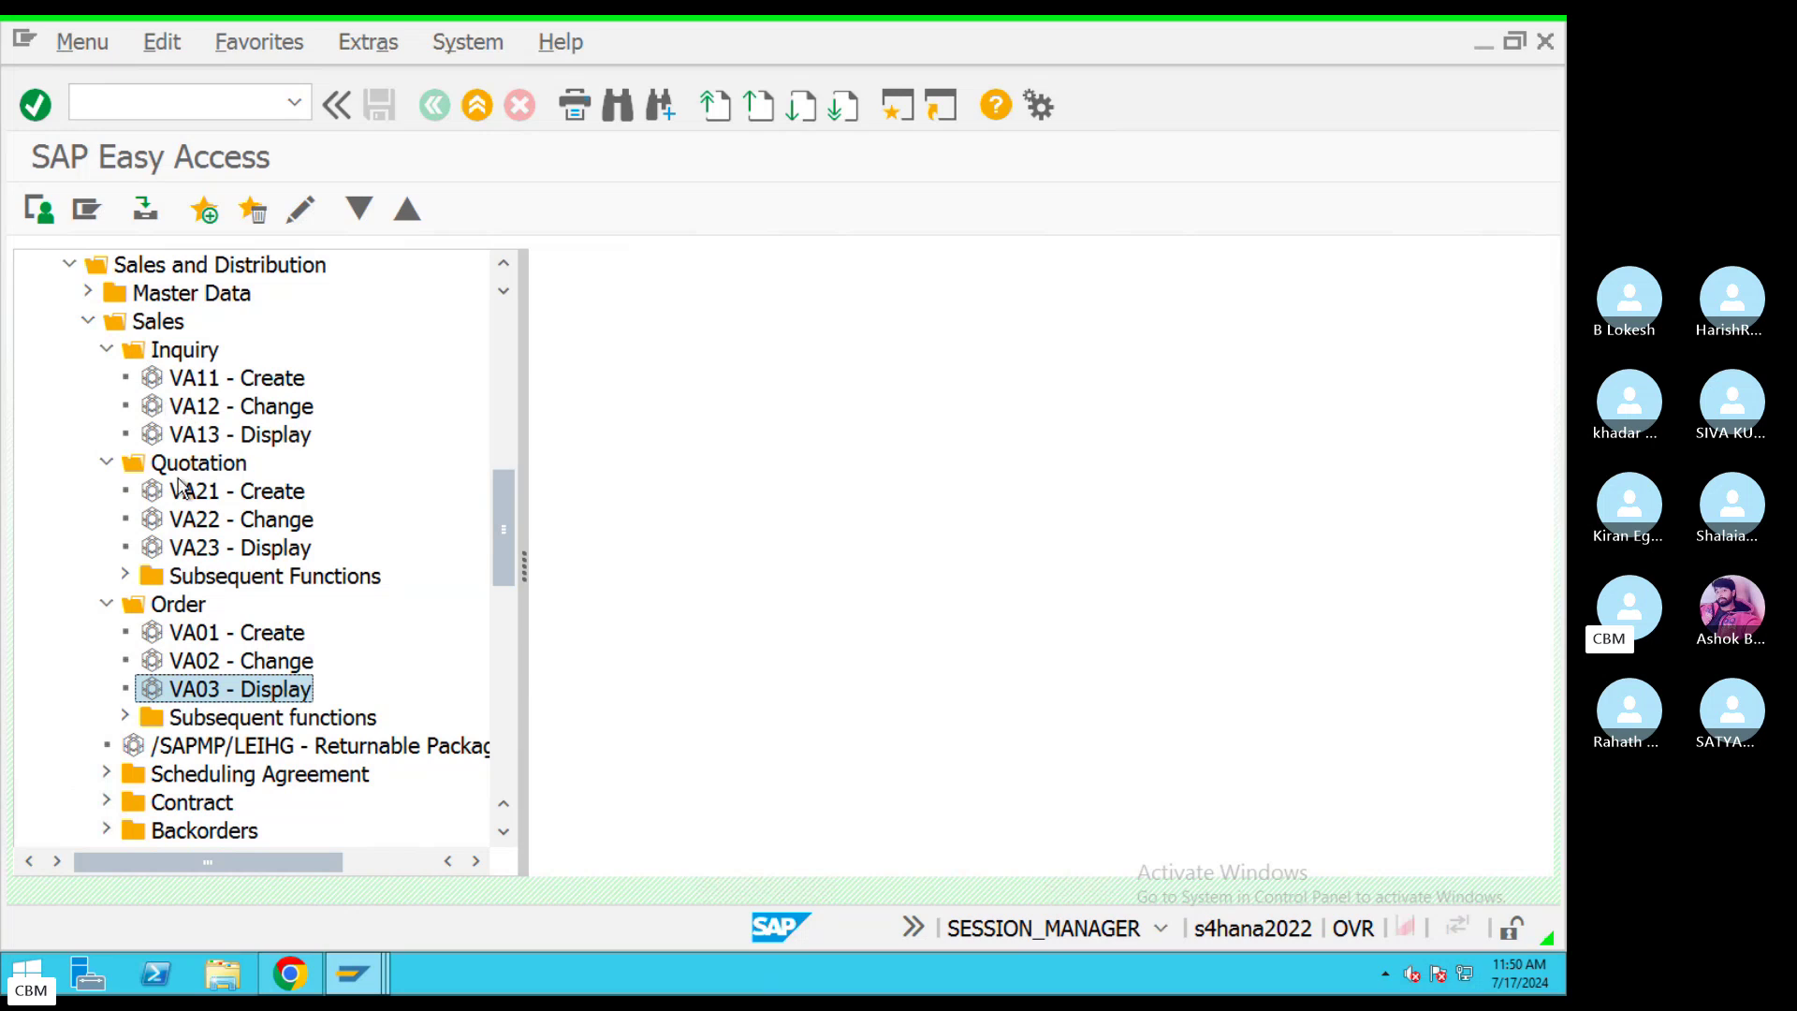
scroll(503, 533, down, 2)
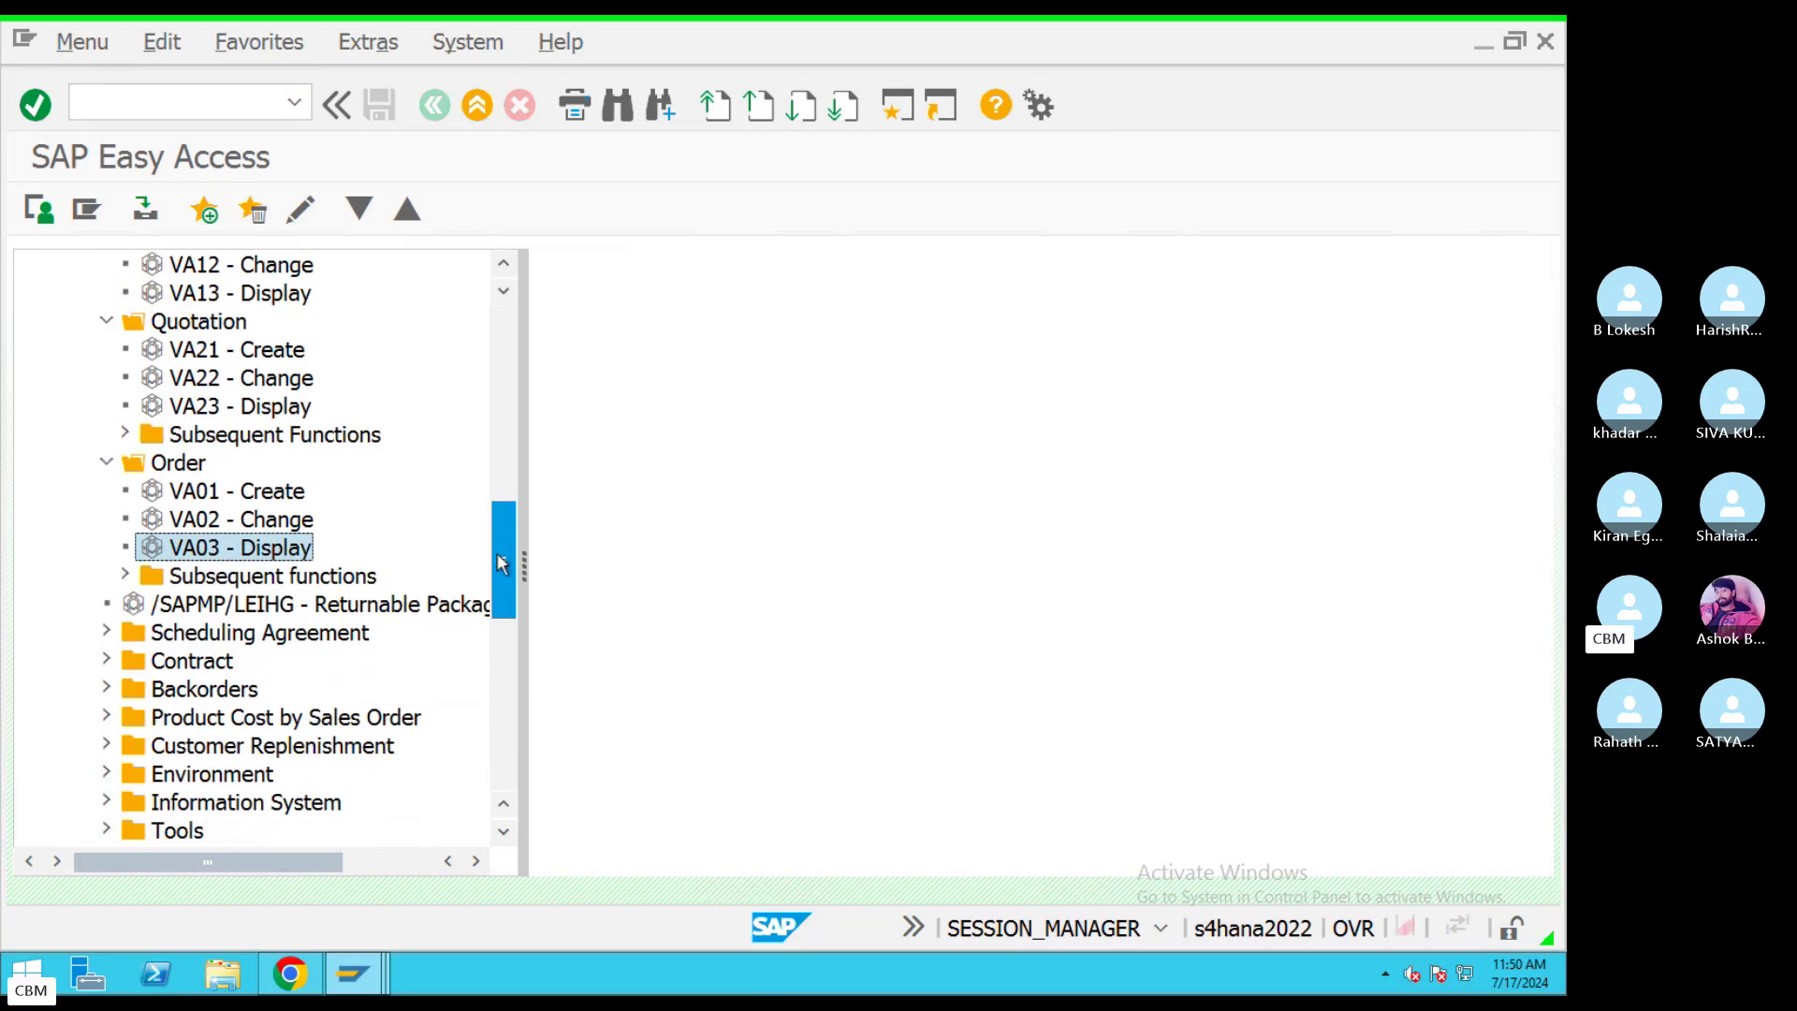
click(105, 603)
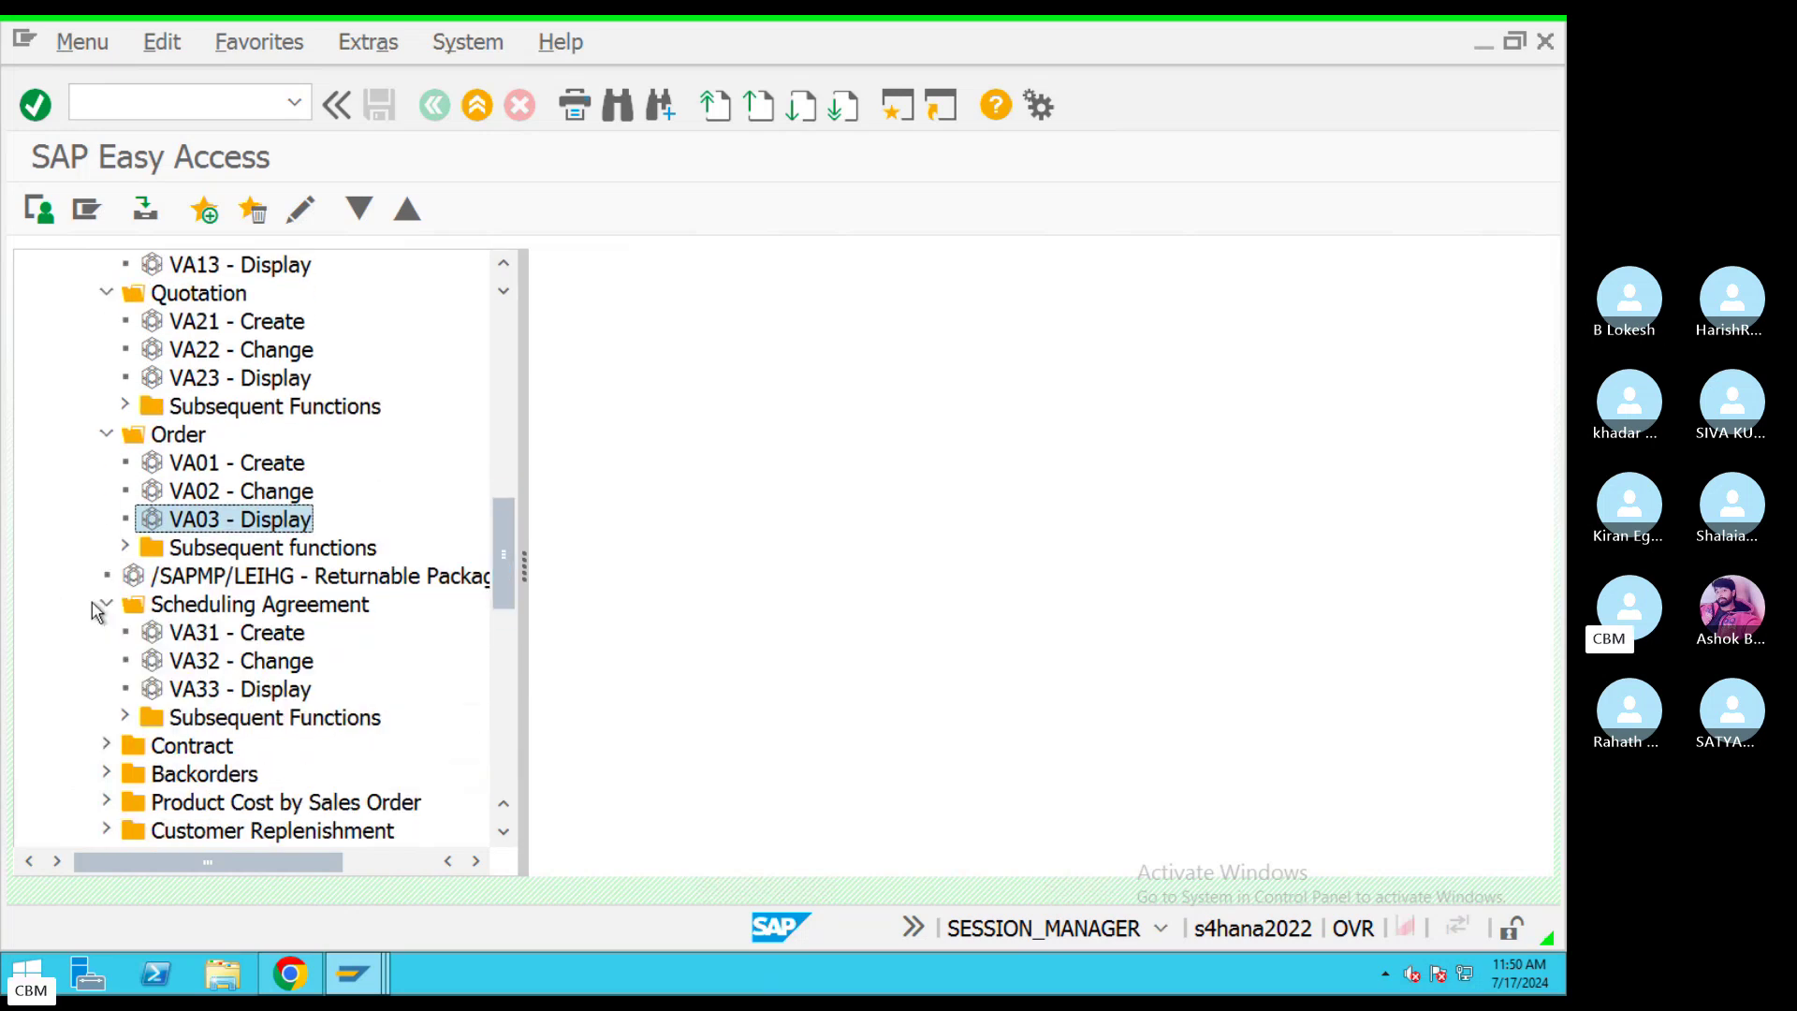
drag(504, 554, 500, 588)
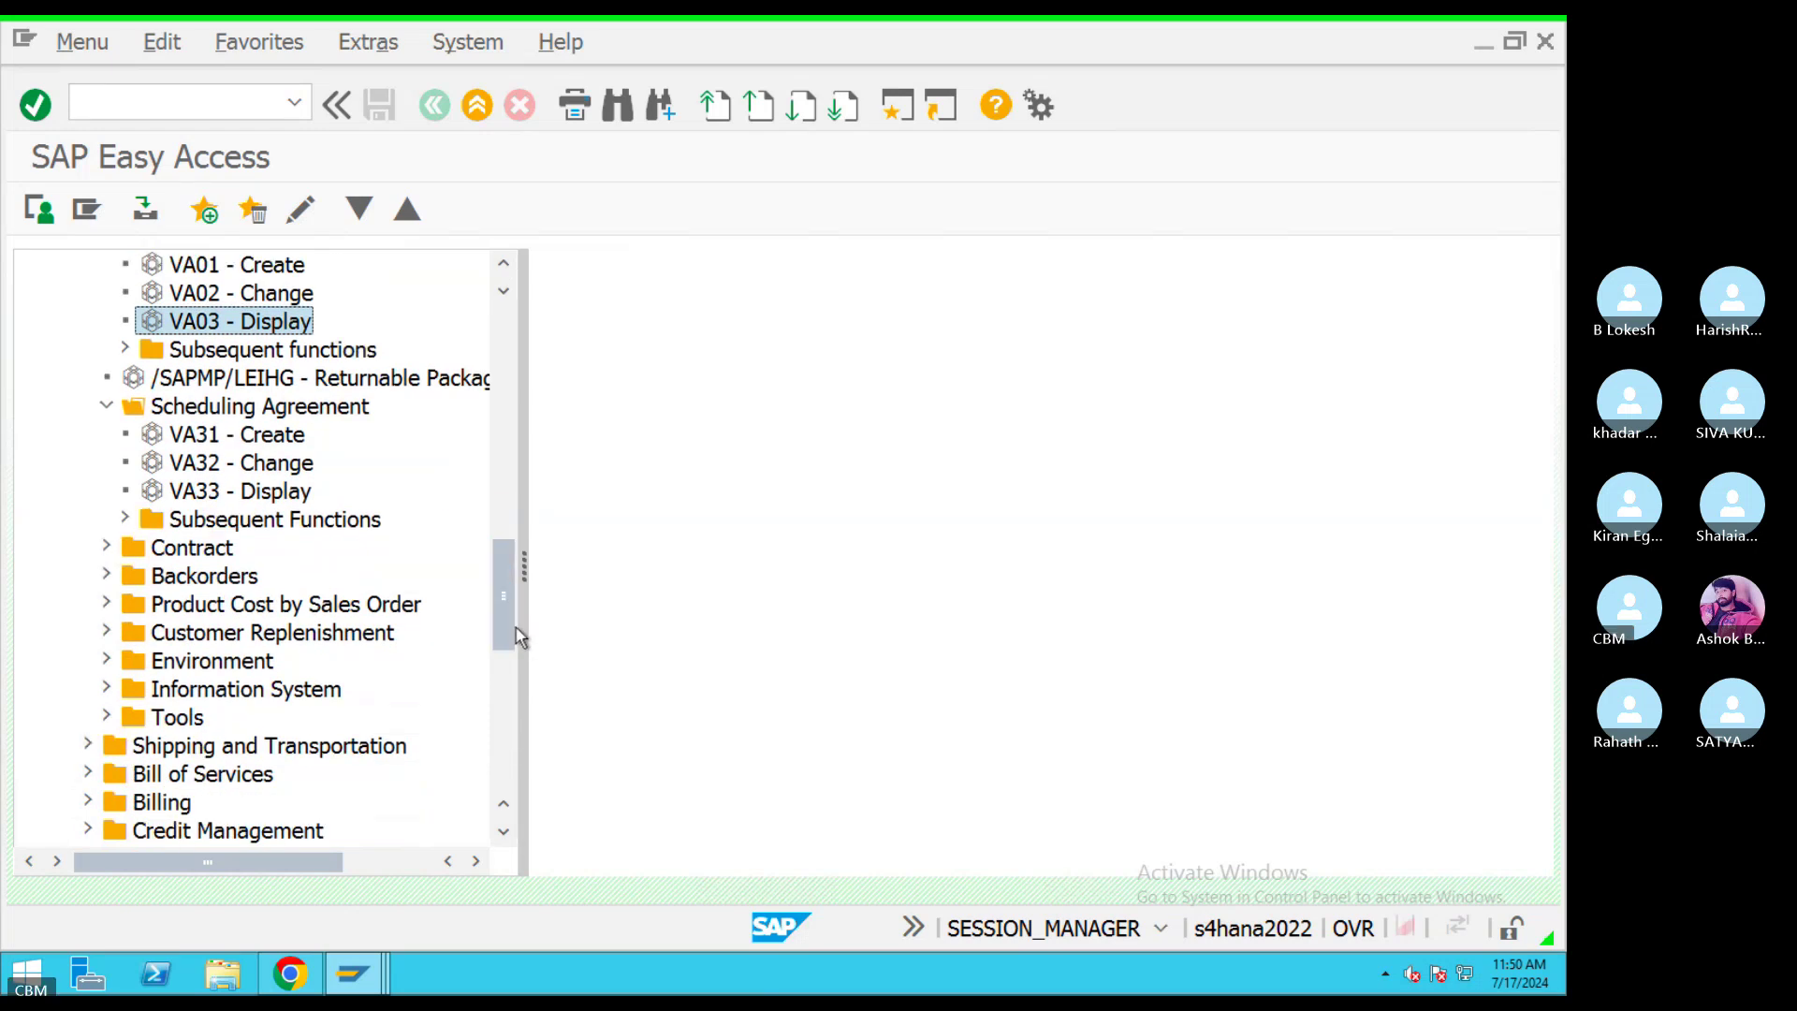
Switch to Chrome, search Google in a new tab for "sales order list tcode" and highlight VA05n in the SAP Community result.
key(ctrl+Left)
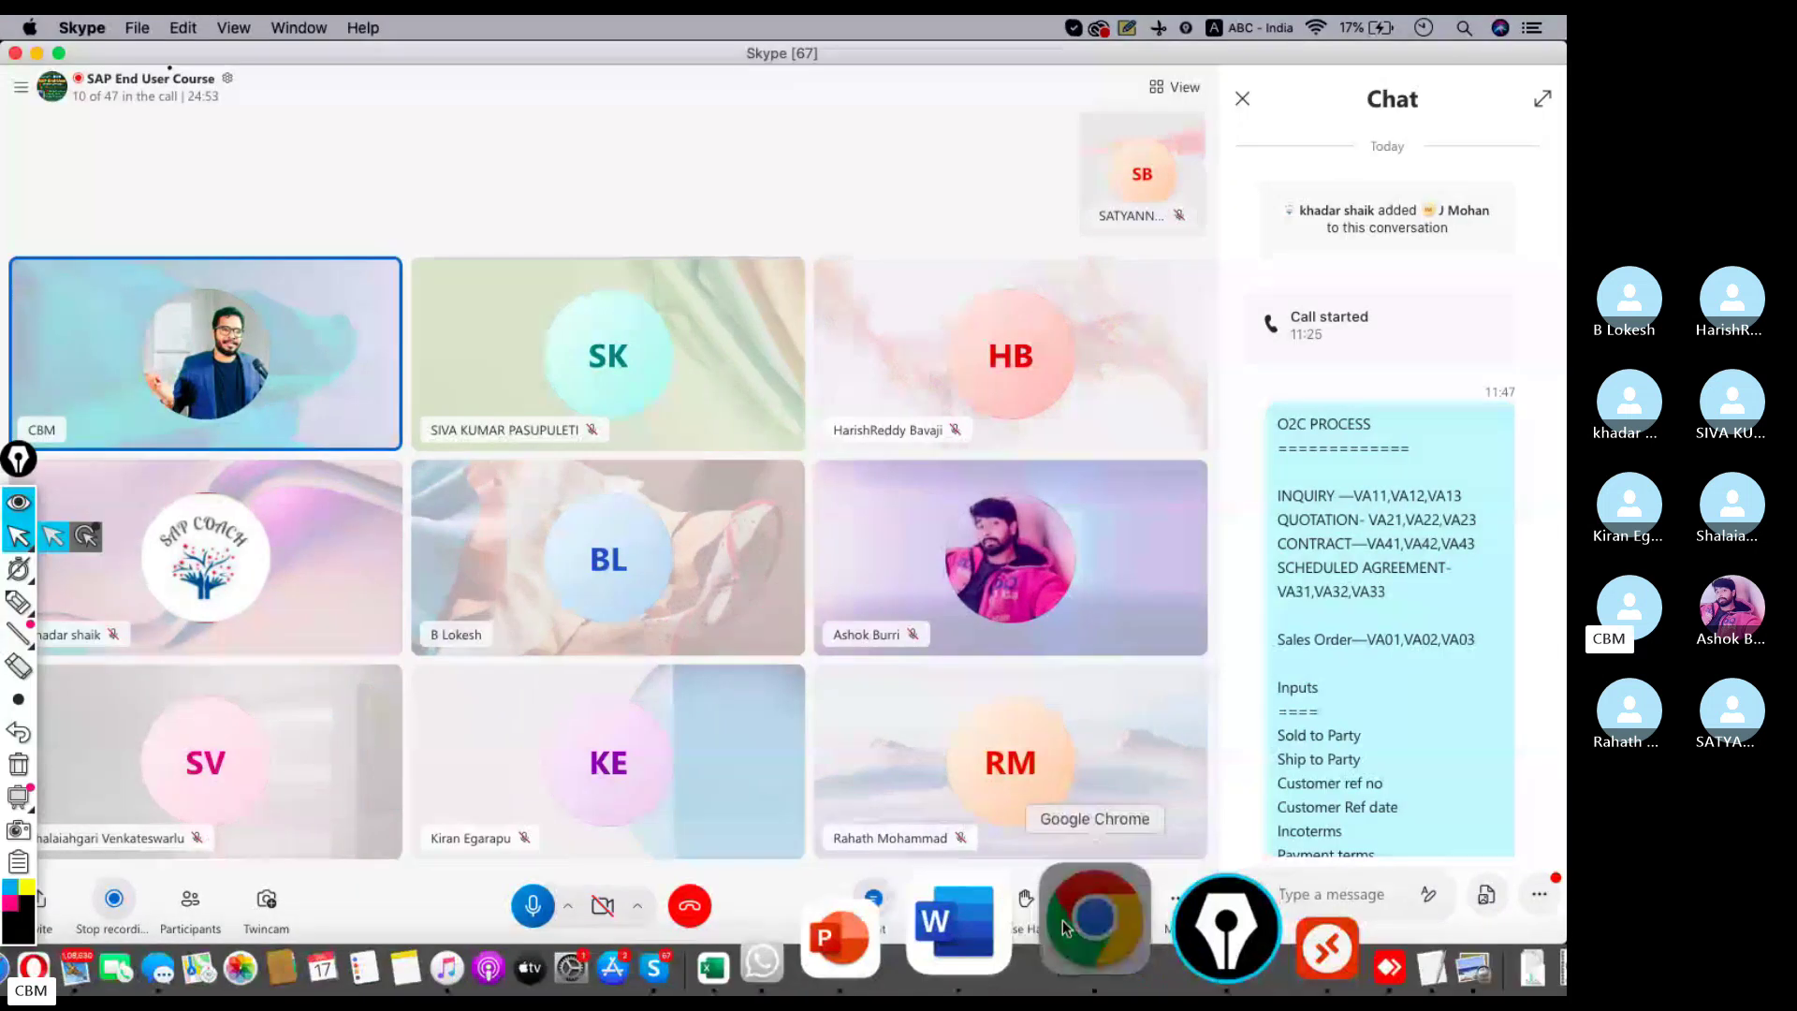
click(1064, 919)
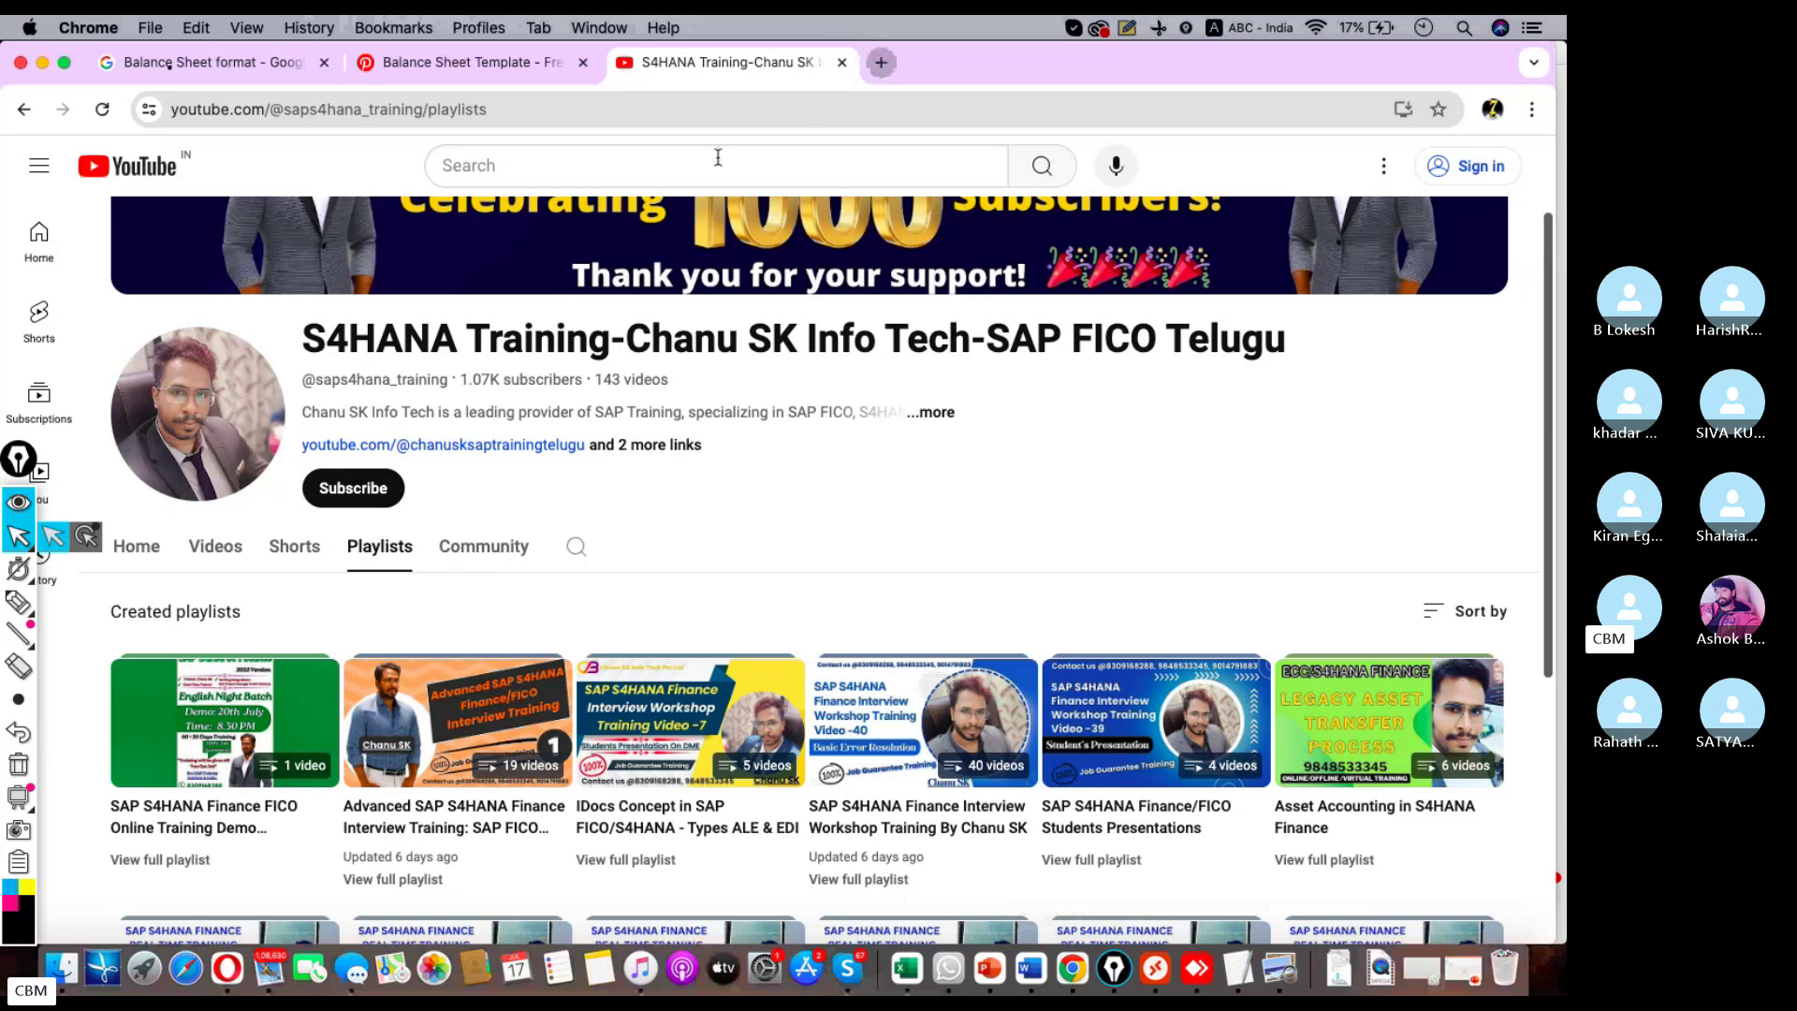
key(super+t)
text(Sale)
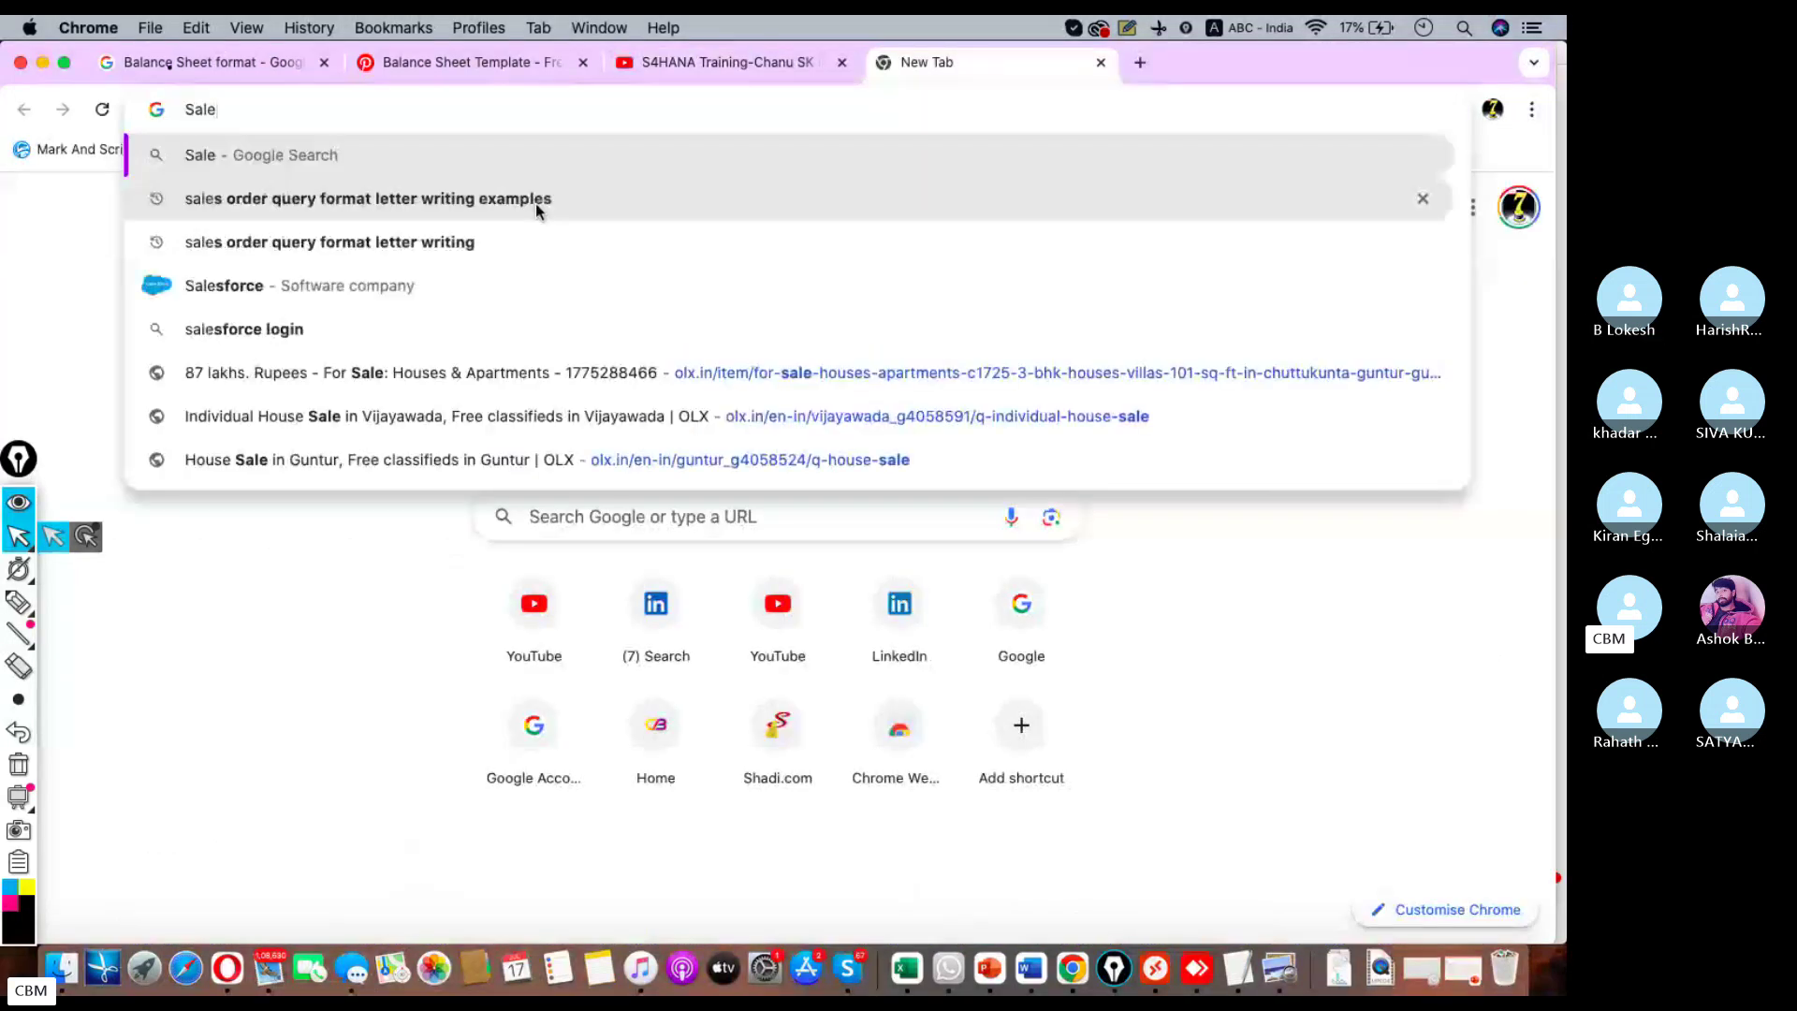
text(s orde rli)
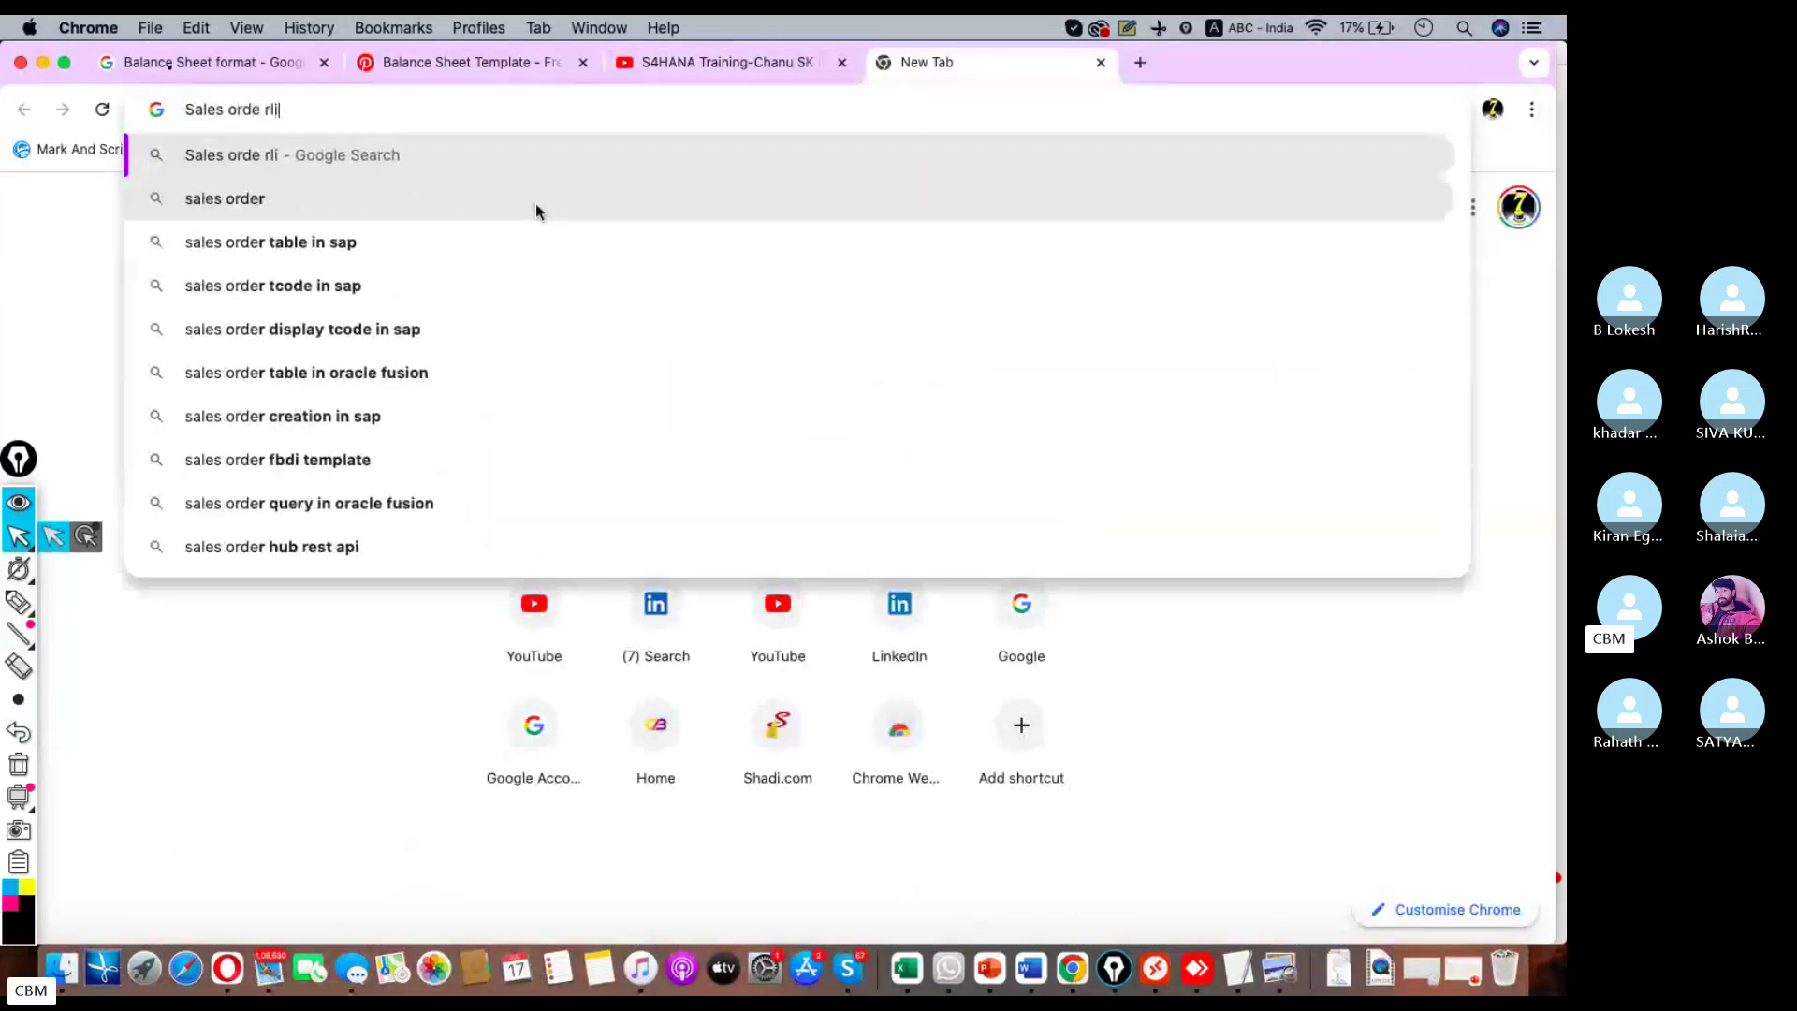
key(BackSpace)
key(BackSpace)
text(r list)
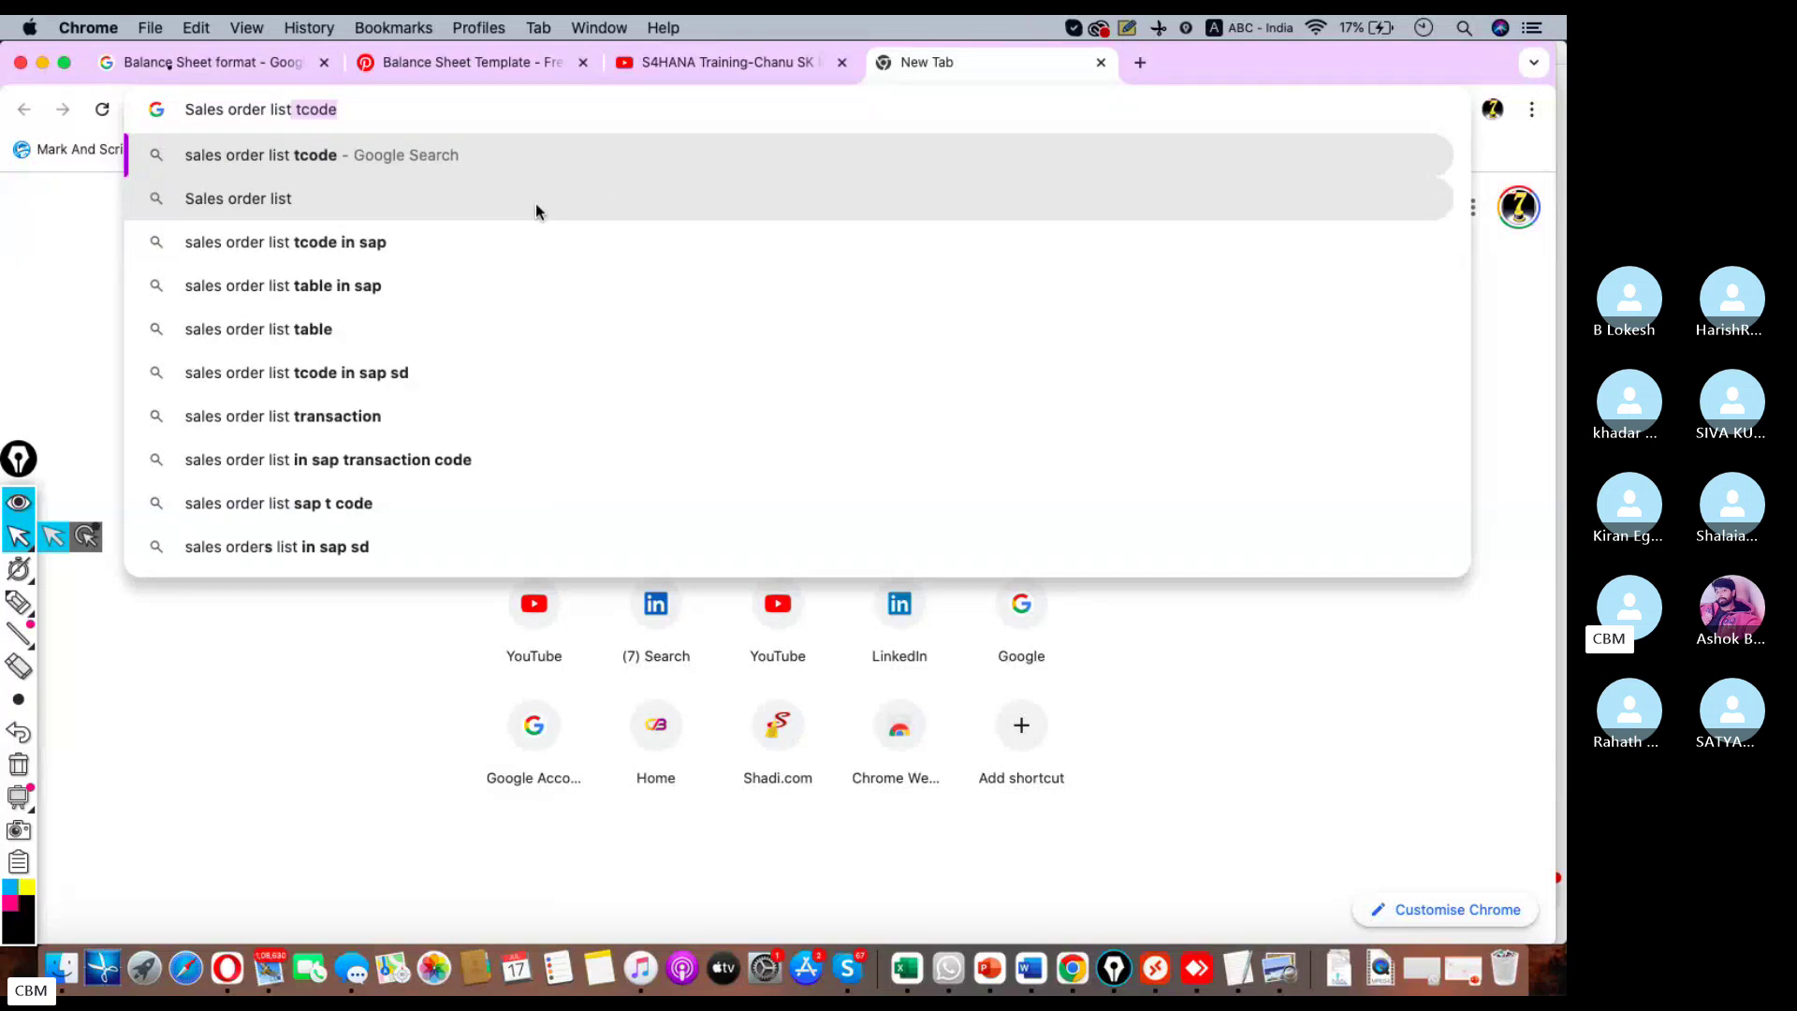
key(Return)
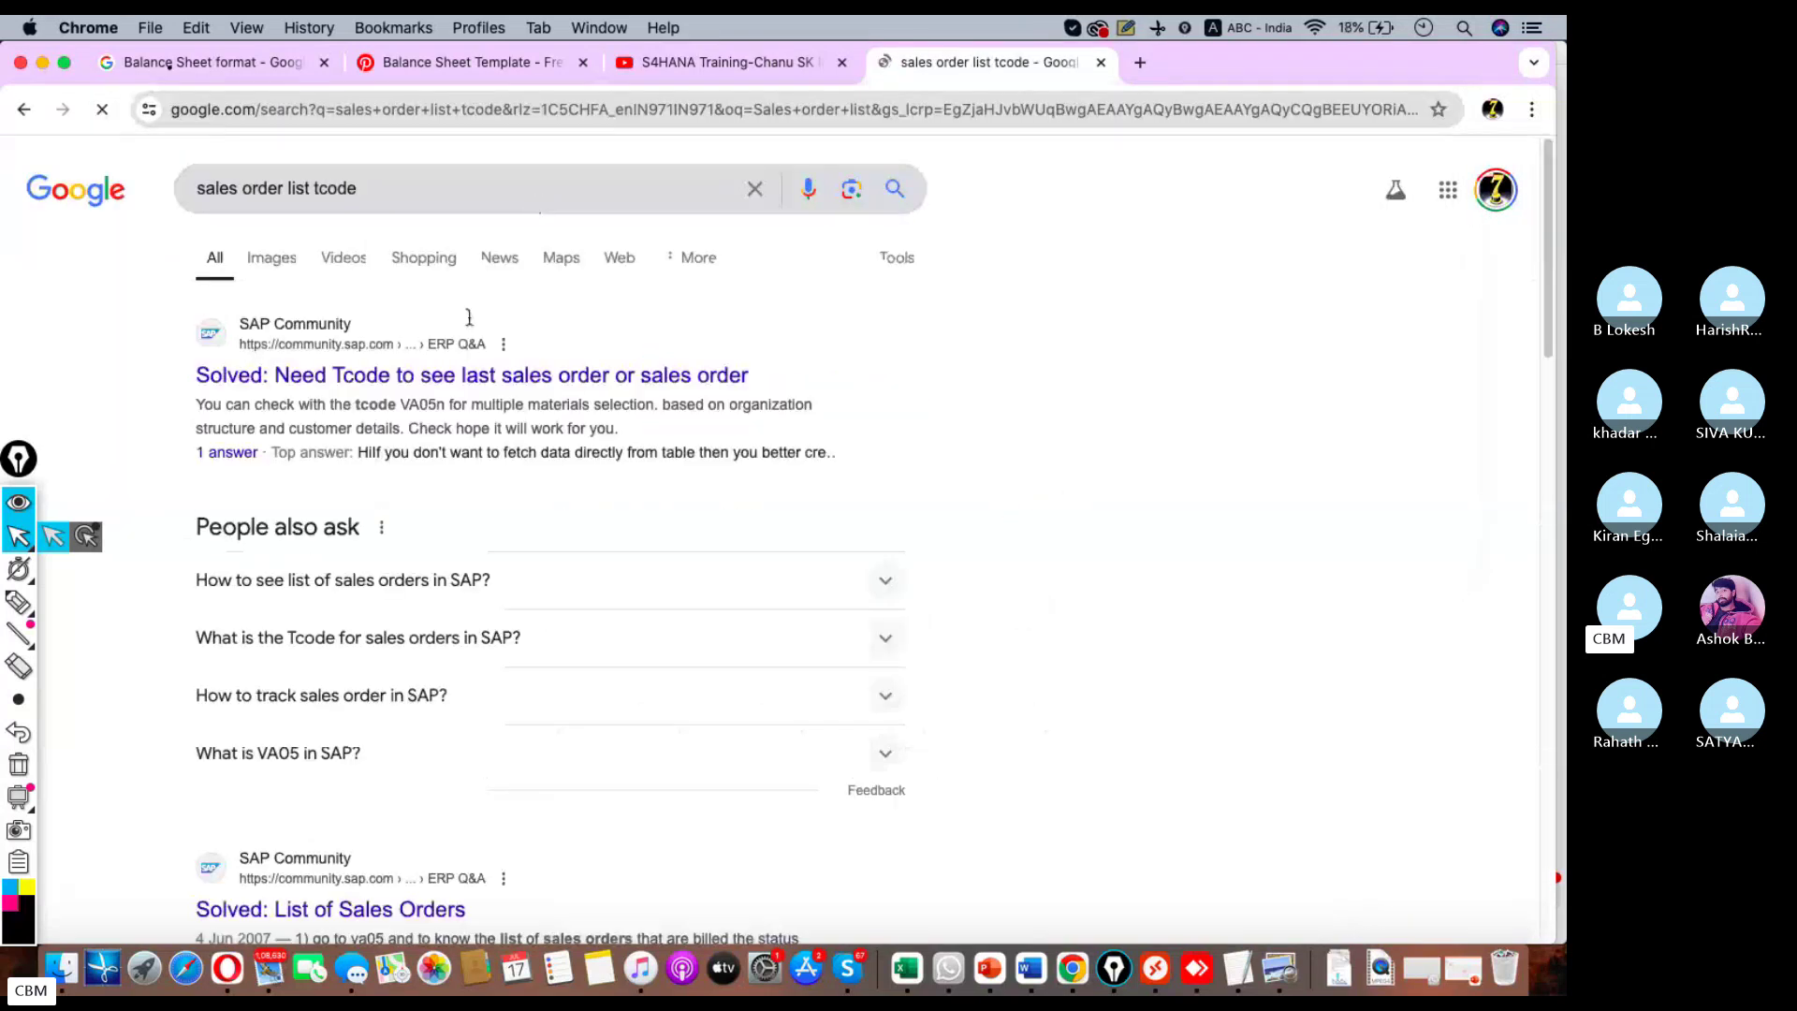
double_click(421, 405)
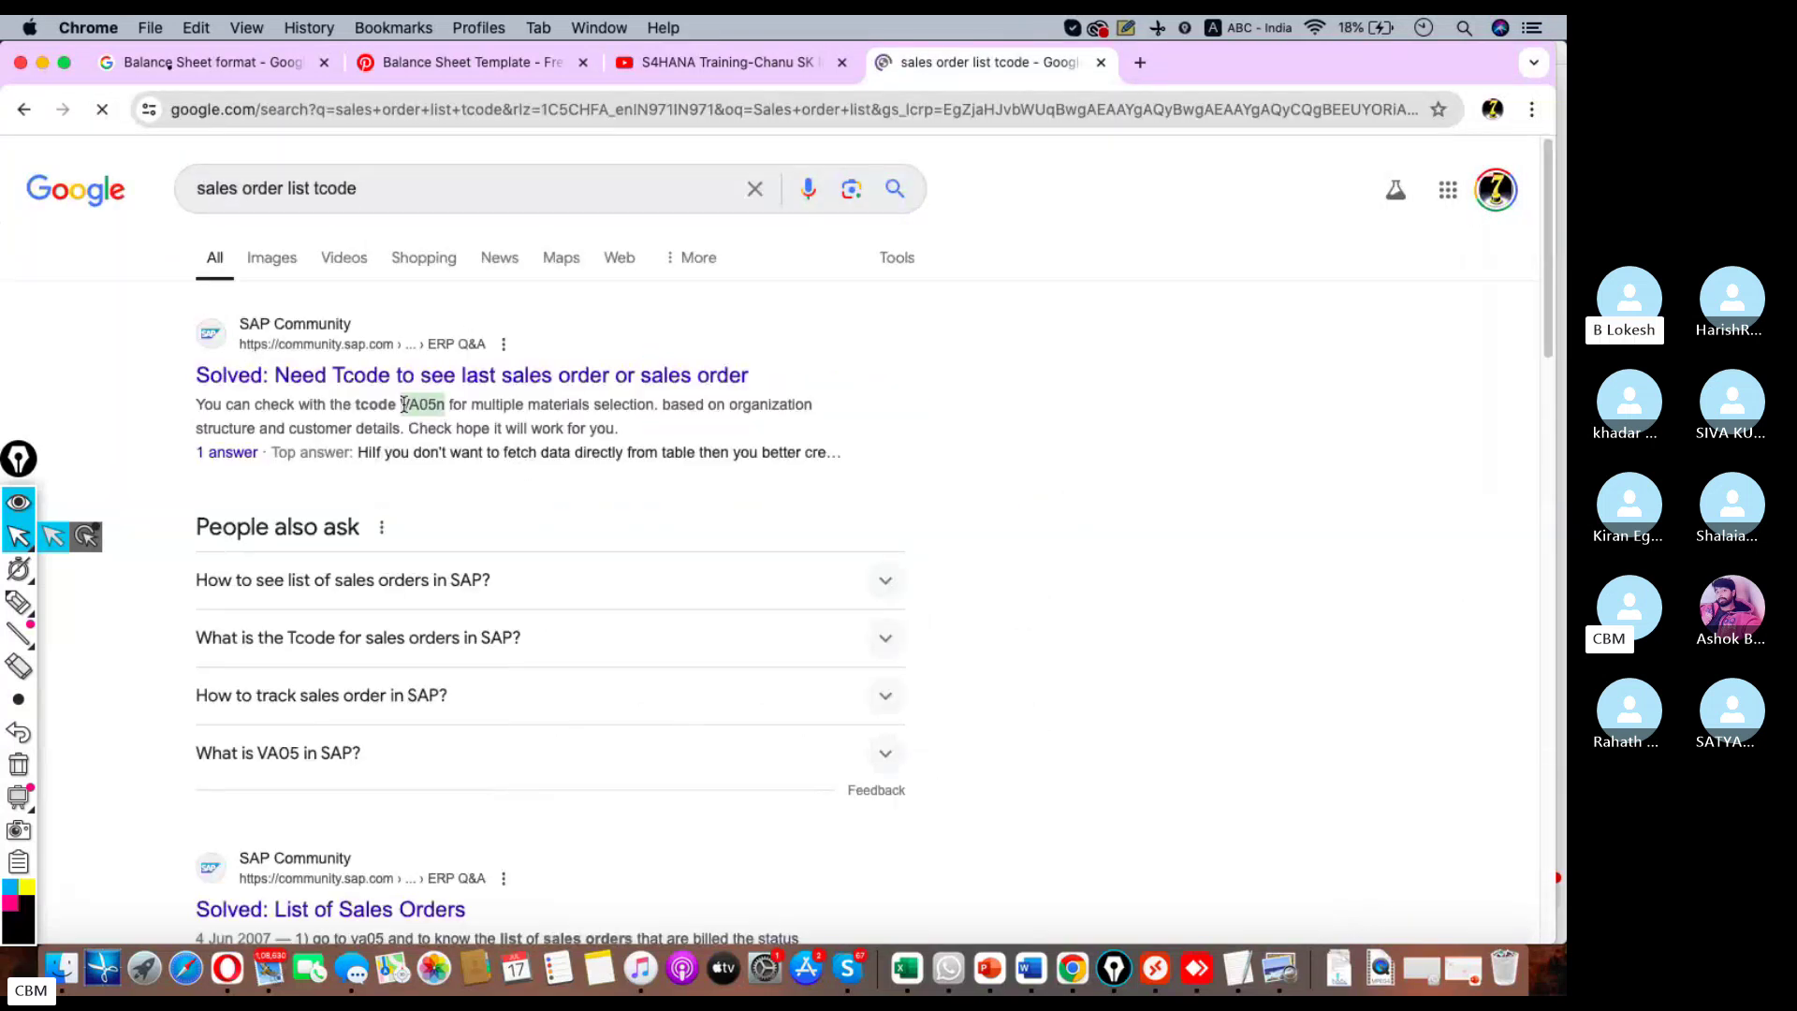
Switch back to the SAP session, run transaction VA05n, highlight part of the replacement notice and accept the redirect to VA05.
click(1151, 951)
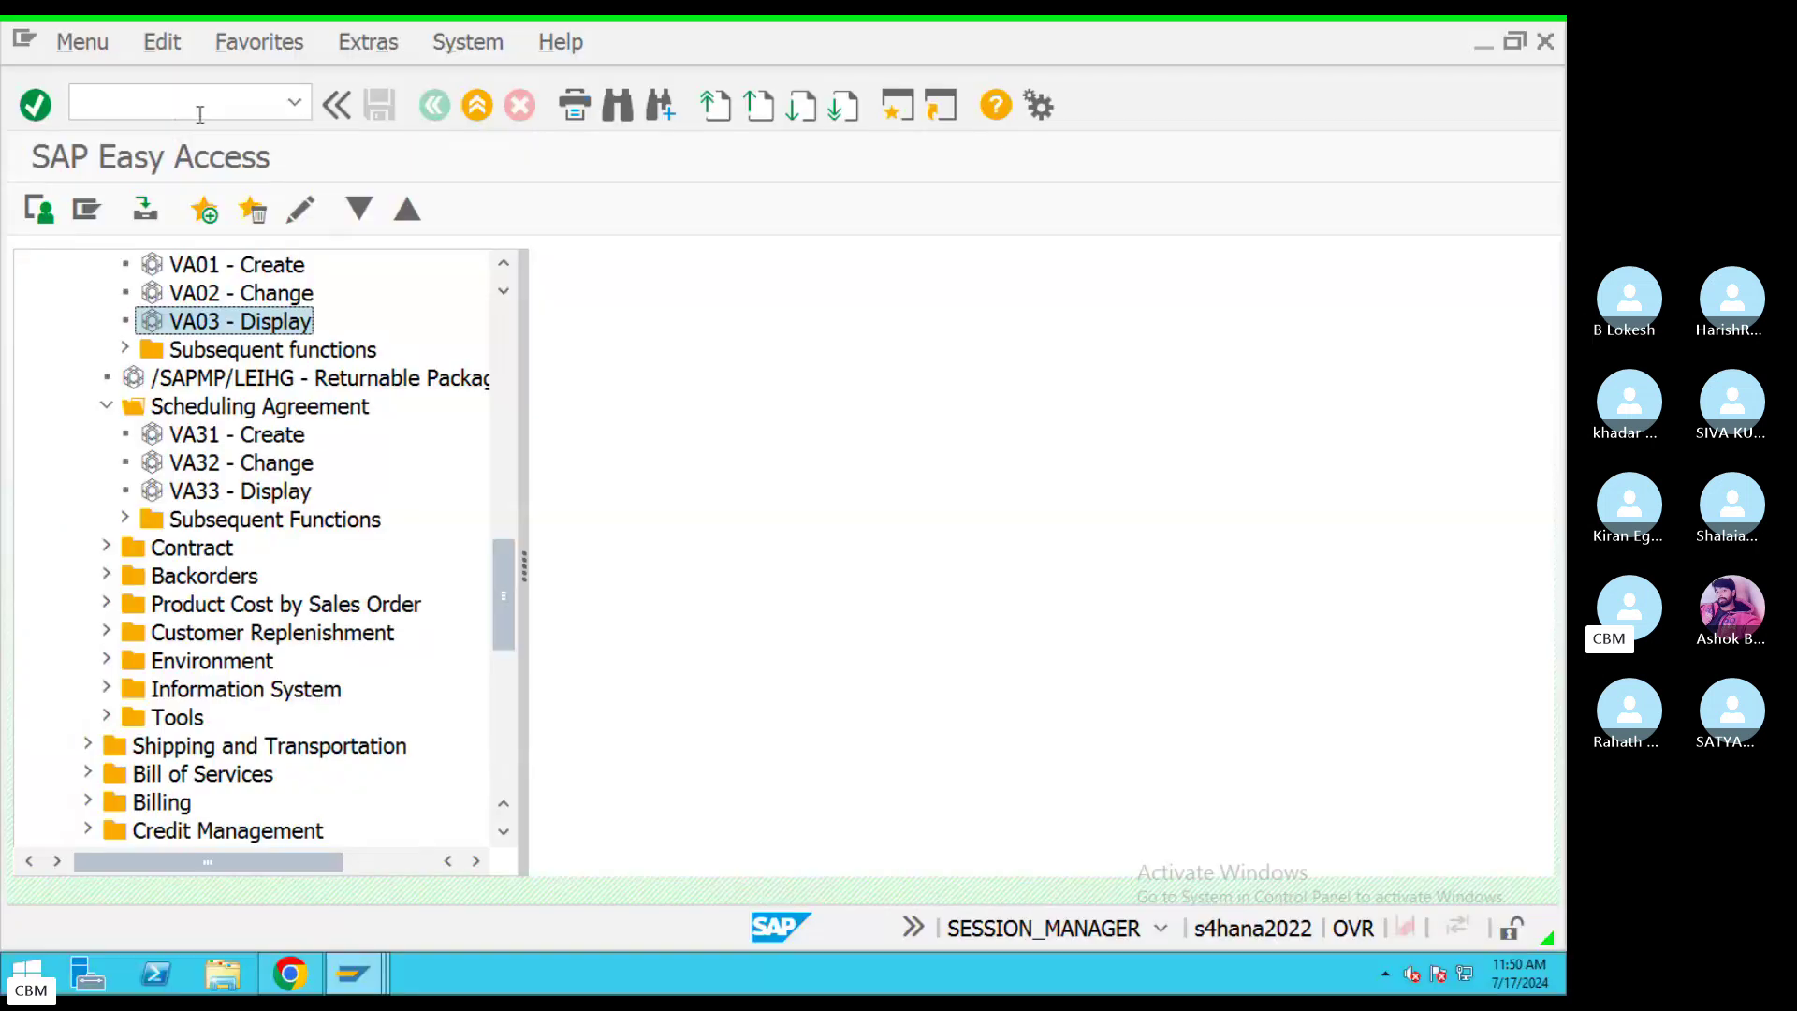
text(VA05n)
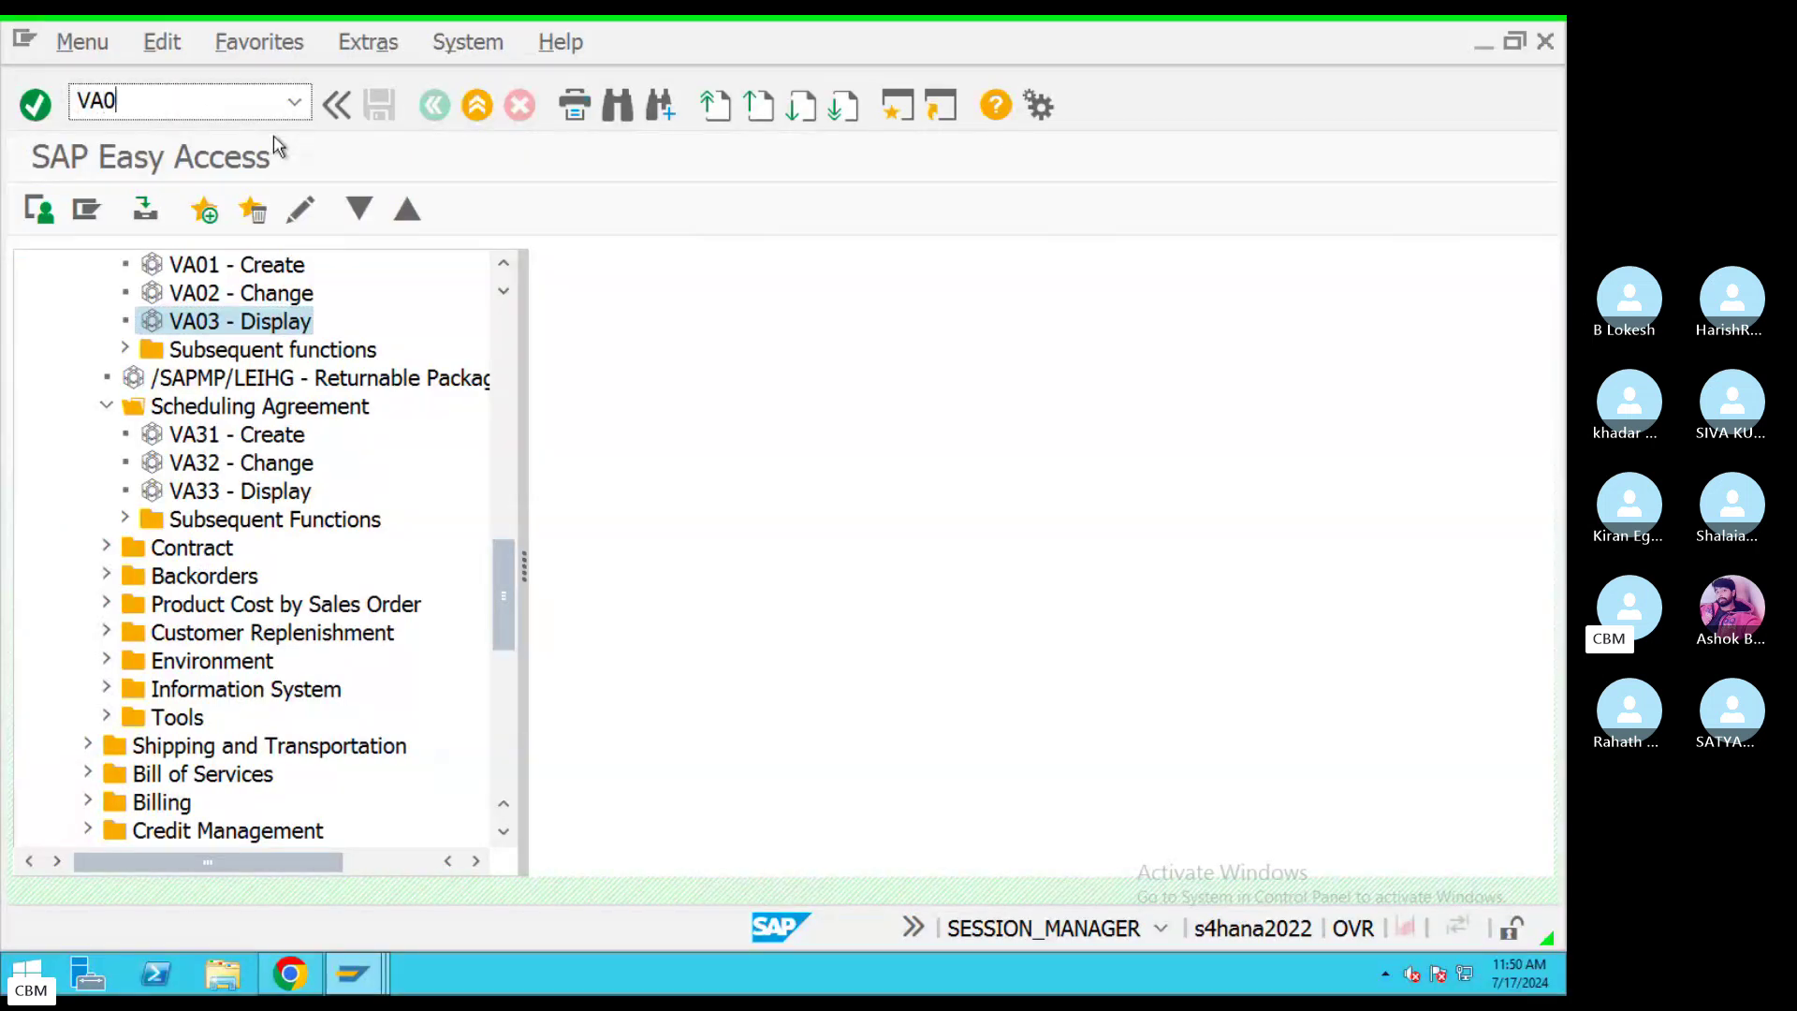
key(Return)
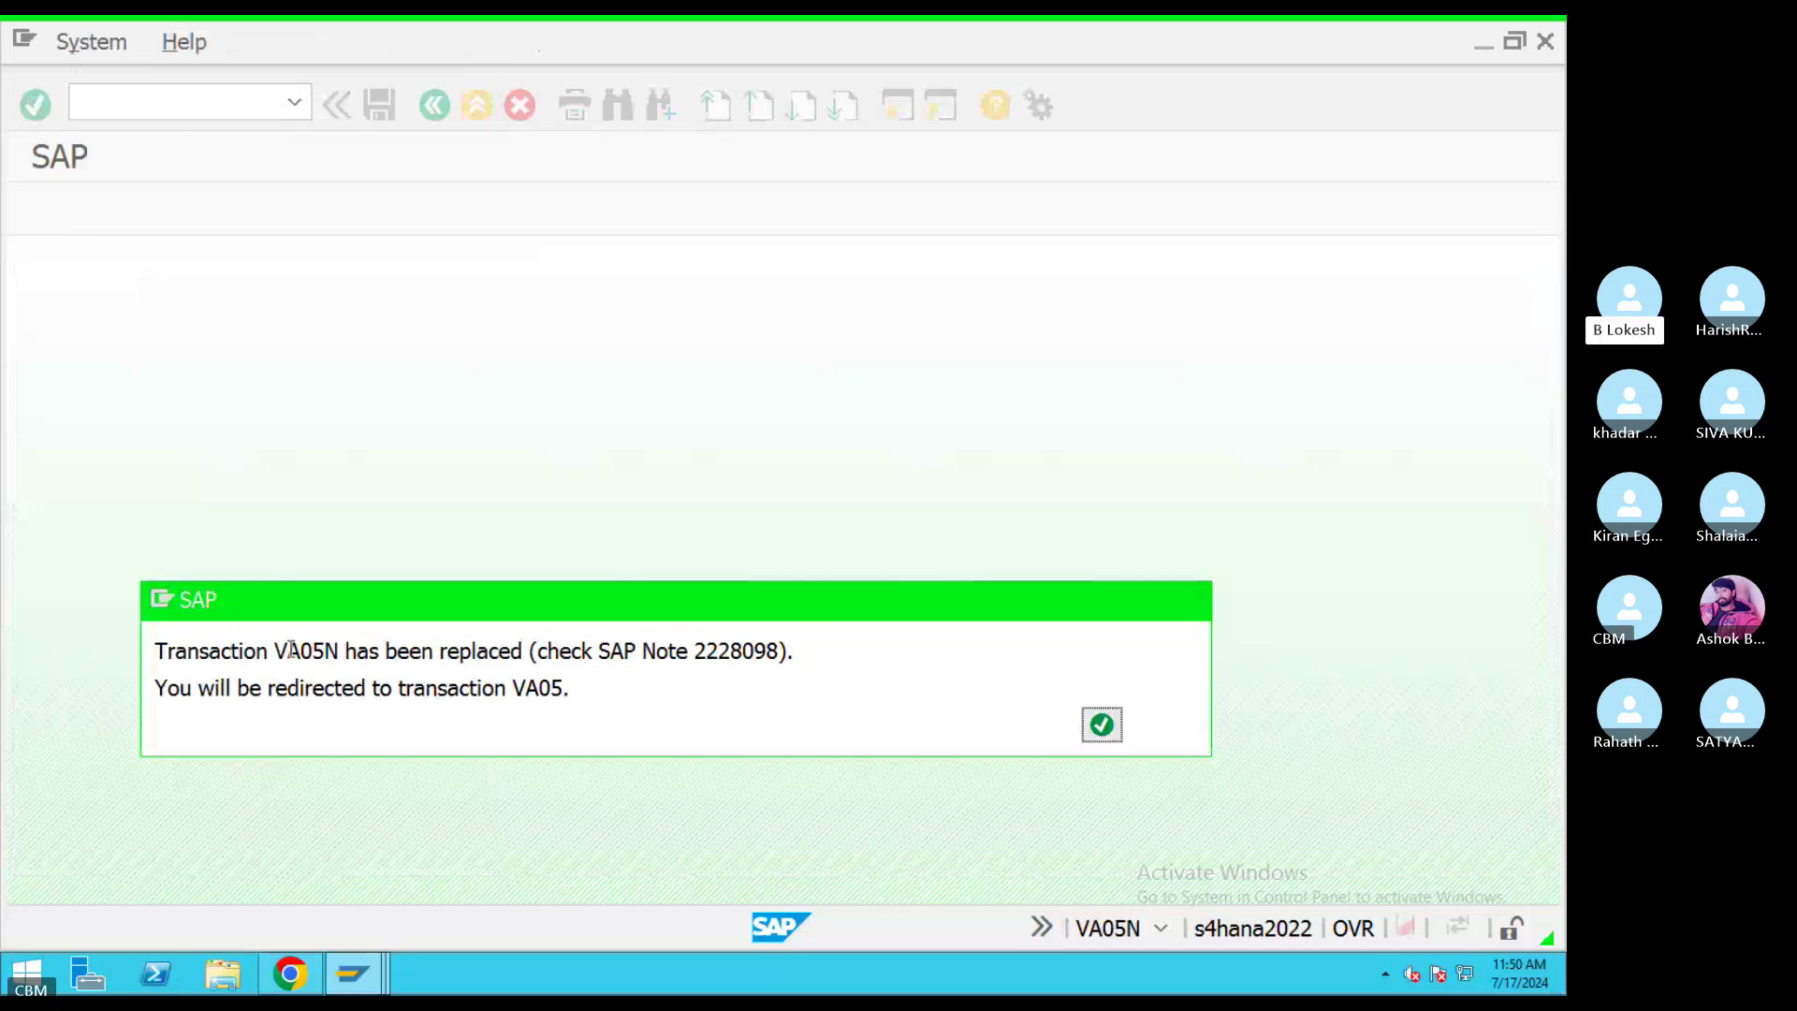
drag(285, 652, 379, 649)
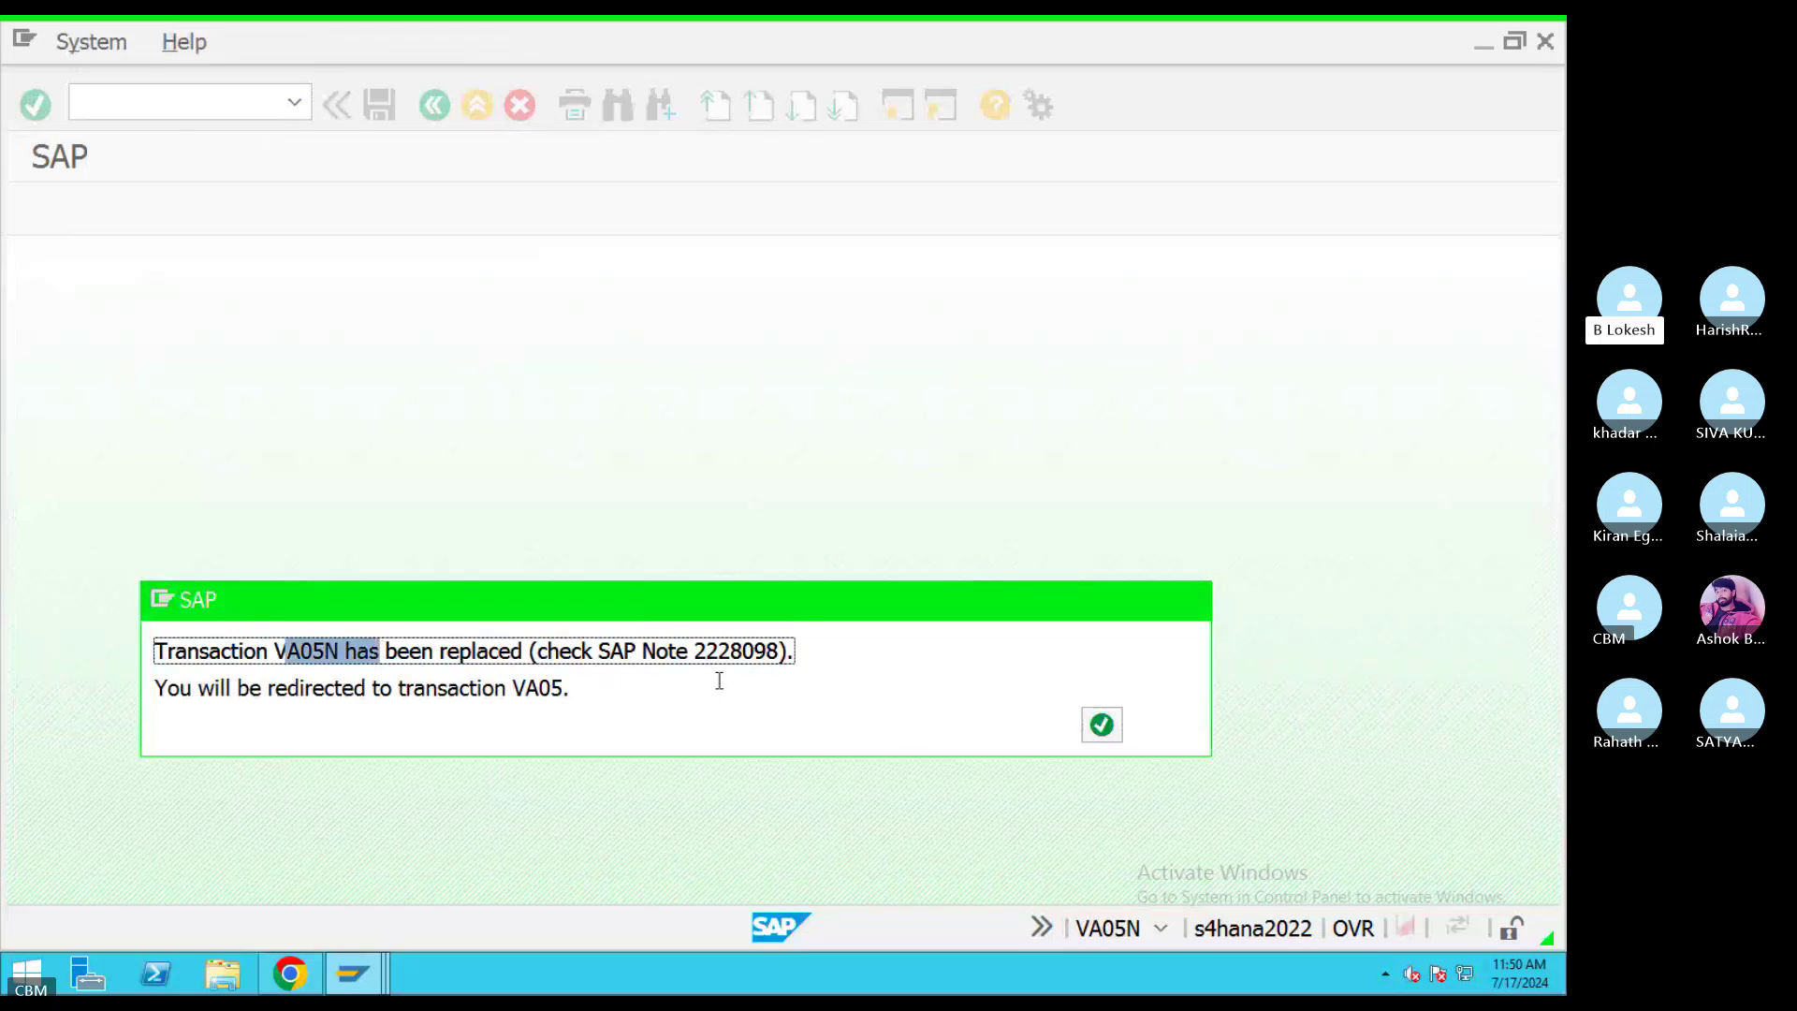
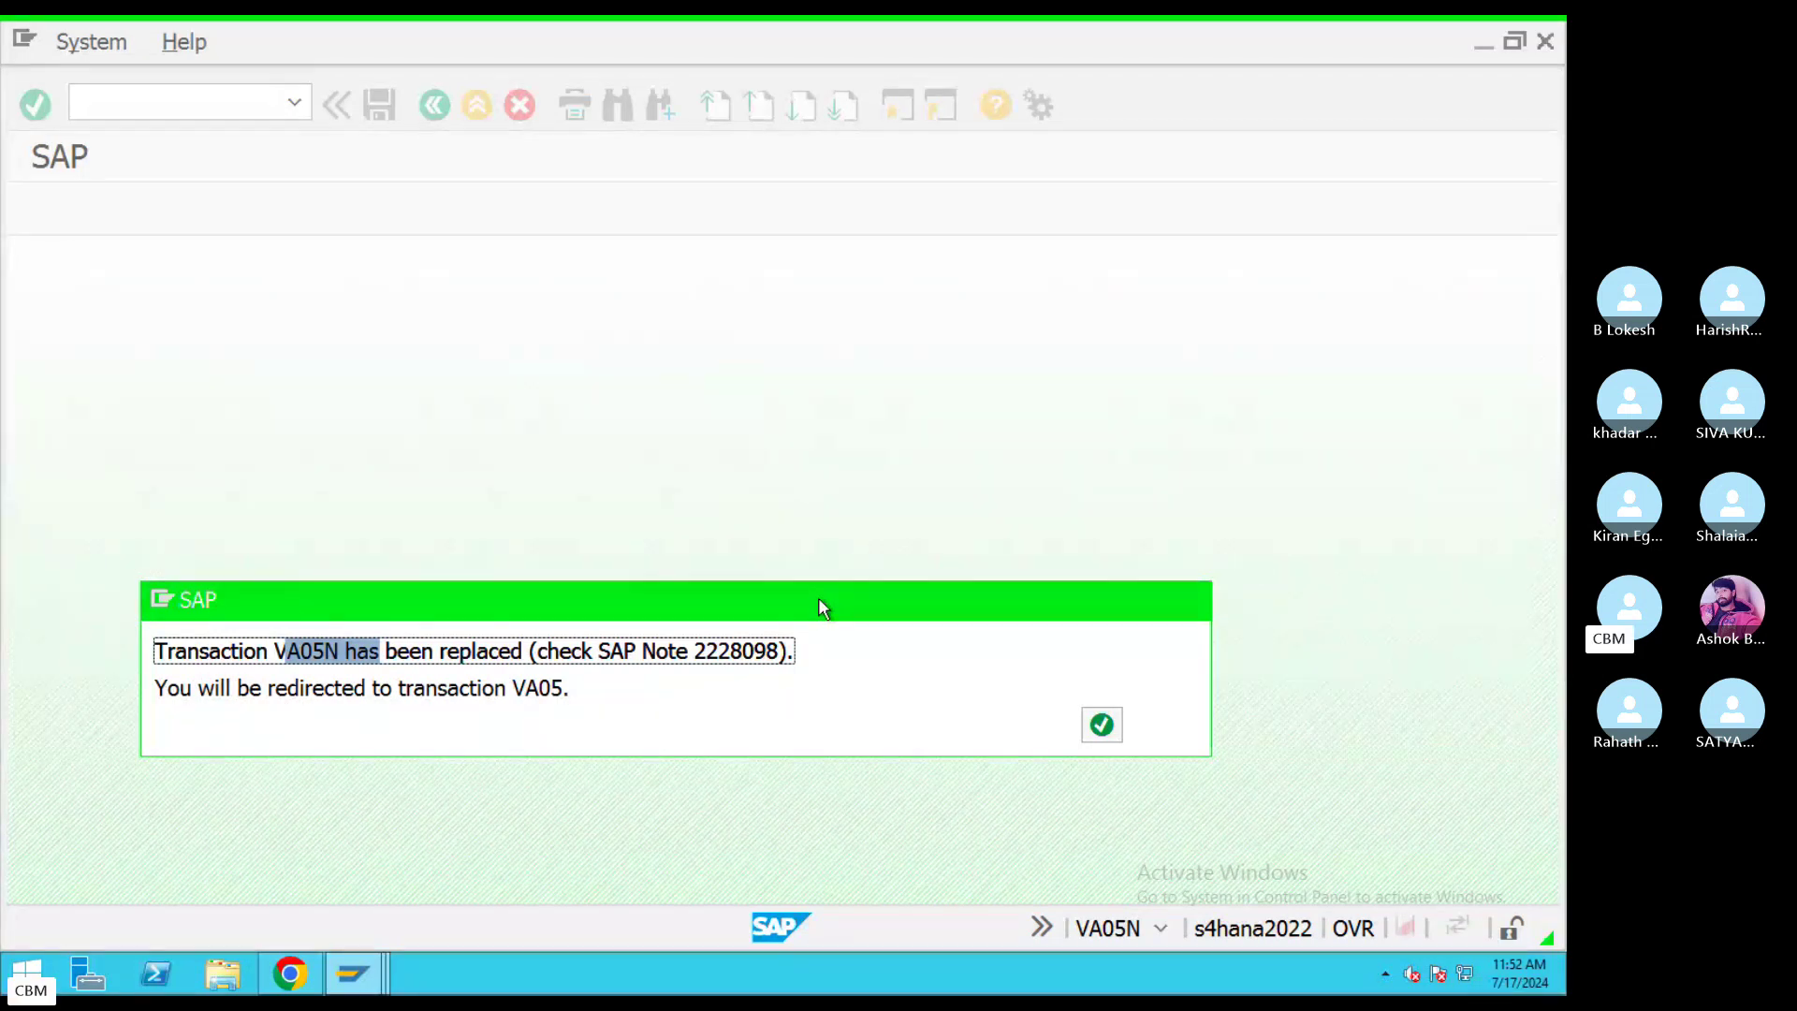
click(1101, 726)
Switch to Chrome and replace the Google search with "Sales order print t code".
key(ctrl+Left)
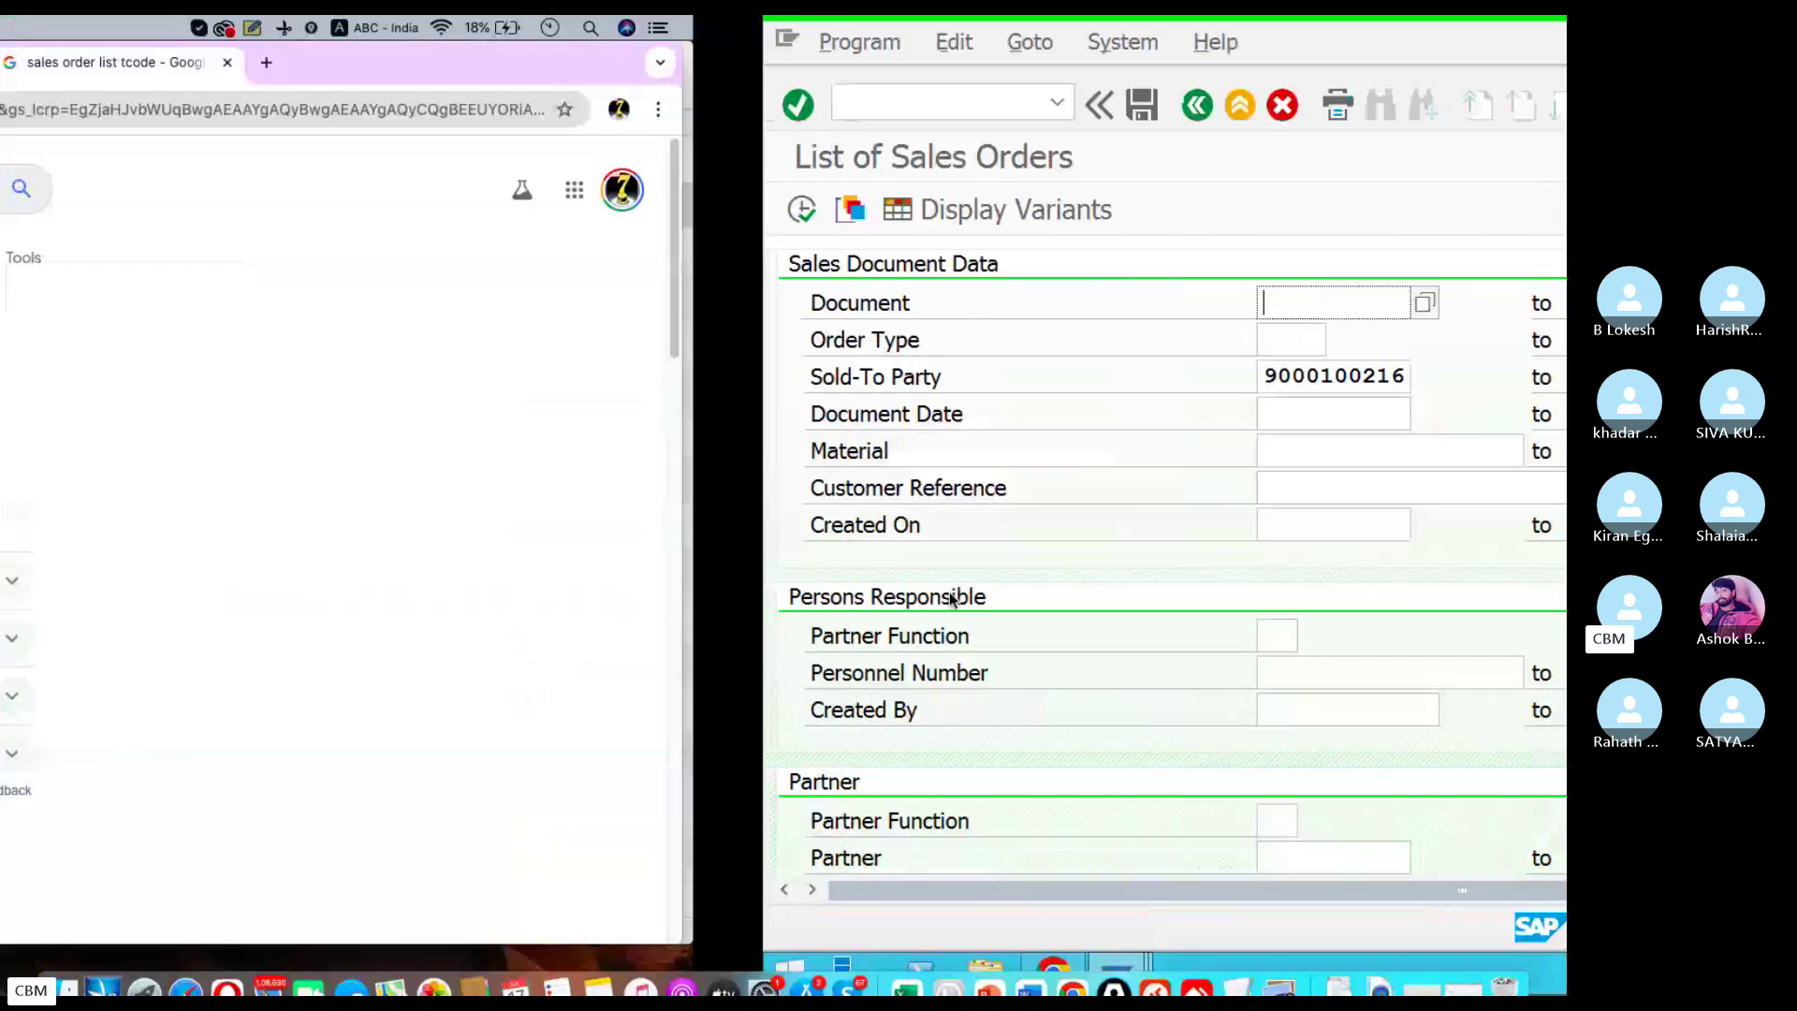
click(755, 188)
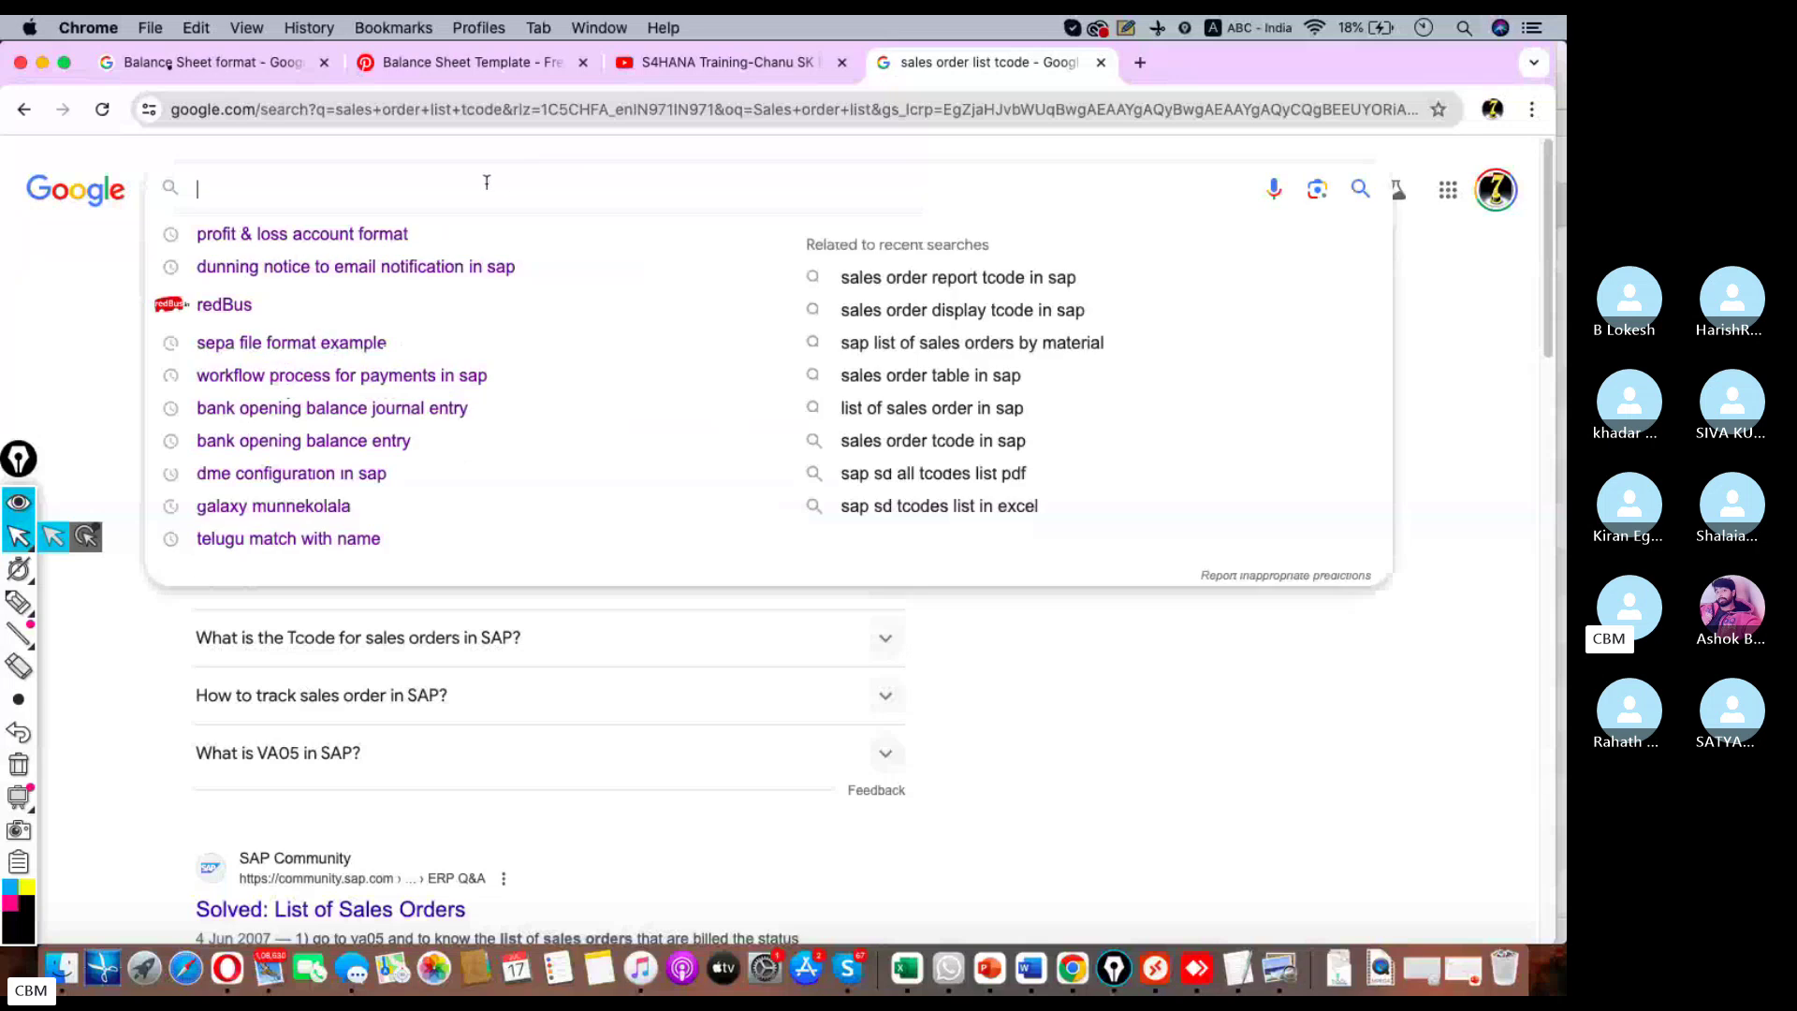
text(Sales or)
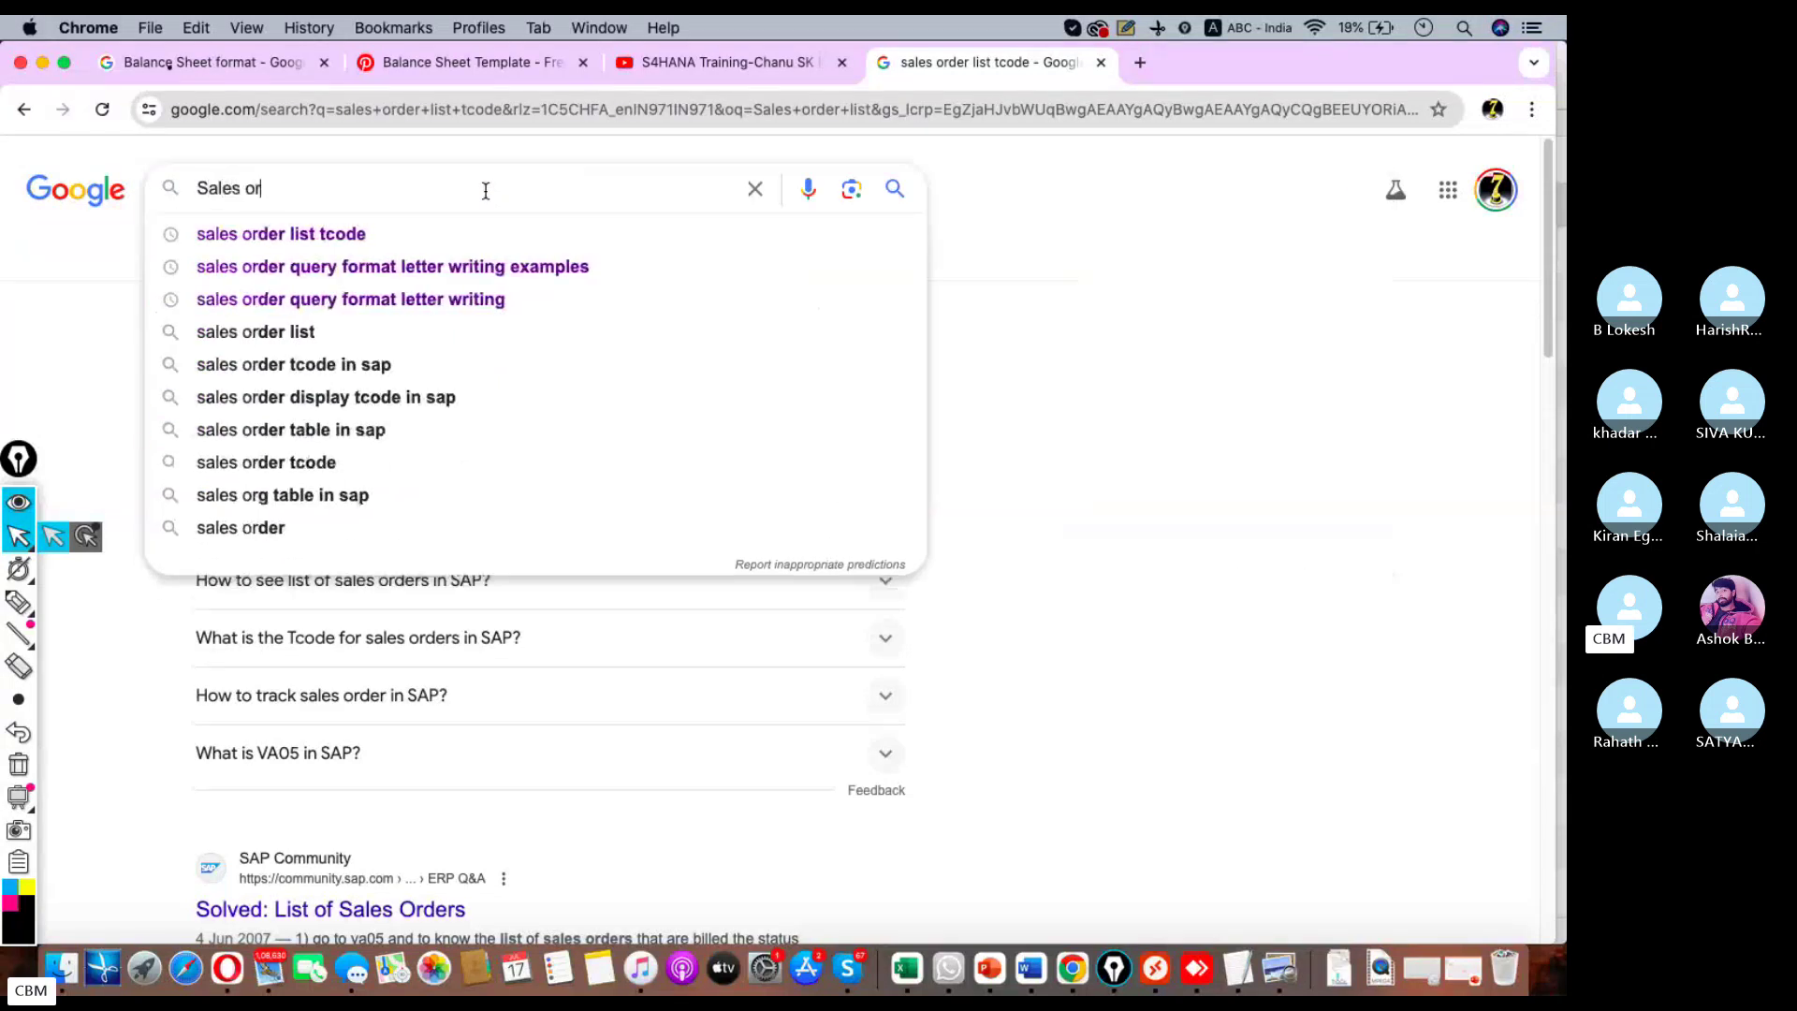
text(der print t code)
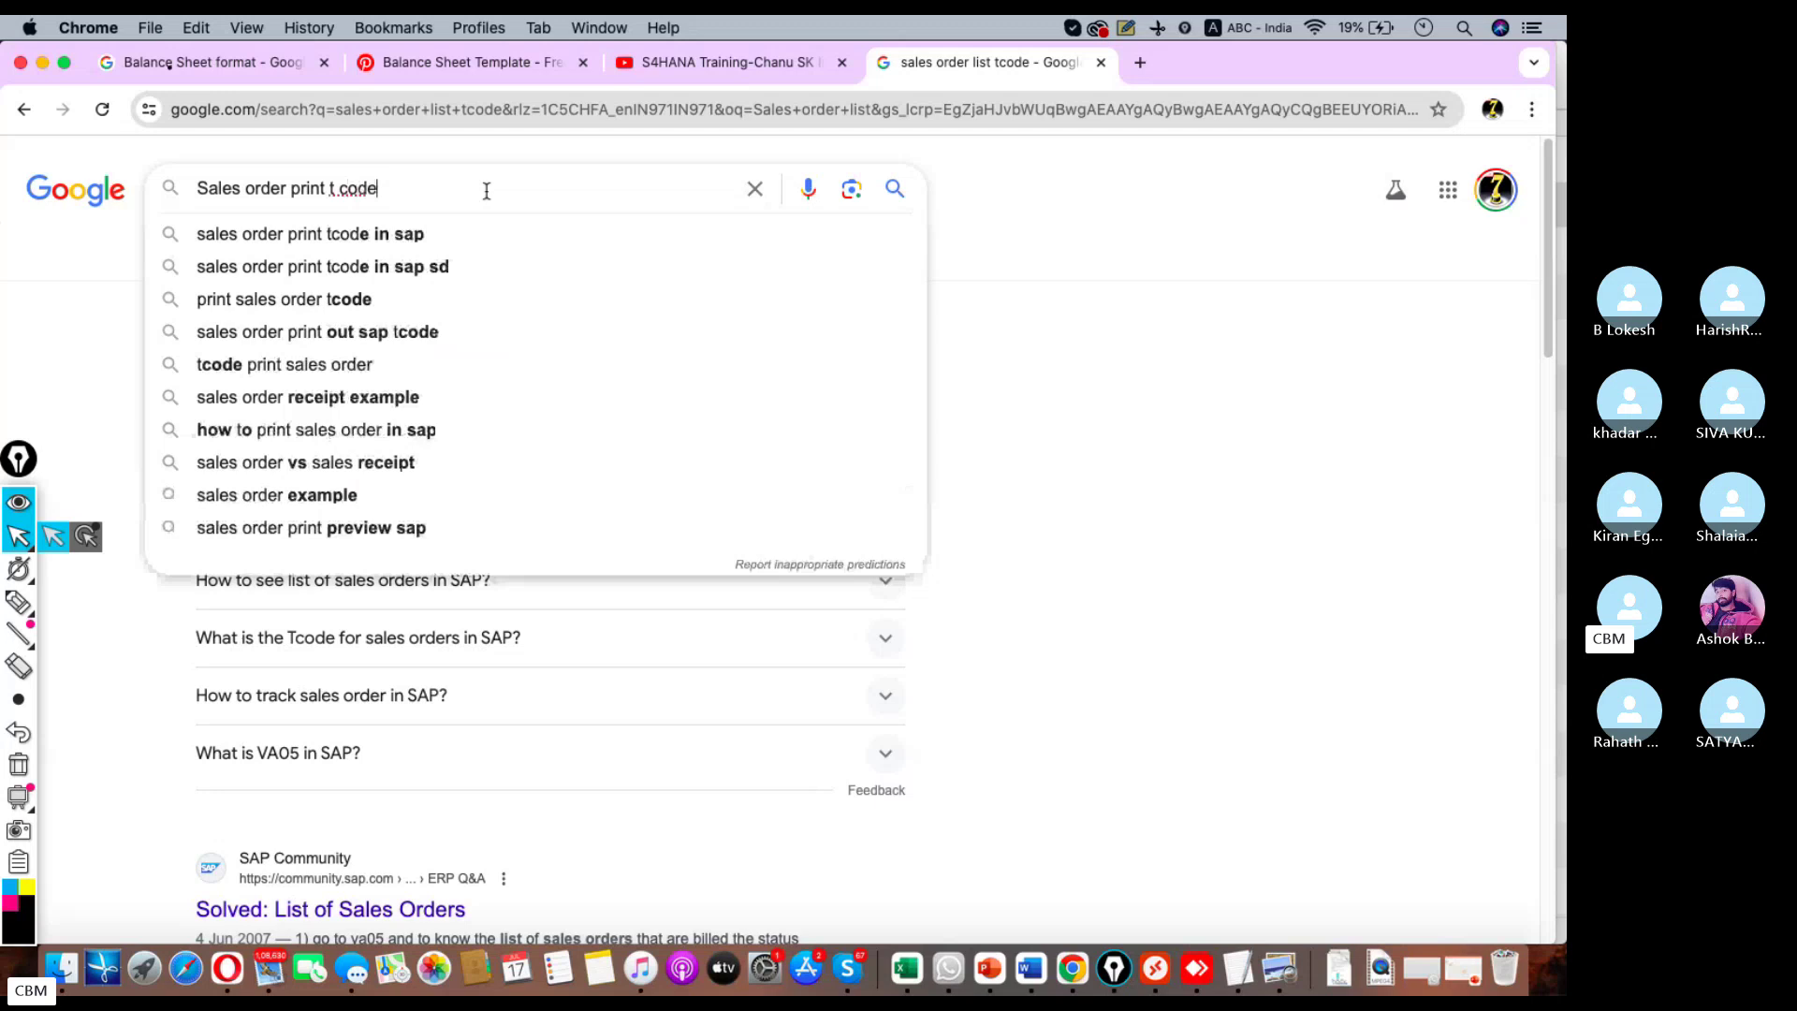
key(Return)
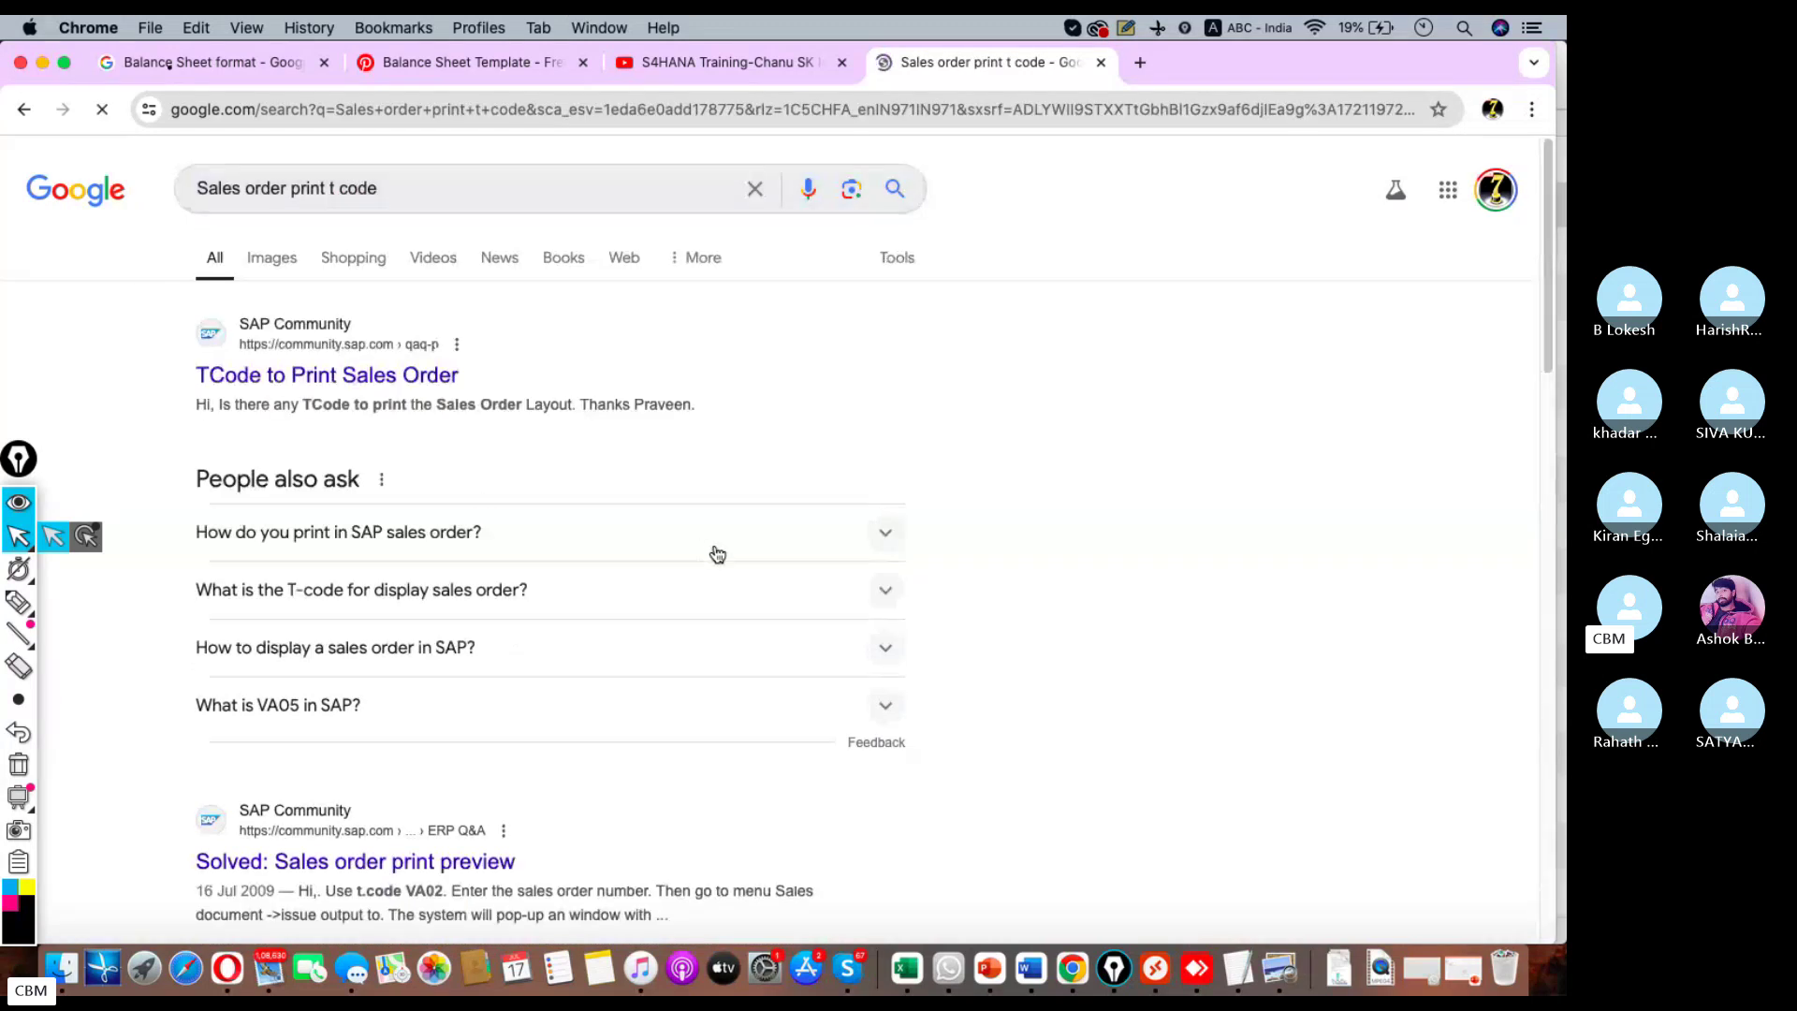
Review the sales order printing results and highlight the menu instructions under "Solved: Sales order print preview".
scroll(716, 543, down, 3)
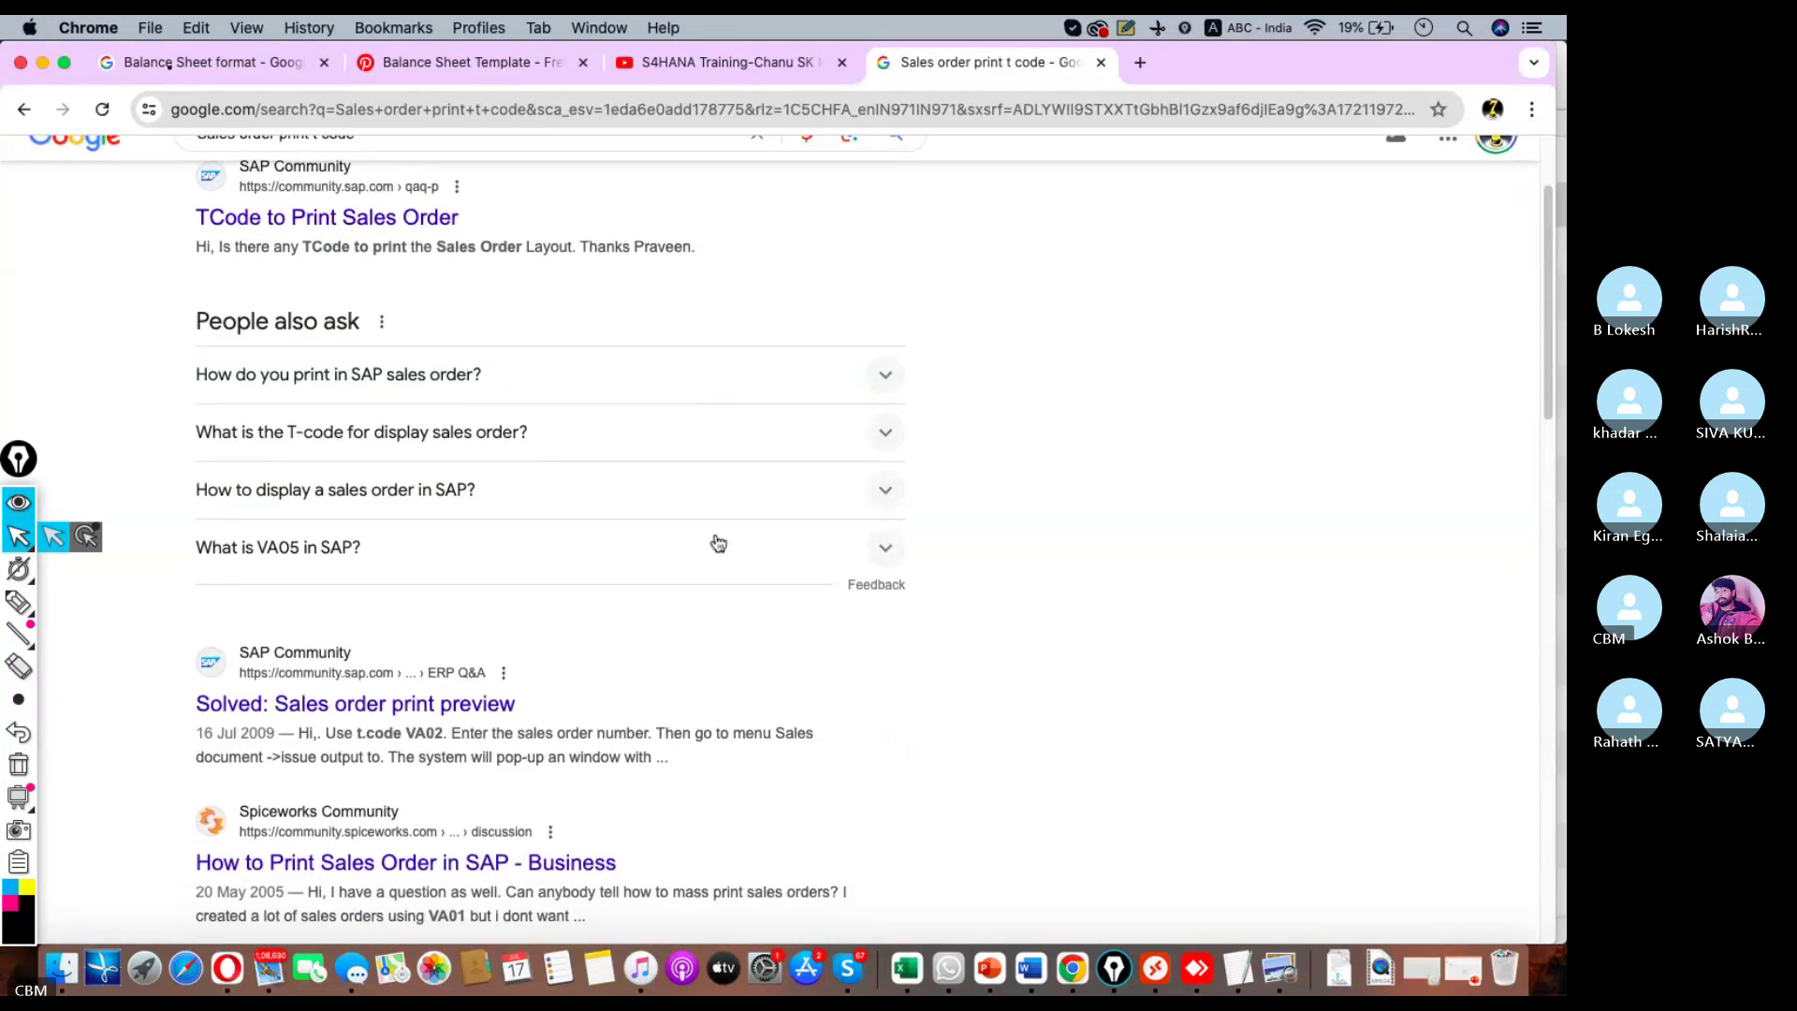
scroll(718, 543, down, 1)
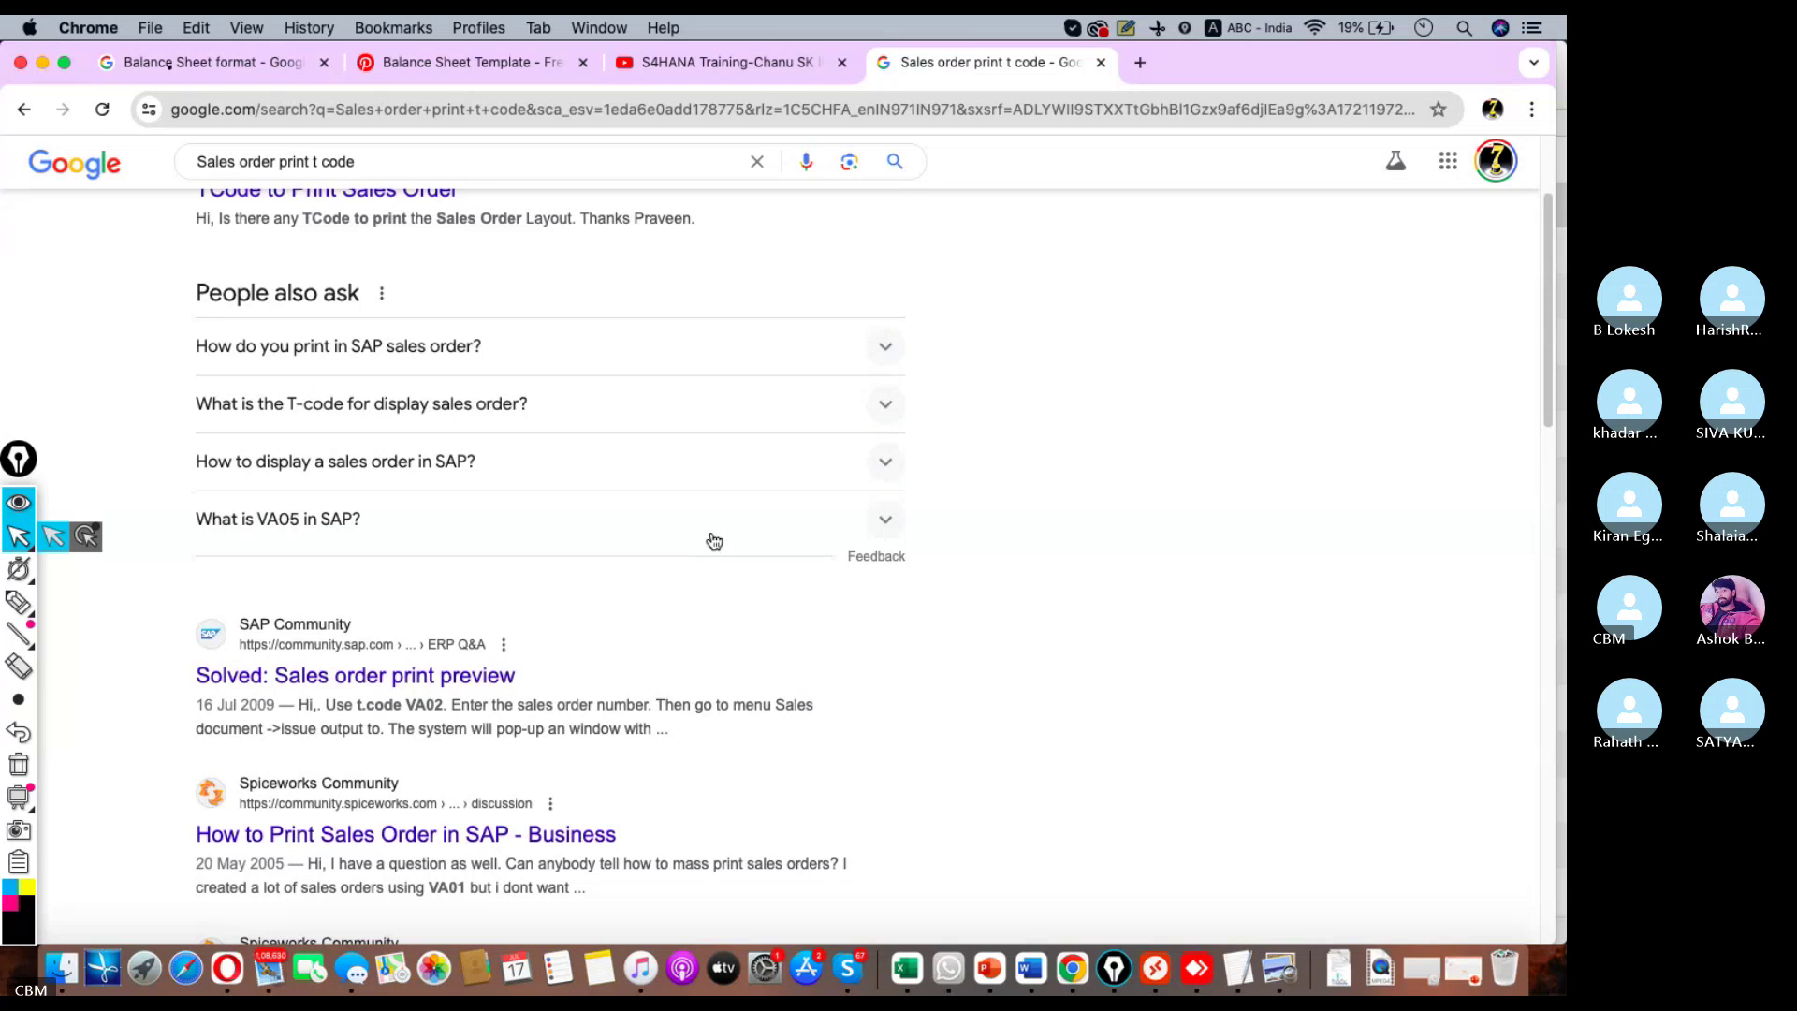
scroll(710, 539, down, 5)
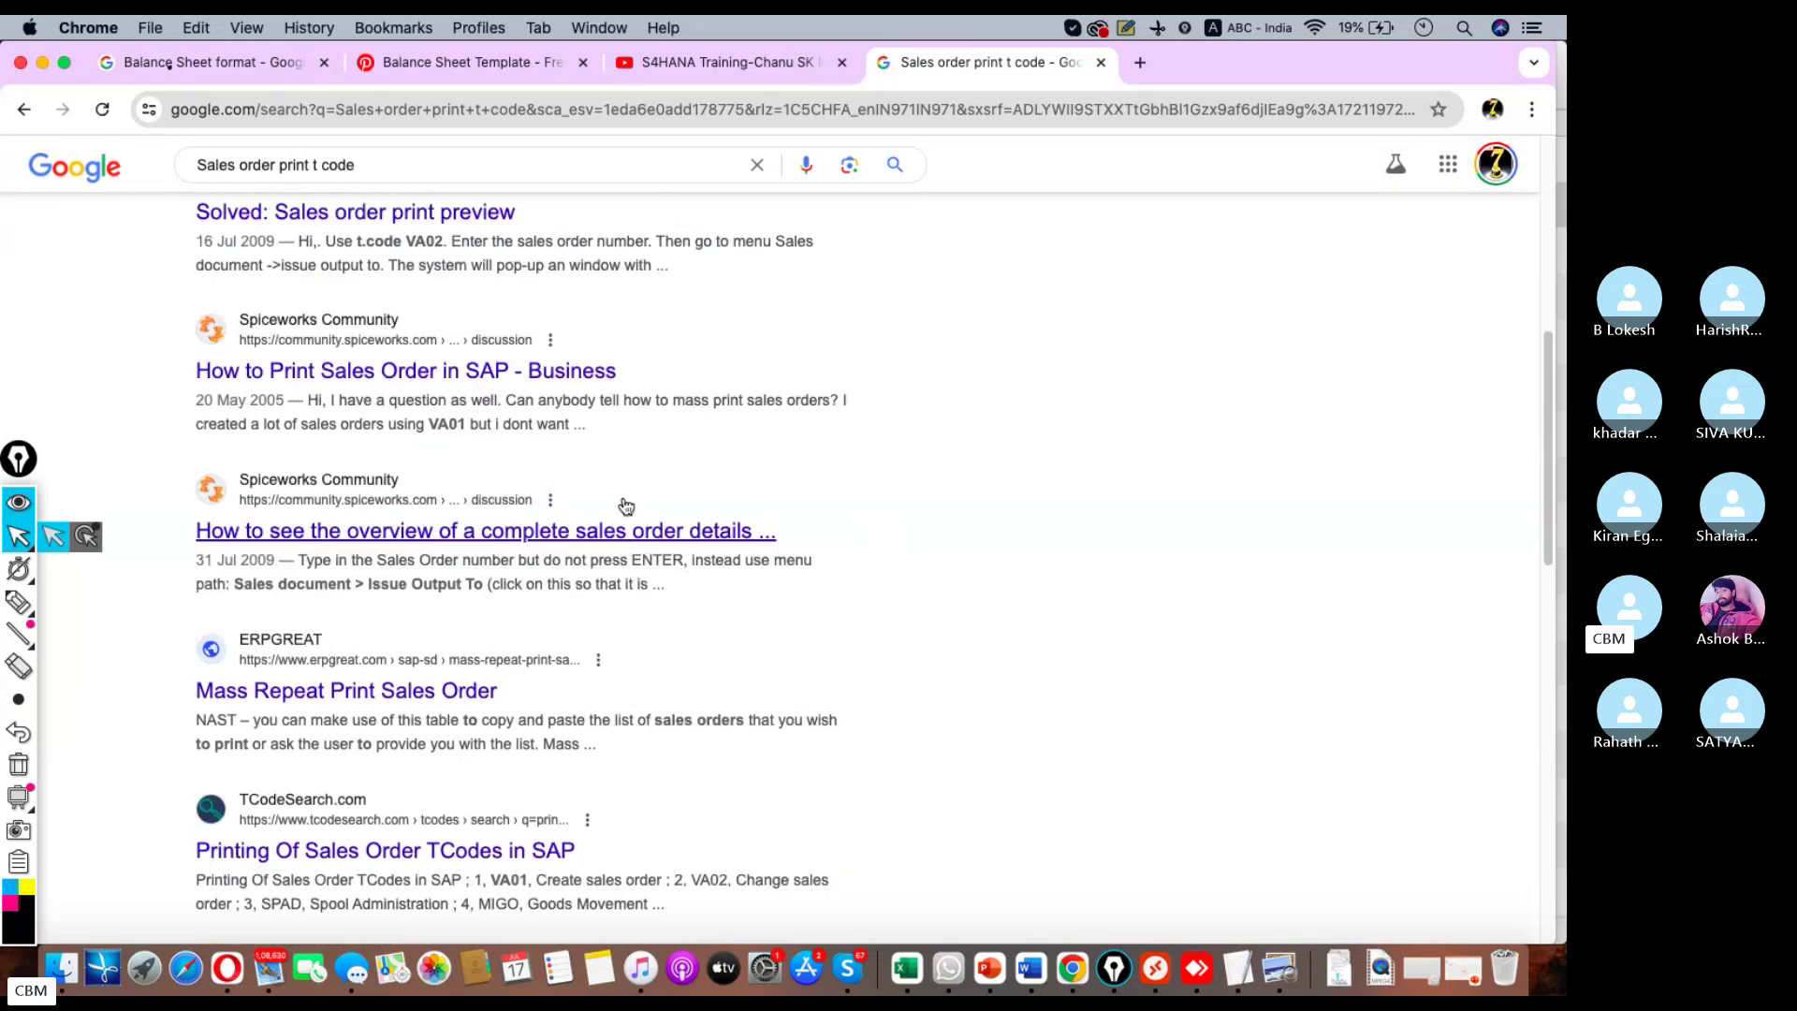
scroll(687, 421, up, 1)
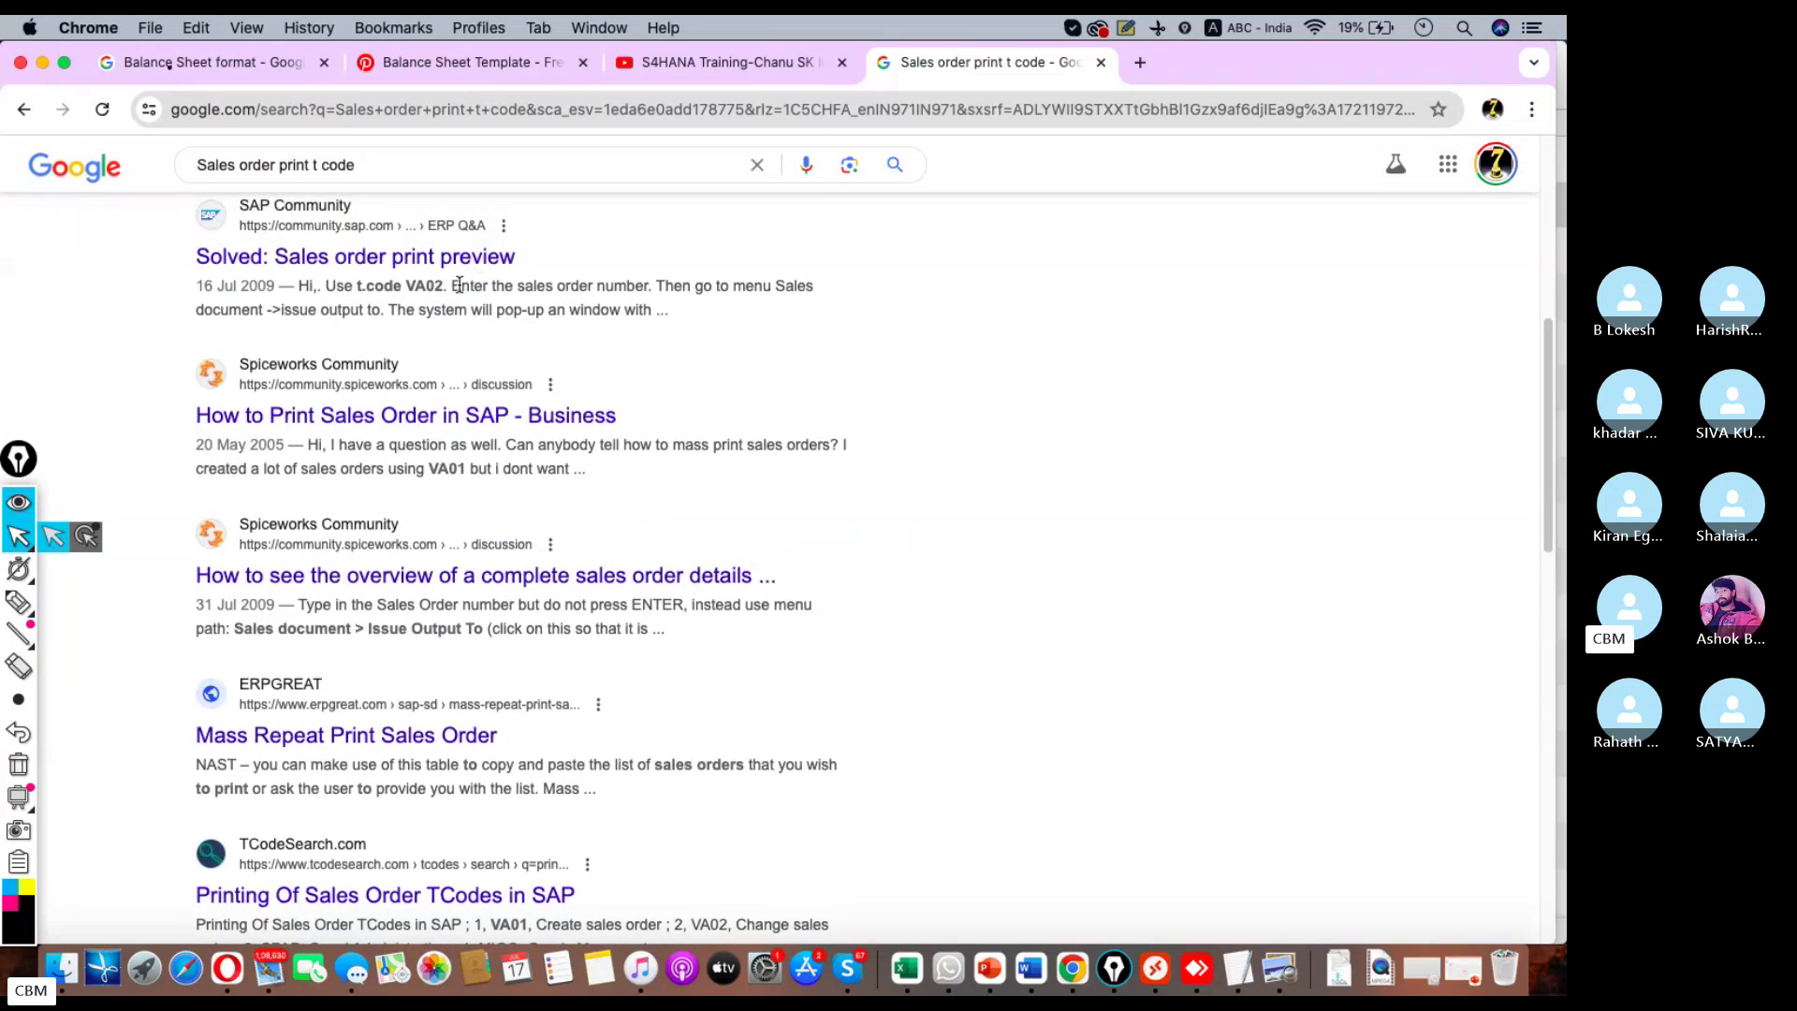
drag(459, 285, 381, 312)
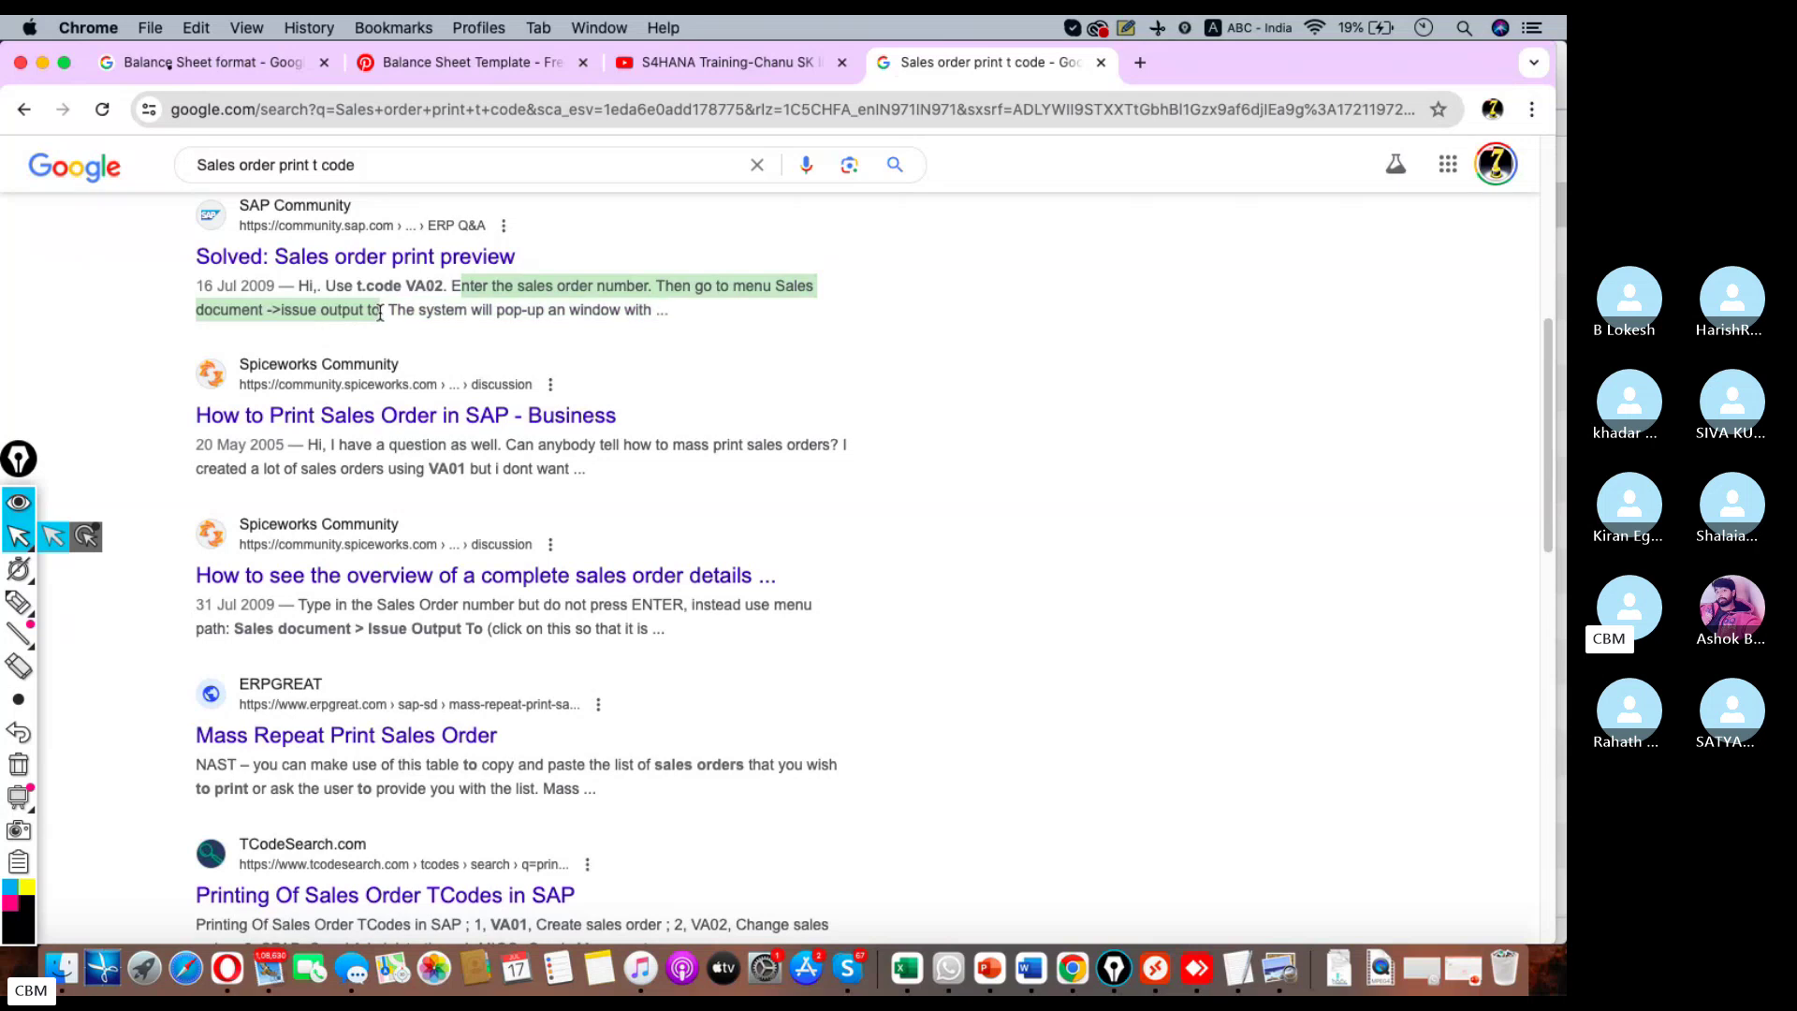
Switch to the SAP session, exit the sales order list to SAP Easy Access and open VA02 - Change.
click(1145, 947)
click(476, 104)
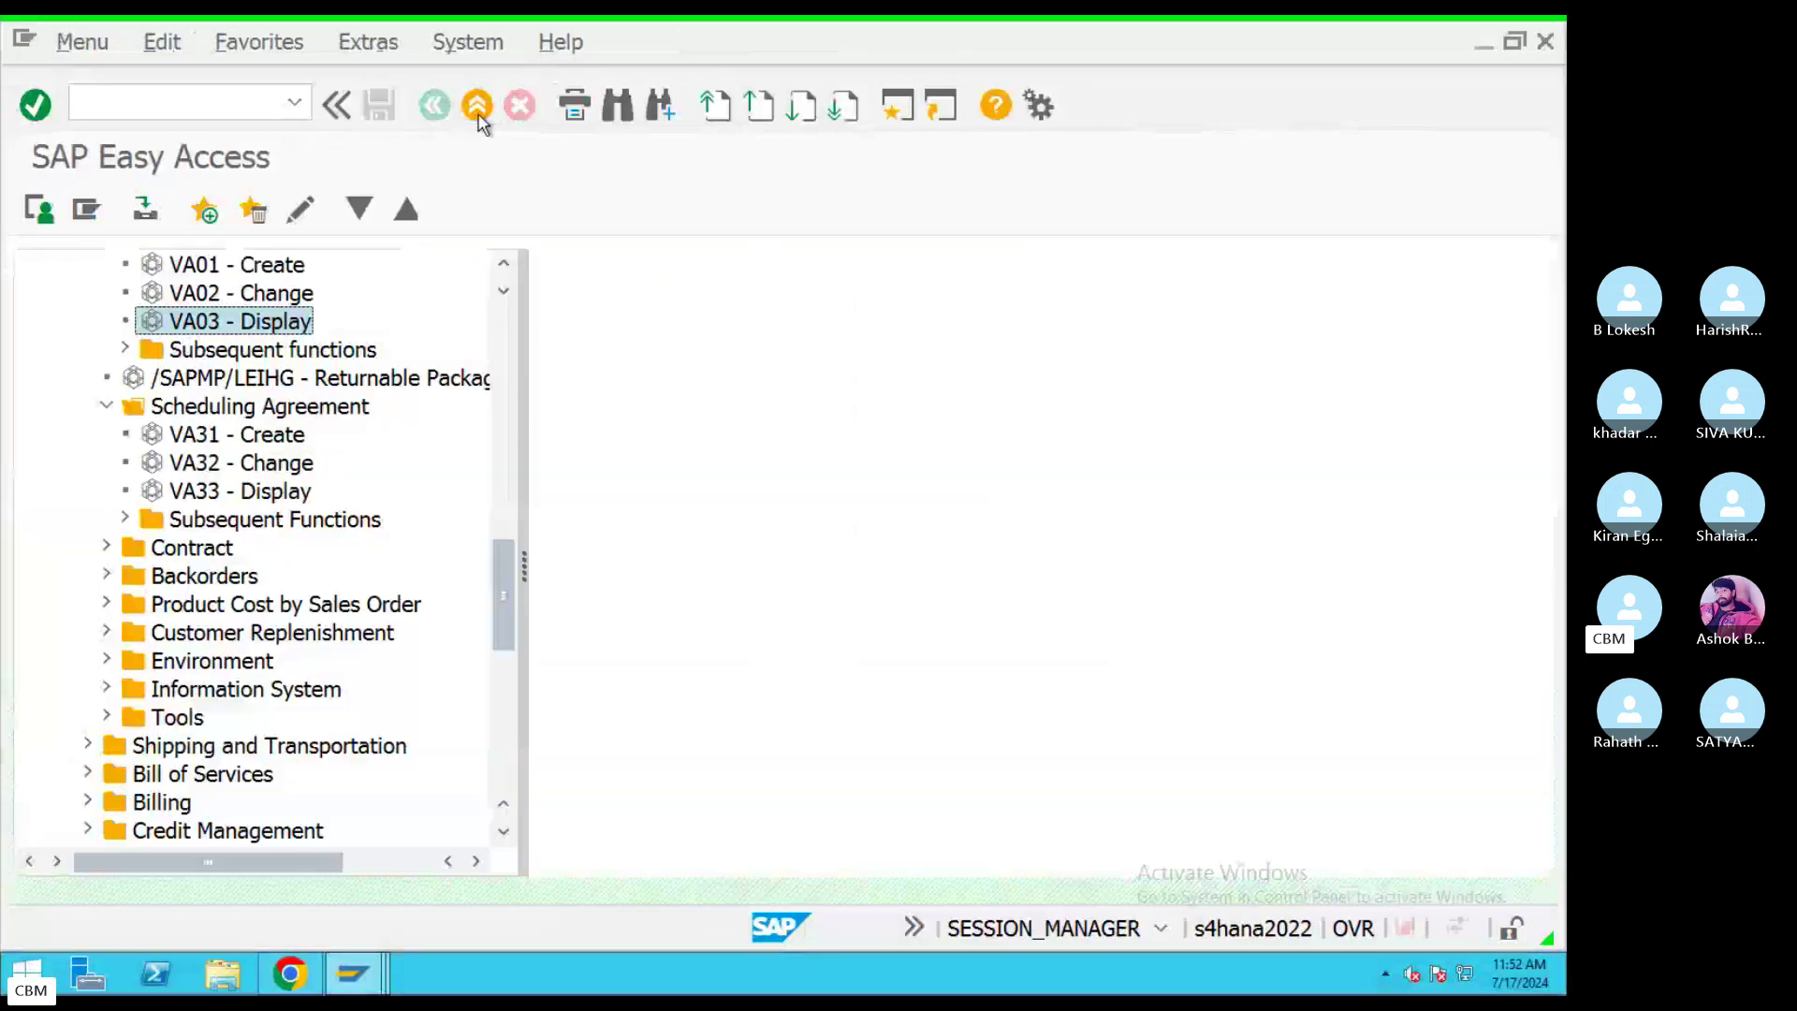
double_click(234, 293)
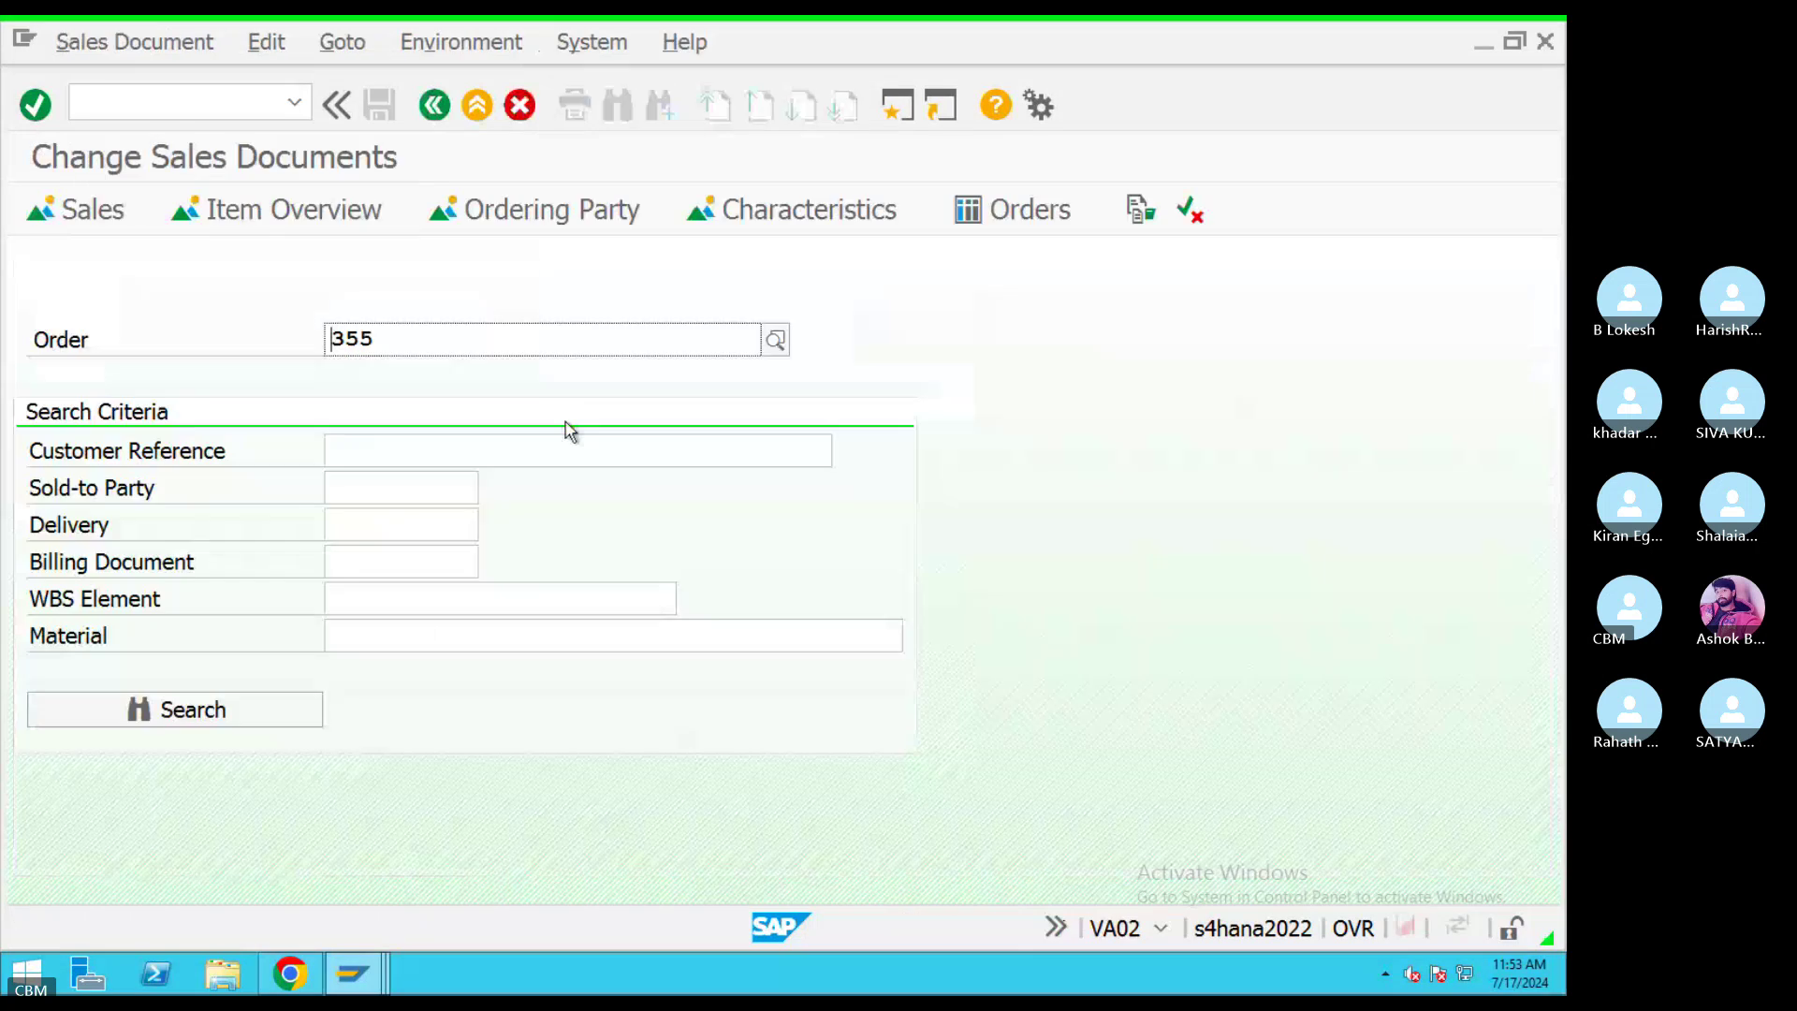
Open the sales order for change, start an outbound delivery from it and exit unsaved to SAP Easy Access.
key(Return)
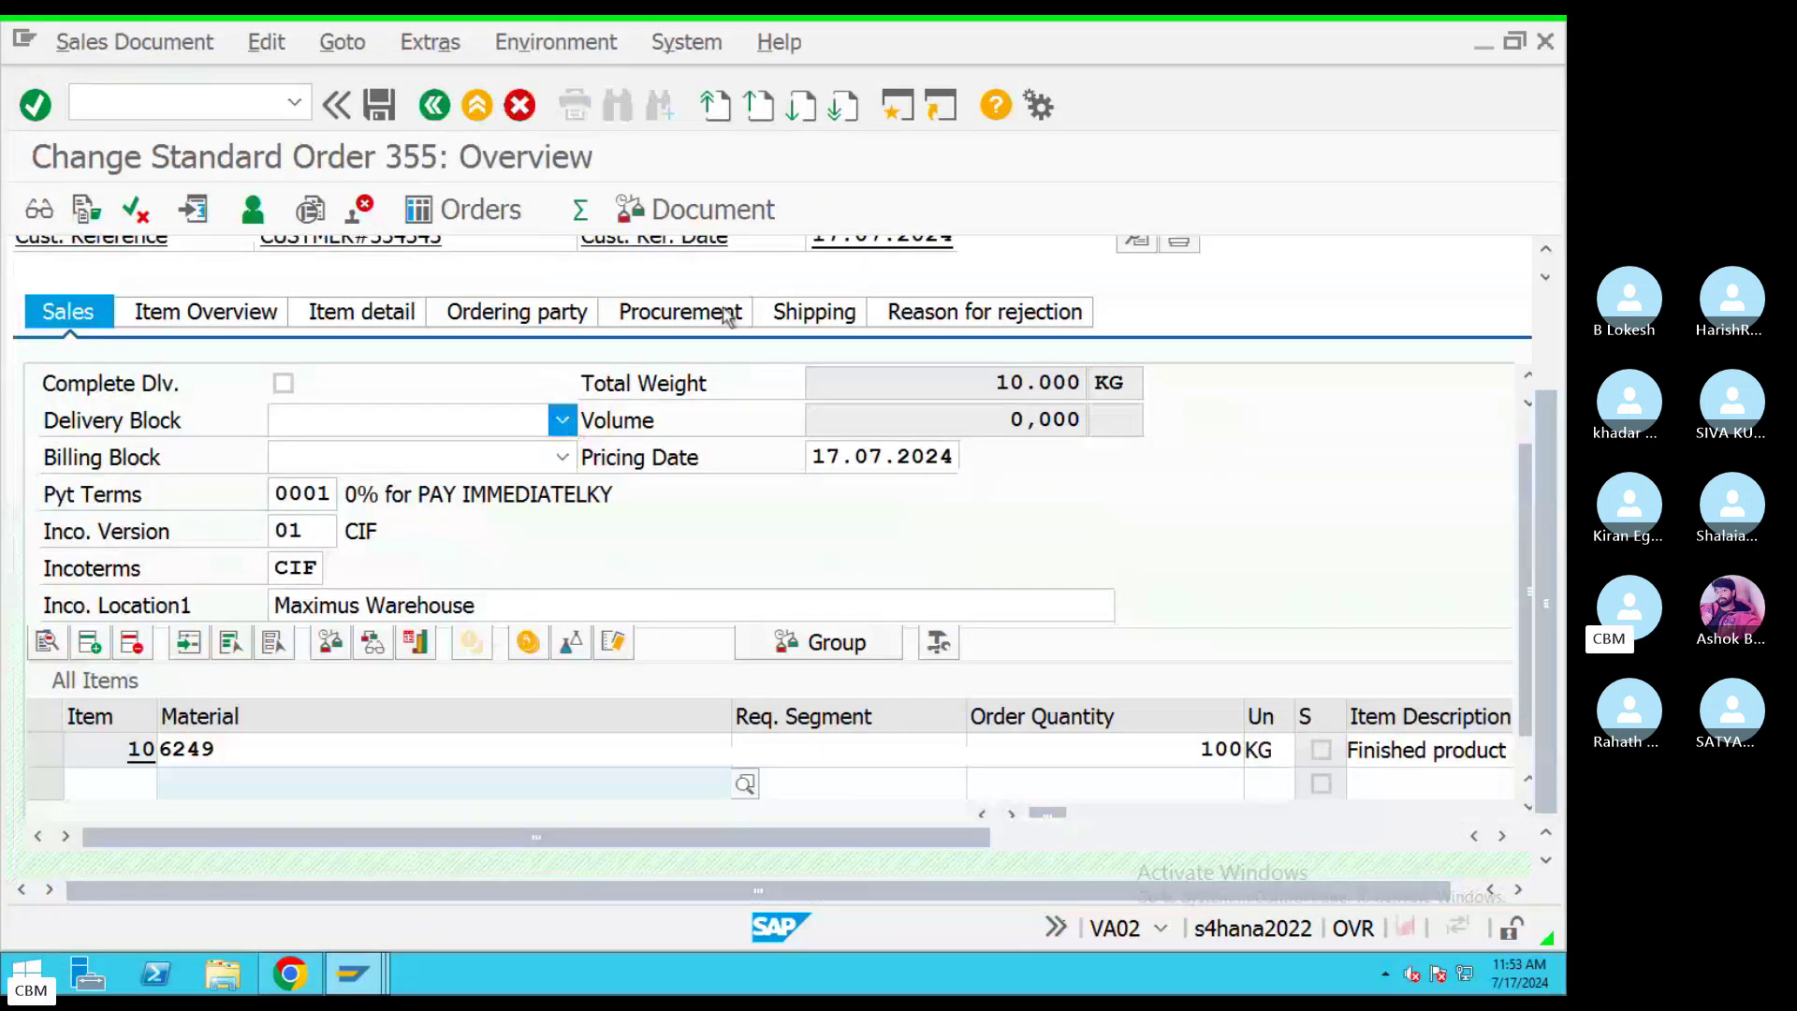
click(117, 52)
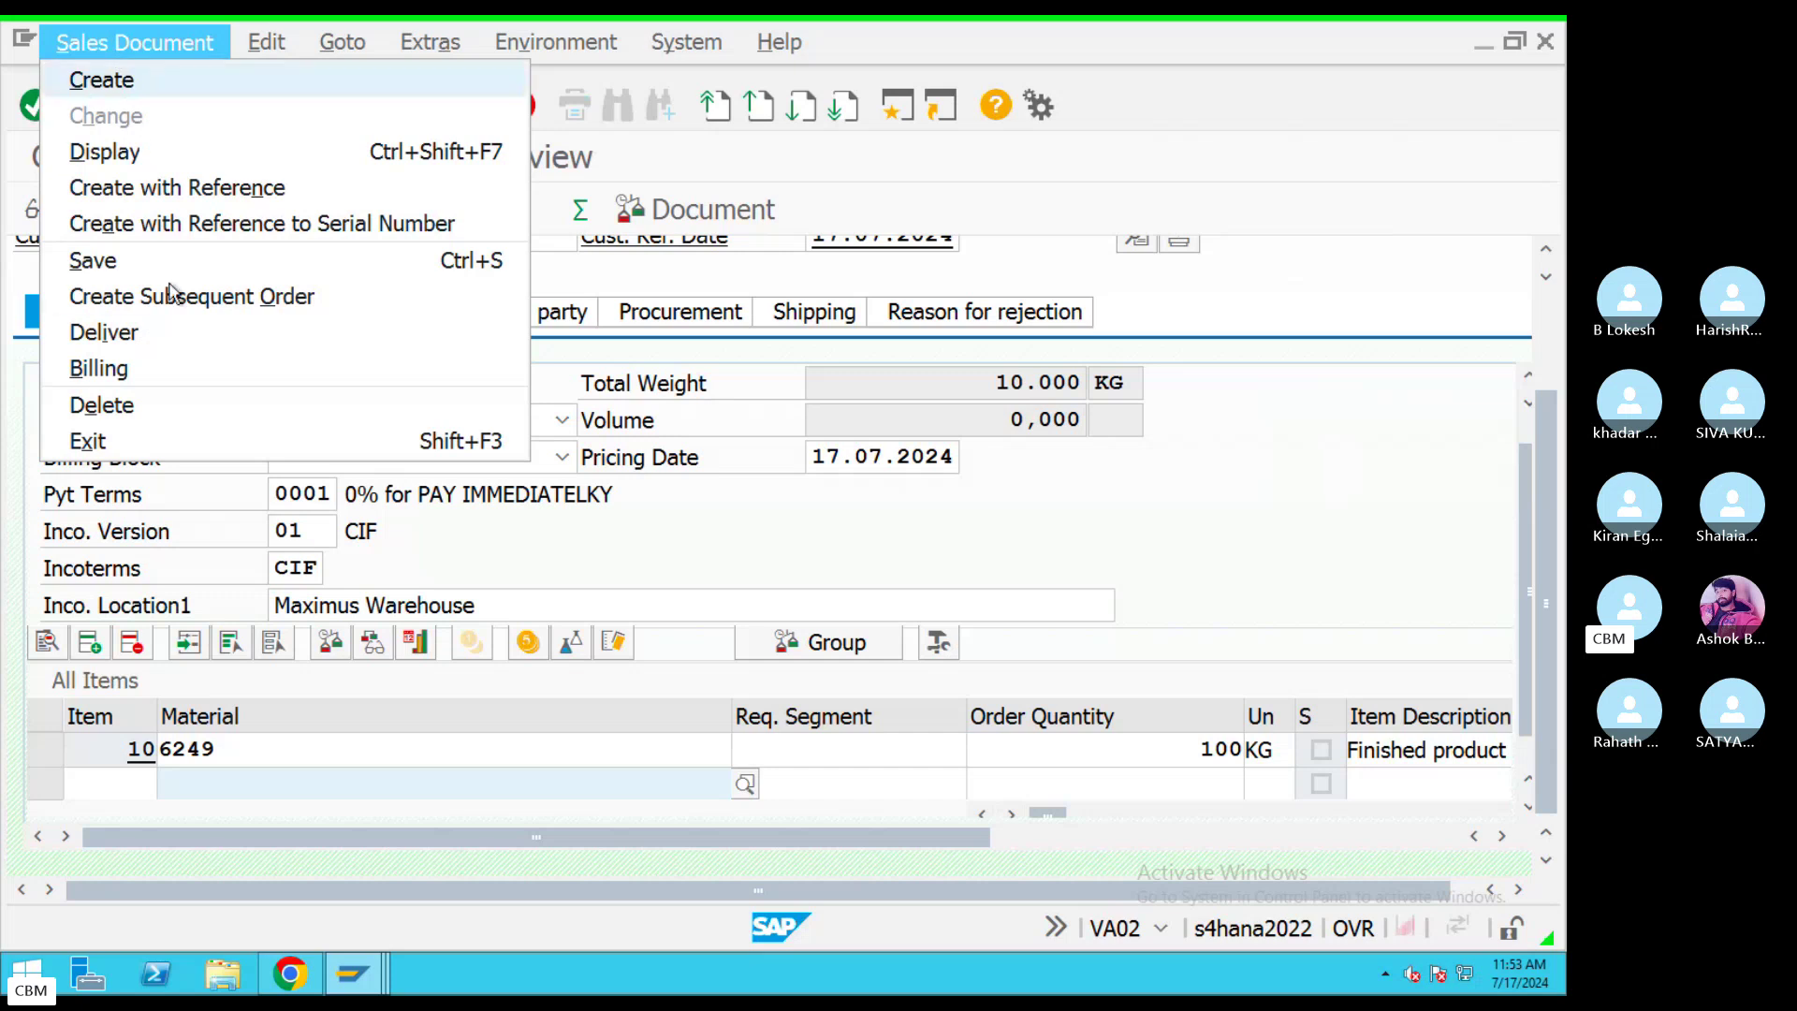
click(186, 337)
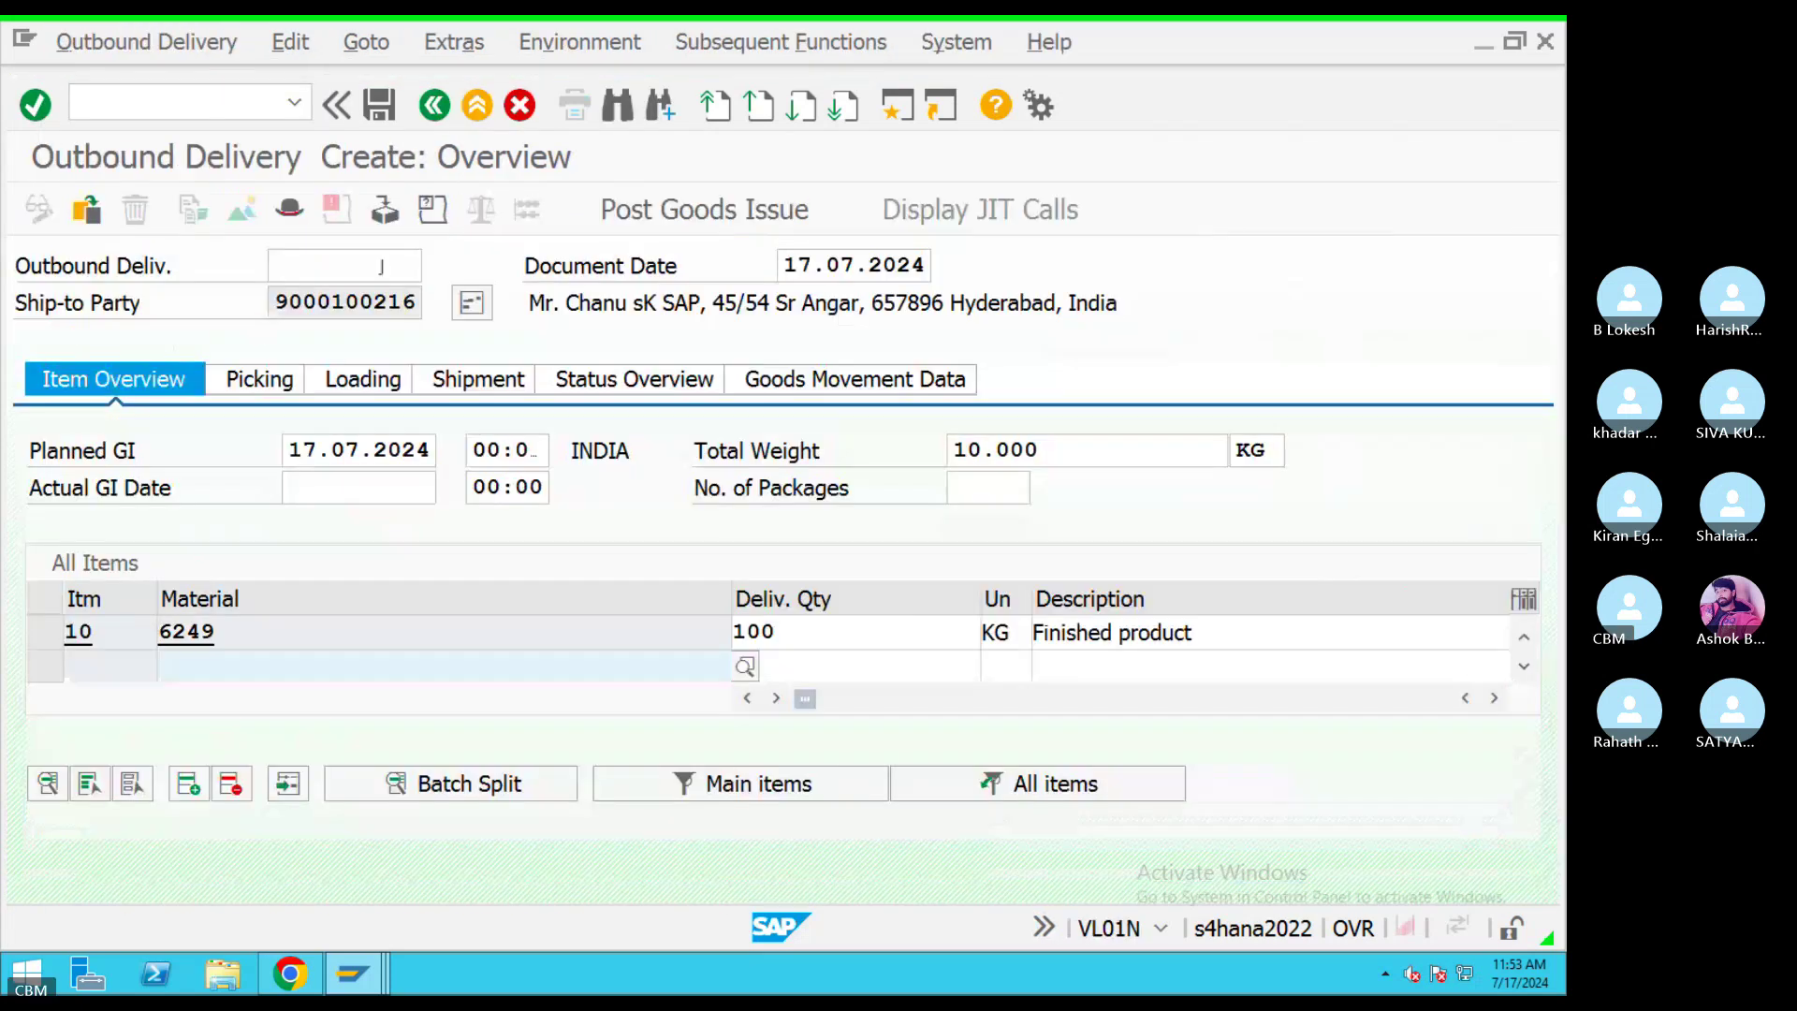
click(423, 111)
click(700, 615)
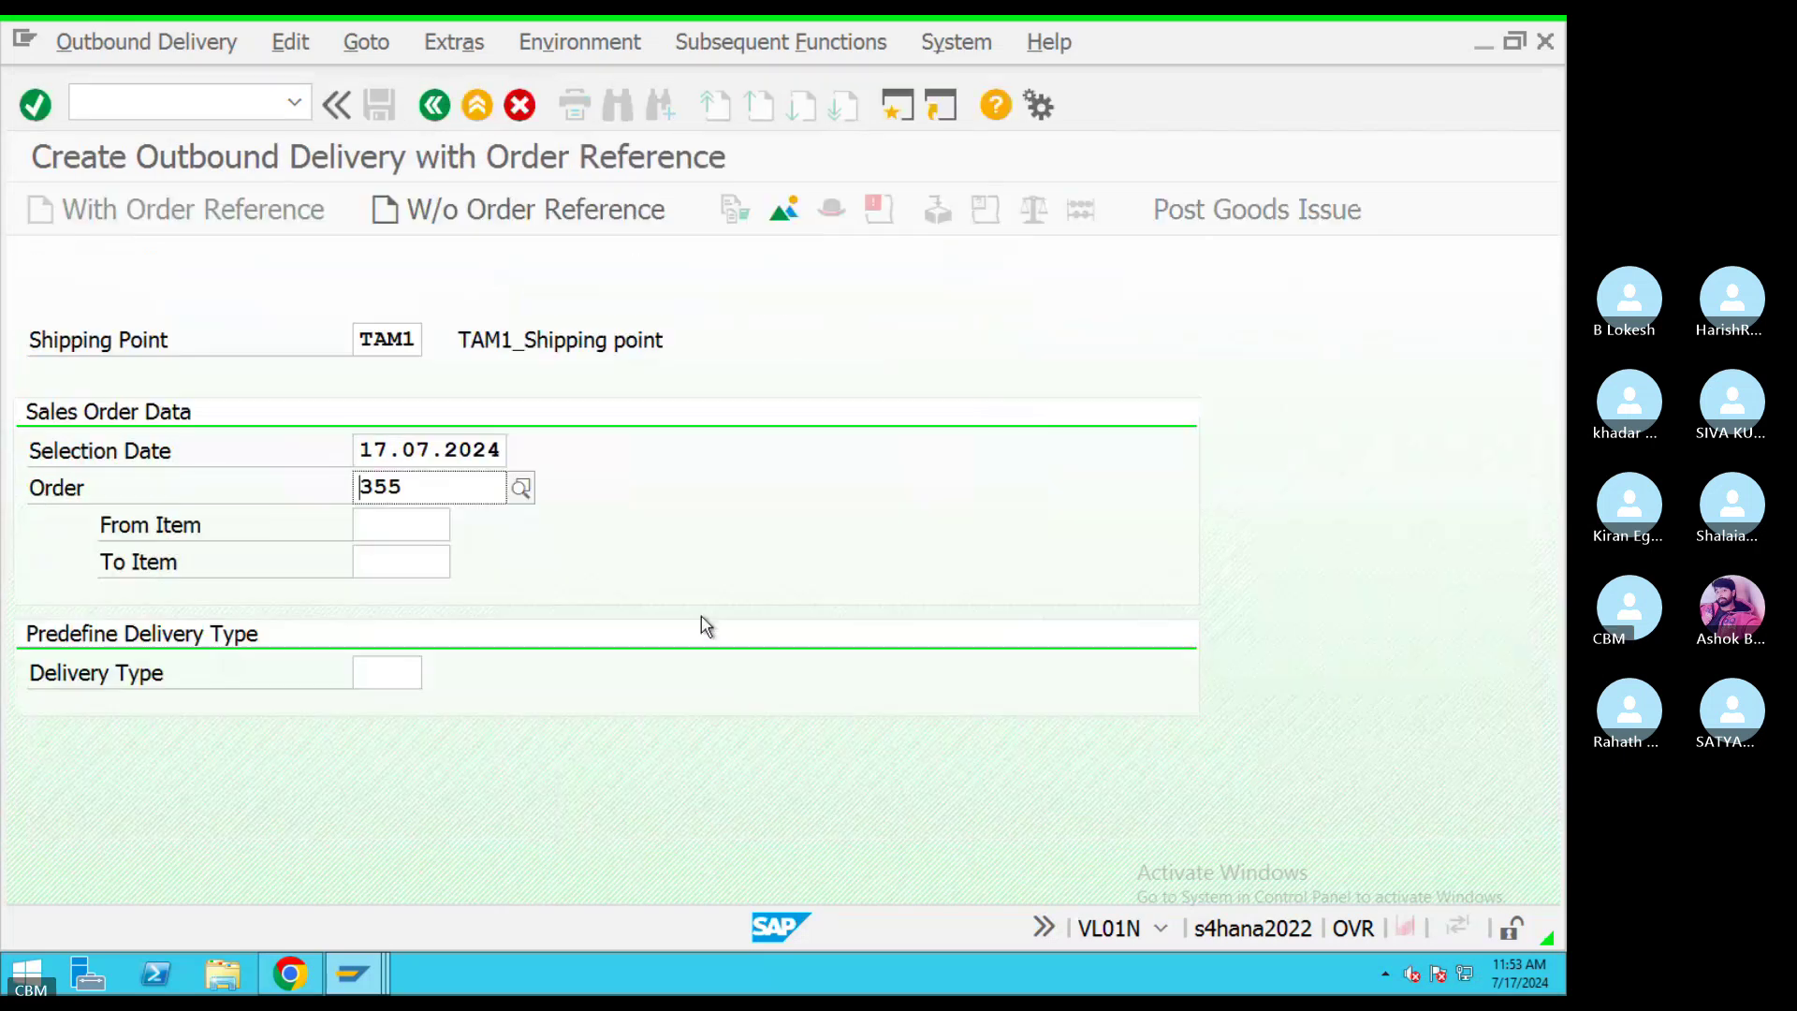
click(479, 107)
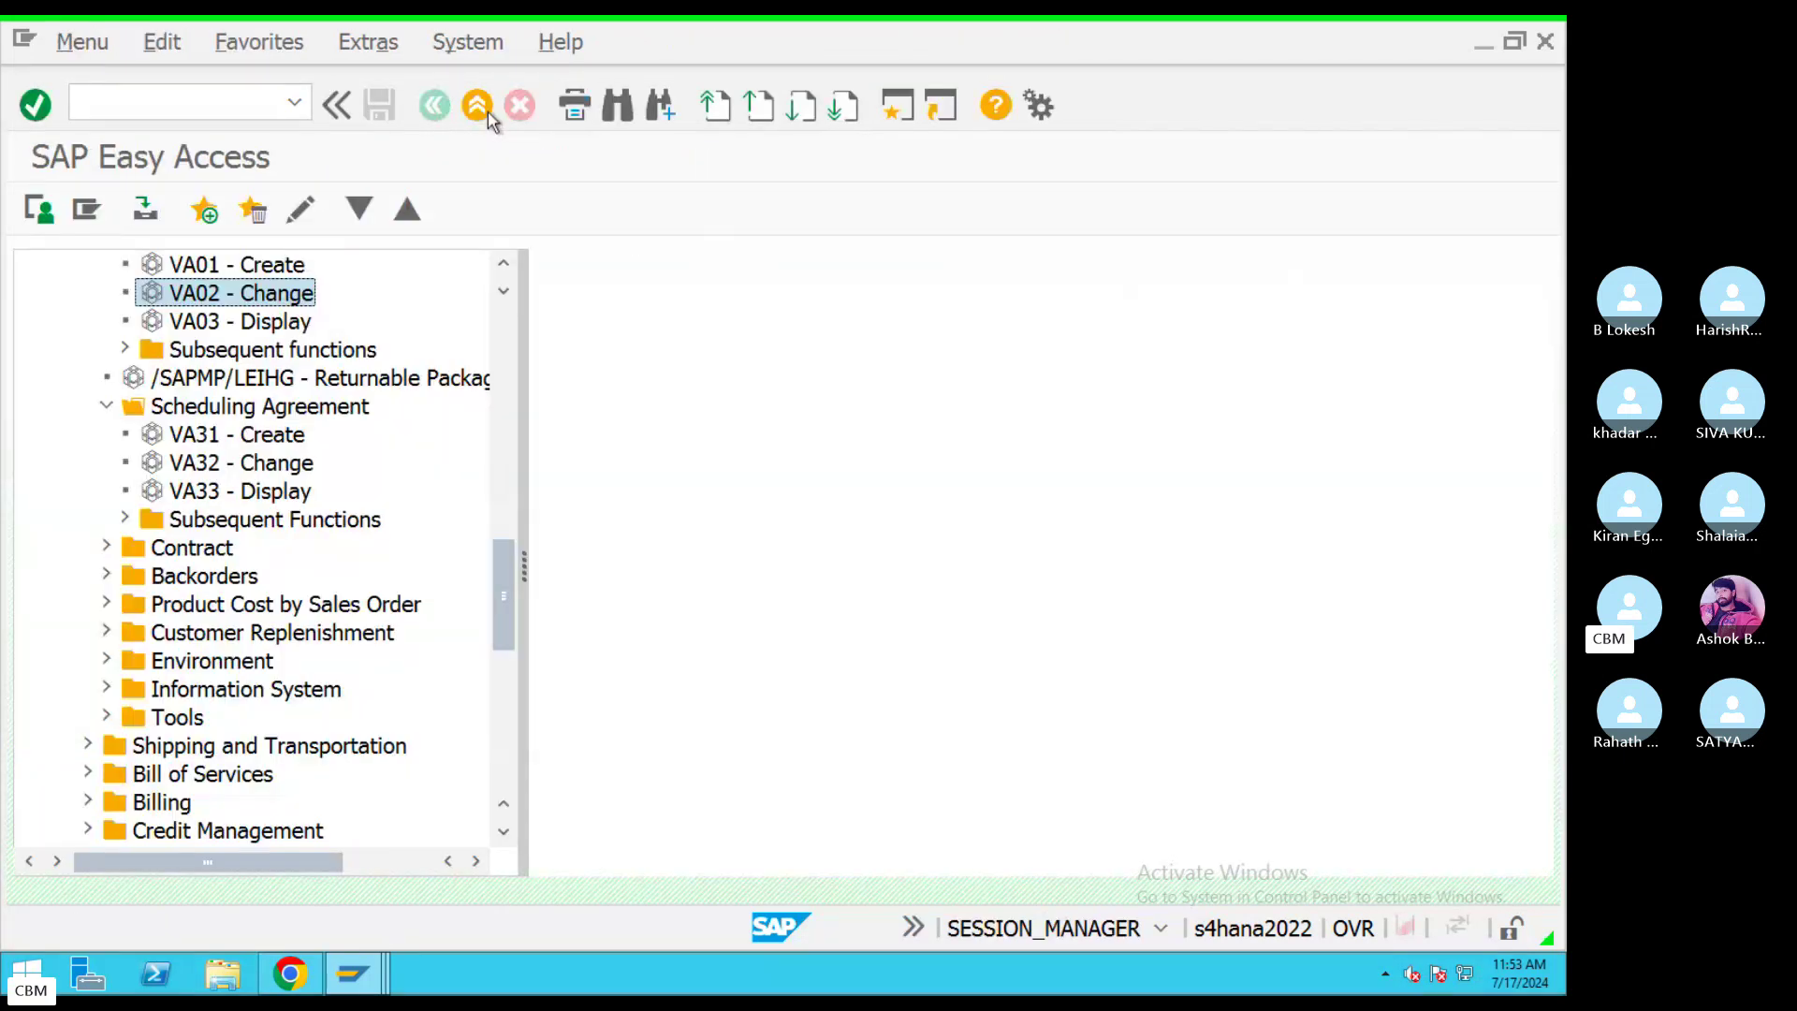
Display the sales order with VA03, start a billing document from it and back out to SAP Easy Access.
drag(503, 569, 504, 526)
click(213, 465)
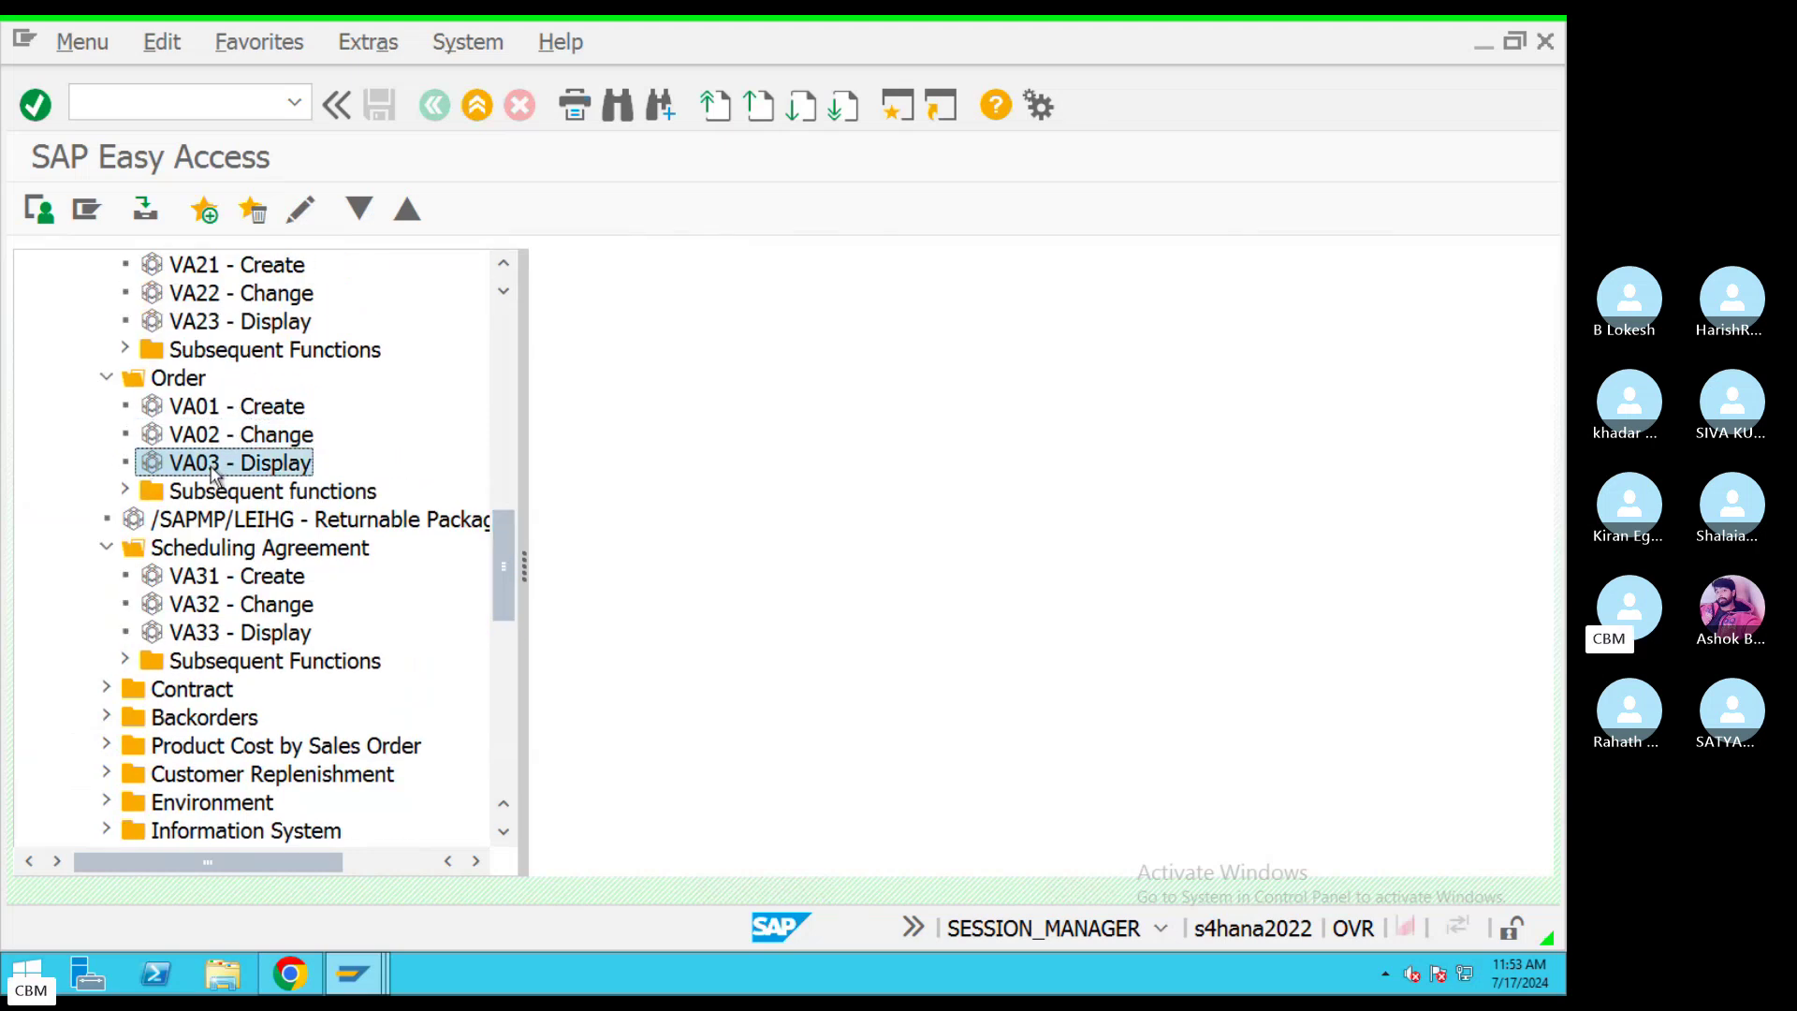
double_click(214, 465)
key(Return)
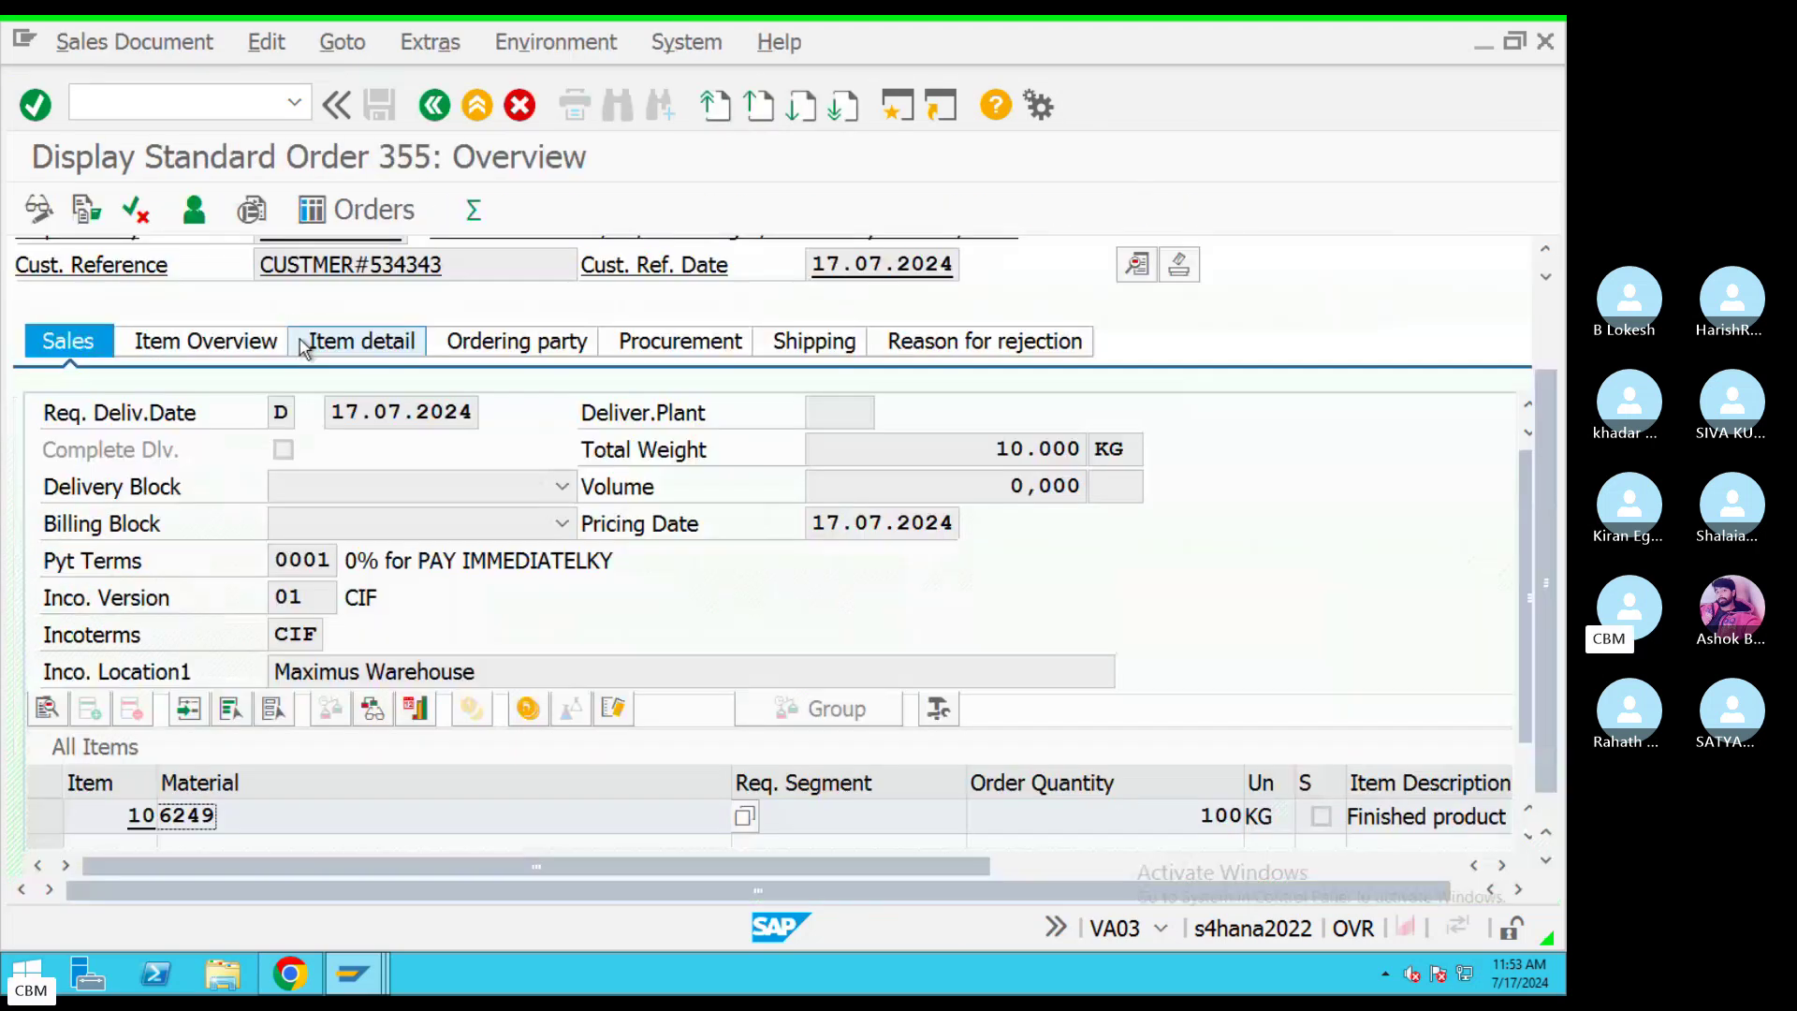
click(62, 47)
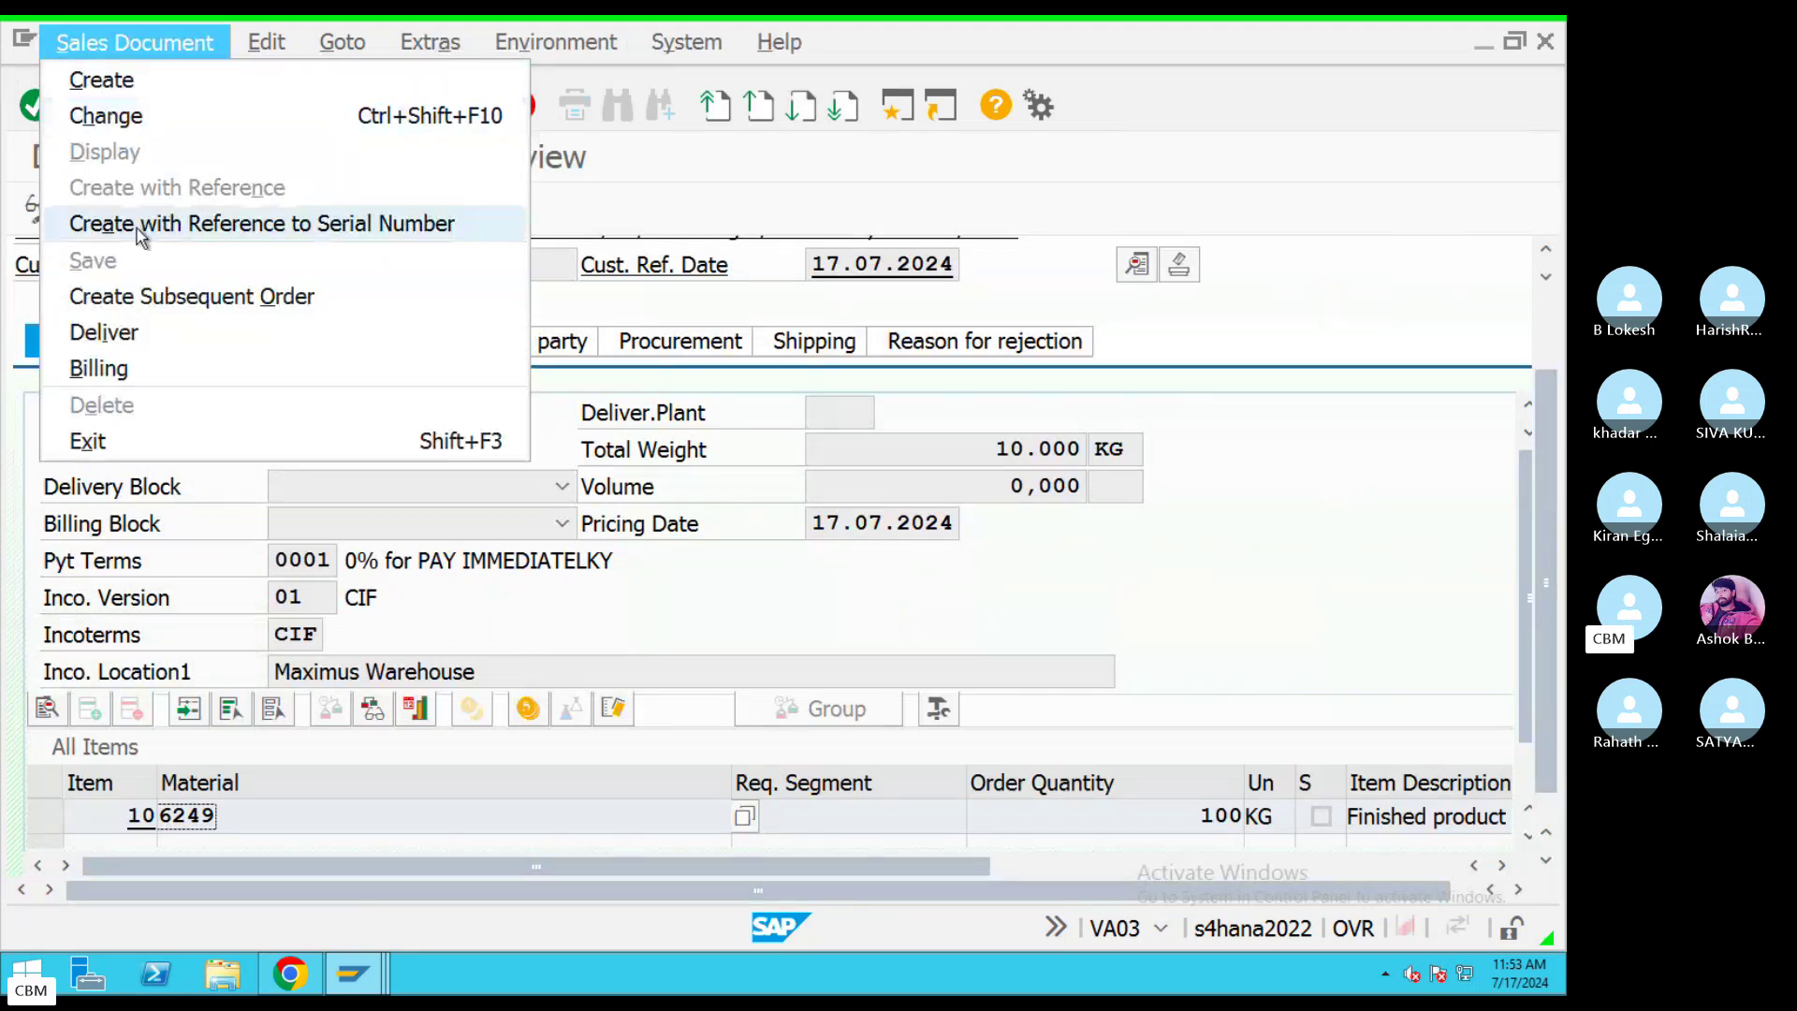
click(101, 369)
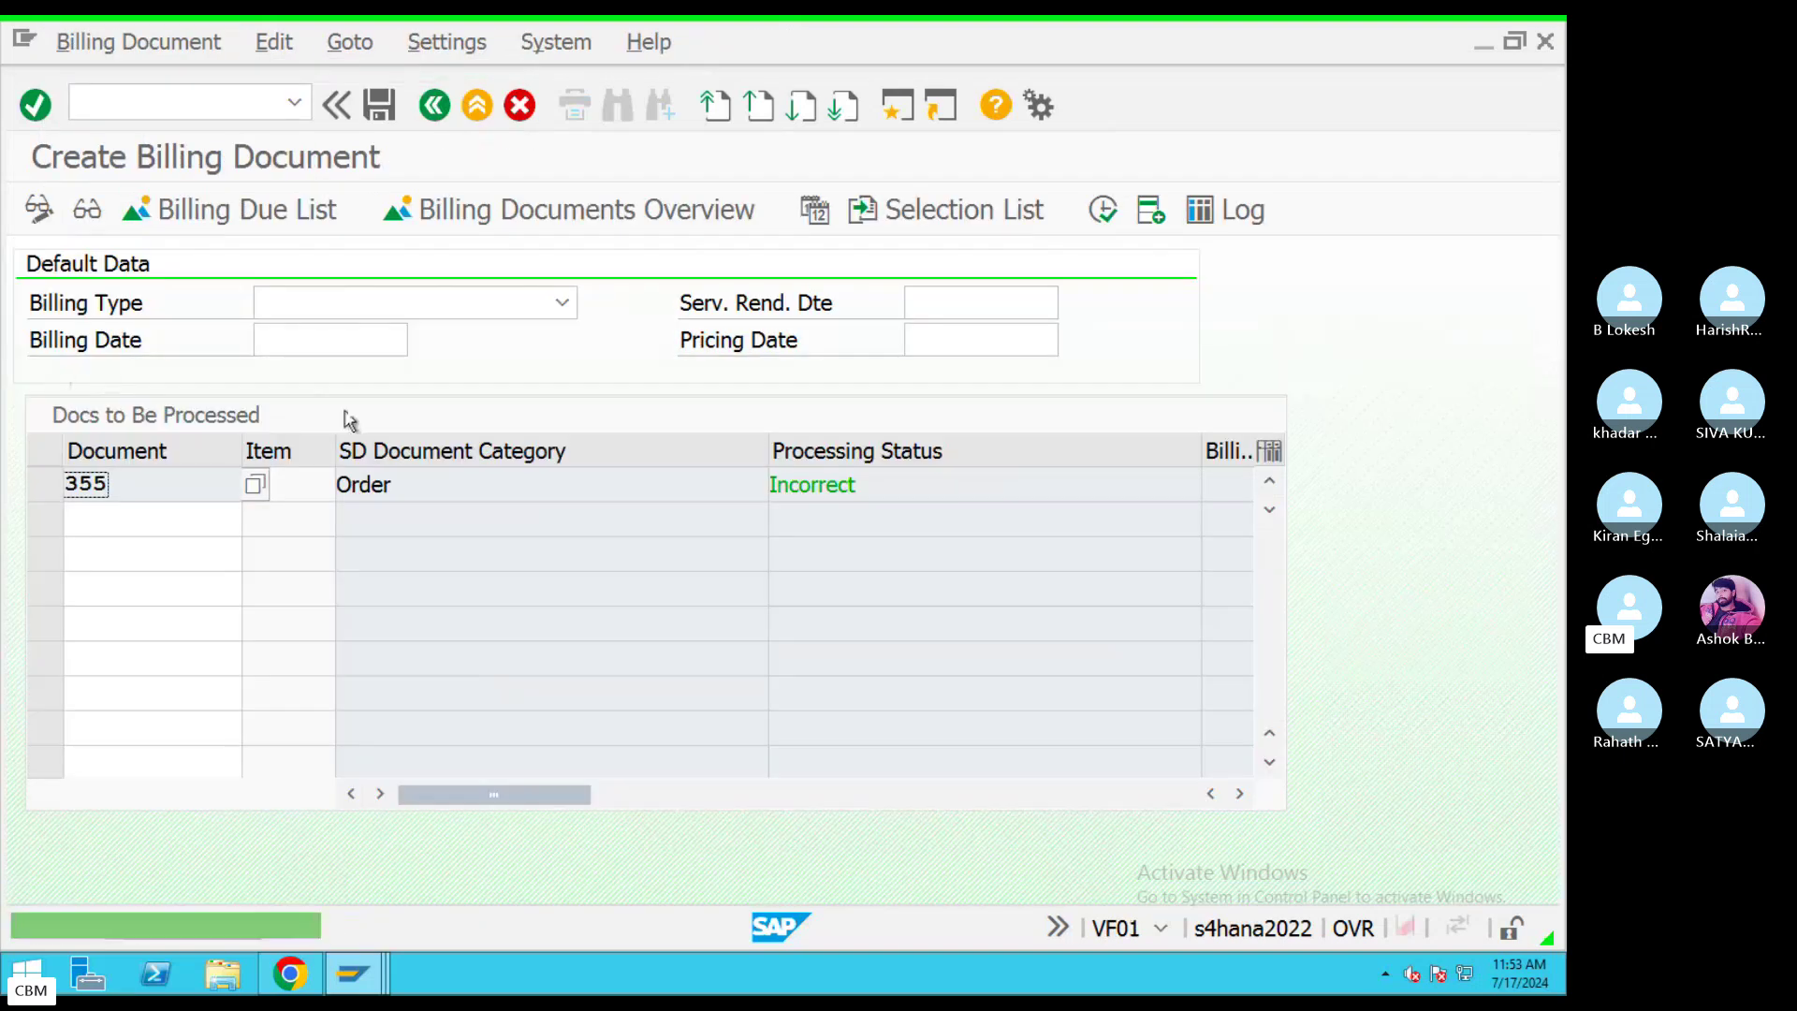
click(434, 105)
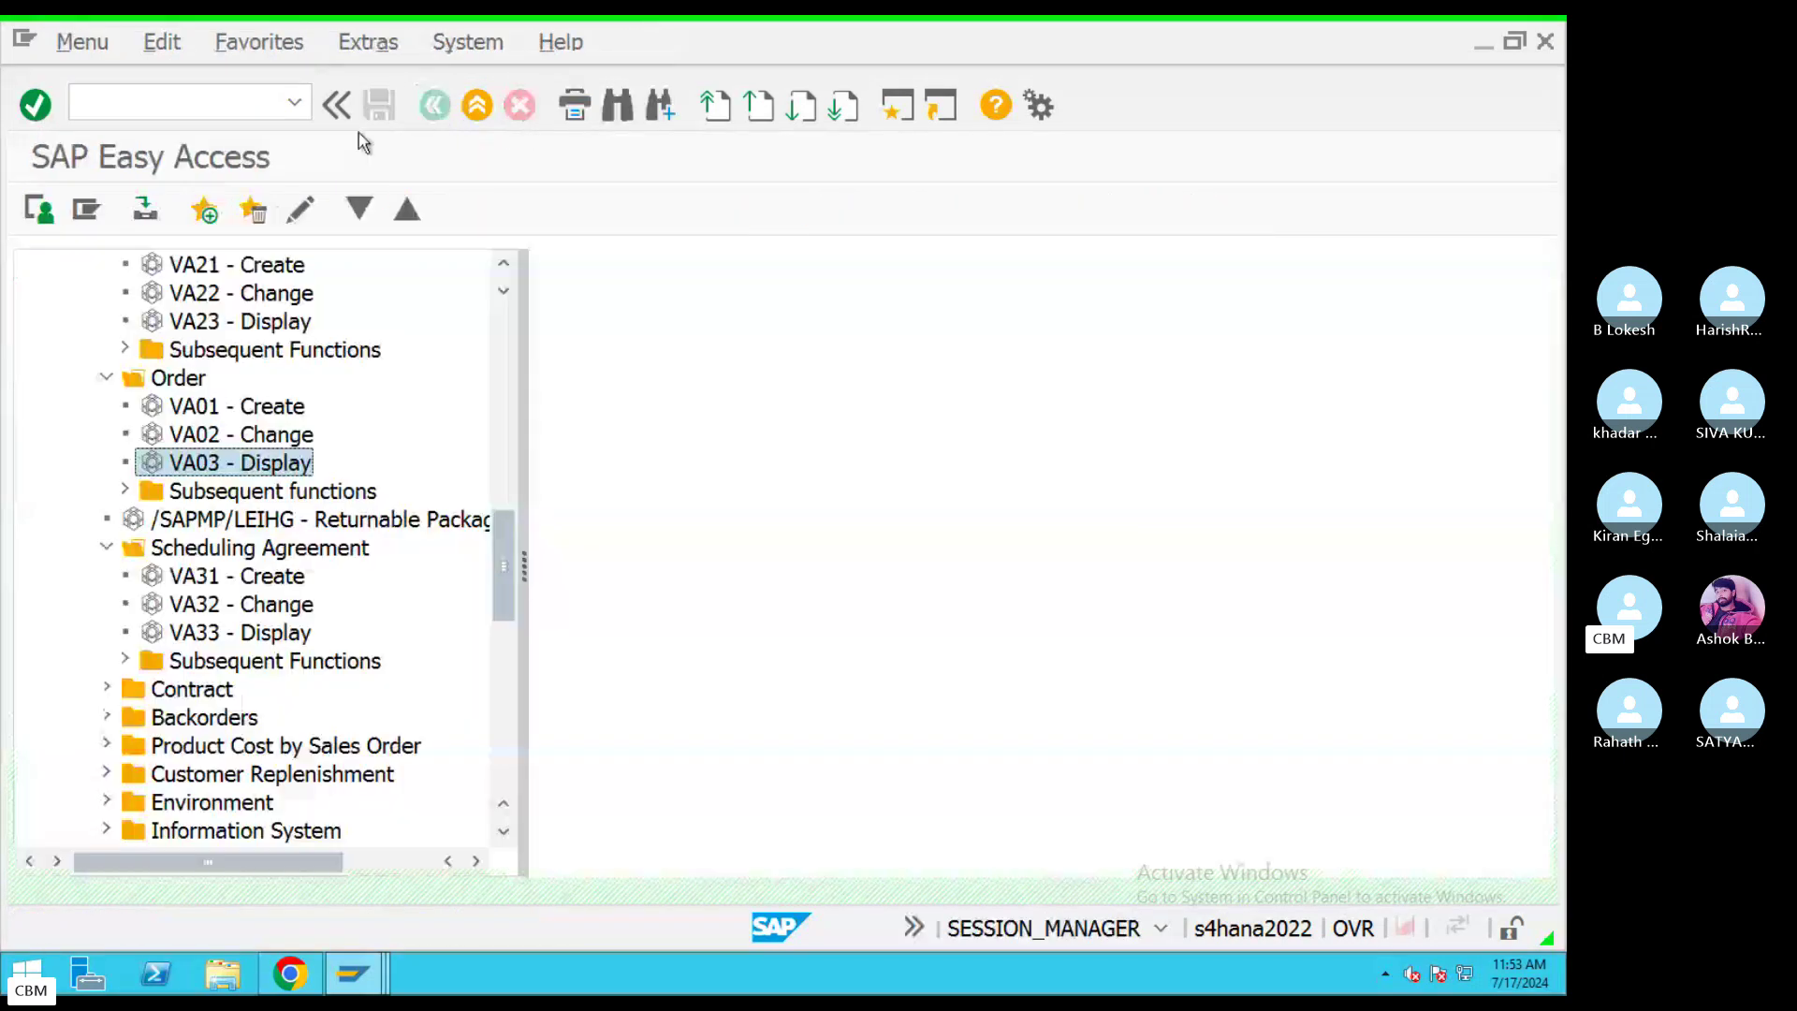
Run VA02, open the sales order and examine the item's status in its document flow.
click(210, 95)
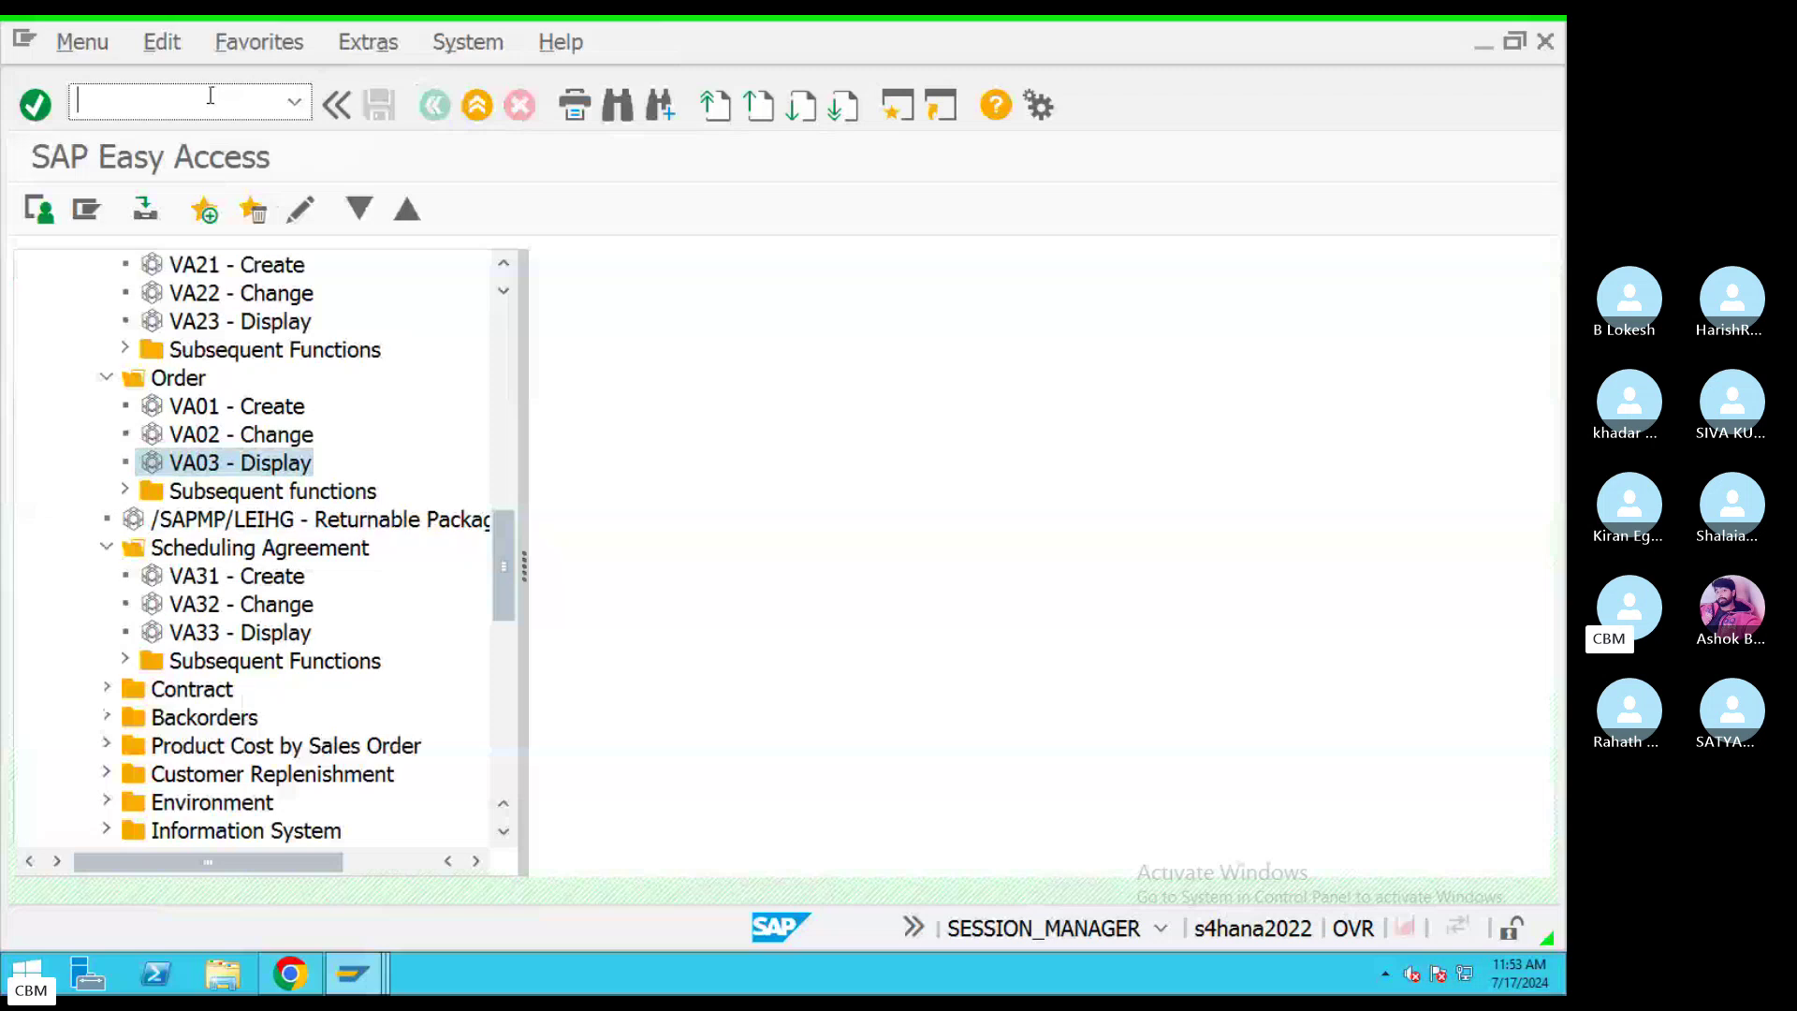
text(VA02)
key(Return)
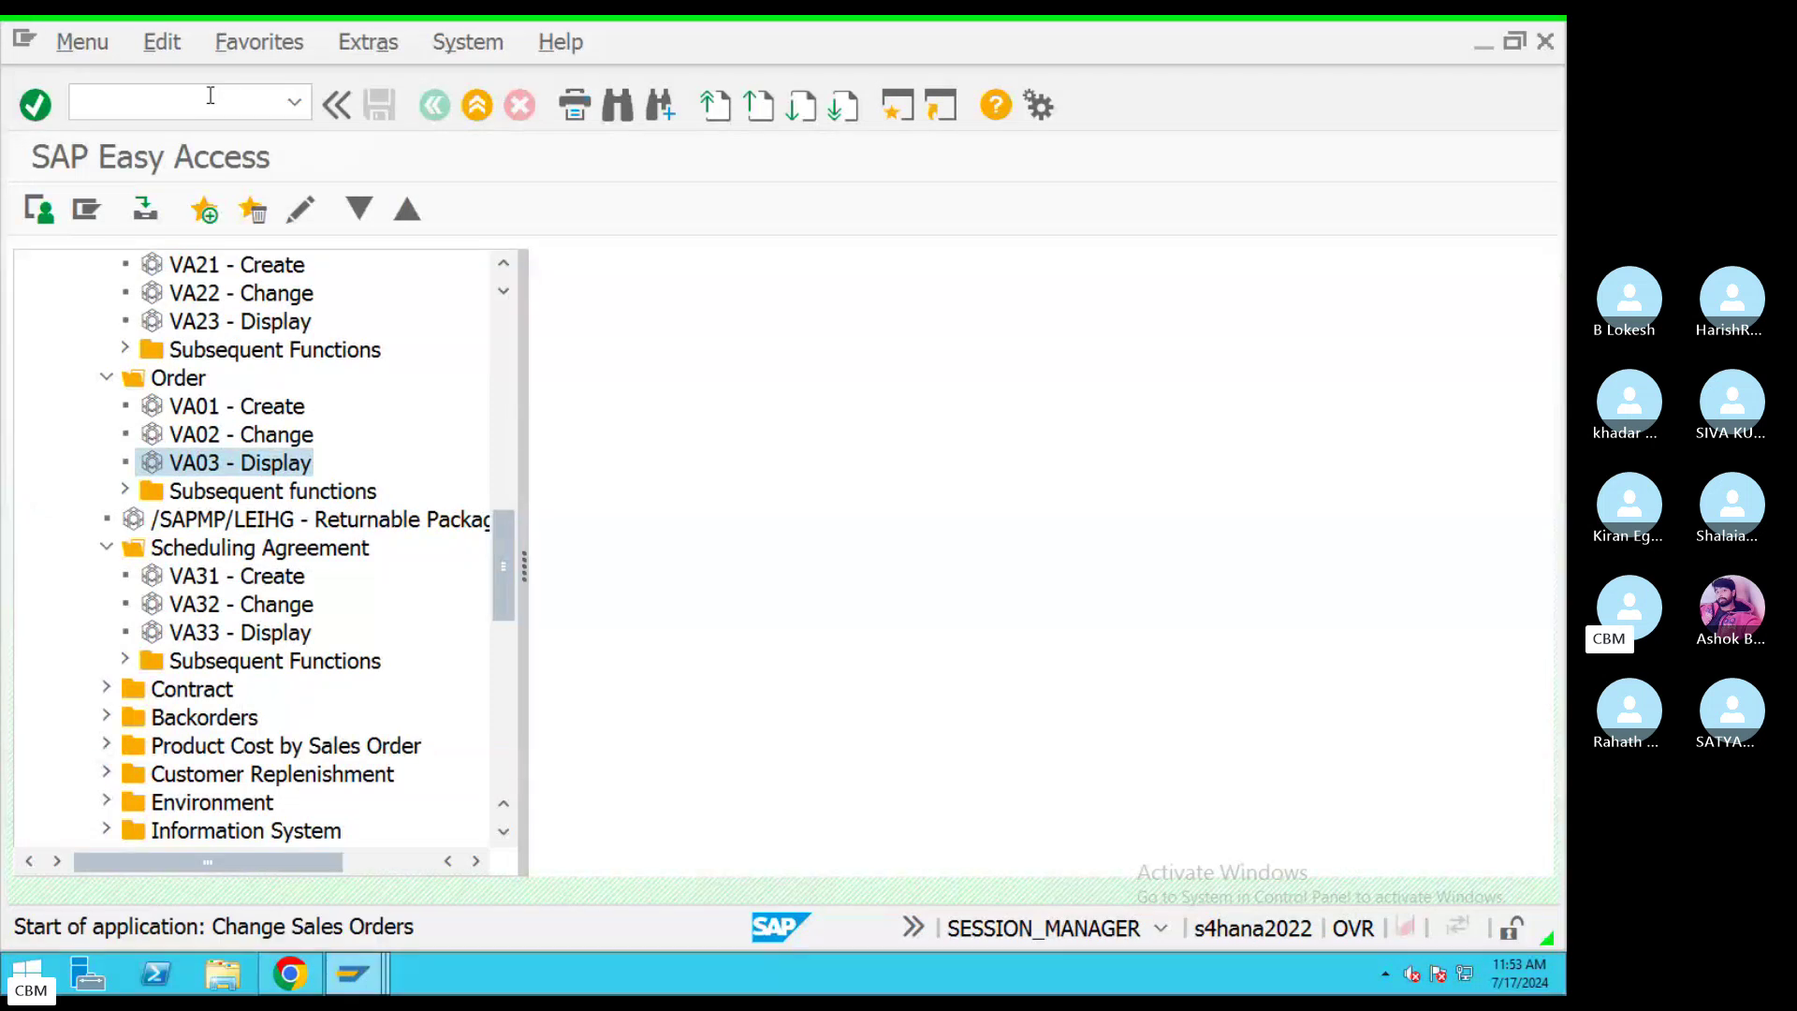
key(Return)
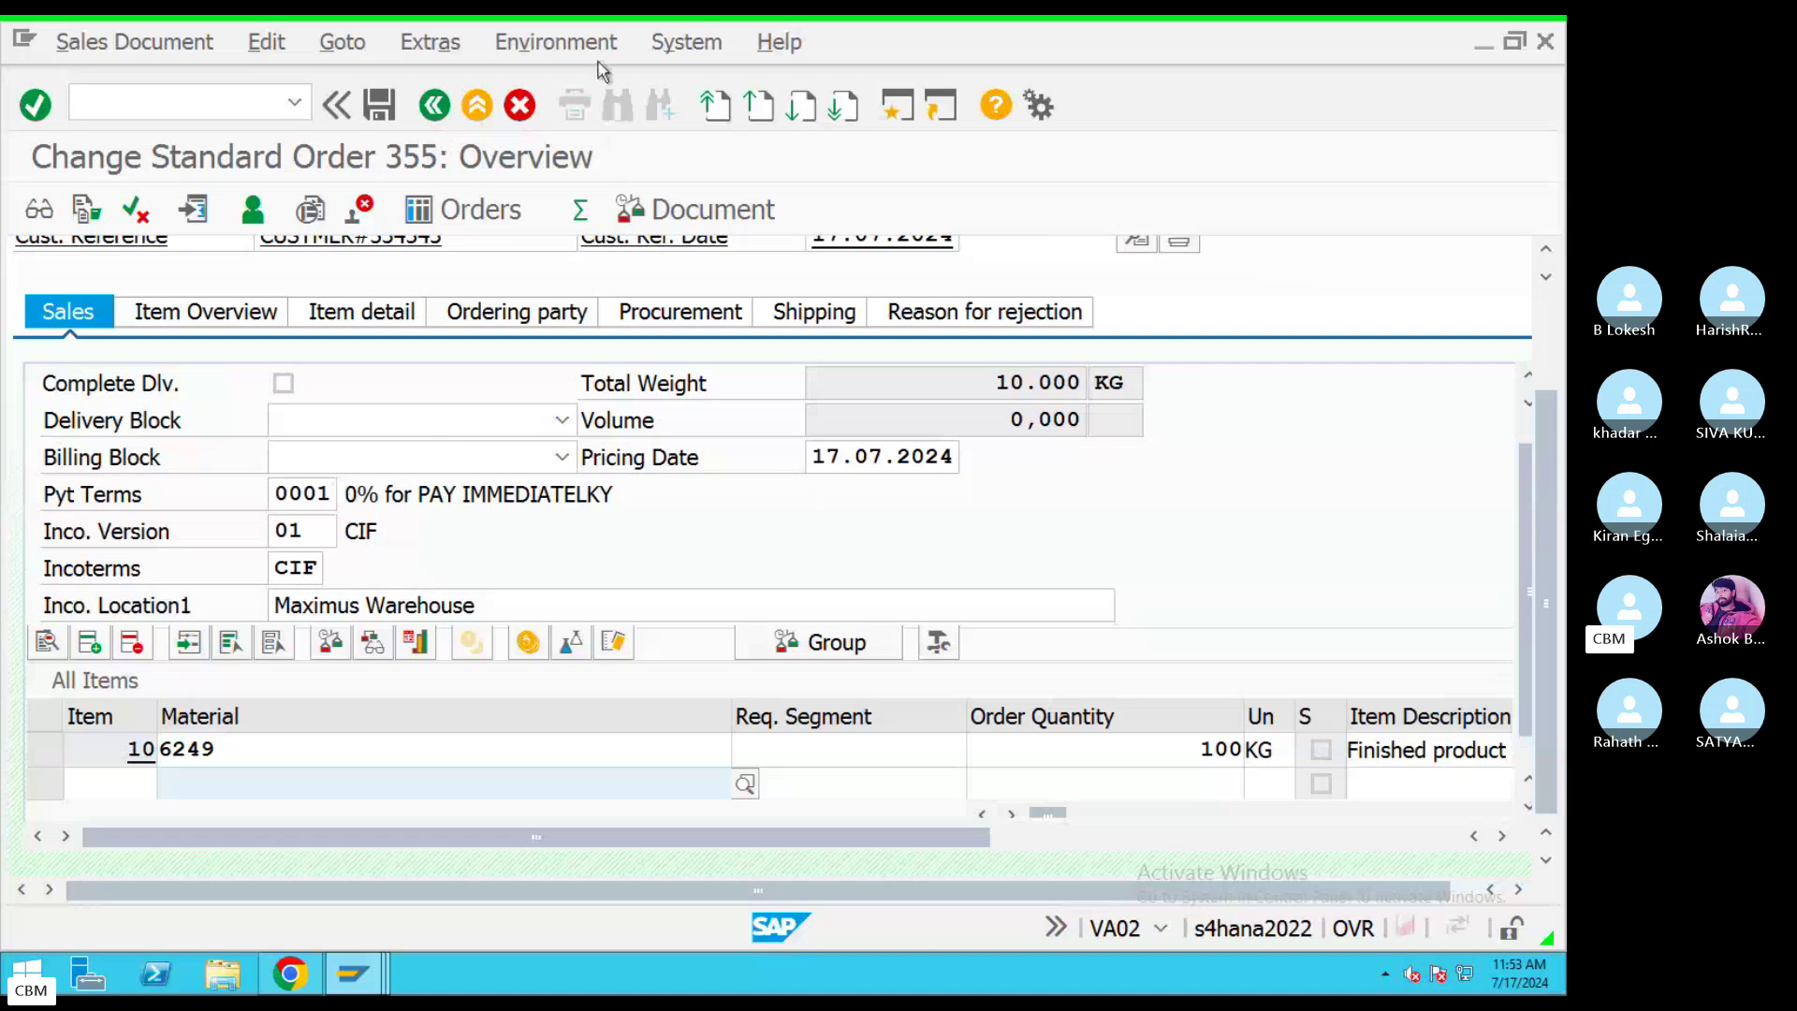
click(567, 49)
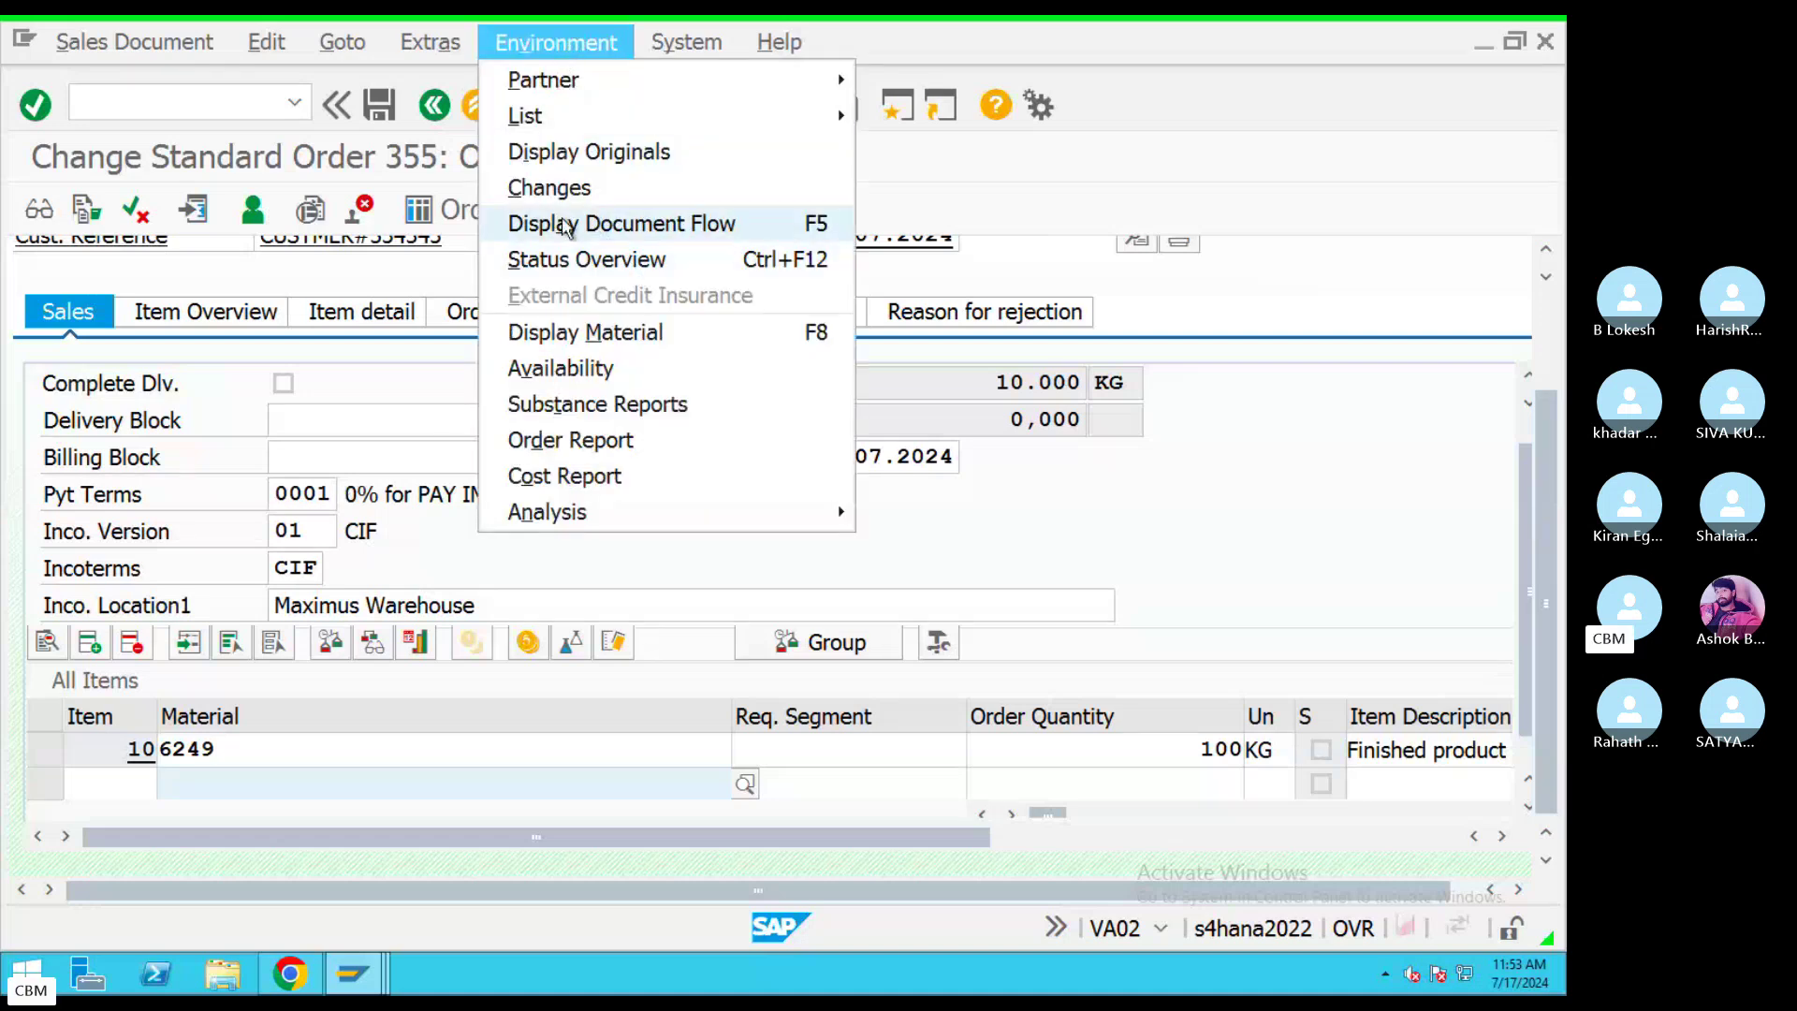
click(652, 232)
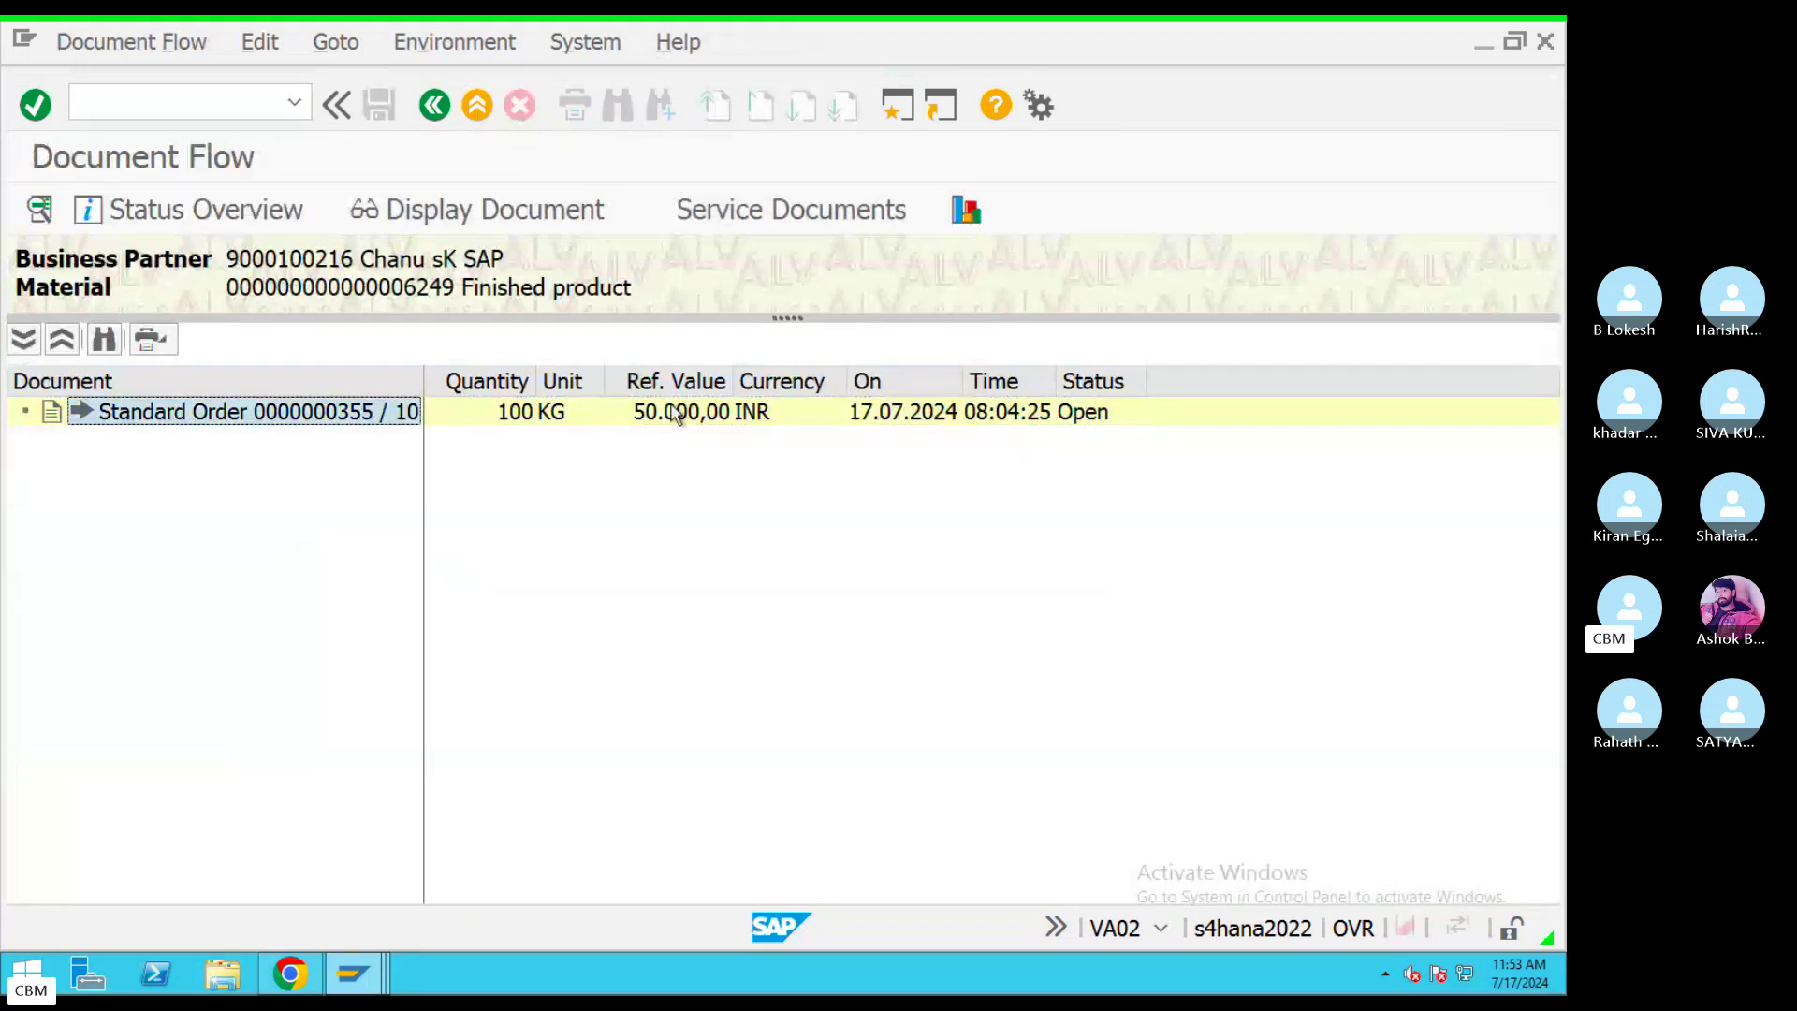
click(1084, 410)
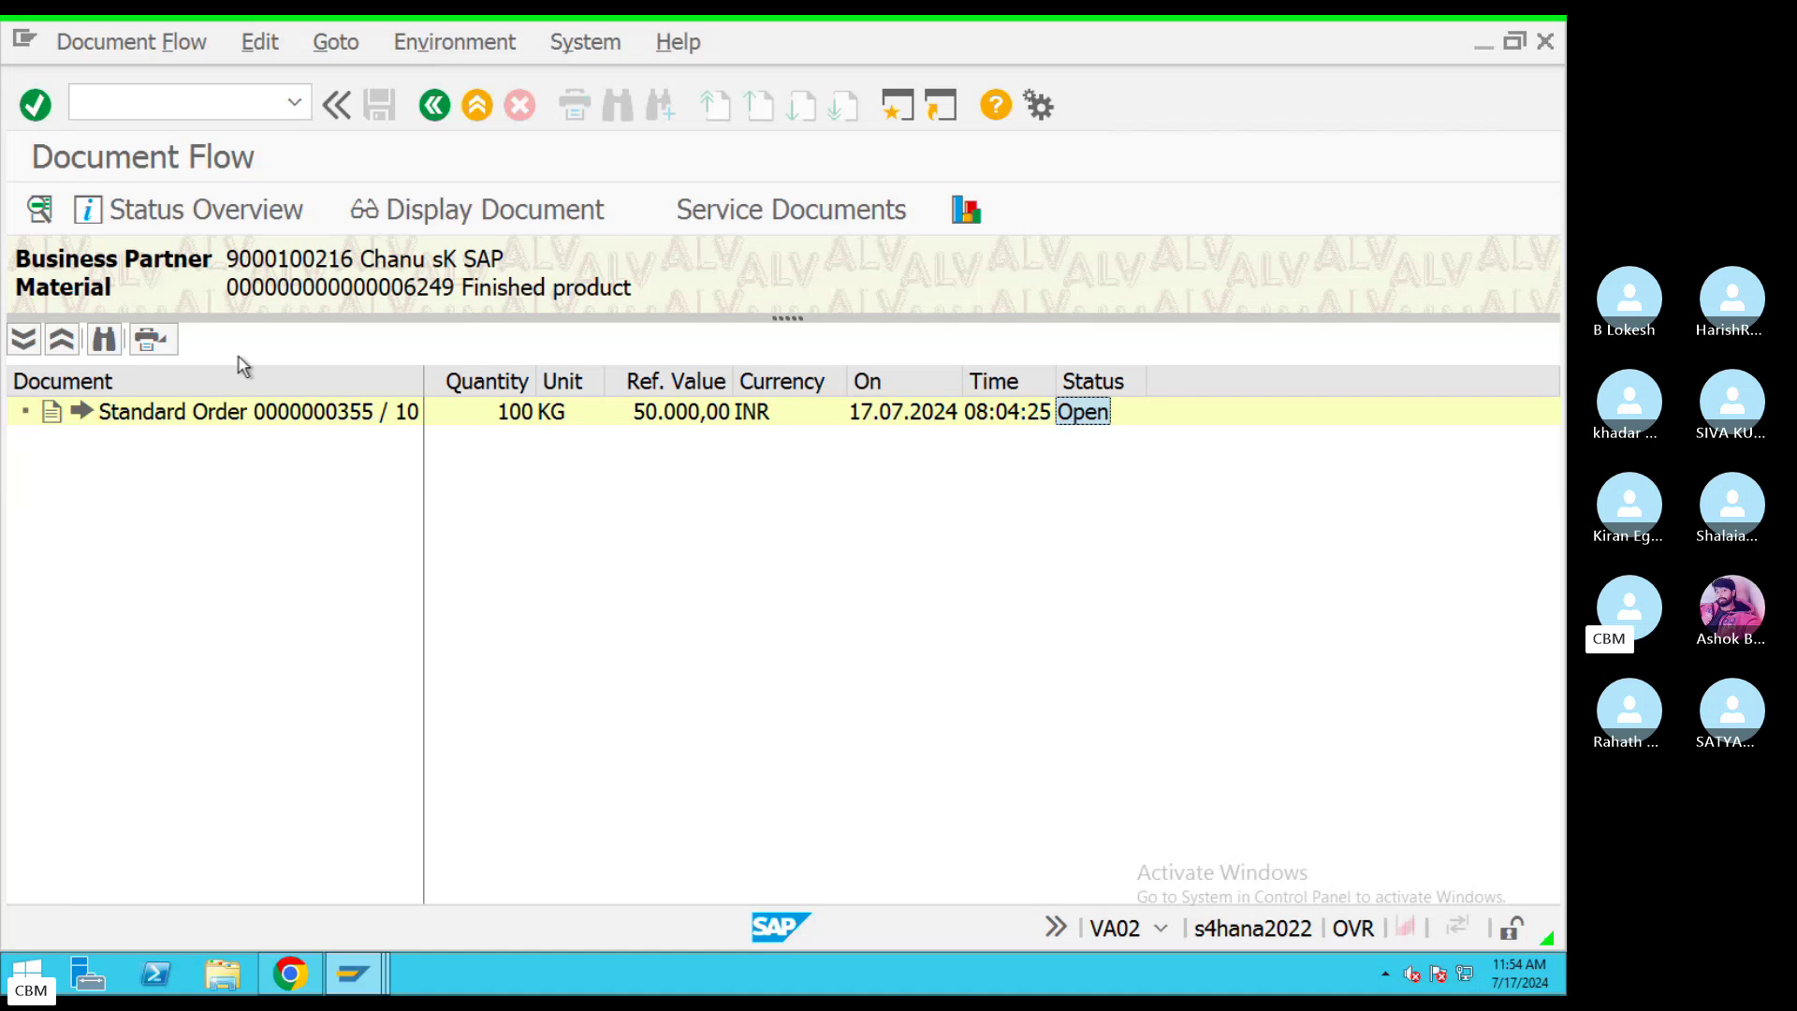
click(418, 51)
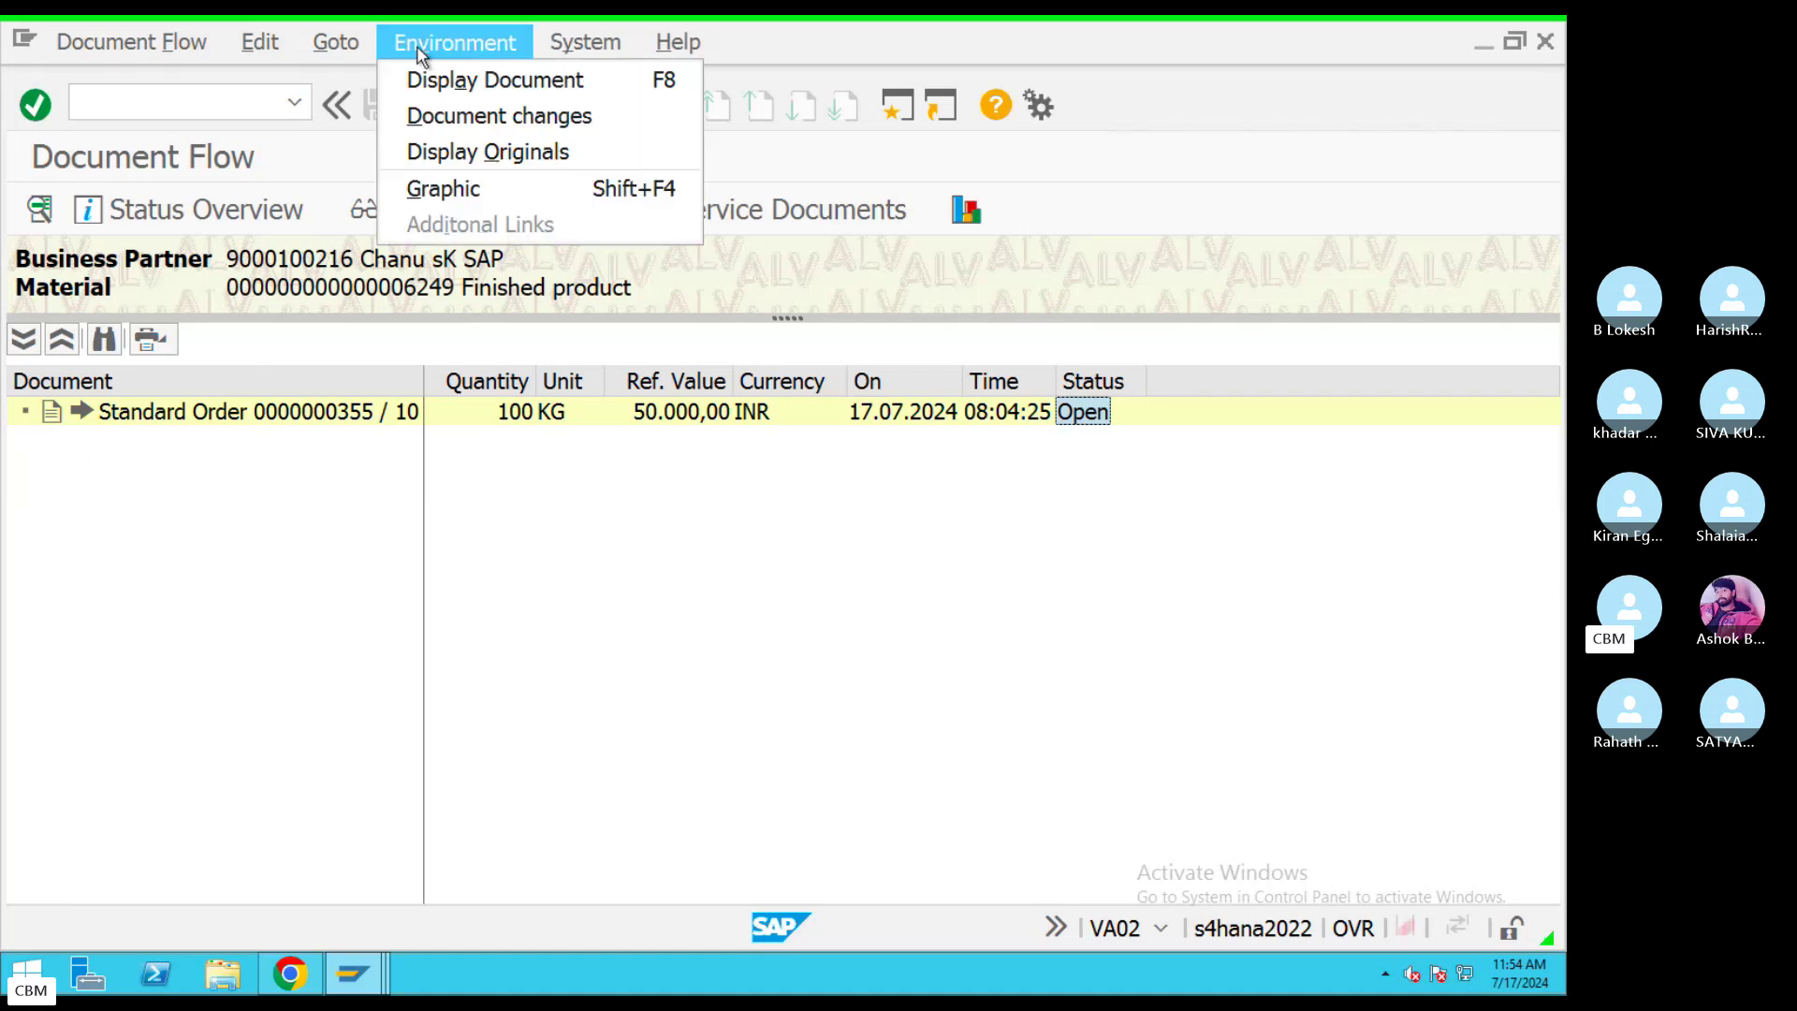
click(711, 255)
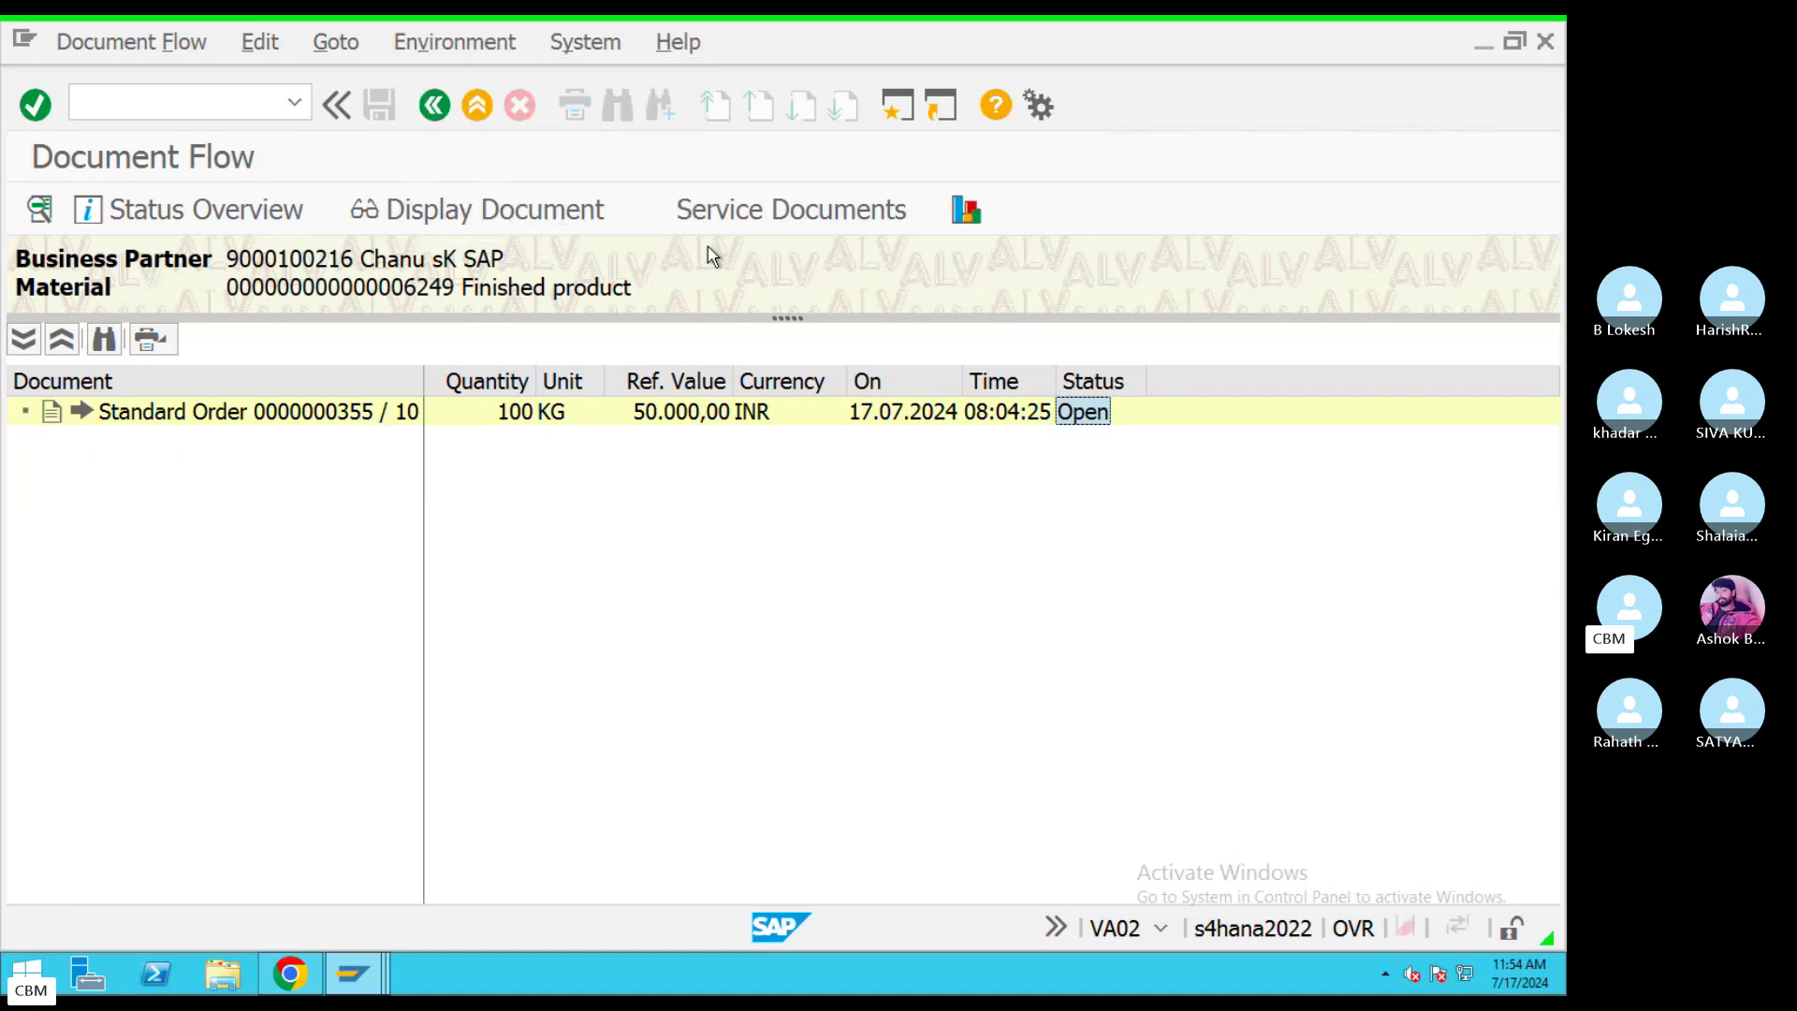
Display the standard order from the document flow and open its header data.
click(350, 423)
click(449, 209)
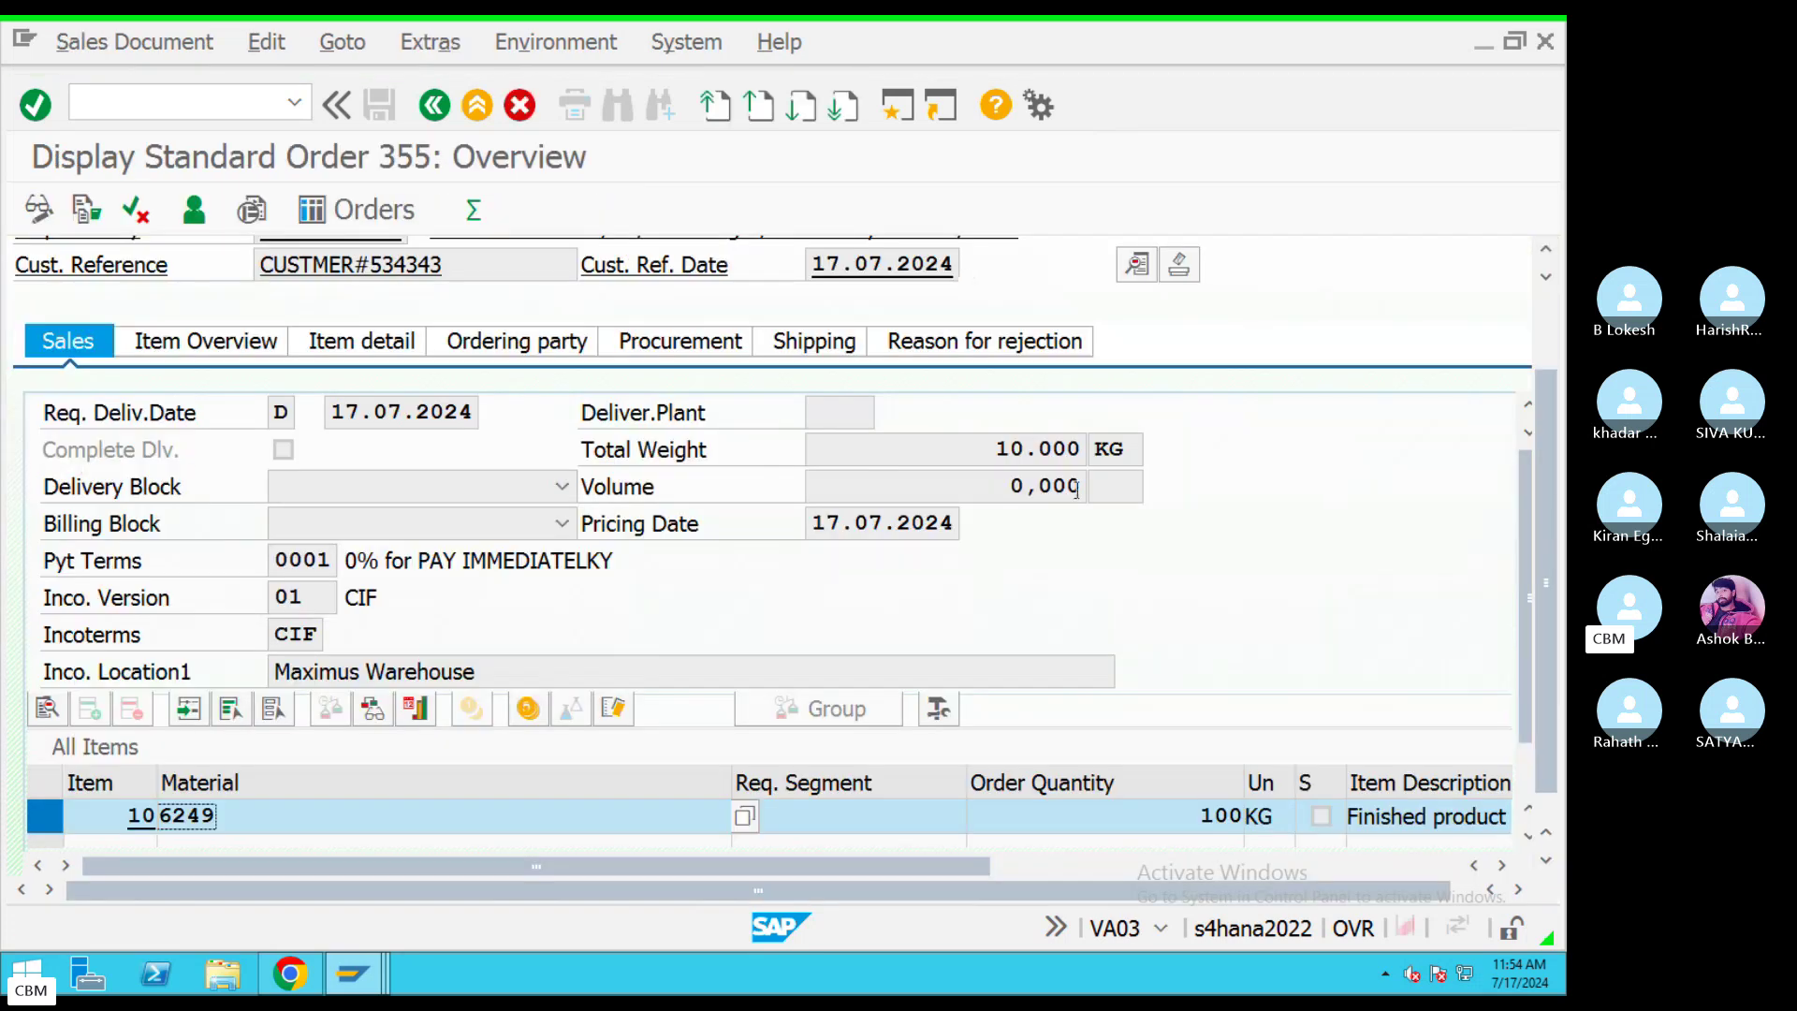
click(1135, 267)
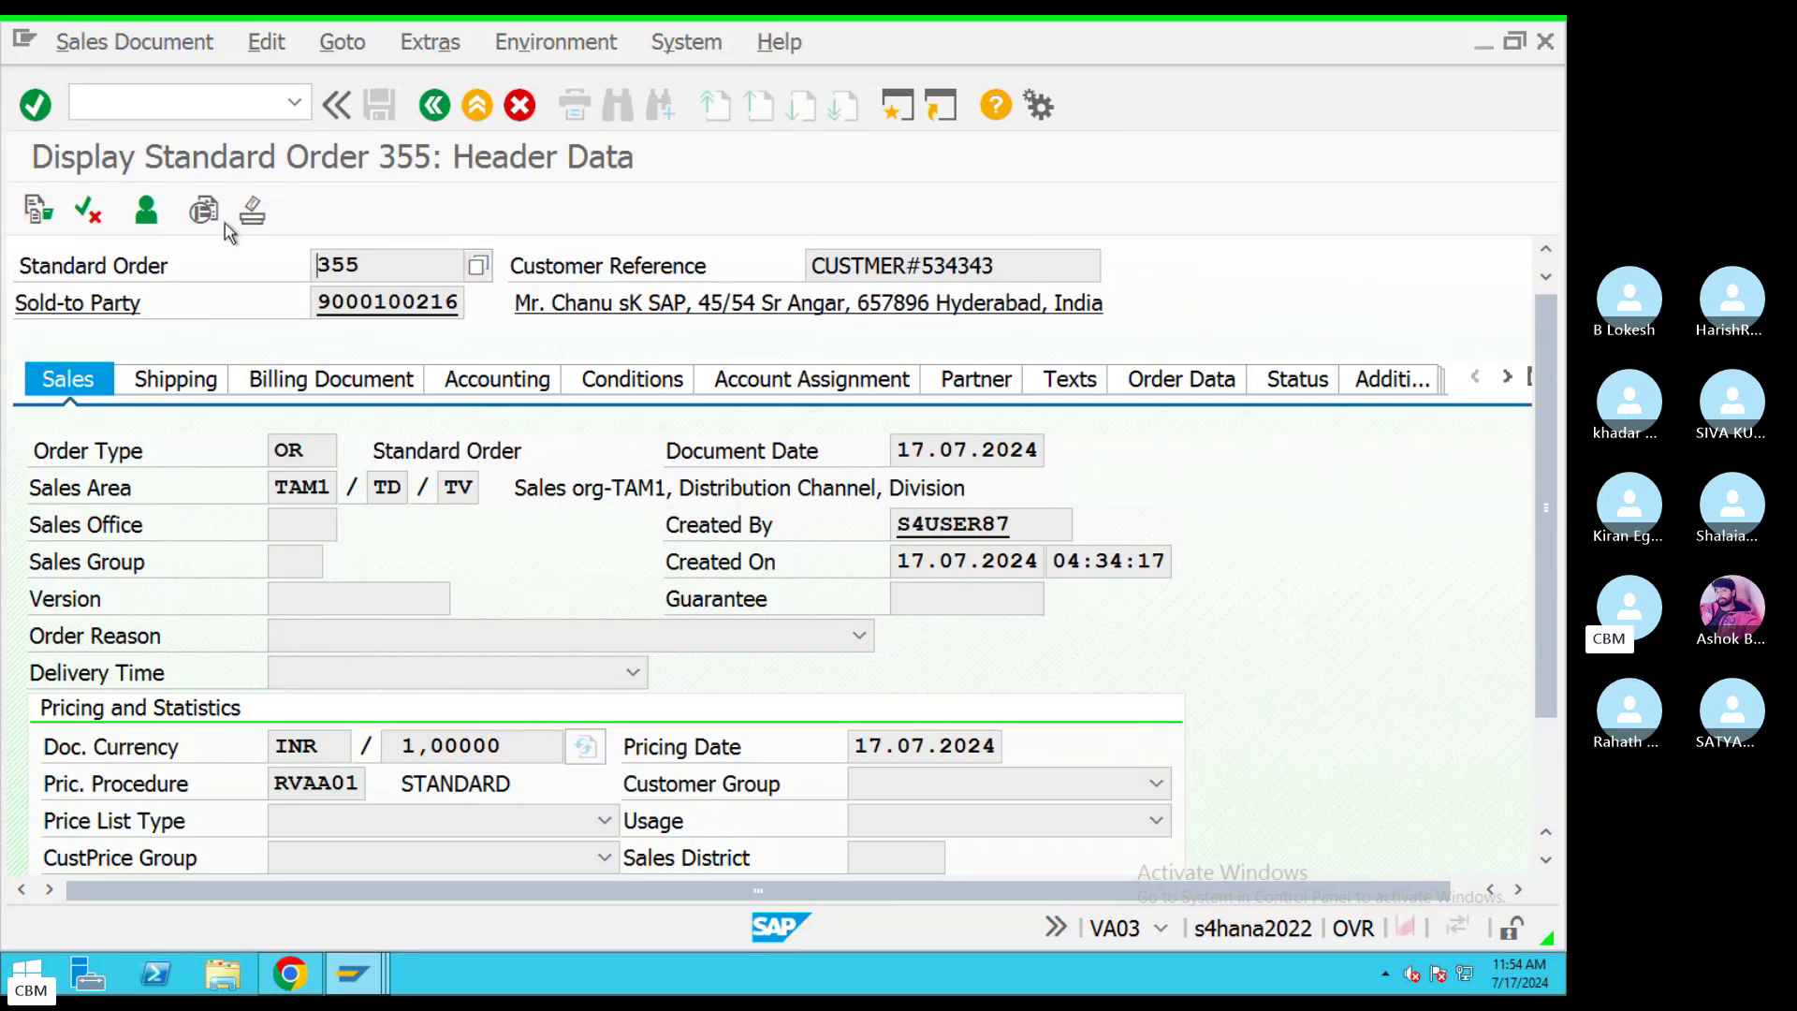
Open the order's status overview, check its document flow for service documents and return to the status overview.
click(84, 215)
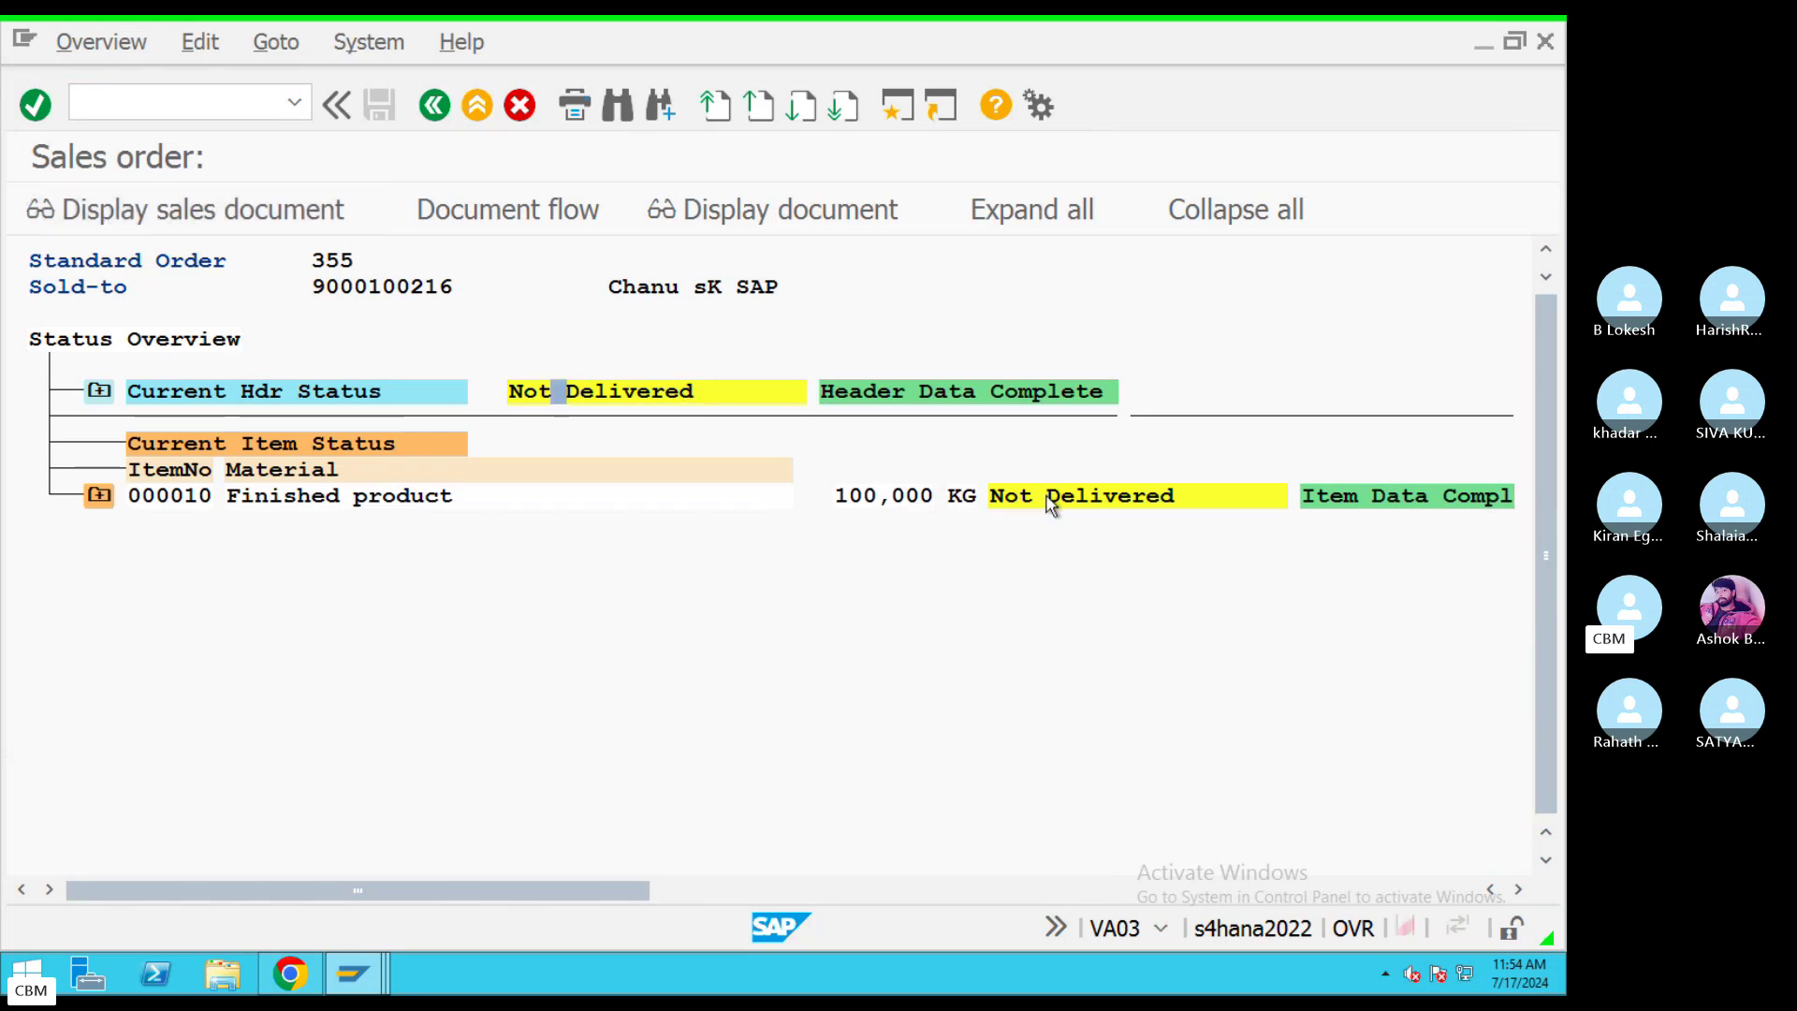
click(1083, 495)
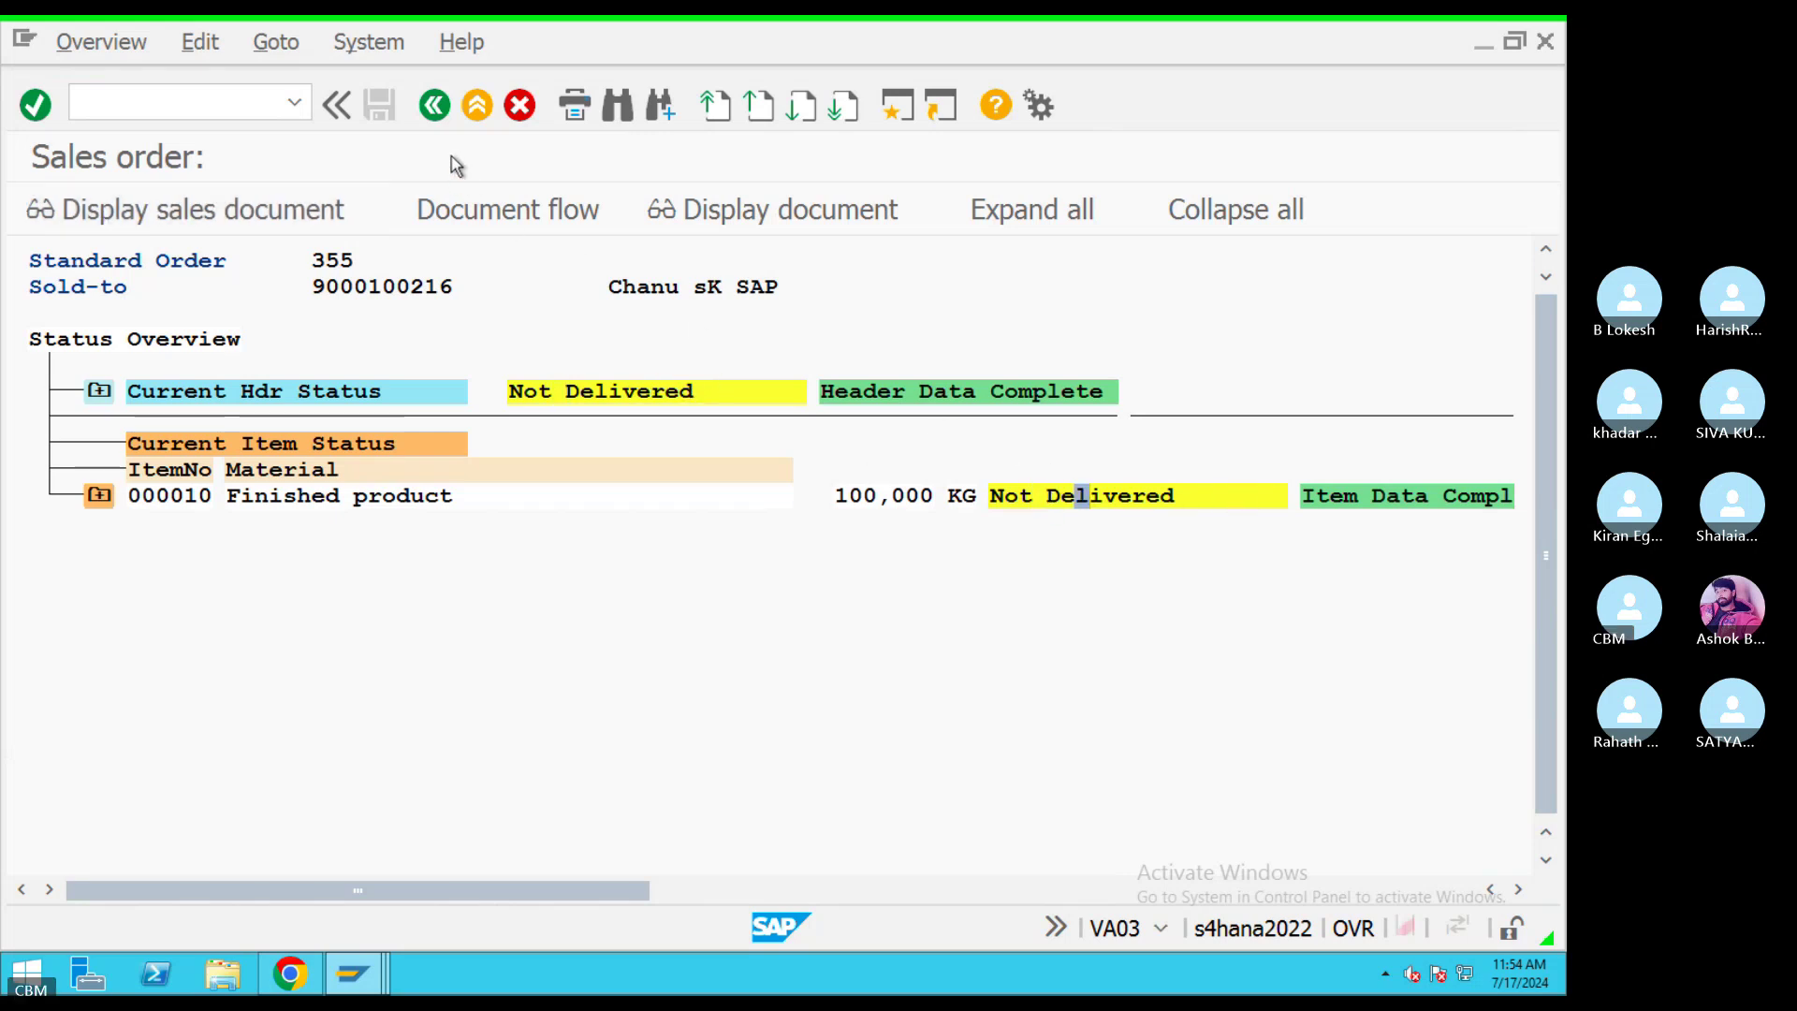
click(510, 211)
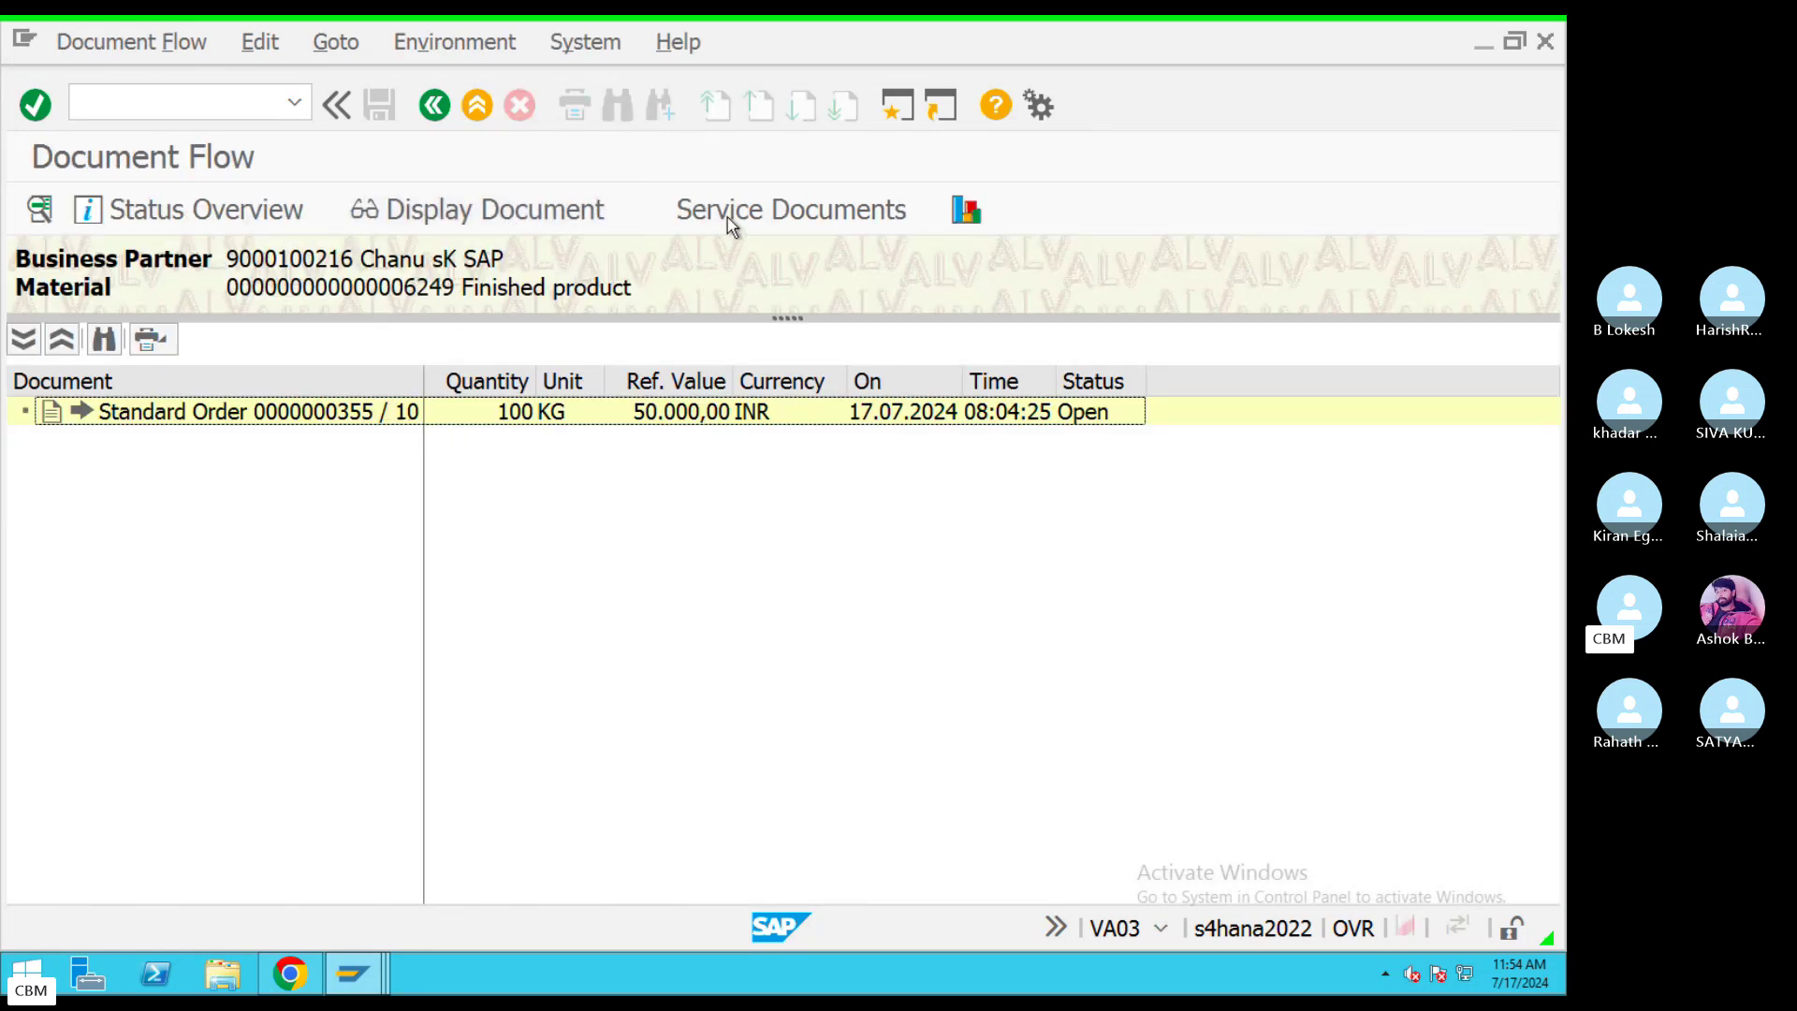
click(733, 213)
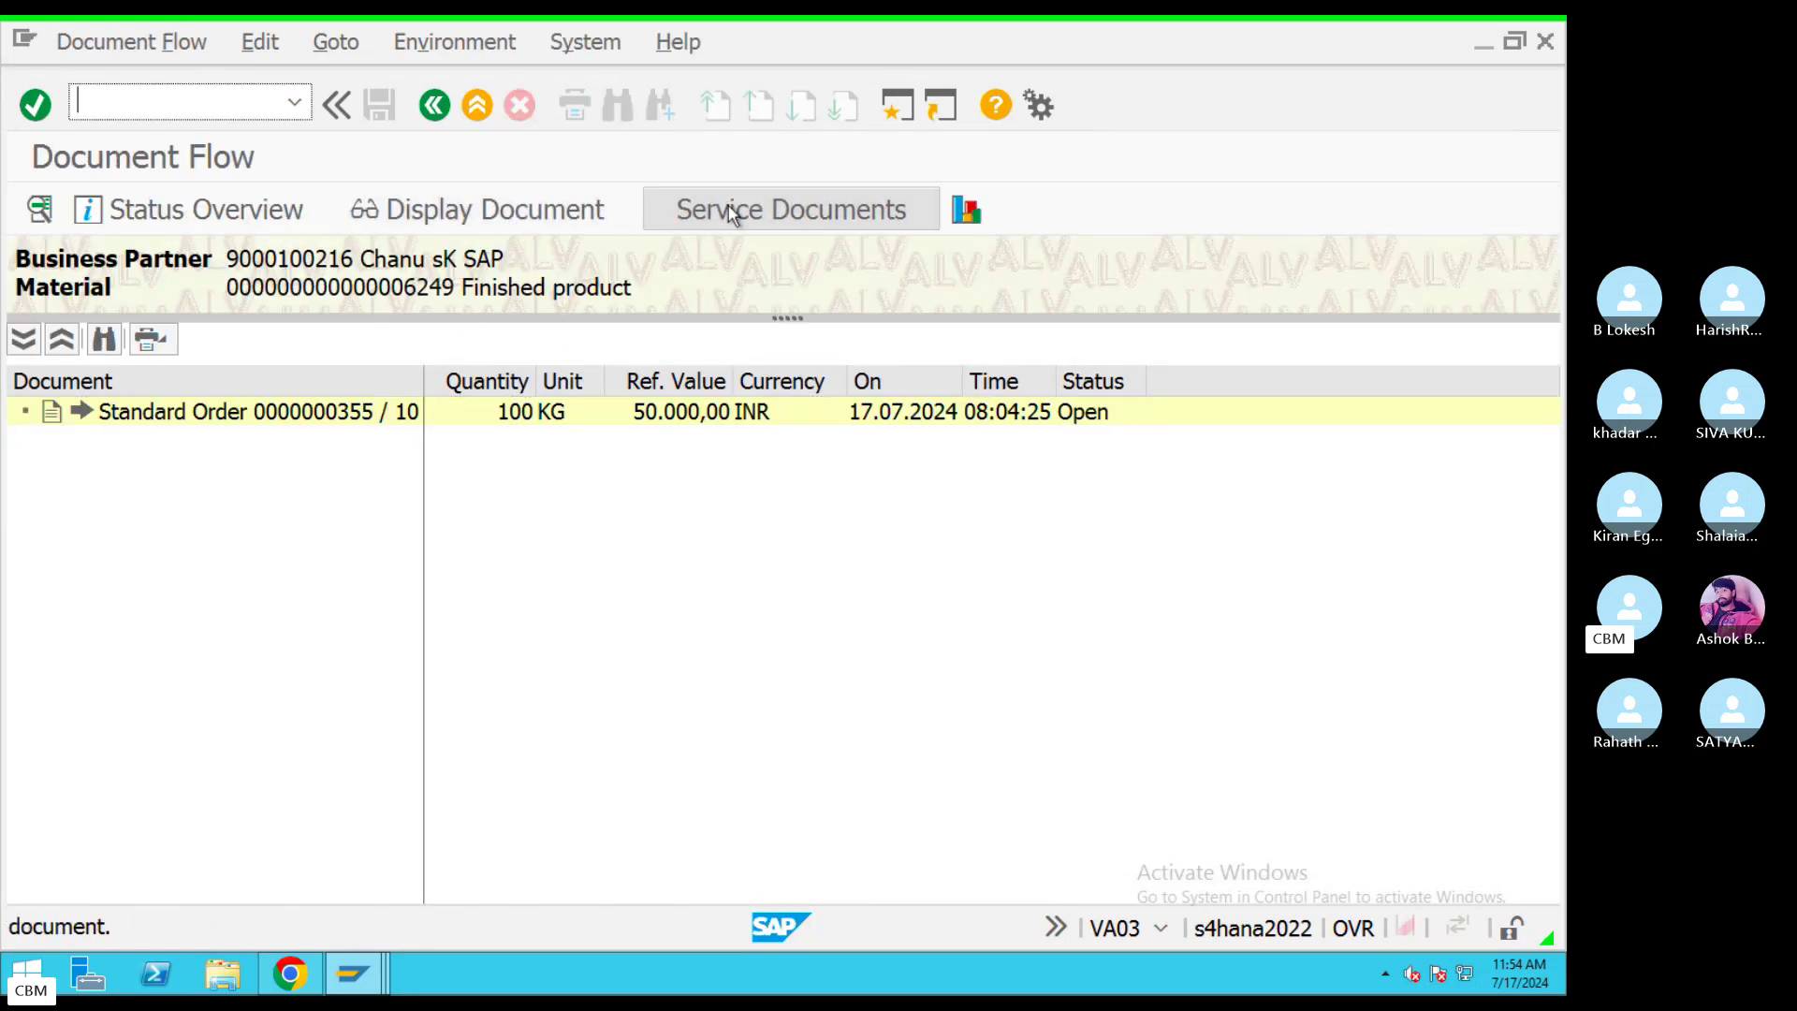
click(435, 106)
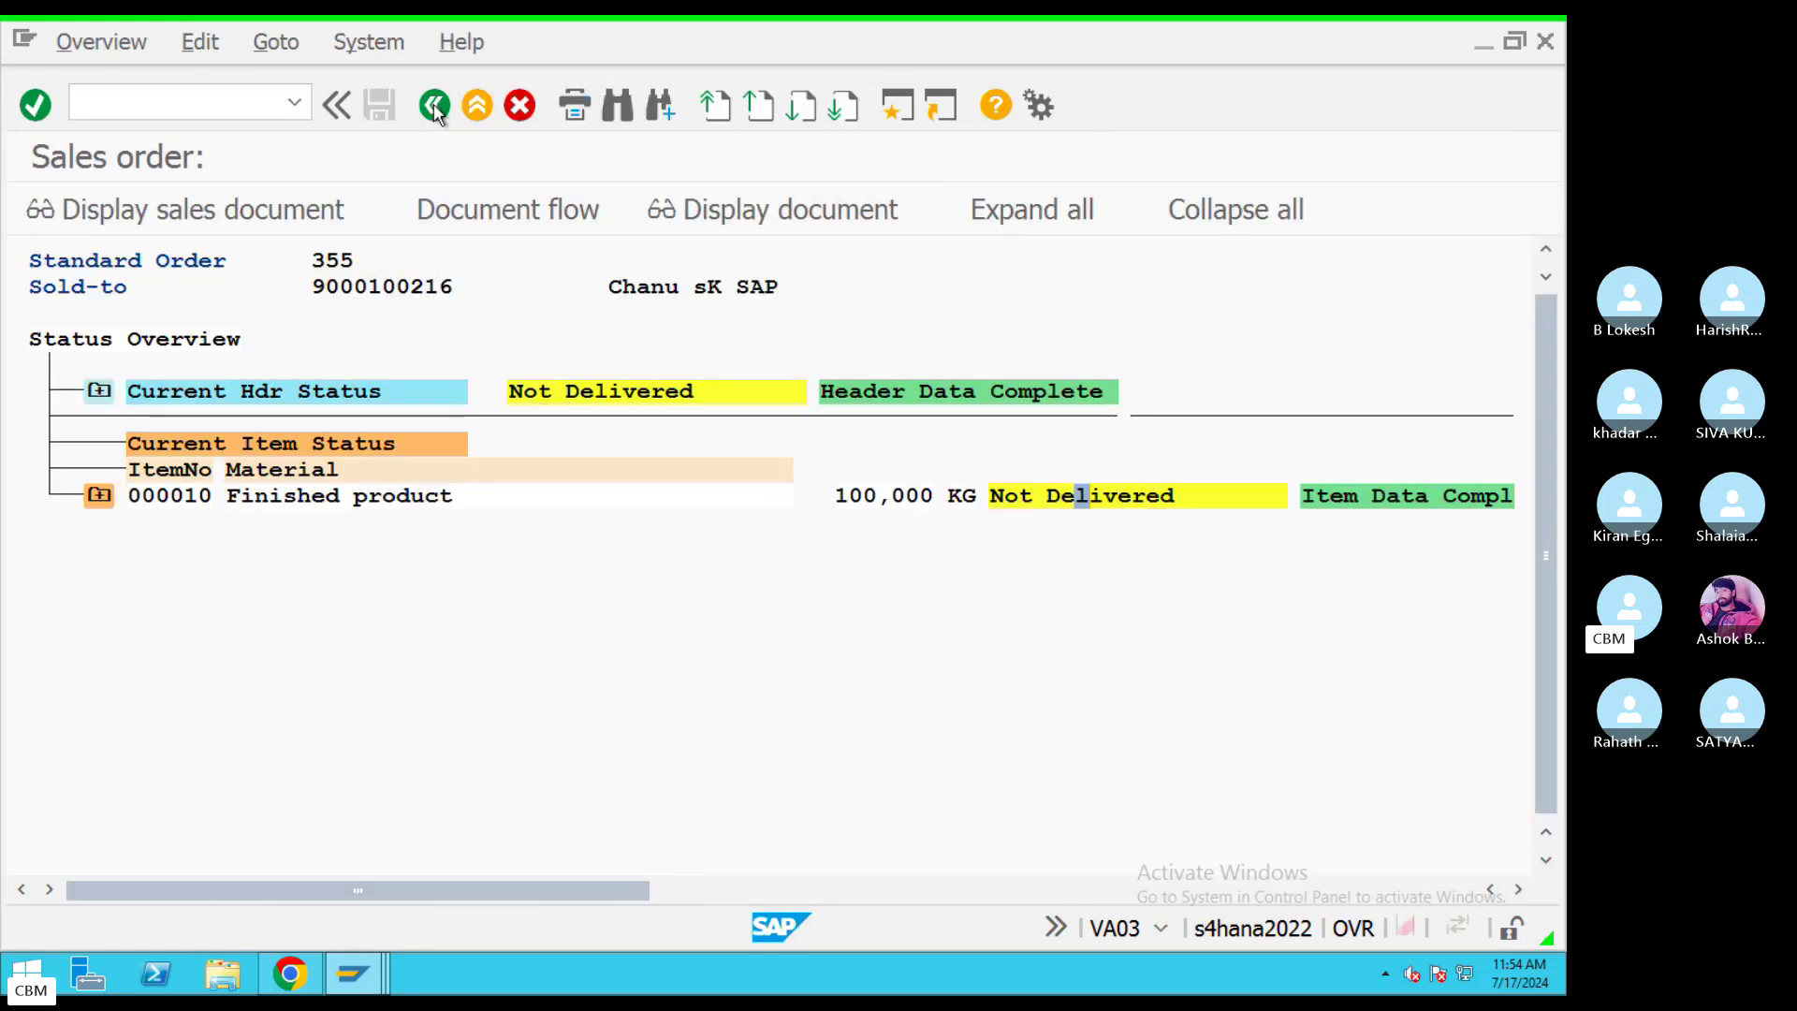
Expand all status details of the order, collapse them and expand them again.
click(1040, 210)
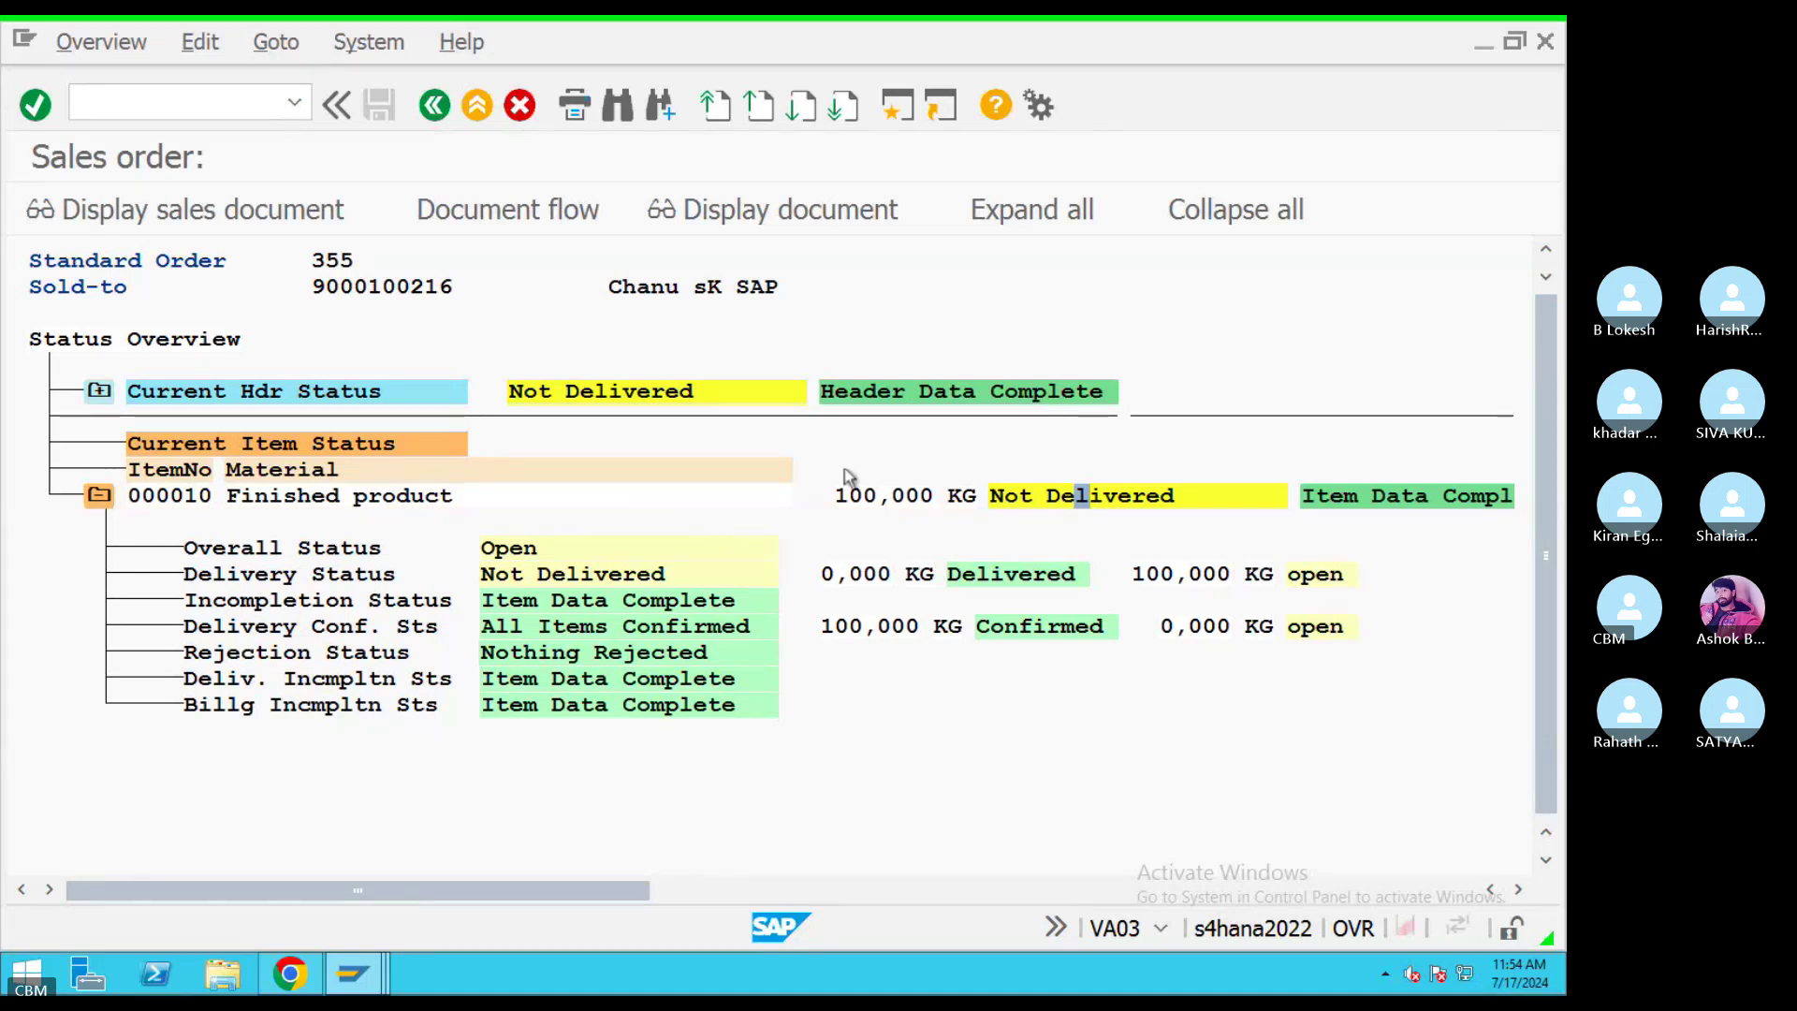
click(98, 47)
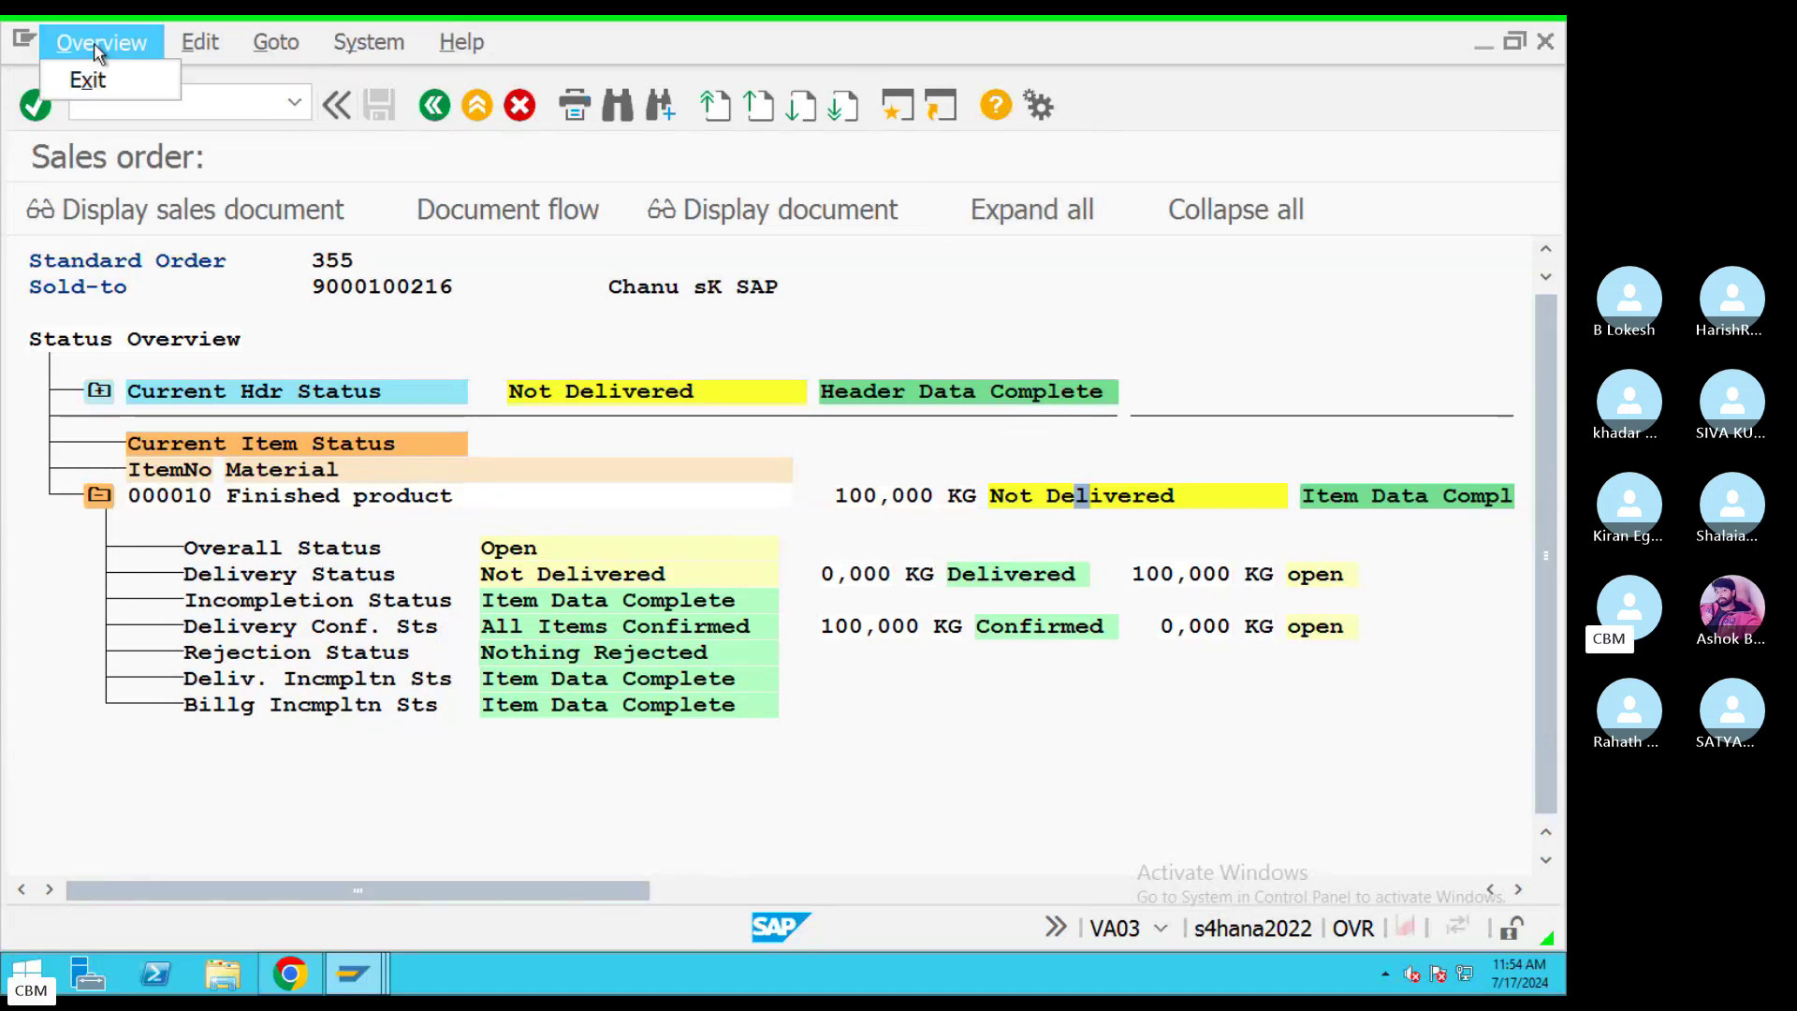
click(1231, 213)
click(1057, 210)
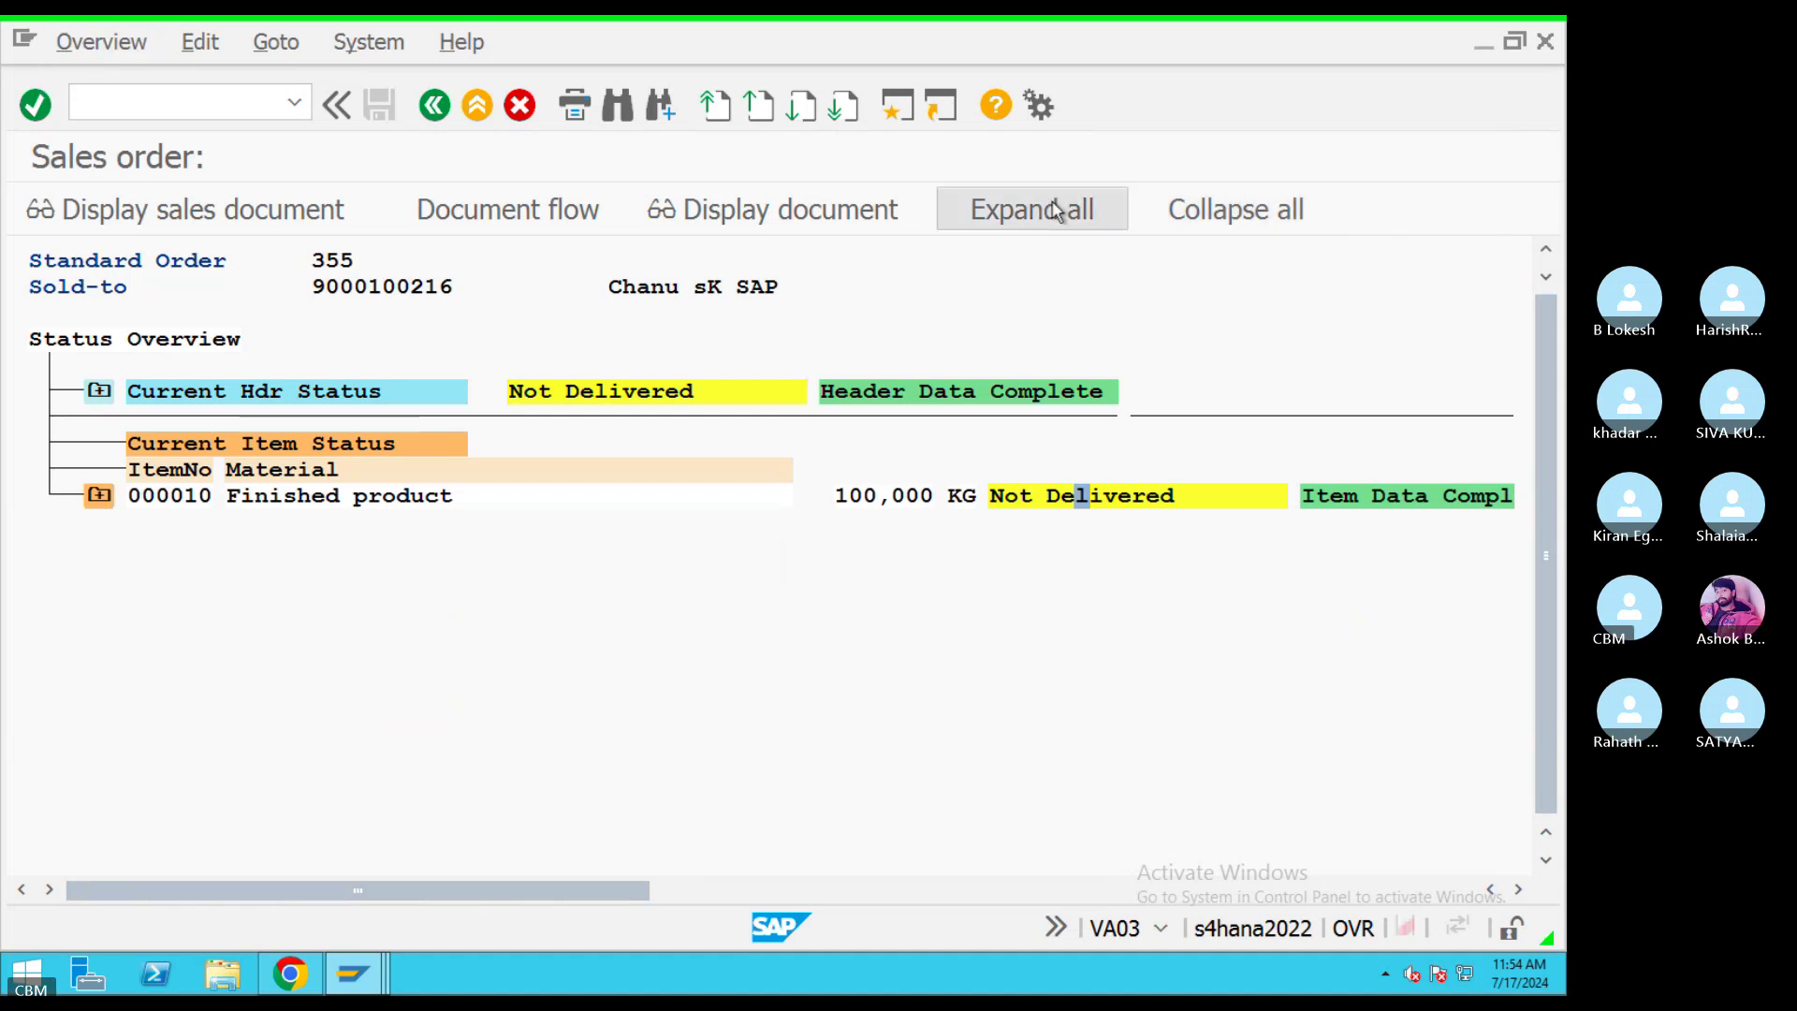
Try to display related and service documents from the status overview and document flow, and return to the order's header data.
click(758, 220)
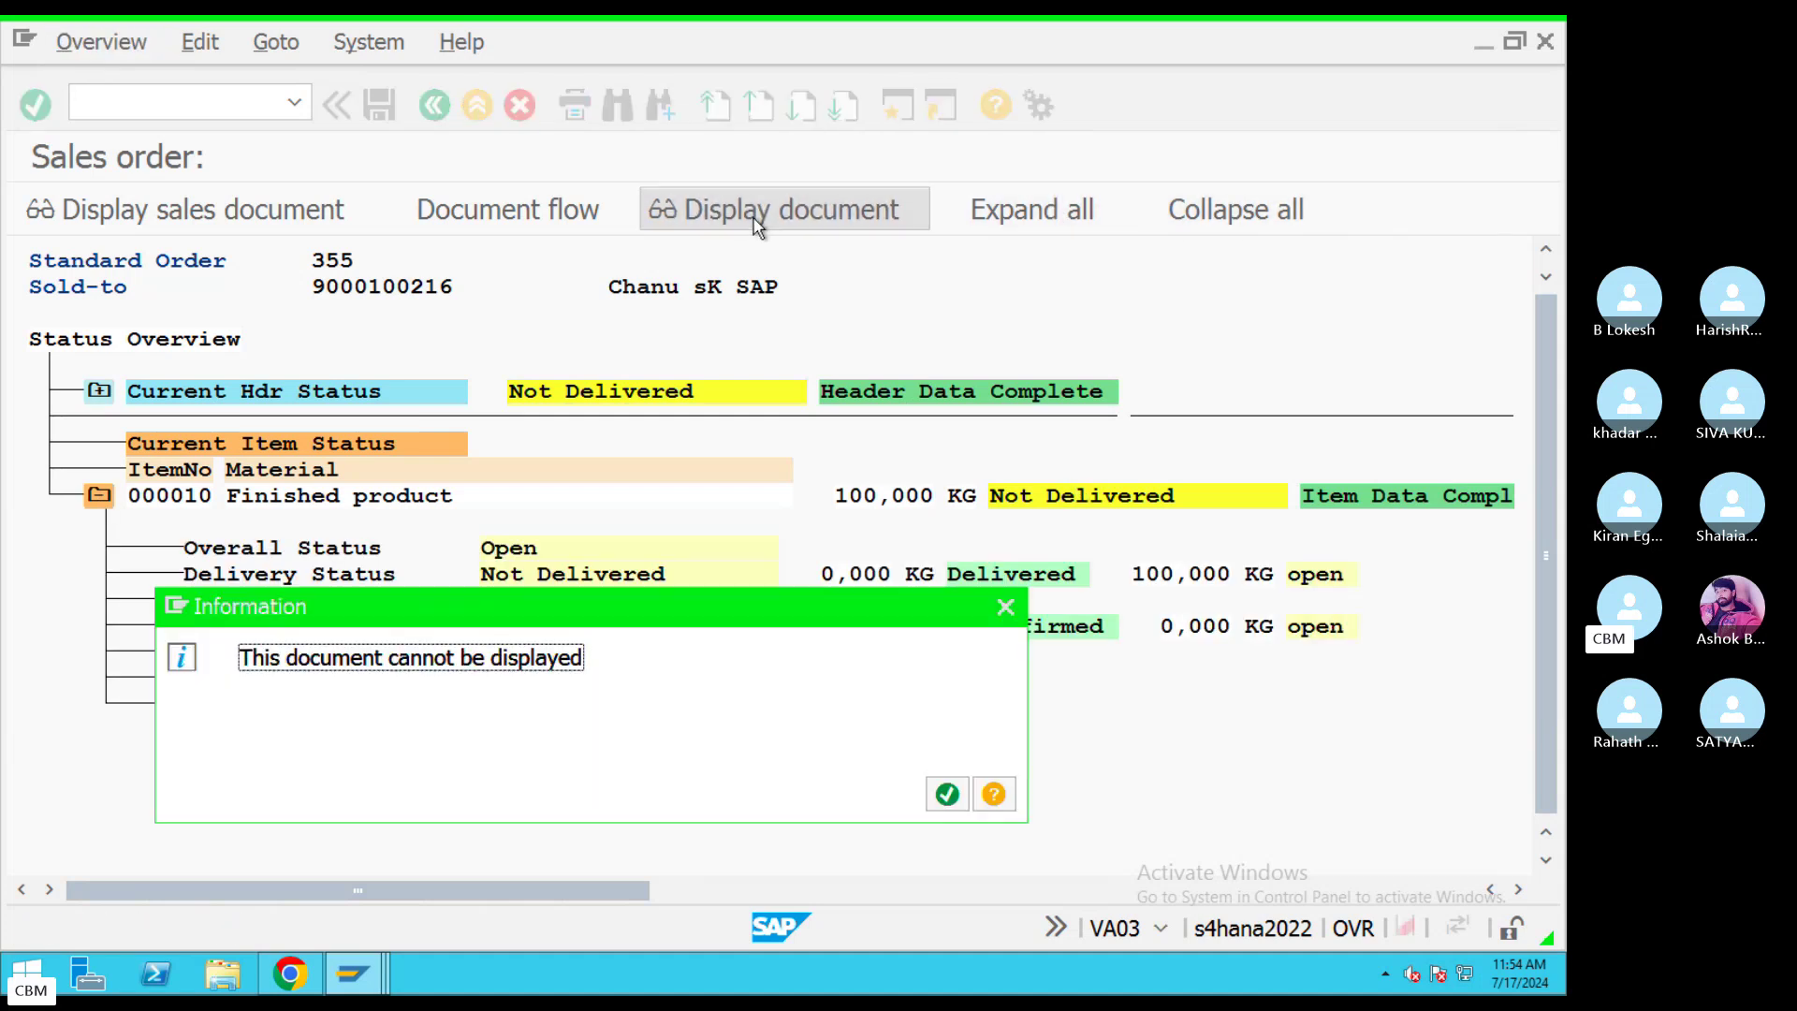
key(Return)
click(507, 214)
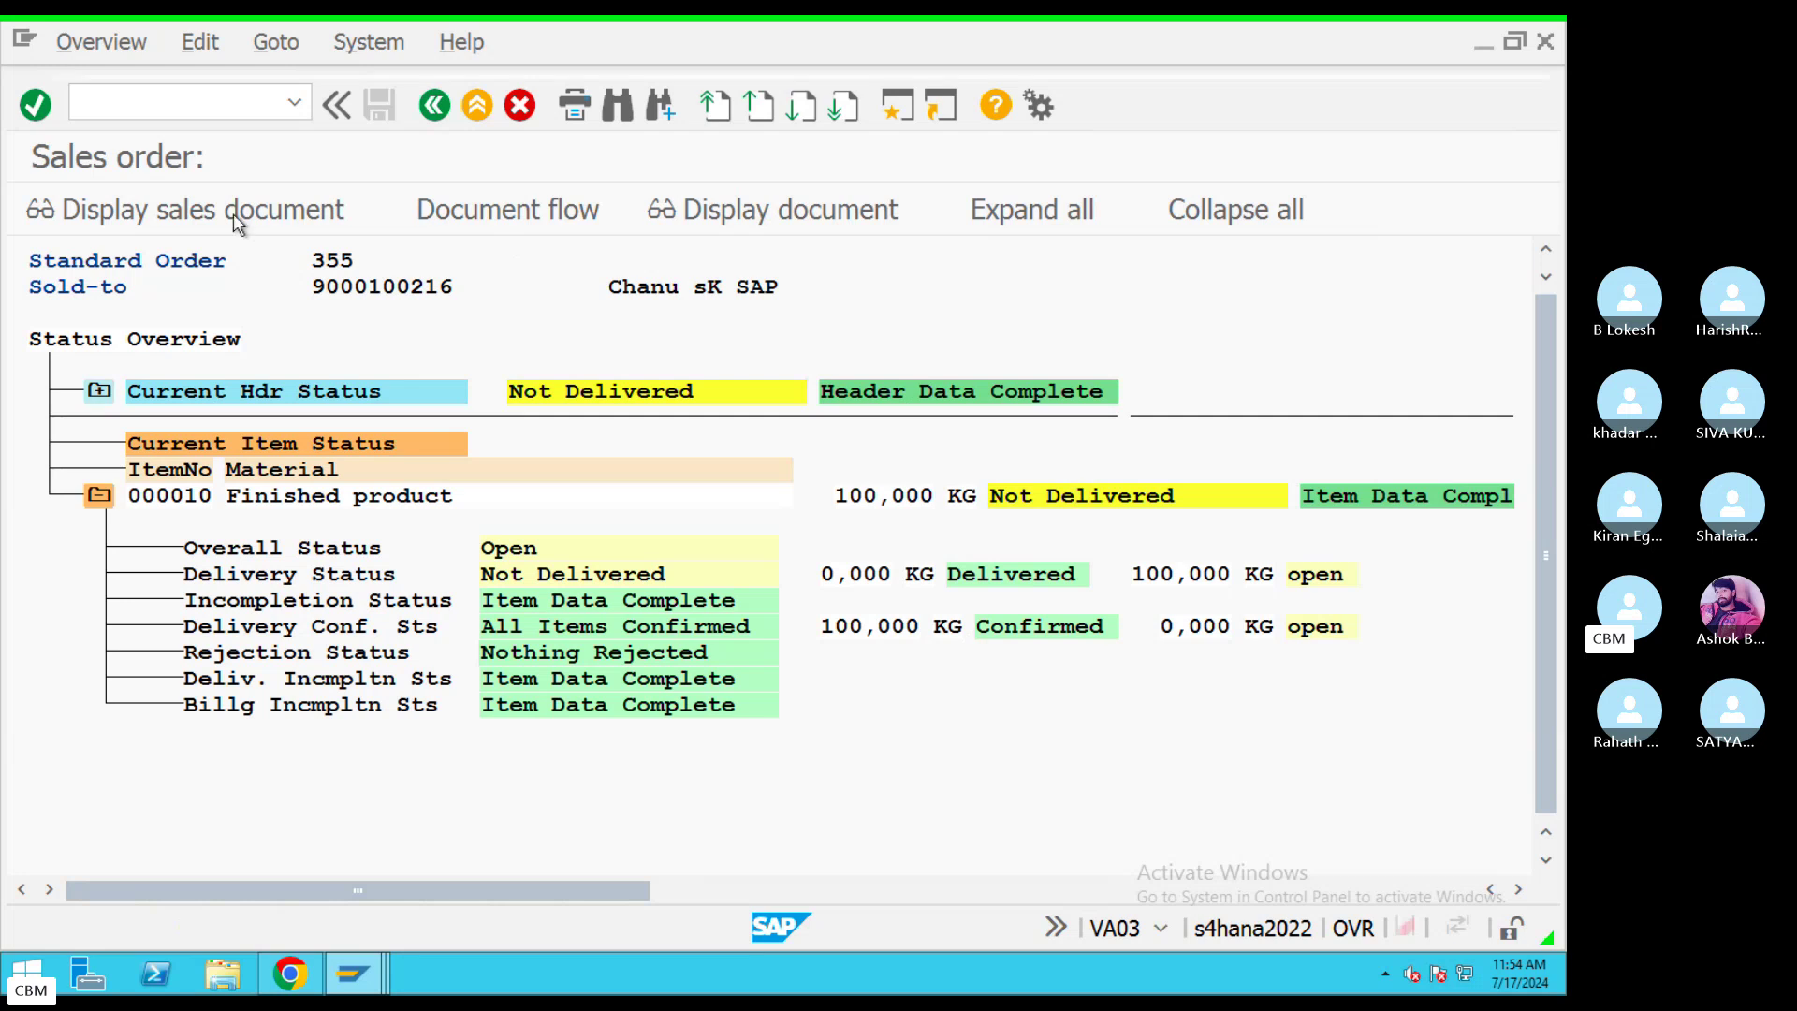
click(395, 213)
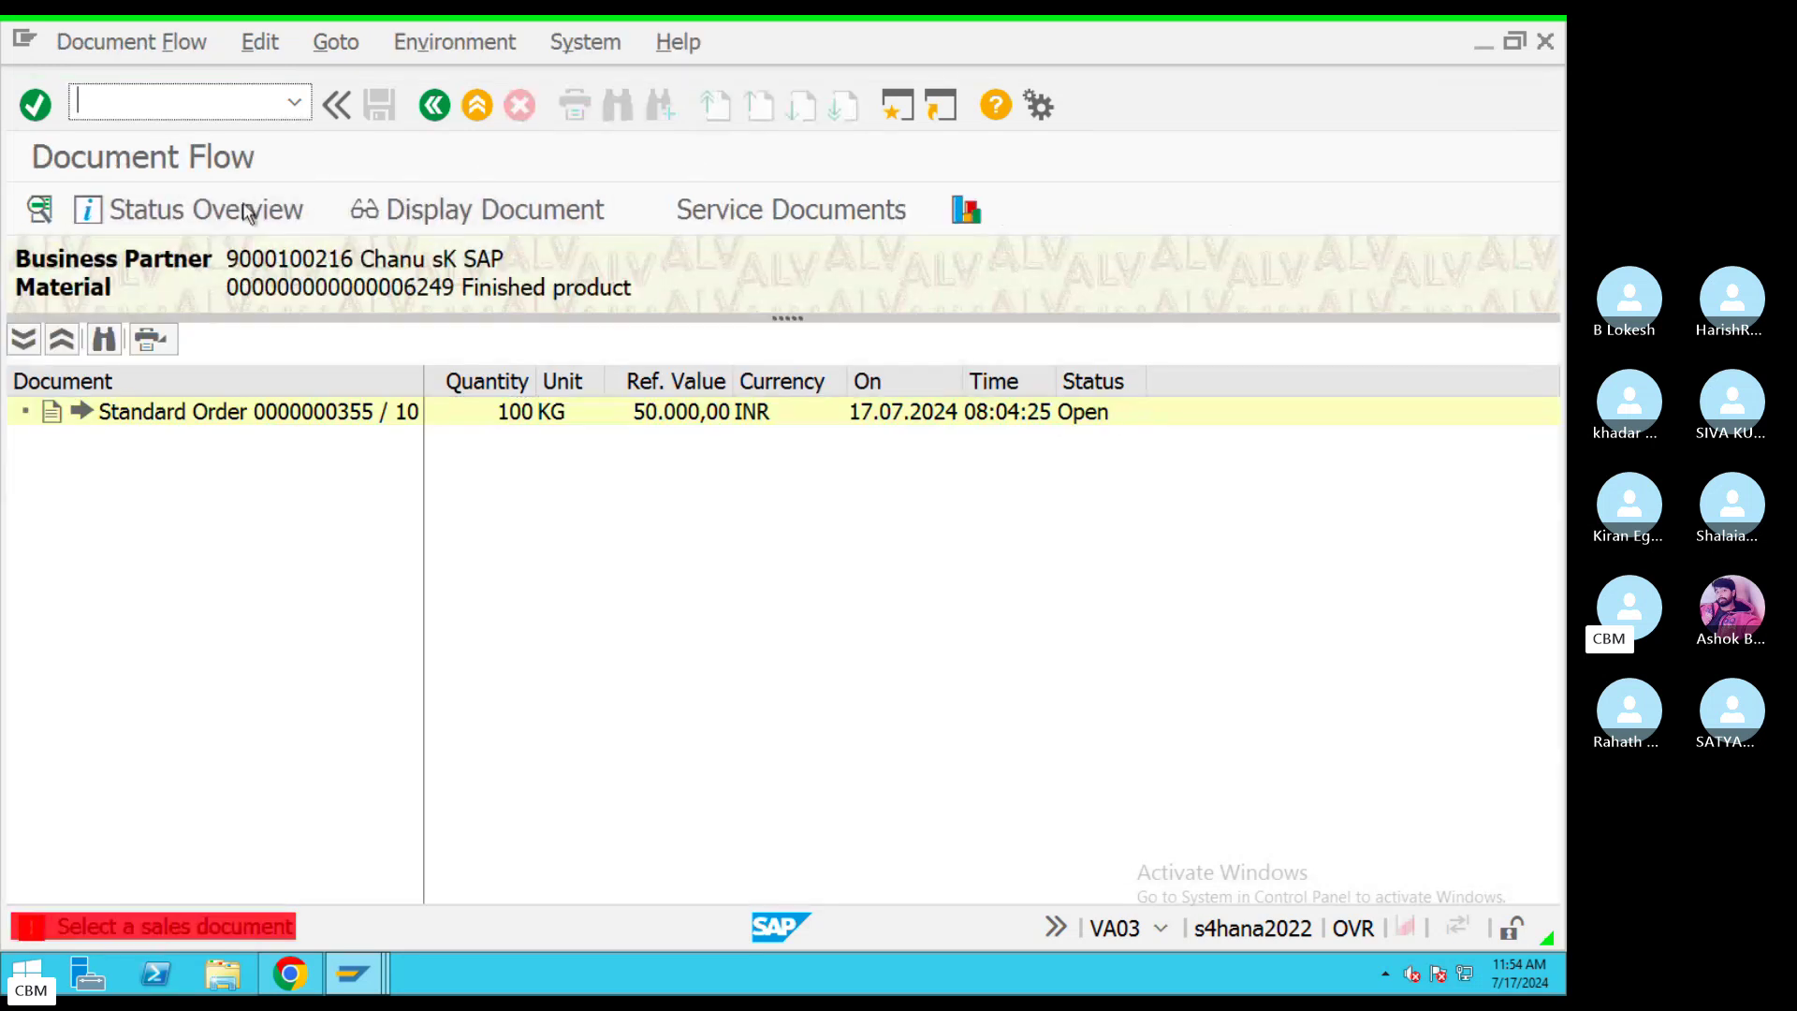
click(791, 209)
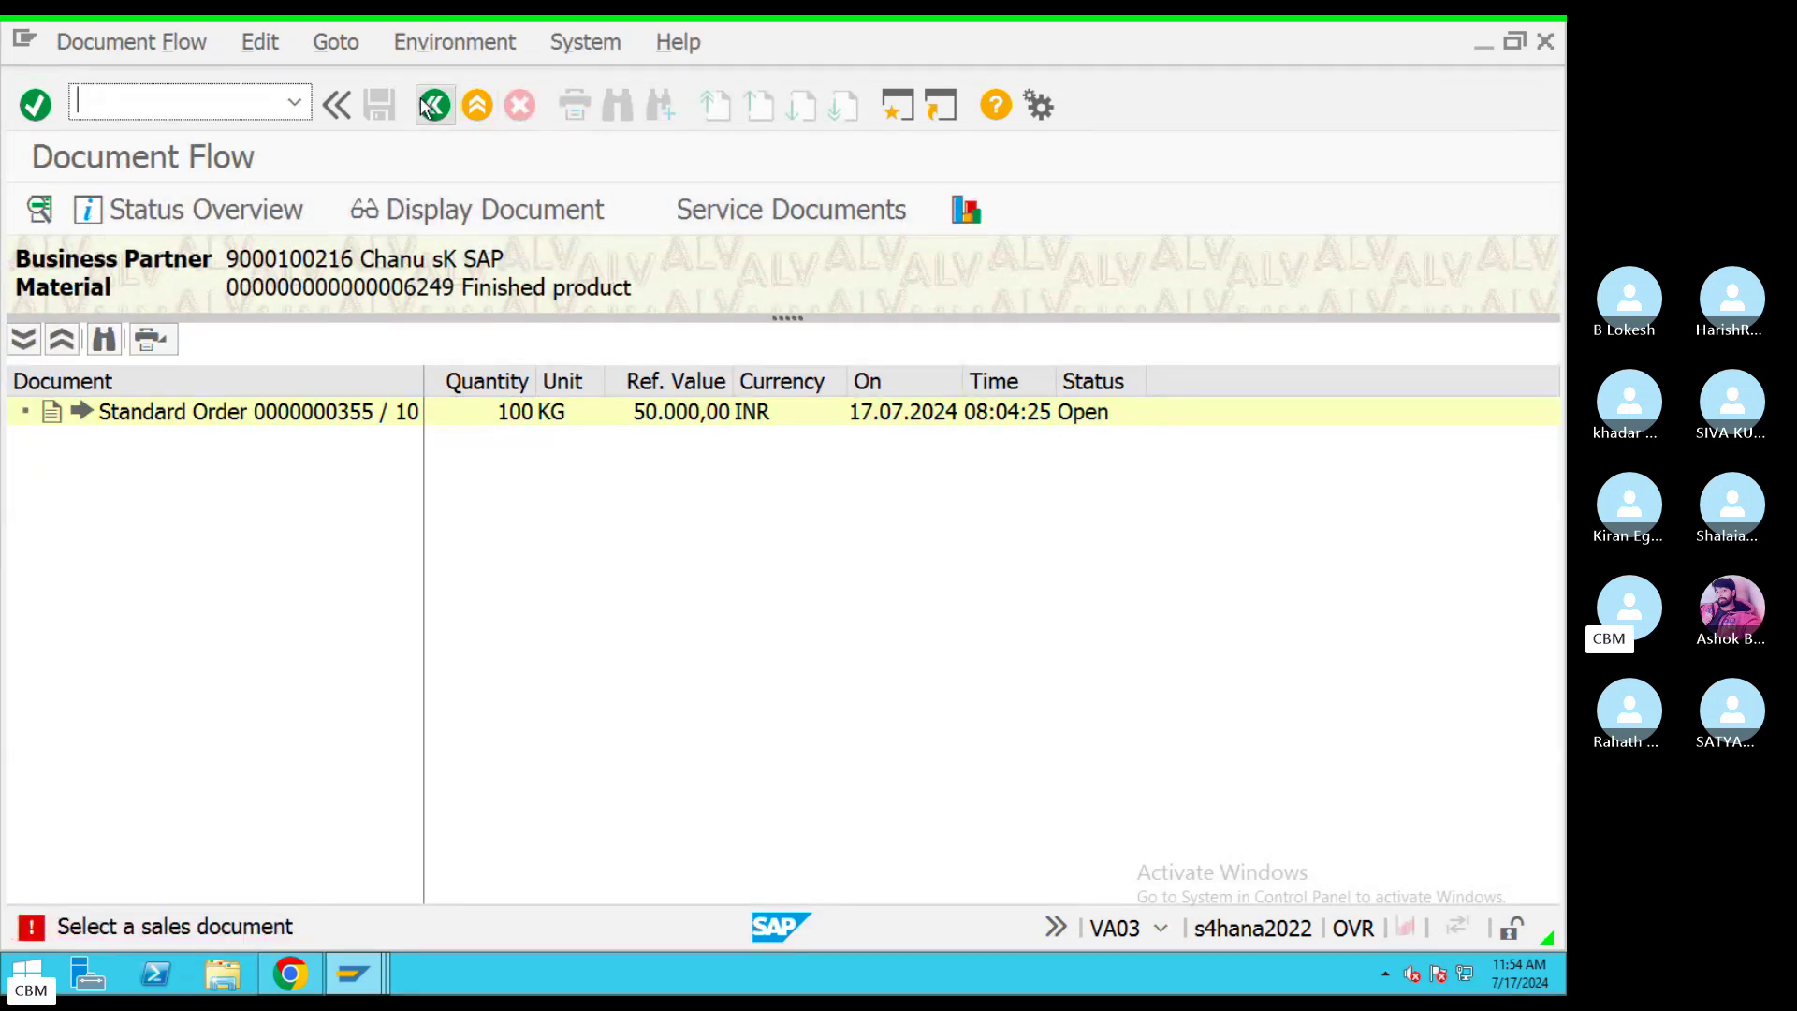
click(434, 104)
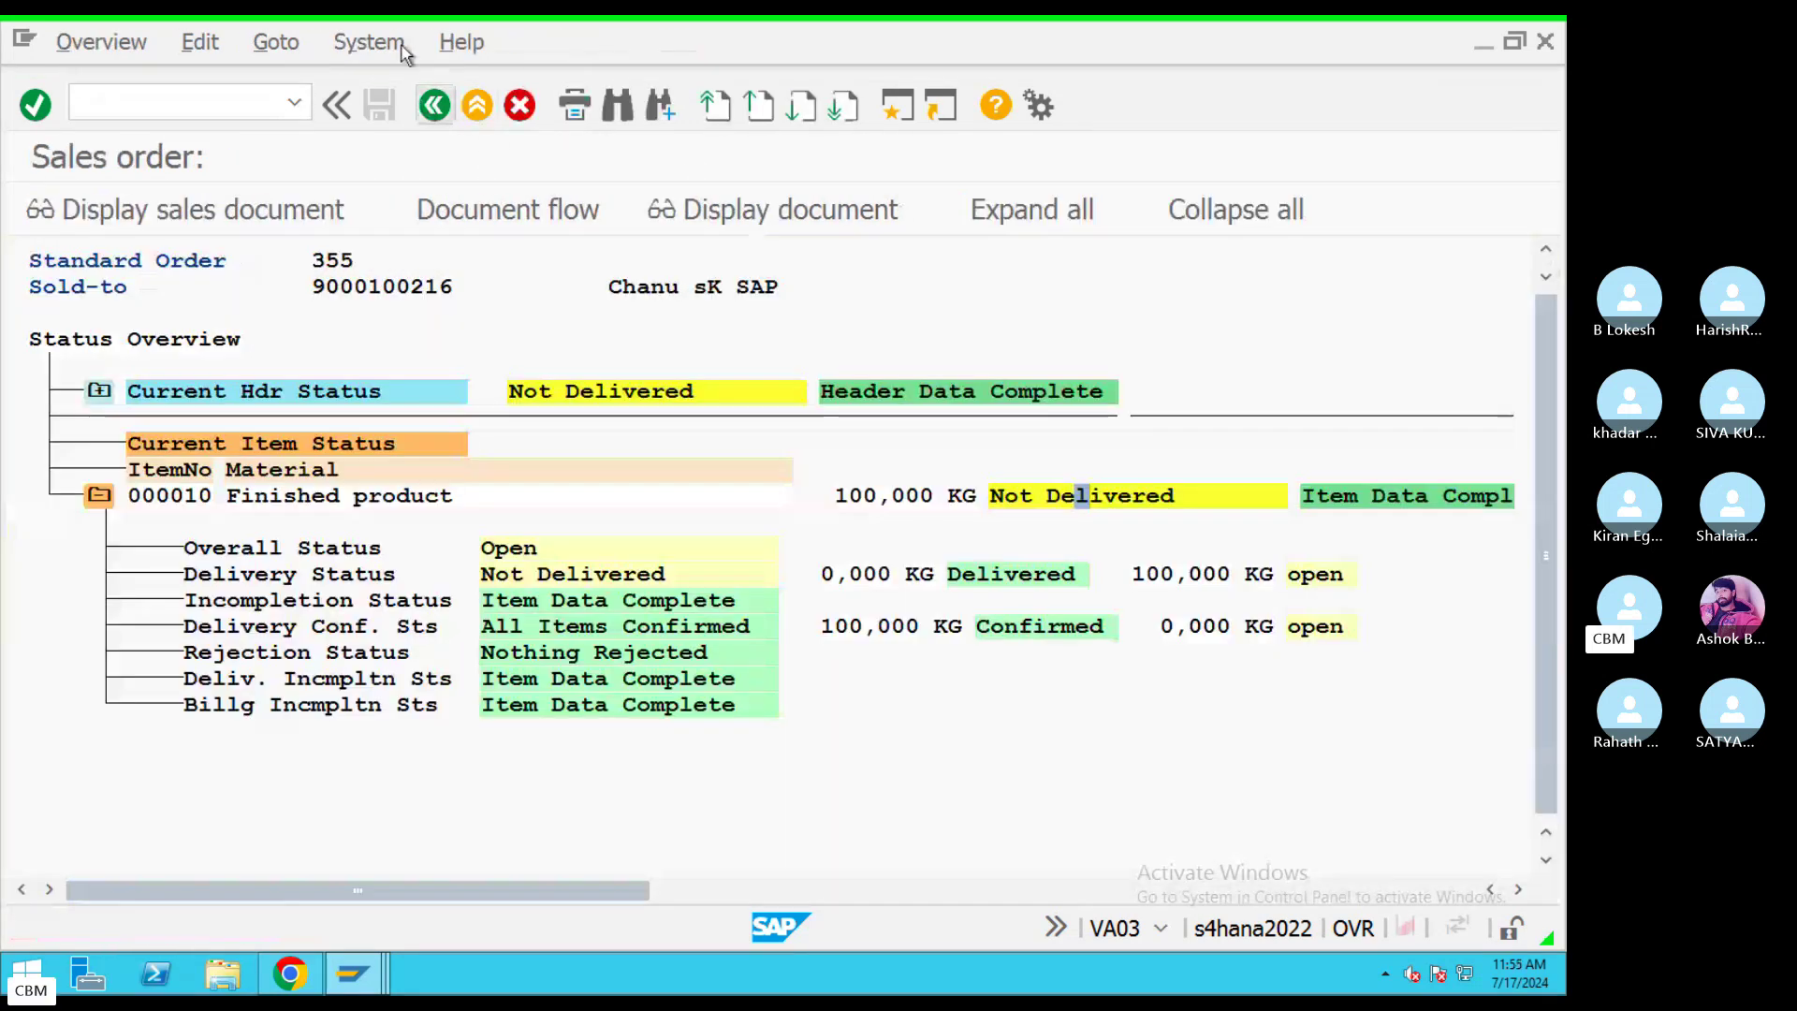
click(434, 107)
click(339, 44)
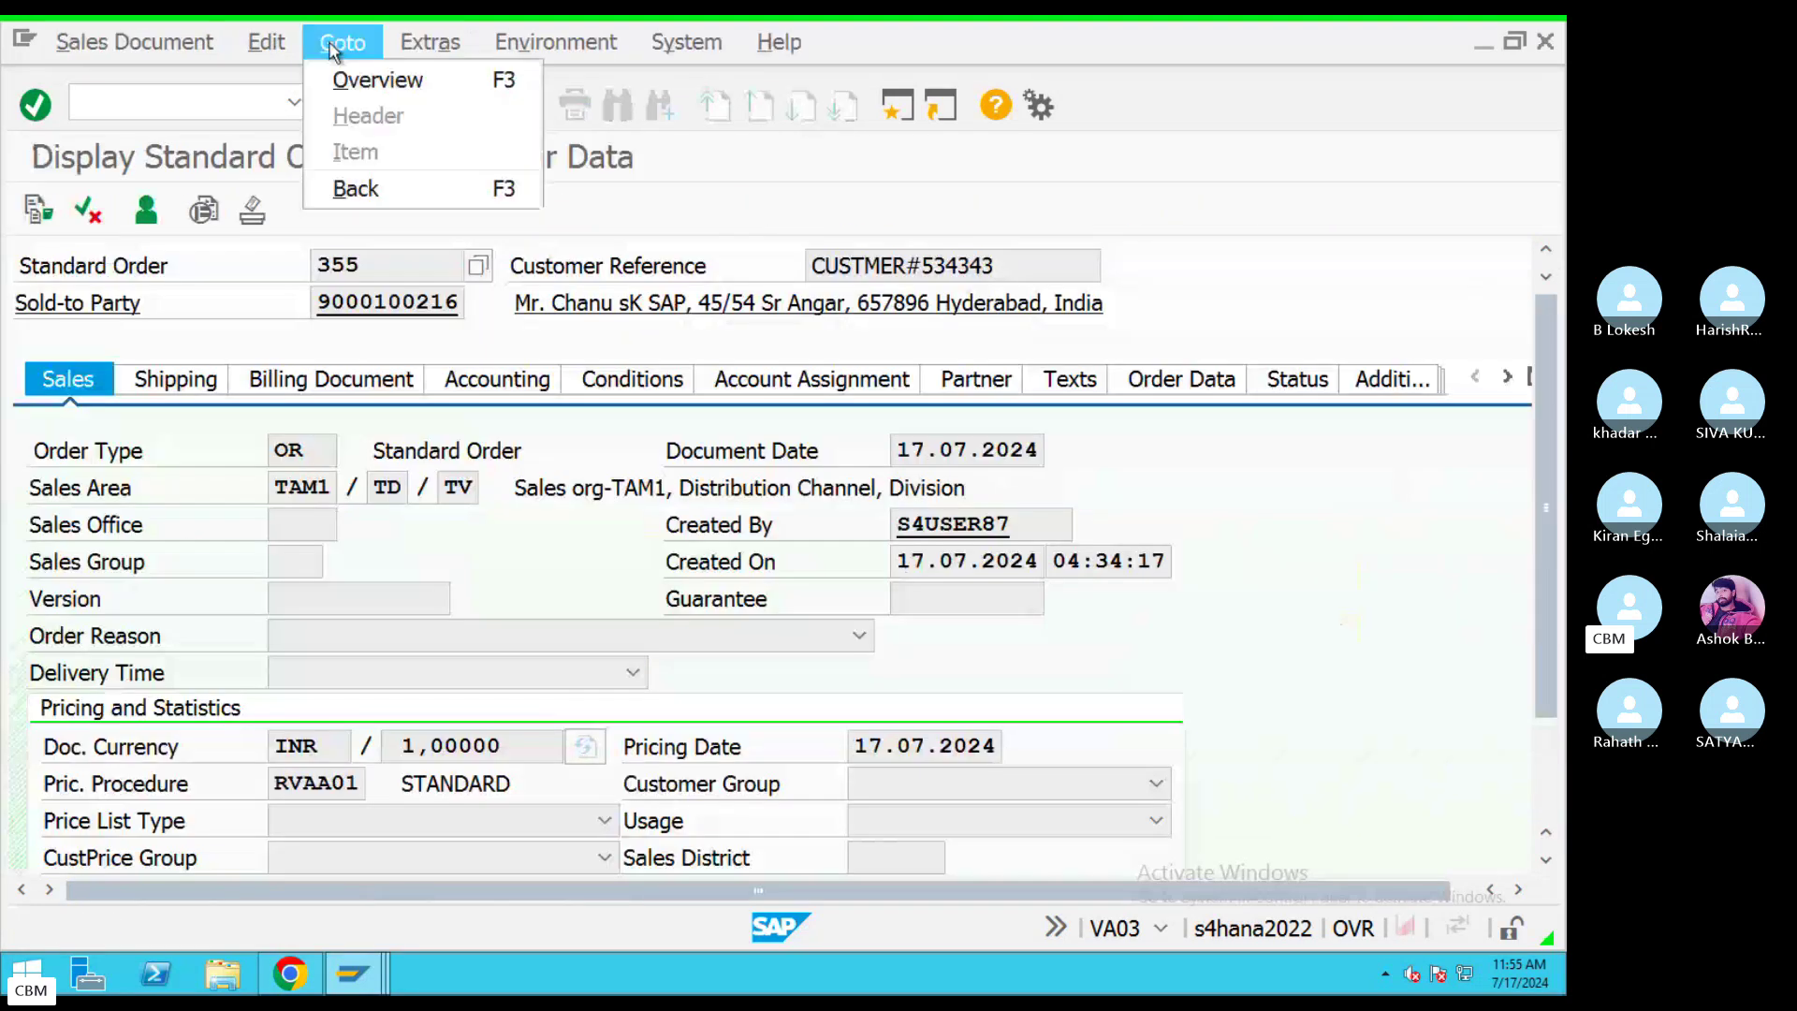
click(270, 47)
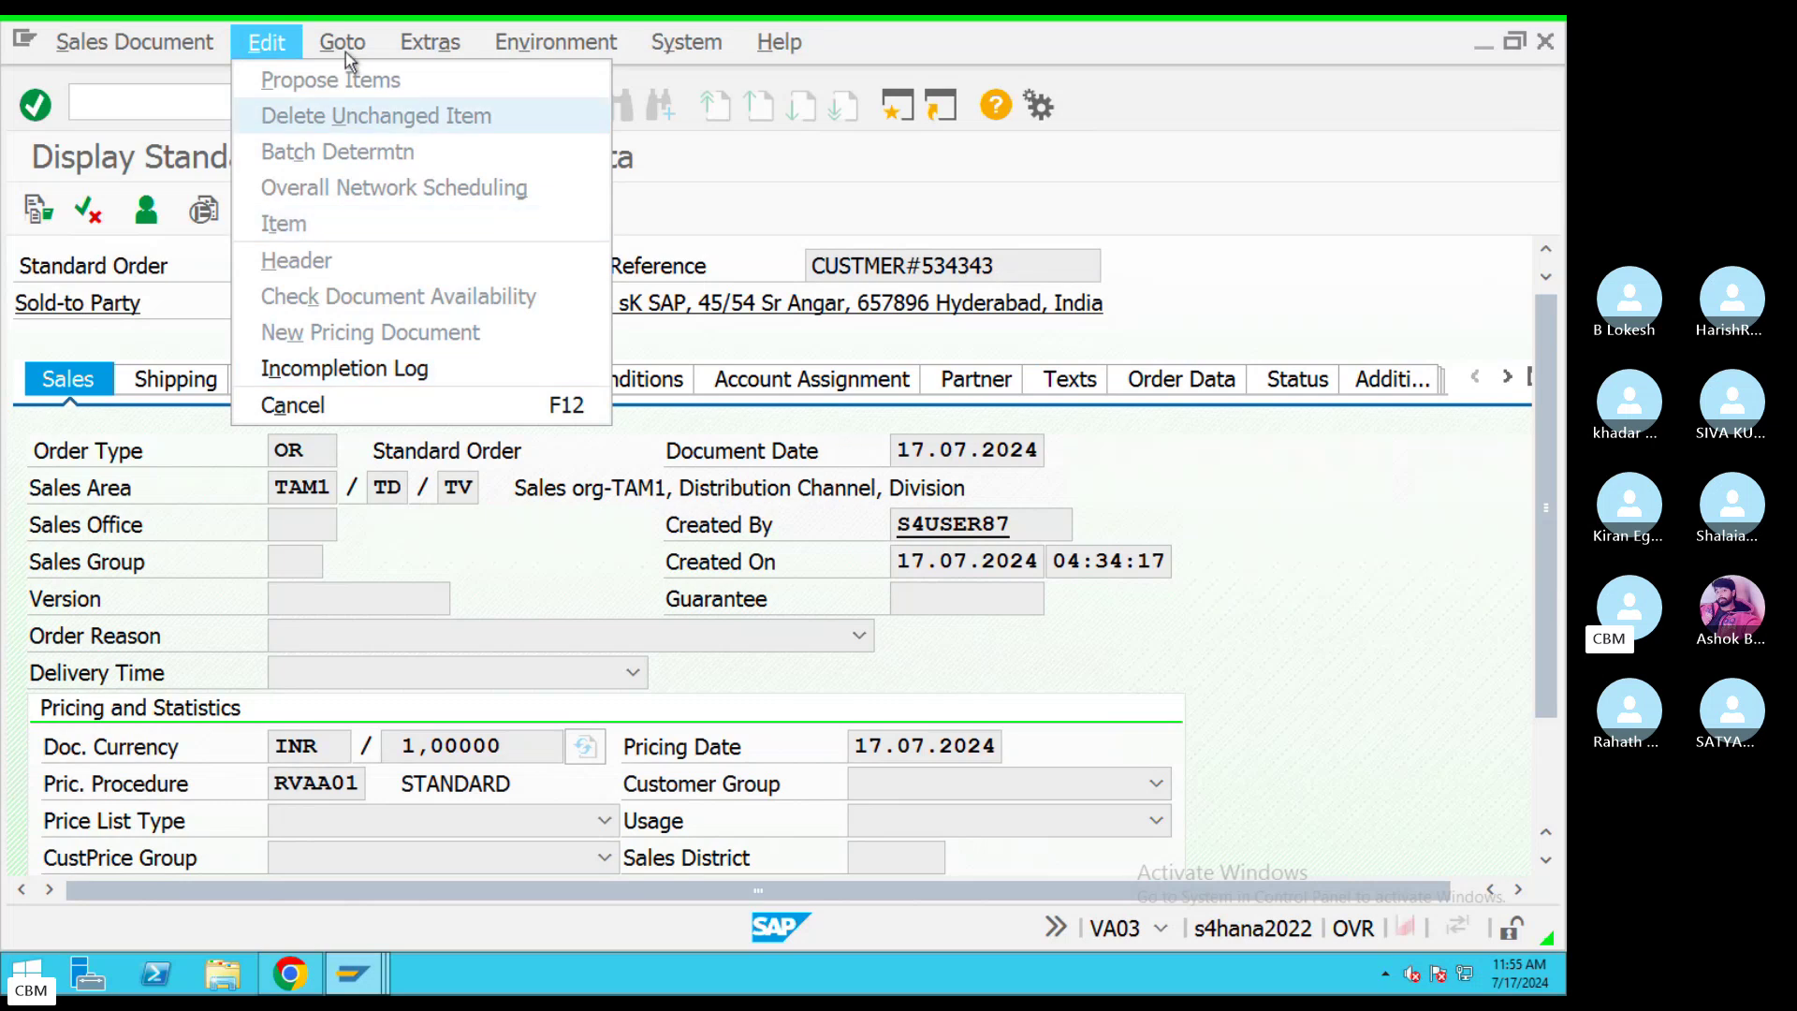
Request a print preview of the output for the displayed sales order.
mouse_move(432, 47)
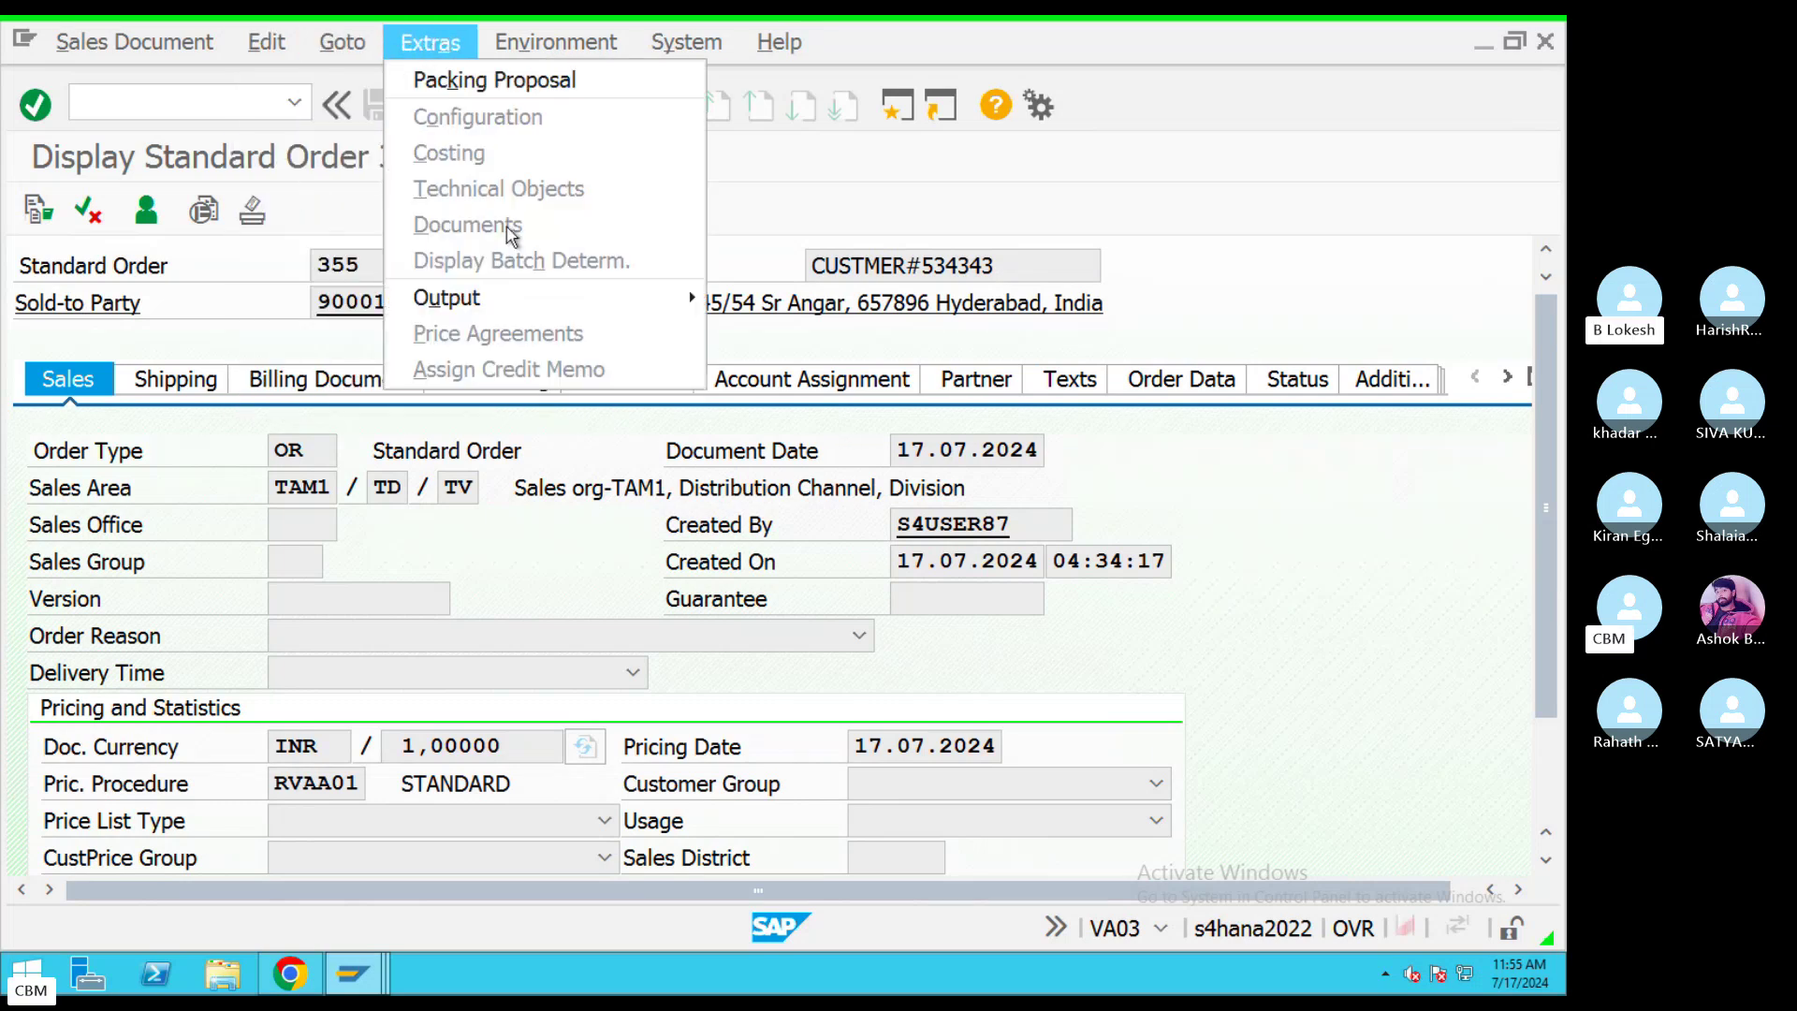
mouse_move(538, 307)
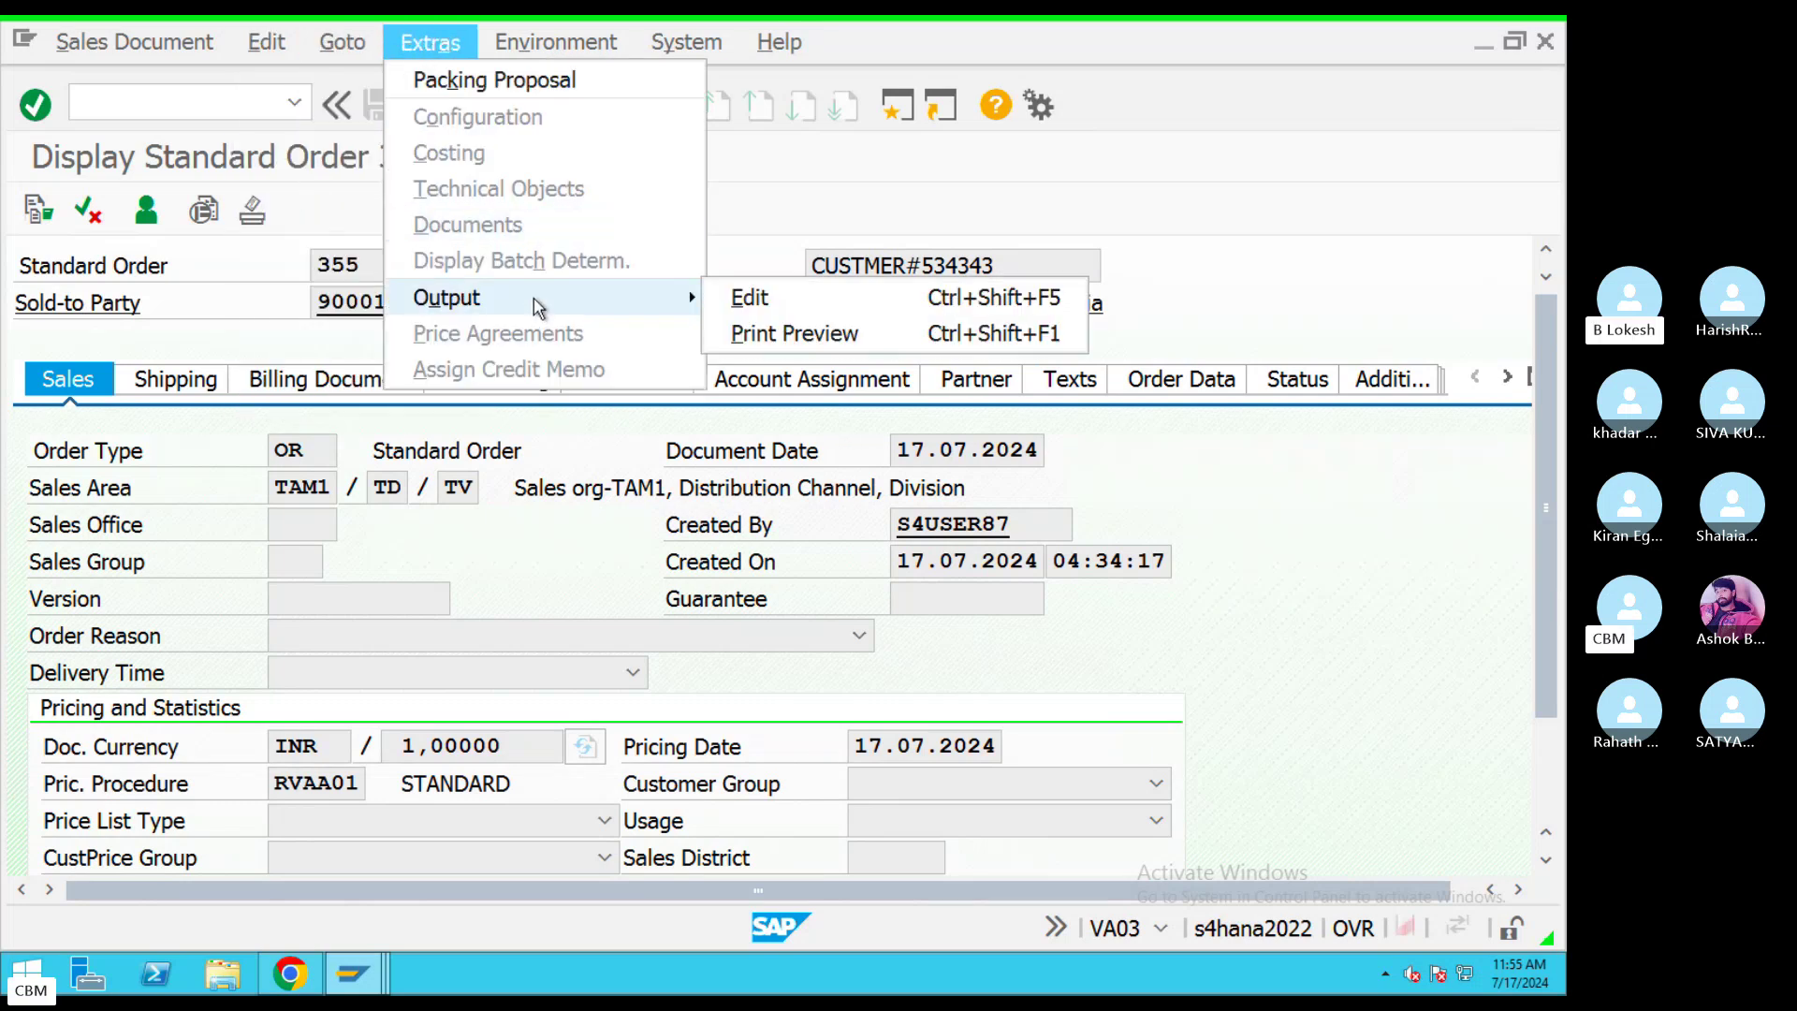
click(765, 334)
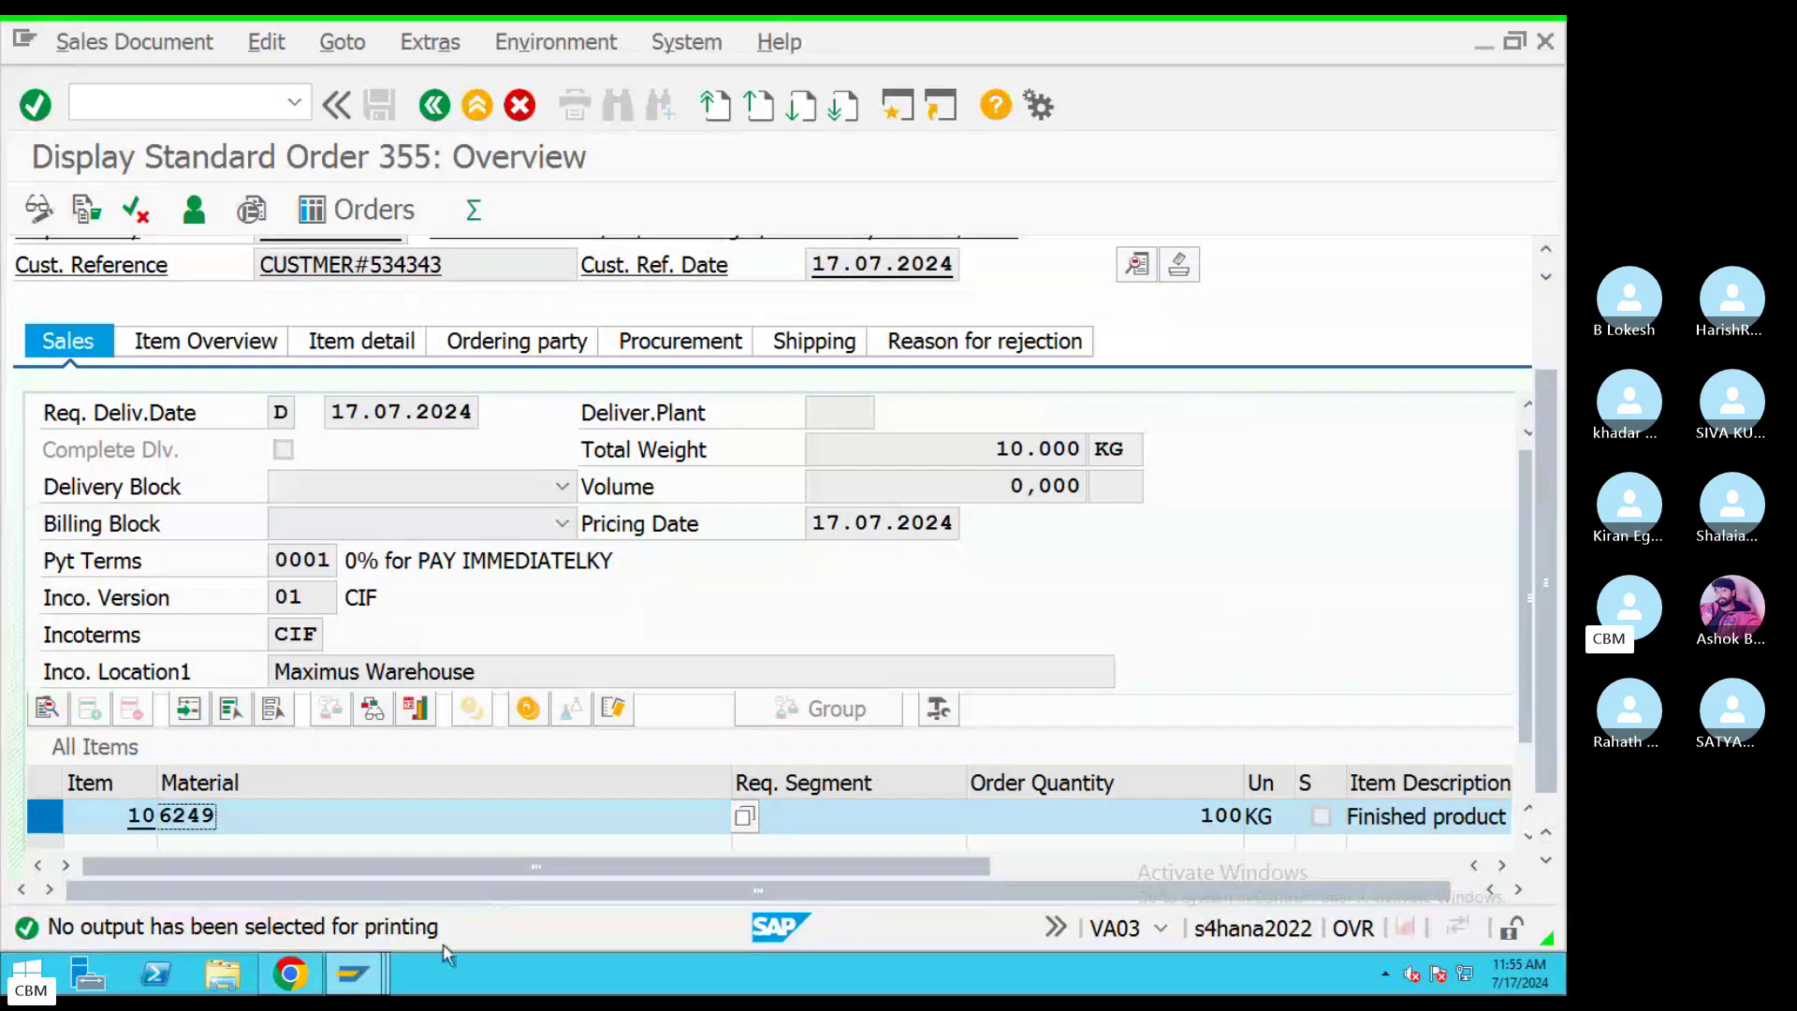
Look through the displayed order's environment, system and sales document functions for a way to print it.
click(572, 45)
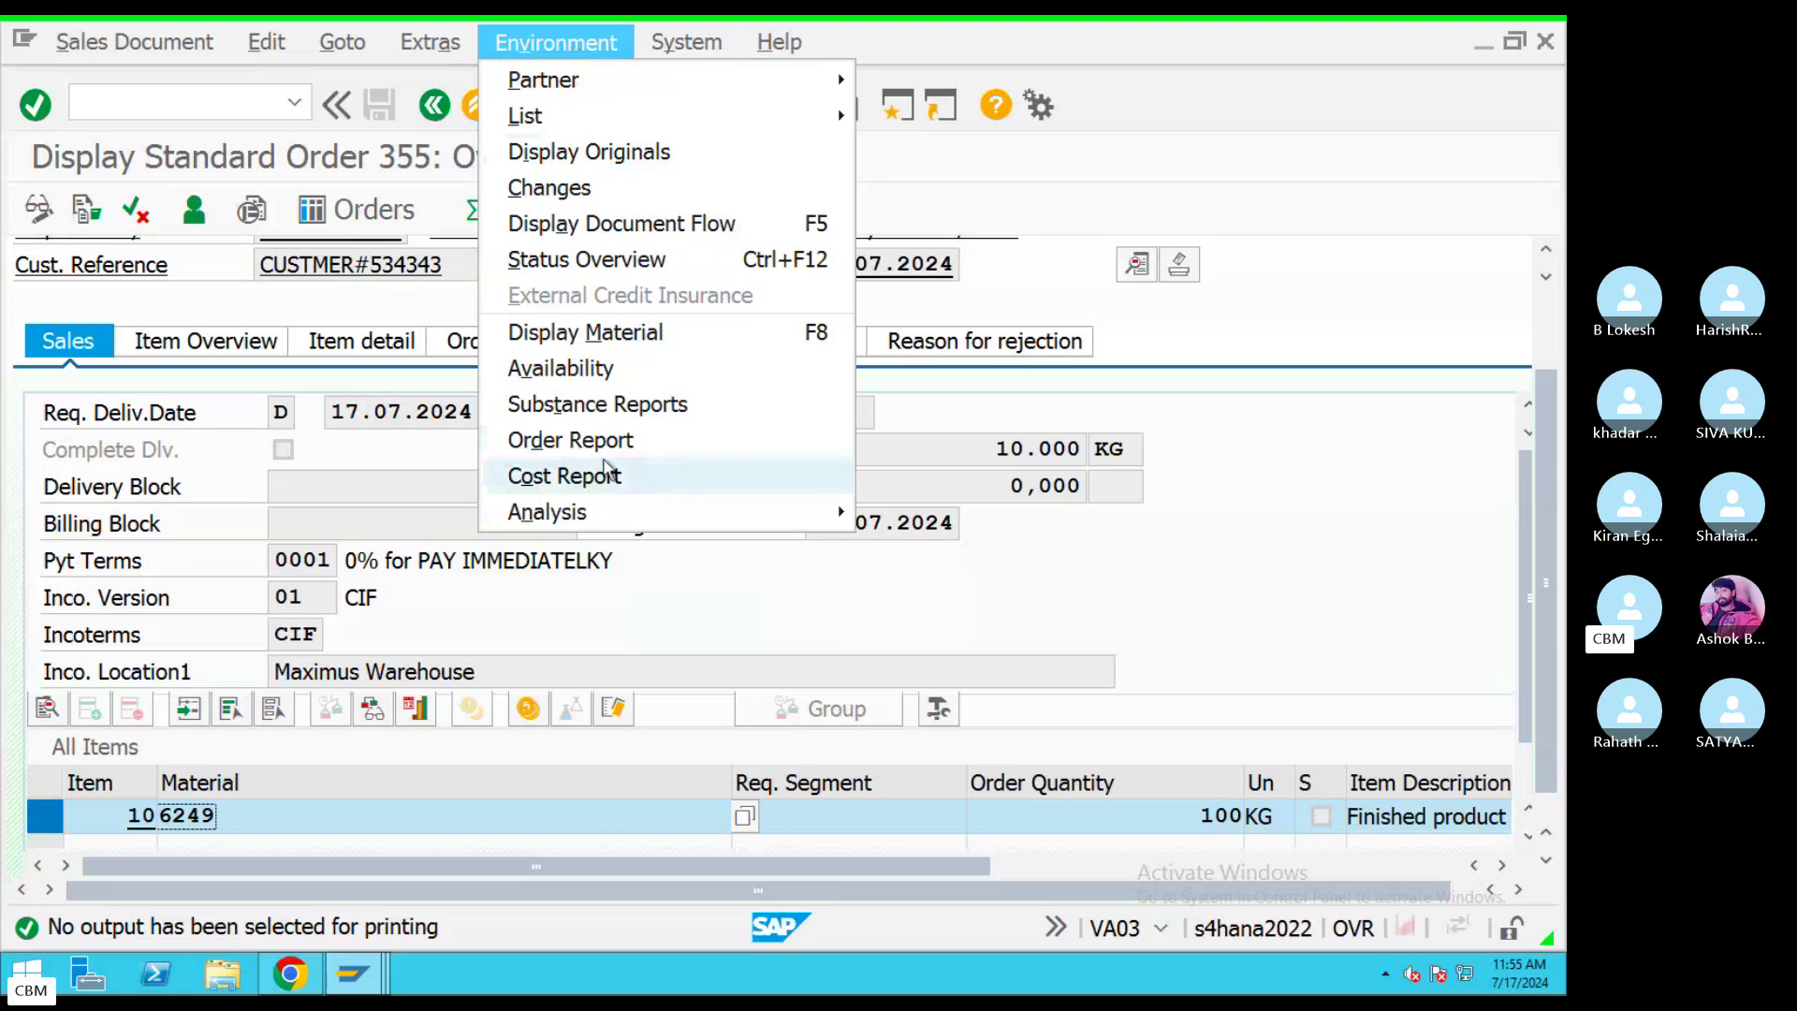
mouse_move(713, 49)
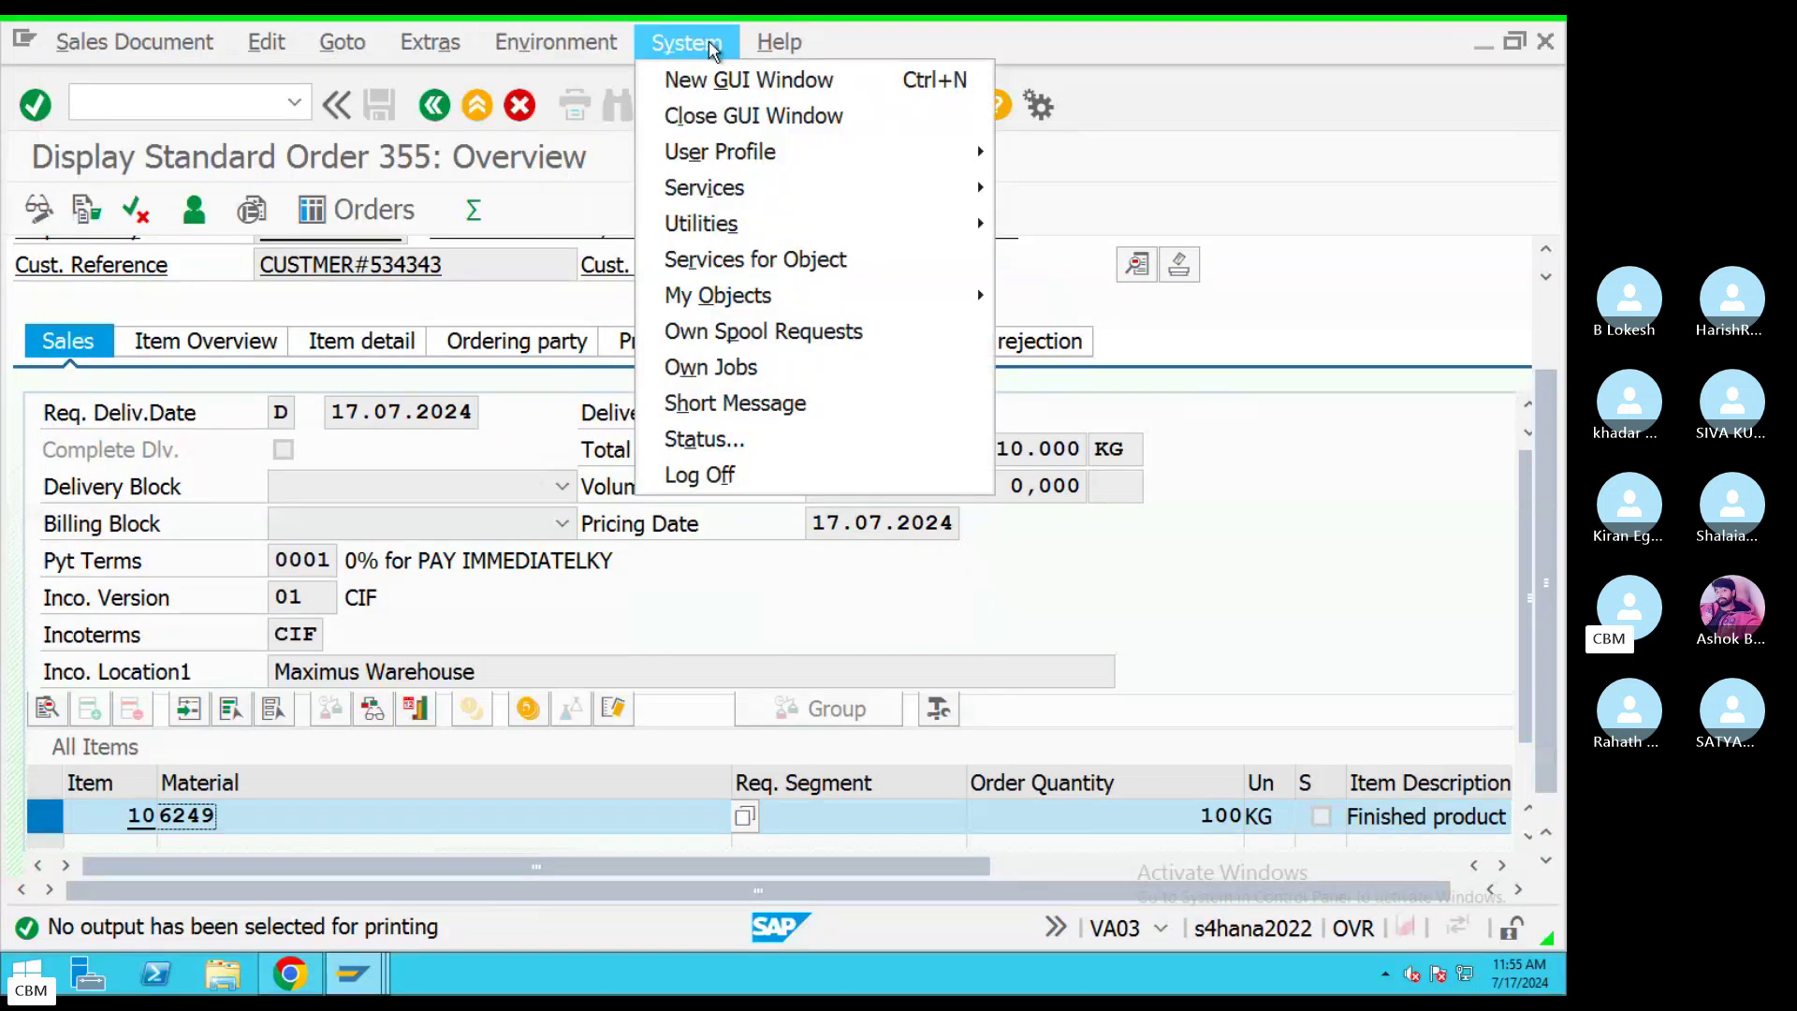
mouse_move(767, 59)
mouse_move(708, 187)
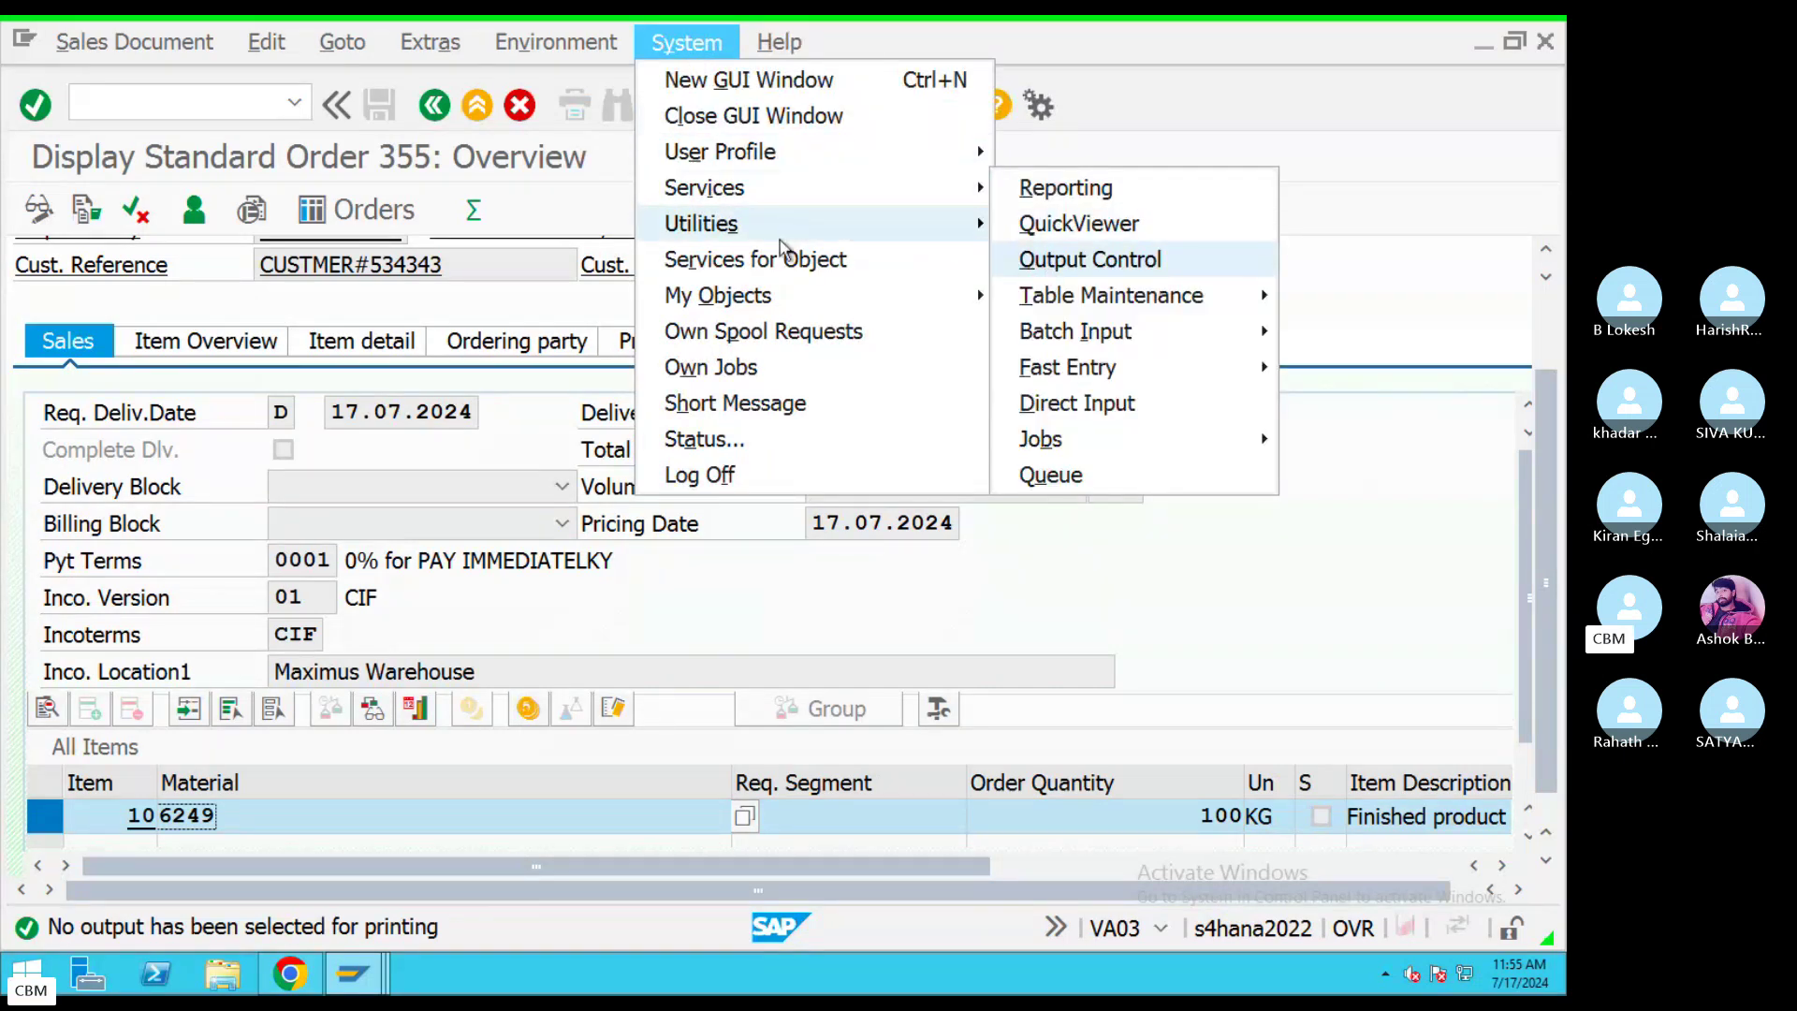
mouse_move(777, 239)
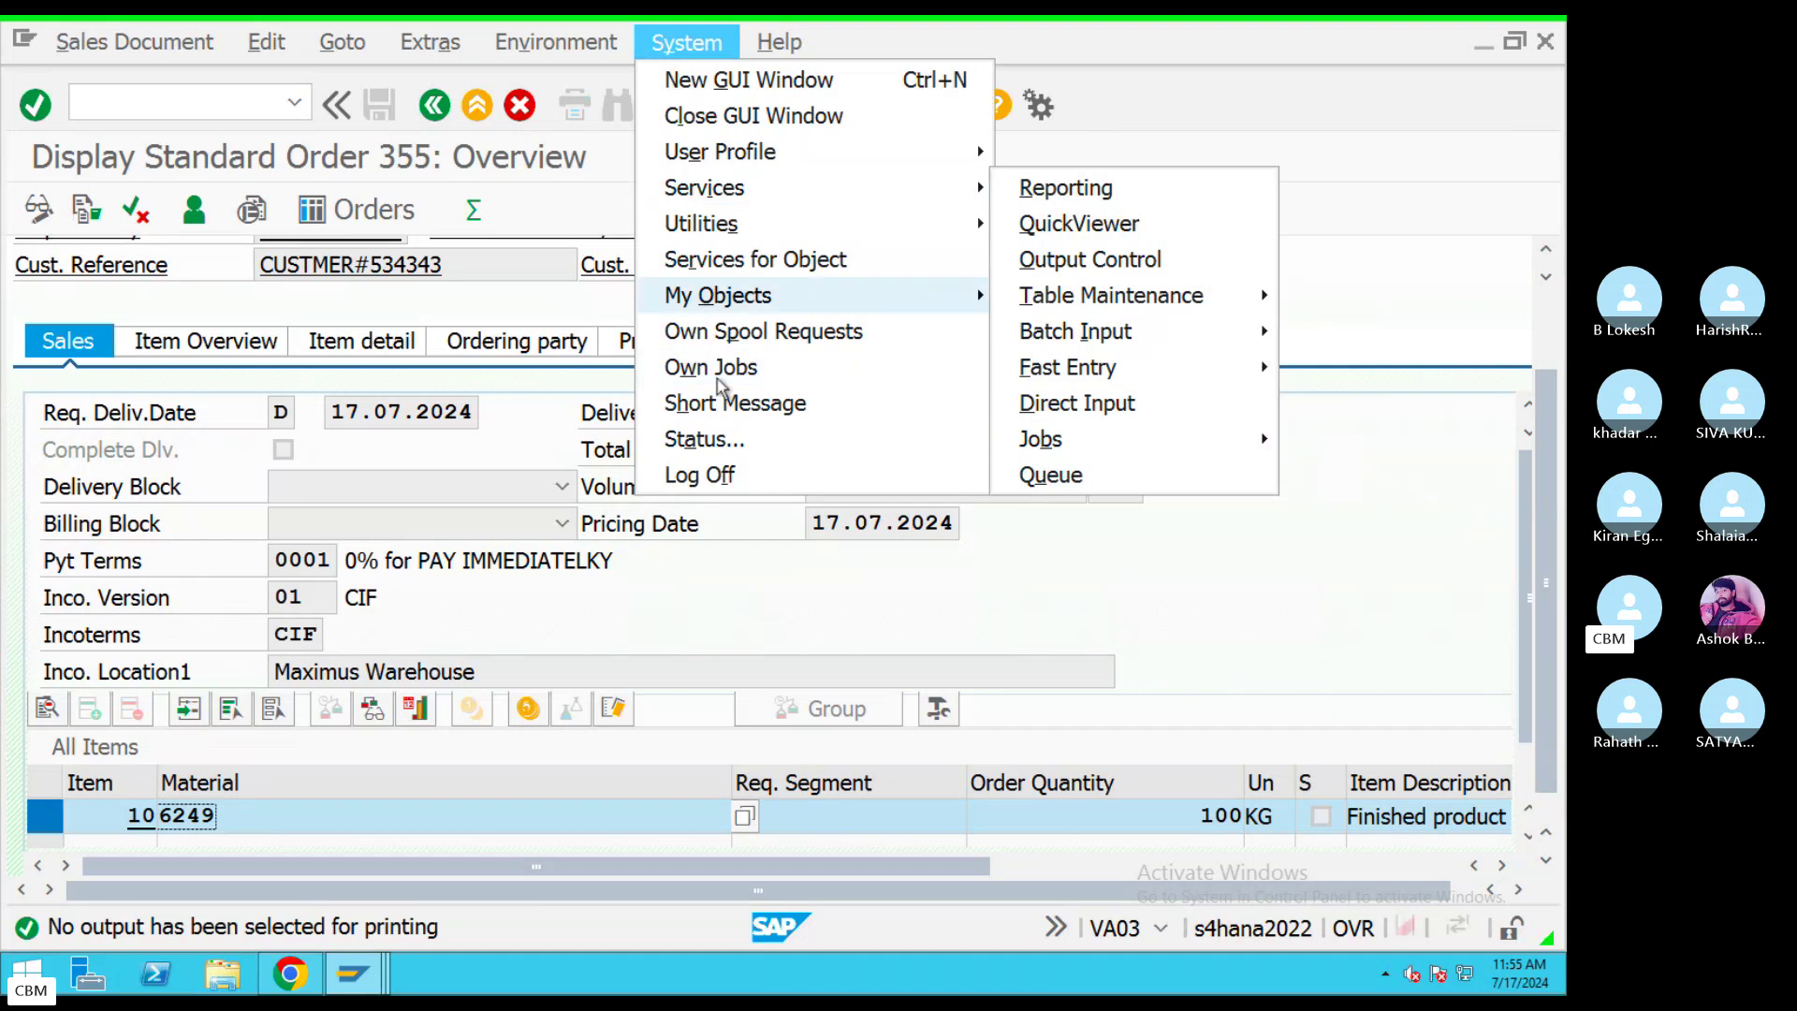
click(1176, 168)
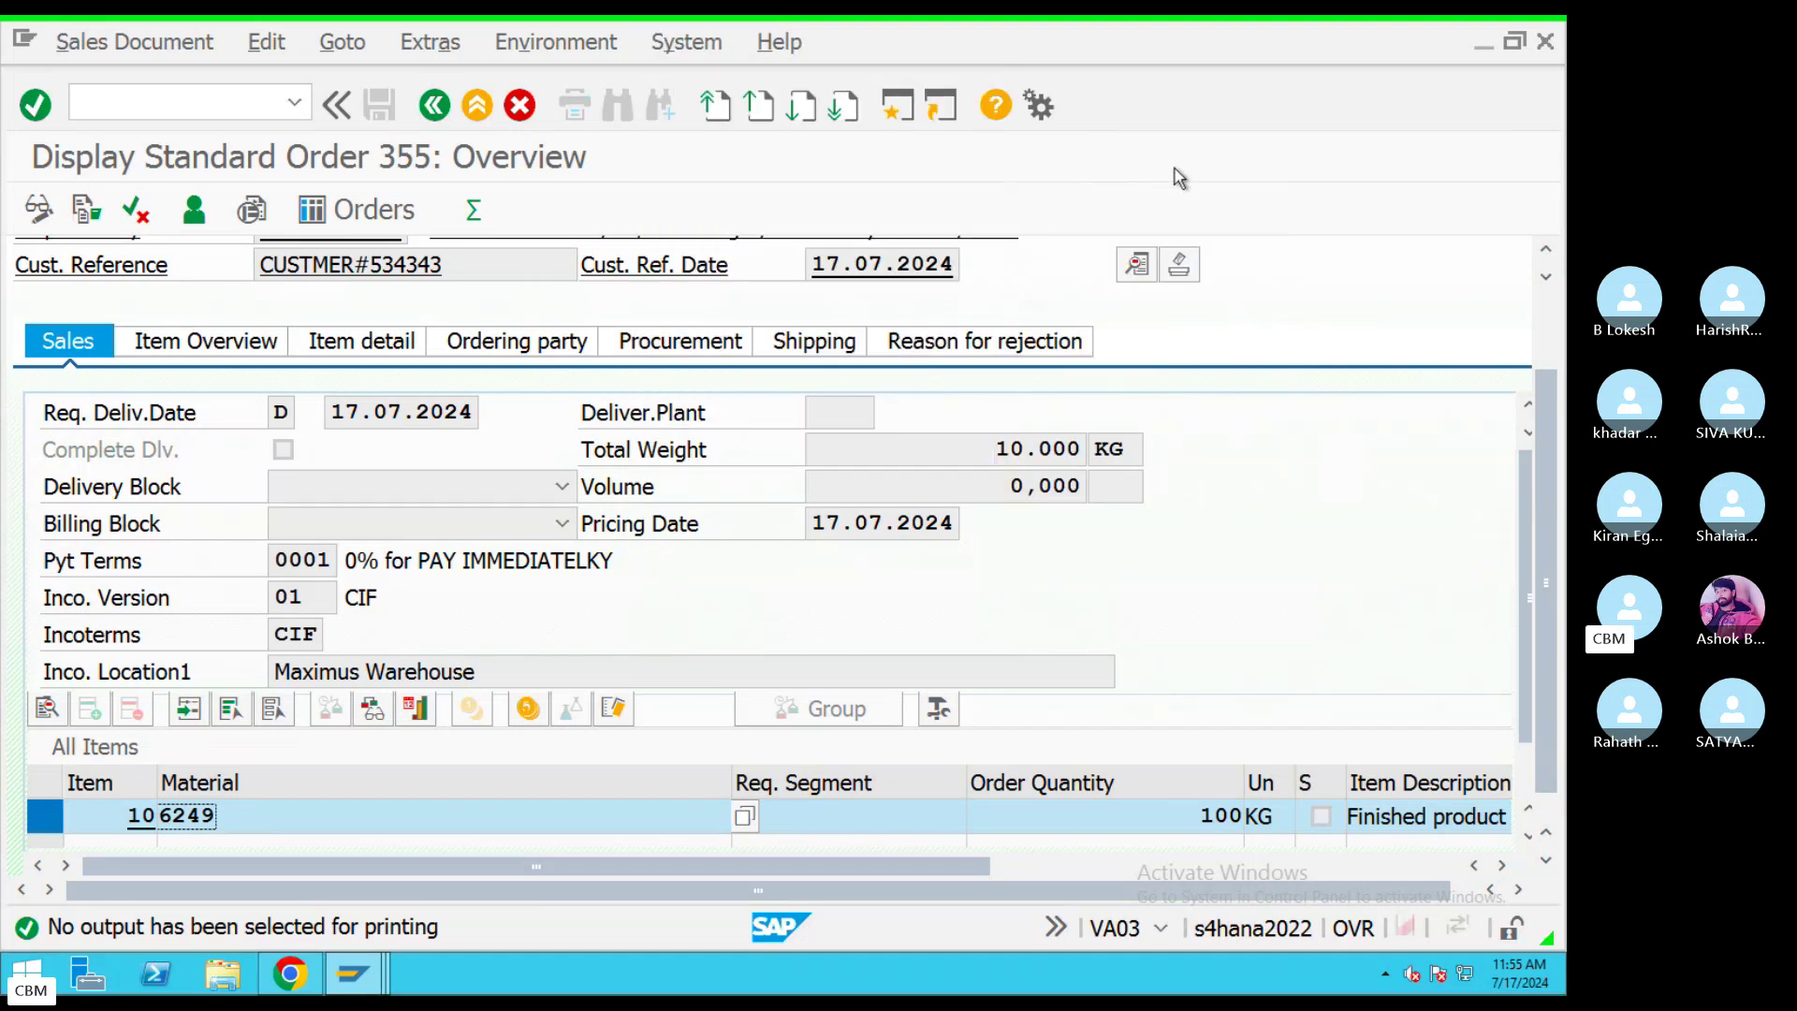
click(202, 52)
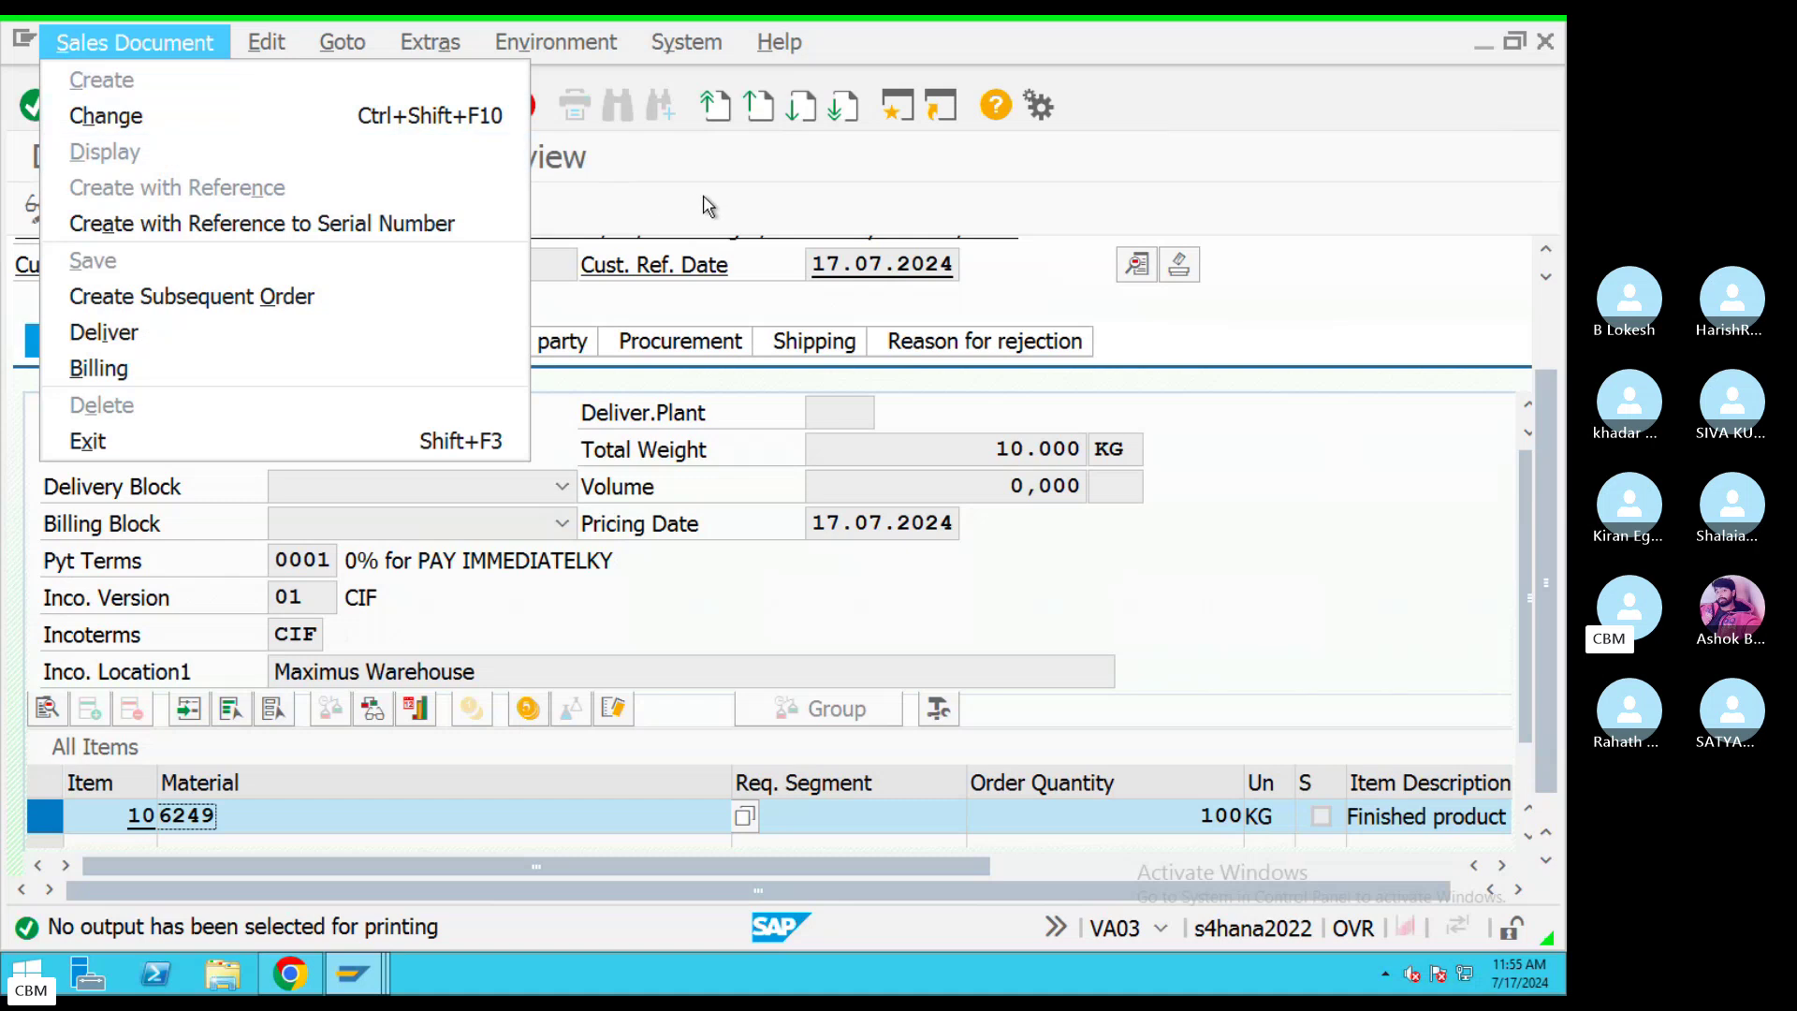
click(764, 196)
Return through the document flow to the initial change screen and reopen the sales order in its item overview.
click(435, 105)
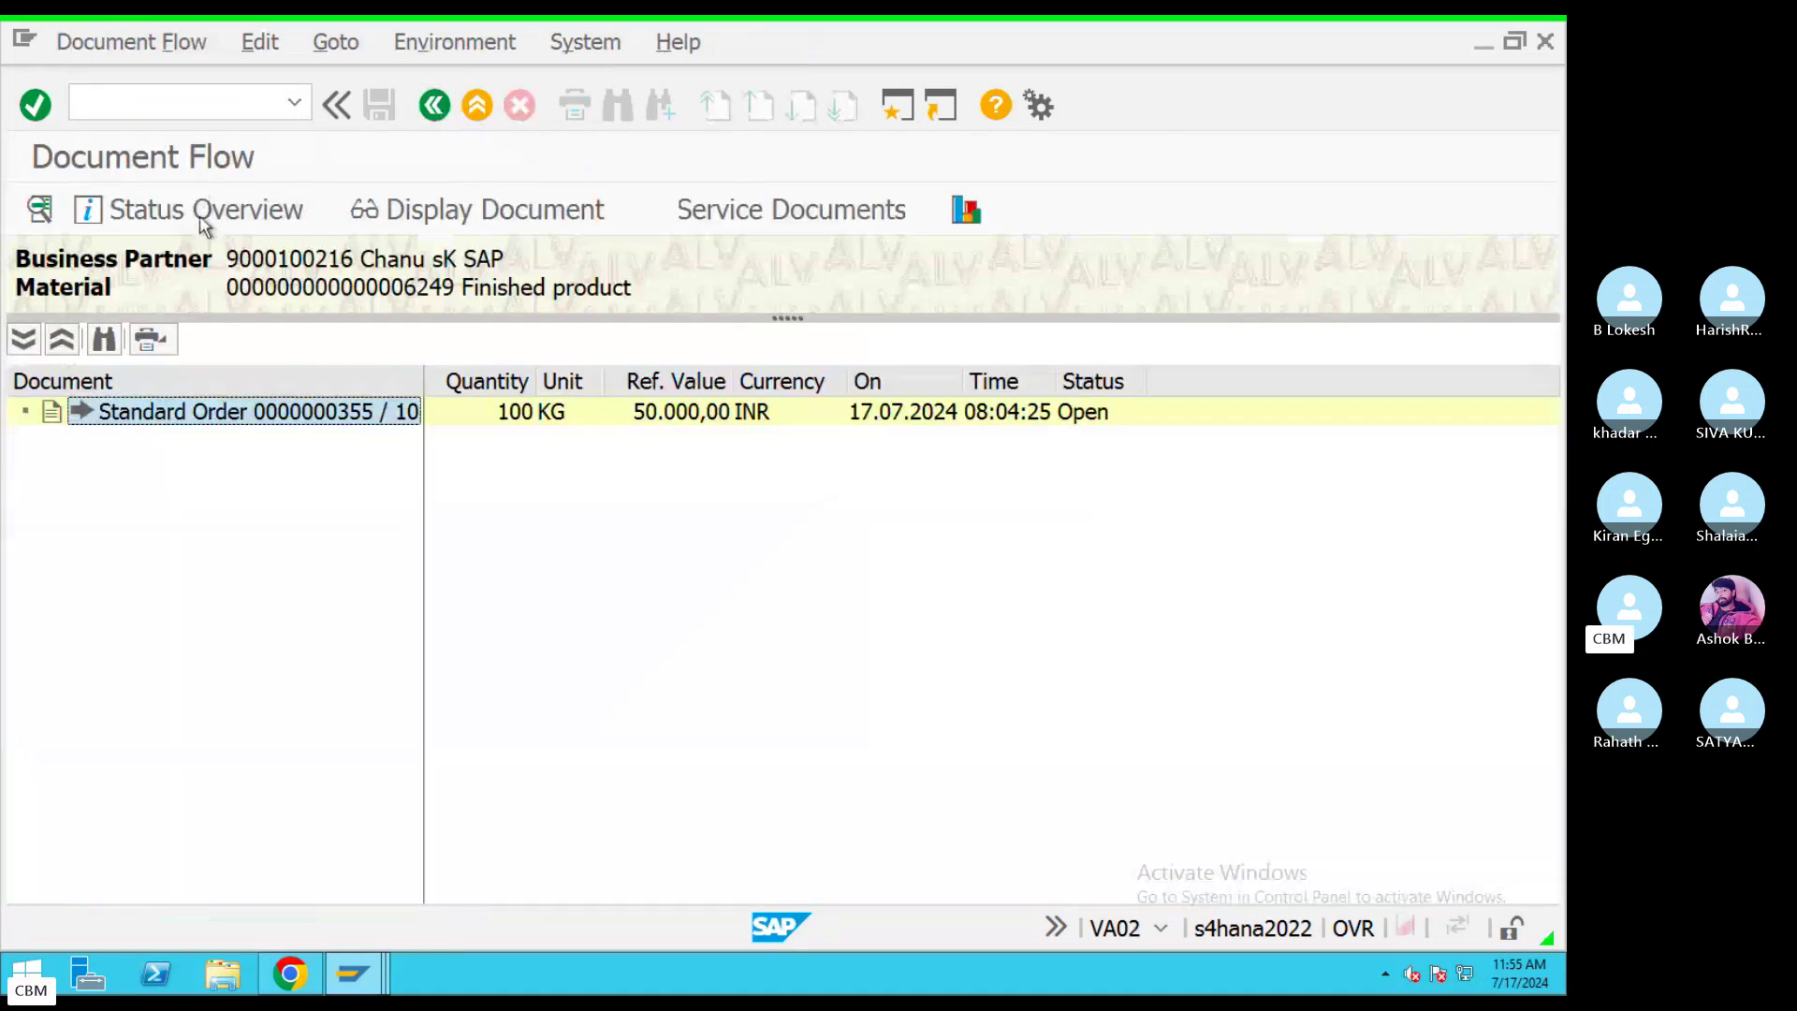
click(429, 104)
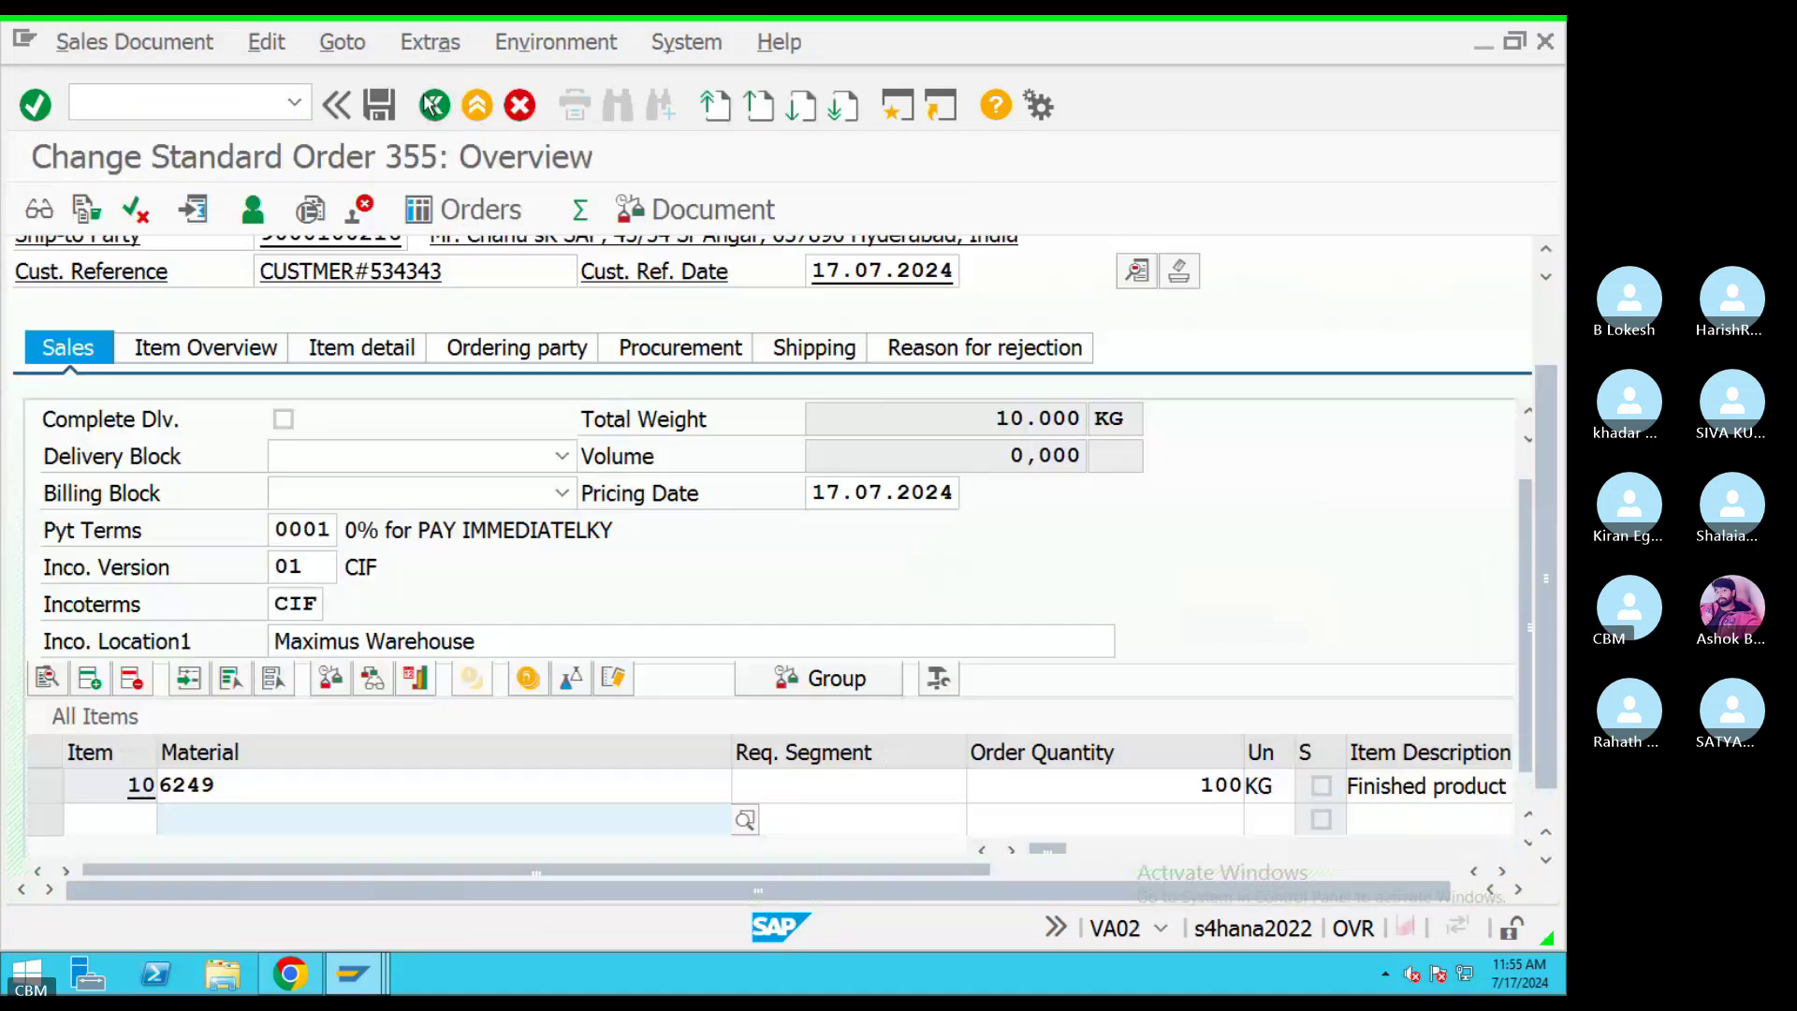
click(433, 105)
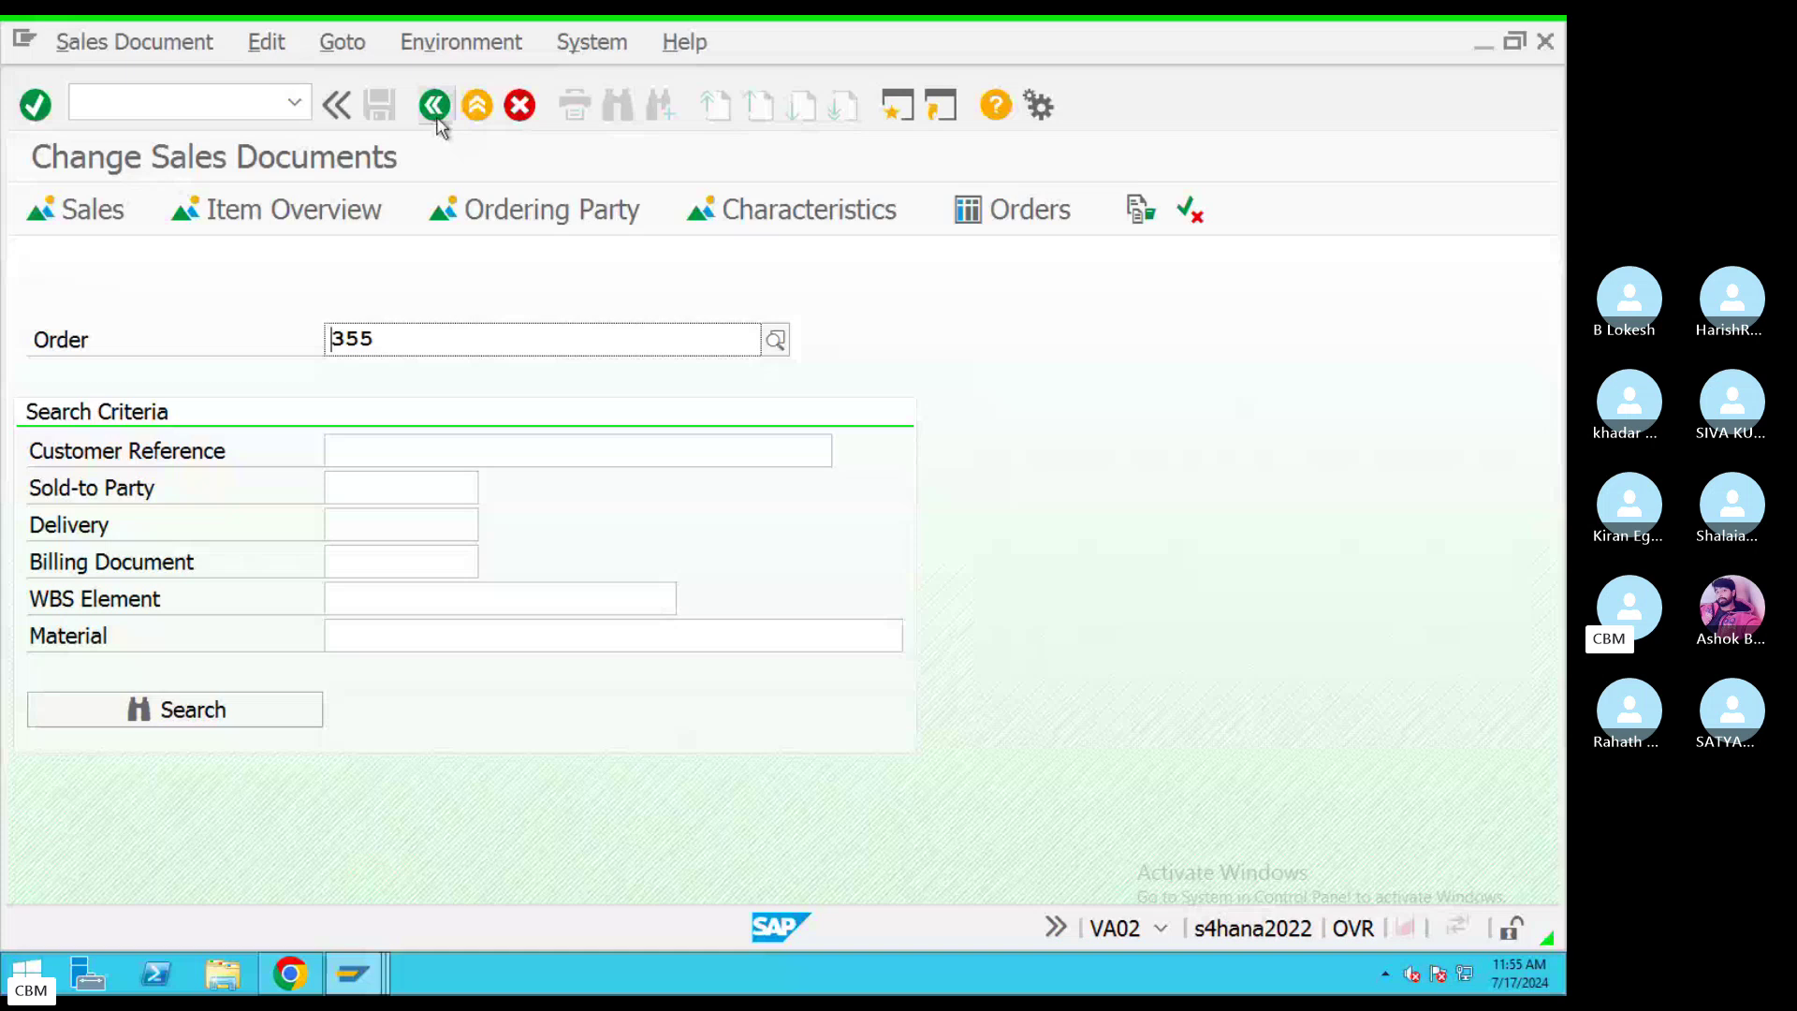
click(307, 214)
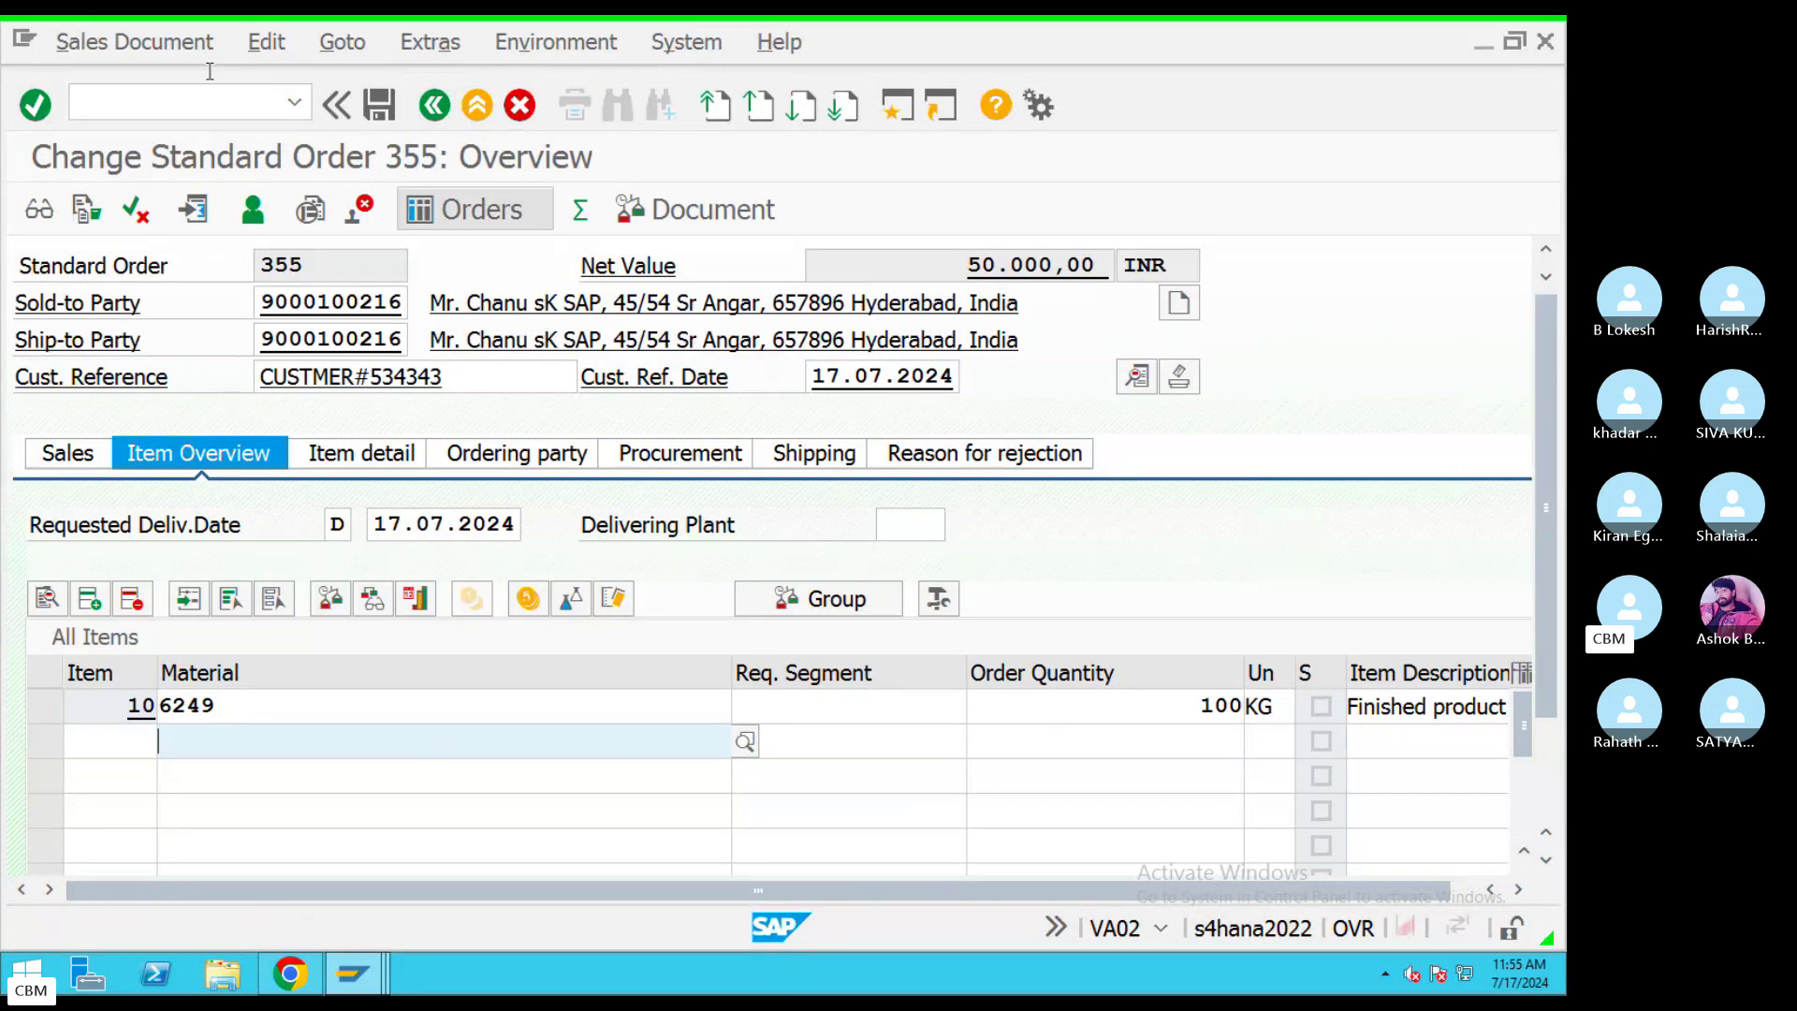
Look through the order's functions in change mode and request a print preview of its header output.
click(148, 45)
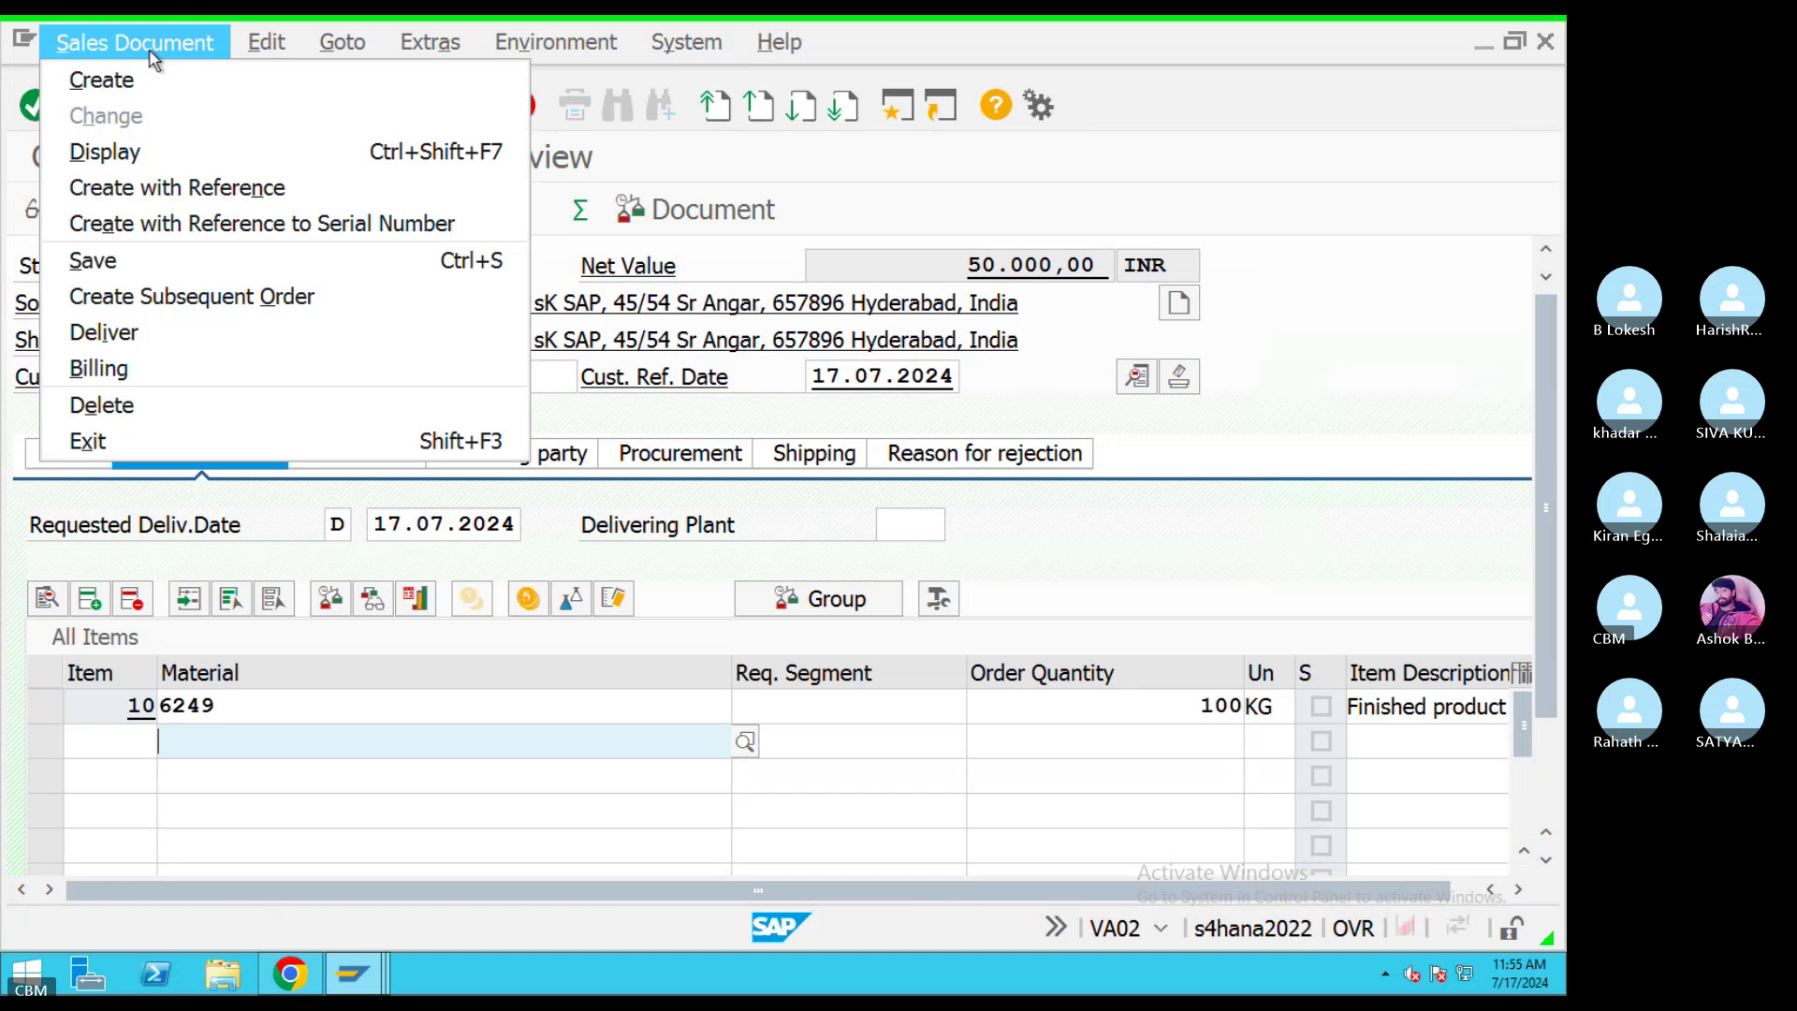
click(273, 47)
click(273, 48)
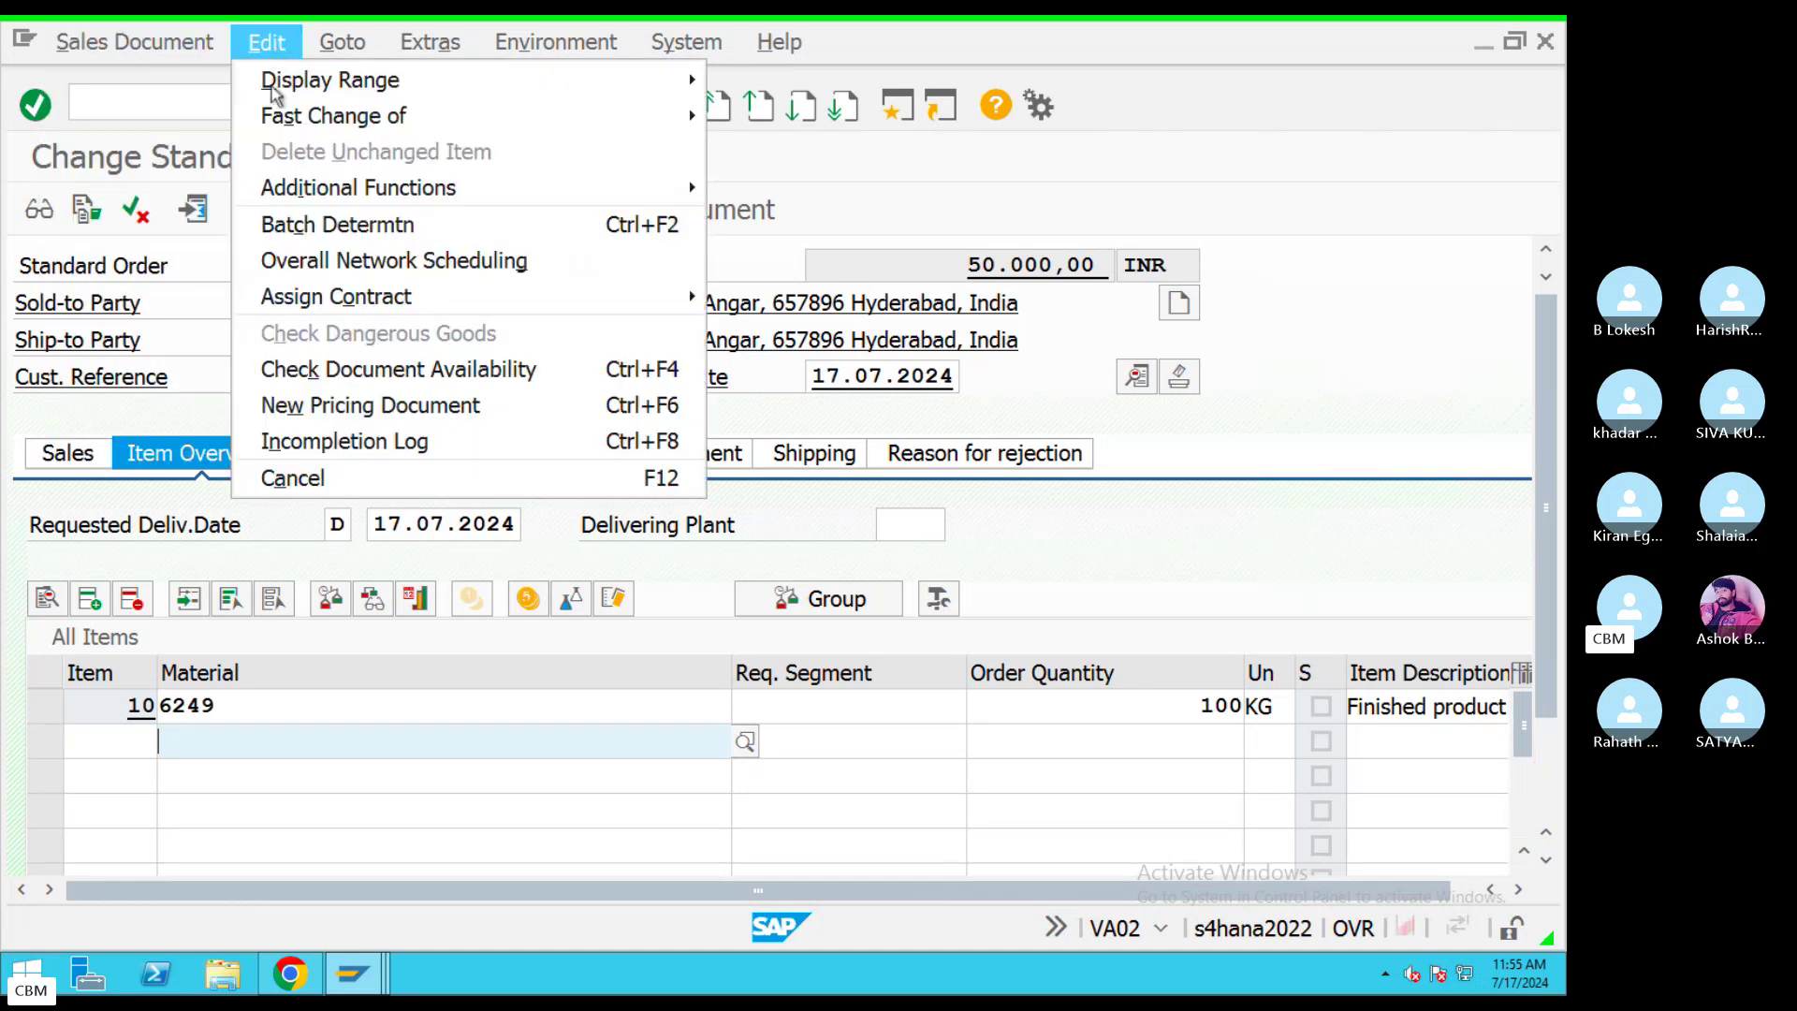
click(266, 41)
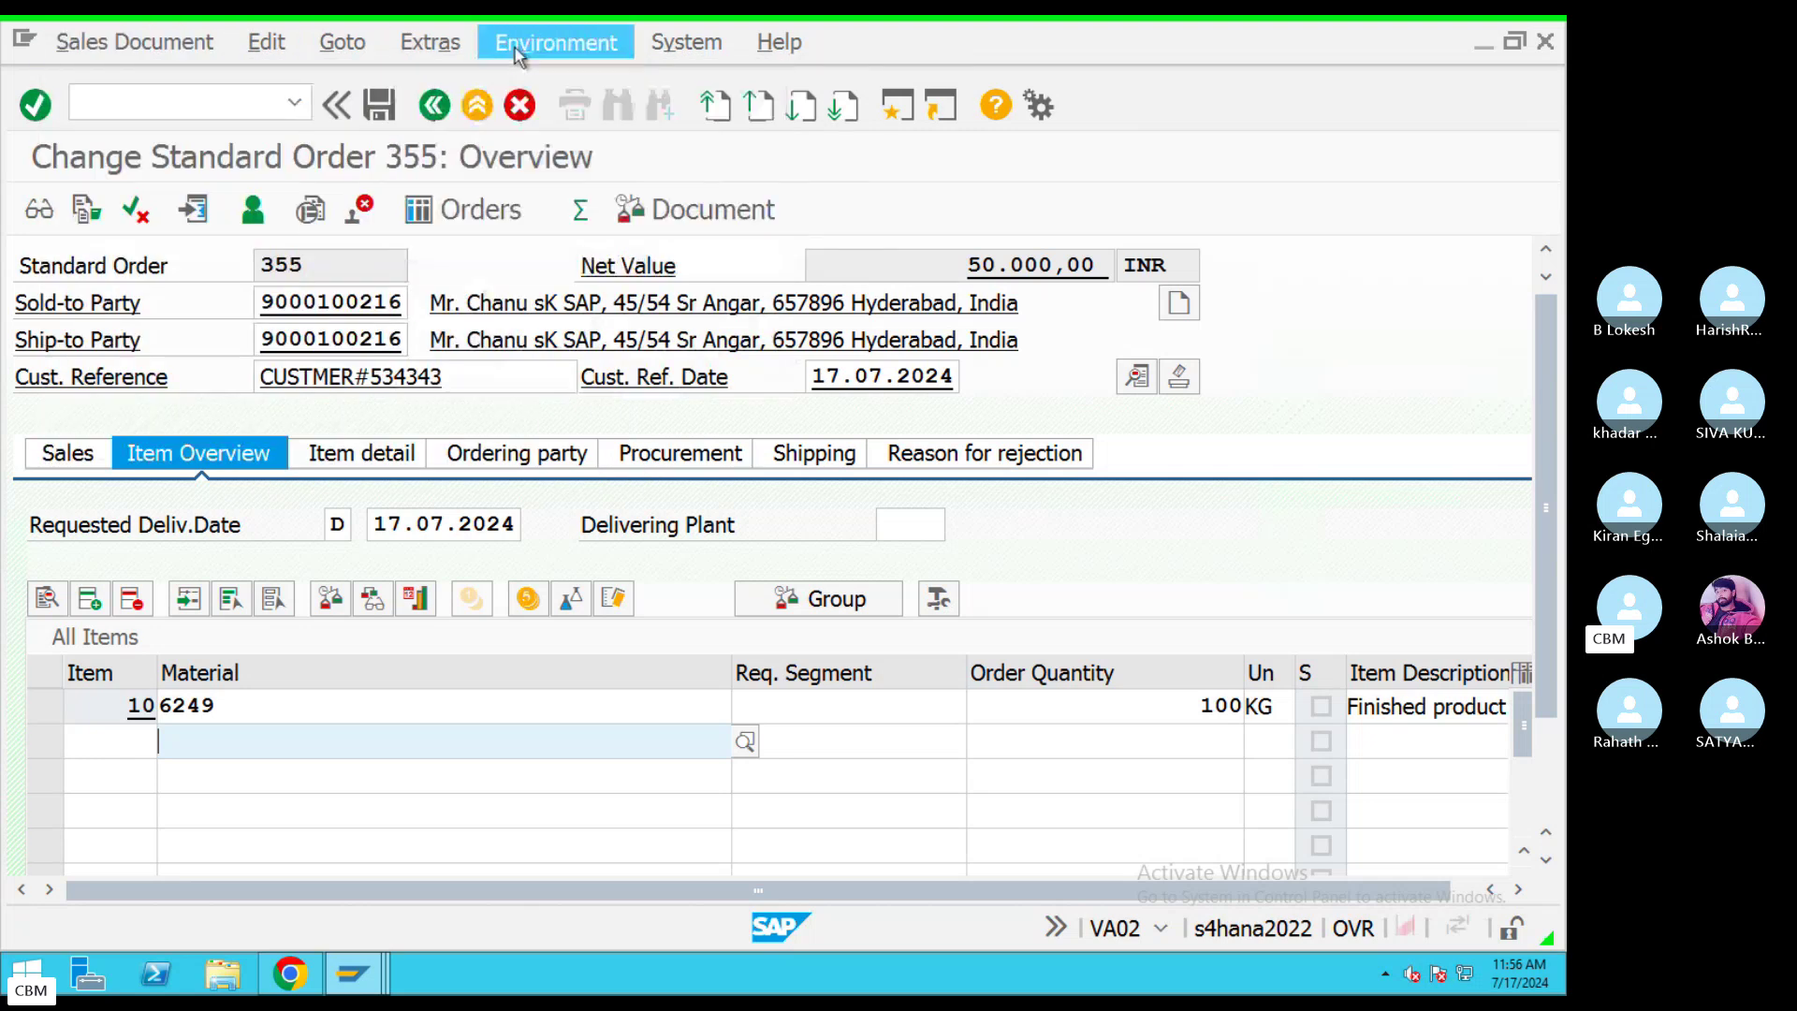
click(234, 41)
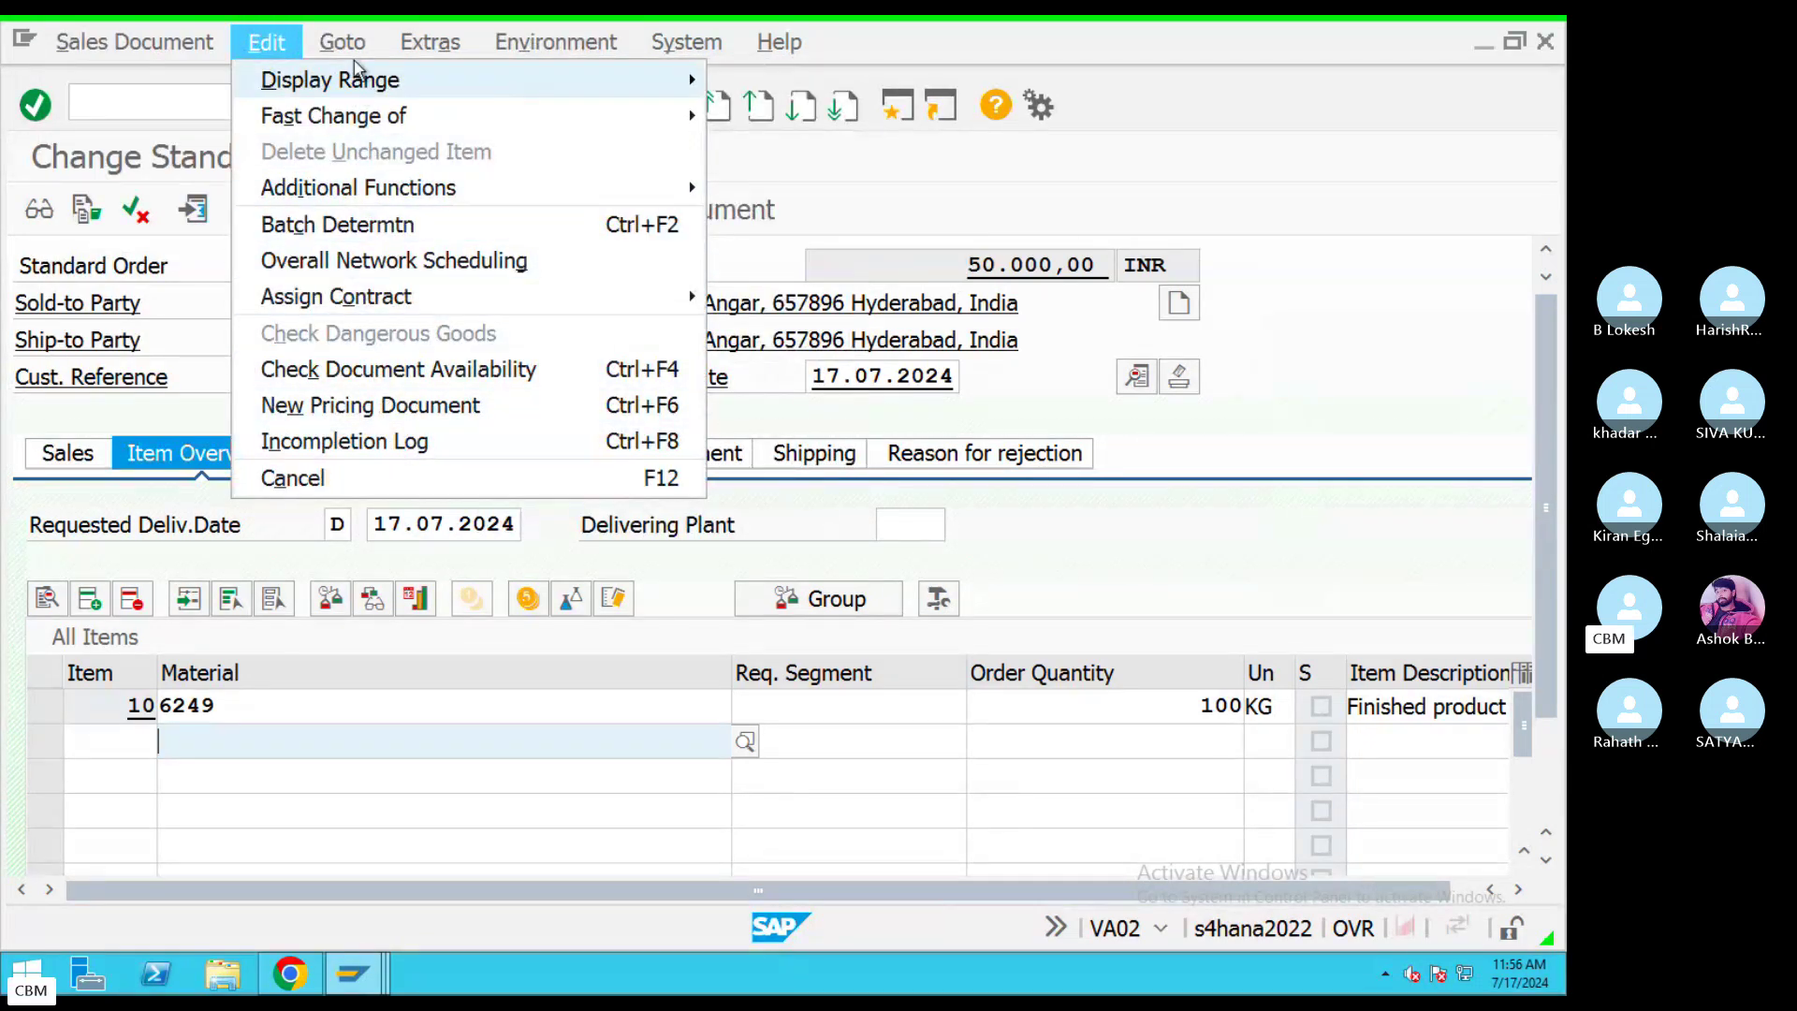
mouse_move(353, 58)
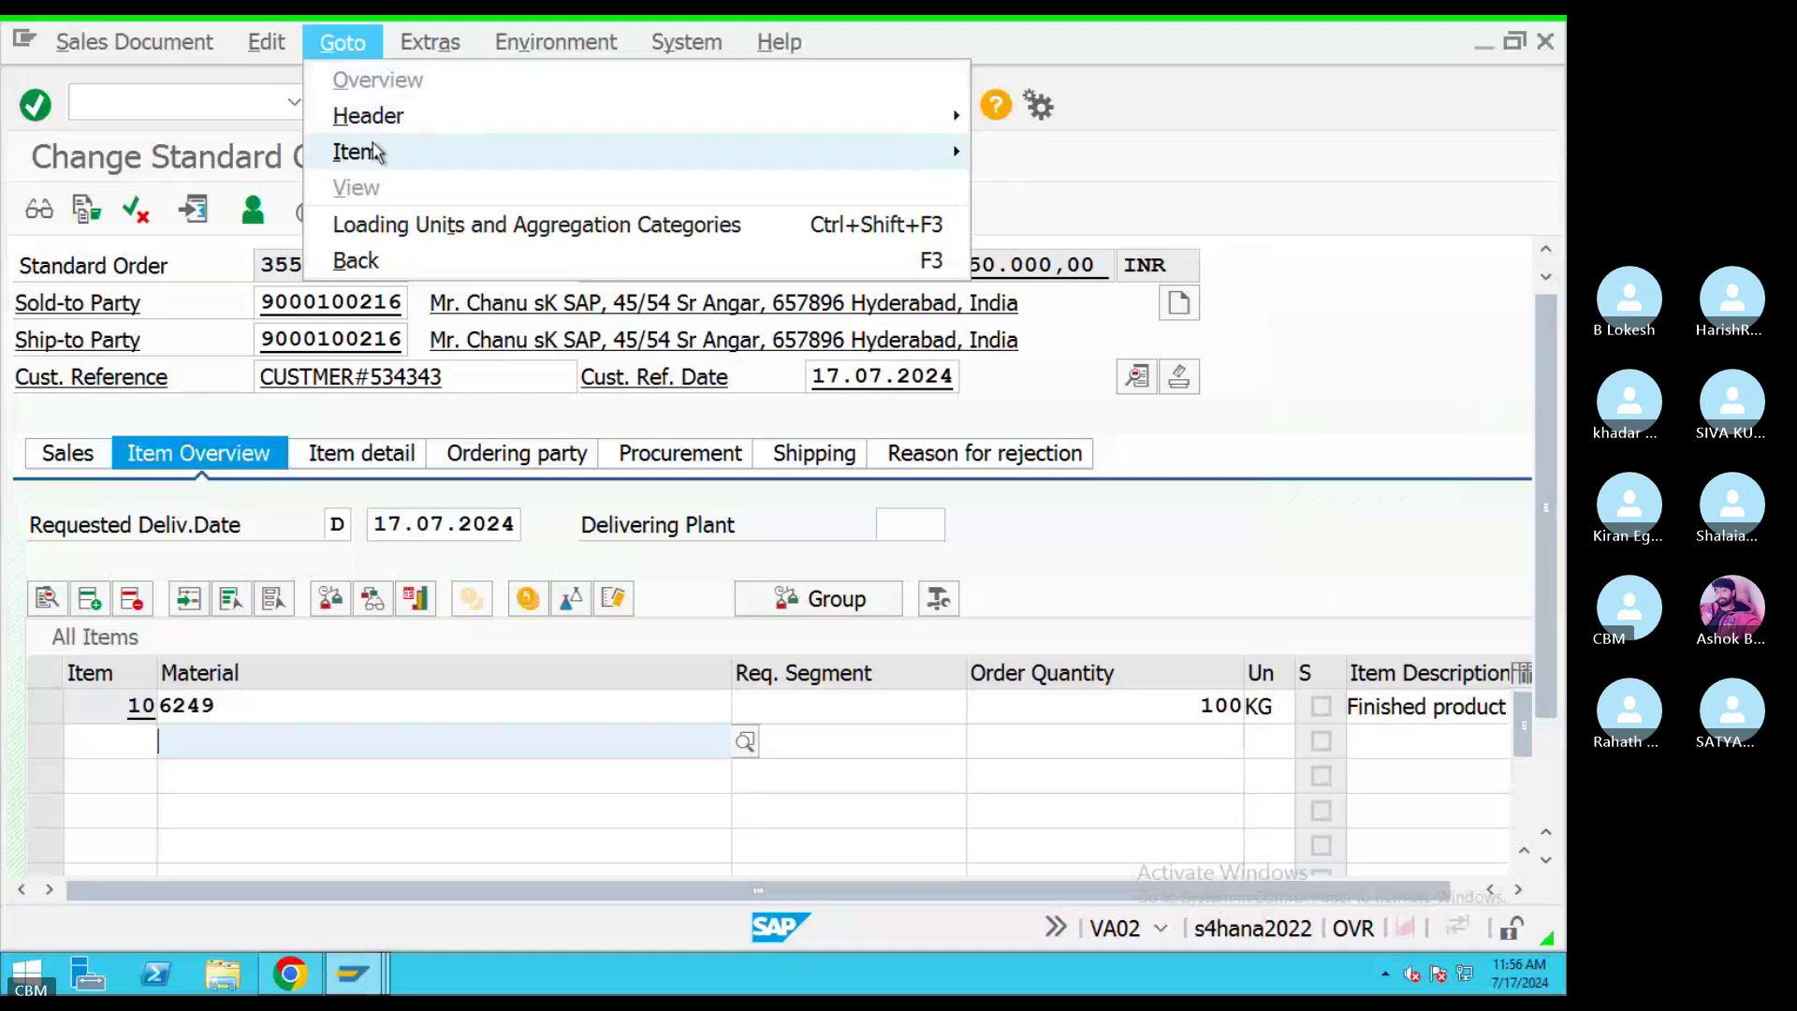
mouse_move(374, 152)
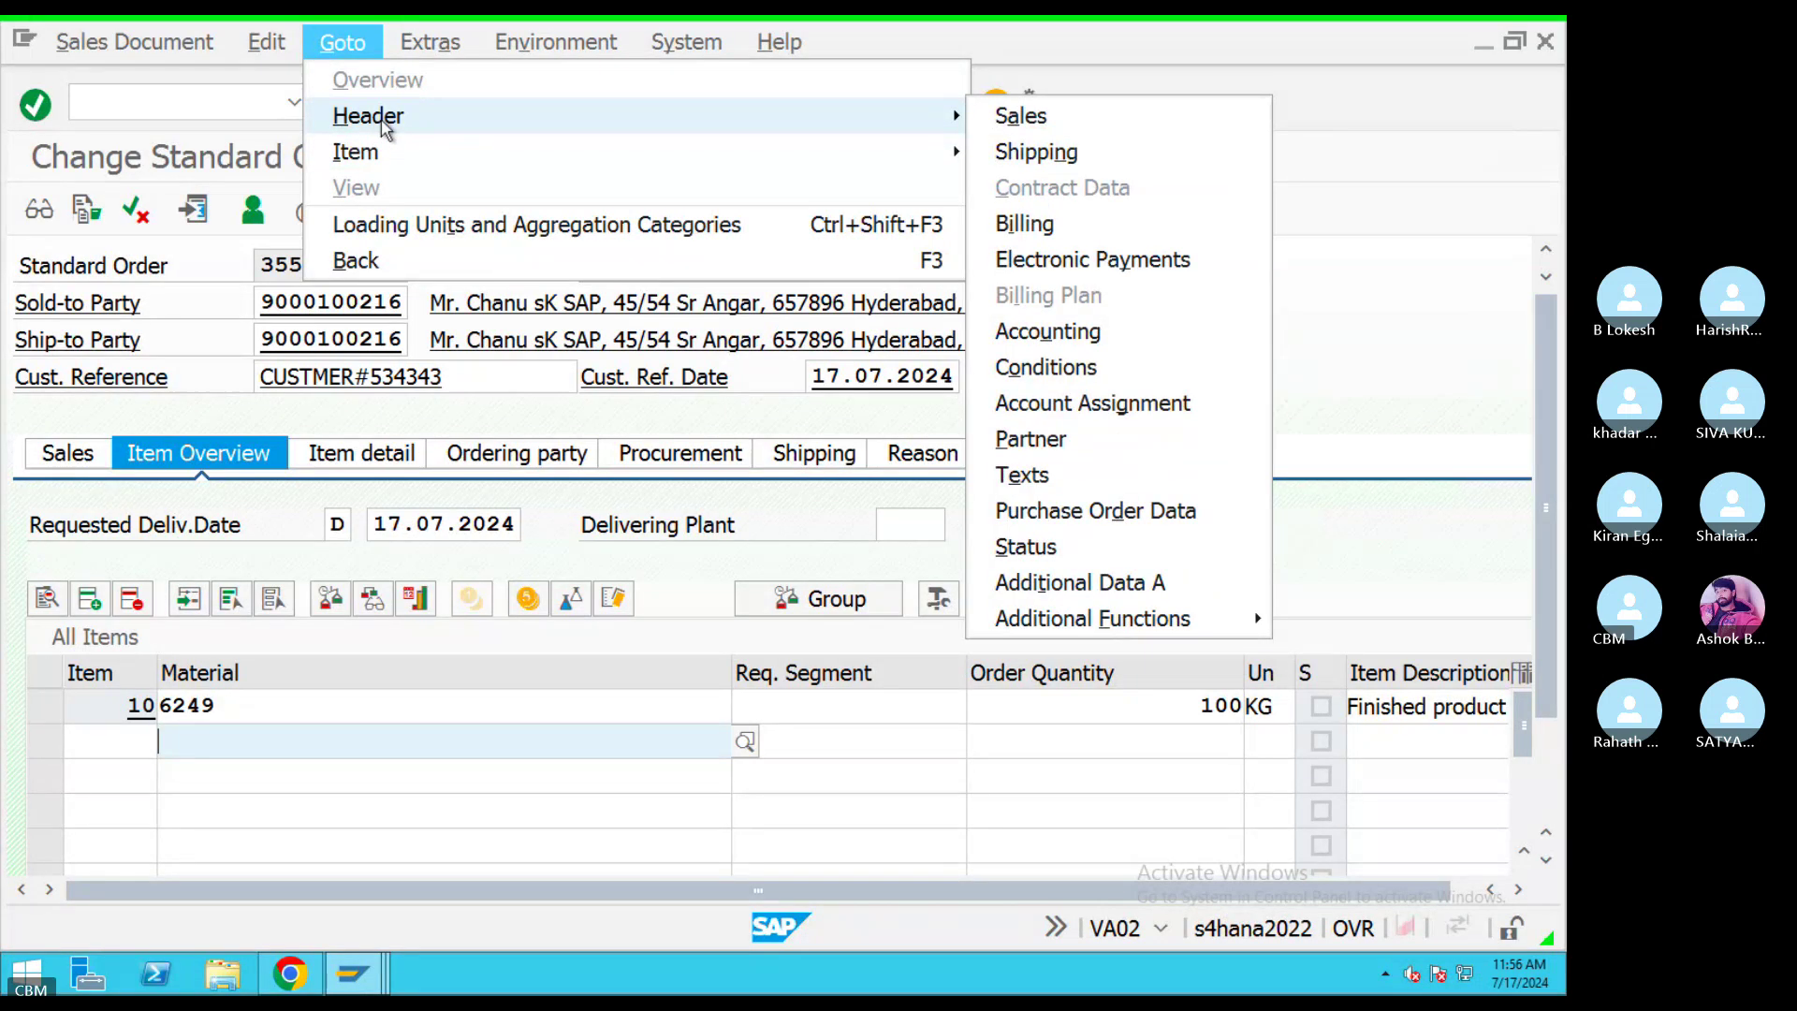
mouse_move(430, 51)
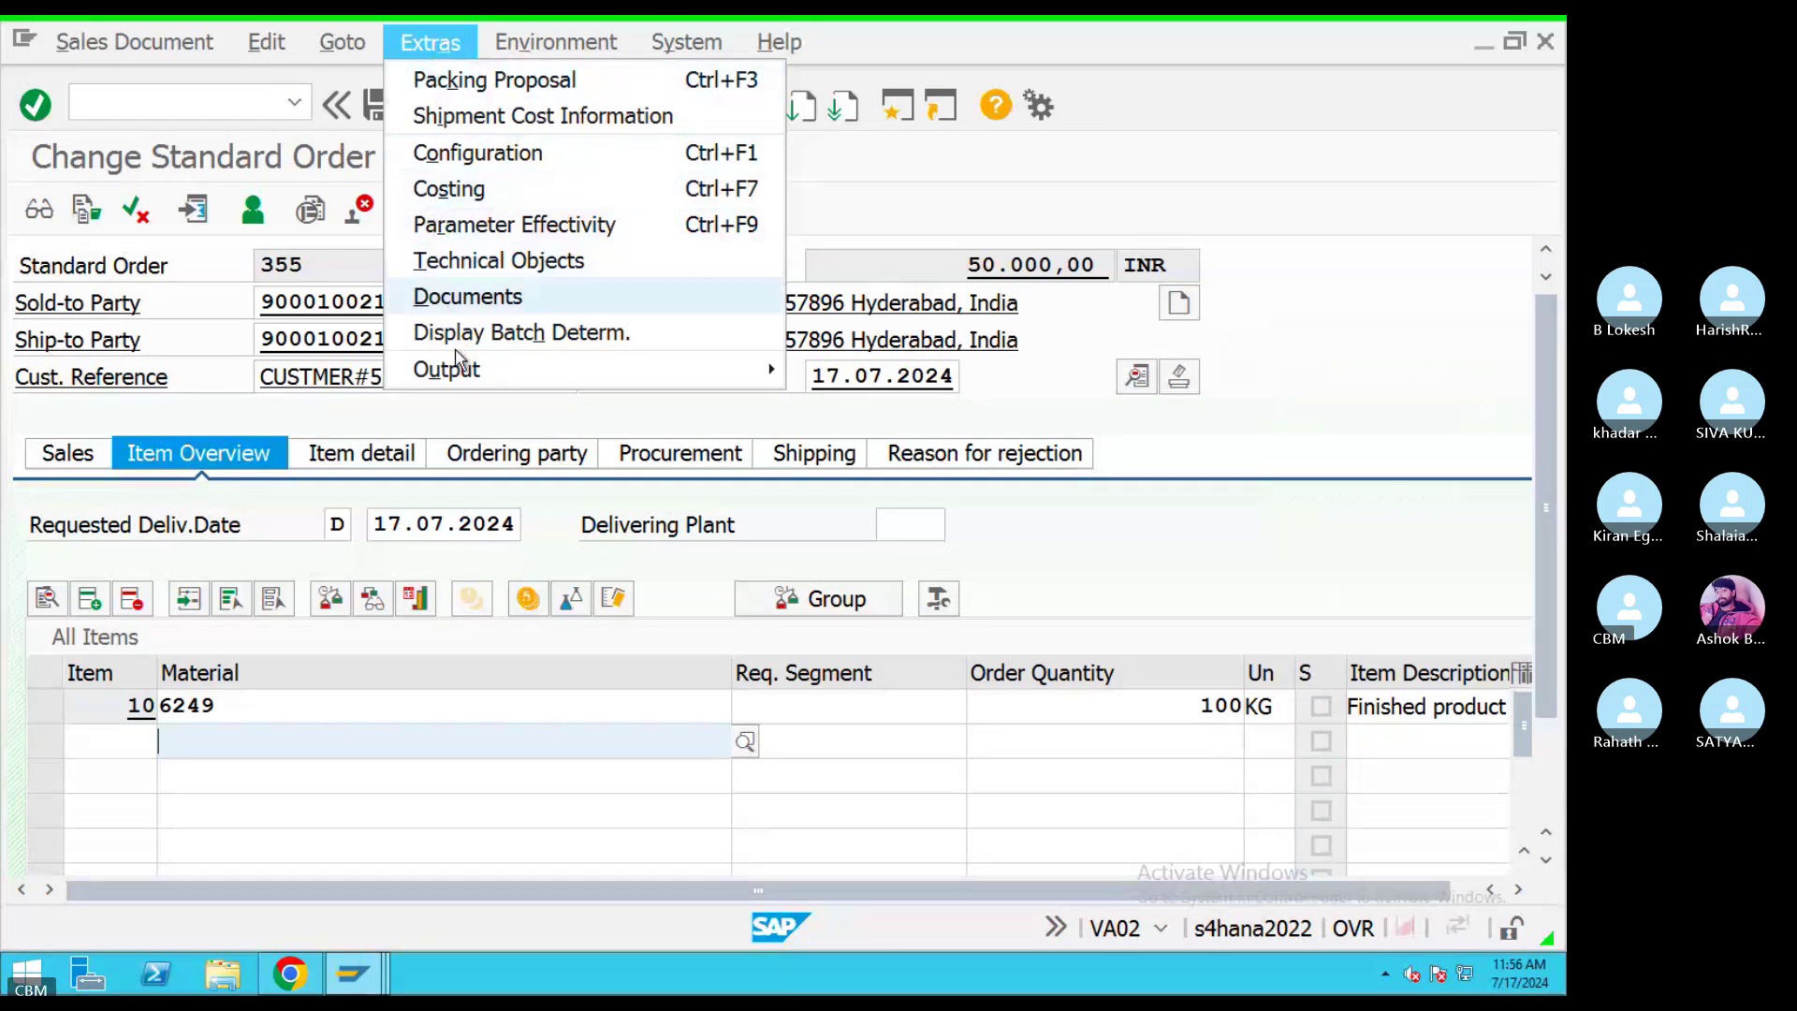
mouse_move(459, 366)
mouse_move(831, 382)
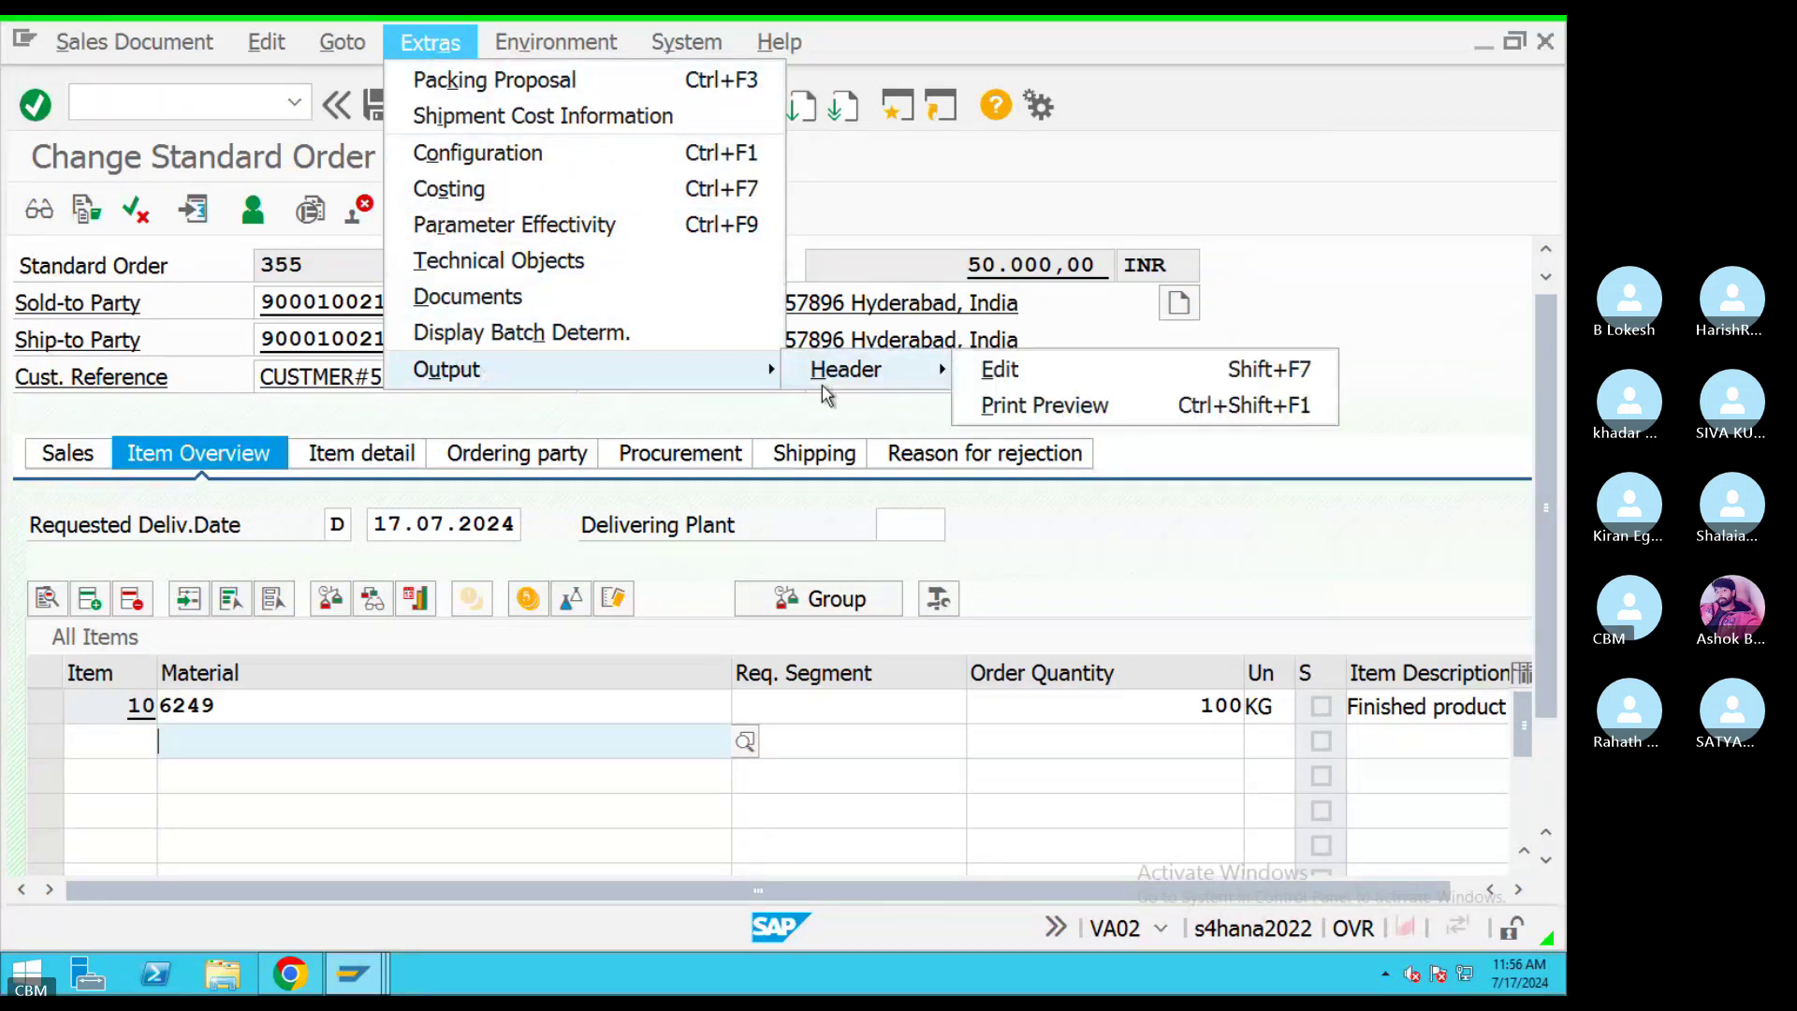
click(1027, 410)
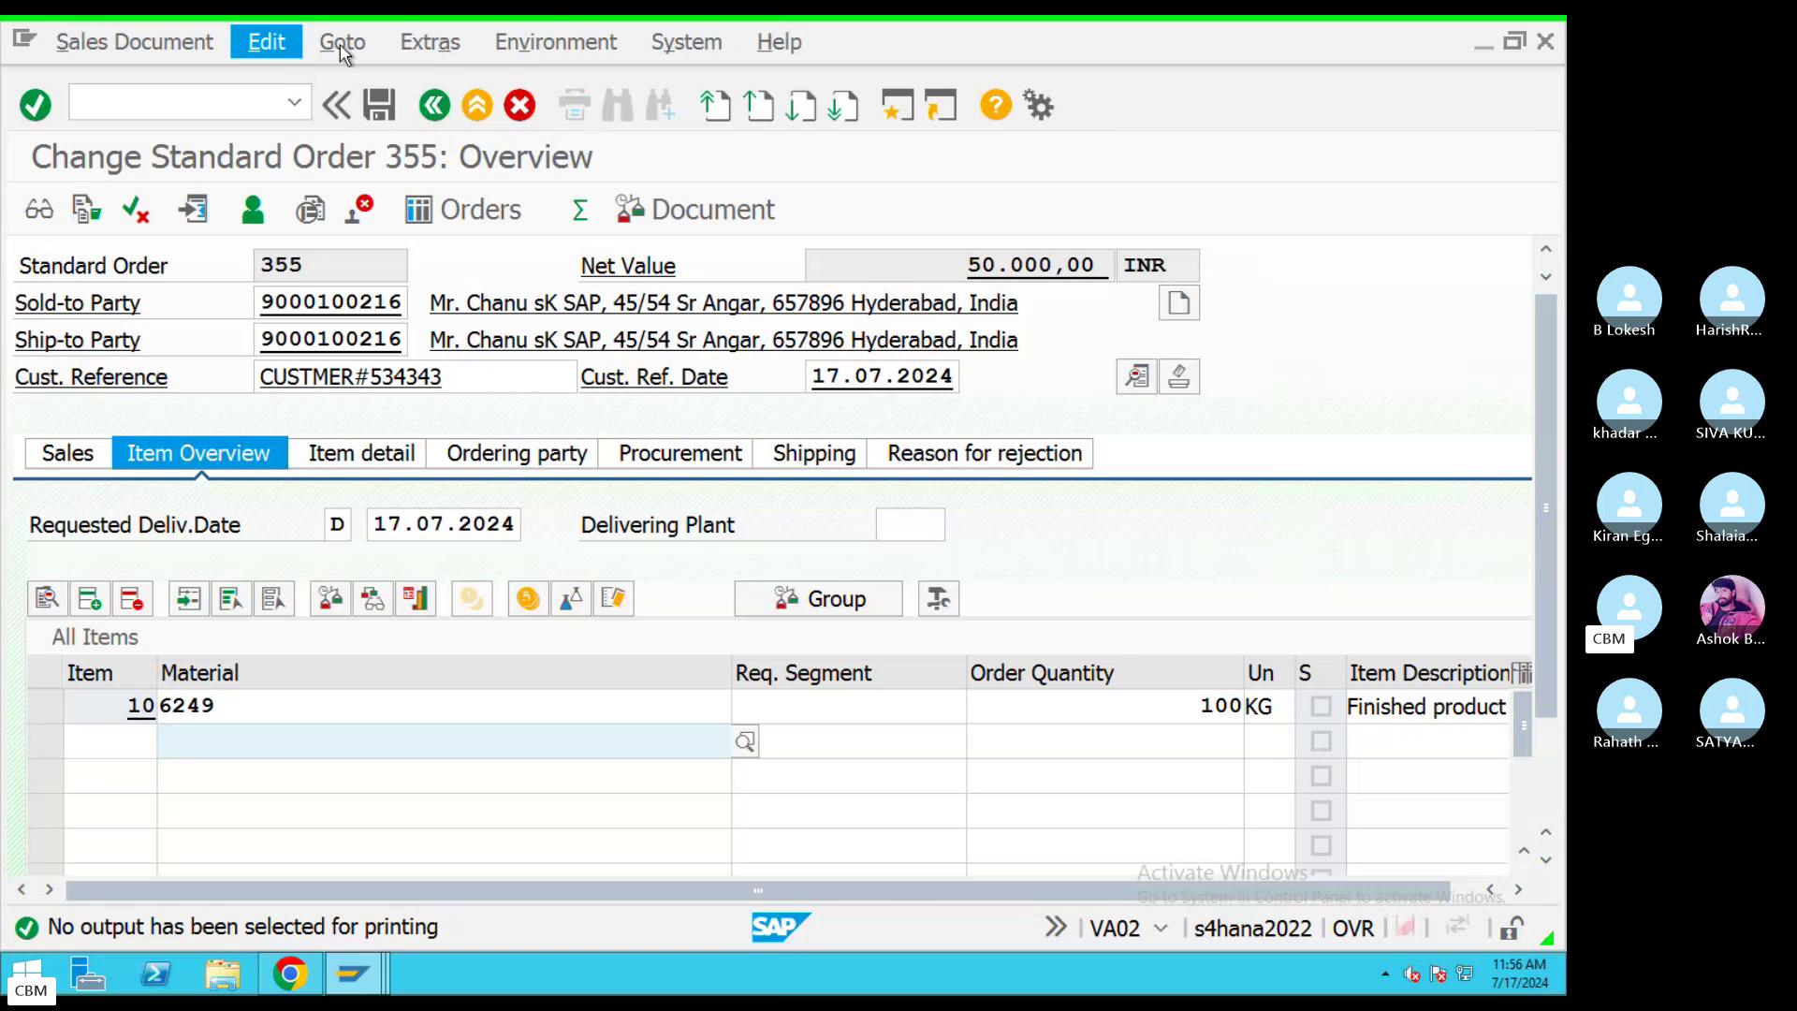
Exit the sales order's change view.
click(543, 45)
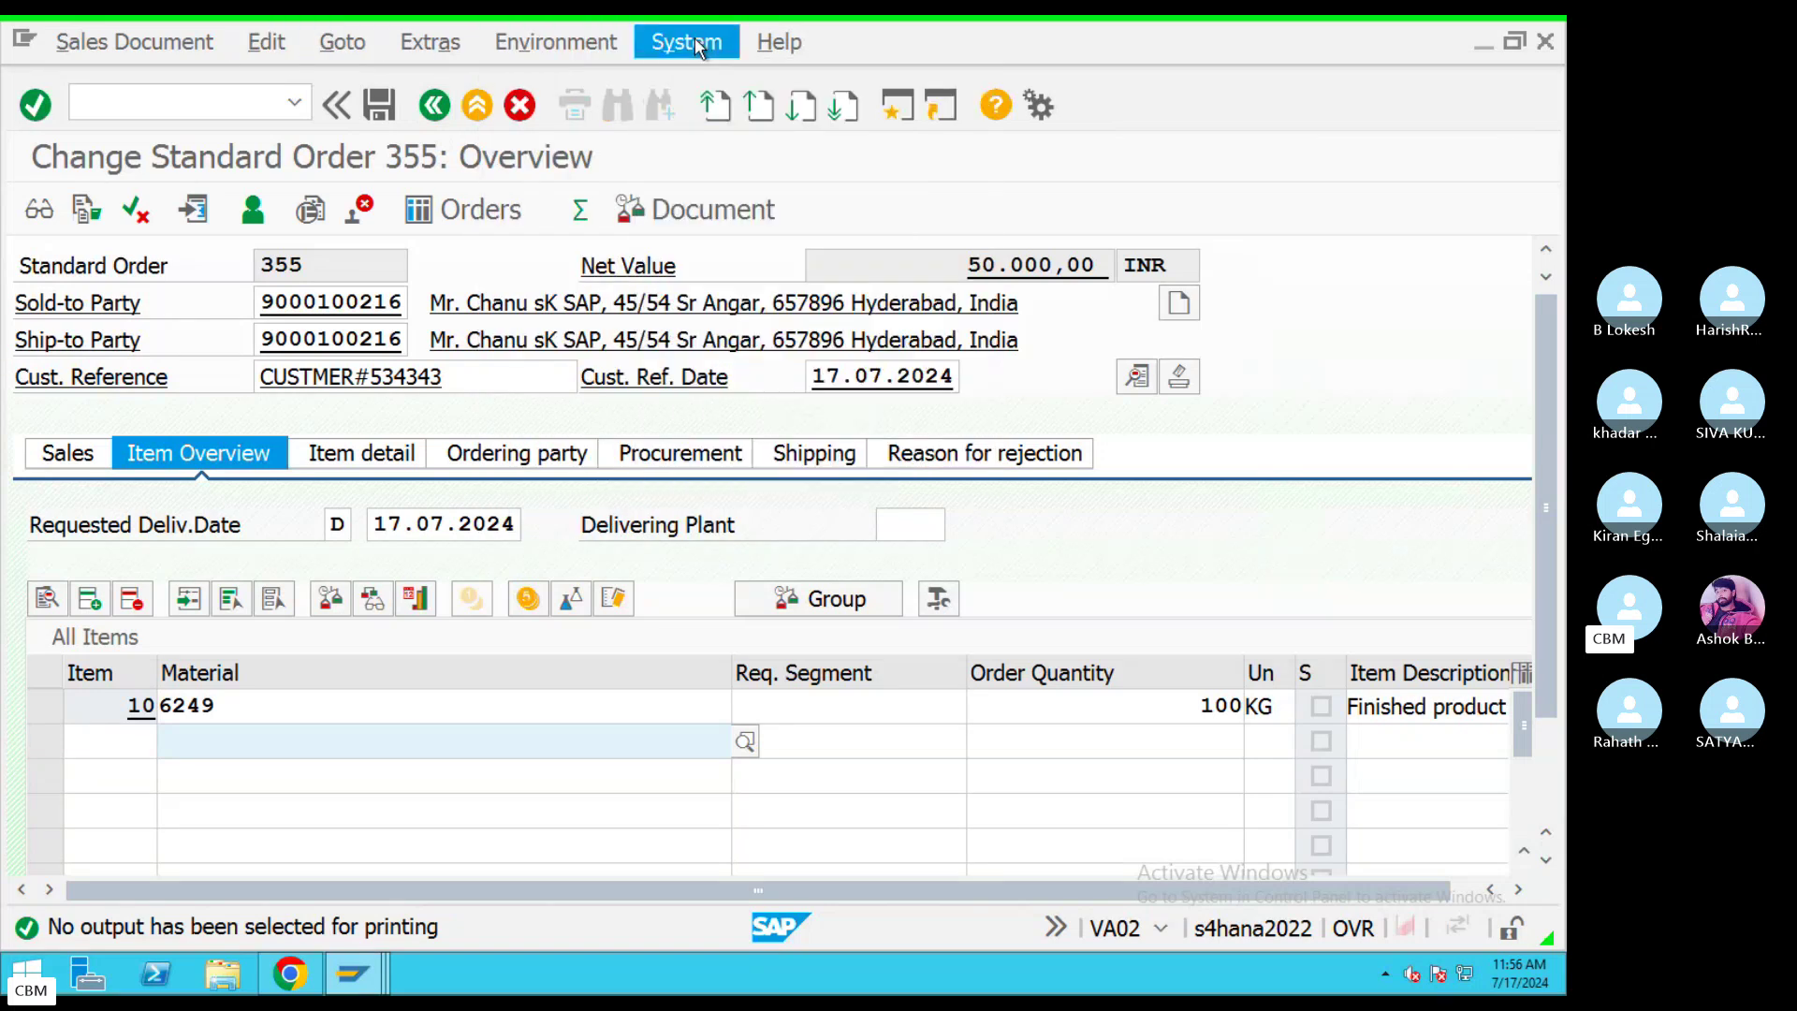
click(436, 106)
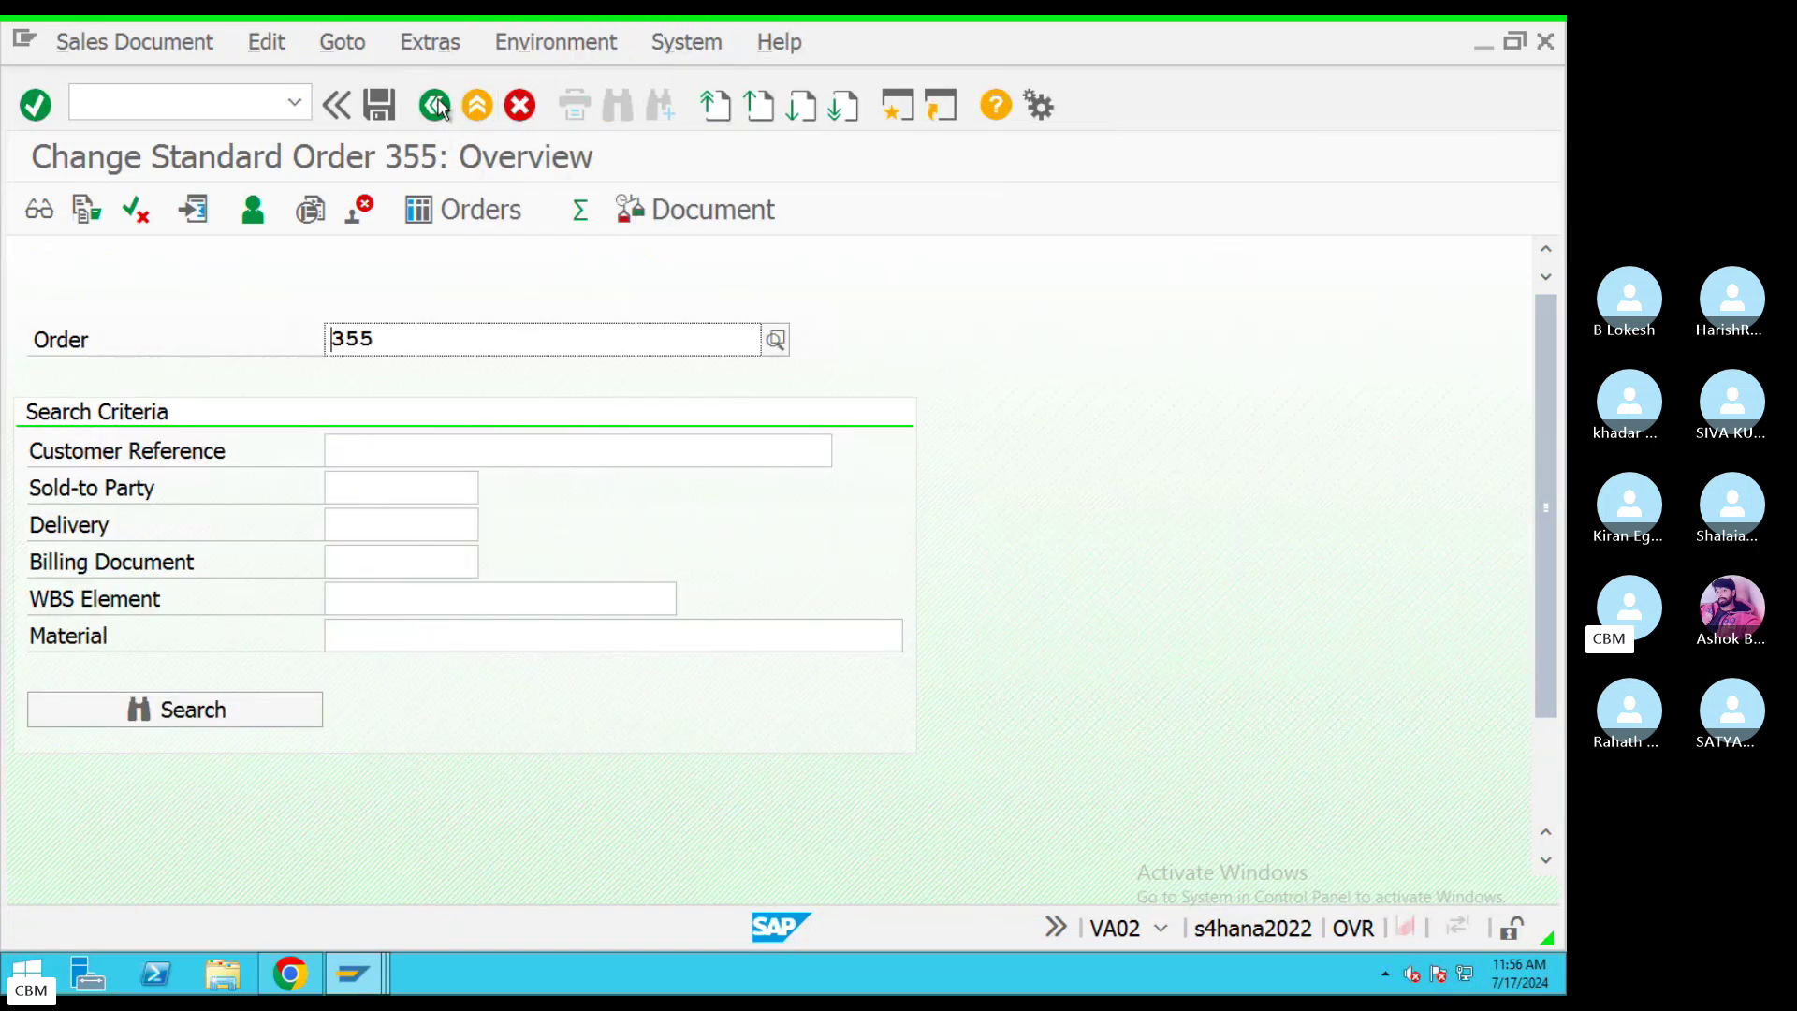
click(436, 105)
Switch to Chrome, search Google for "Sales order T Codes in sap" and look through the results.
key(ctrl+Left)
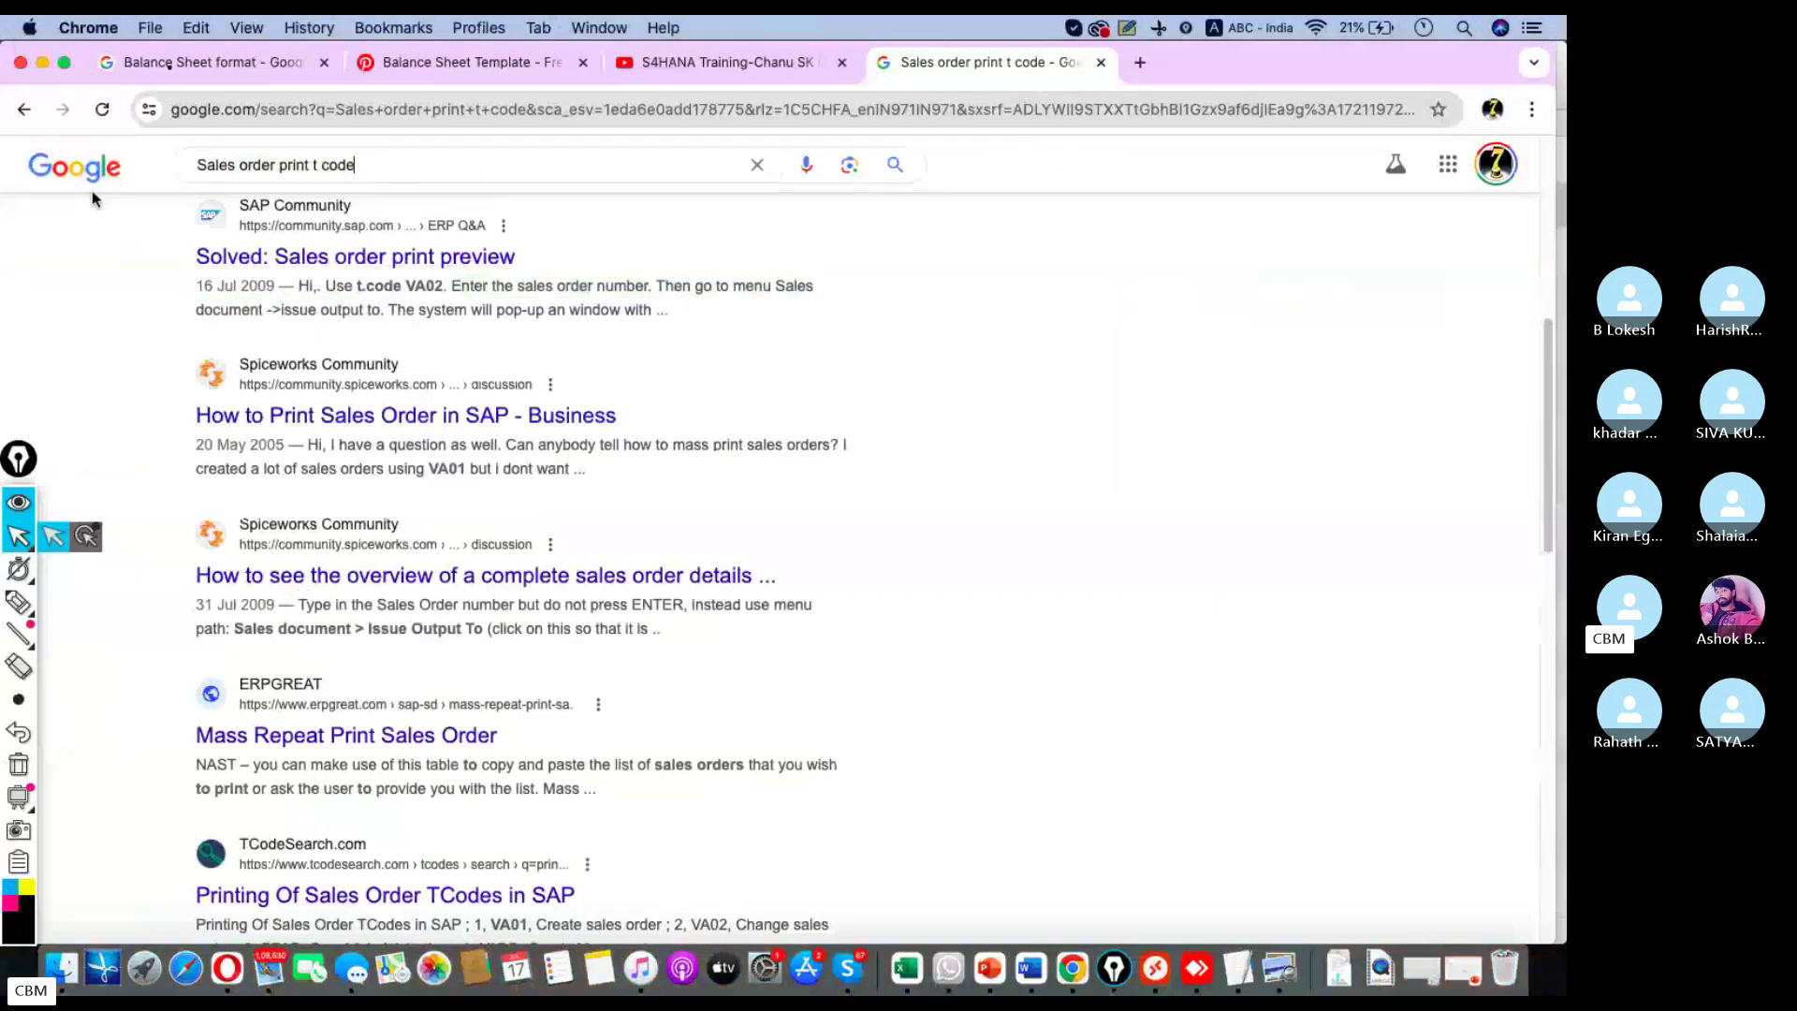
triple_click(371, 176)
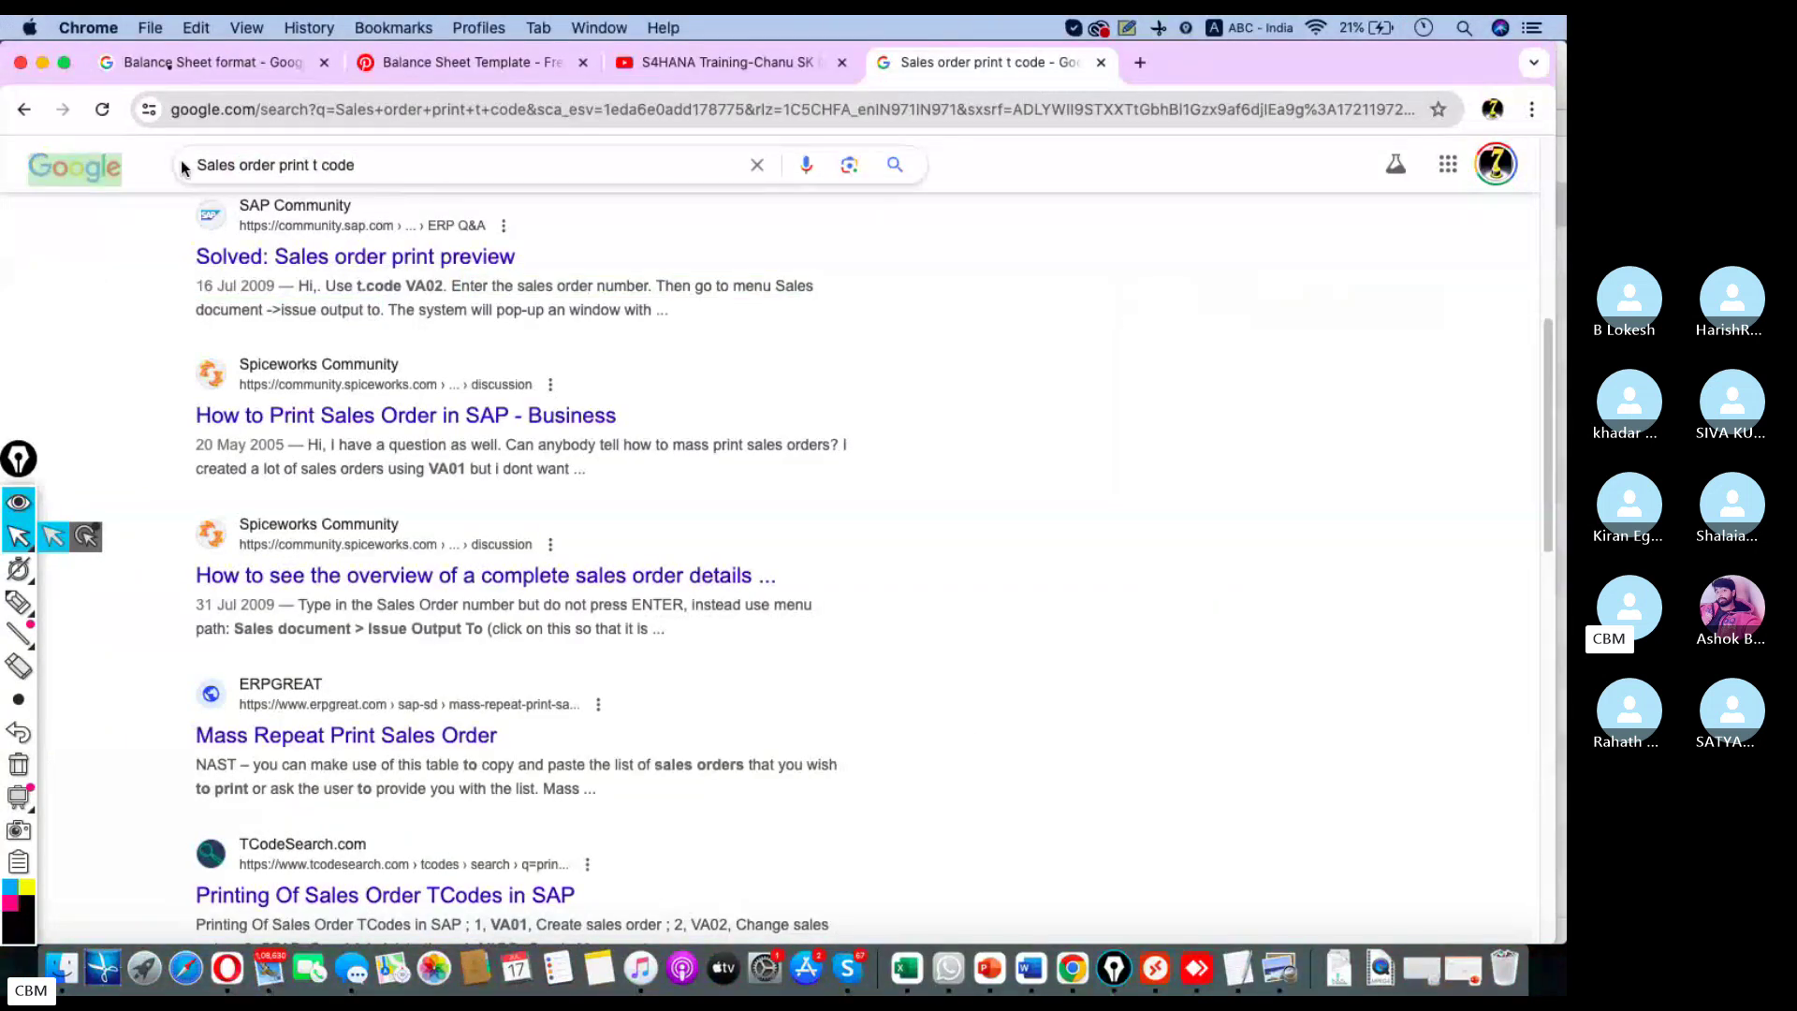
drag(363, 164, 146, 163)
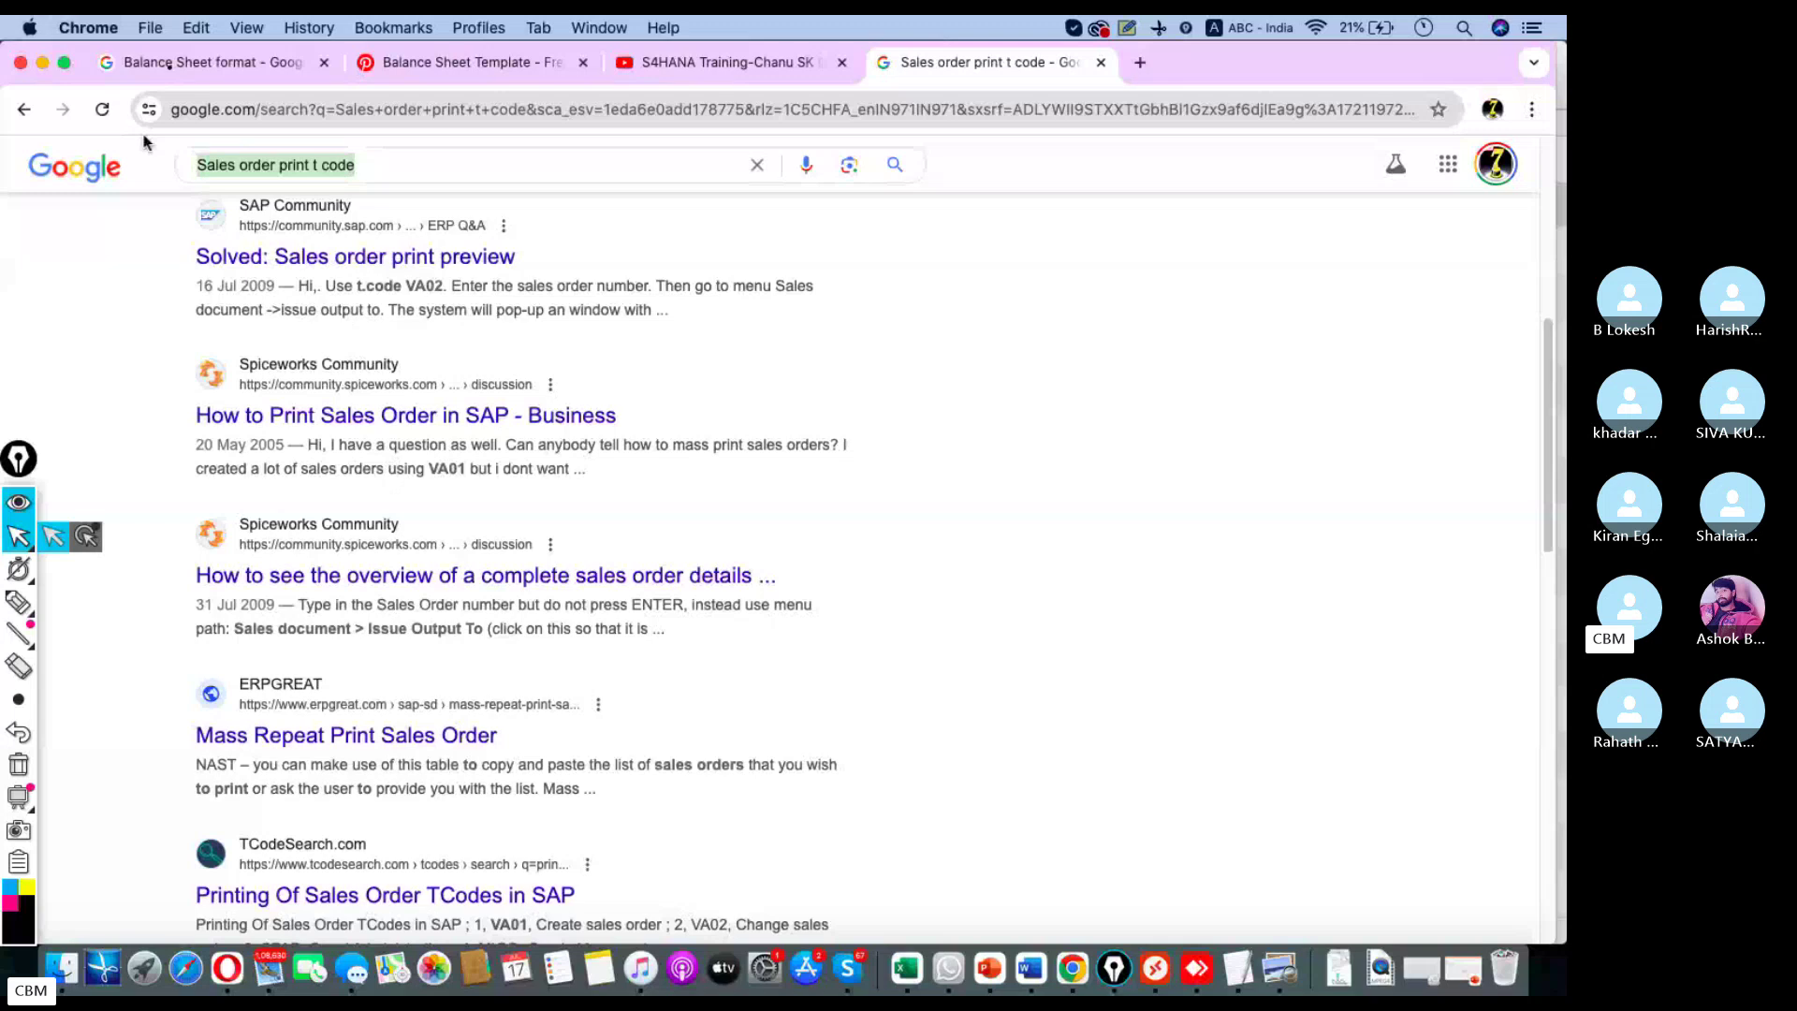
text(Sales ord)
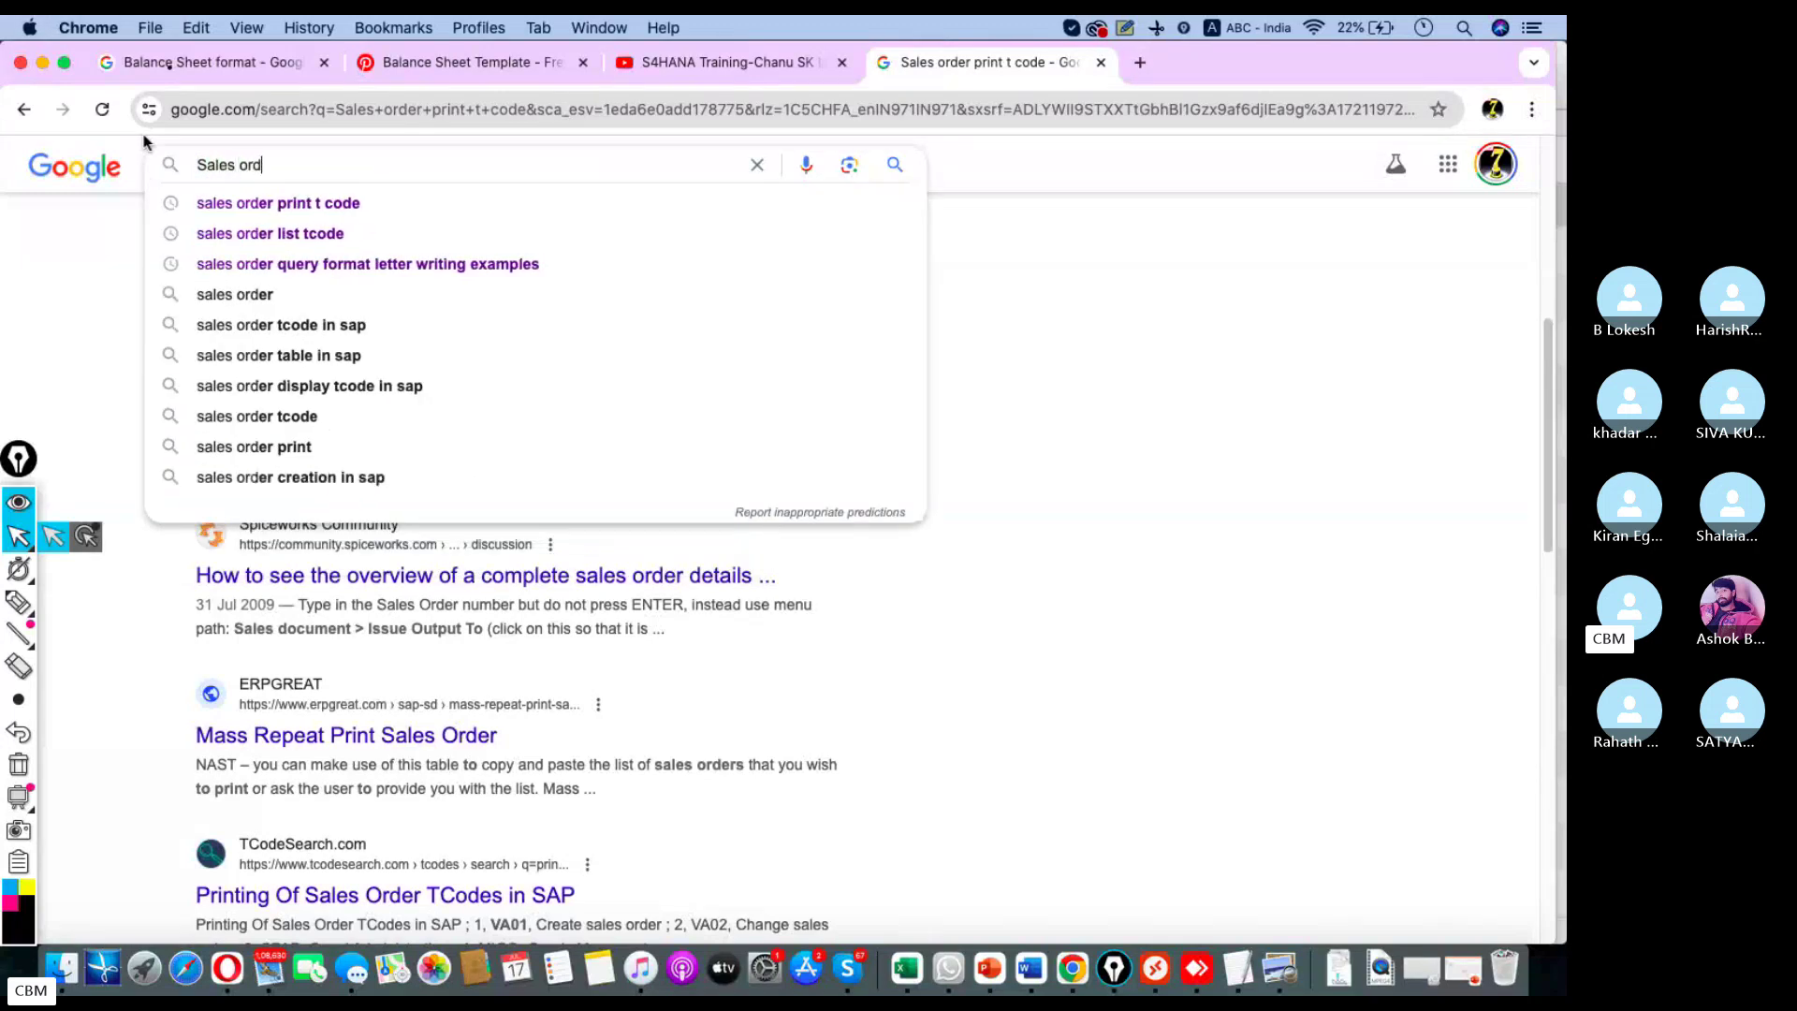
text(er T Cod)
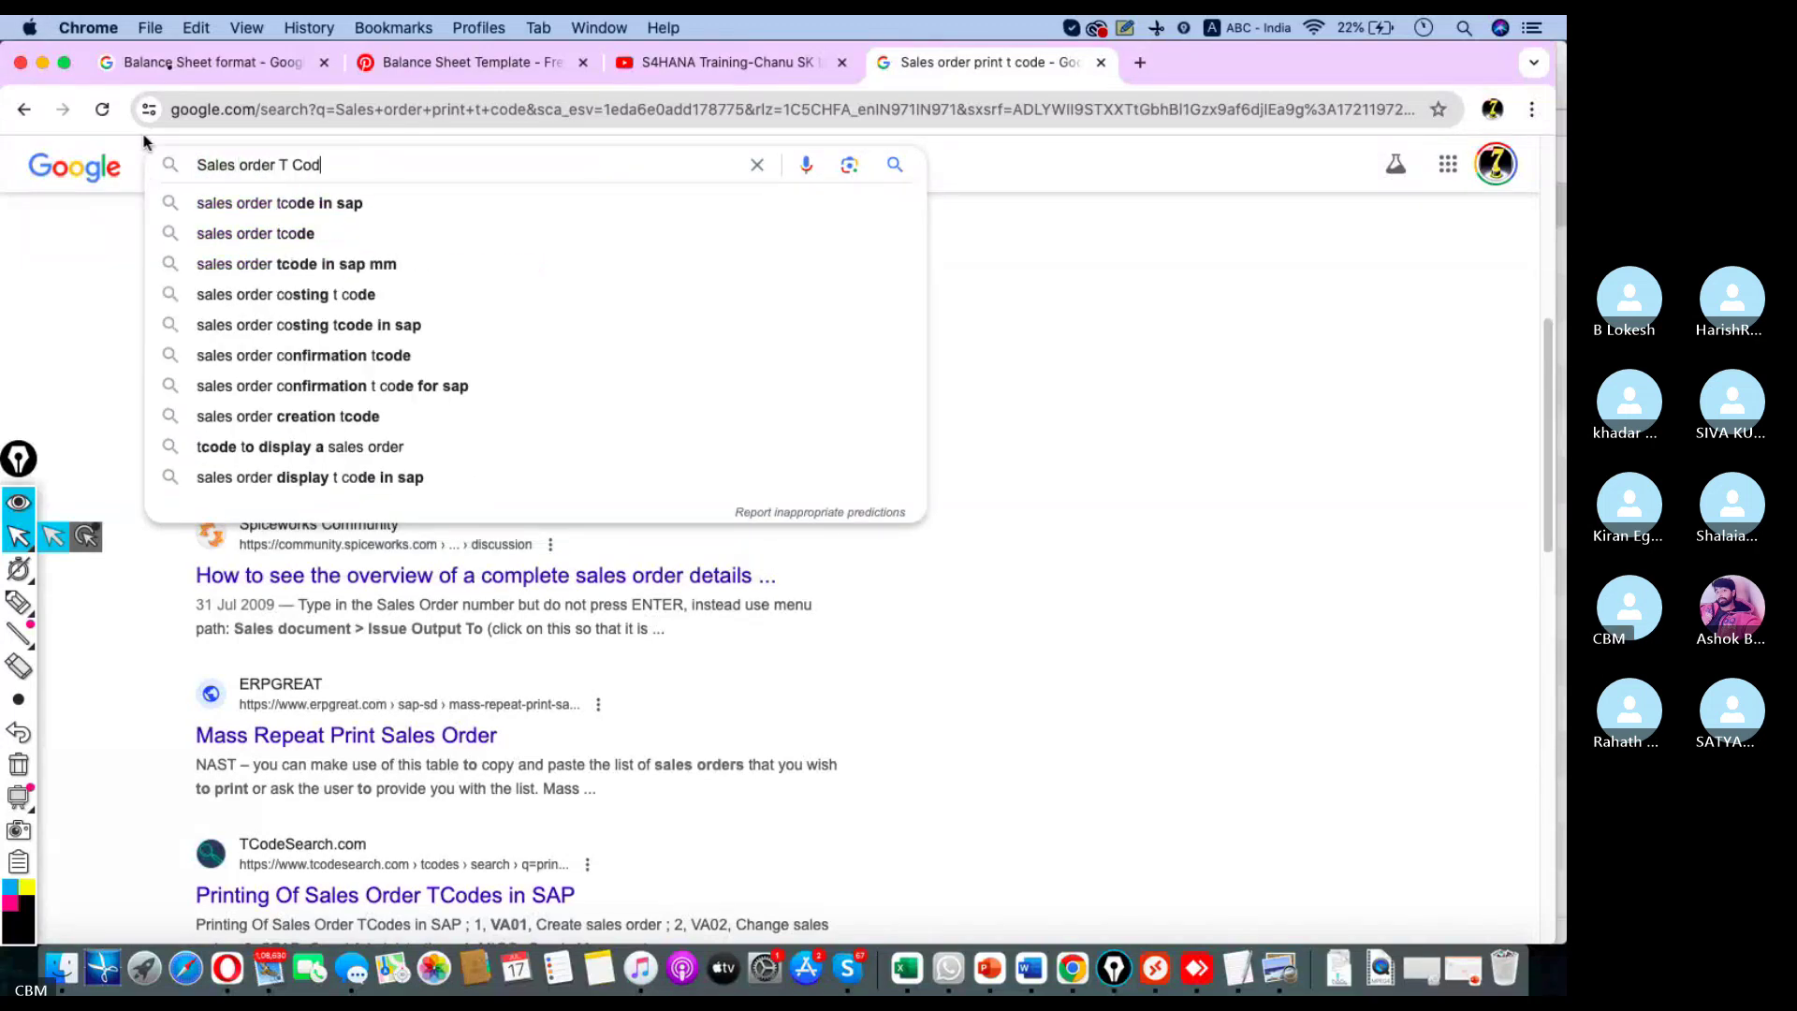
text(es in sap)
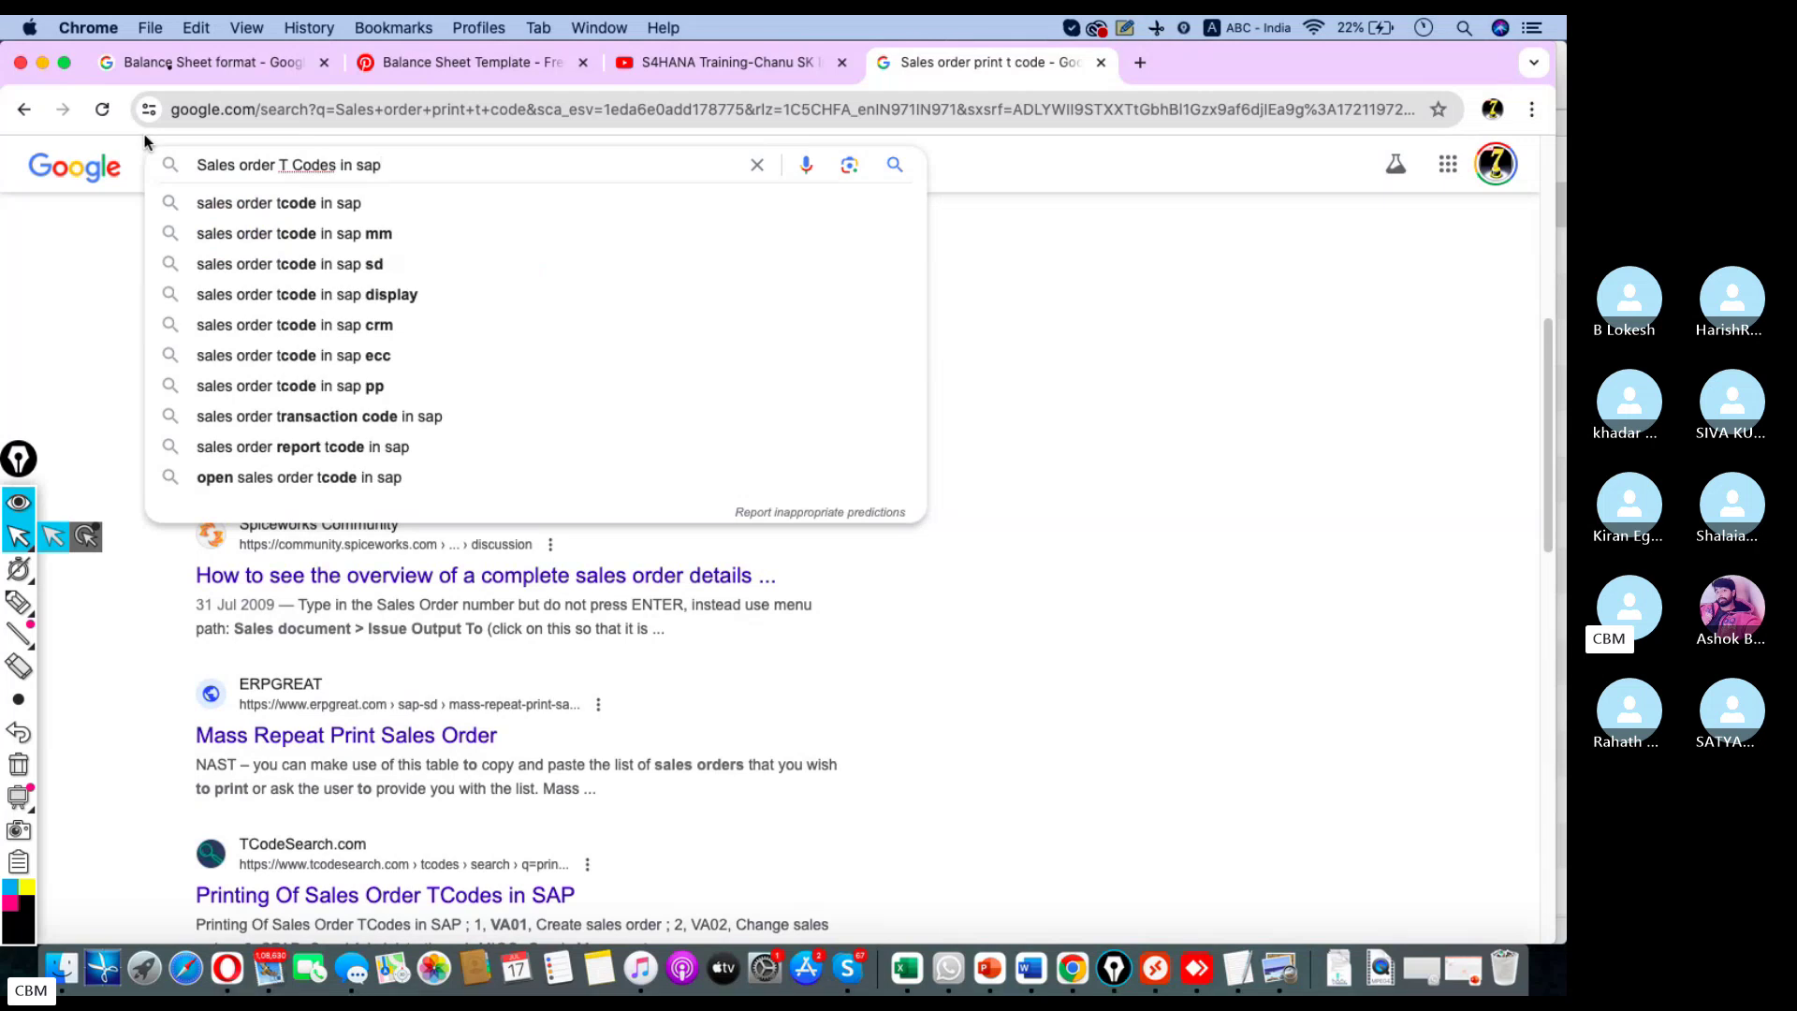
key(Return)
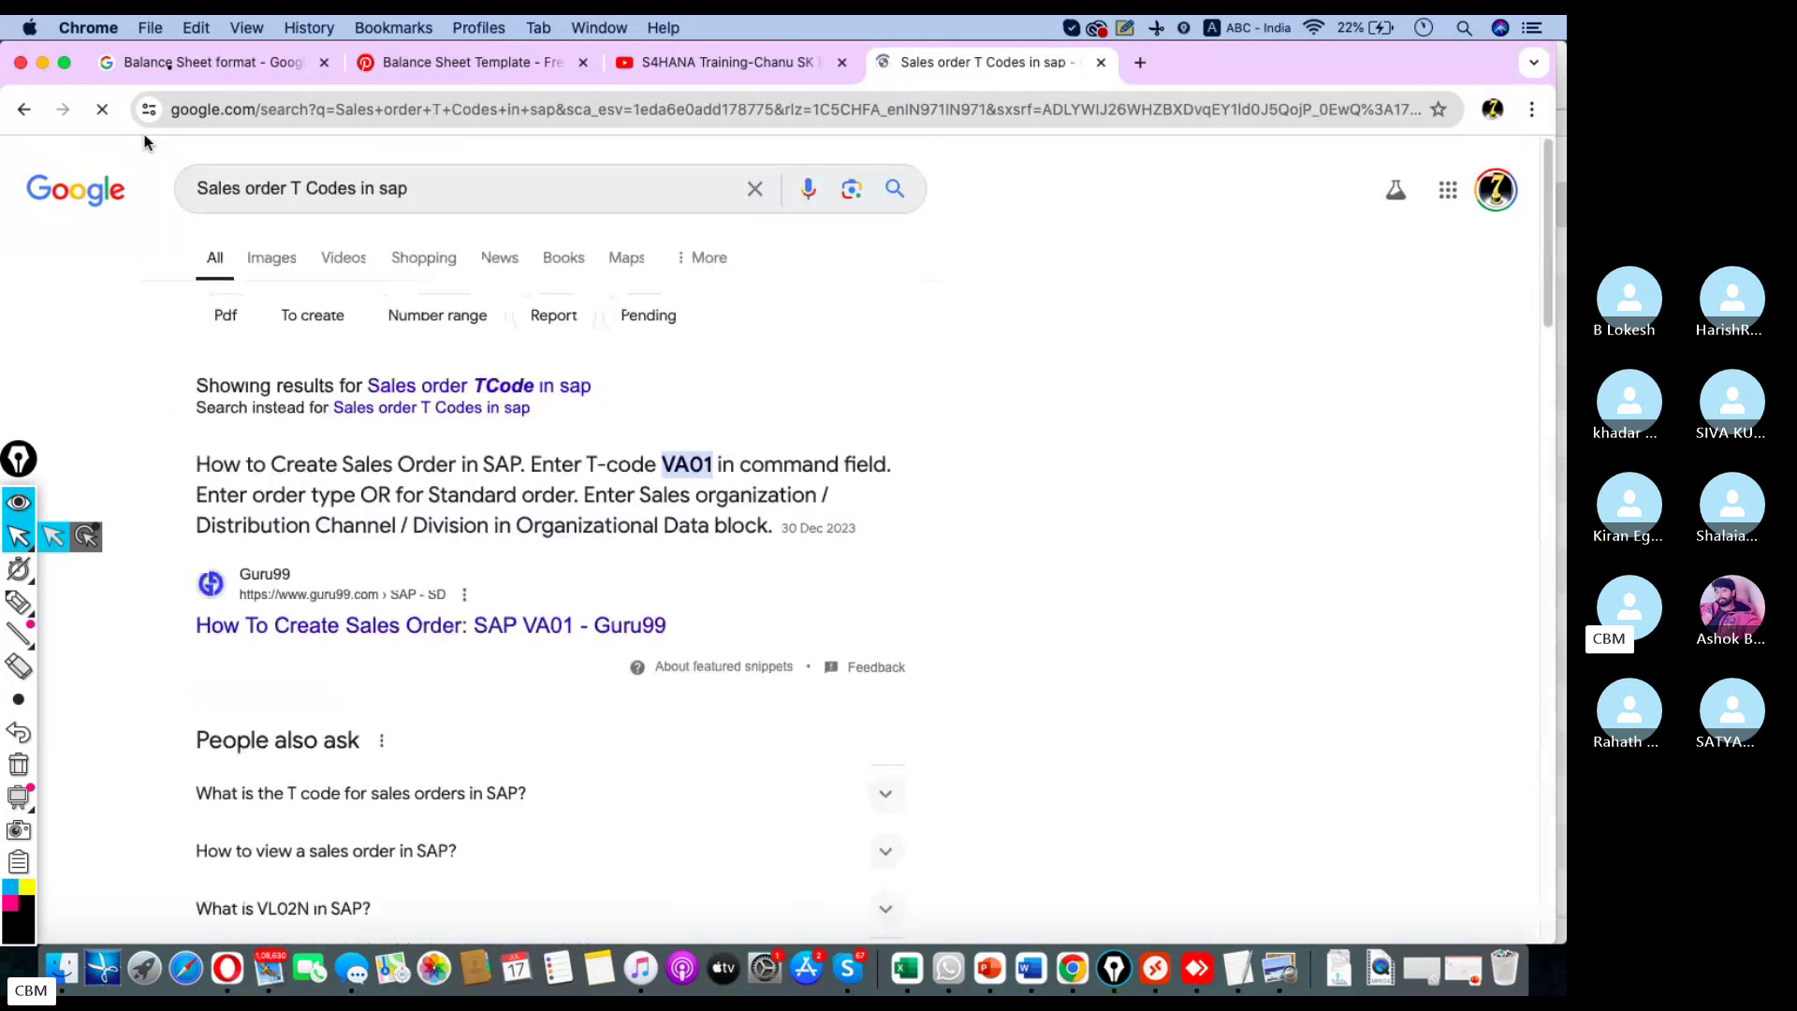
scroll(615, 552, down, 1)
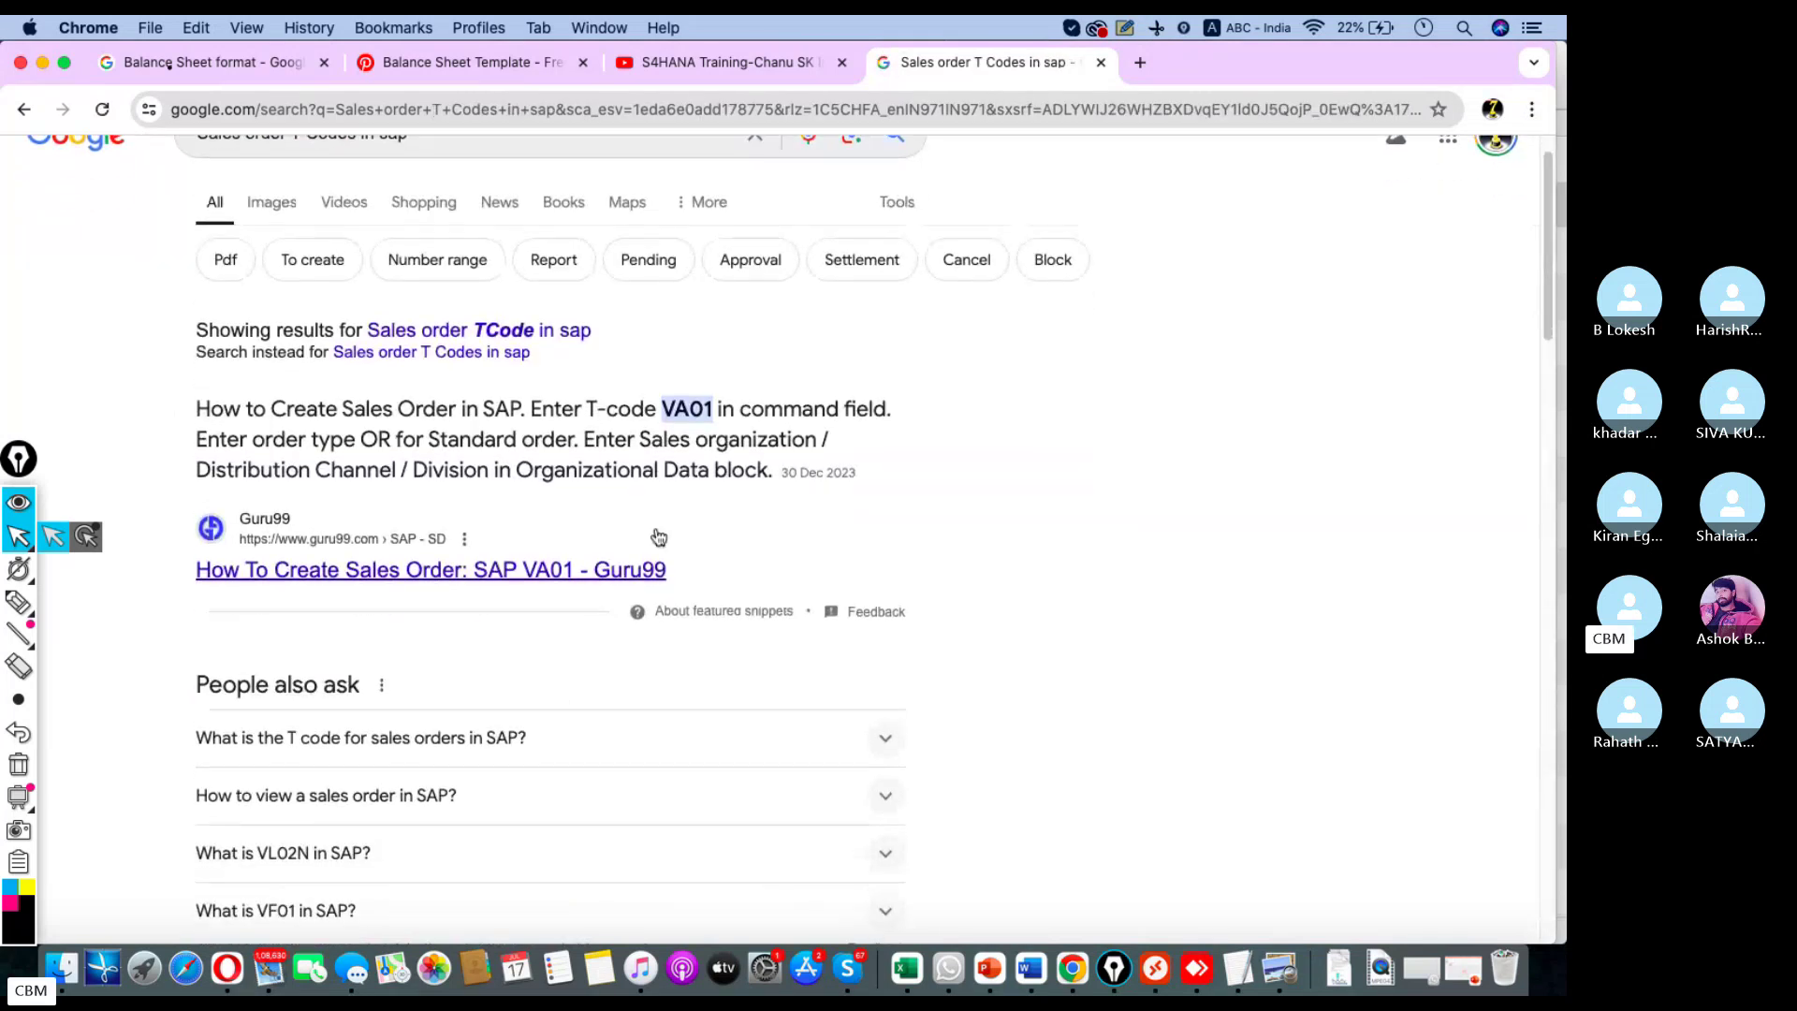
scroll(734, 503, down, 5)
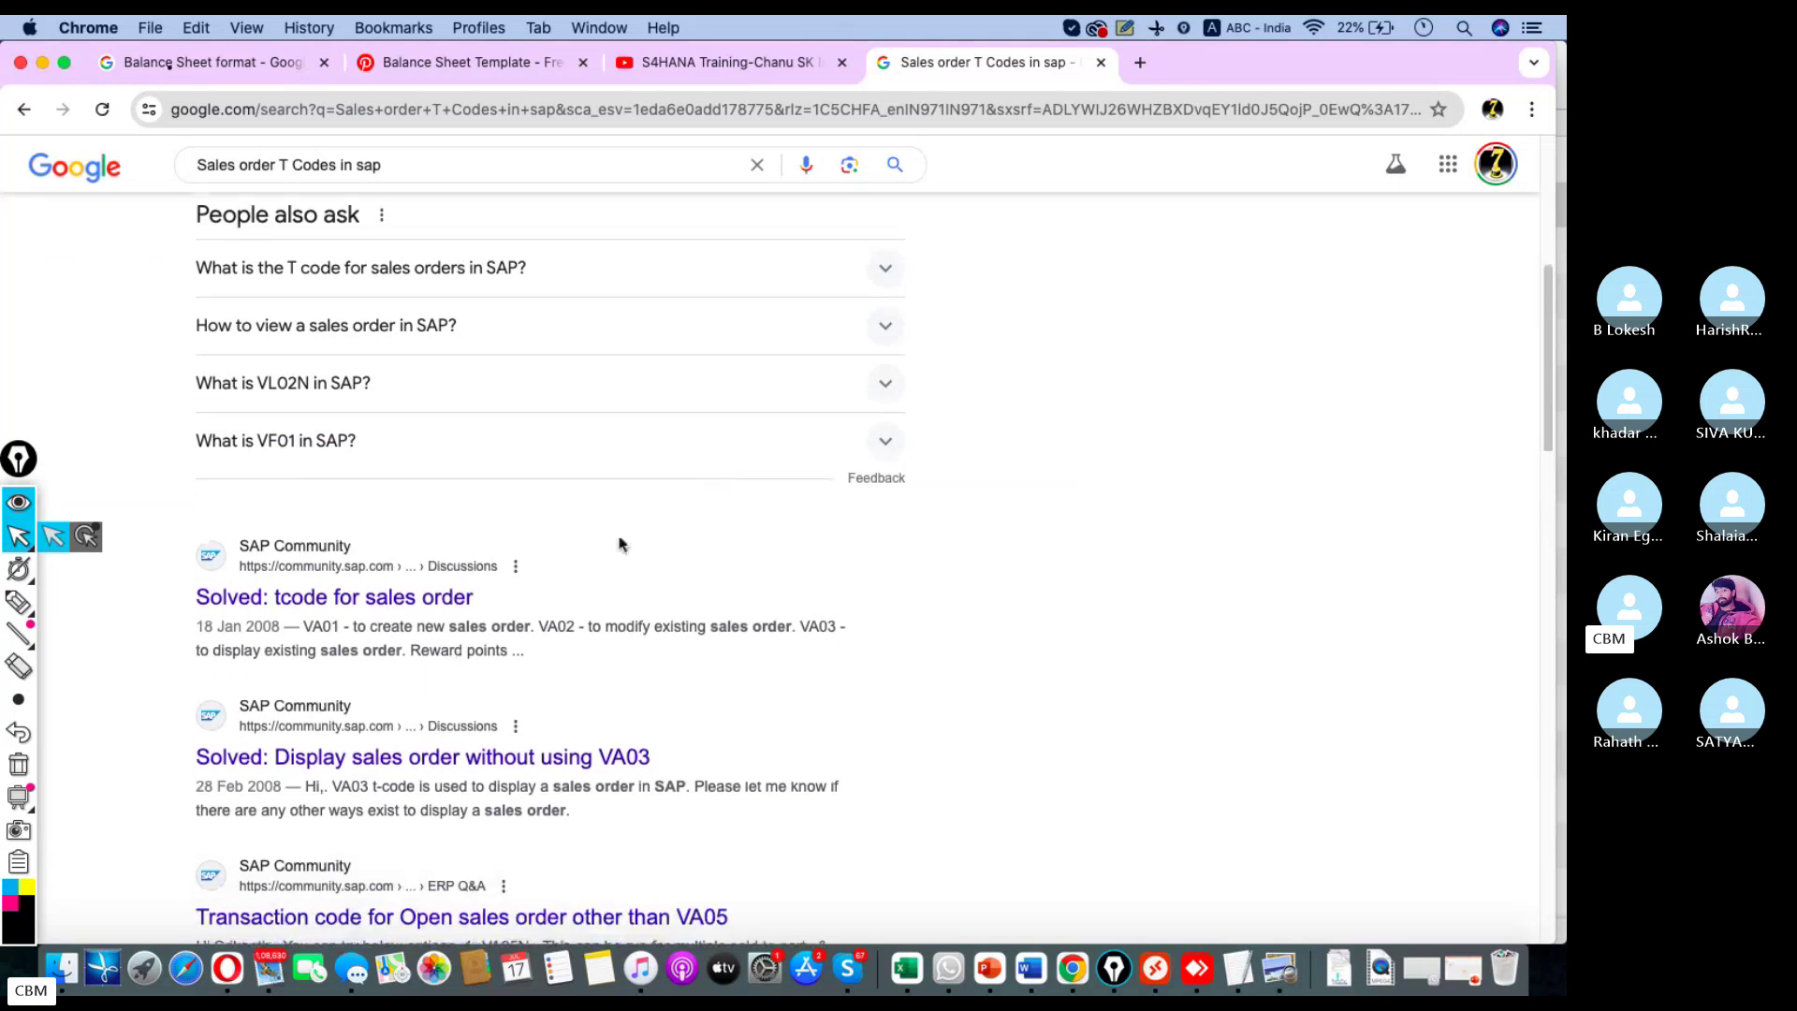
scroll(636, 659, down, 2)
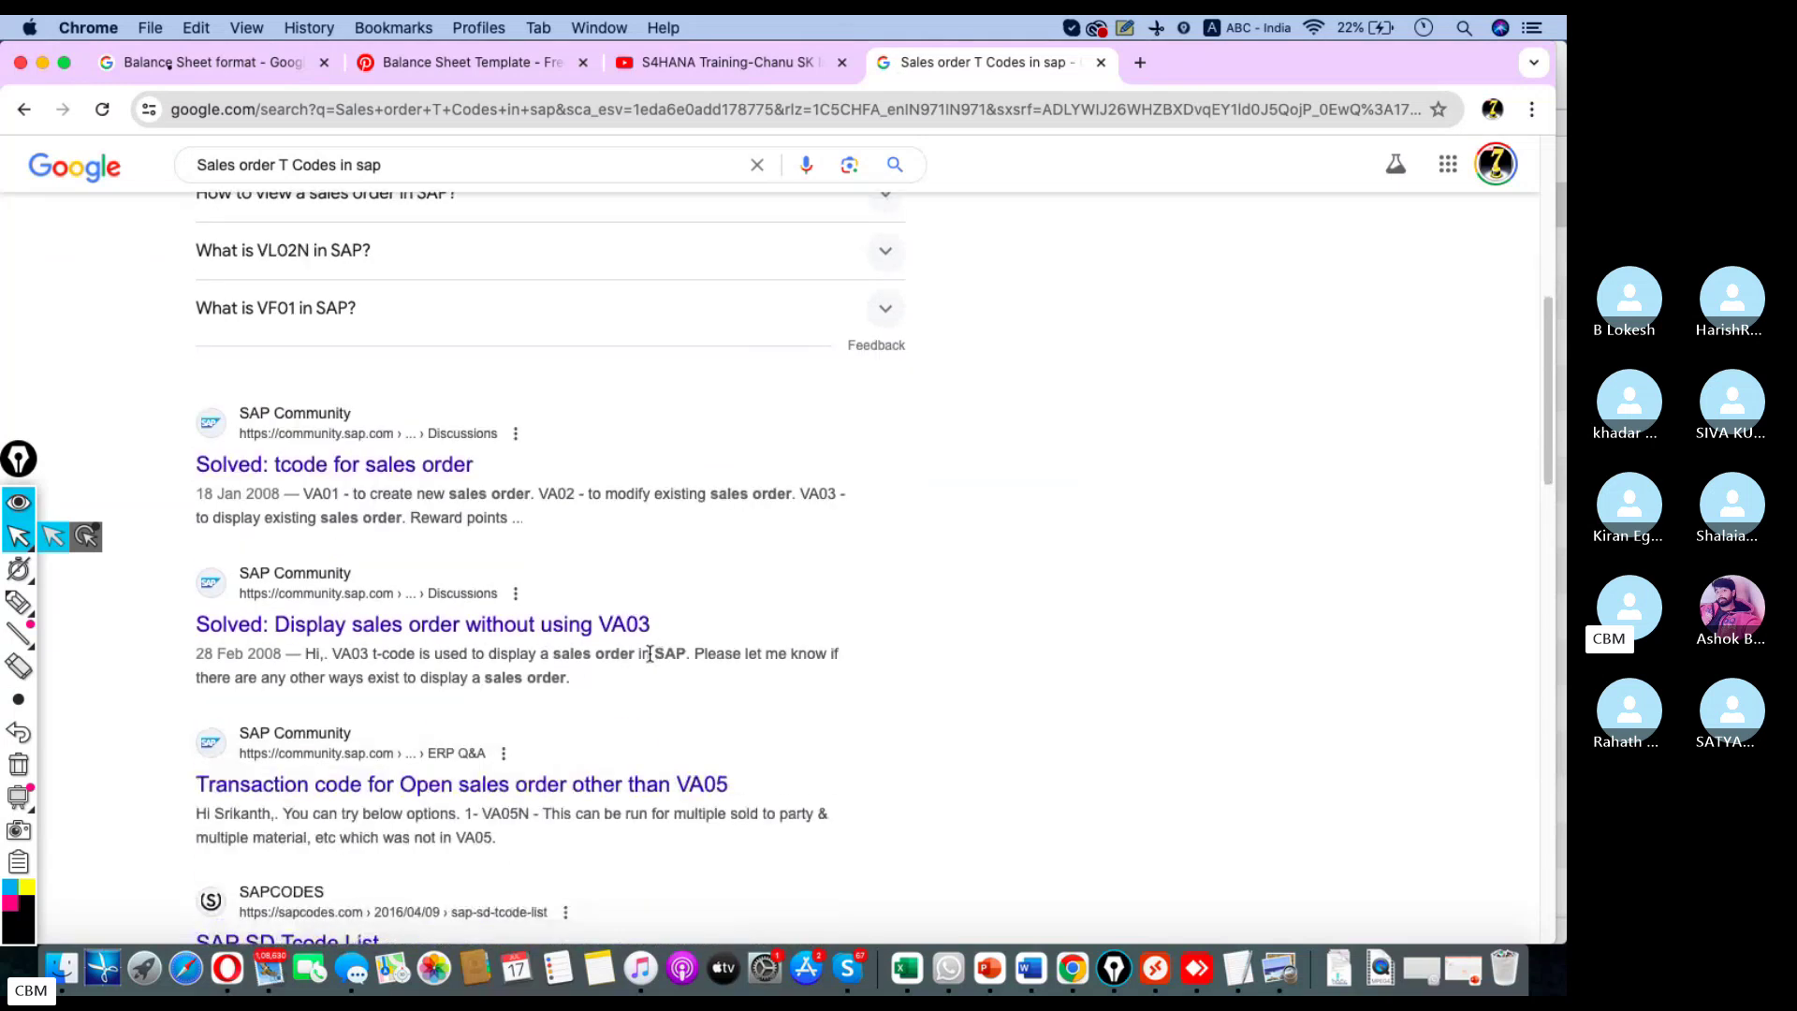
scroll(655, 655, down, 2)
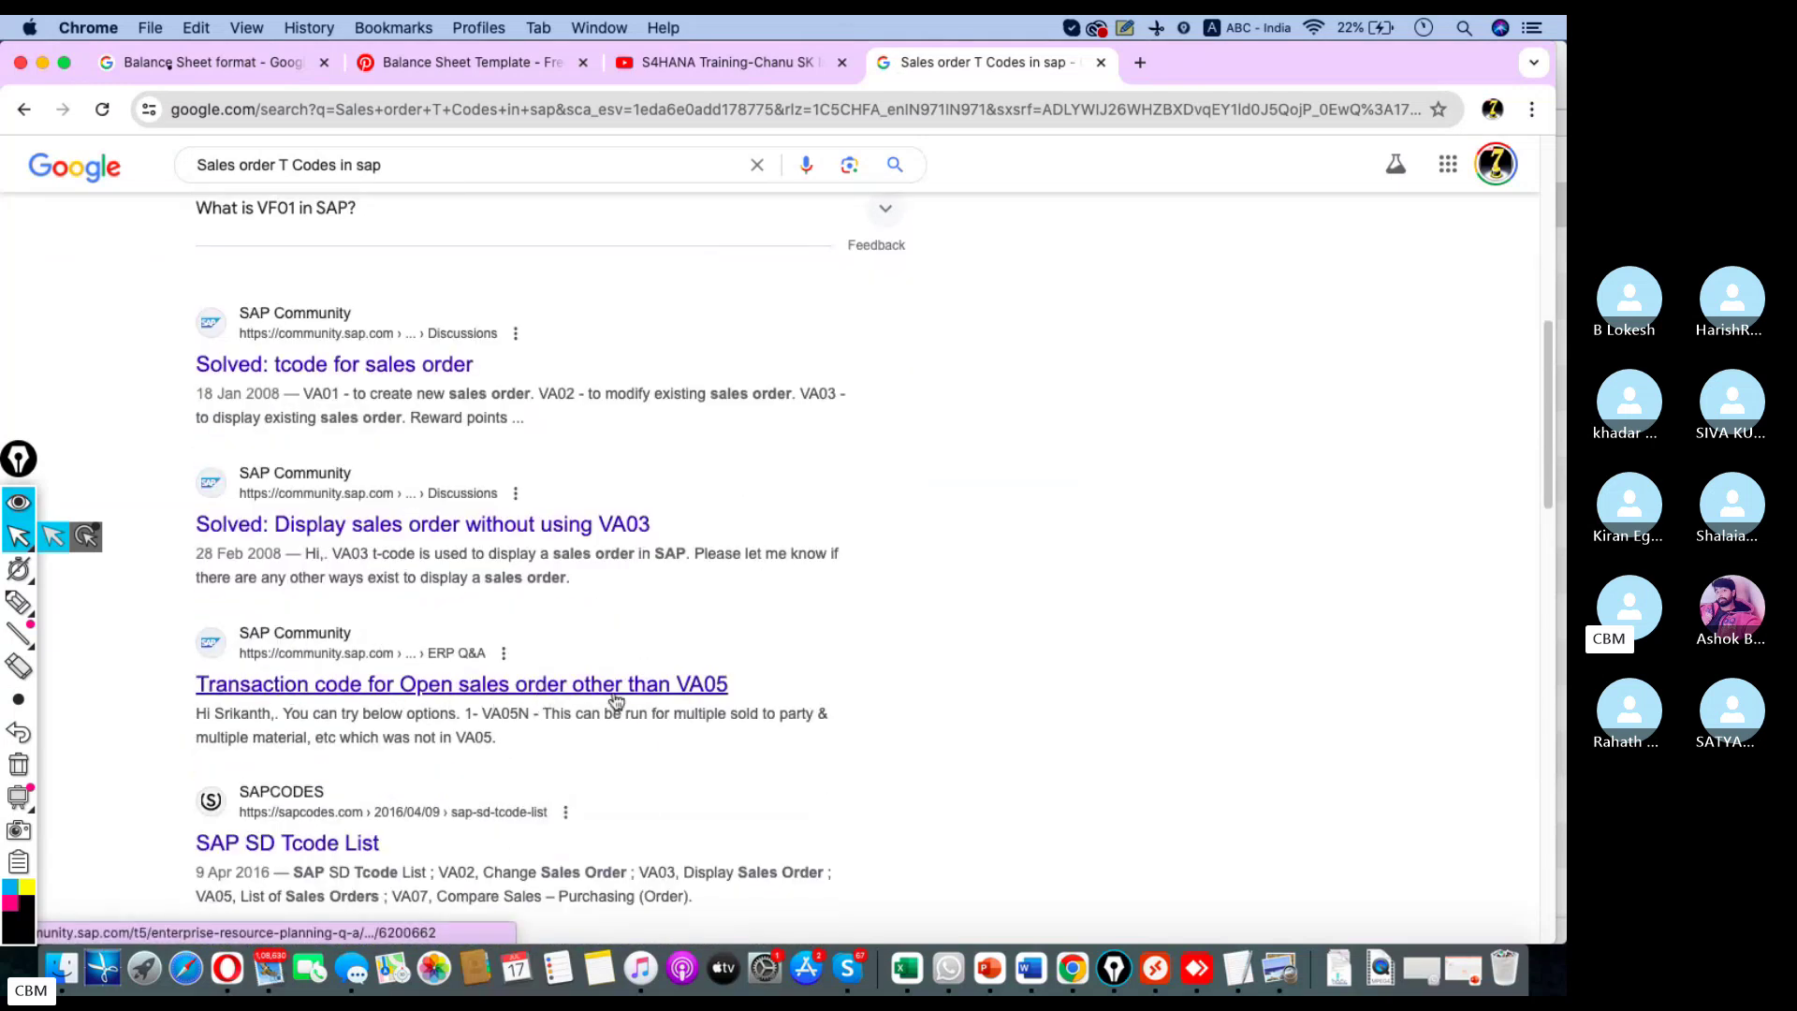
Look through the search results for further sales order codes, copy VC/2 and try to run that transaction in SAP.
scroll(724, 655, down, 7)
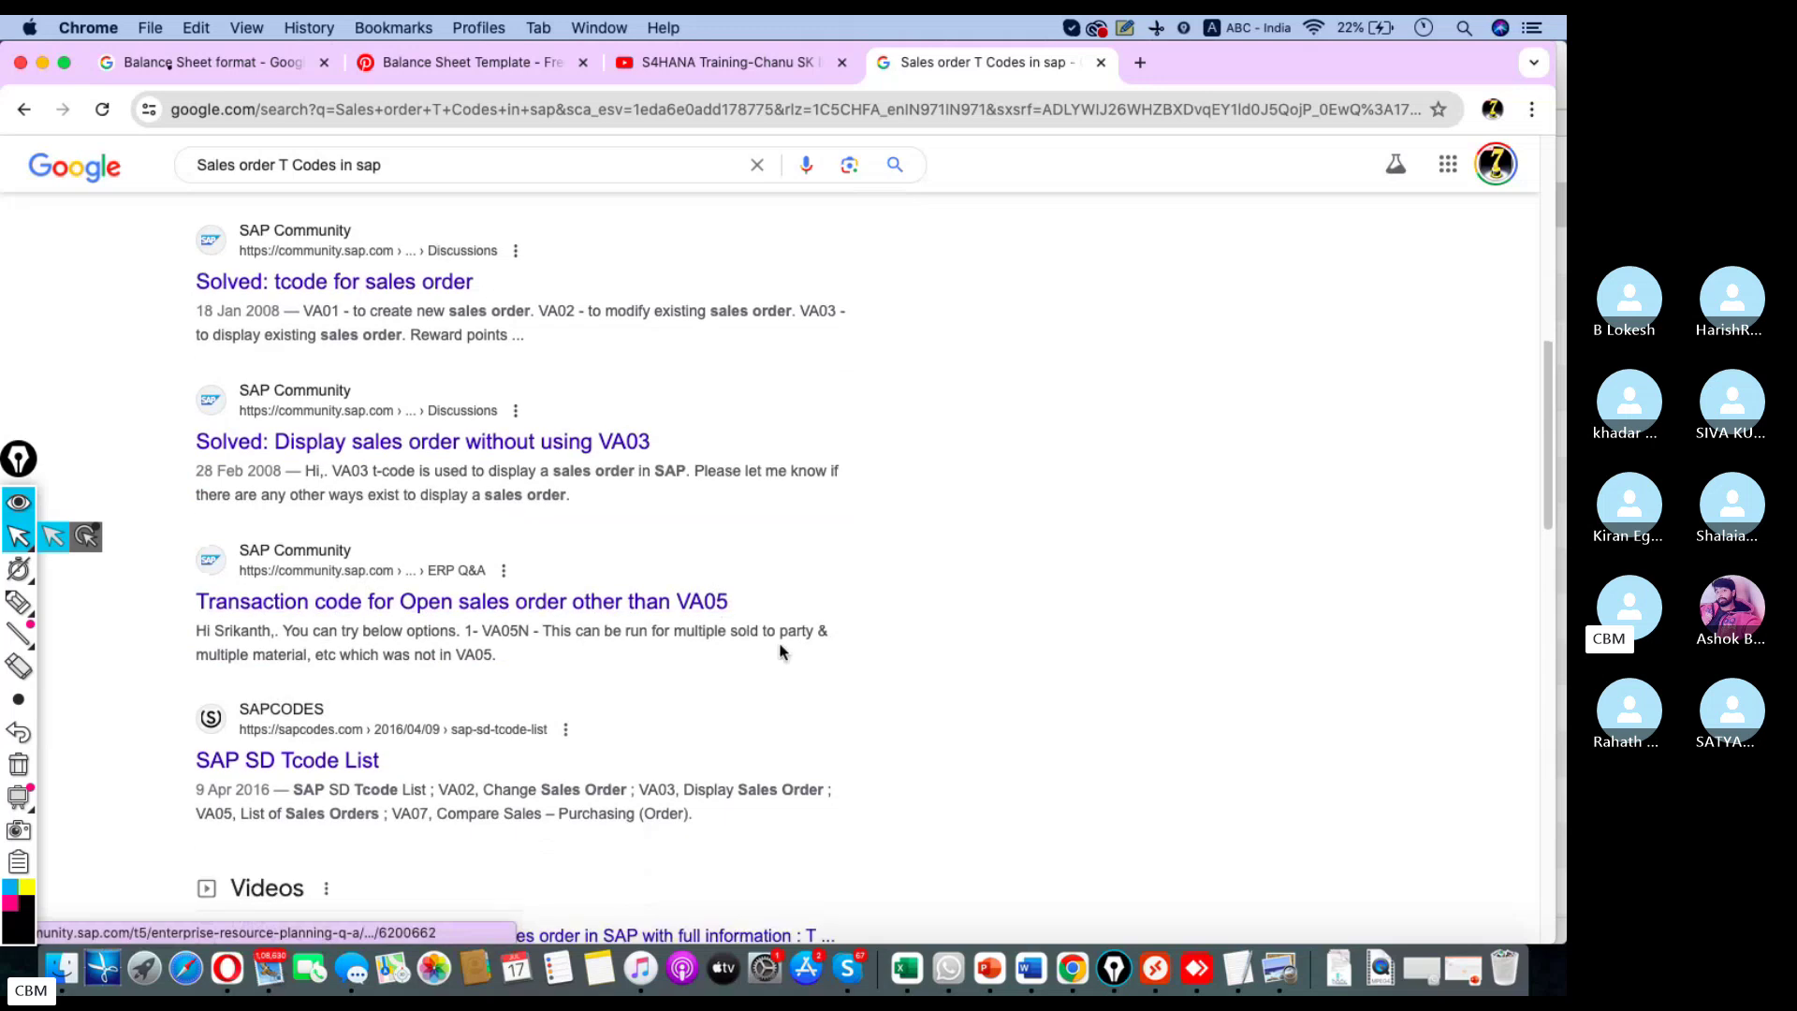
scroll(785, 614, down, 6)
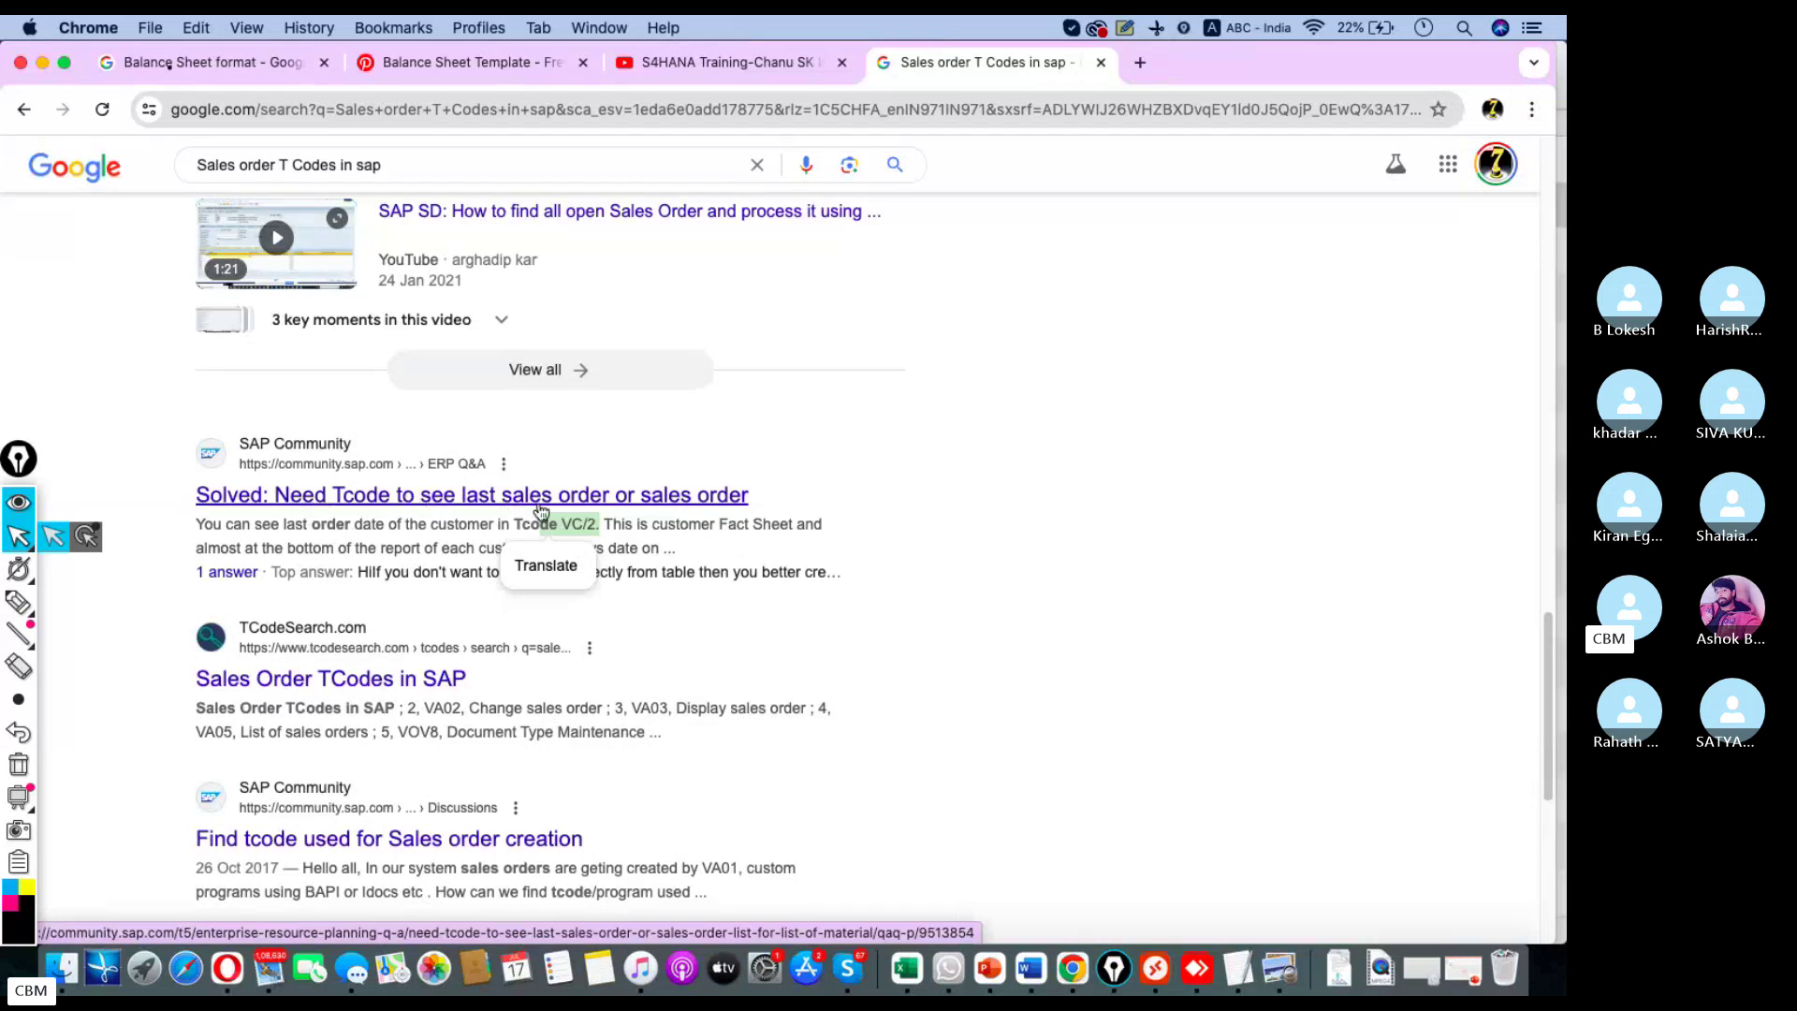
click(611, 540)
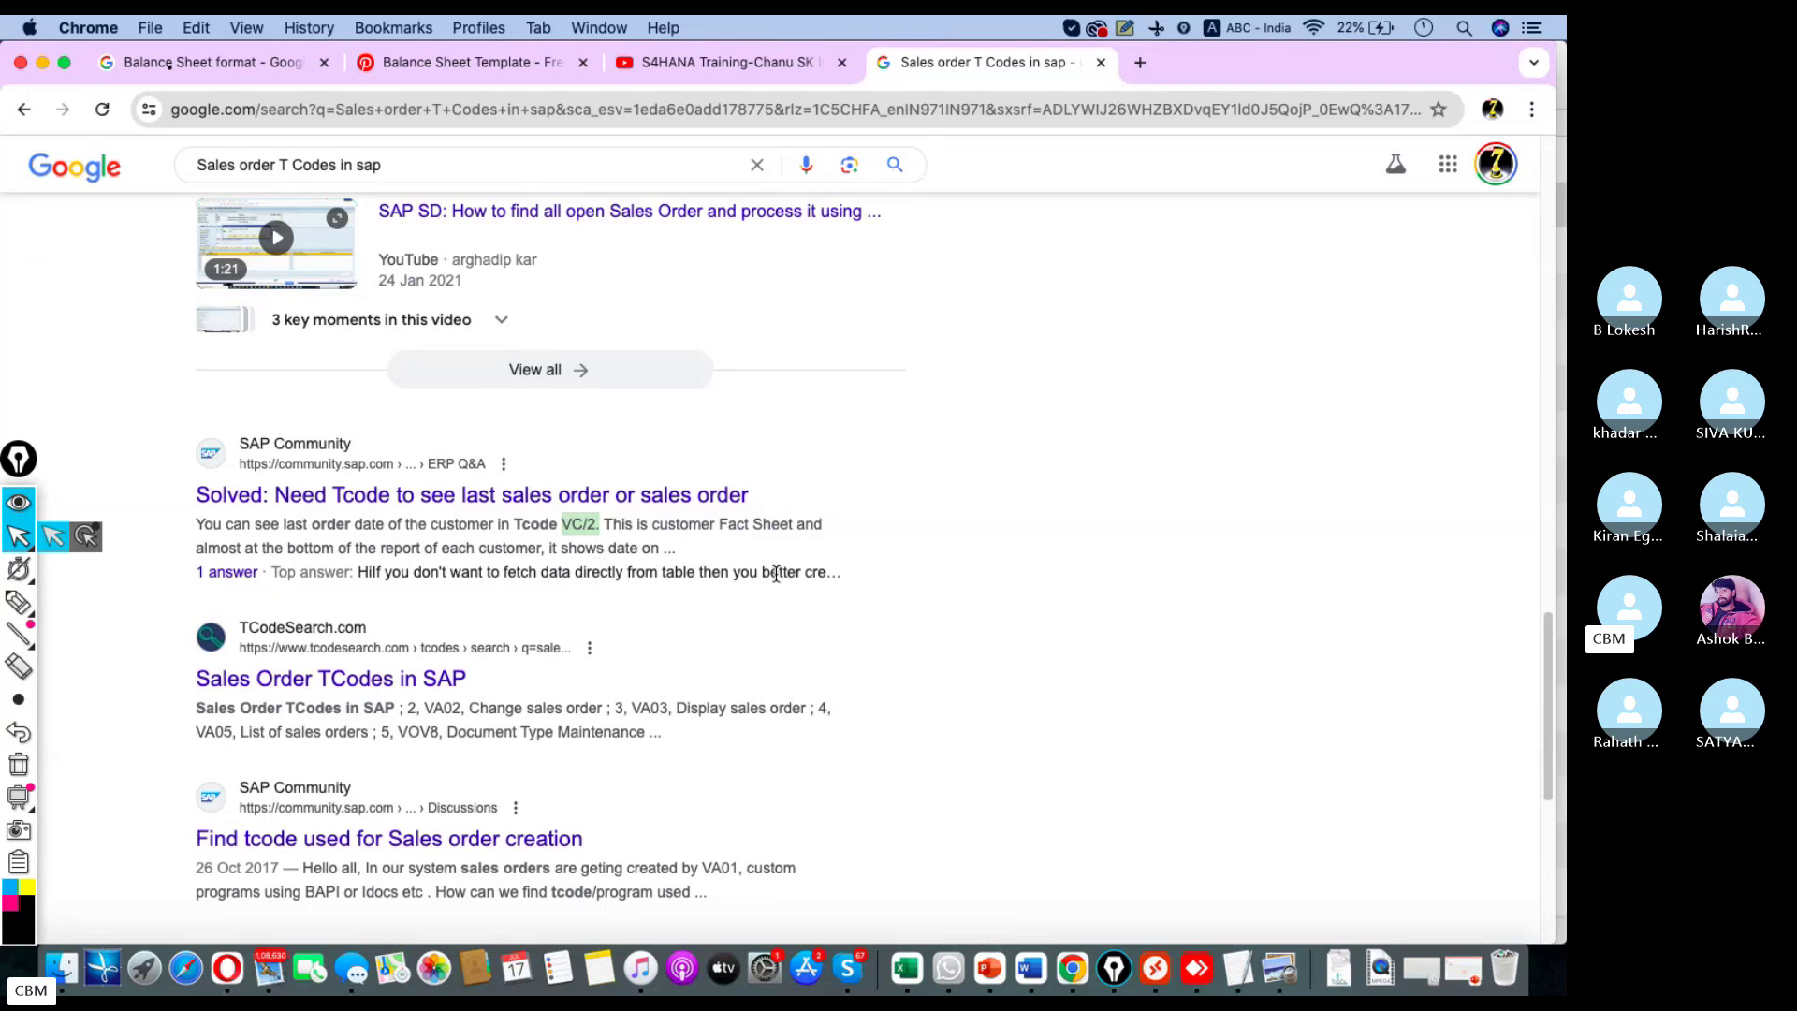
click(1161, 964)
click(171, 106)
text(VC/2.)
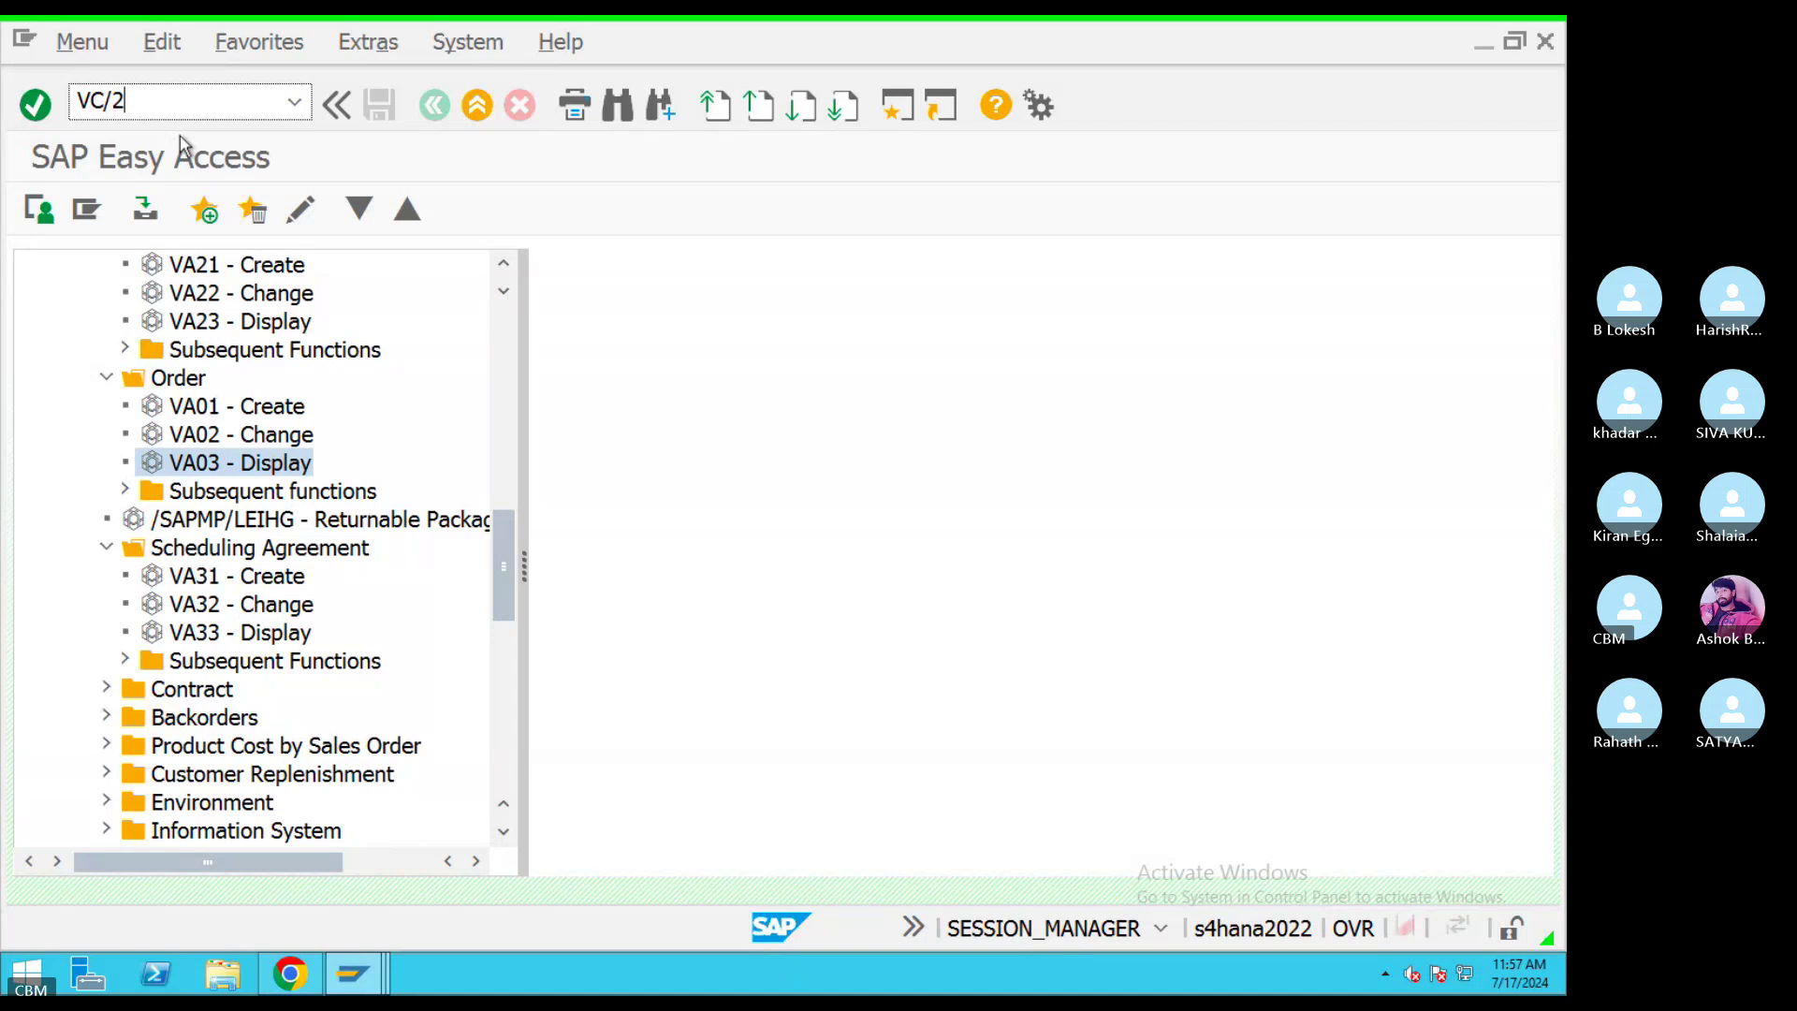
key(Return)
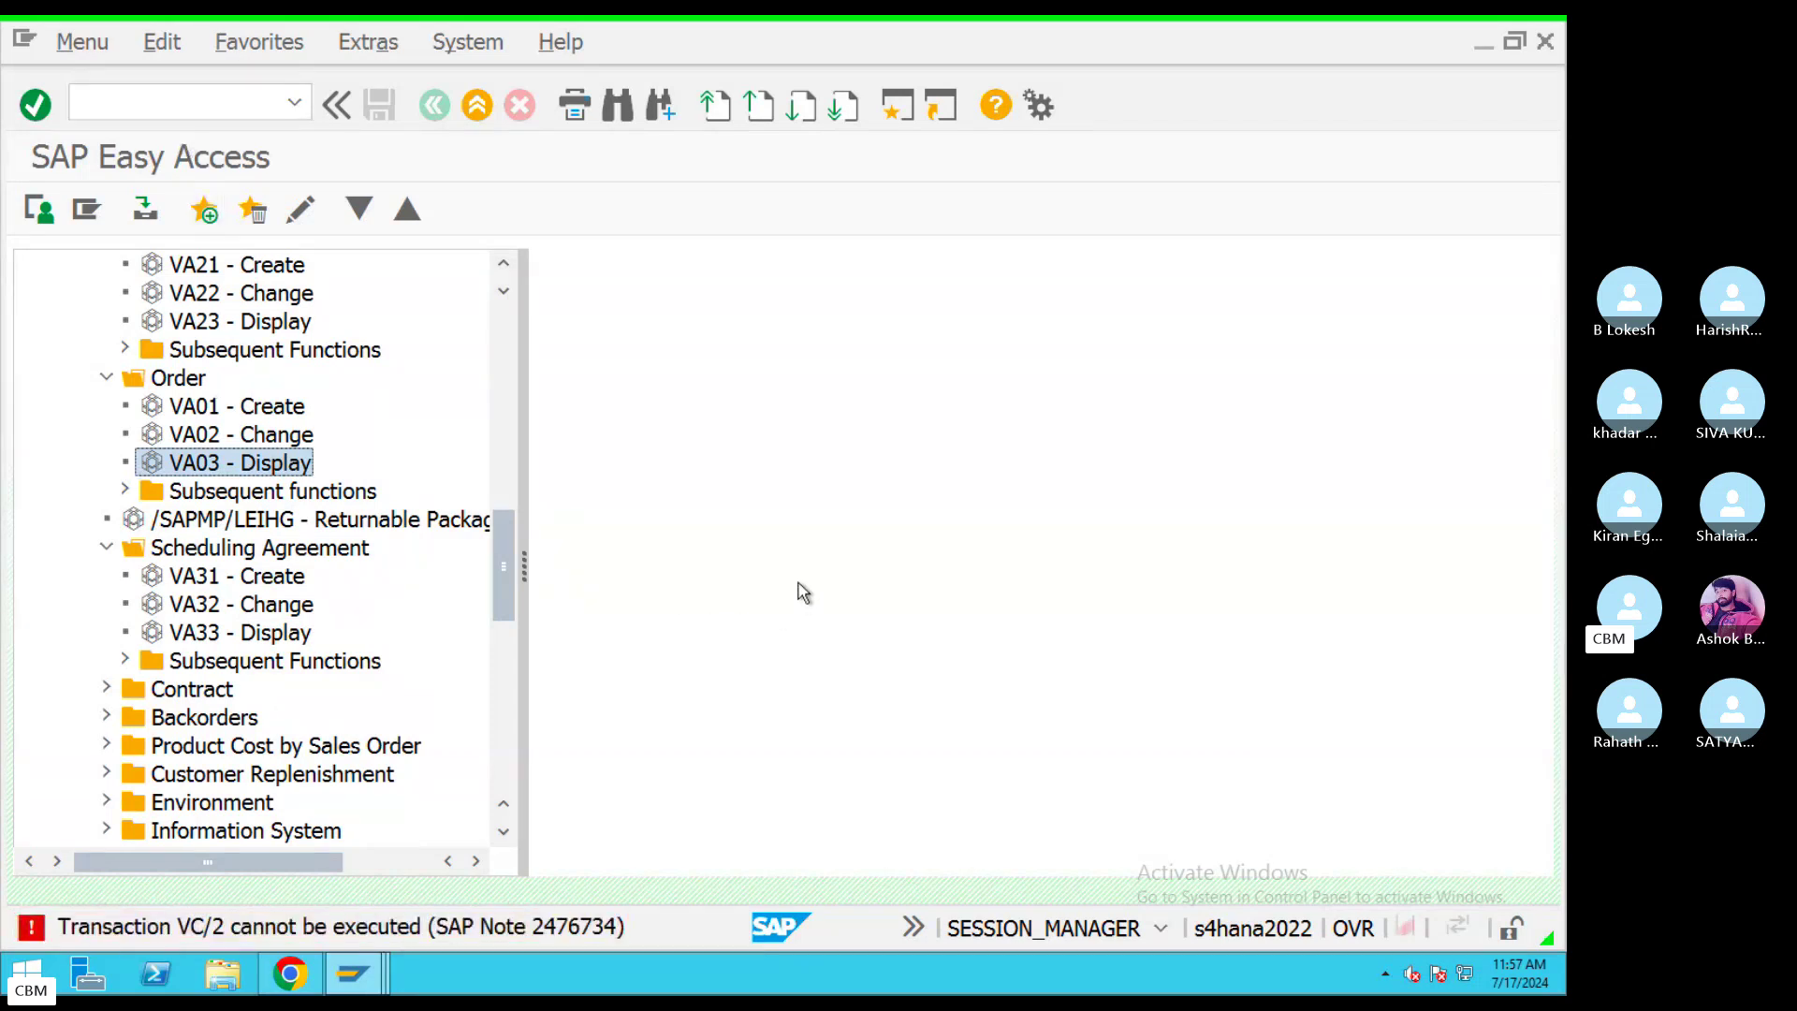
Return to Chrome, look through the remaining sales order transaction code results and go back to the search query.
key(super+Tab)
scroll(749, 588, down, 2)
scroll(748, 587, down, 5)
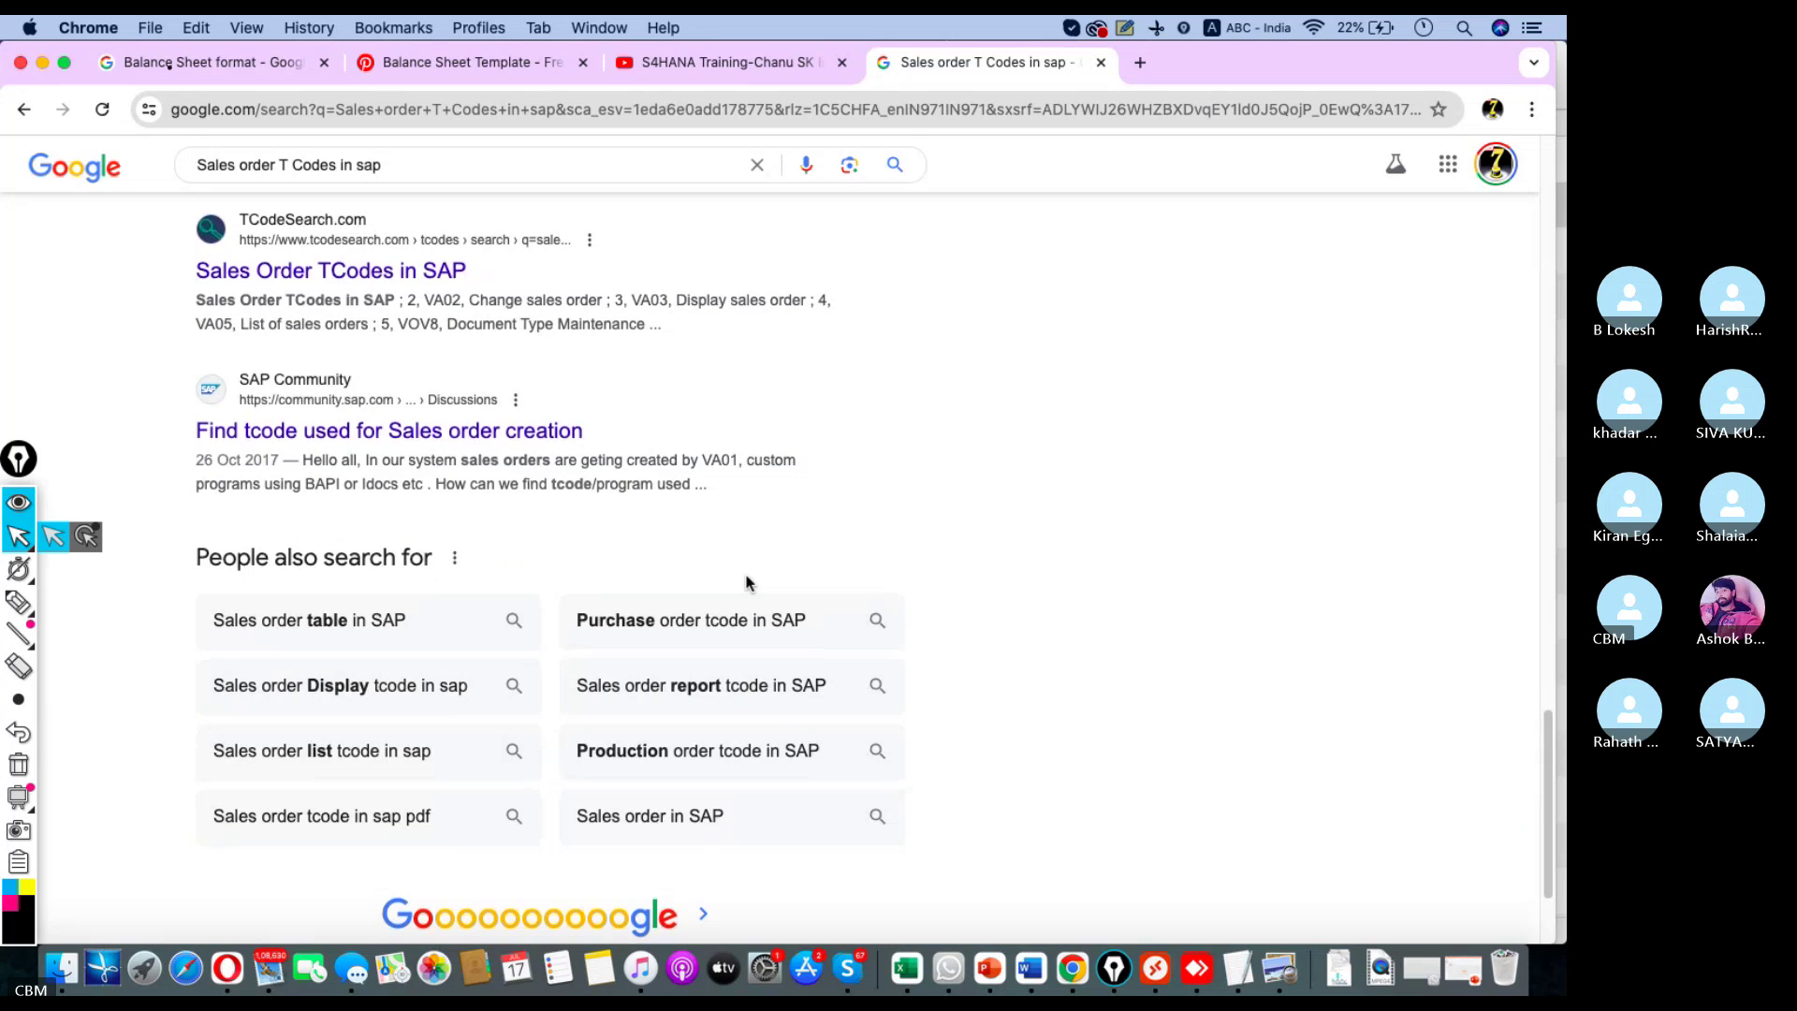
scroll(747, 584, down, 4)
scroll(968, 596, up, 15)
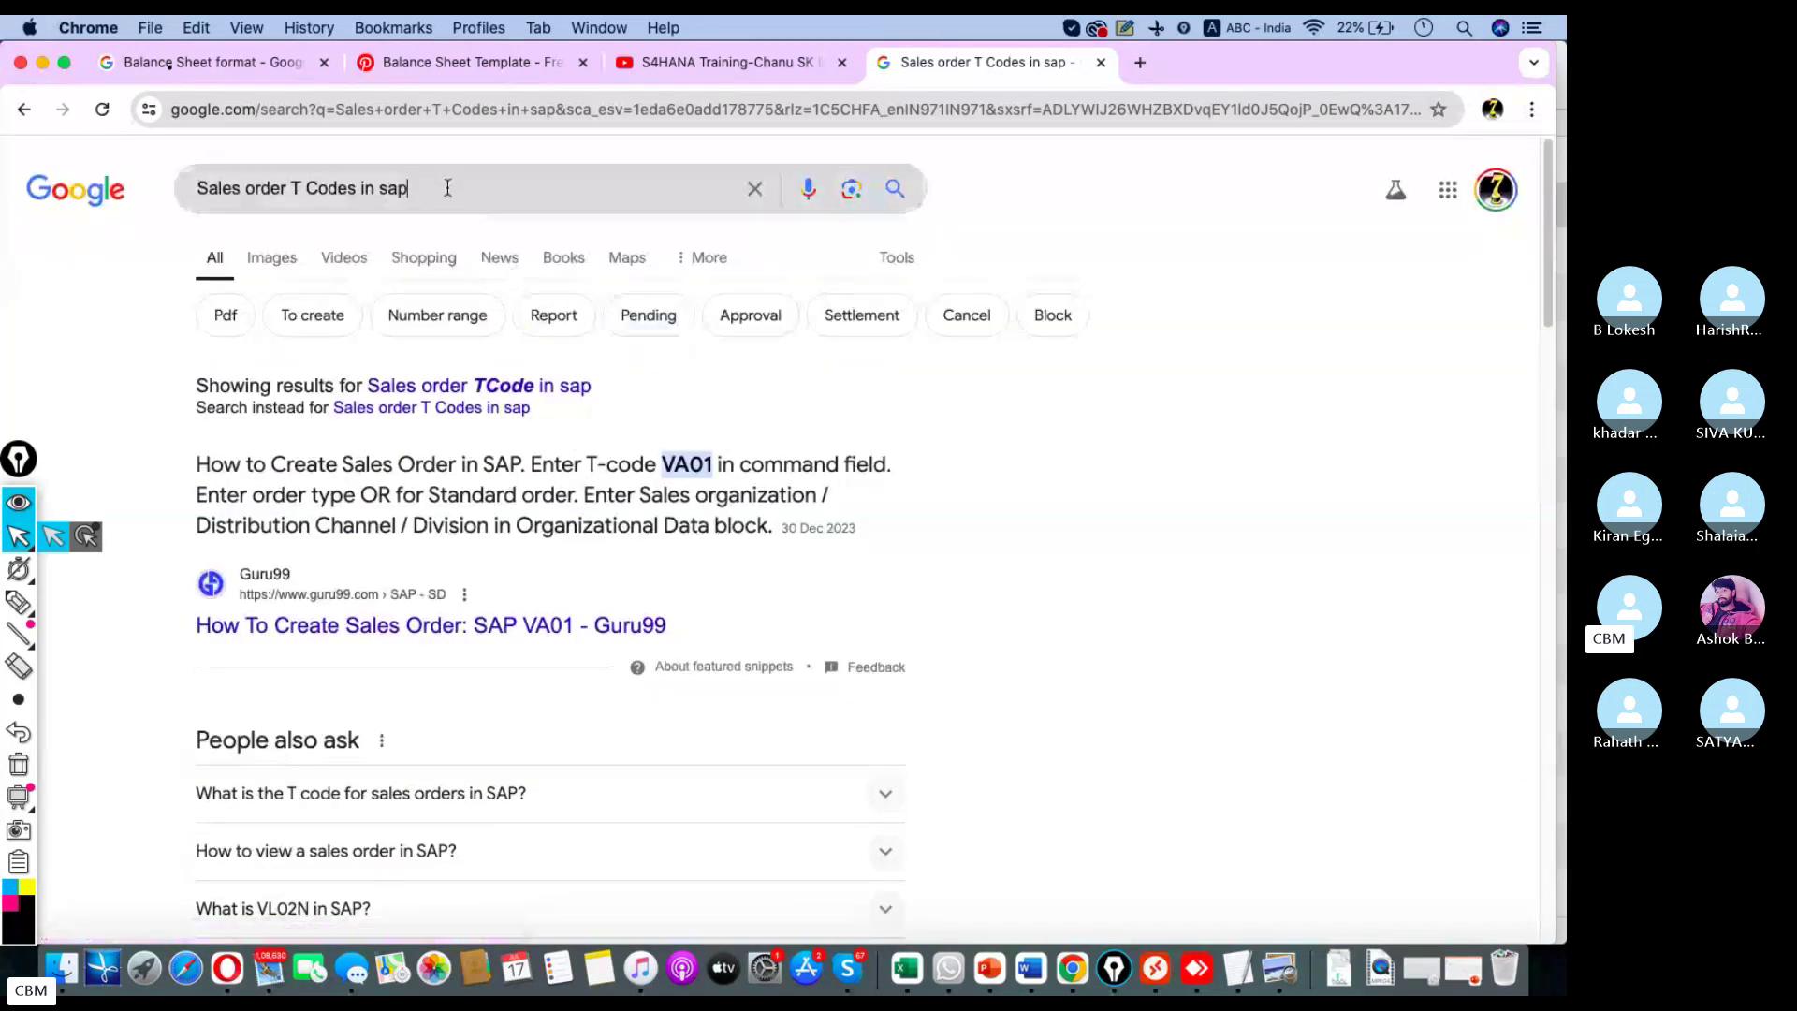
double_click(456, 206)
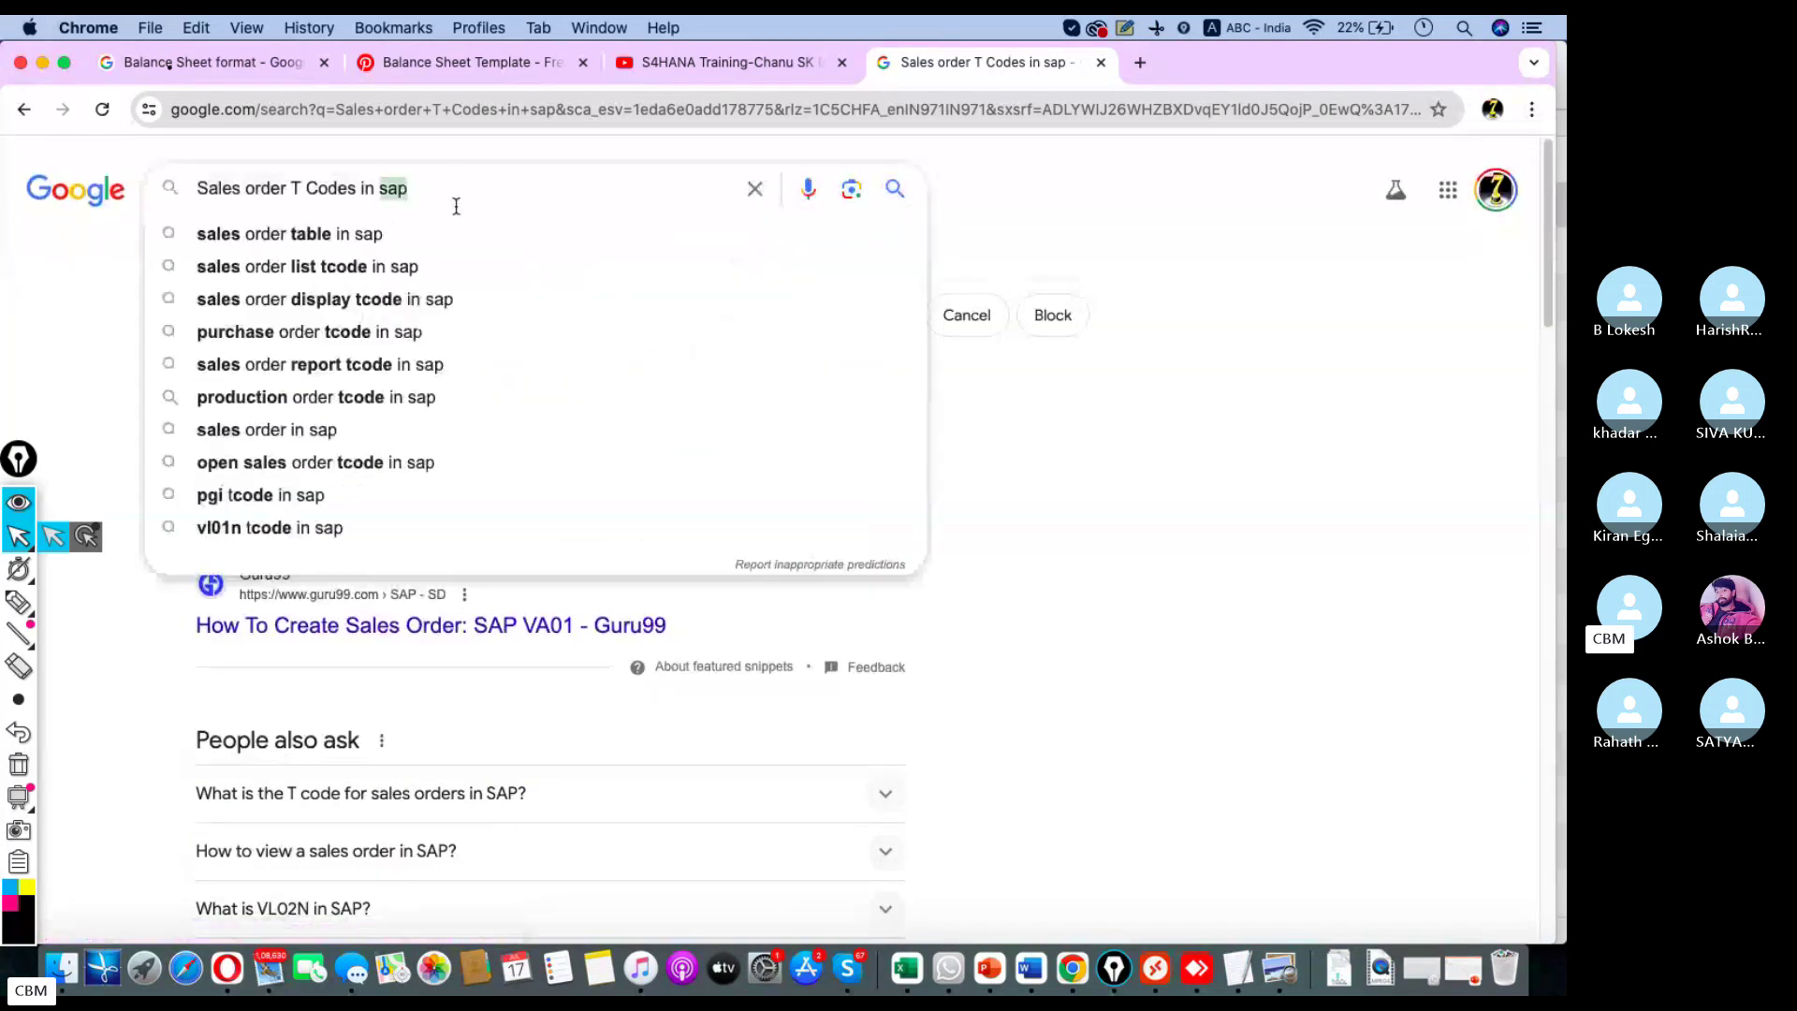
Switch back to SAP and open the Maintain Business Partner transaction (BP).
click(1156, 961)
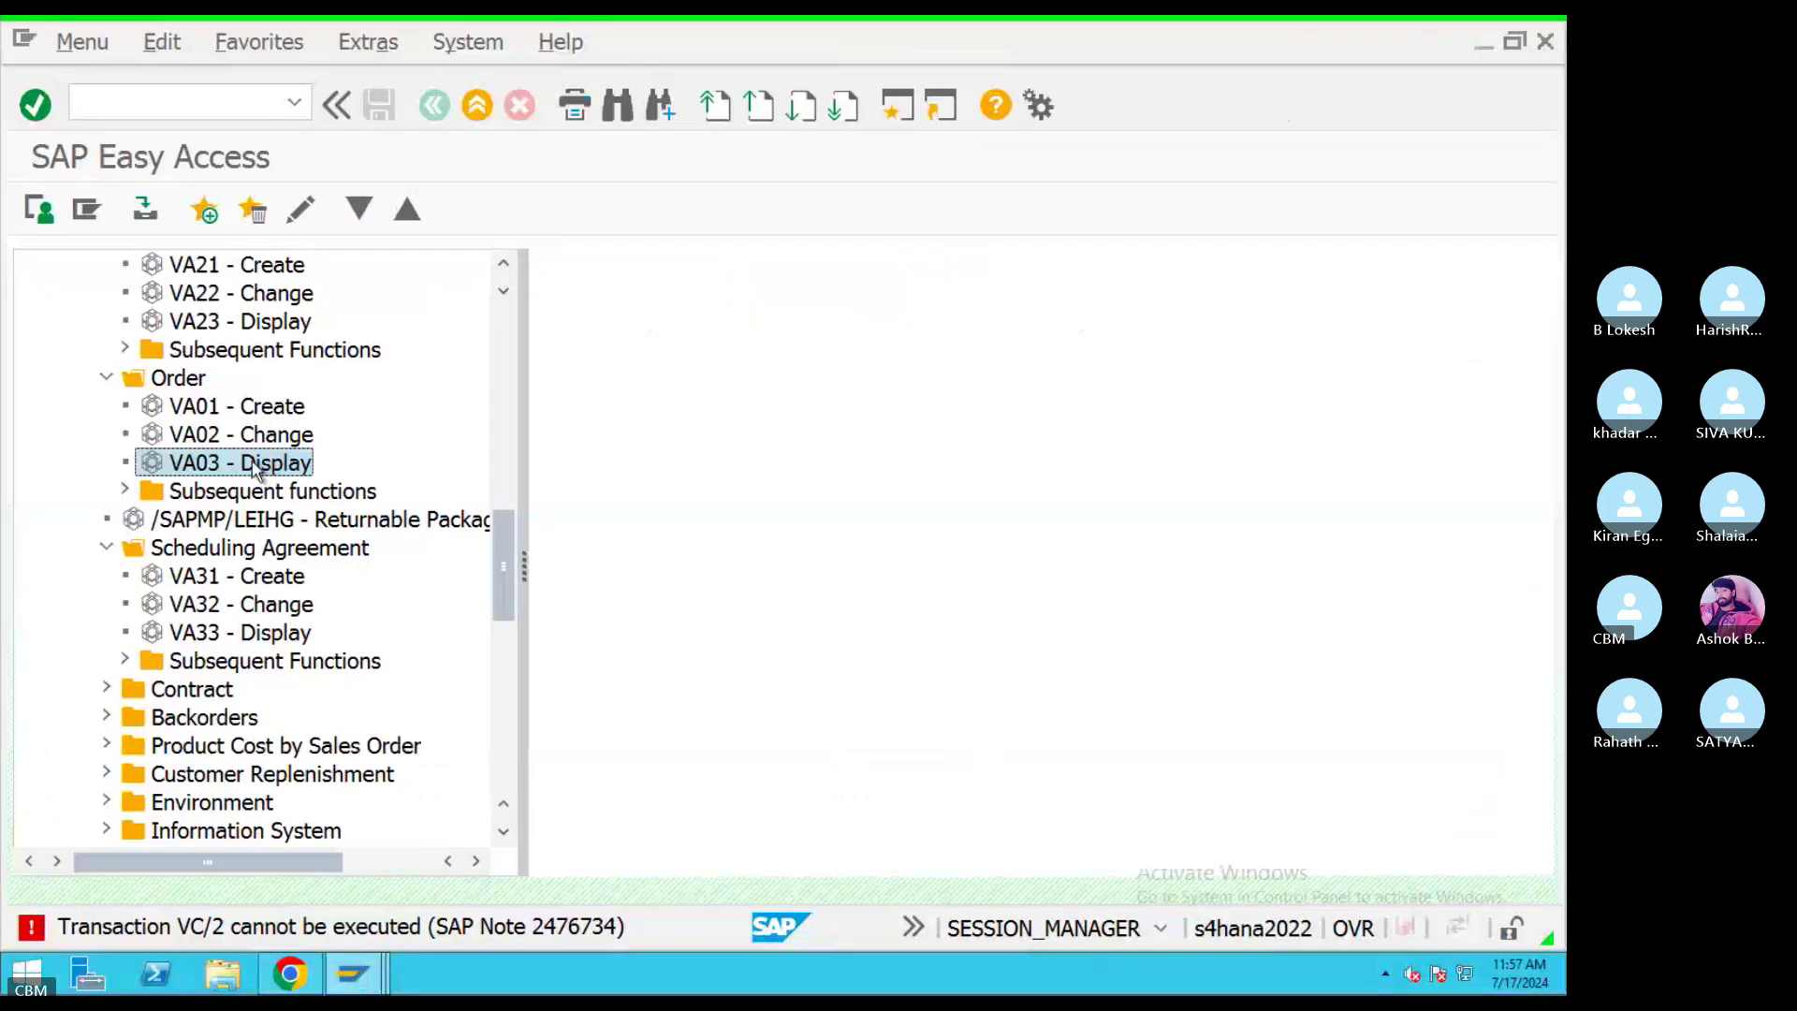
click(165, 98)
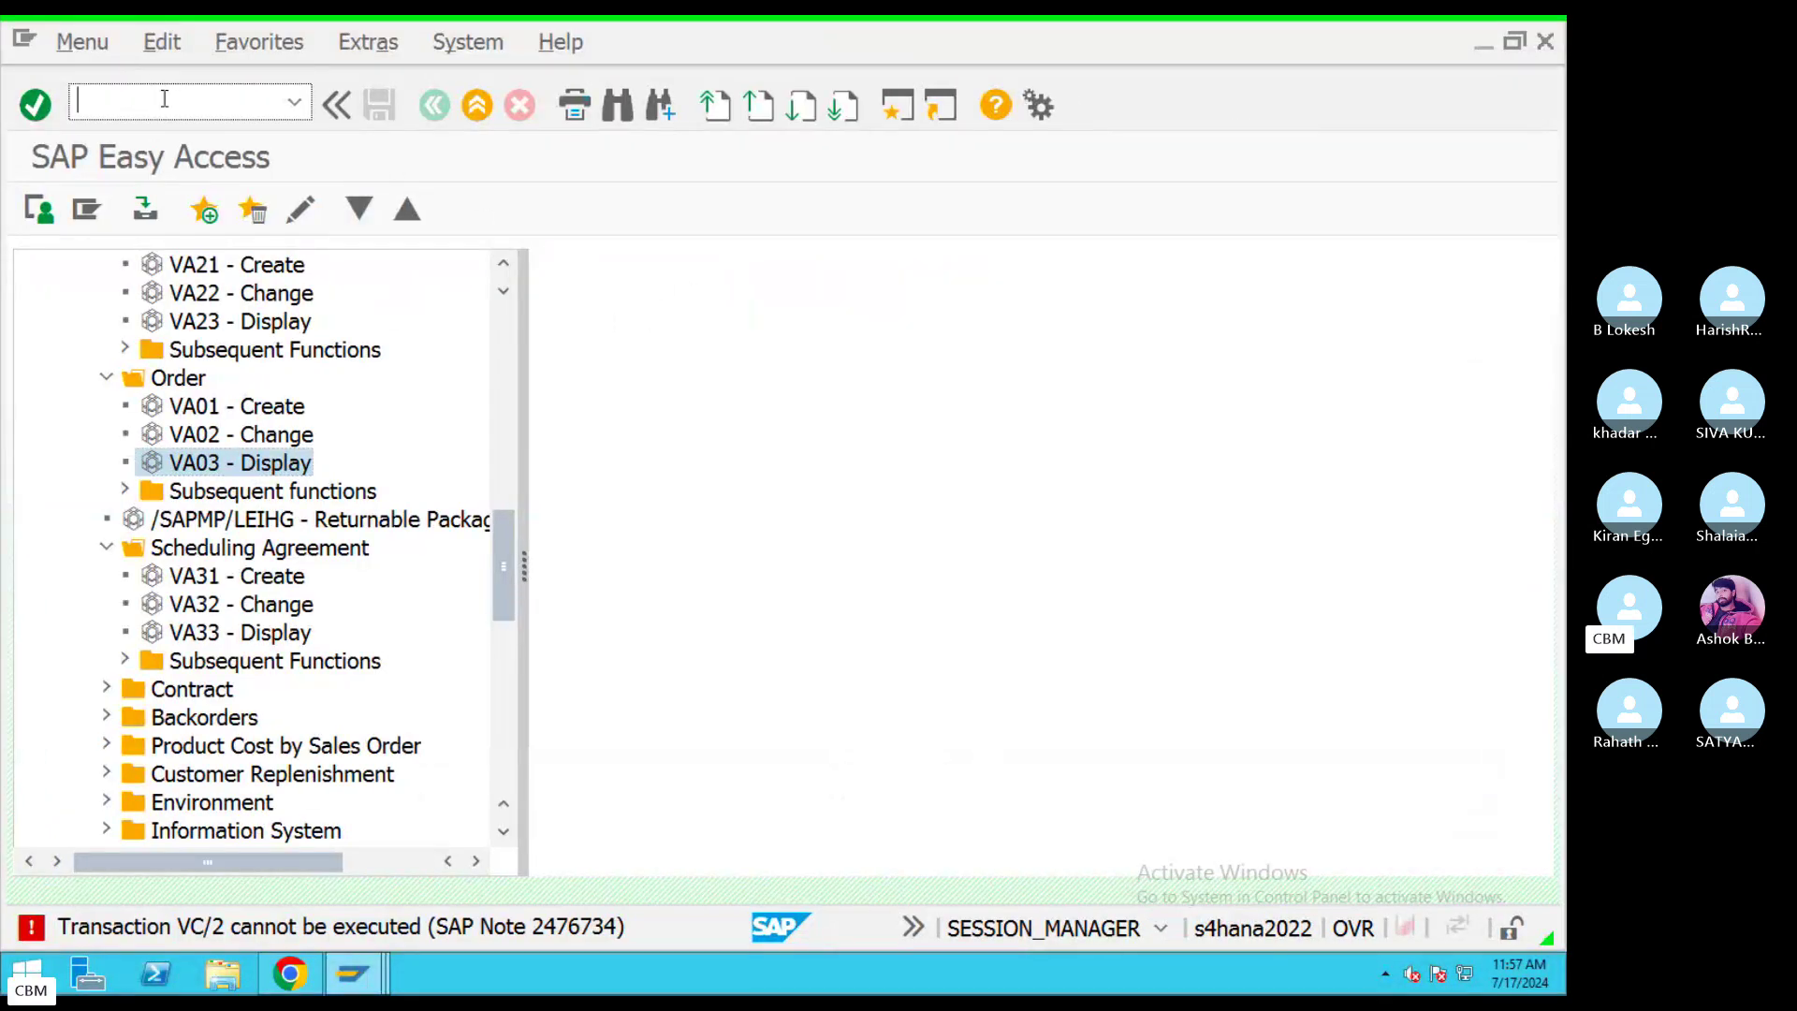
key(Return)
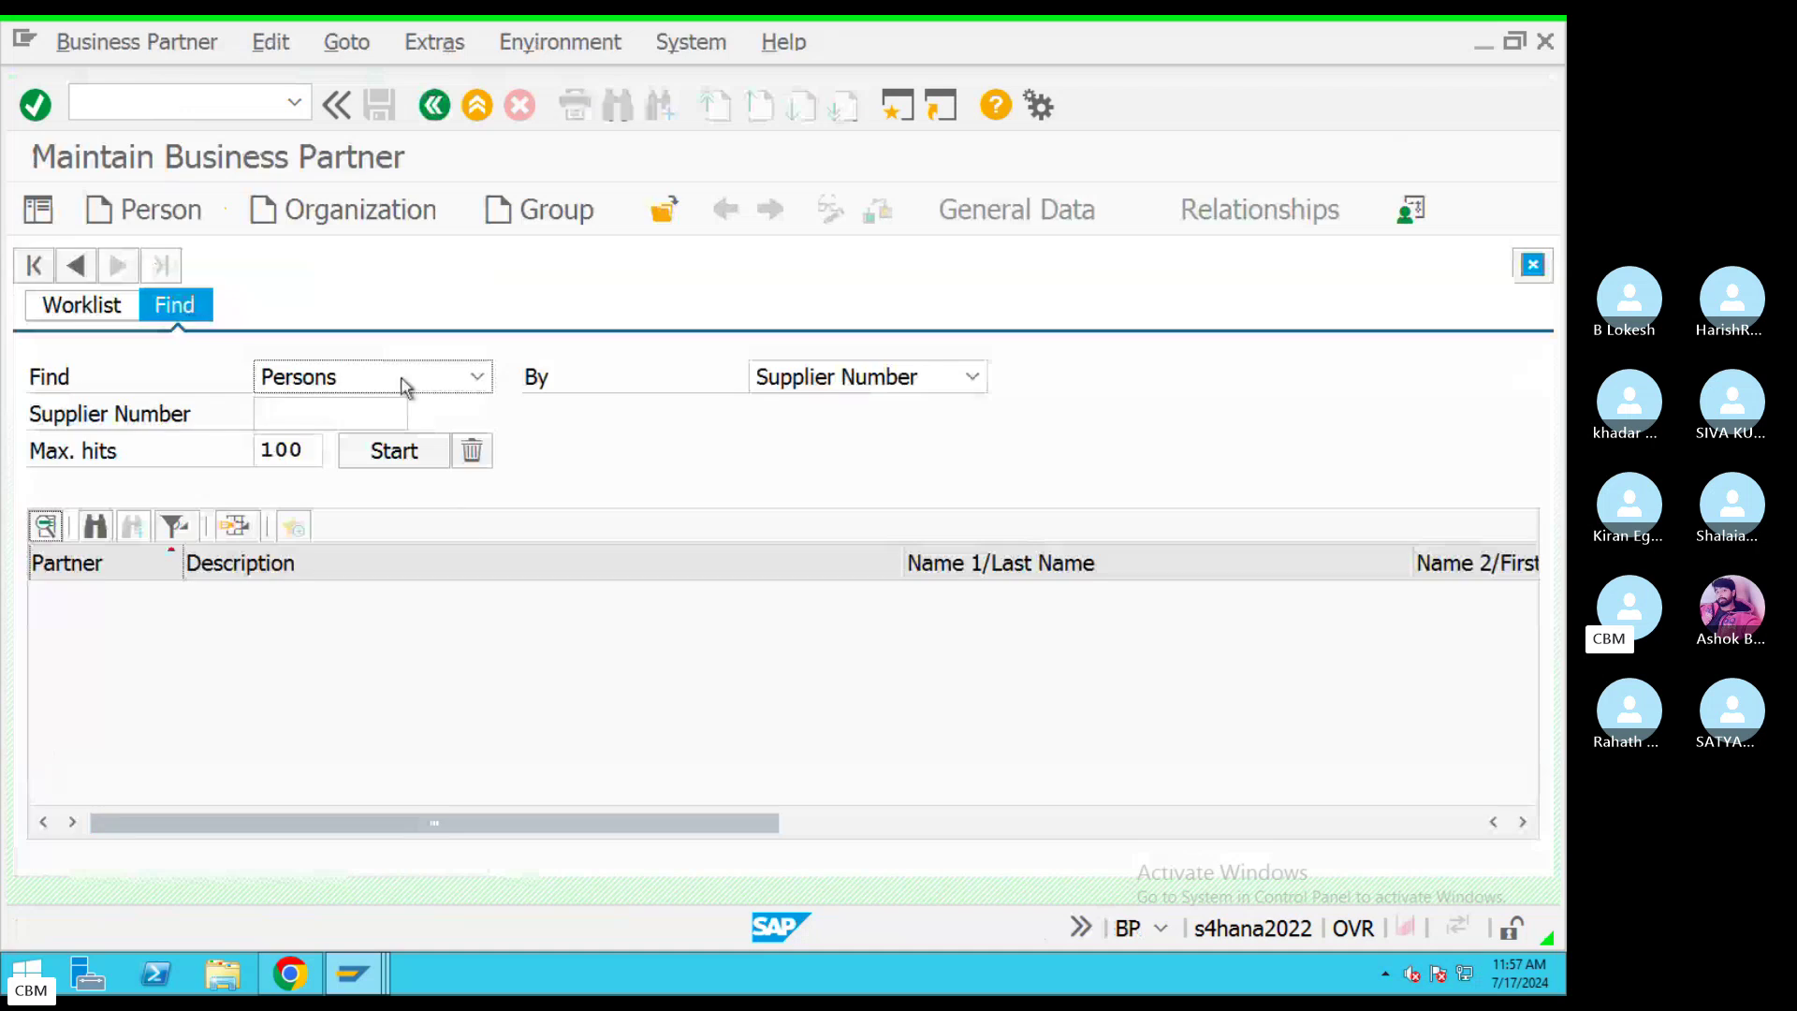
Switch to the Vendor Line Item Display session and leave the report to reach its SAP Easy Access screen.
click(348, 973)
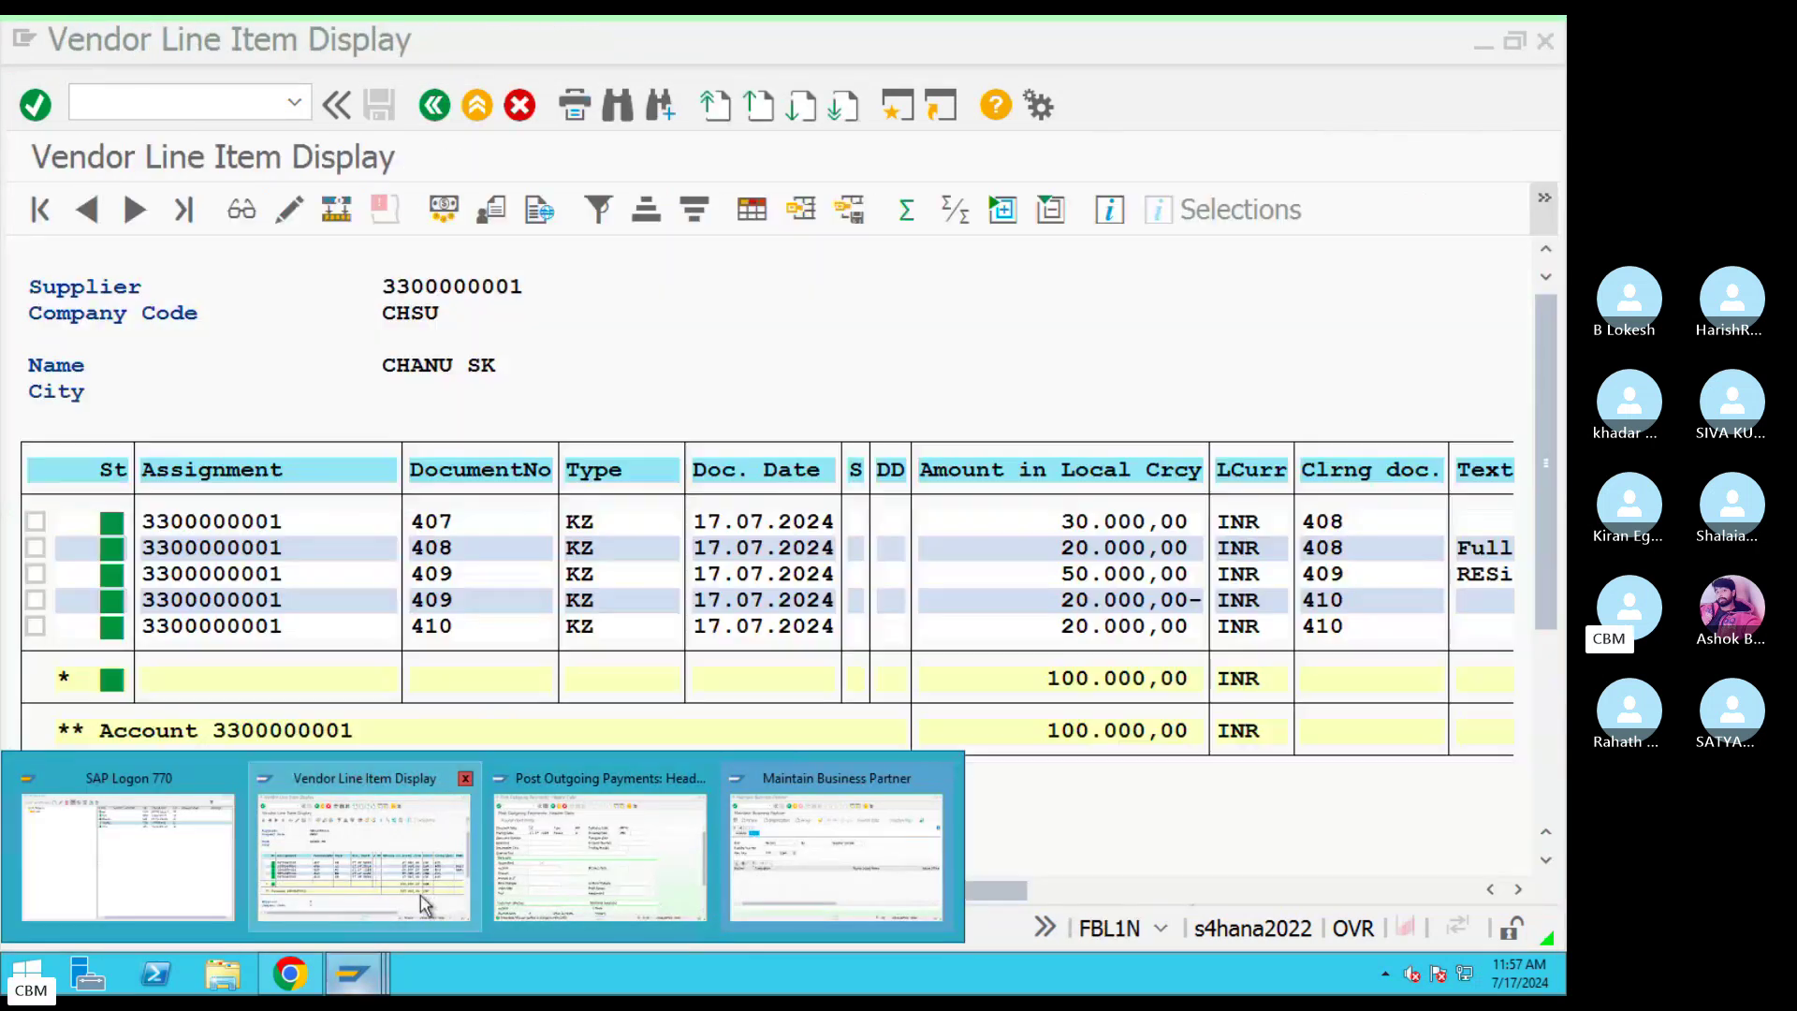
click(358, 877)
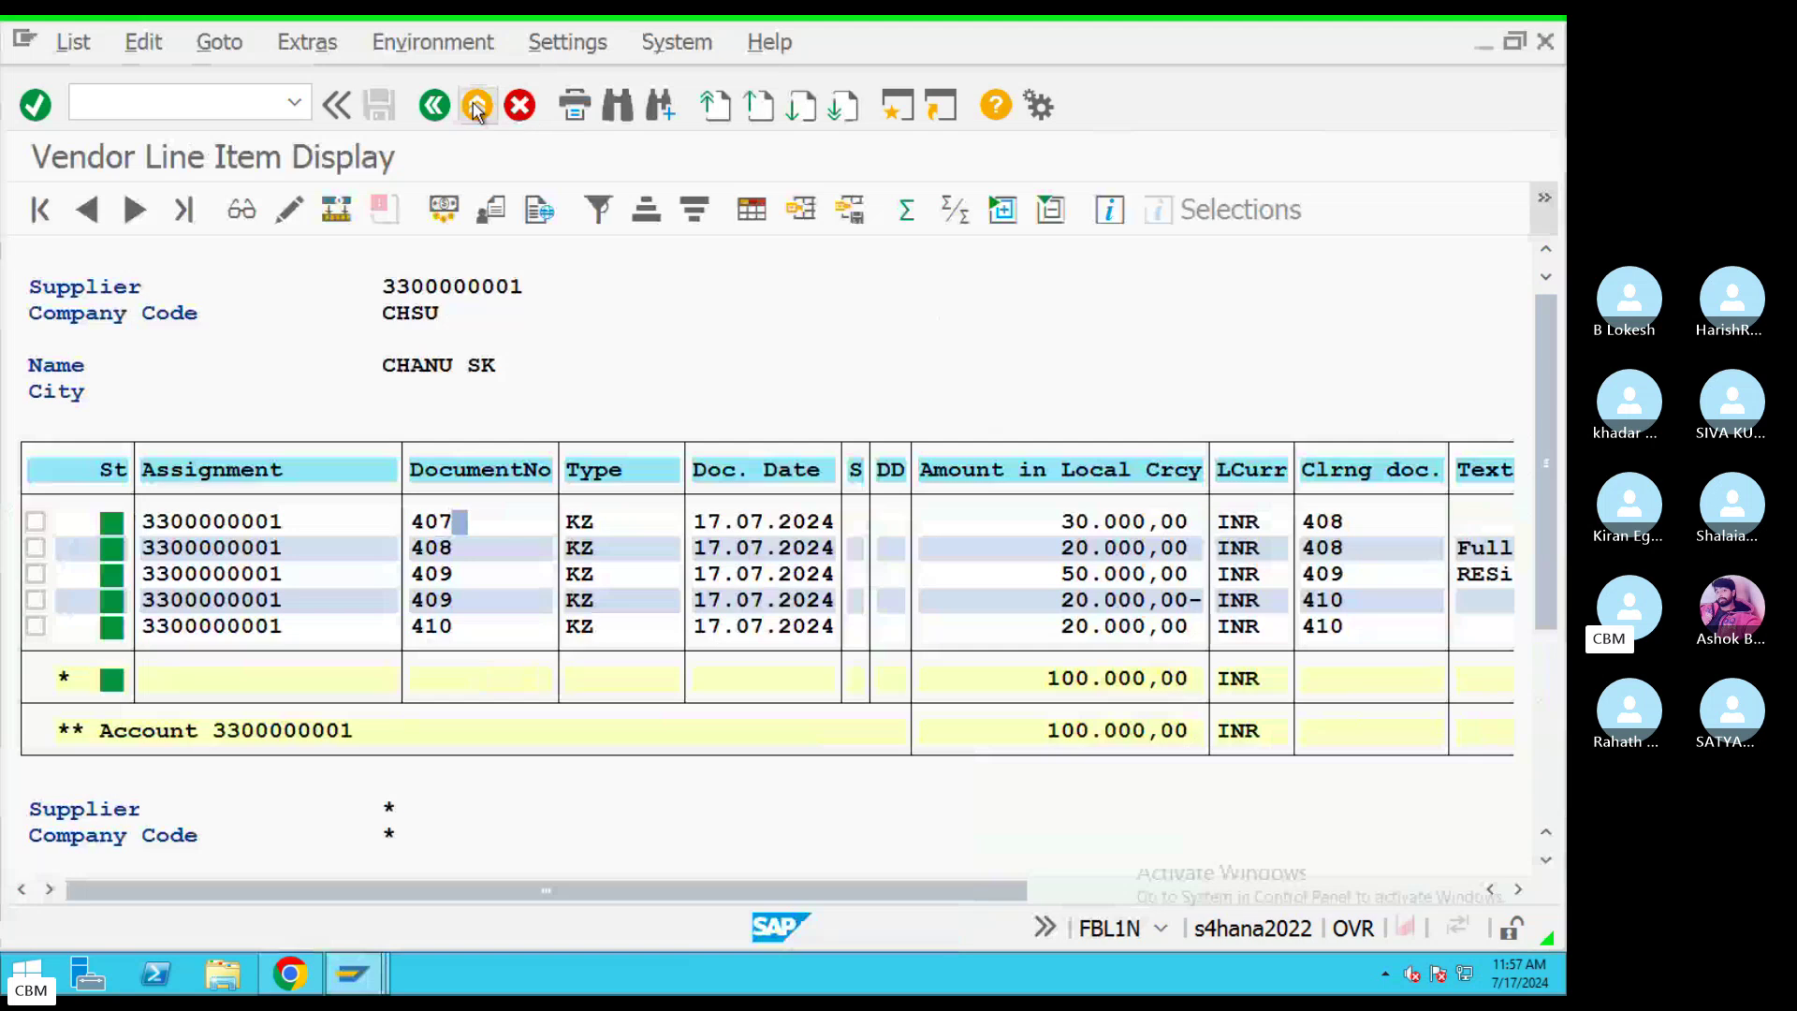
click(478, 105)
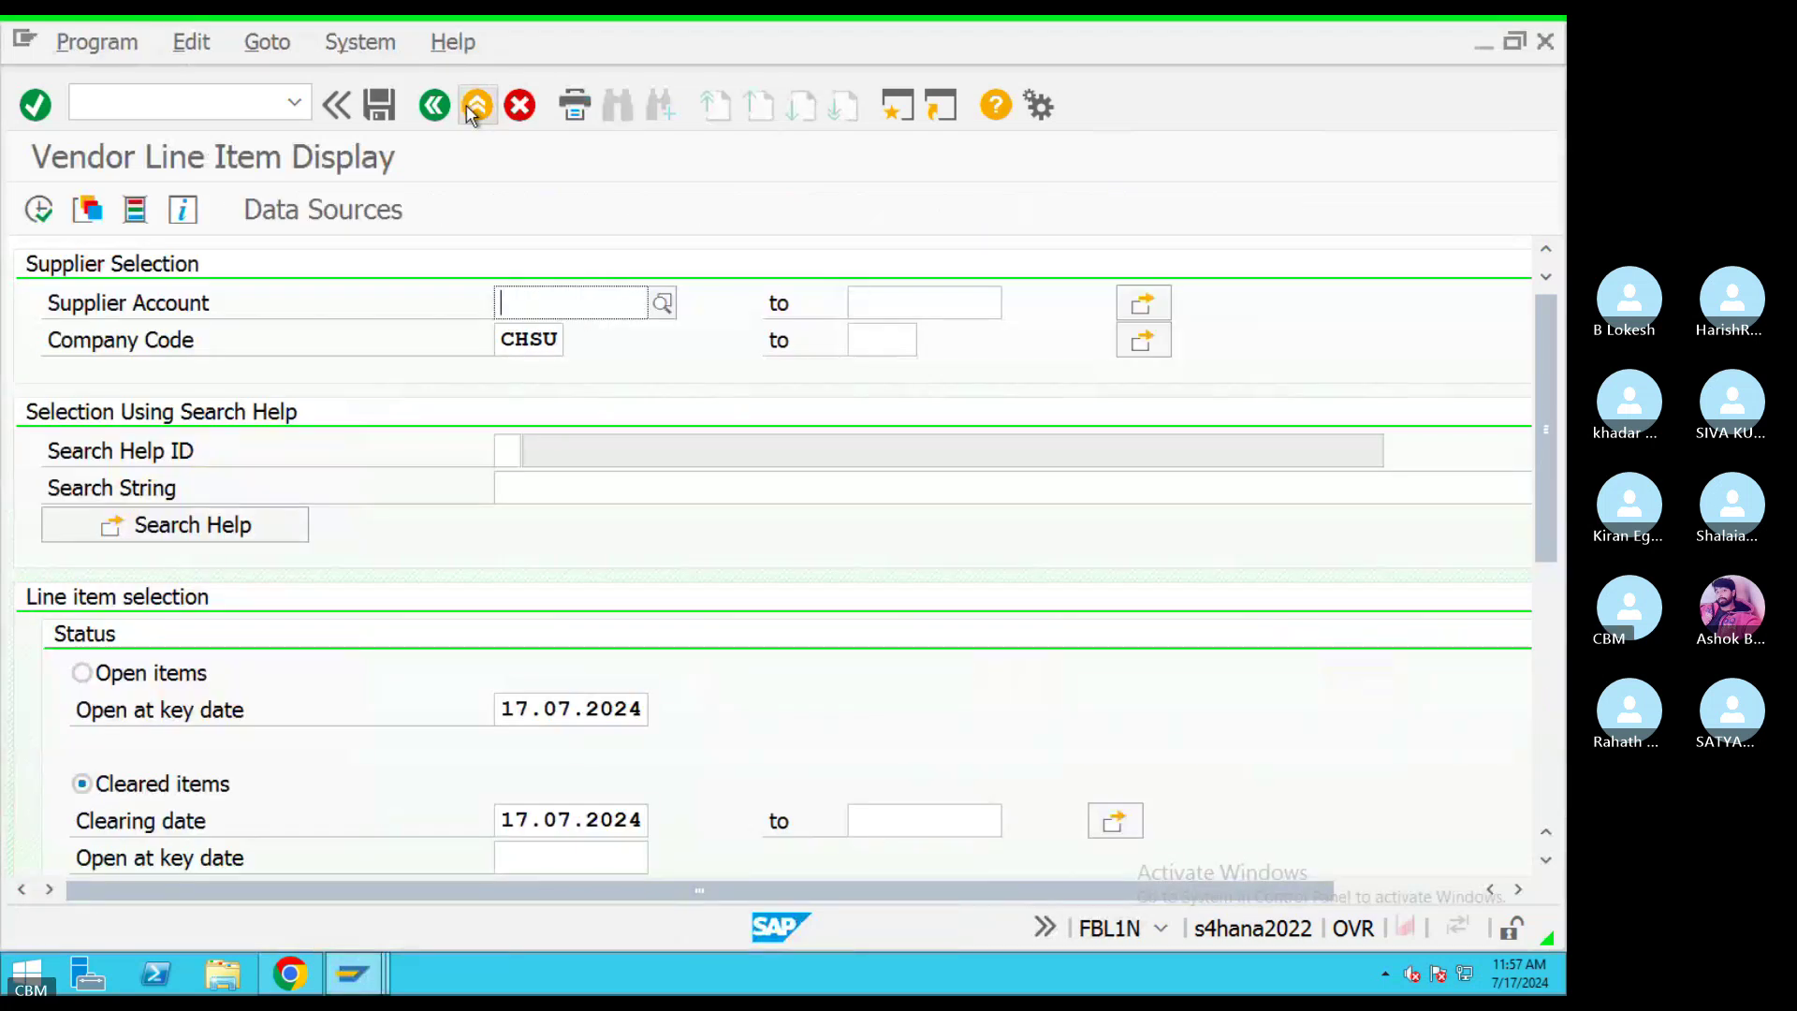
text(/n)
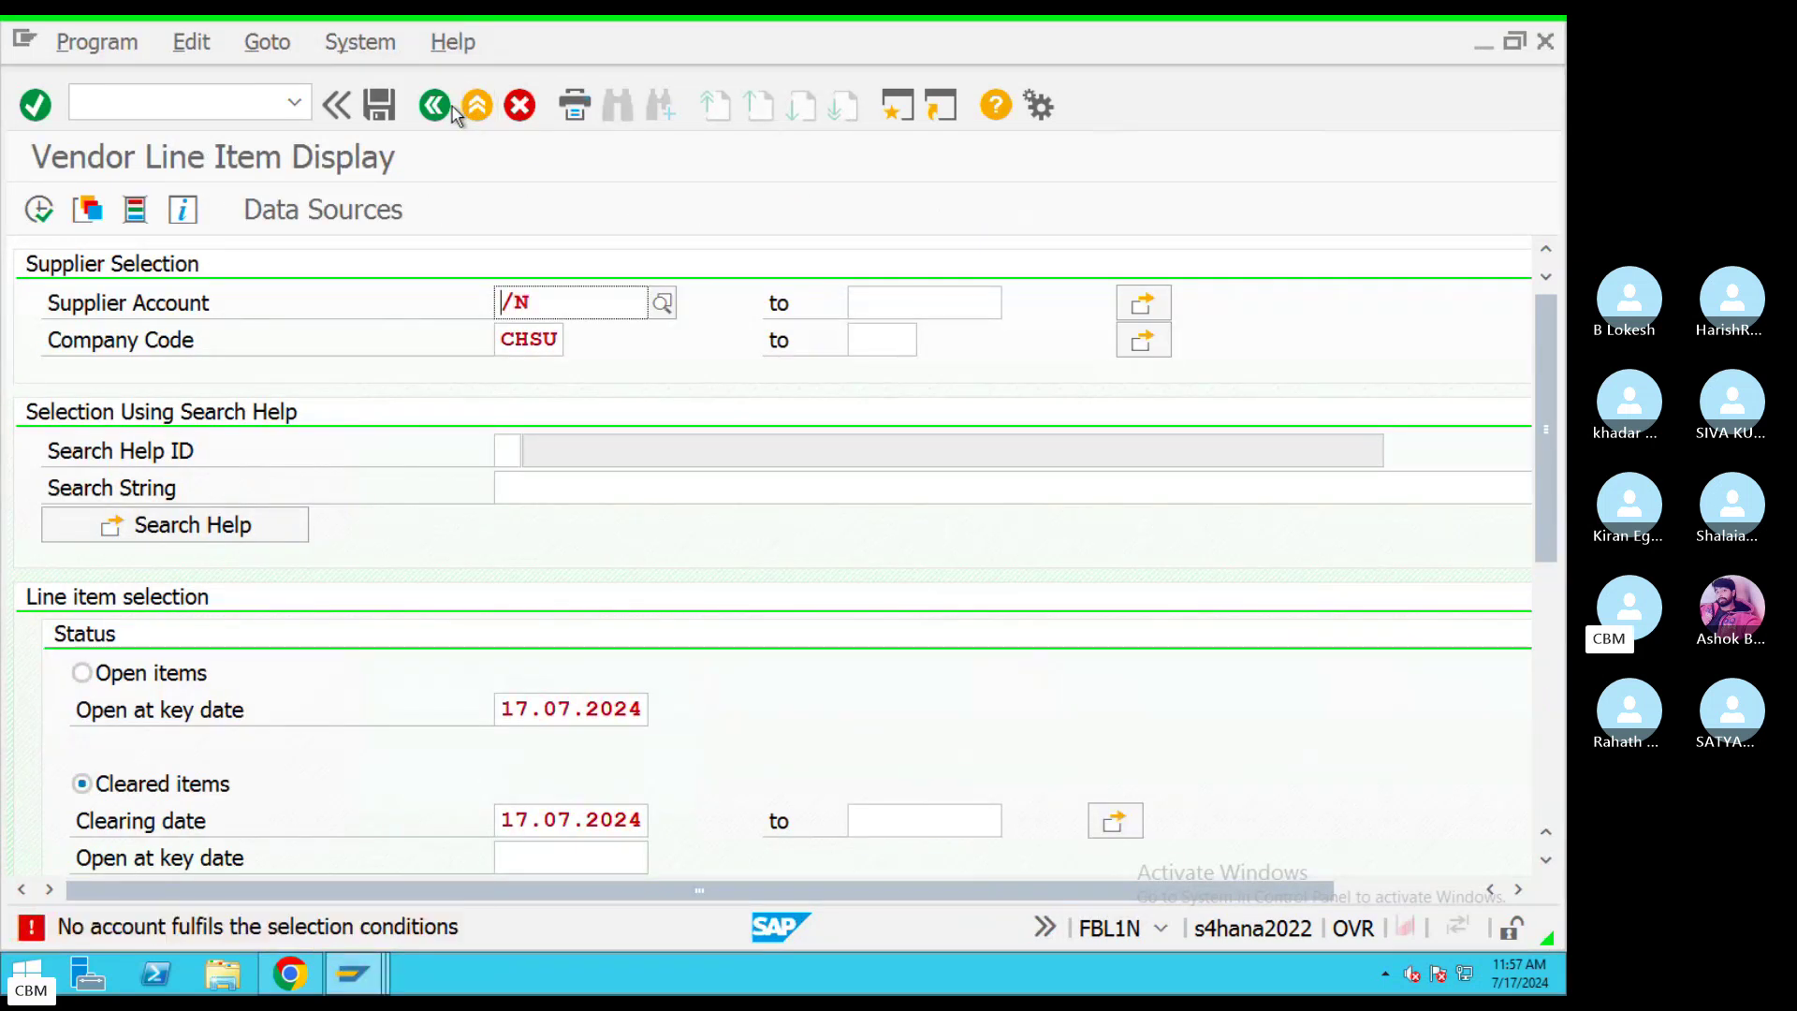
click(450, 107)
Open the sales order in change mode with transaction VA02 and copy its sold-to party number.
text(VA)
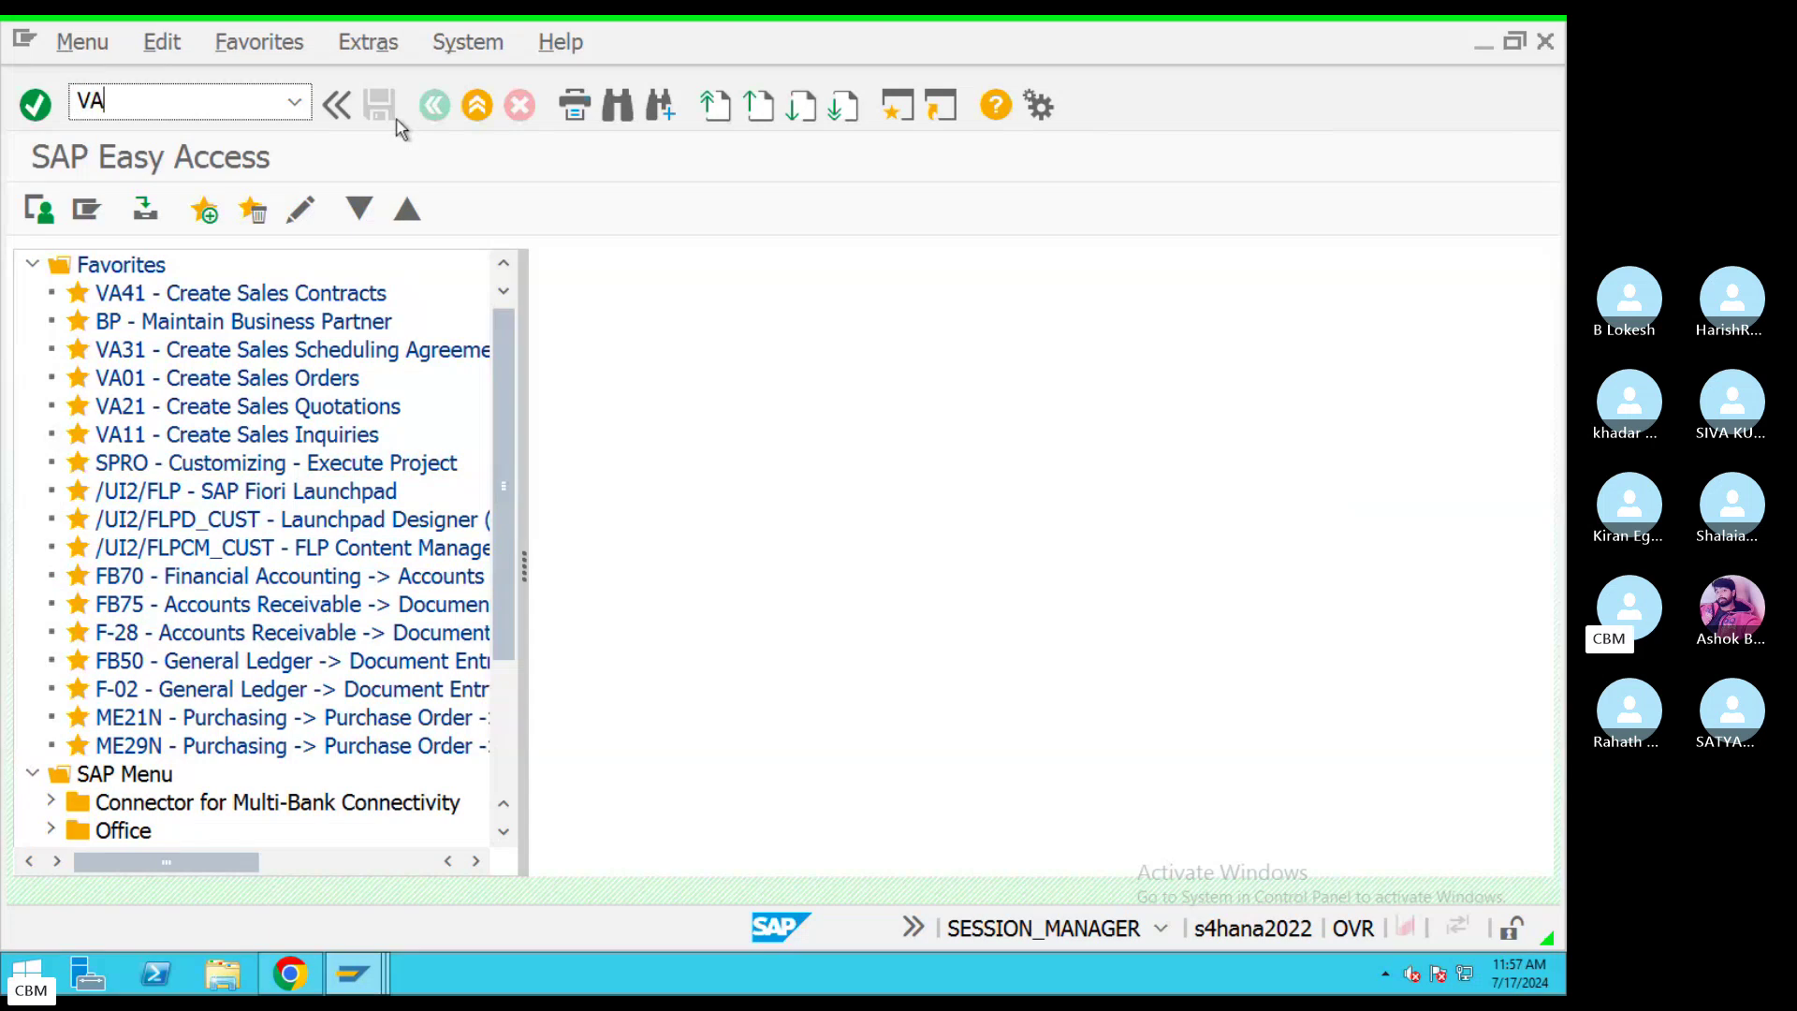
text(02)
key(Return)
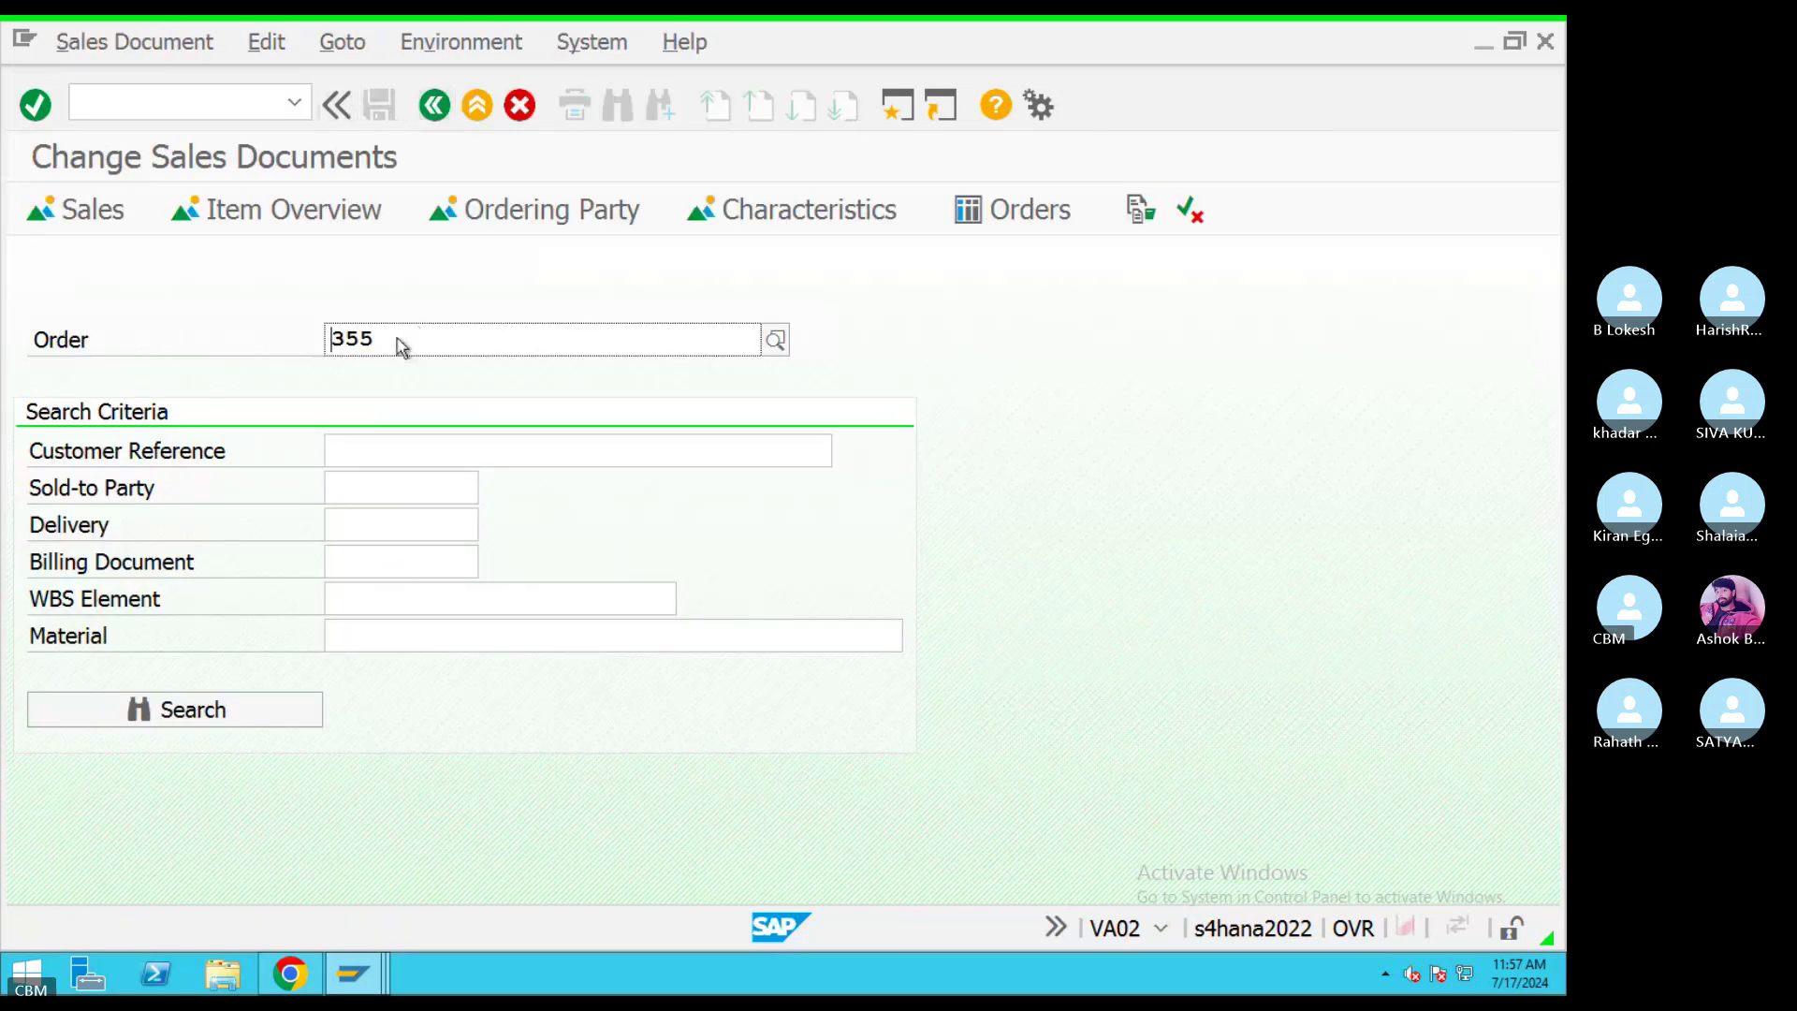
key(Return)
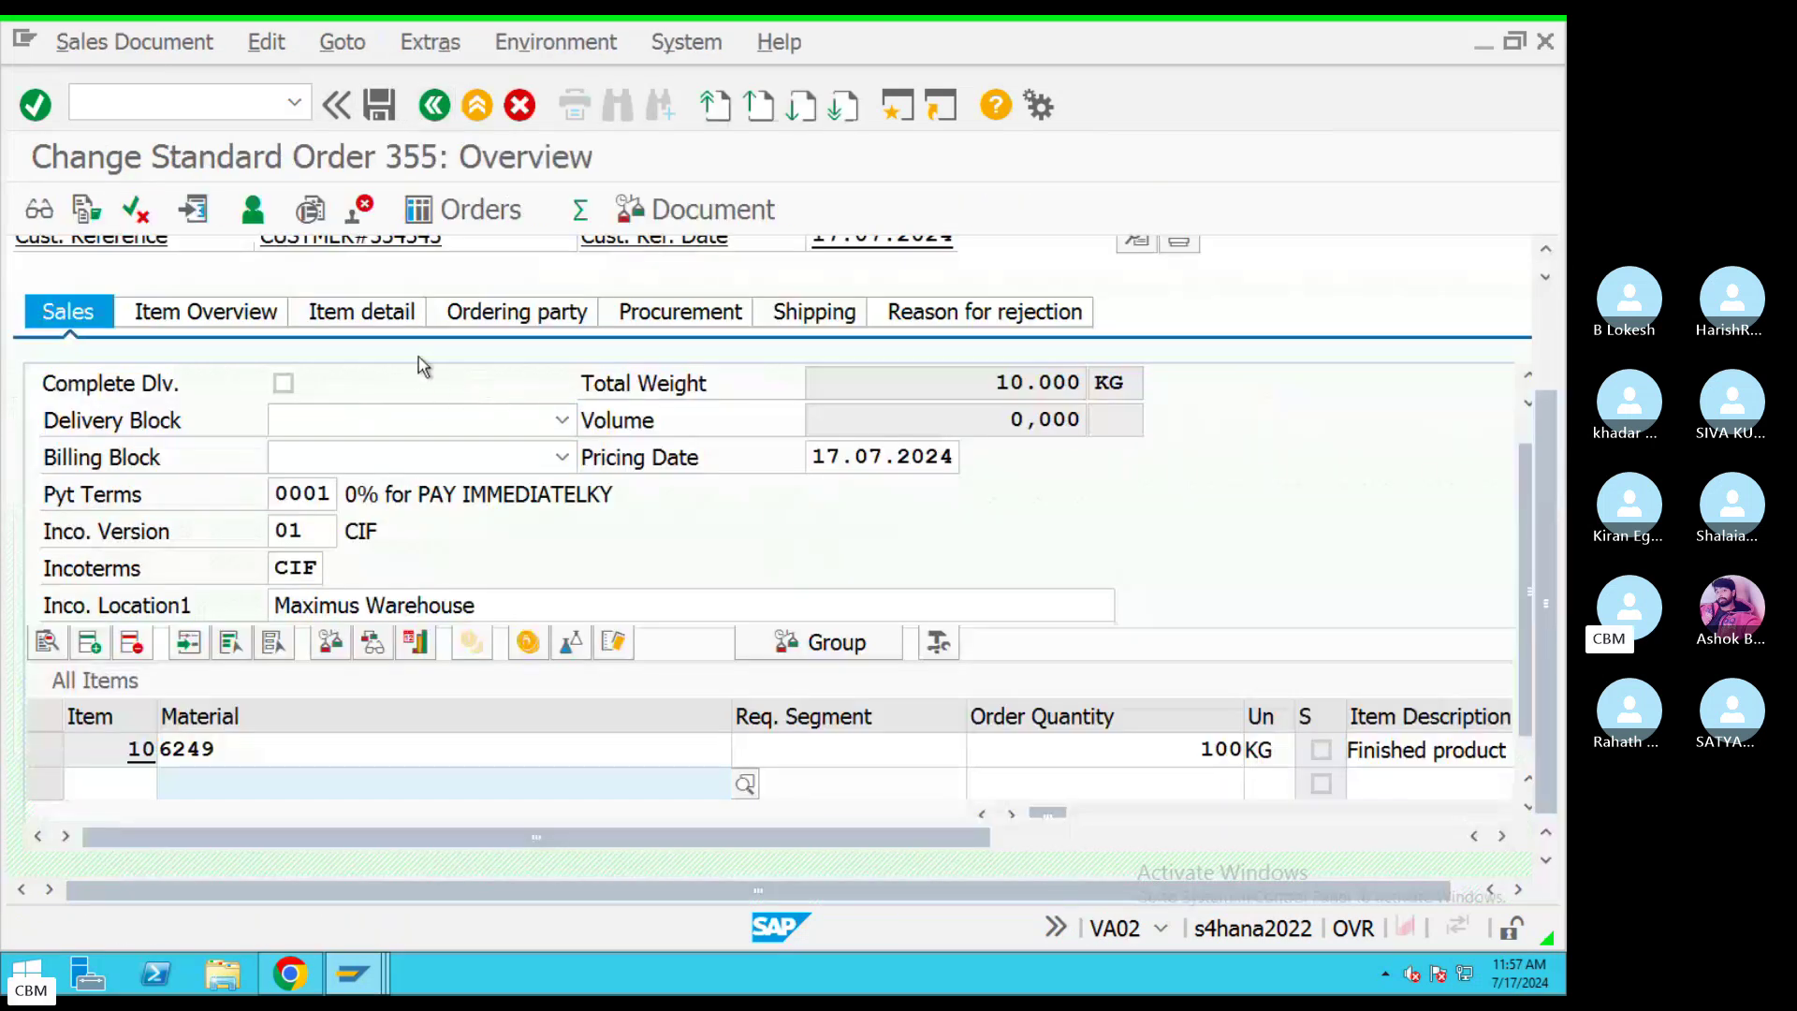
scroll(863, 534, up, 3)
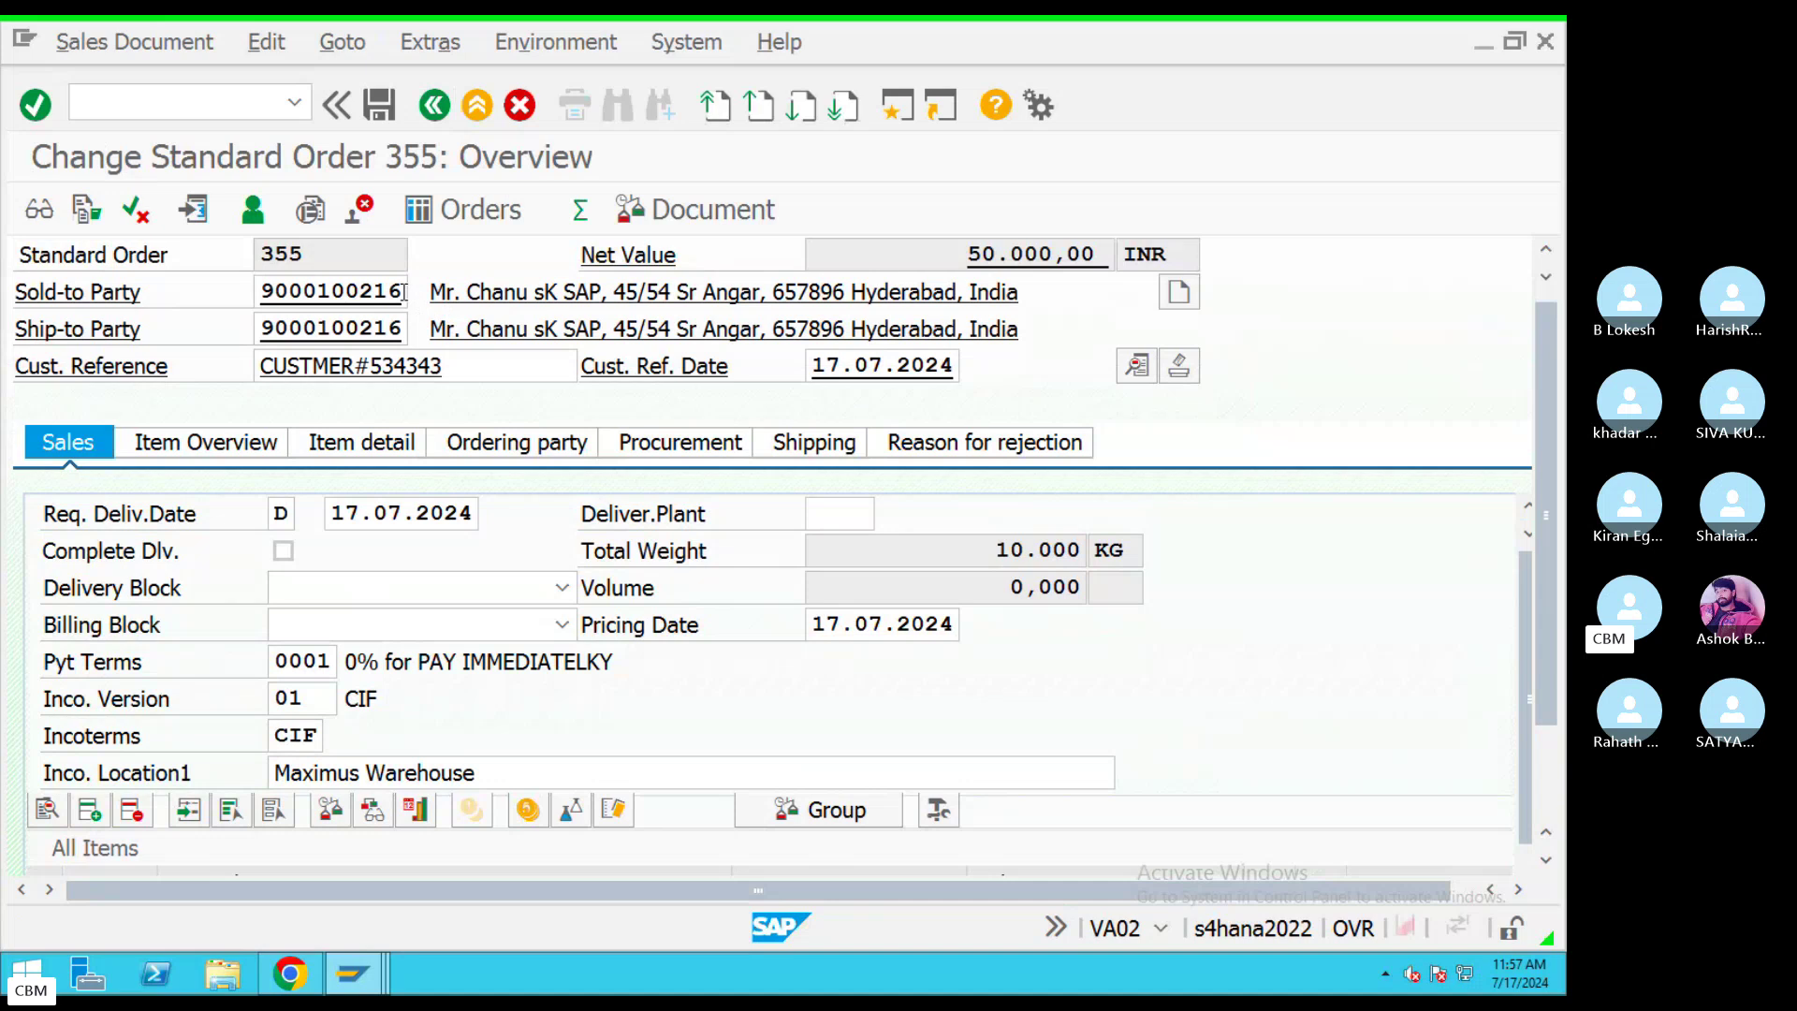
drag(406, 293, 240, 307)
key(ctrl+c)
View the sold-to party in the order header's partner data and return to the order overview.
double_click(312, 299)
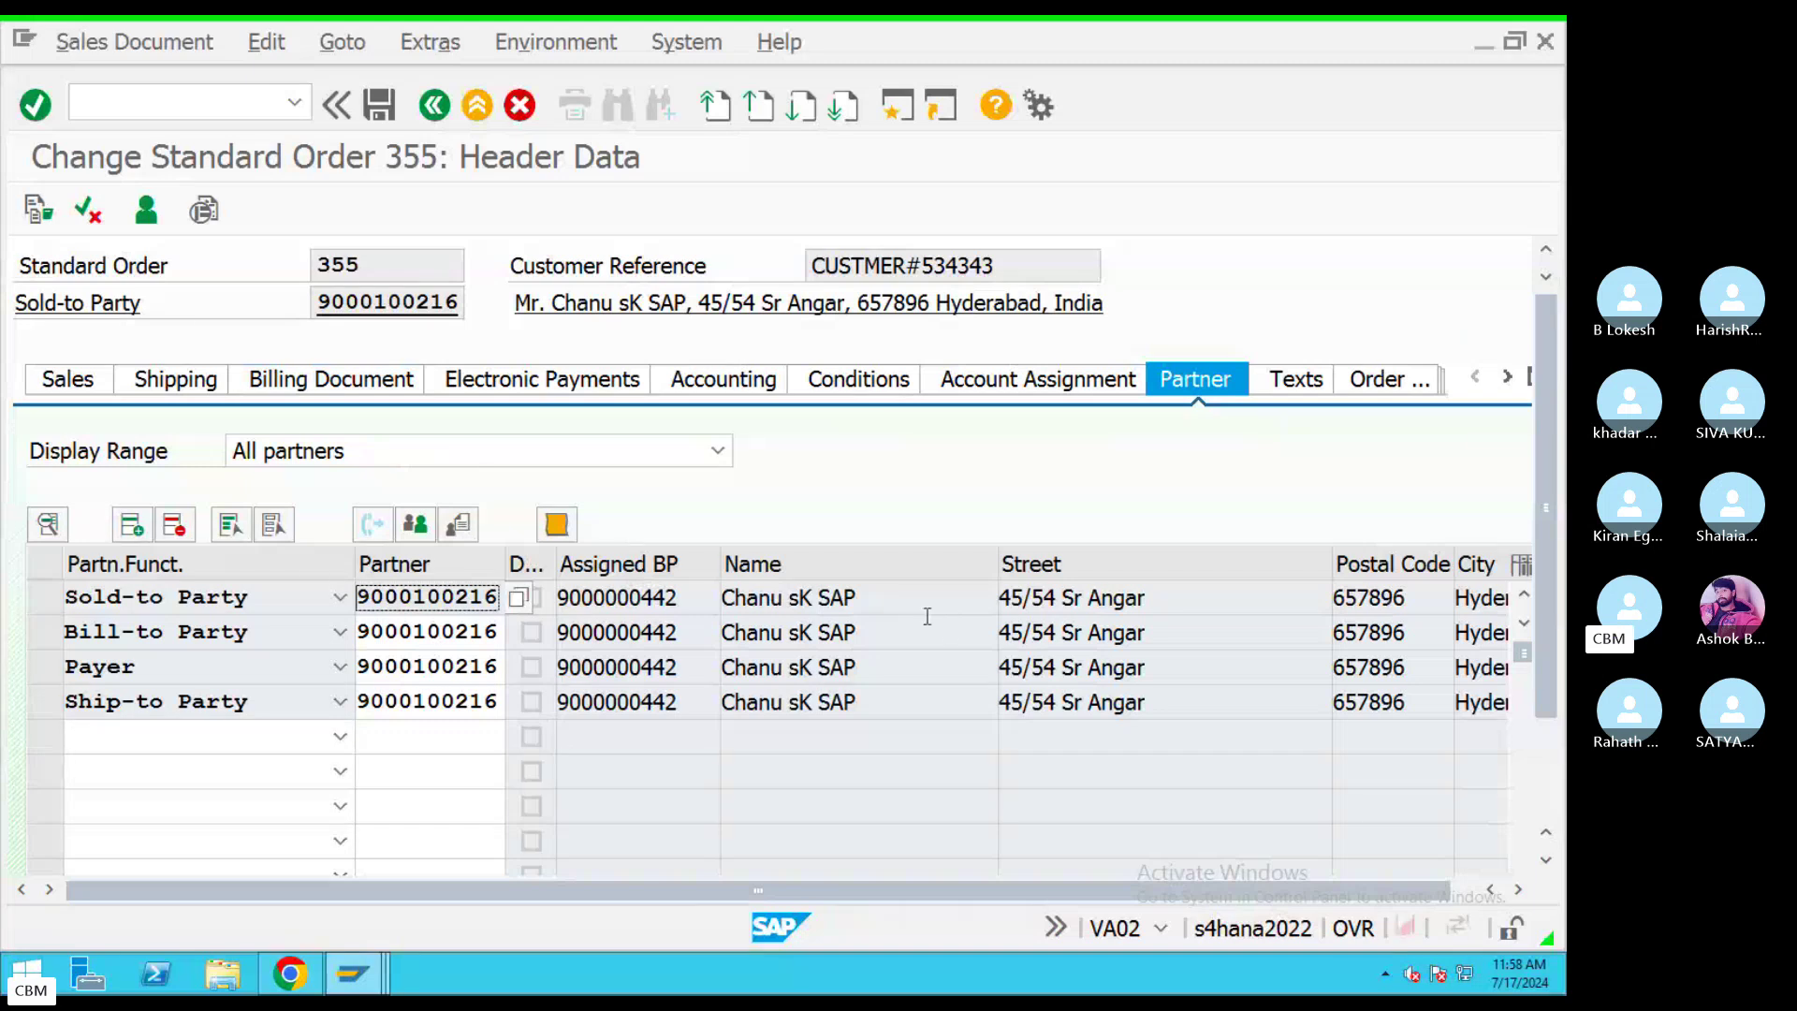
double_click(329, 262)
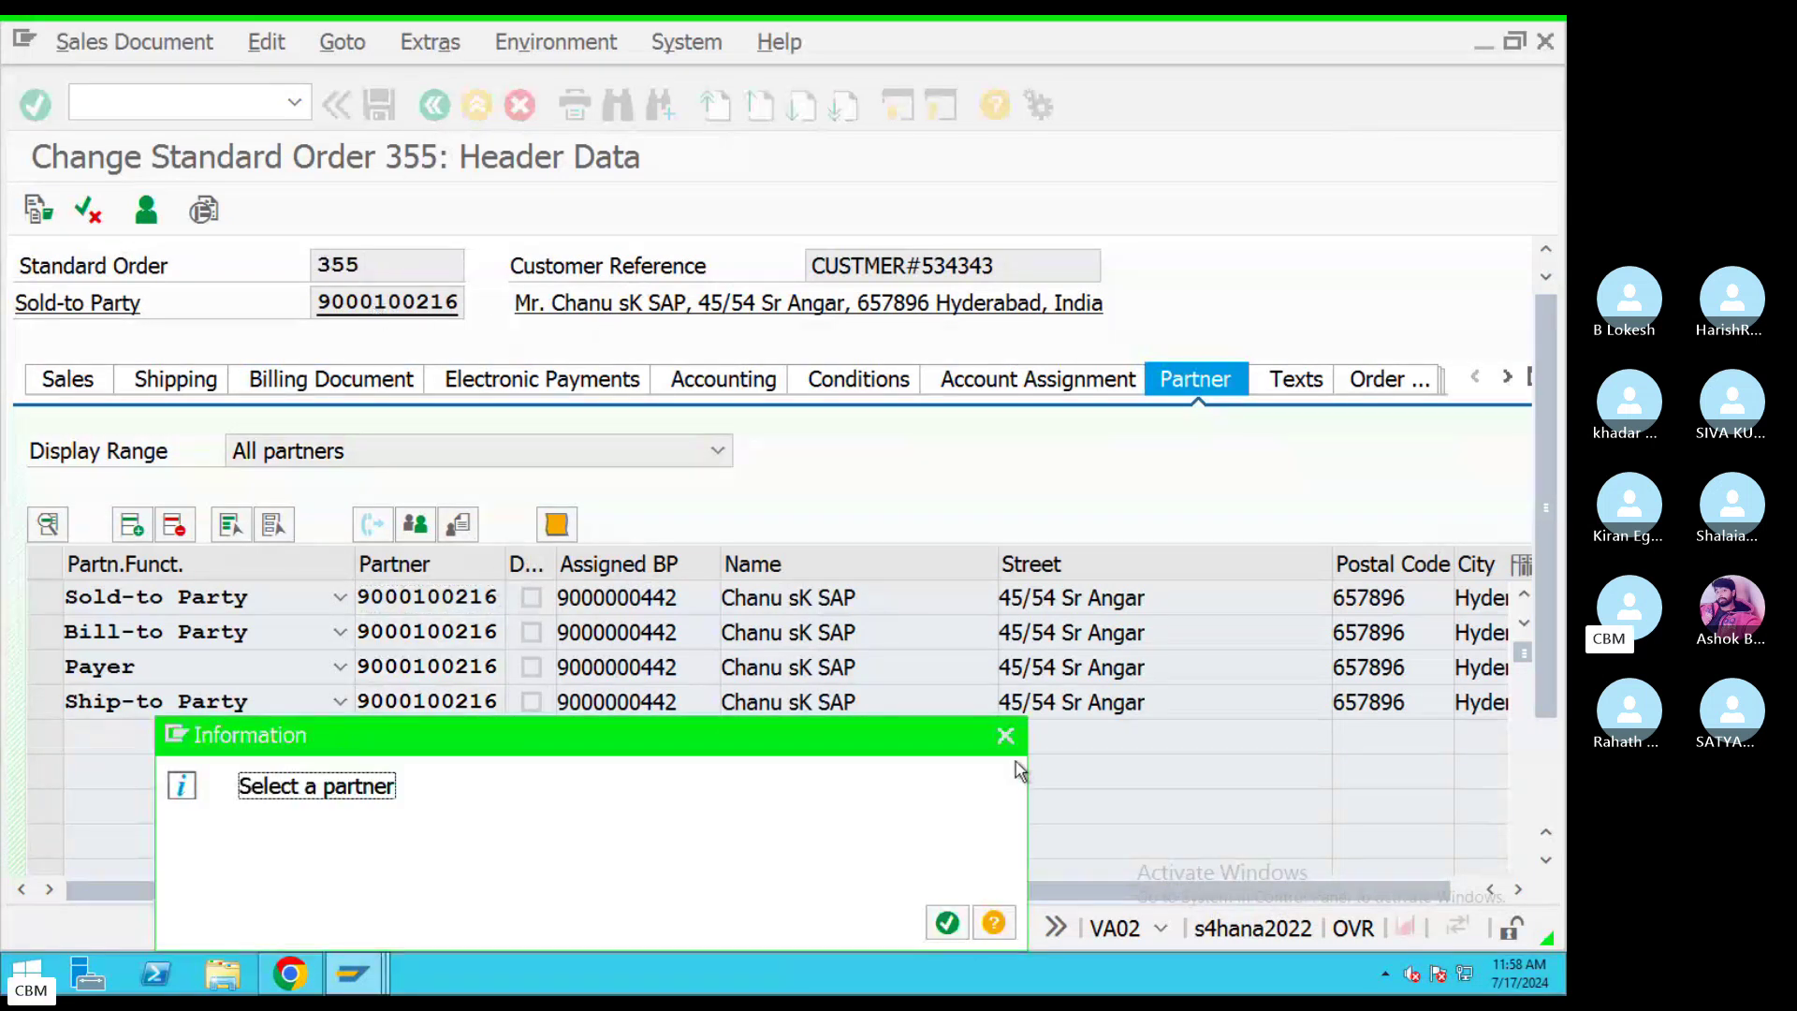
click(1006, 735)
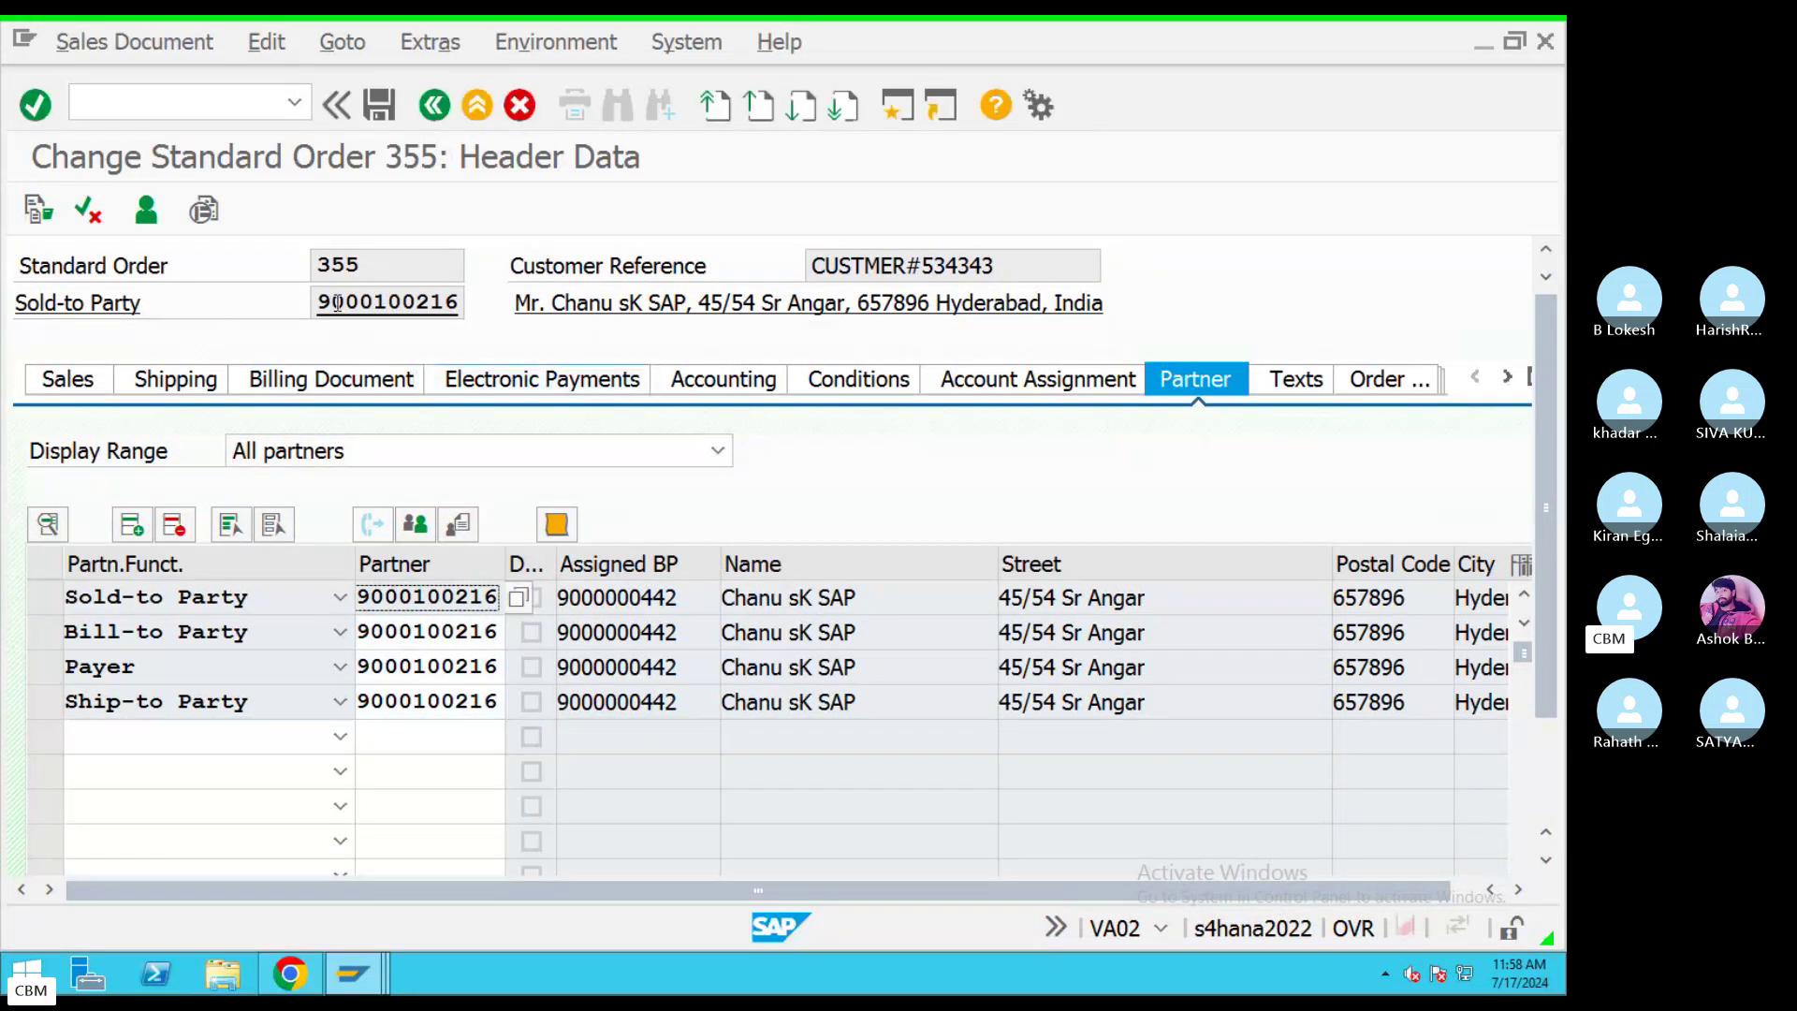
click(434, 105)
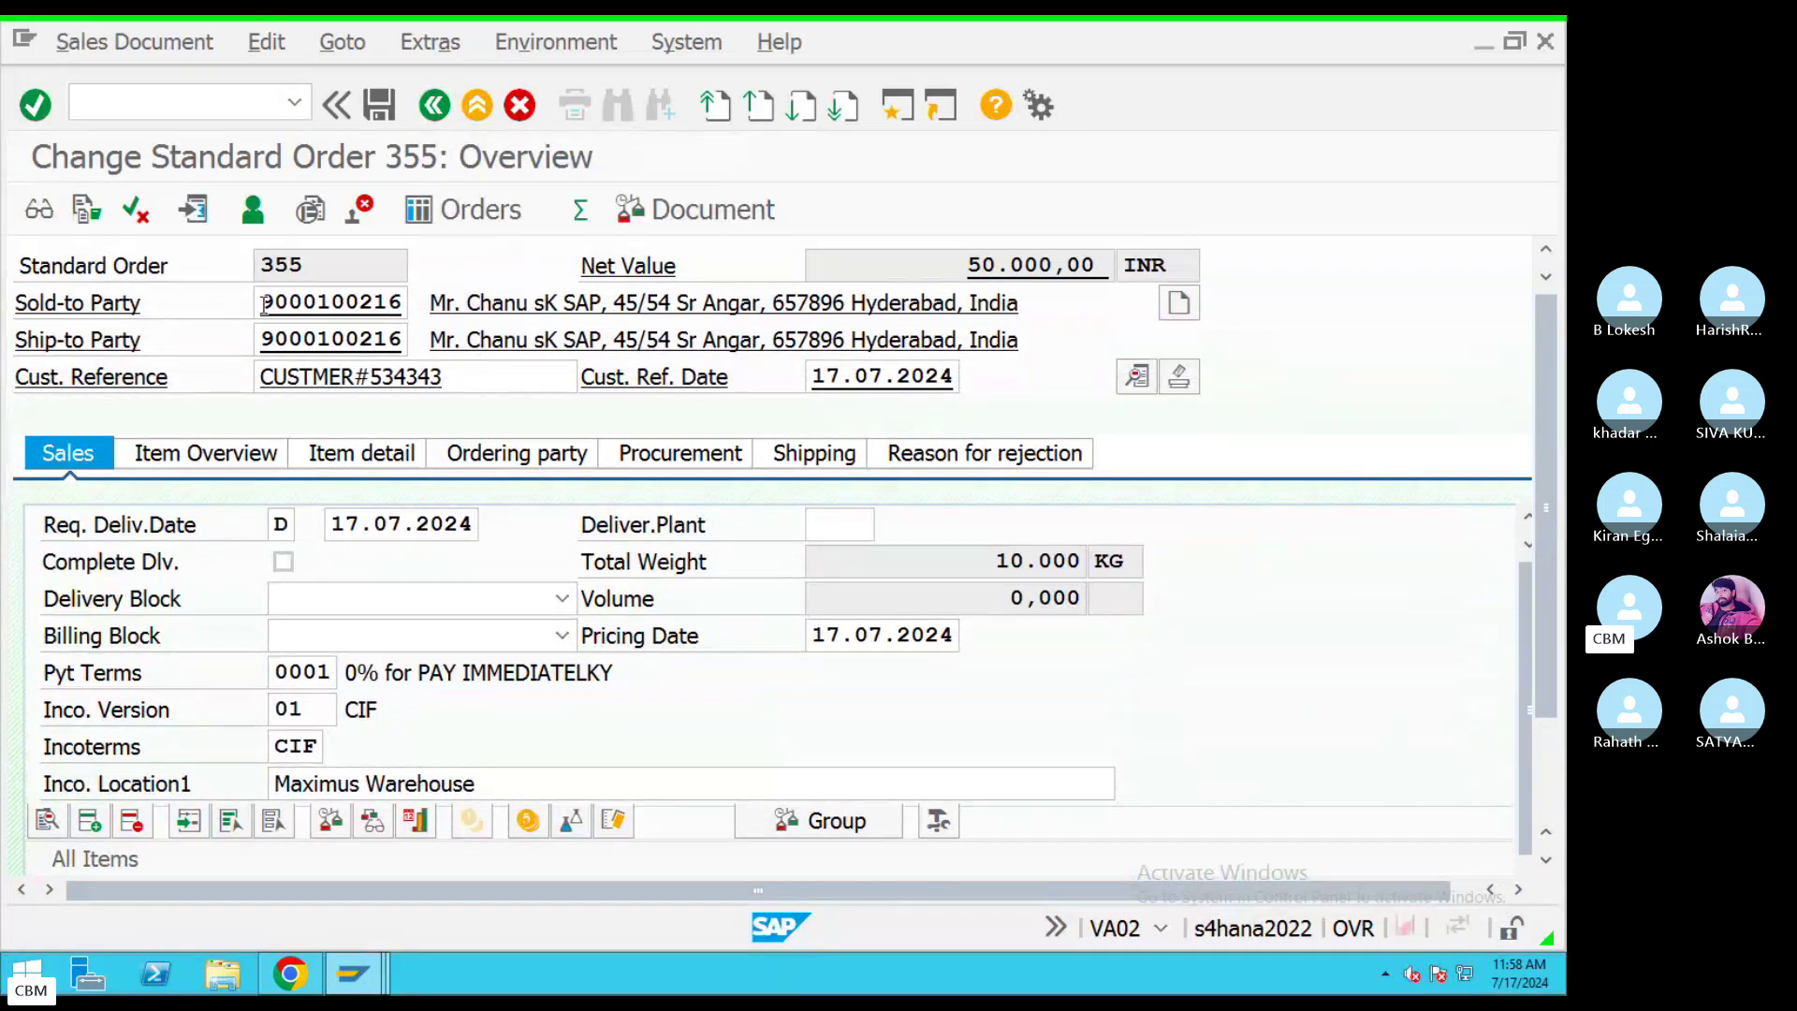
In the Maintain Business Partner session, search Persons by R/3 Customer Number for the copied sold-to party number.
mouse_move(352, 973)
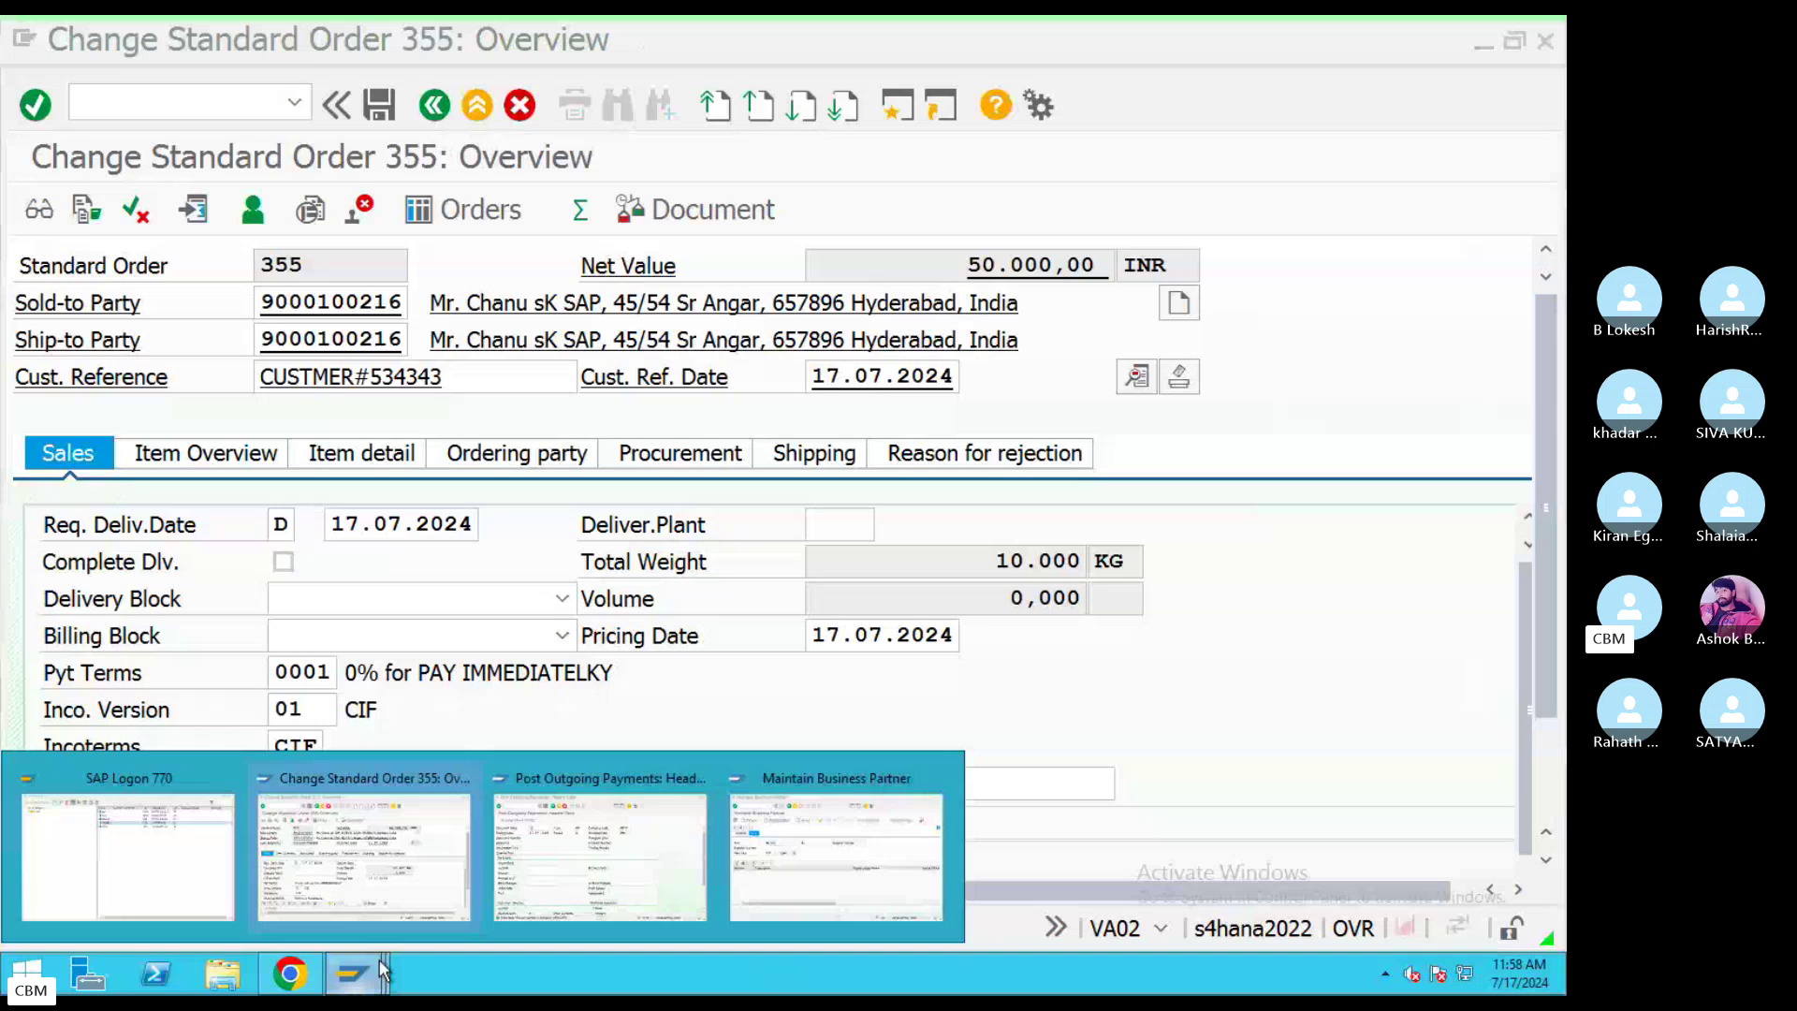
click(789, 897)
click(934, 379)
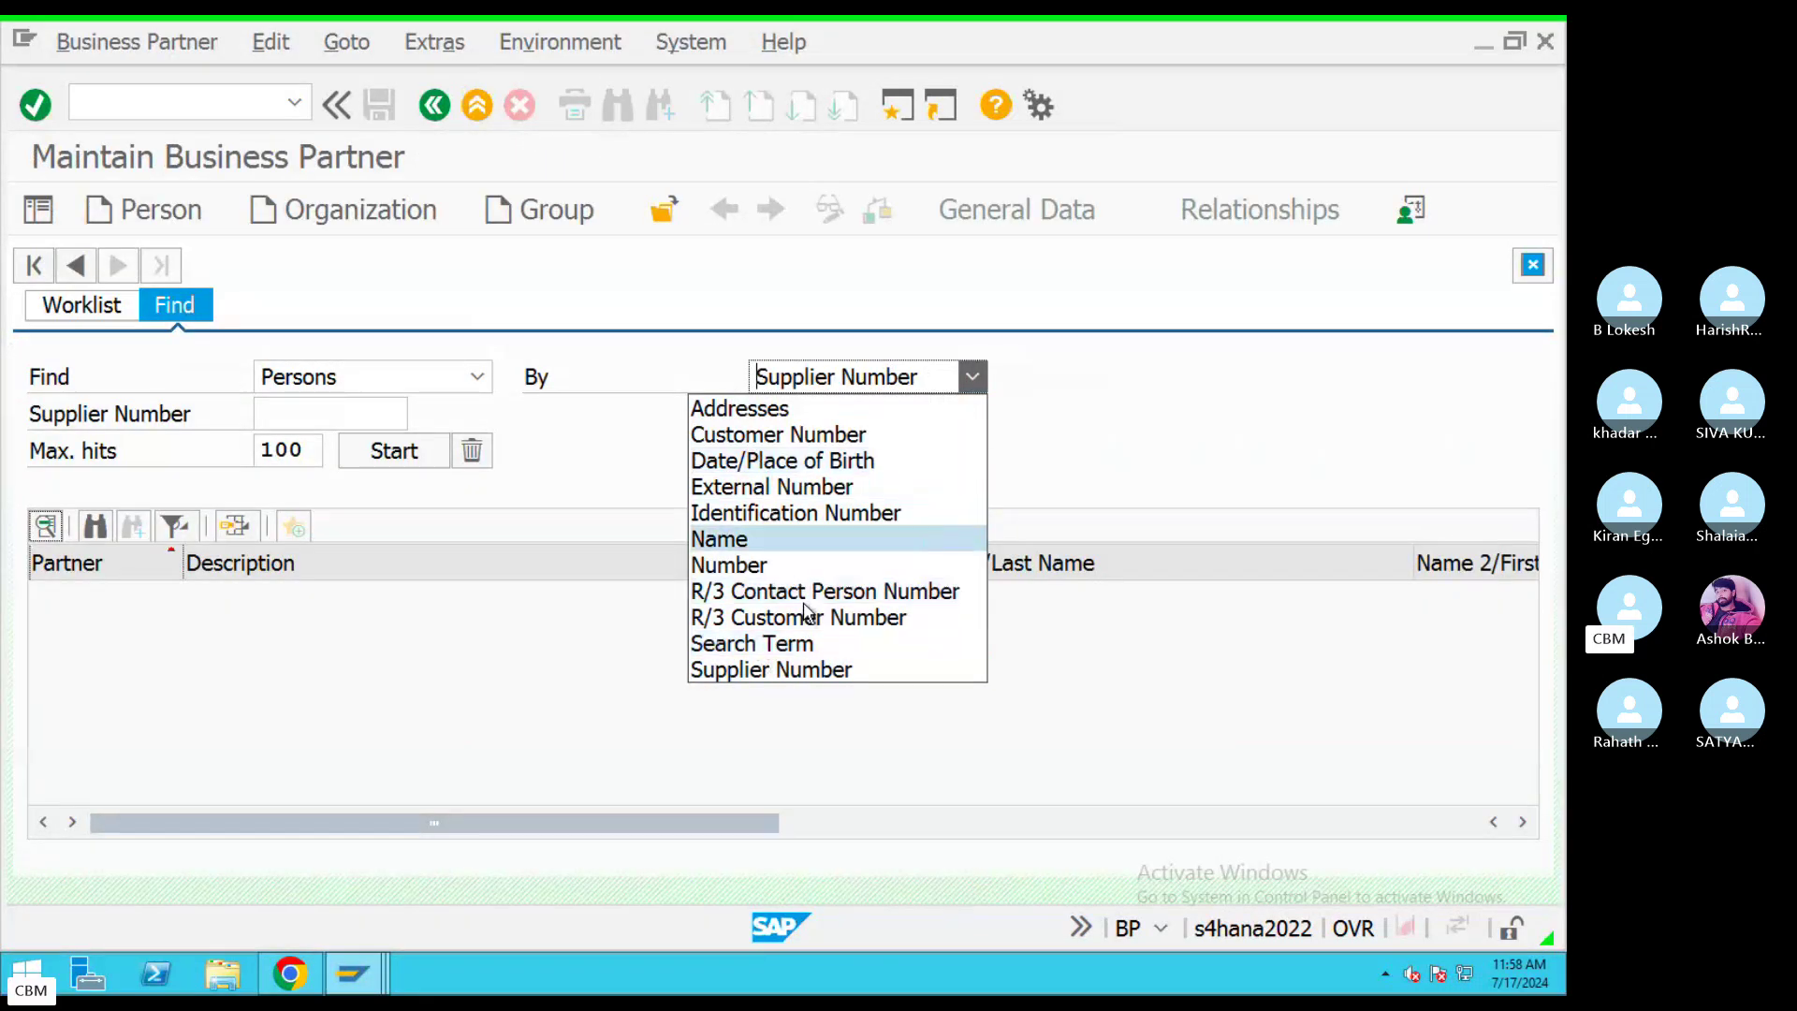
click(833, 621)
click(342, 425)
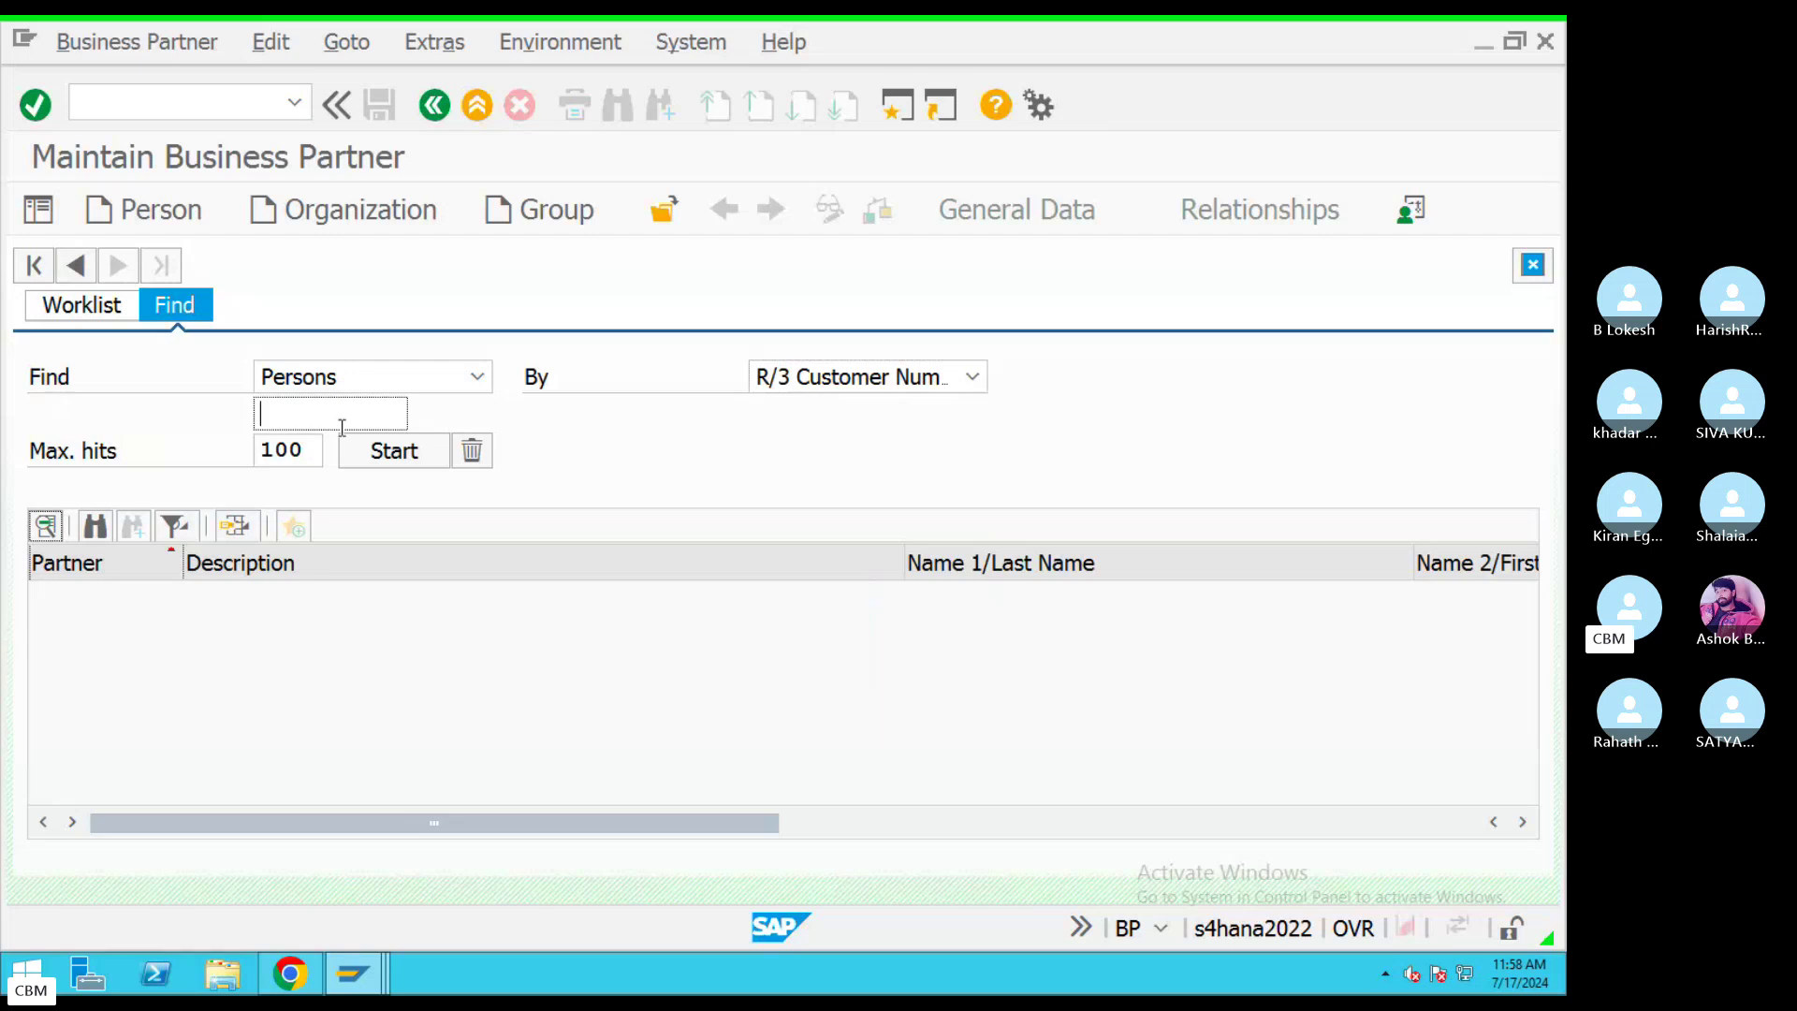
key(ctrl+v)
click(401, 456)
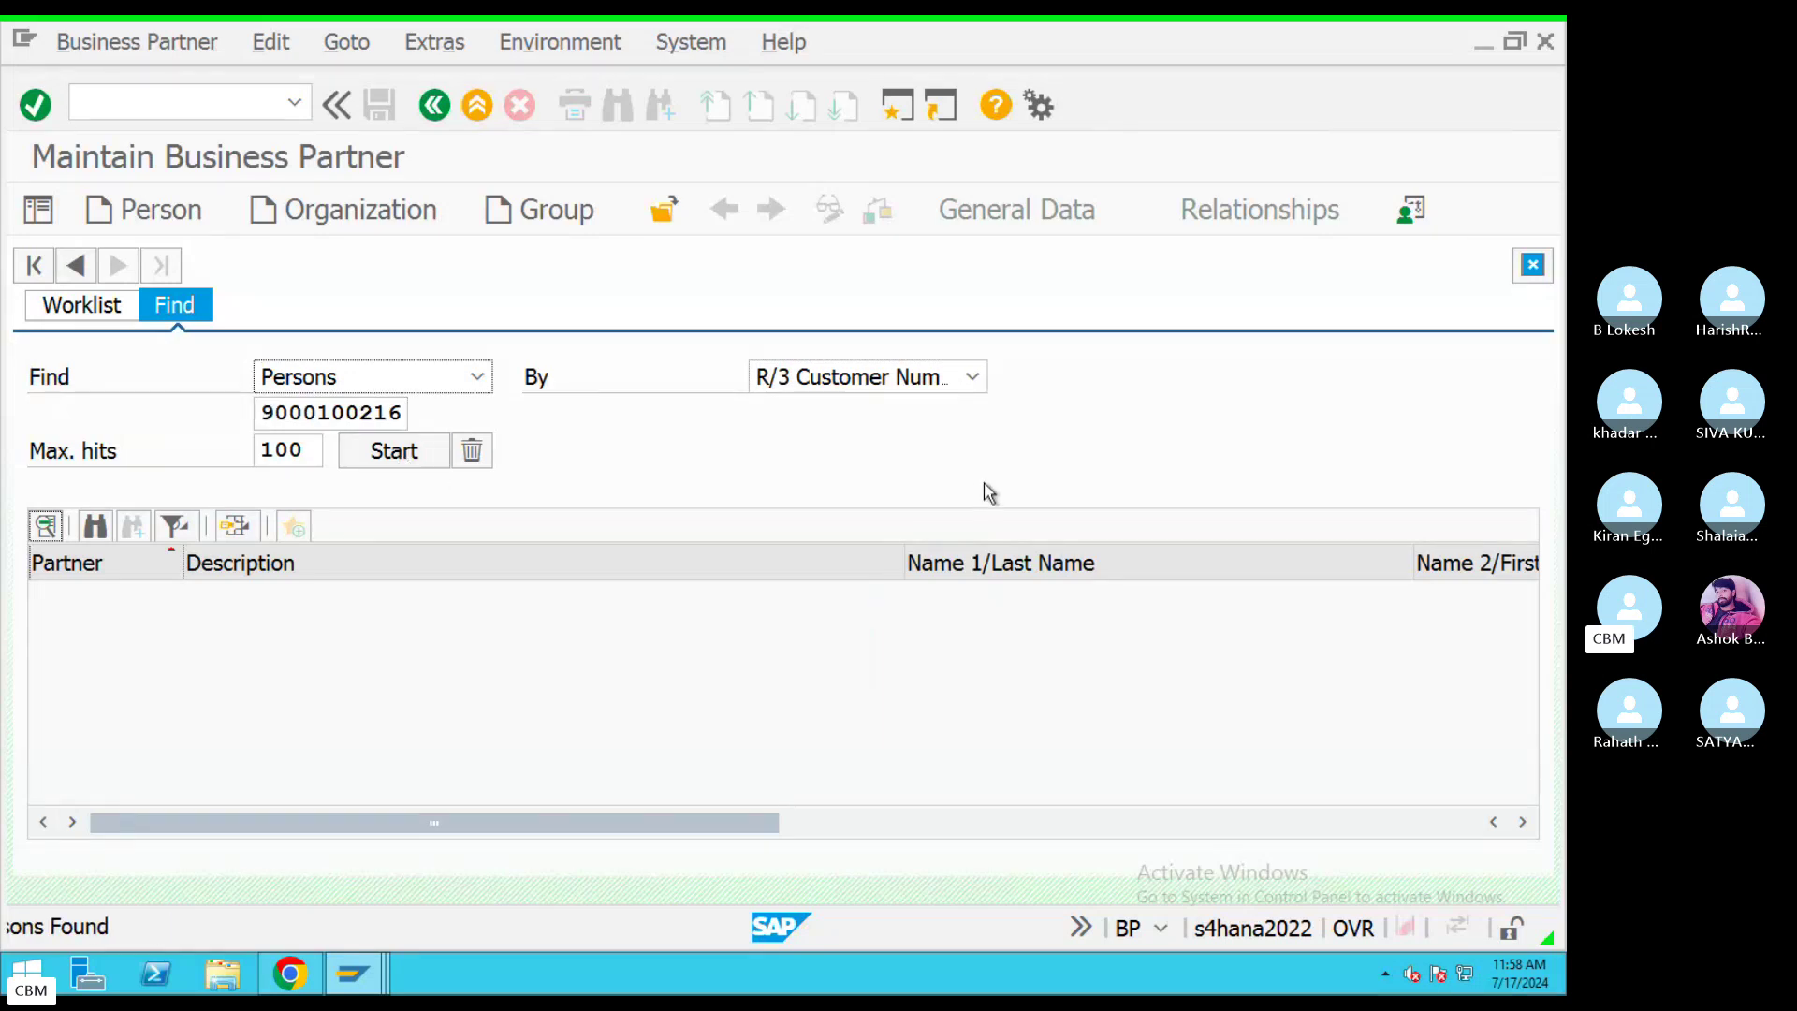
Search Organizations by Number for the copied sold-to party number as the business partner.
click(480, 377)
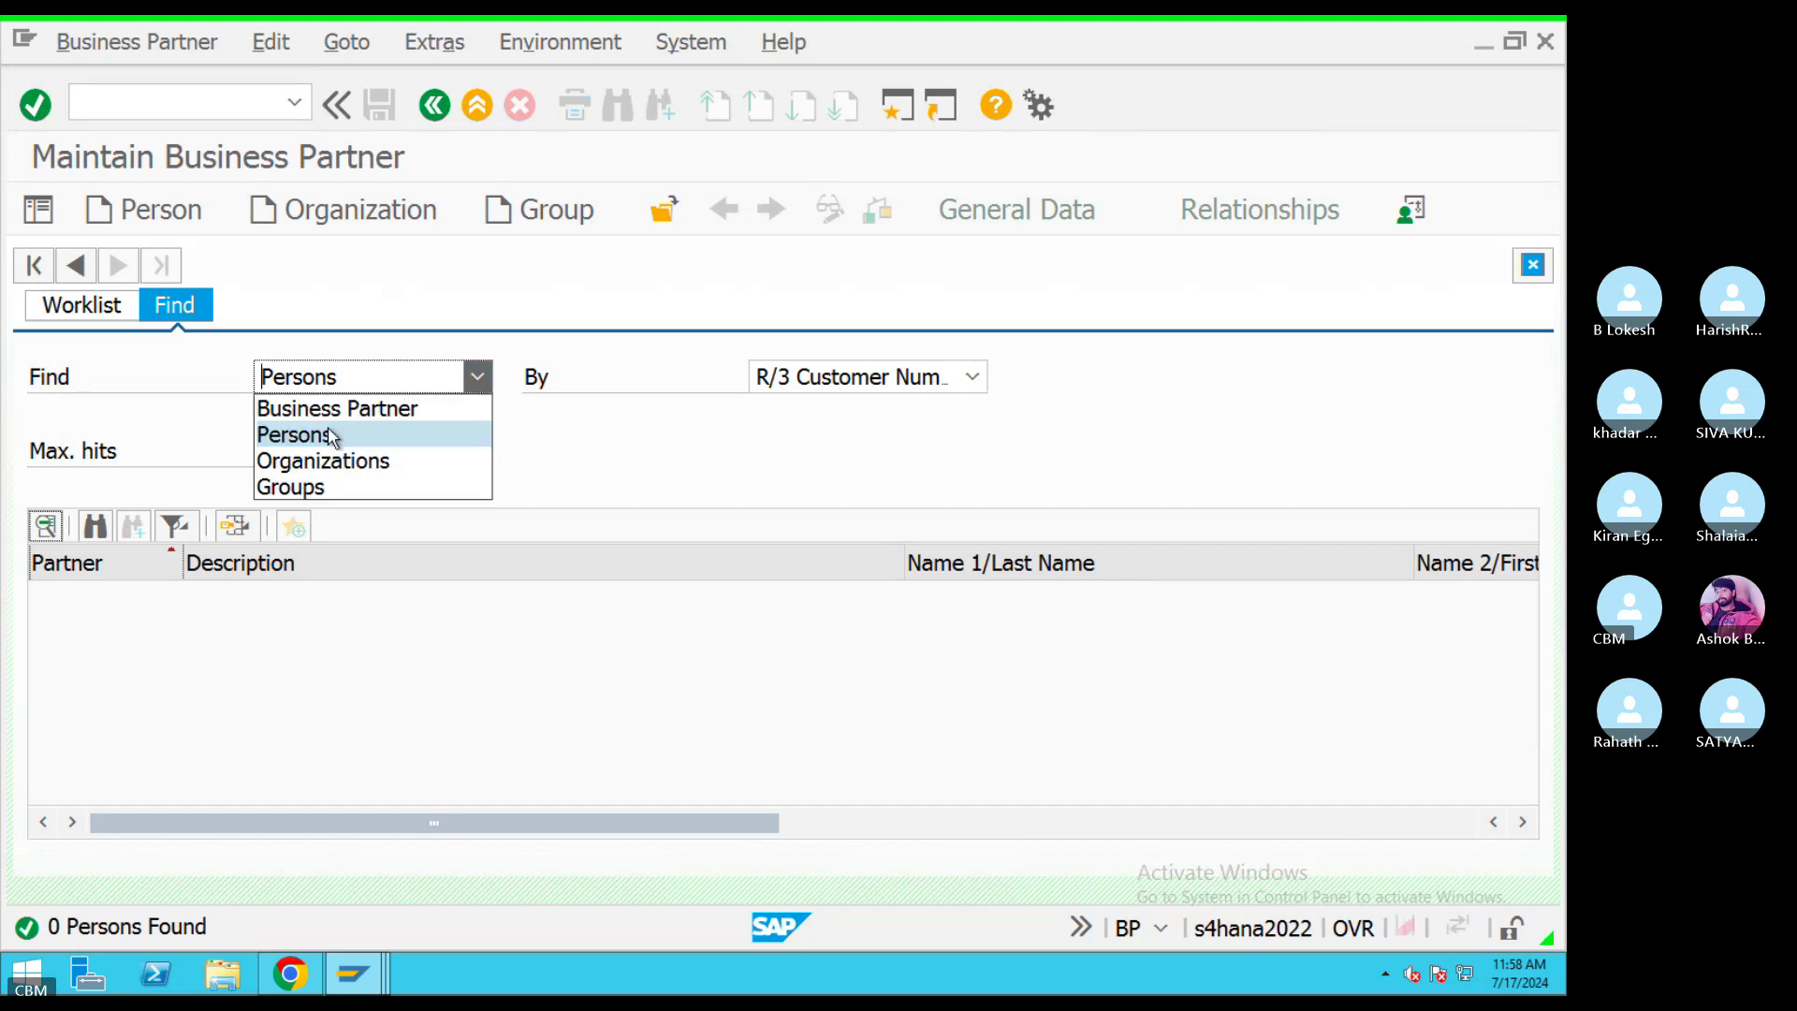
click(343, 457)
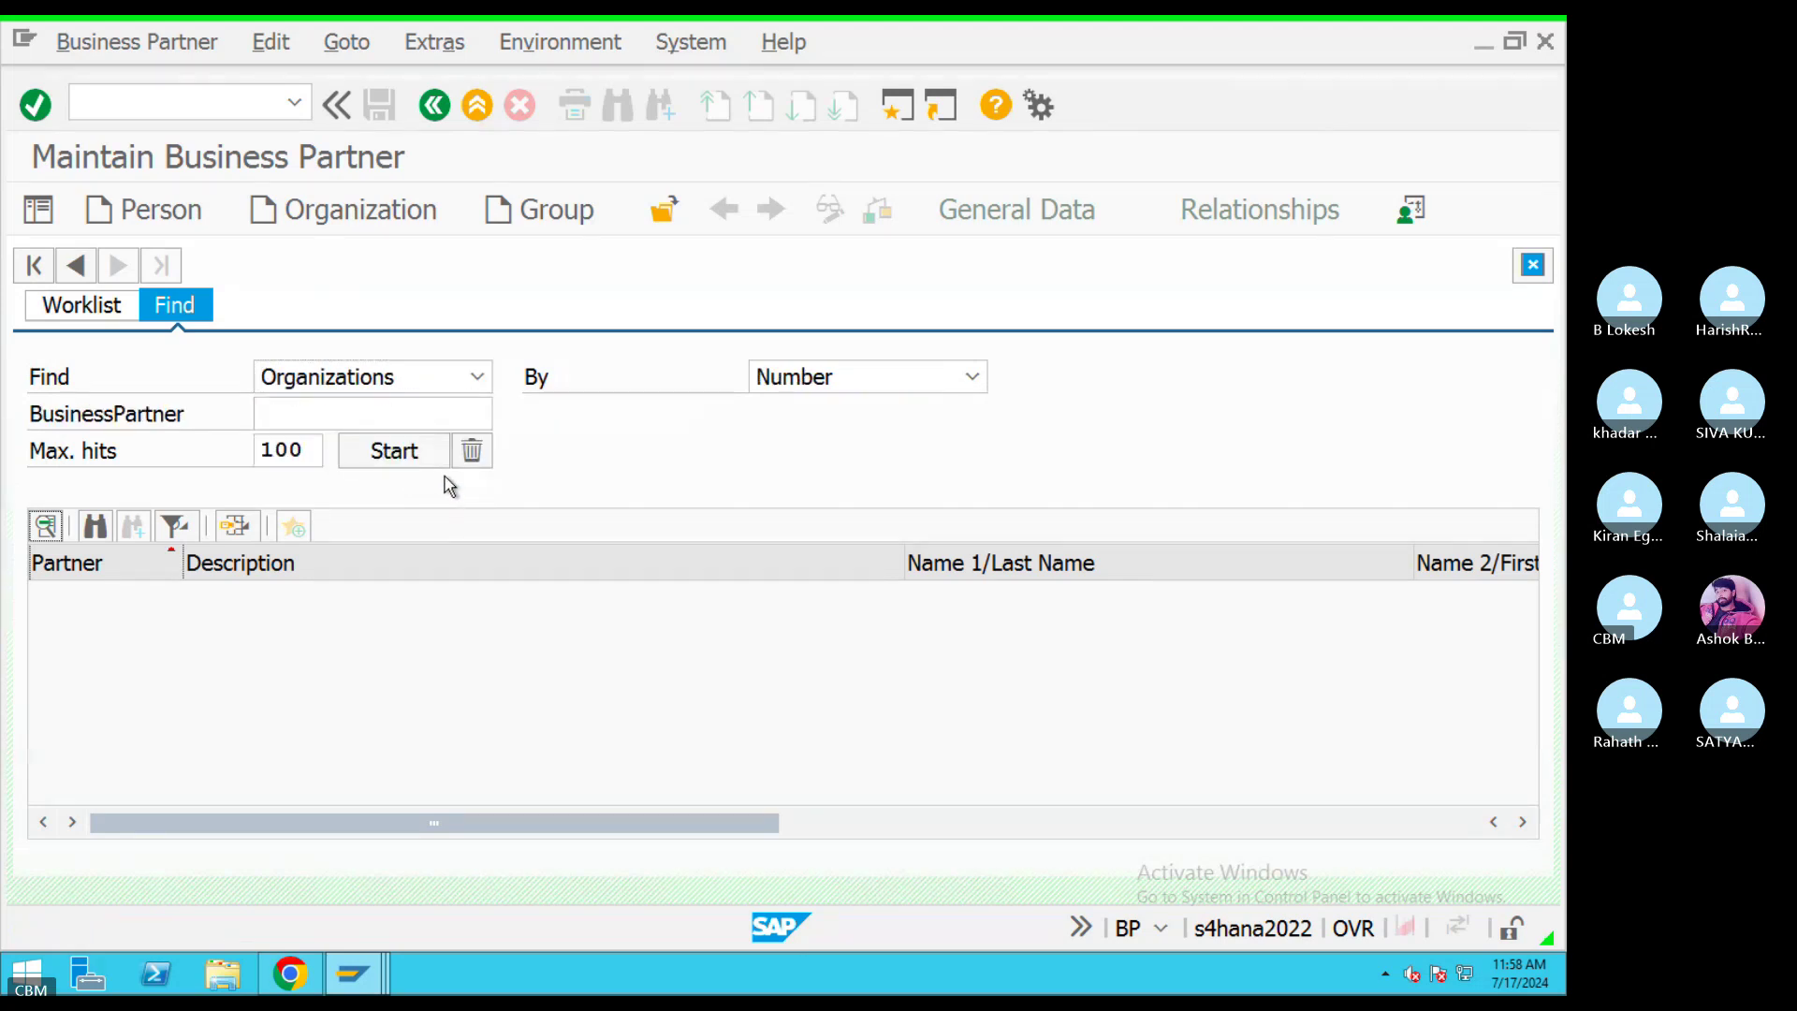
click(394, 452)
click(356, 416)
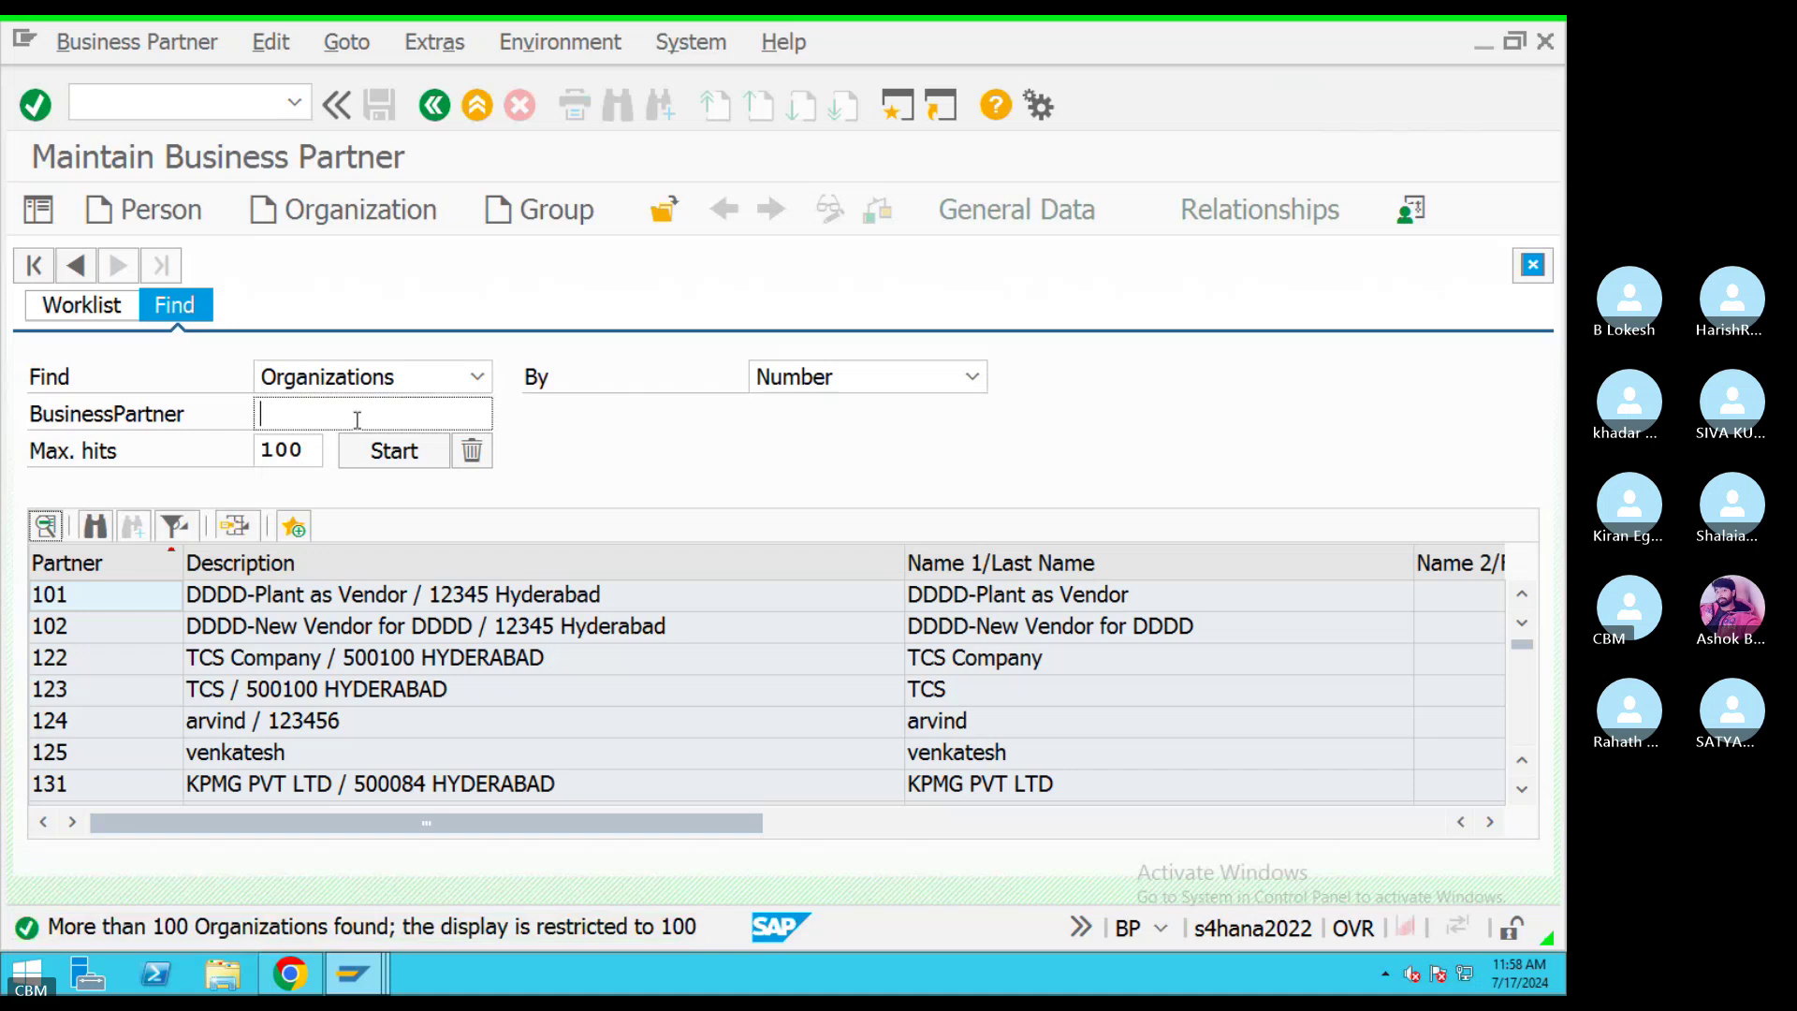
key(ctrl+v)
click(390, 454)
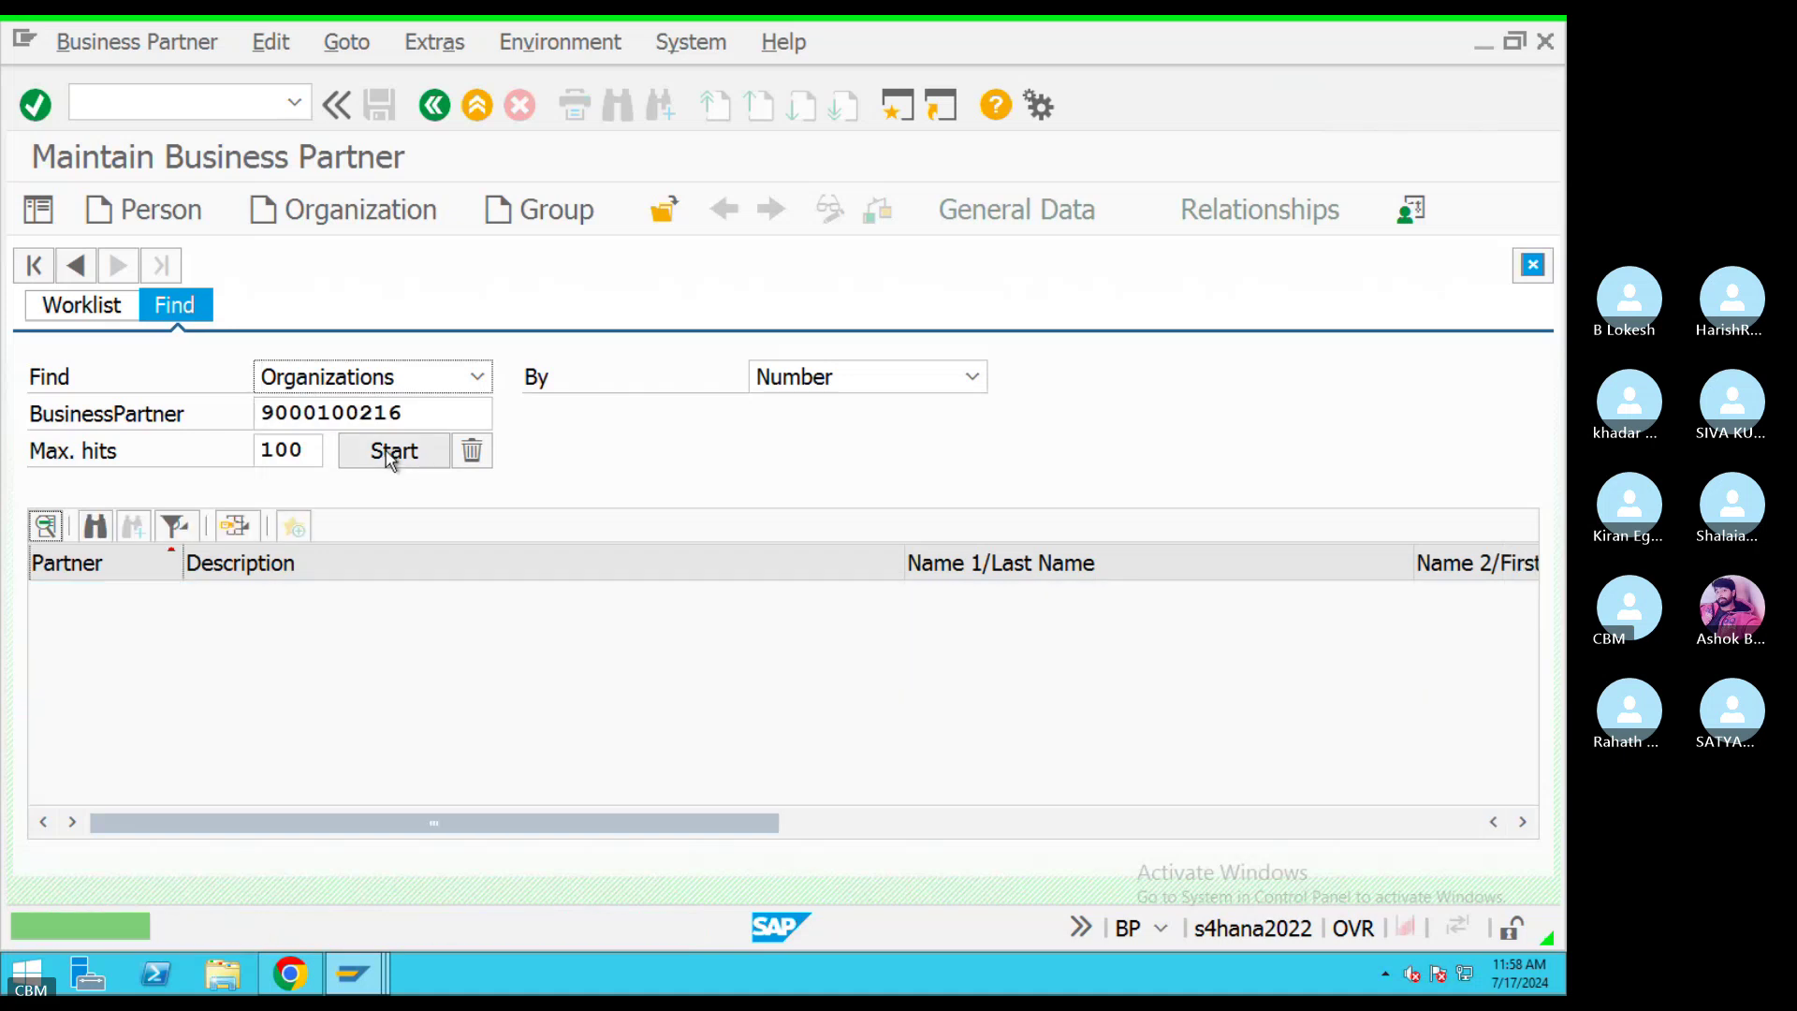
Repeat the Organizations search for the sold-to party number, this time by R/3 Customer Number.
click(856, 384)
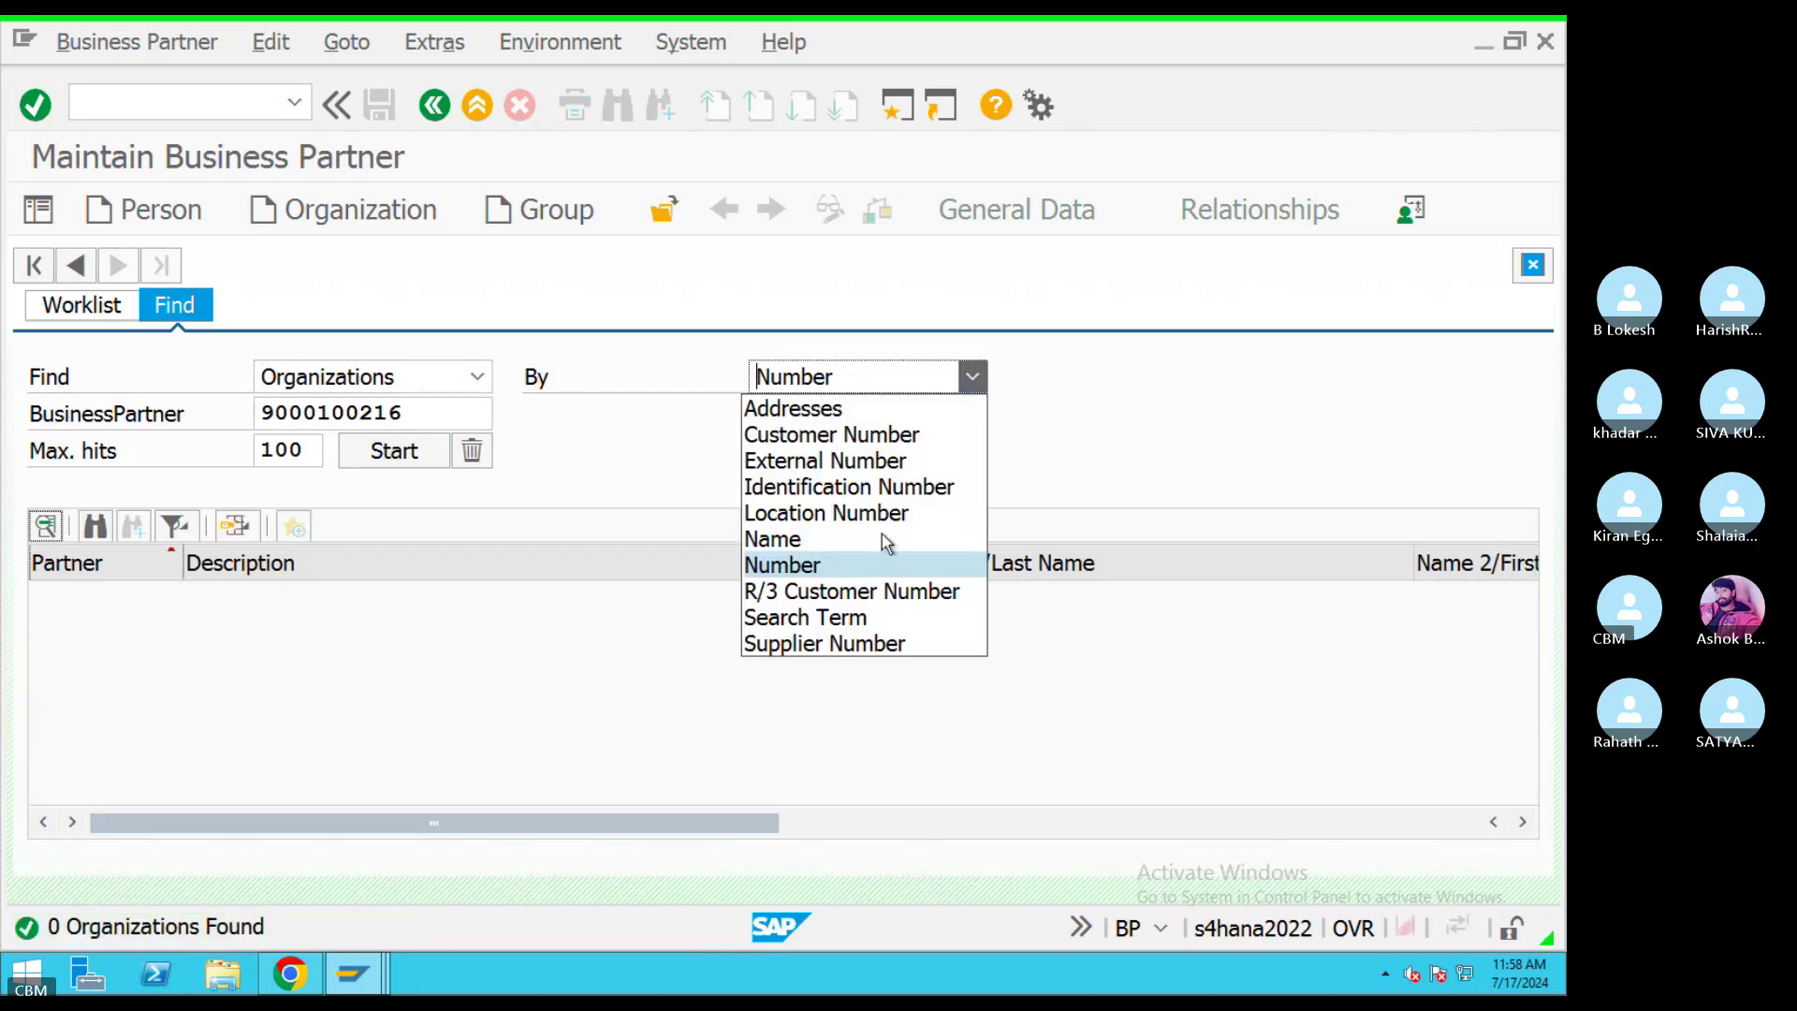
click(834, 594)
click(393, 447)
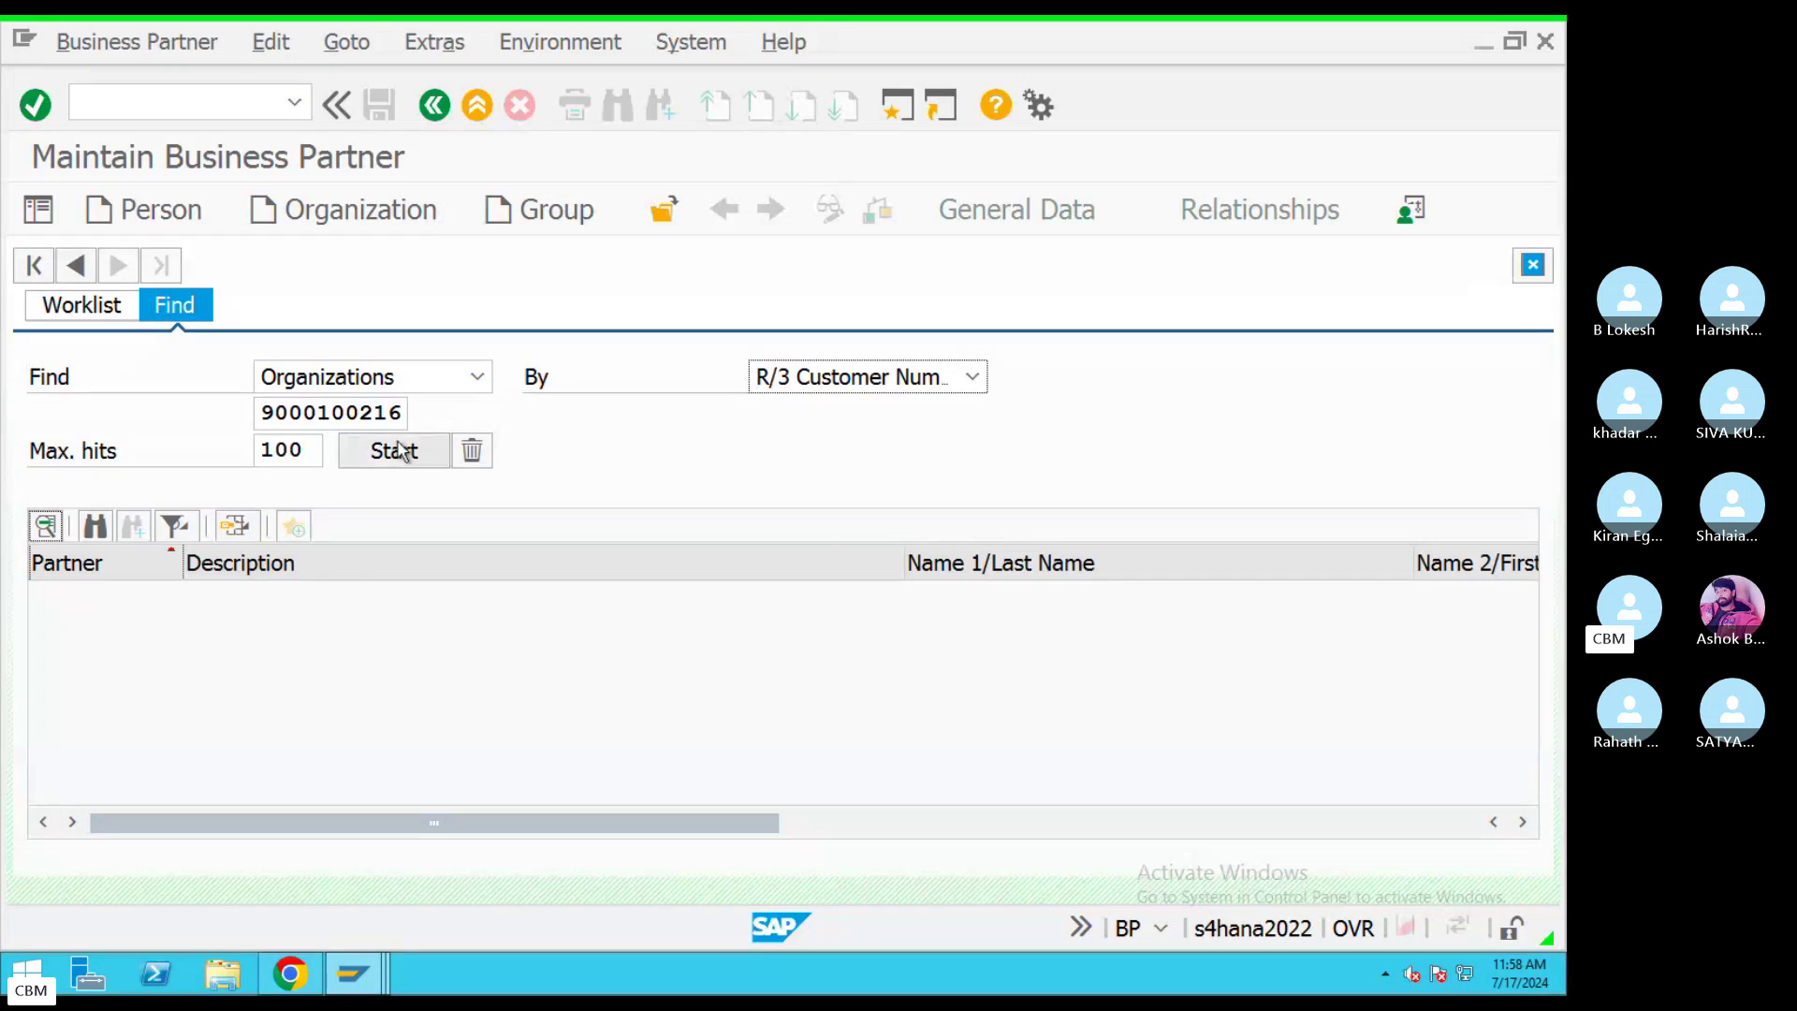
Set up an Organizations search by Customer Number with the copied sold-to party number.
click(810, 390)
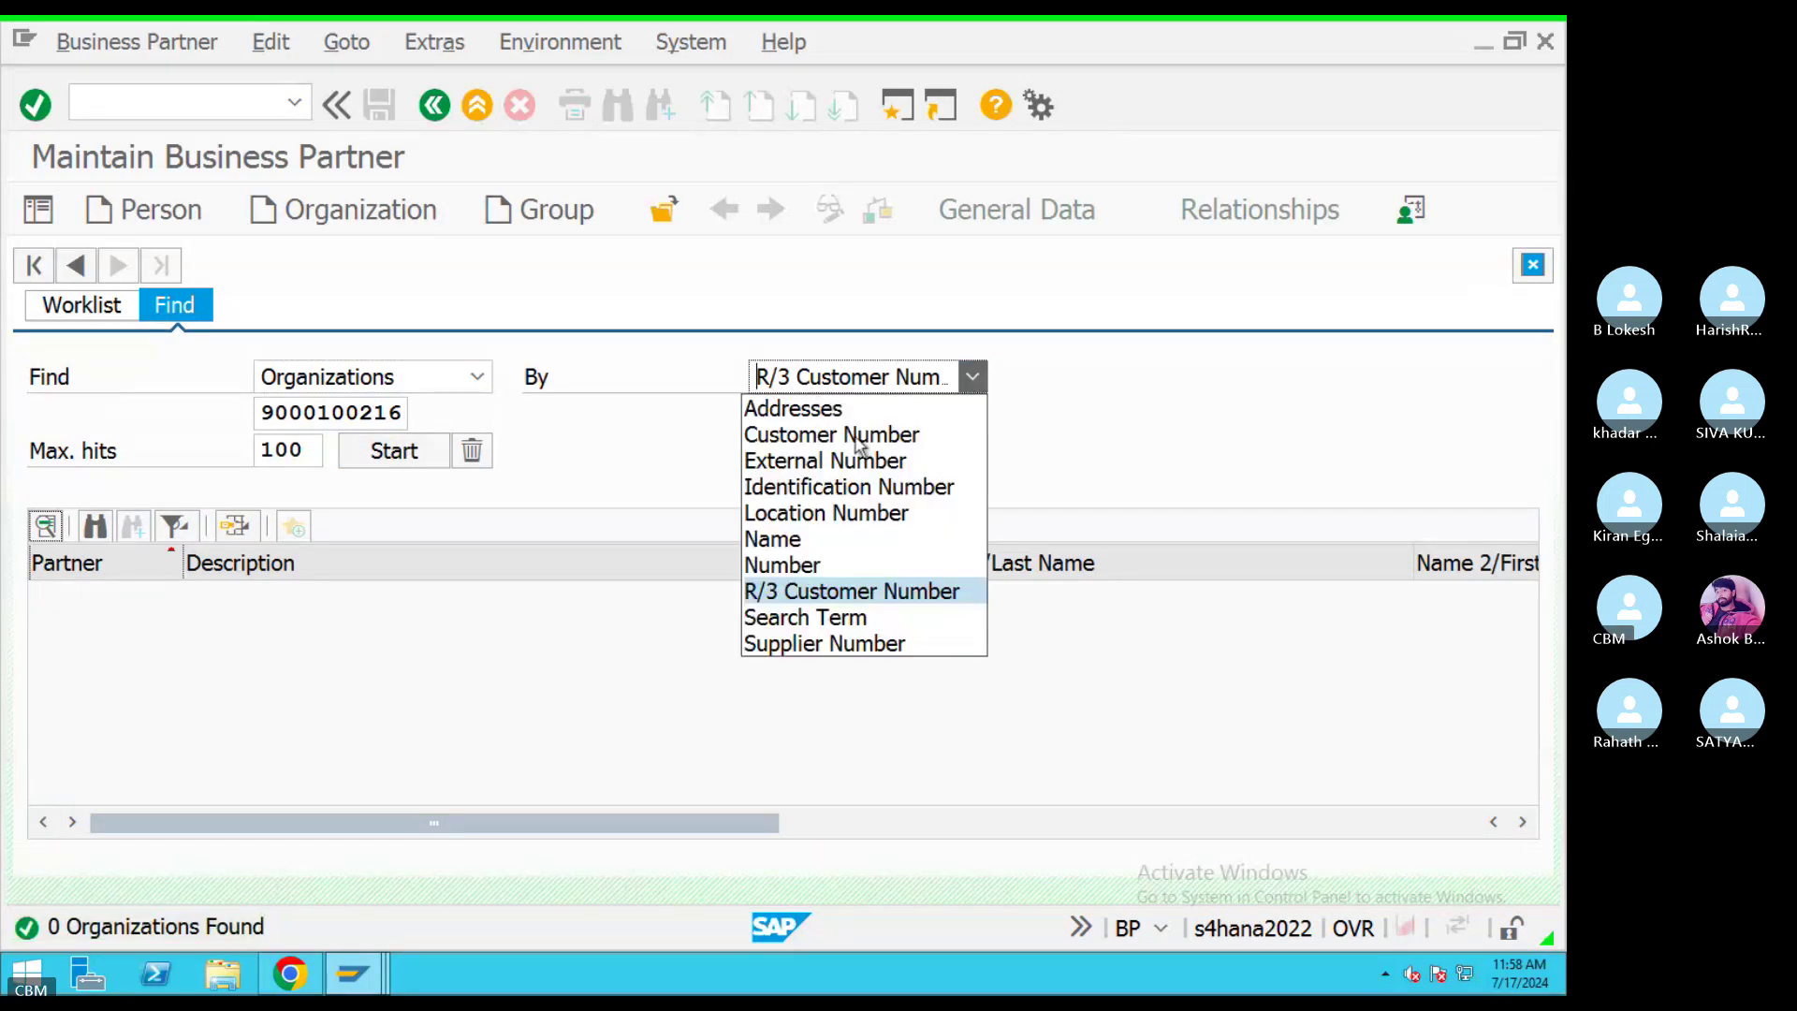
click(857, 447)
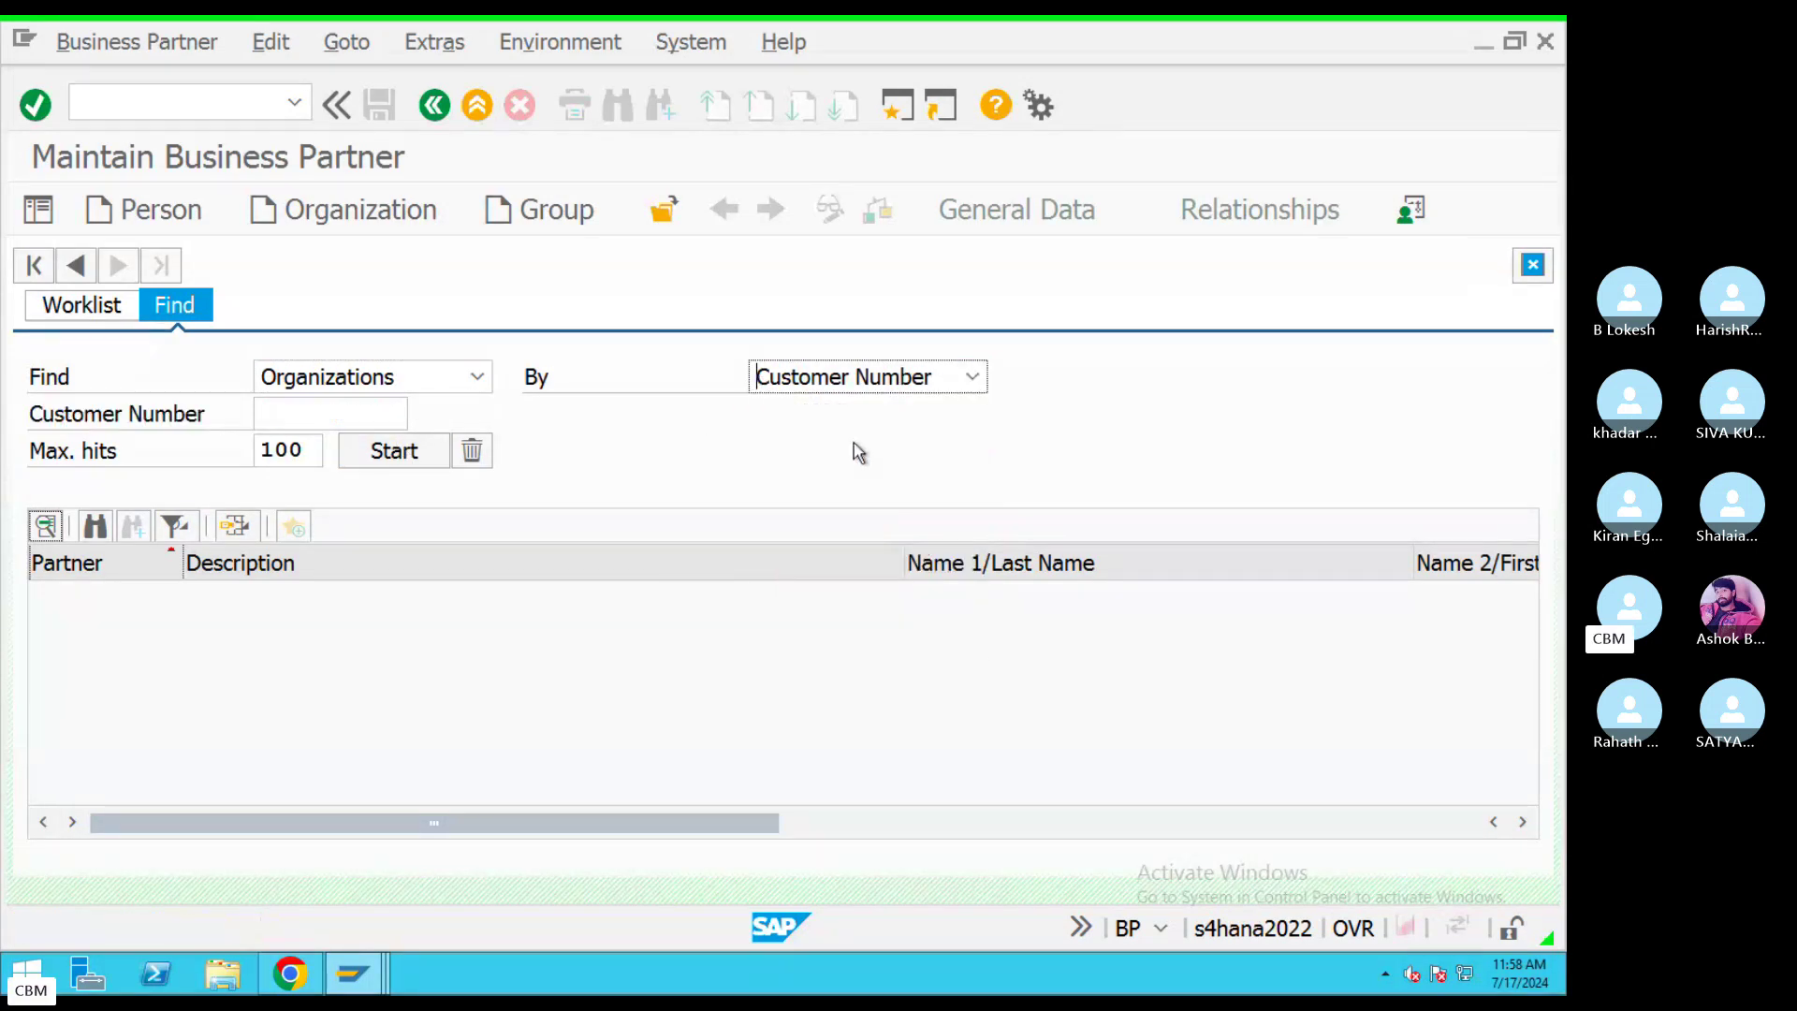
click(346, 412)
key(ctrl+v)
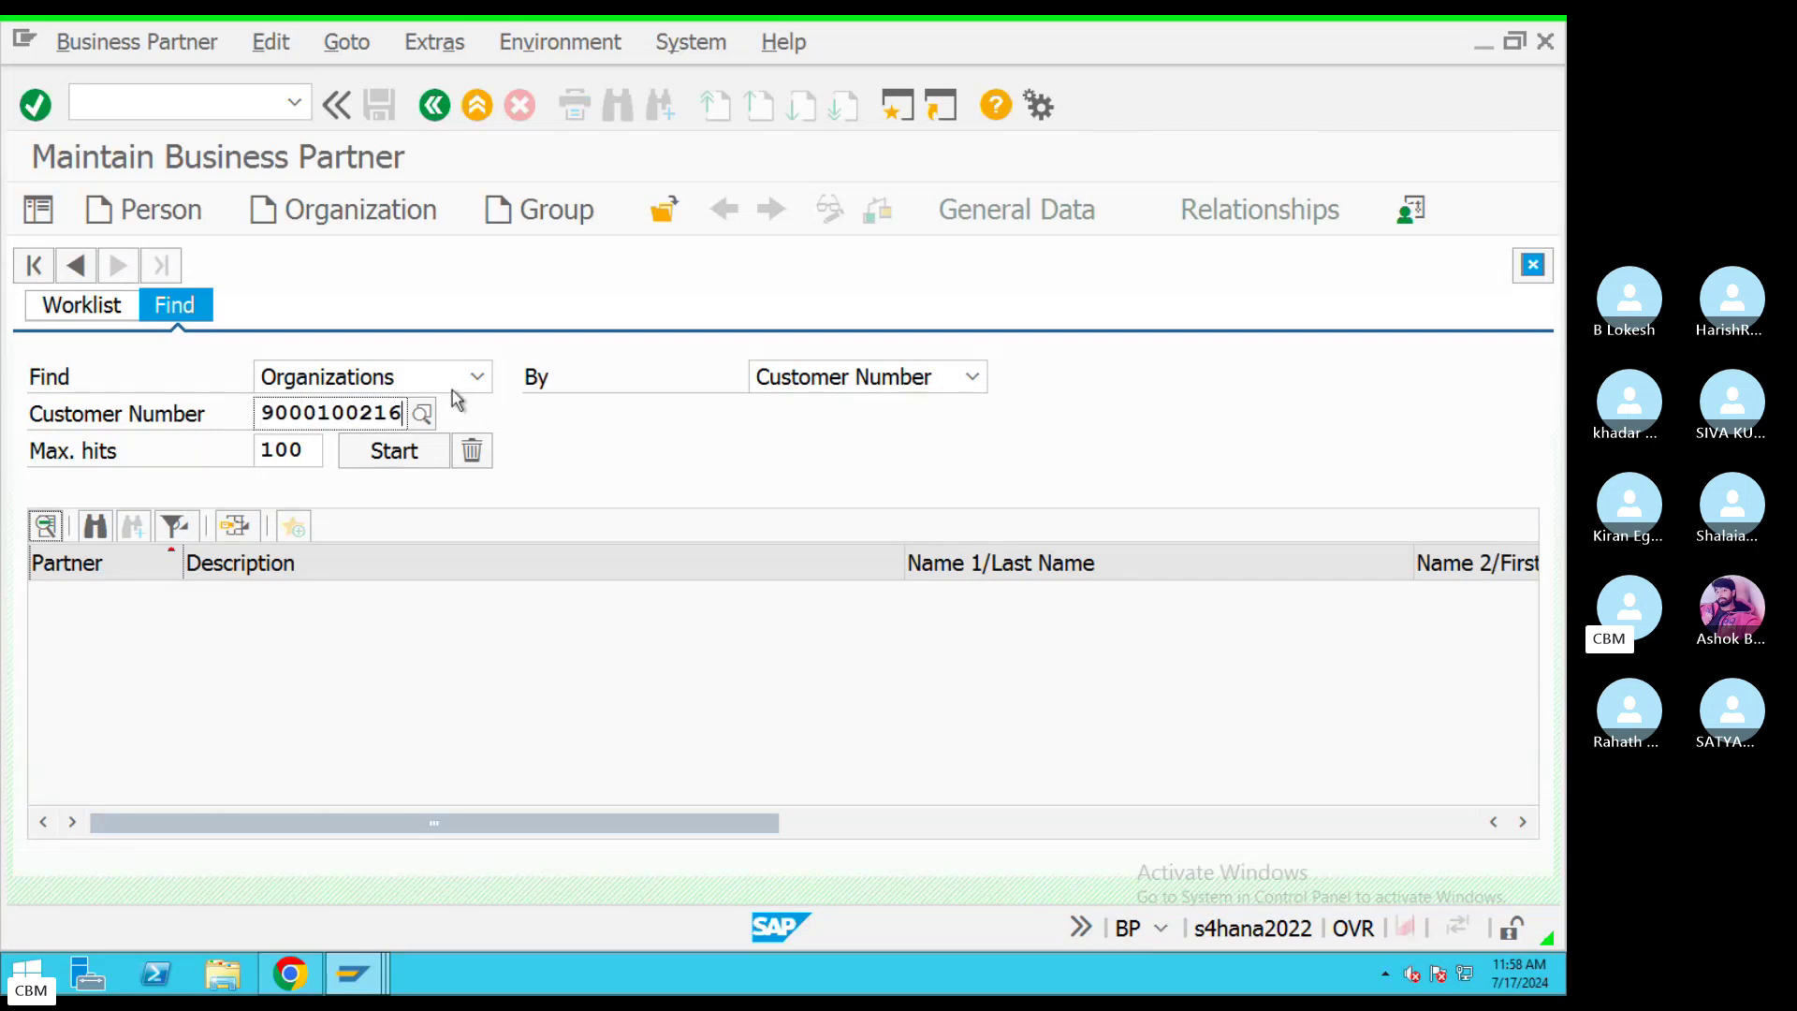
Search Persons by R/3 Customer Number for the copied sold-to party number.
click(475, 379)
click(368, 444)
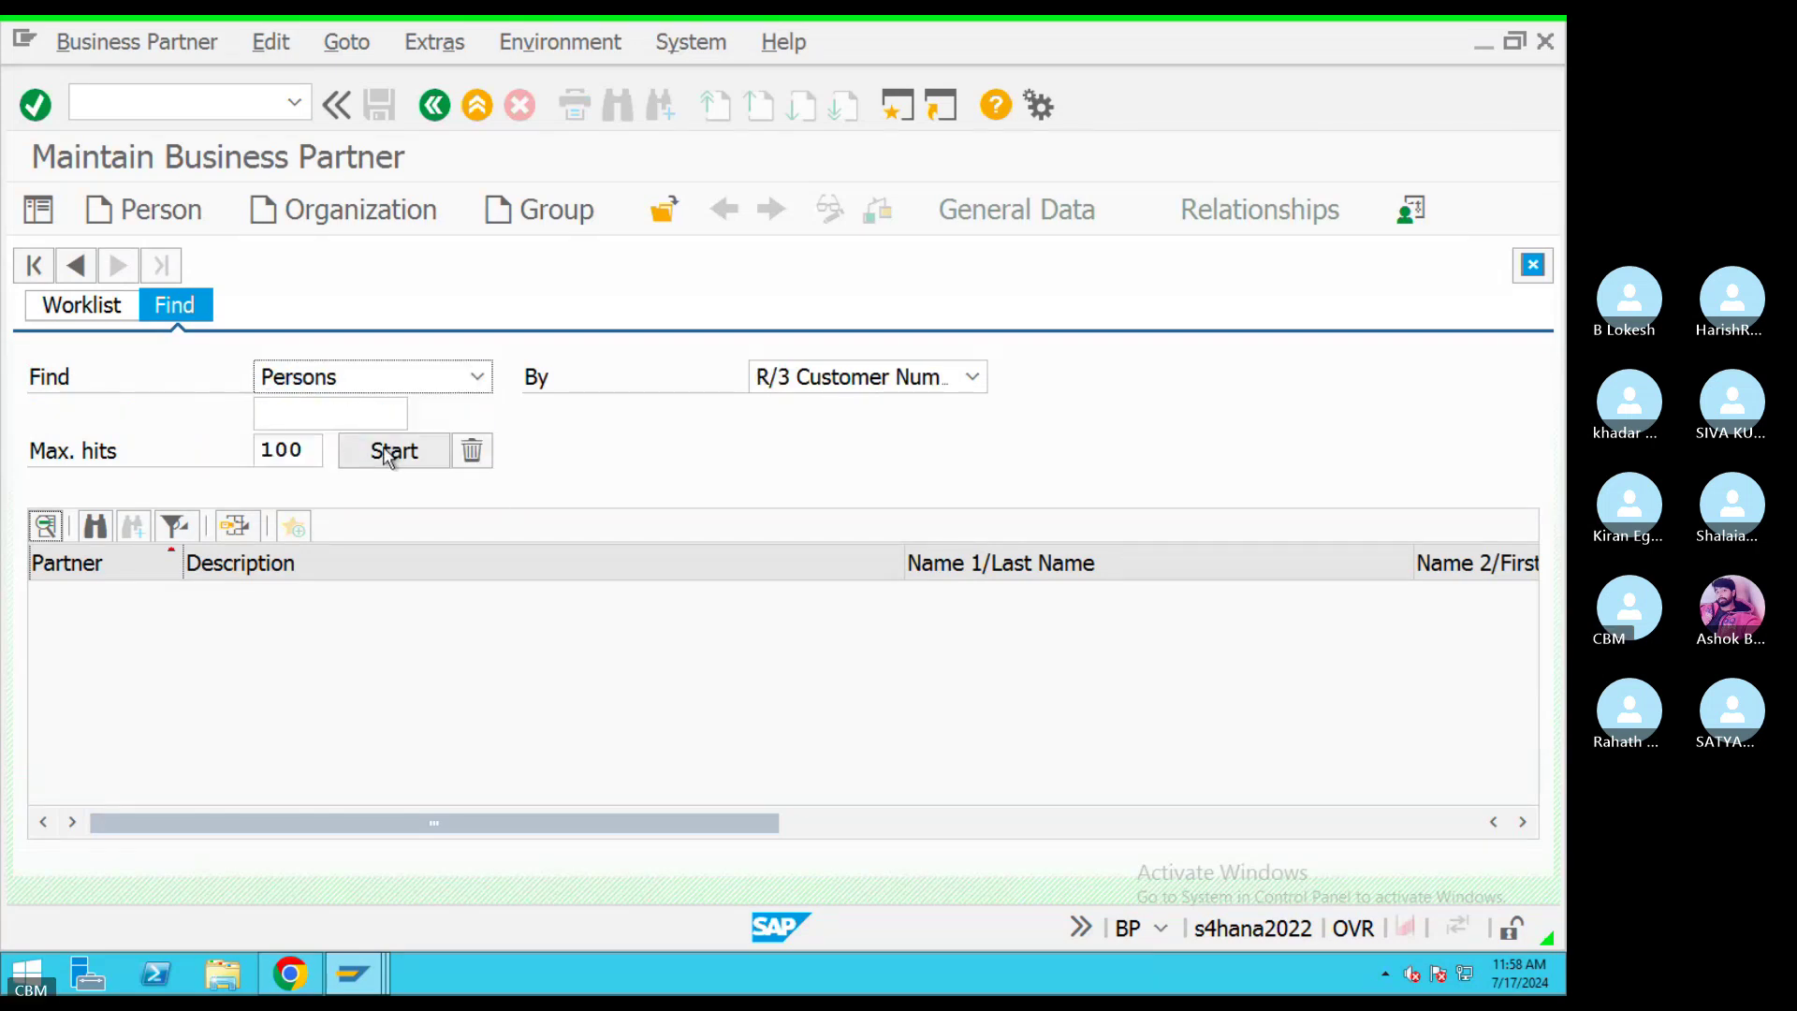
click(363, 418)
key(ctrl+v)
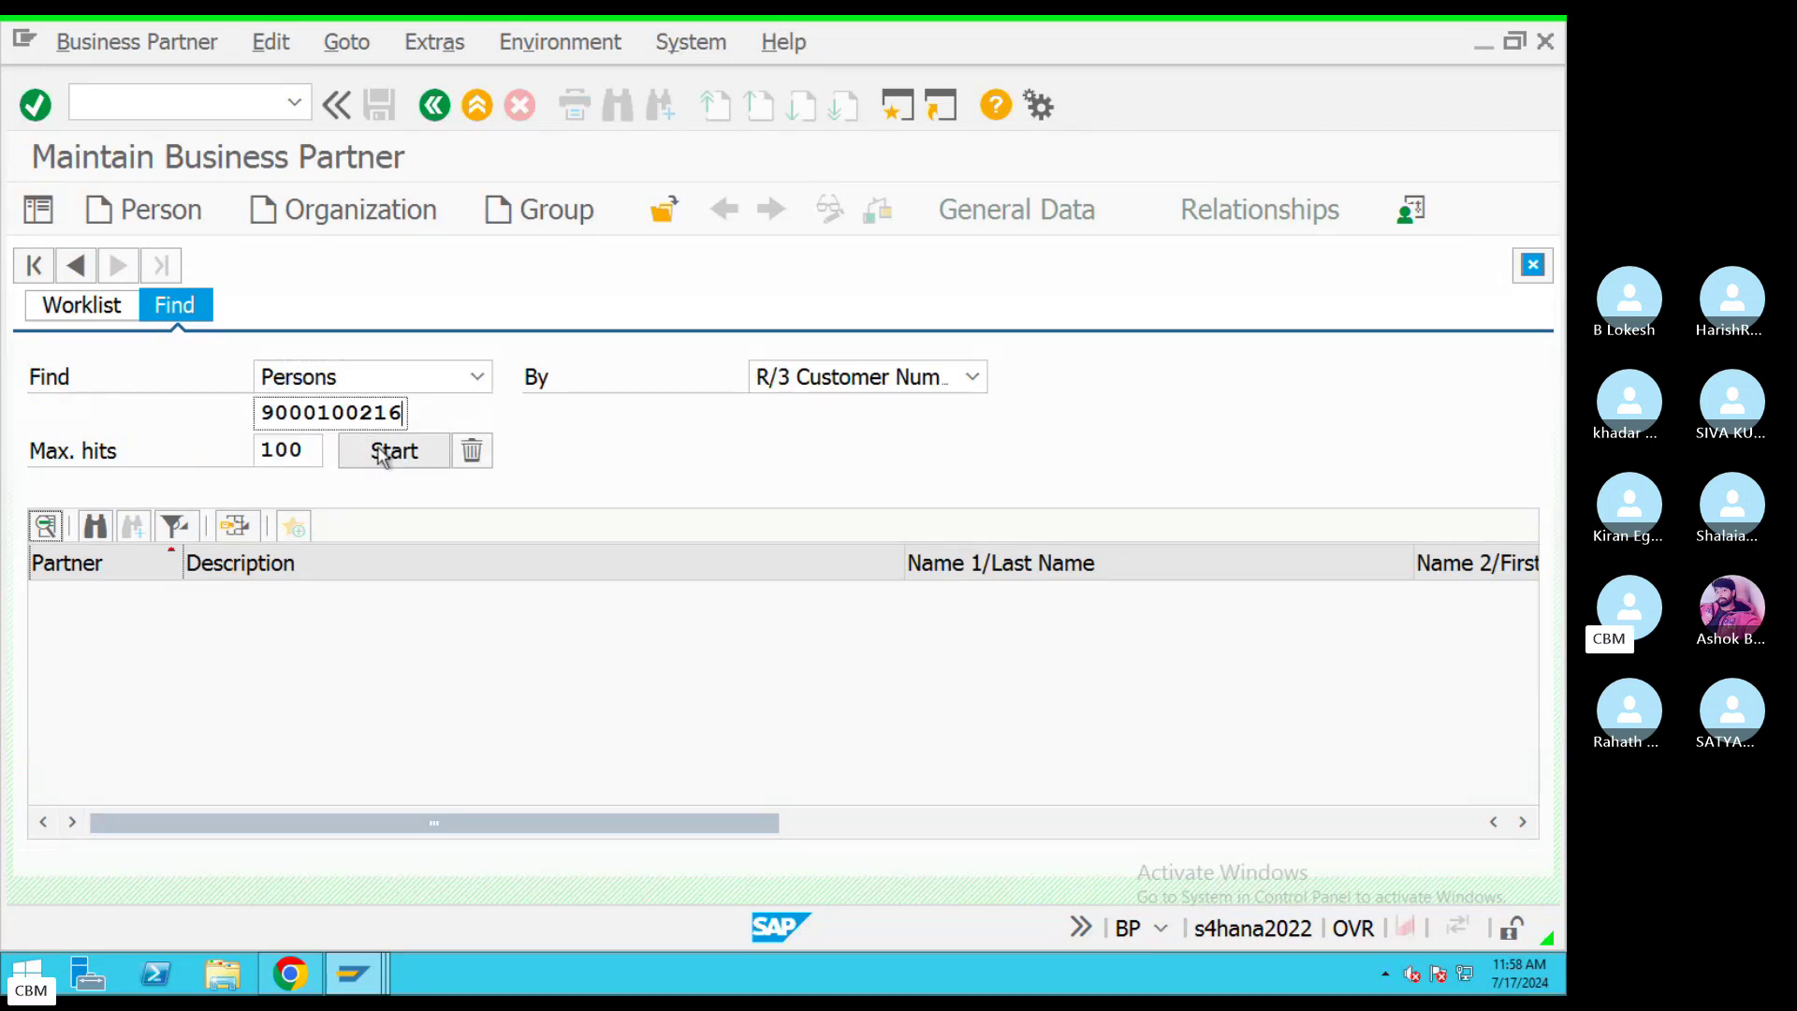
click(391, 453)
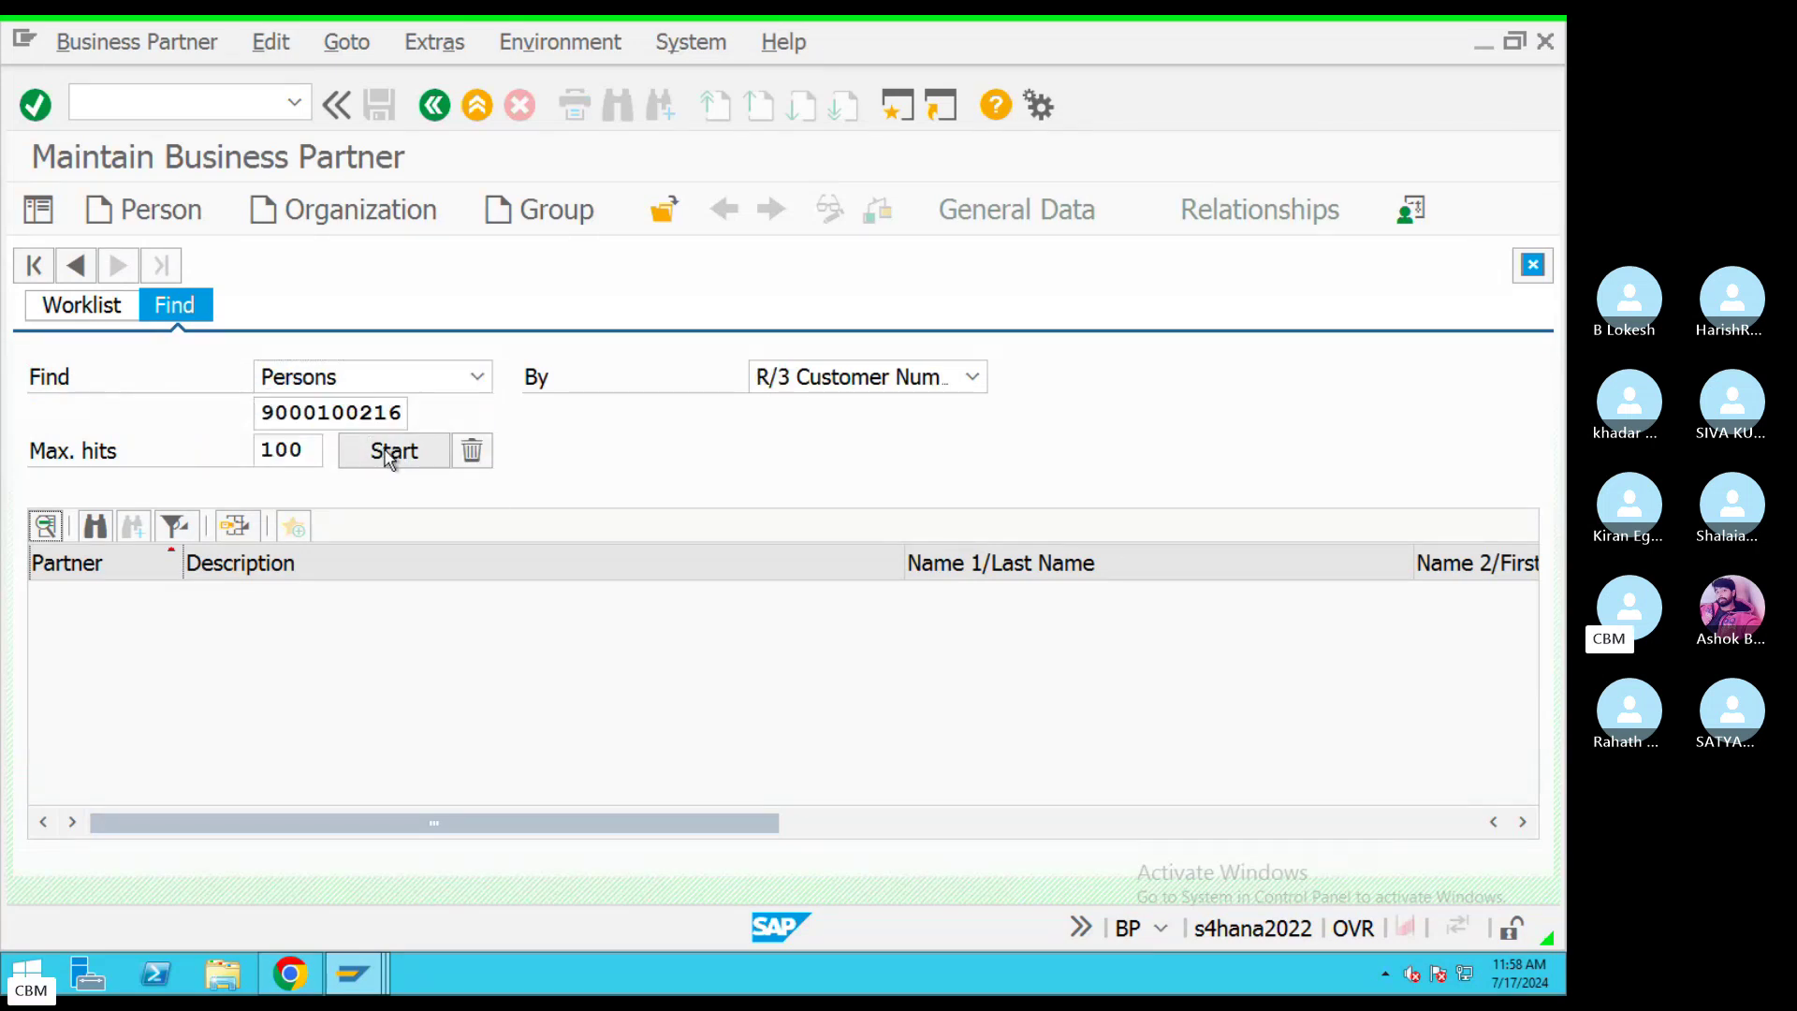
Repeat the Persons search by Customer Number, open the matching business partner and review its address data.
click(973, 377)
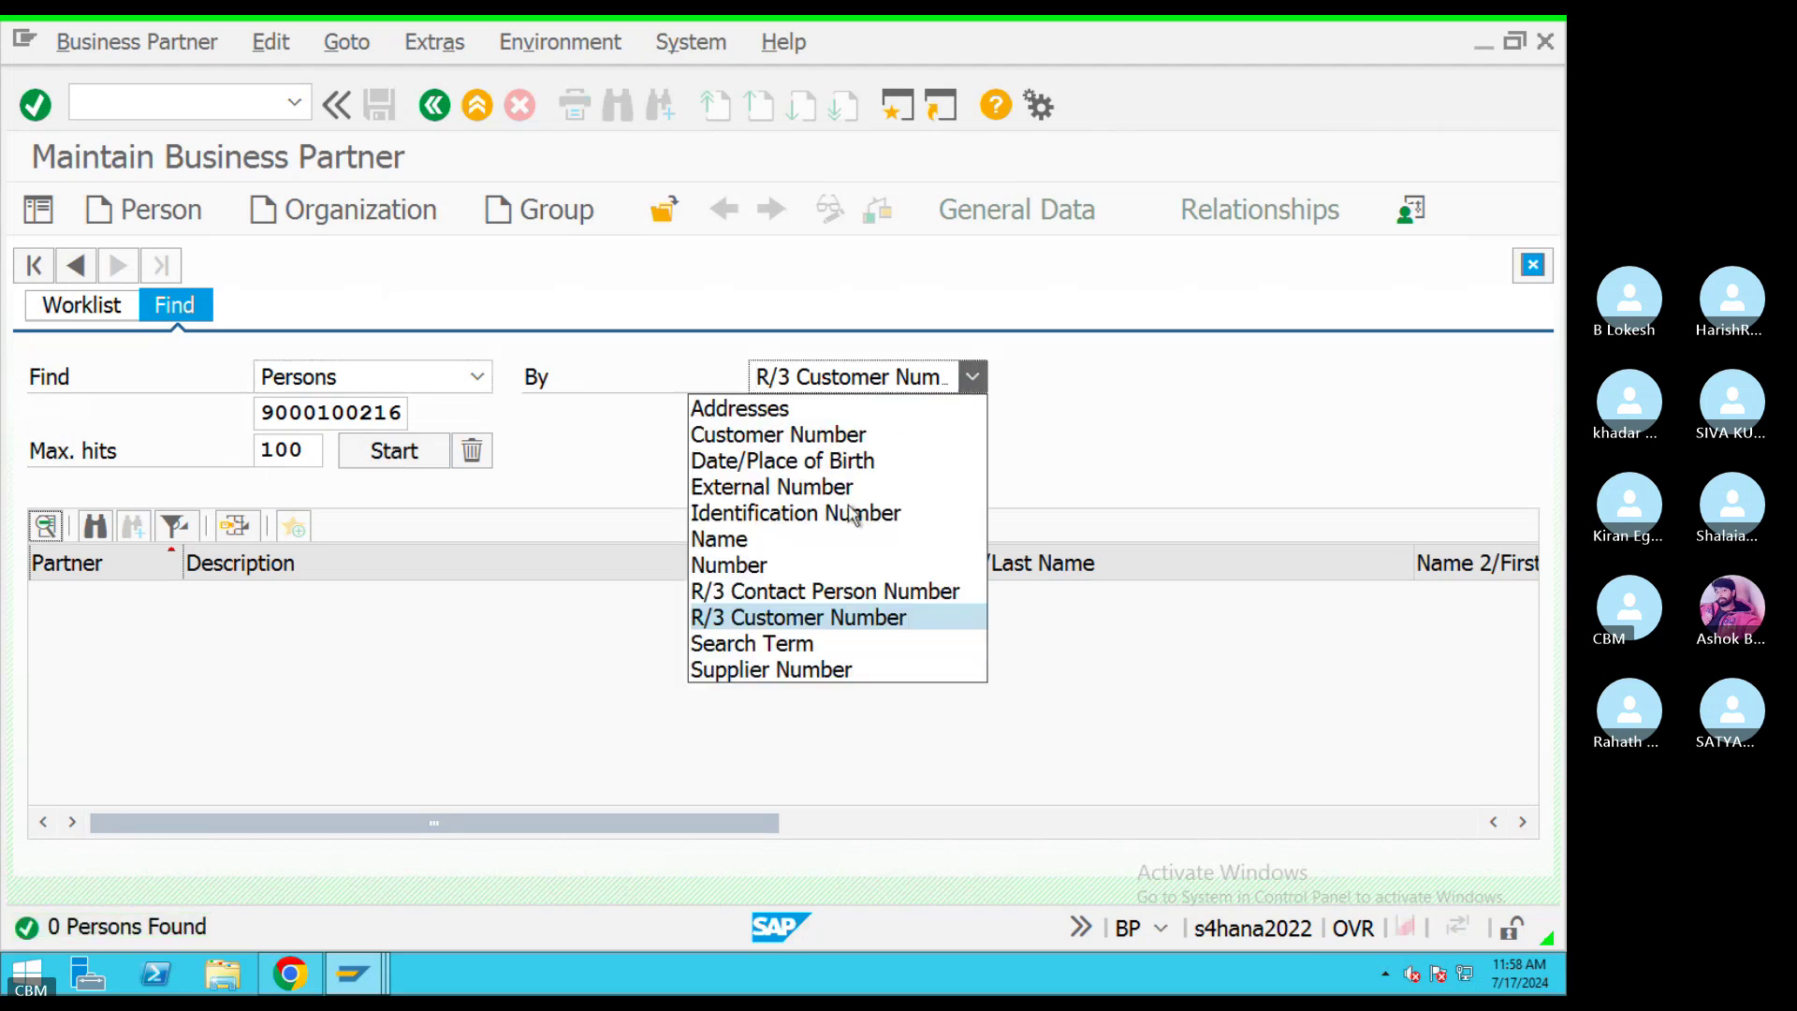
click(817, 435)
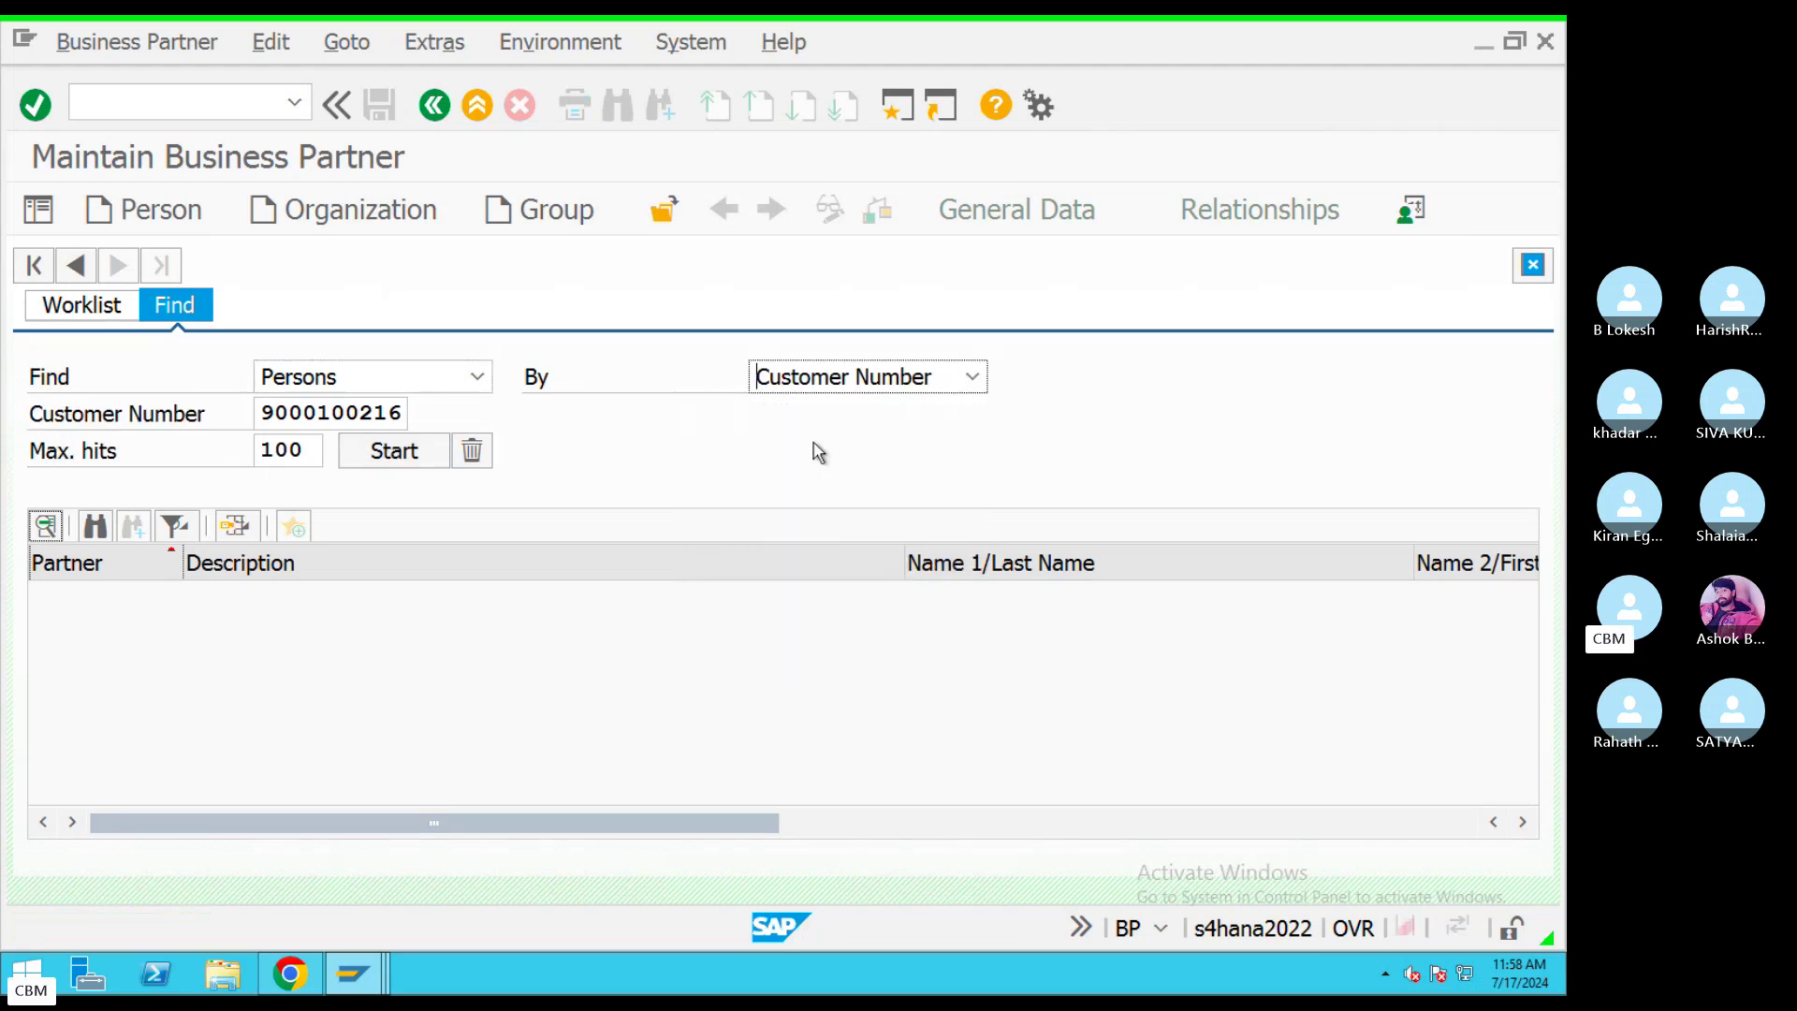
click(435, 456)
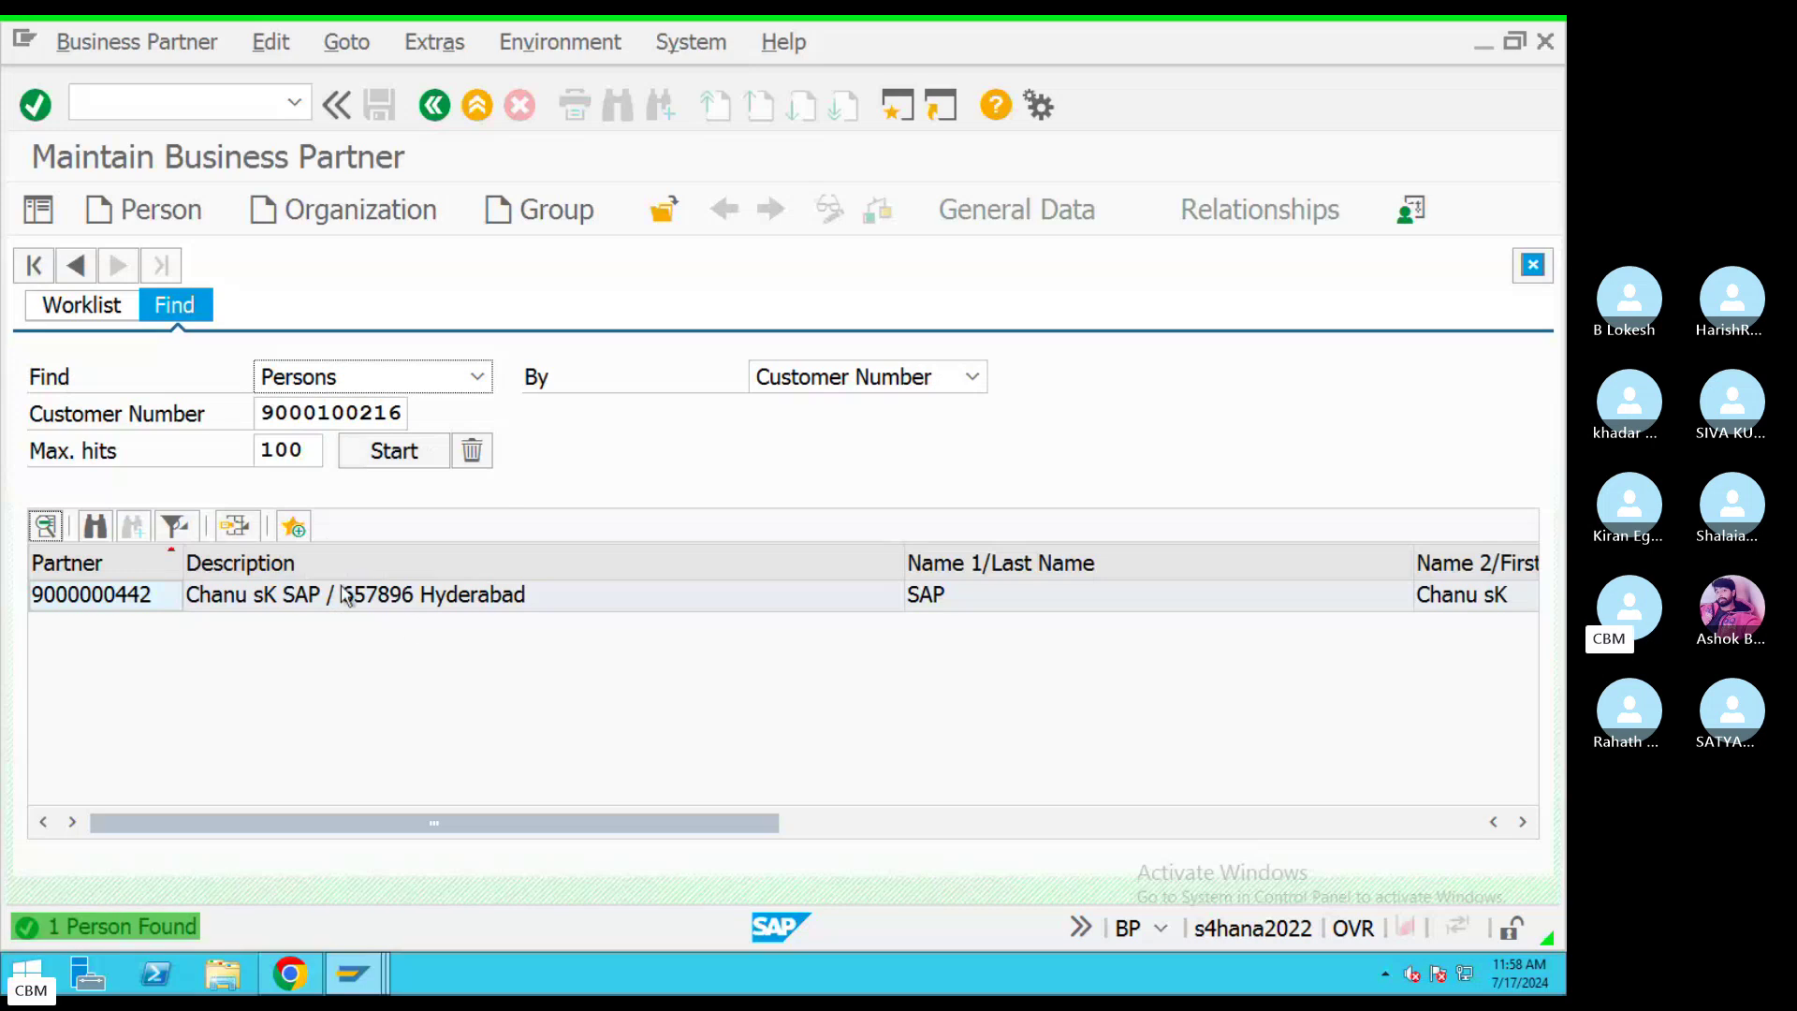
double_click(393, 599)
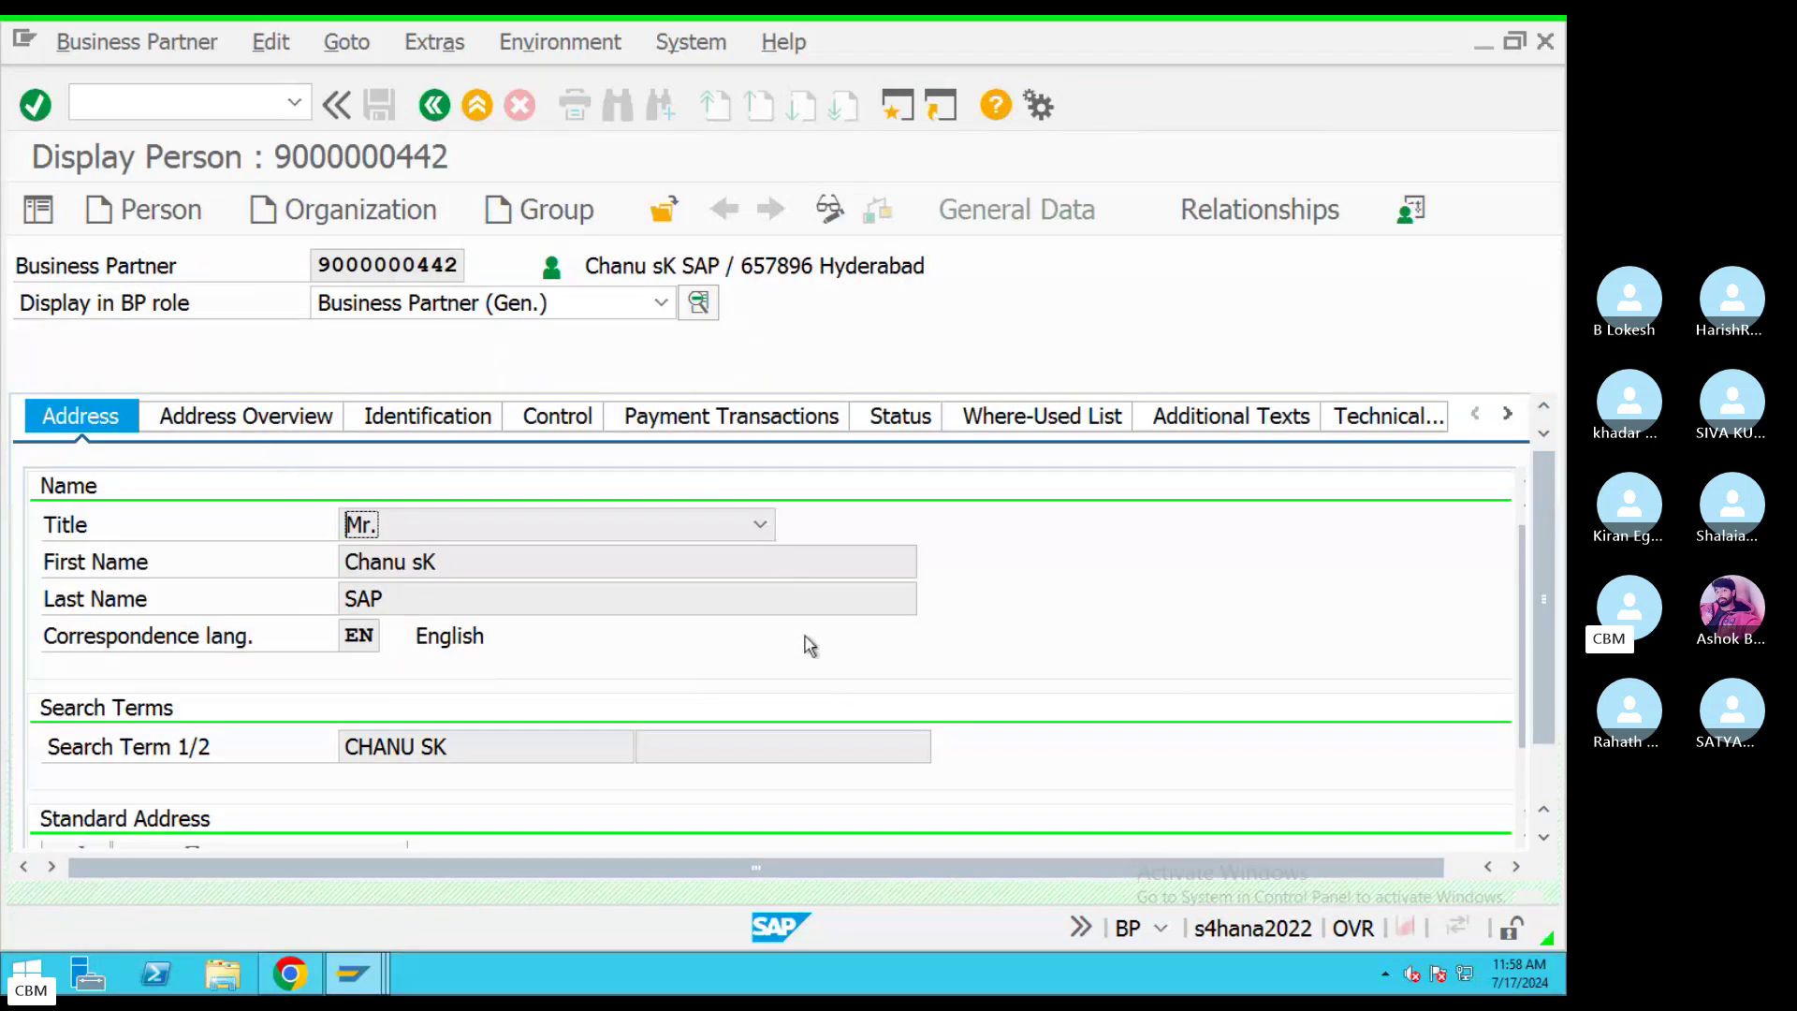
scroll(807, 641, down, 5)
scroll(810, 640, down, 3)
scroll(691, 642, down, 5)
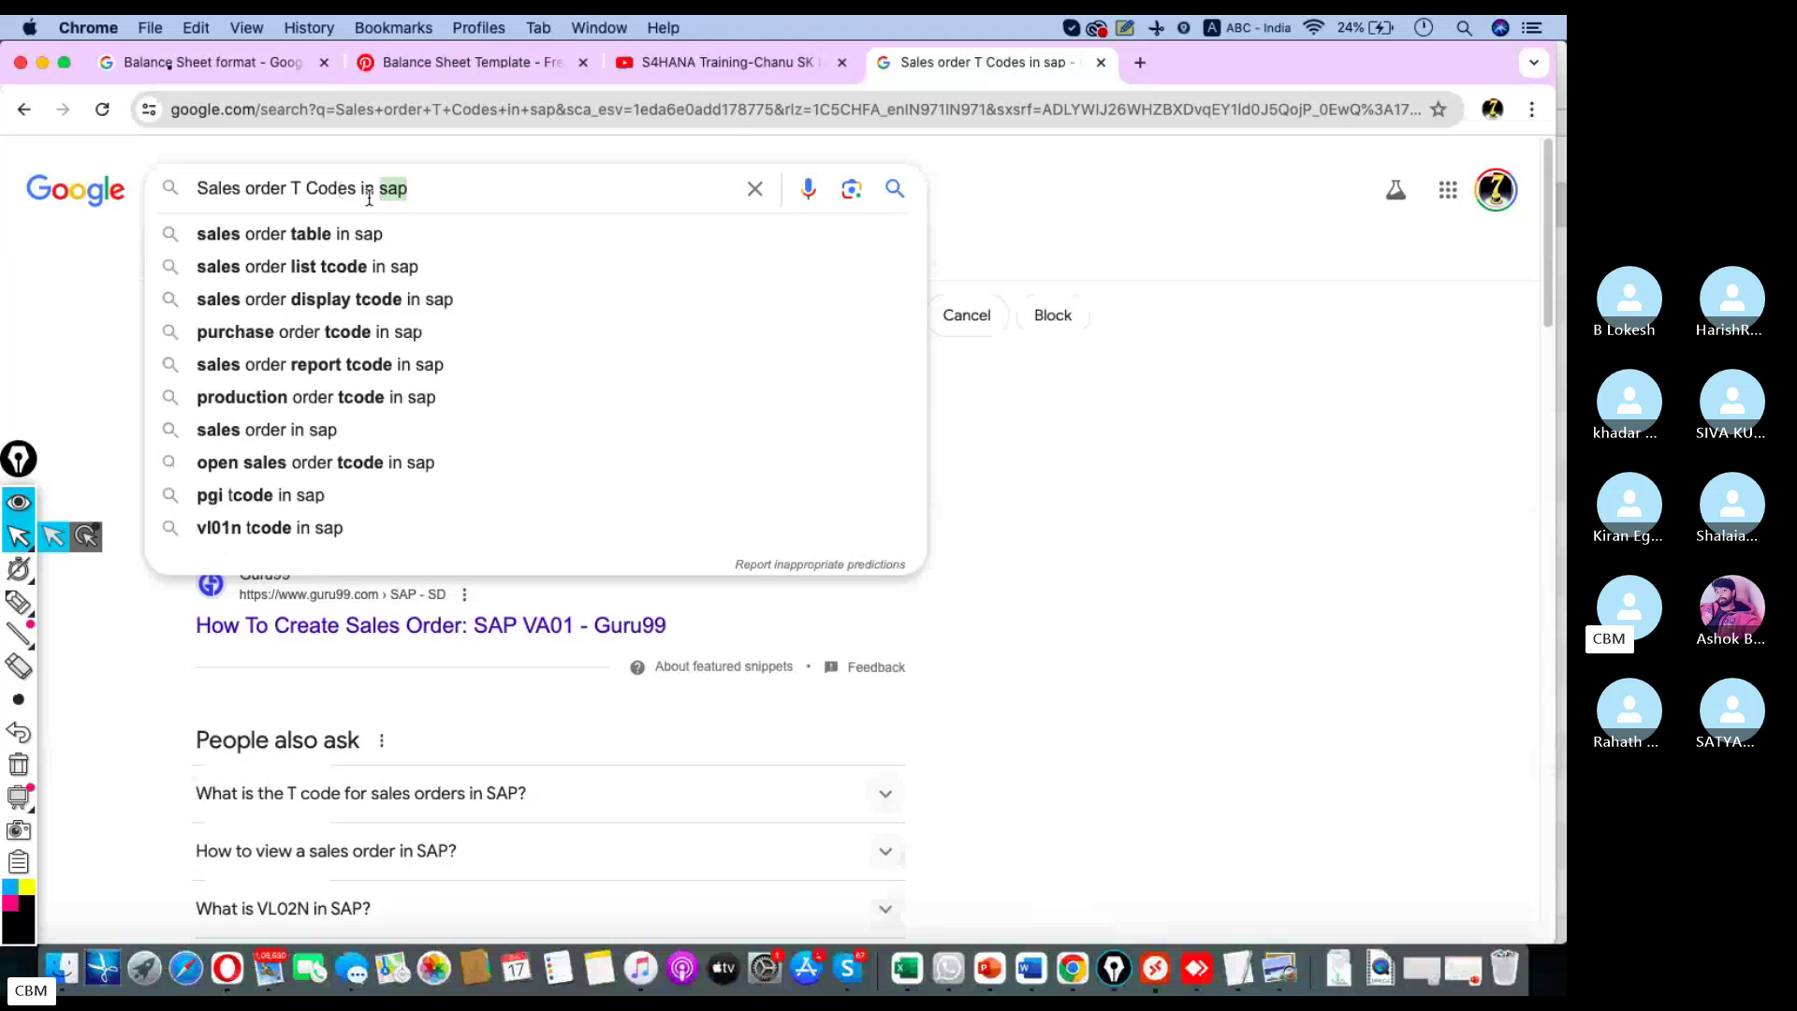
In Chrome, search Google for "sales order release tcode in sap" and highlight the VKM1 code in the results.
drag(408, 192, 259, 199)
key(BackSpace)
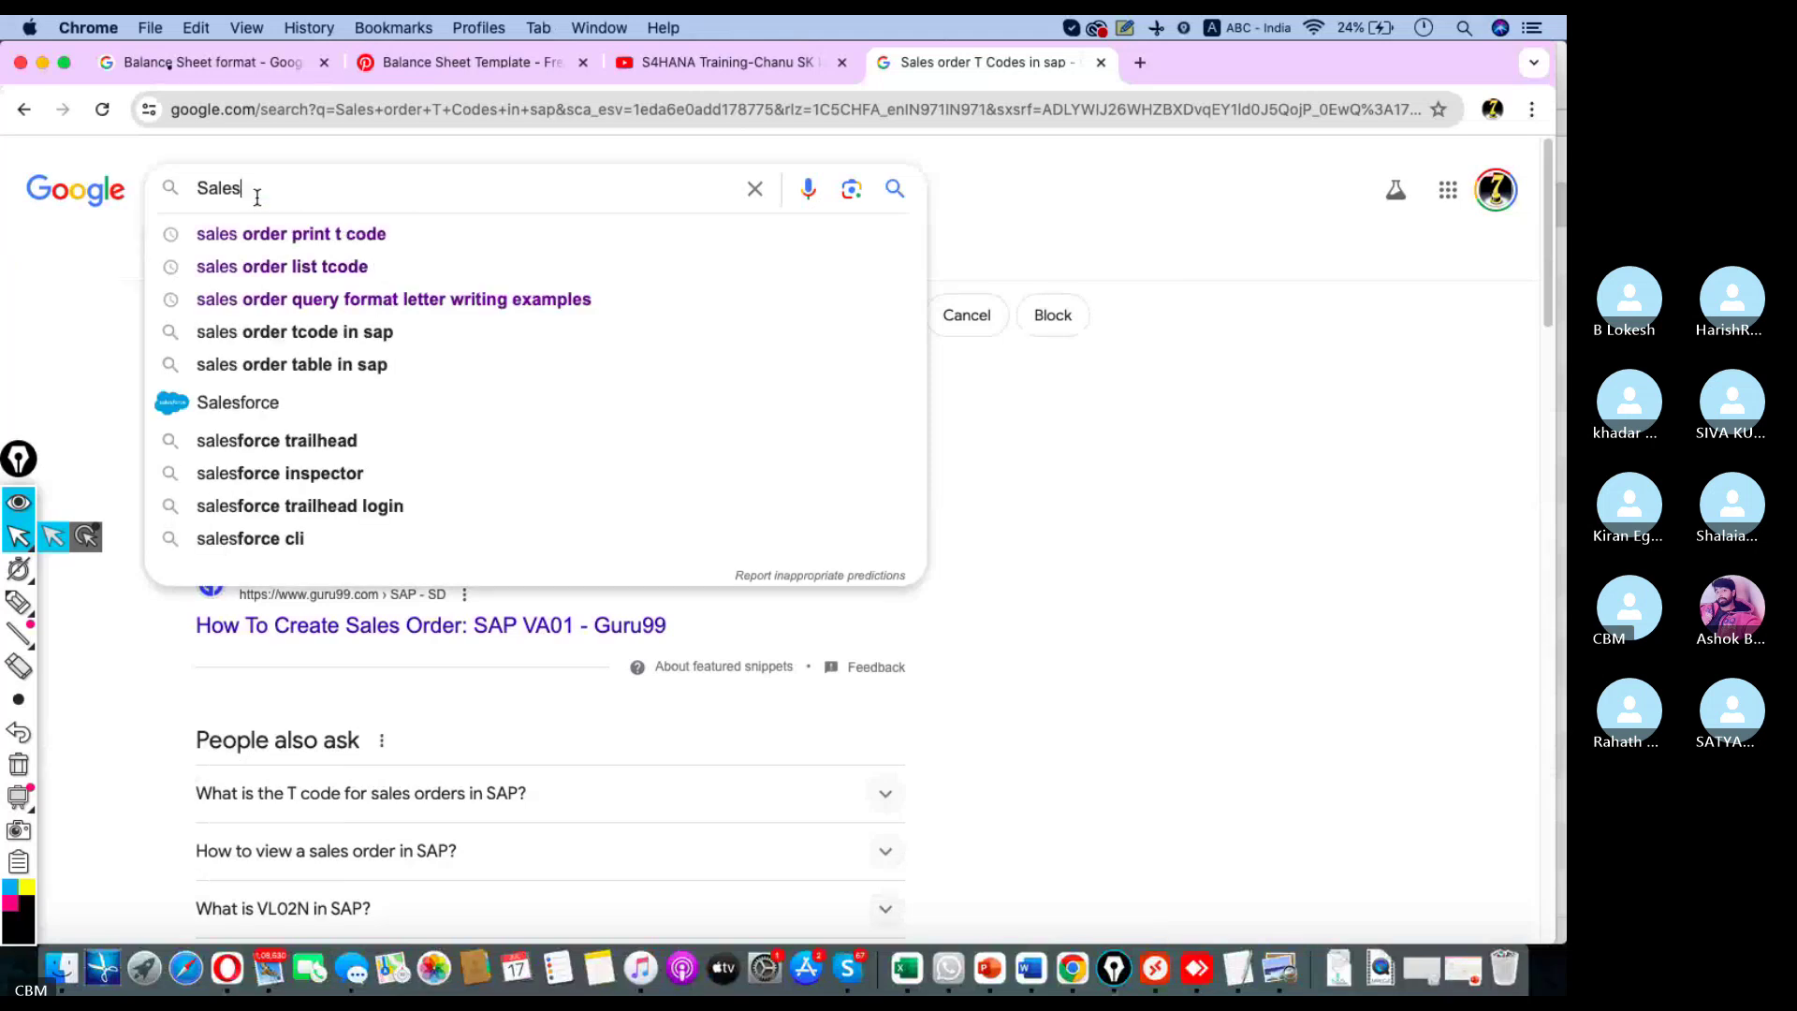
key(BackSpace)
text(Order Relea)
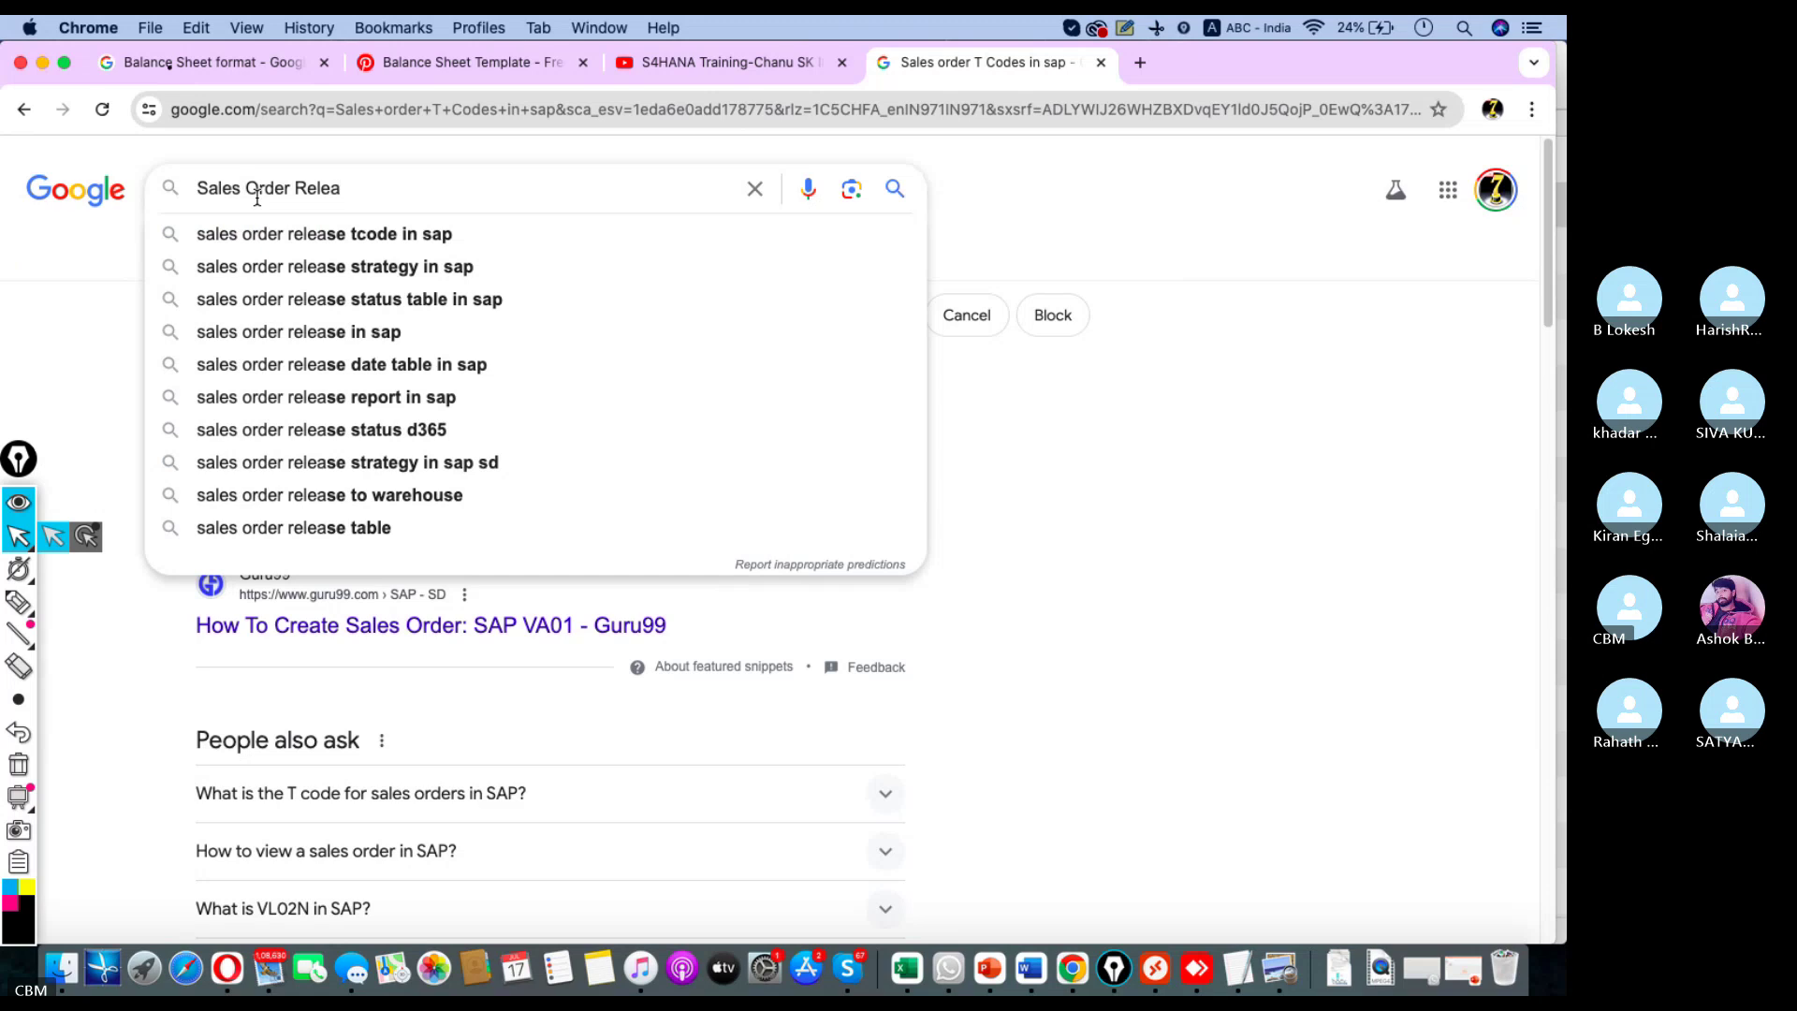
click(440, 240)
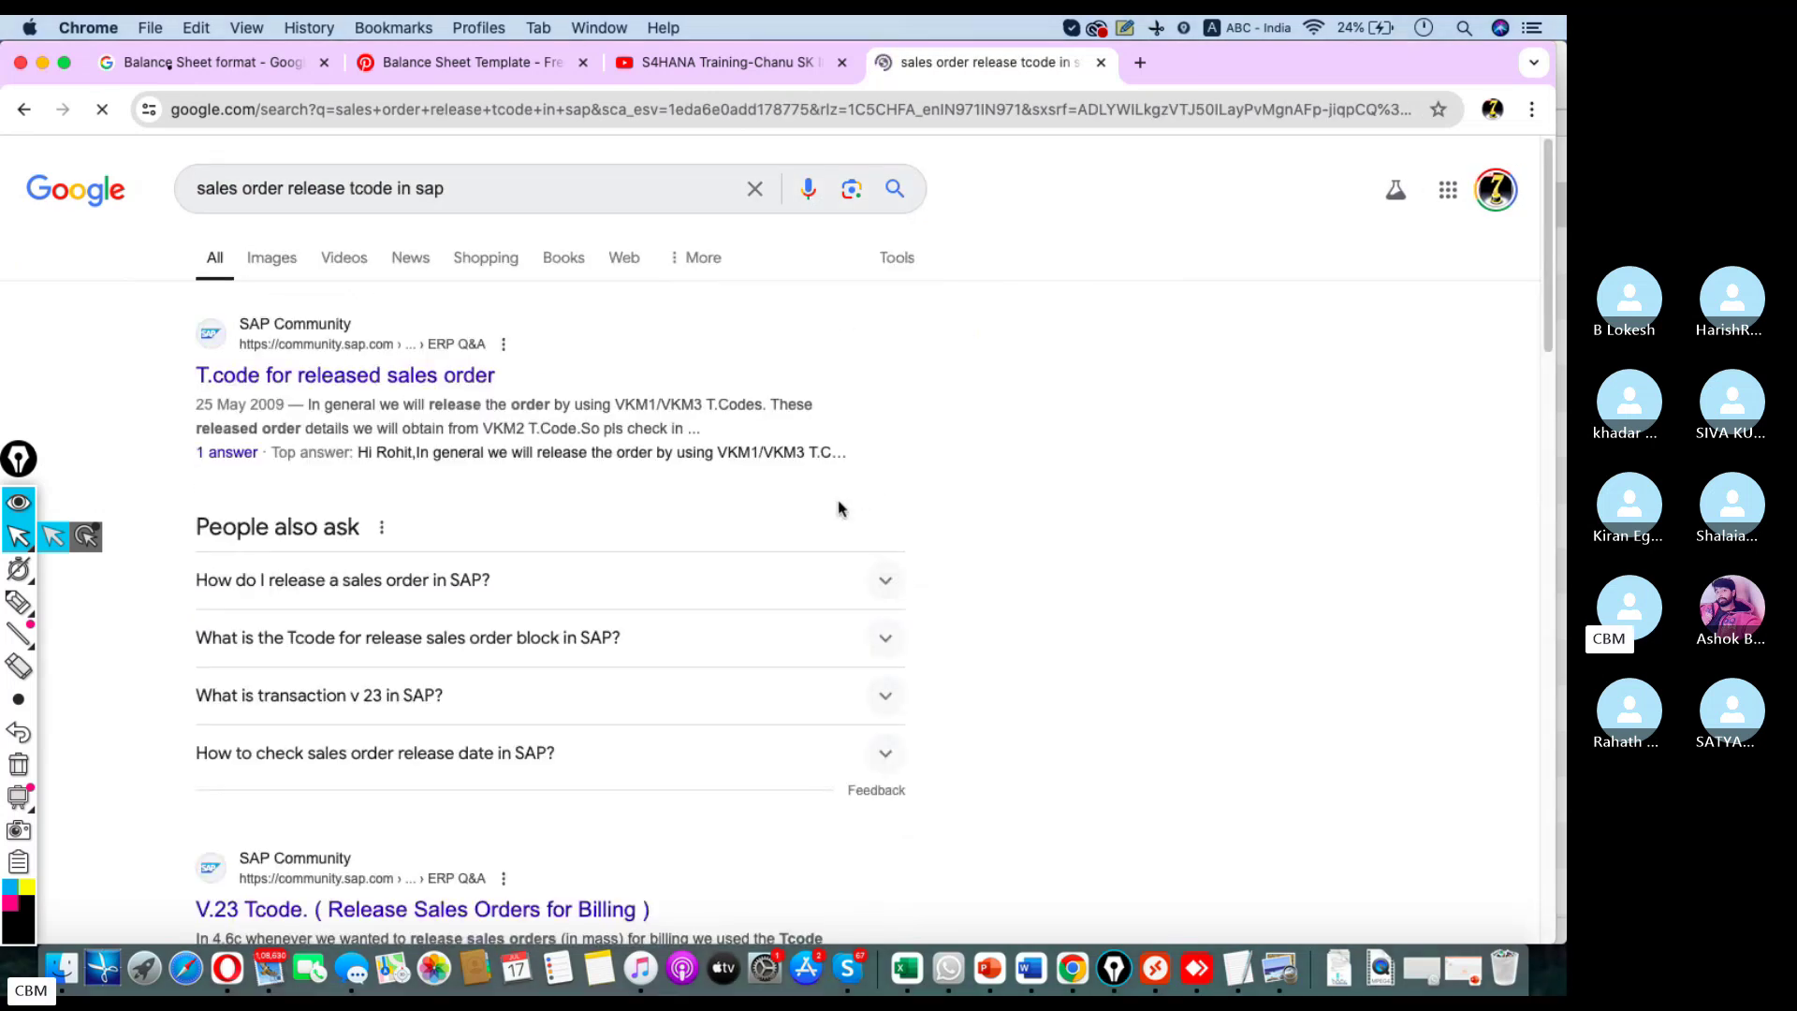
scroll(730, 412, down, 1)
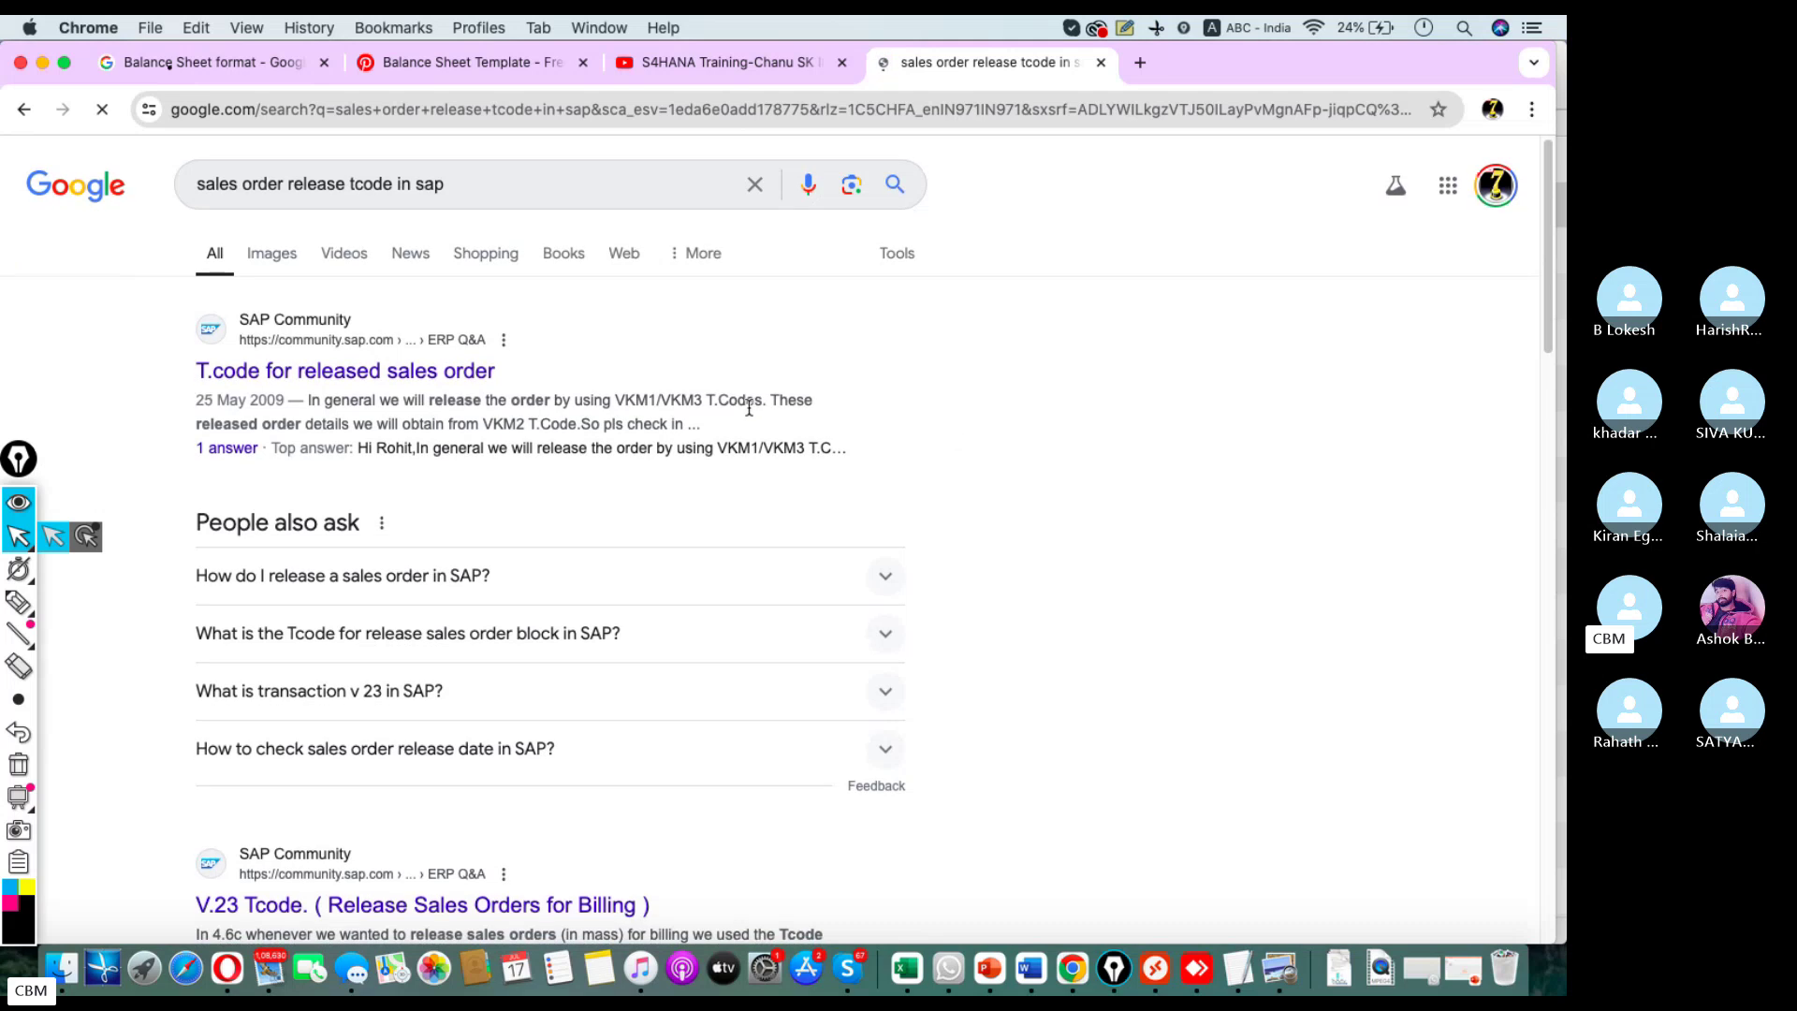
scroll(580, 388, down, 1)
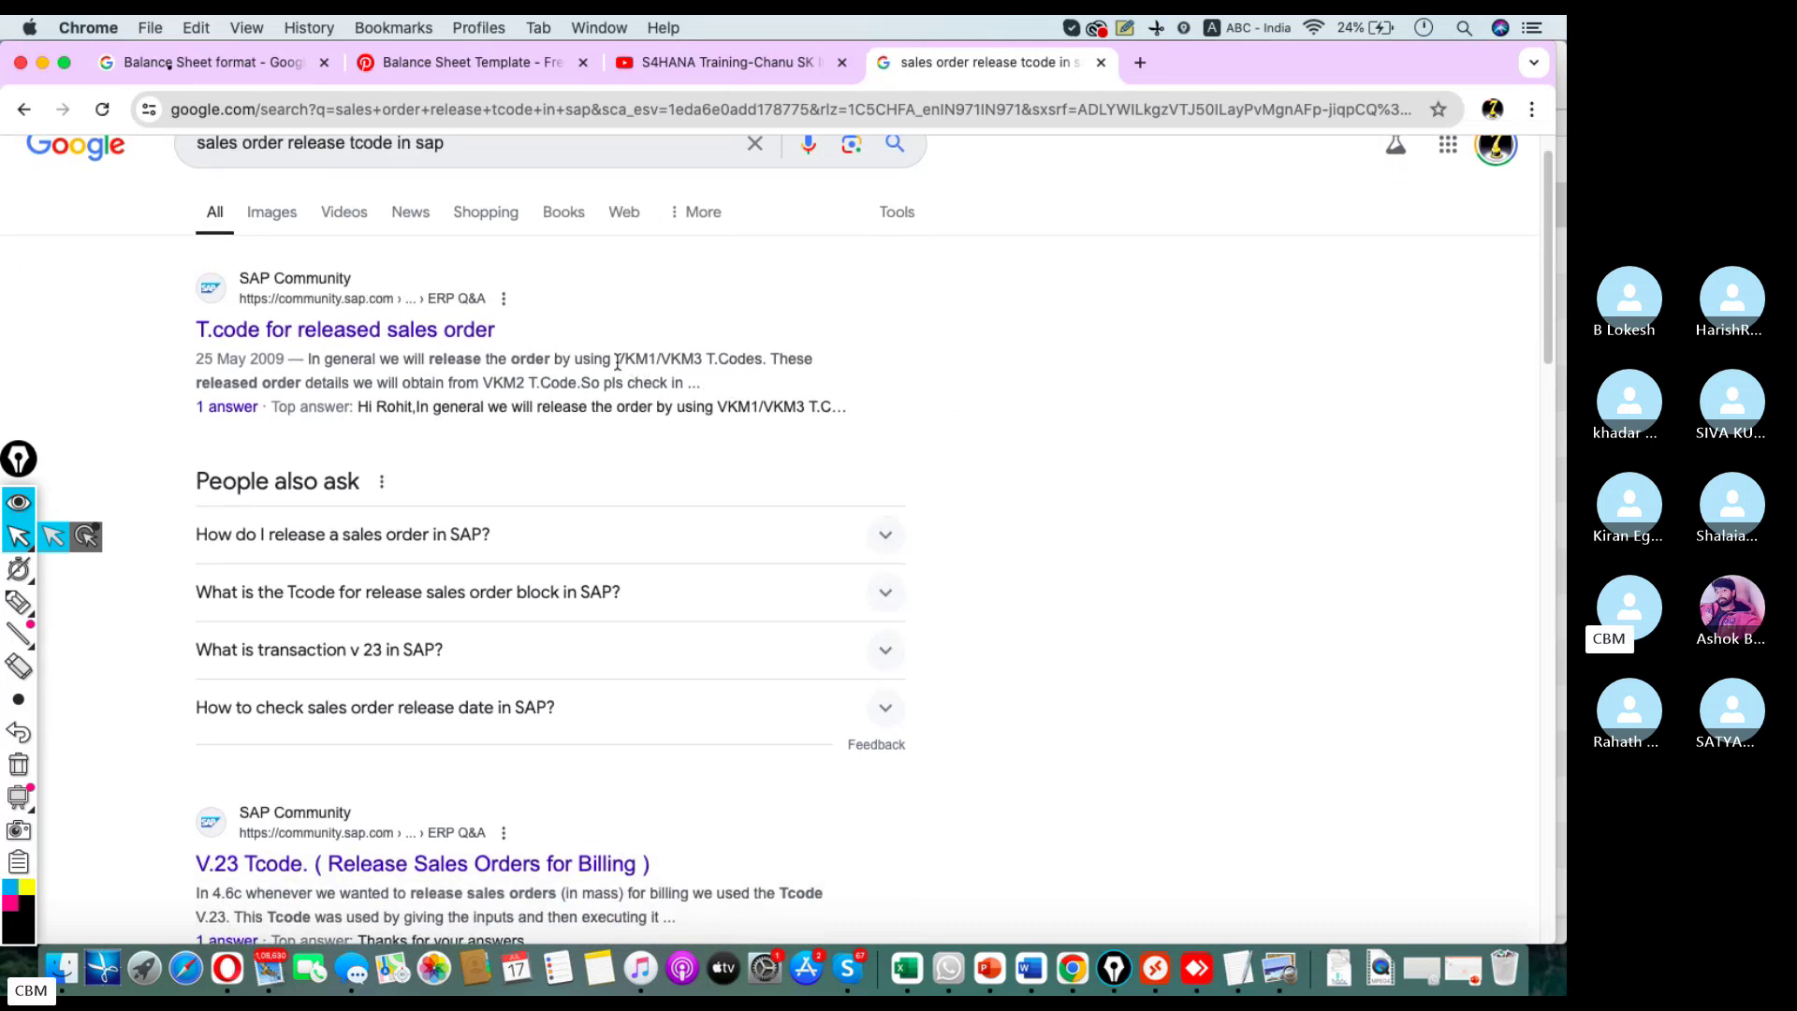
drag(617, 360, 643, 358)
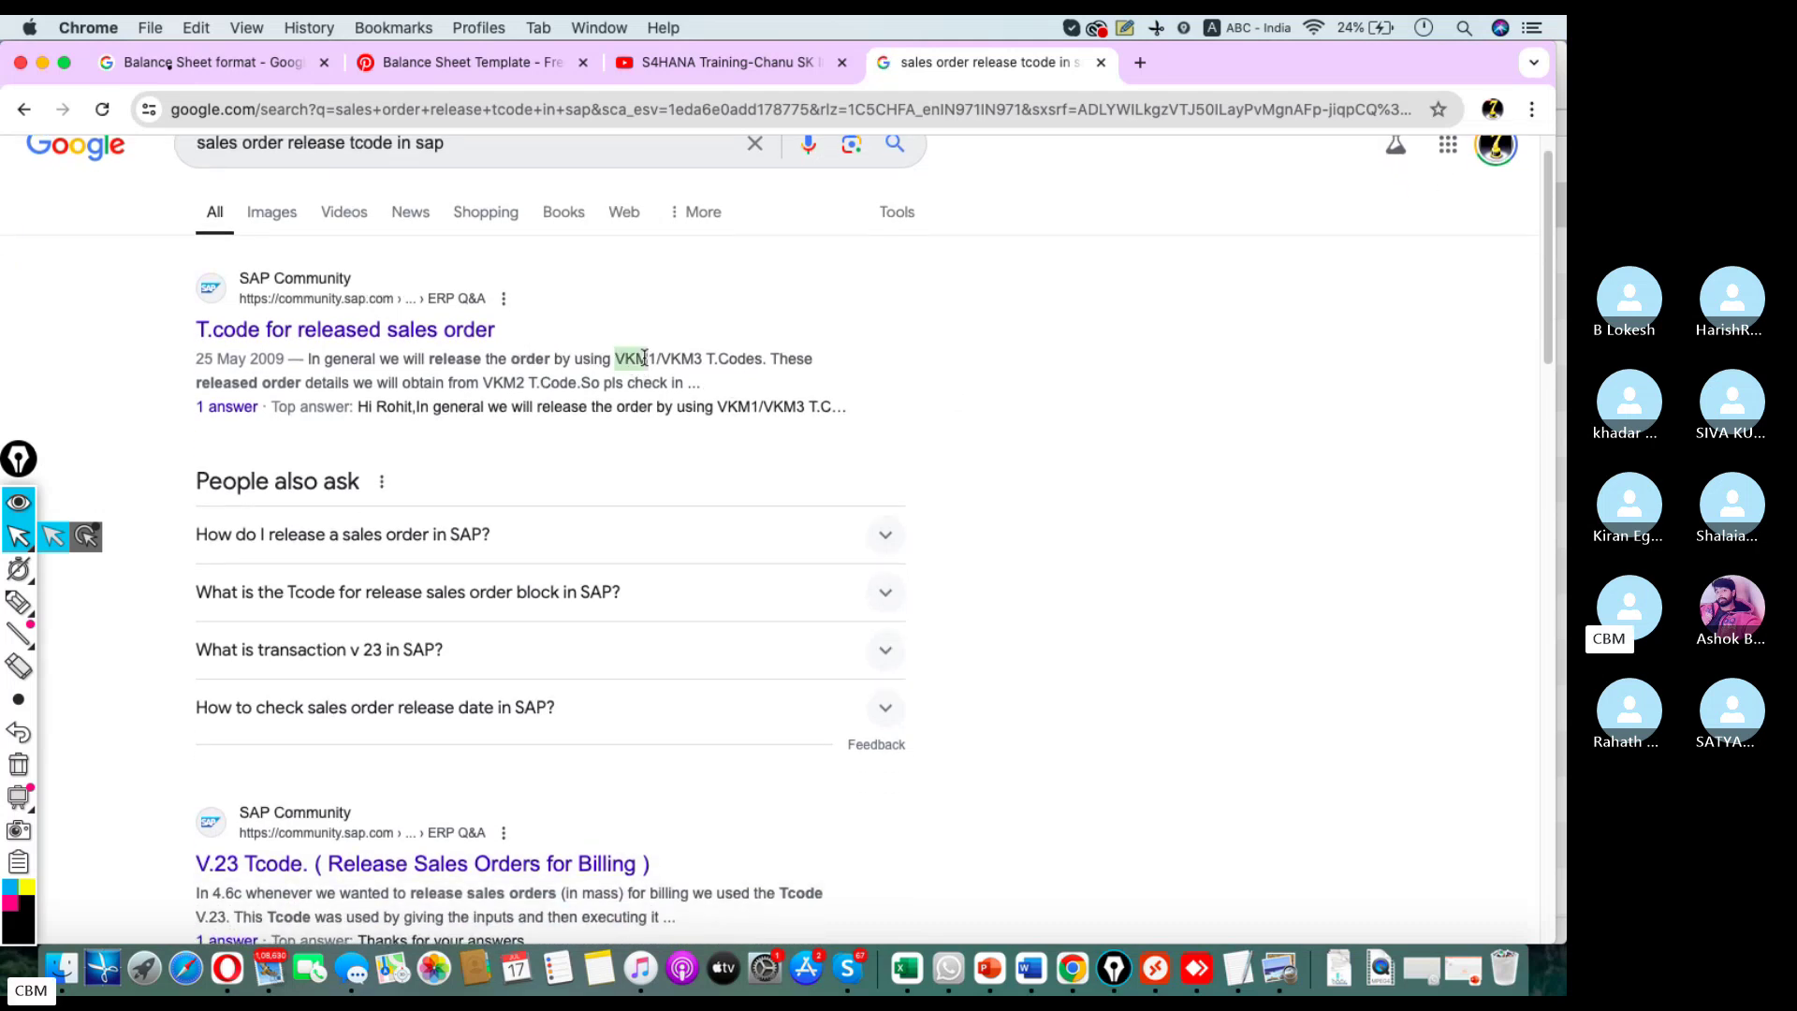
Switch to SAP, leave the business partner, open transaction VKM1 and execute the Blocked SD Documents selection for the prefilled credit account.
click(1160, 964)
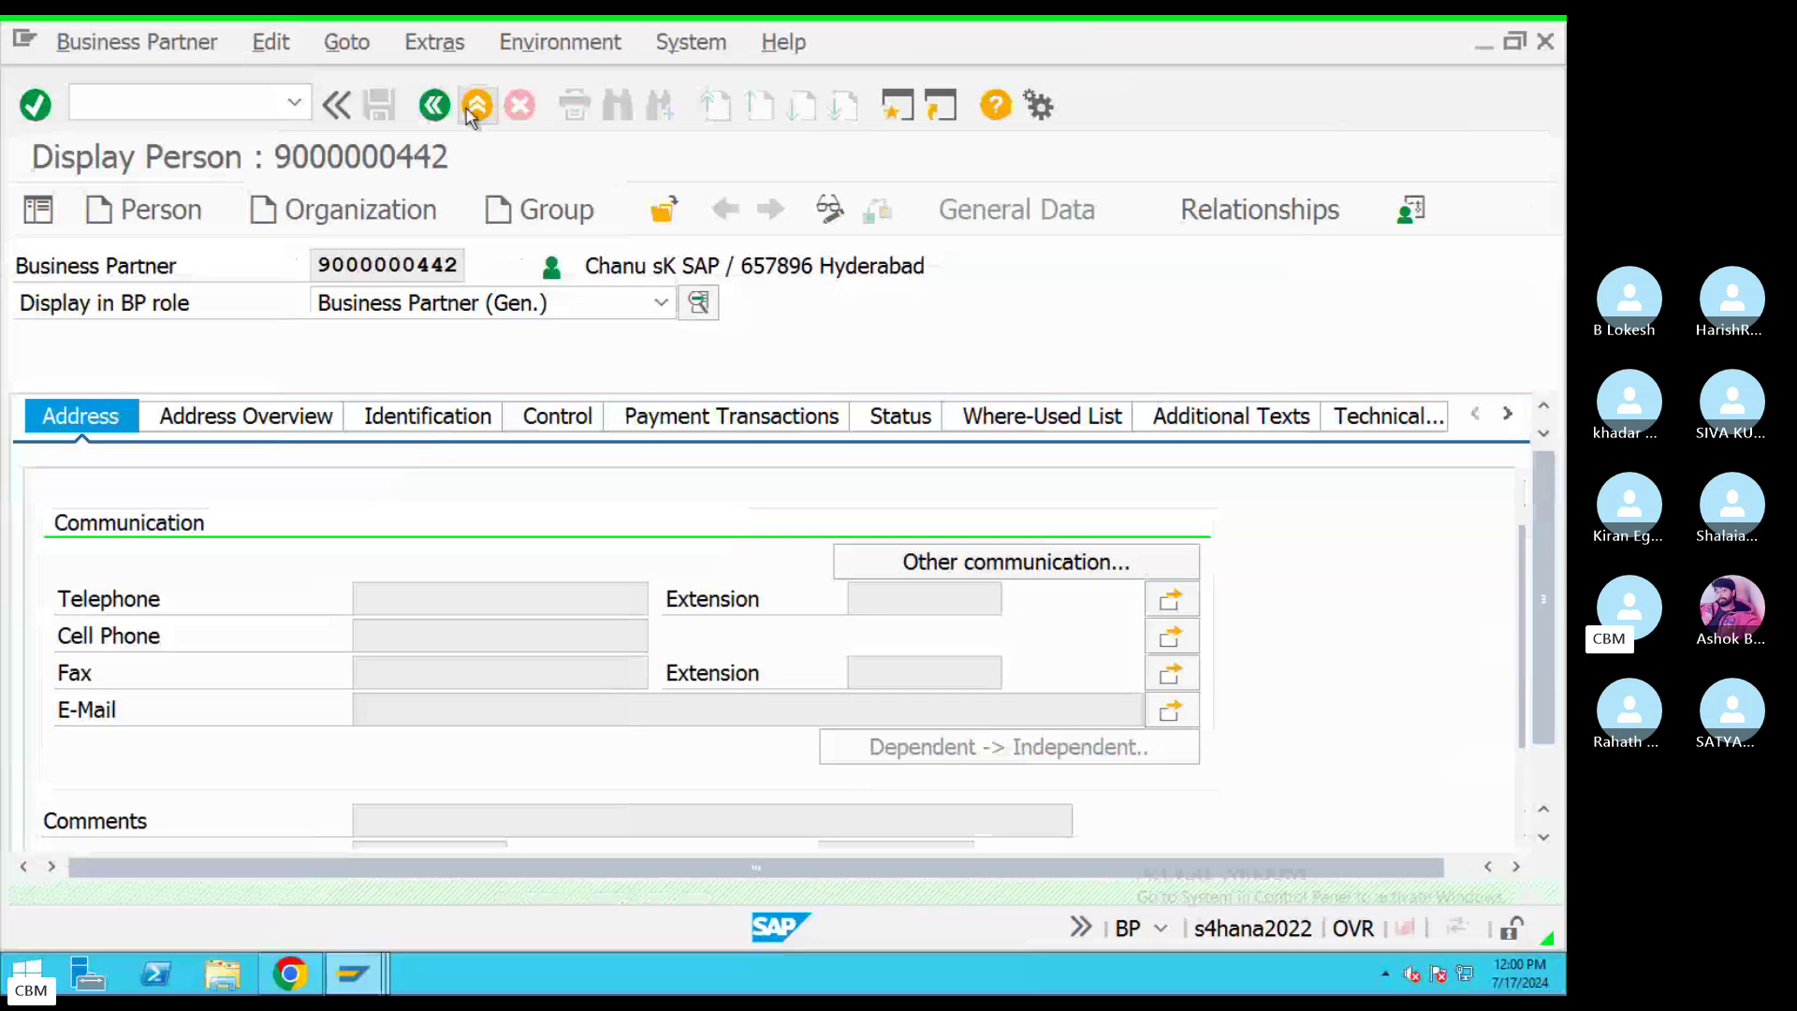
click(477, 105)
click(202, 116)
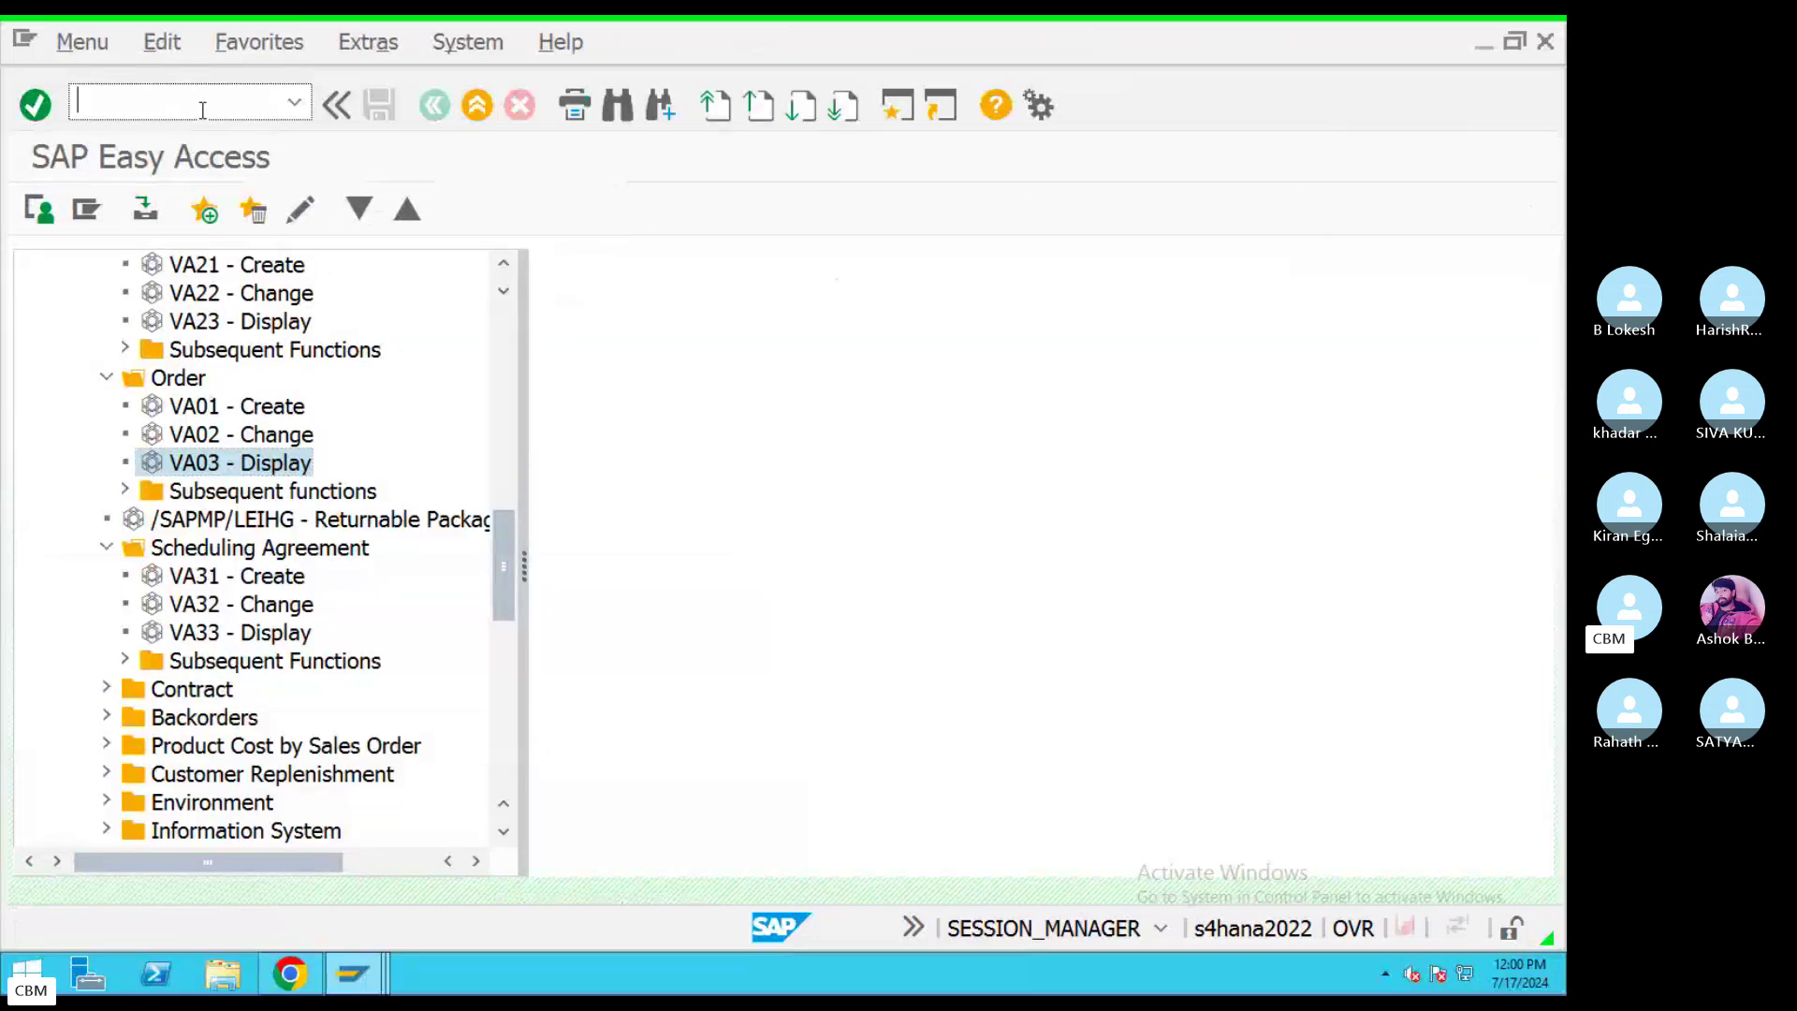
text(VKM1)
key(Return)
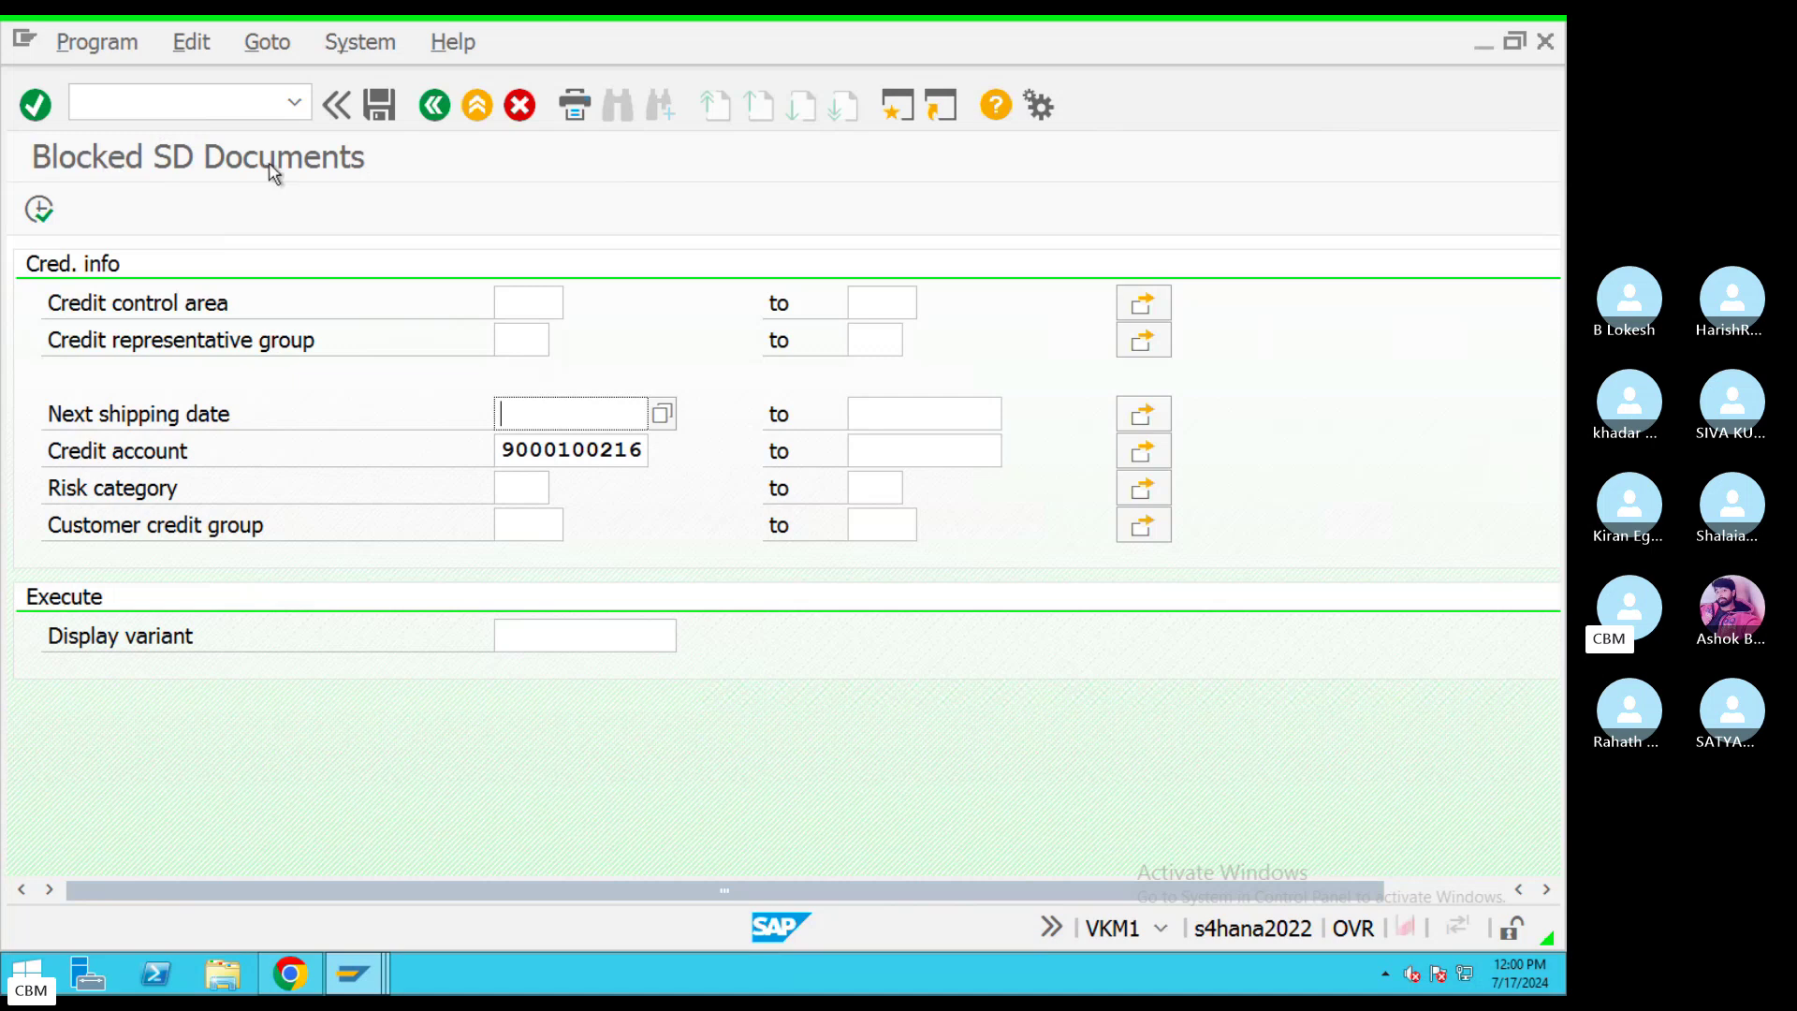
click(36, 208)
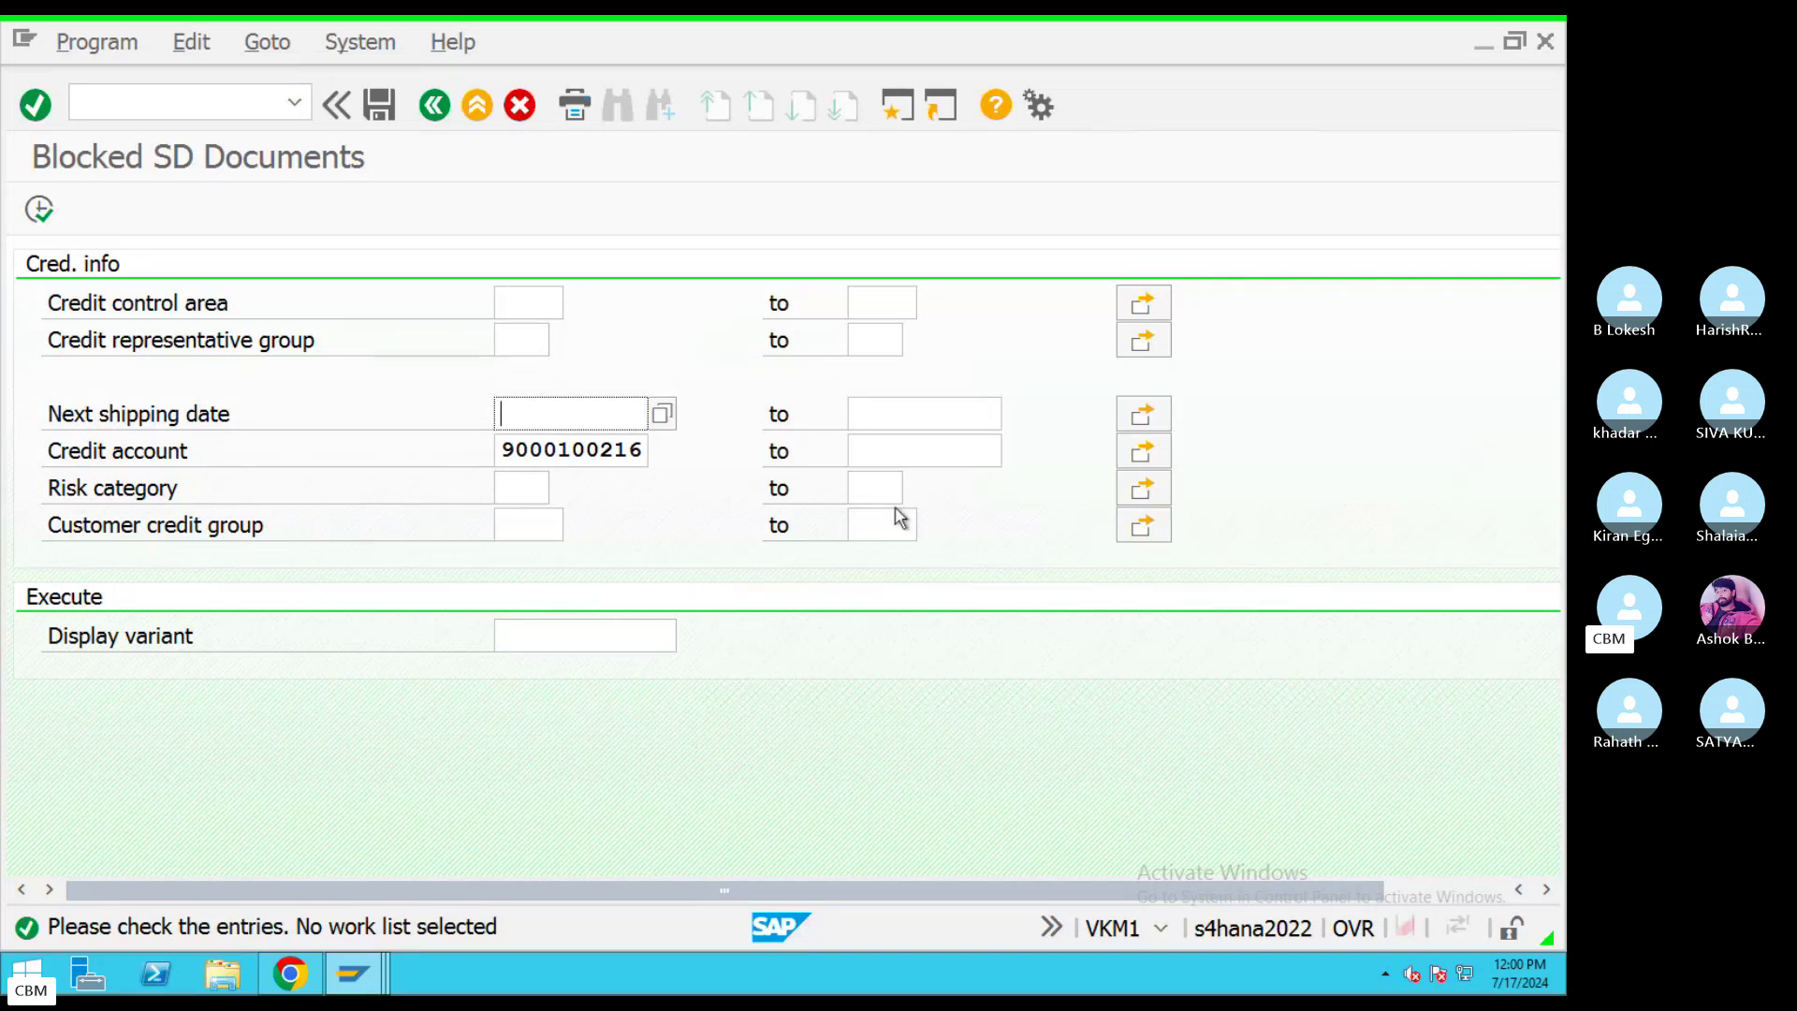
Go back to the Google results in Chrome and highlight the transaction codes VKM3 and V.23.
key(ctrl+Left)
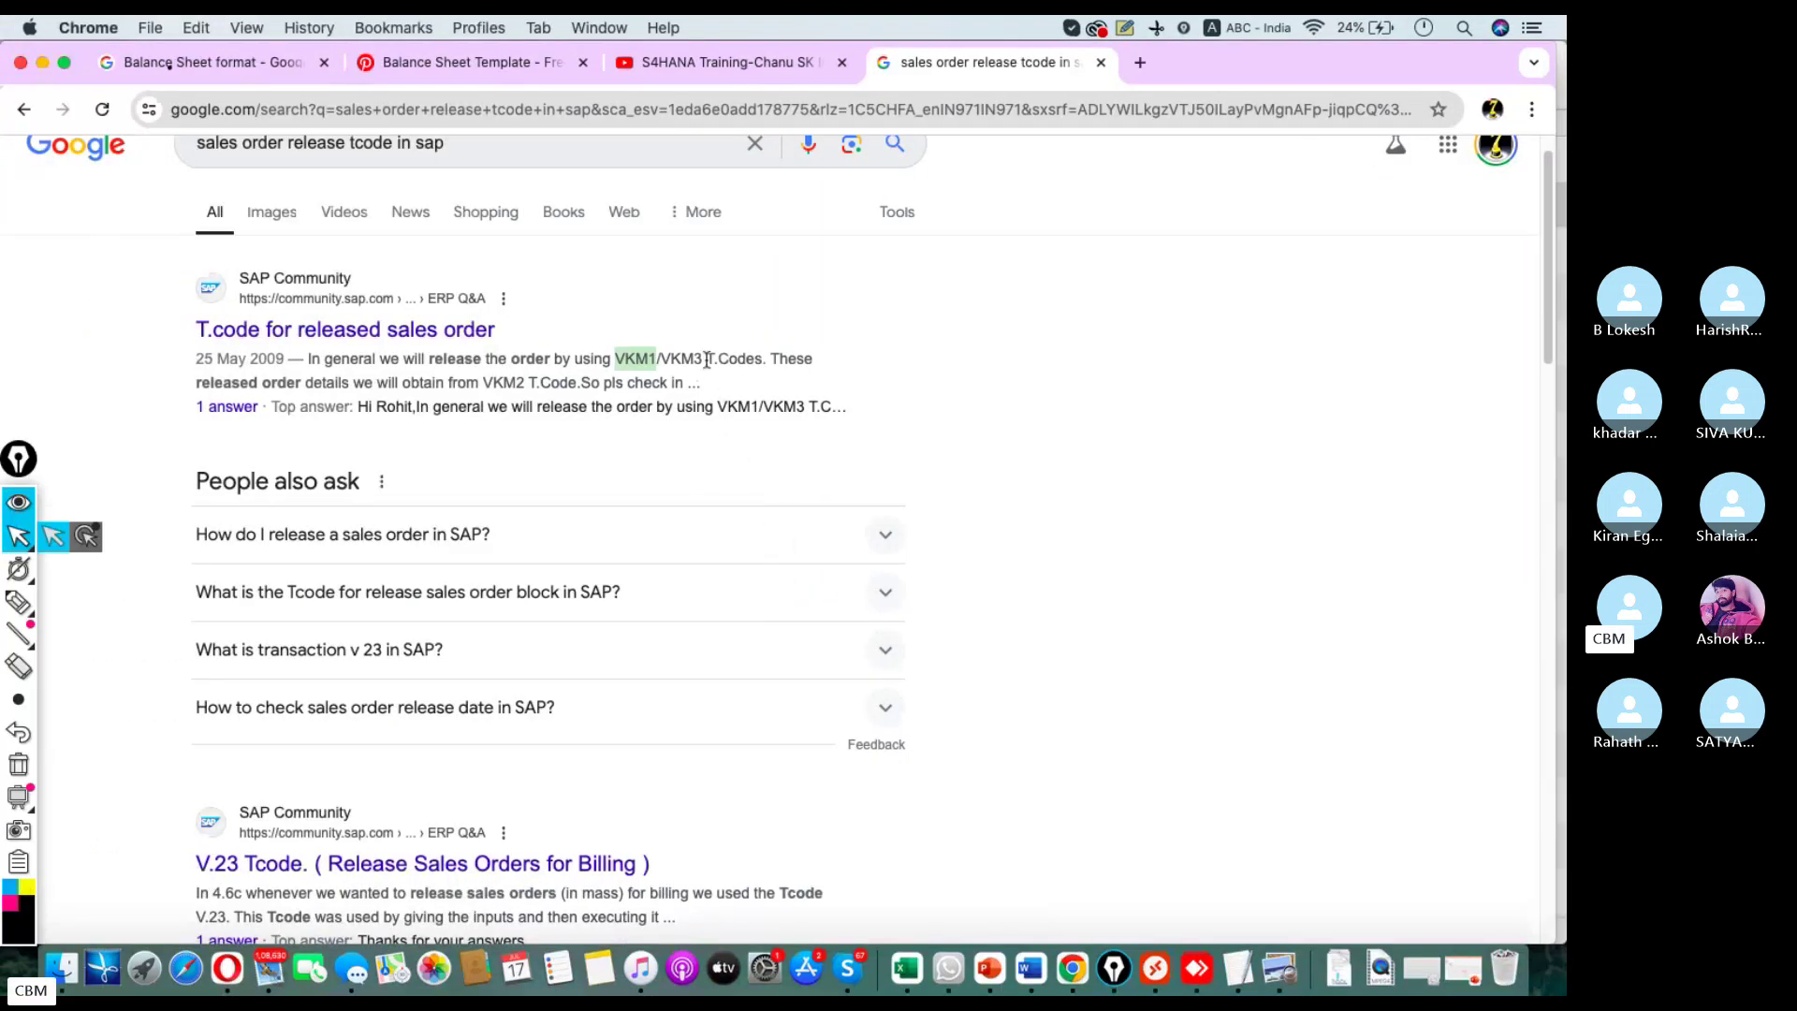
drag(707, 359, 656, 359)
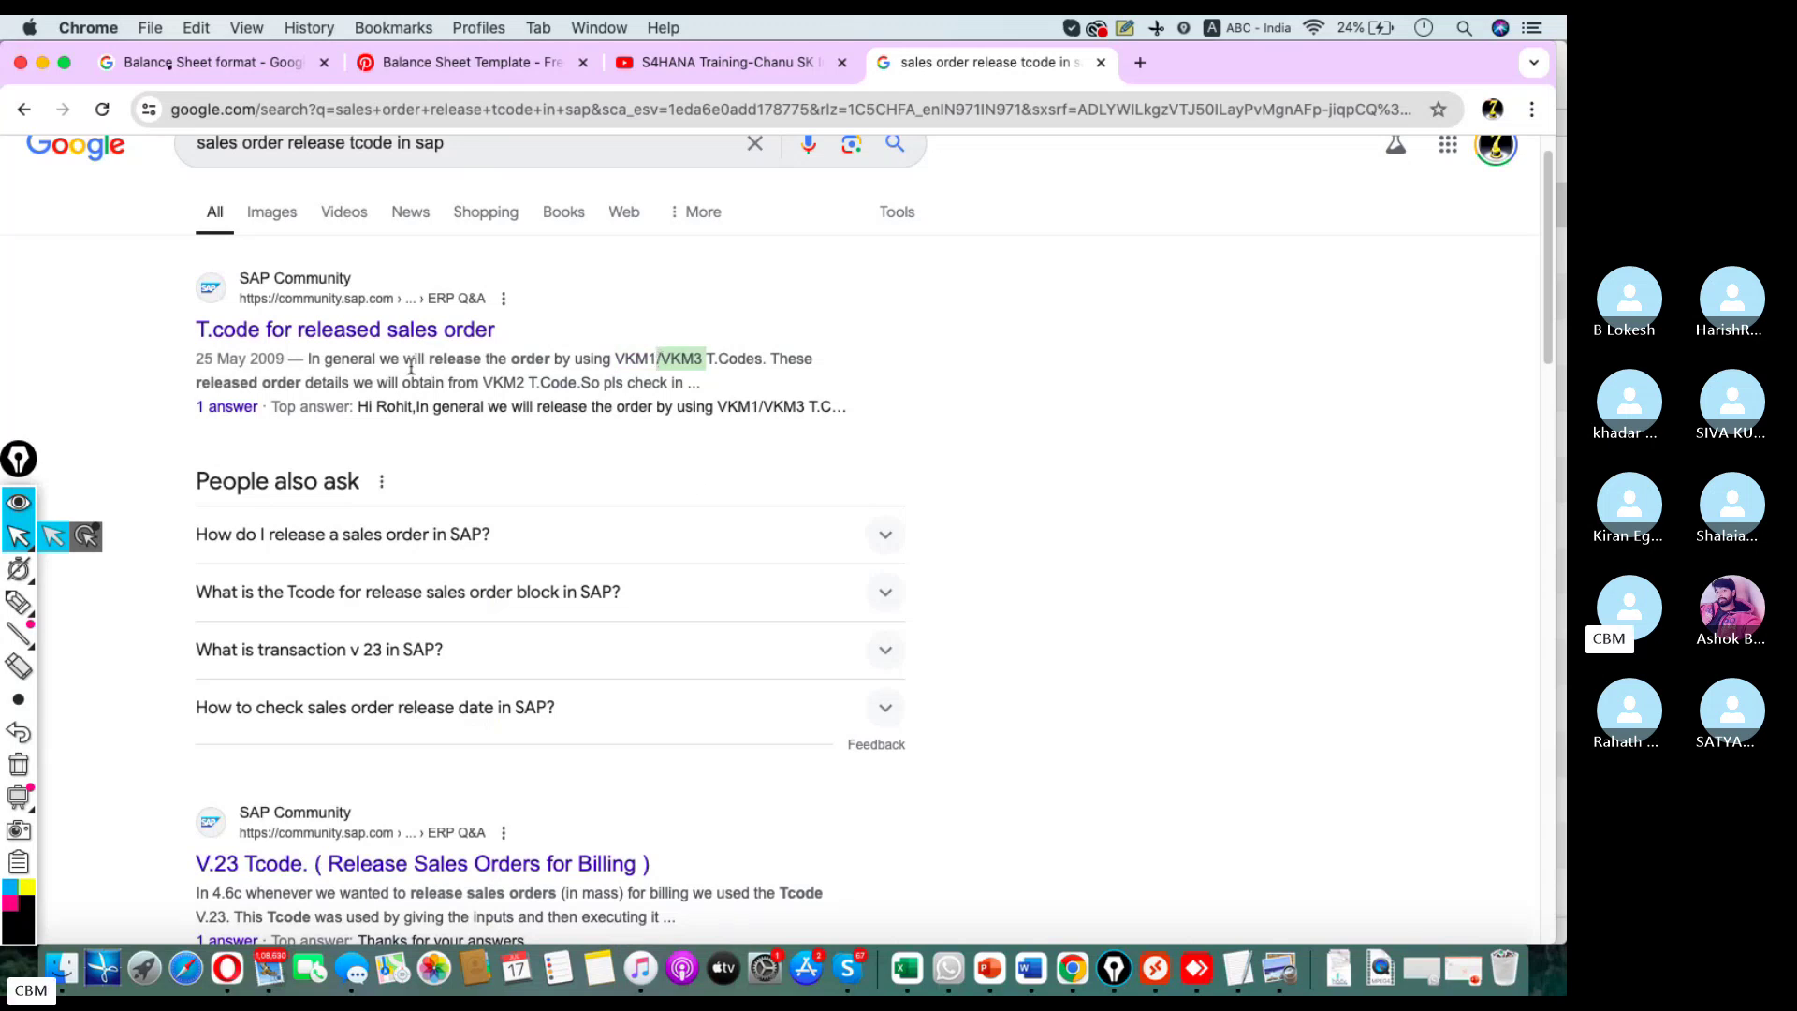
scroll(616, 494, down, 6)
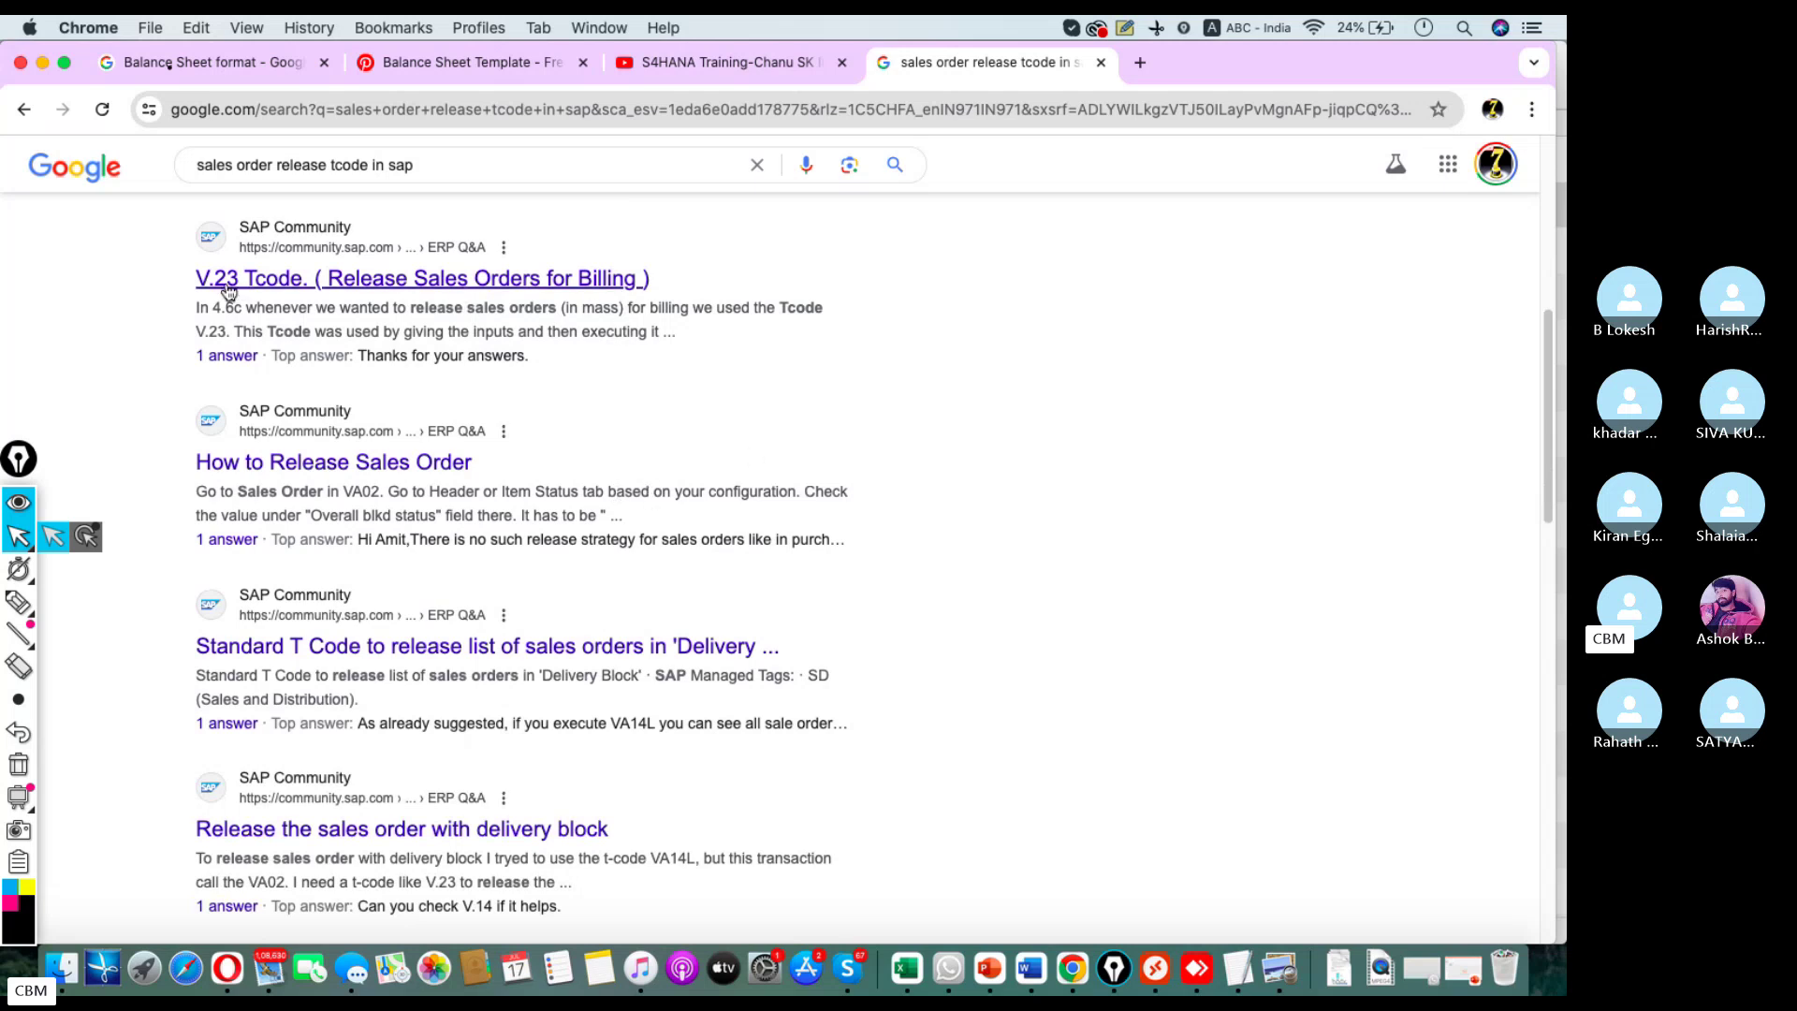
drag(189, 277, 244, 278)
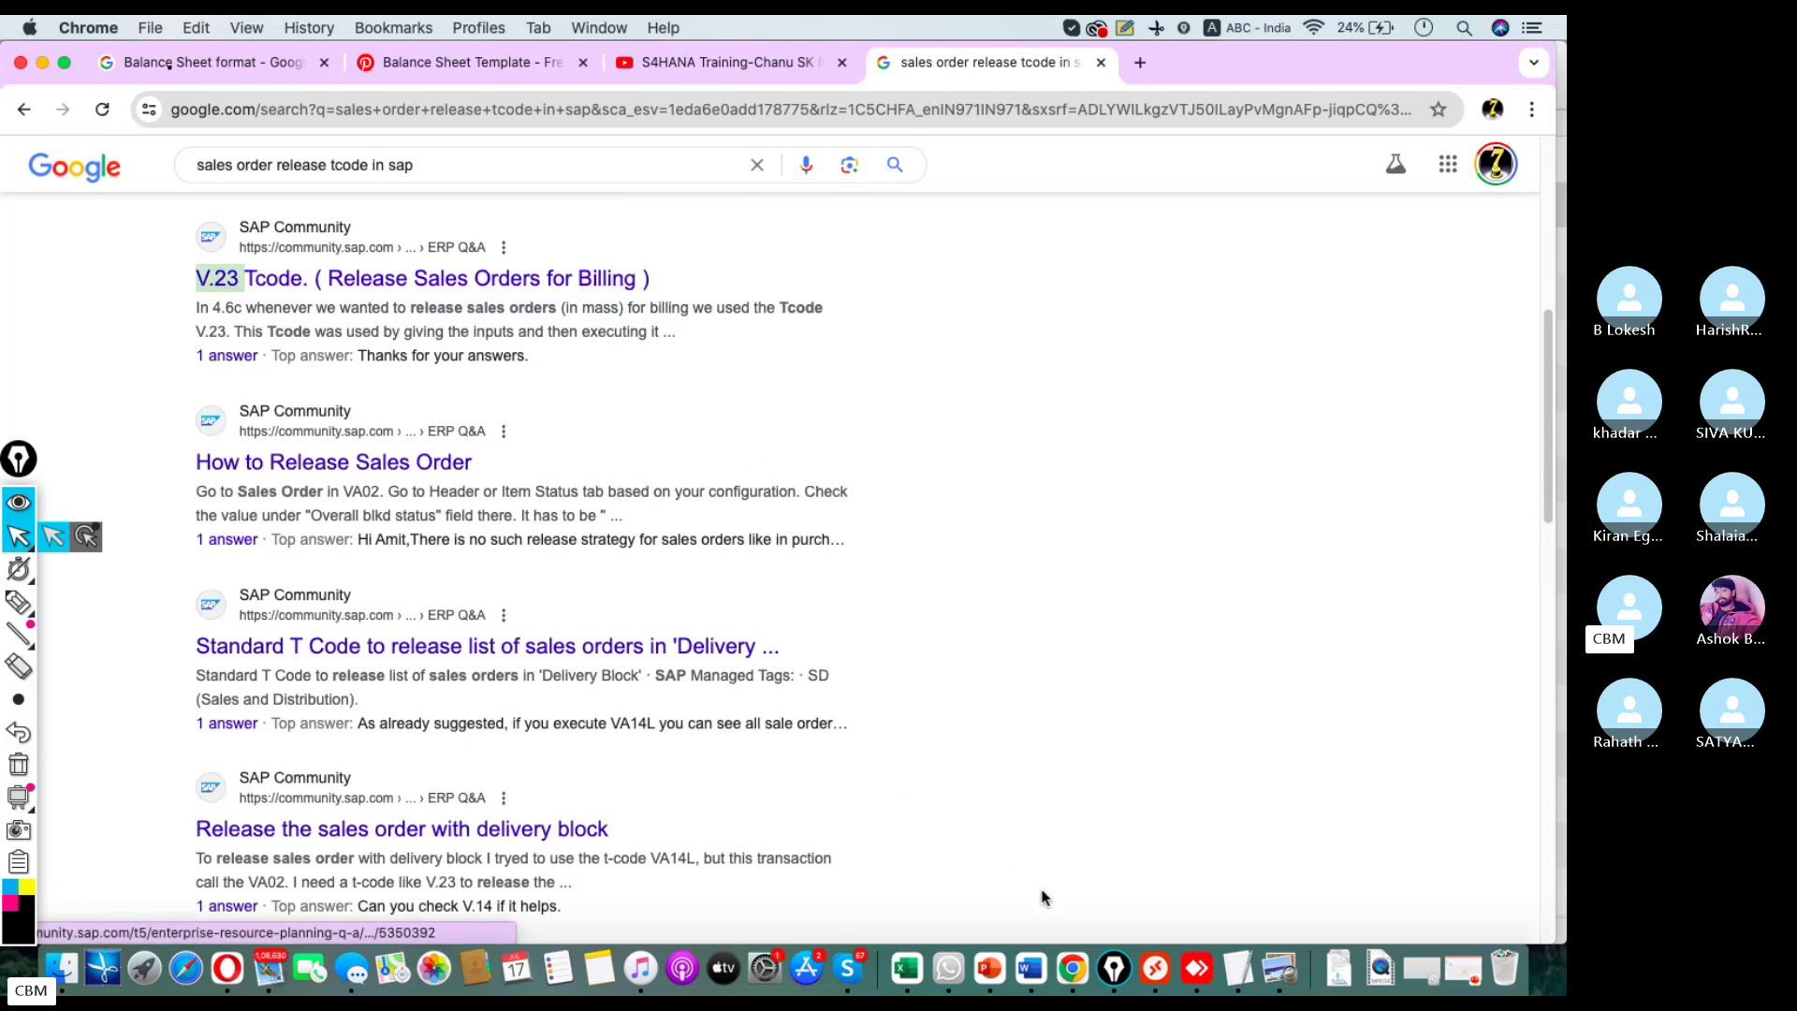
Switch to SAP, exit Blocked SD Documents and open transaction V.23, Release Sales Orders for Billing.
click(1158, 946)
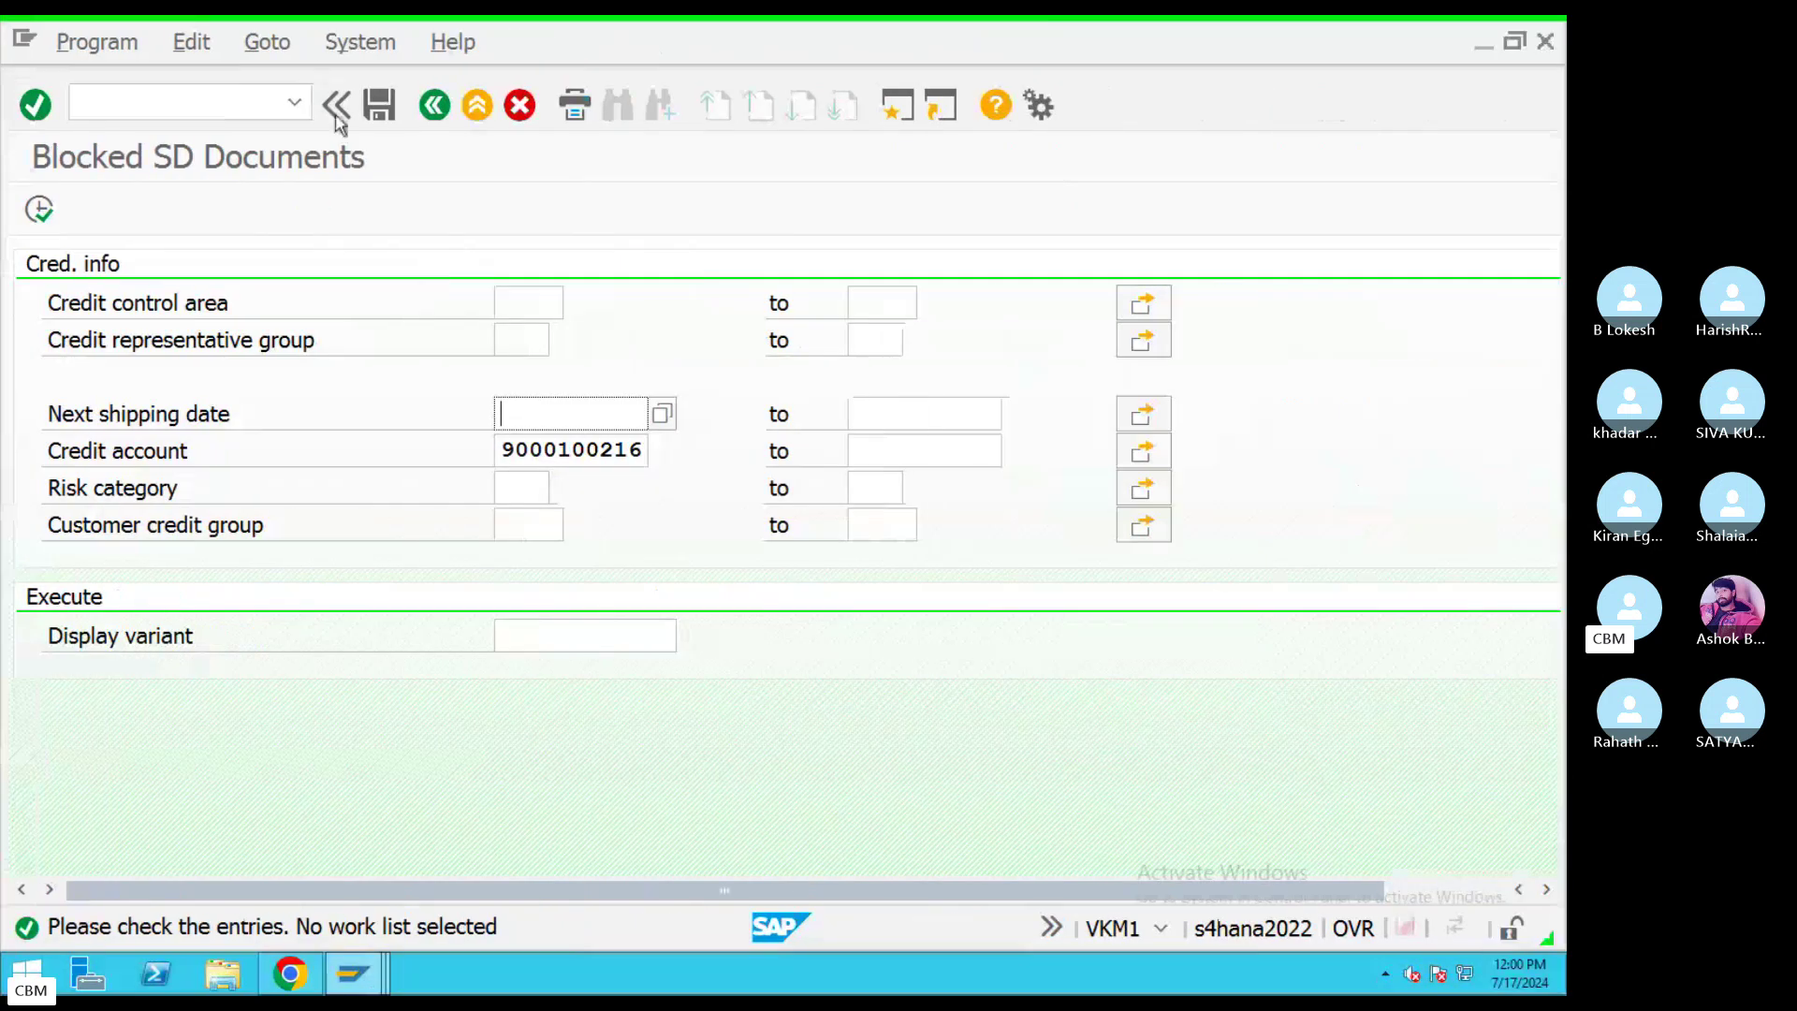
click(493, 118)
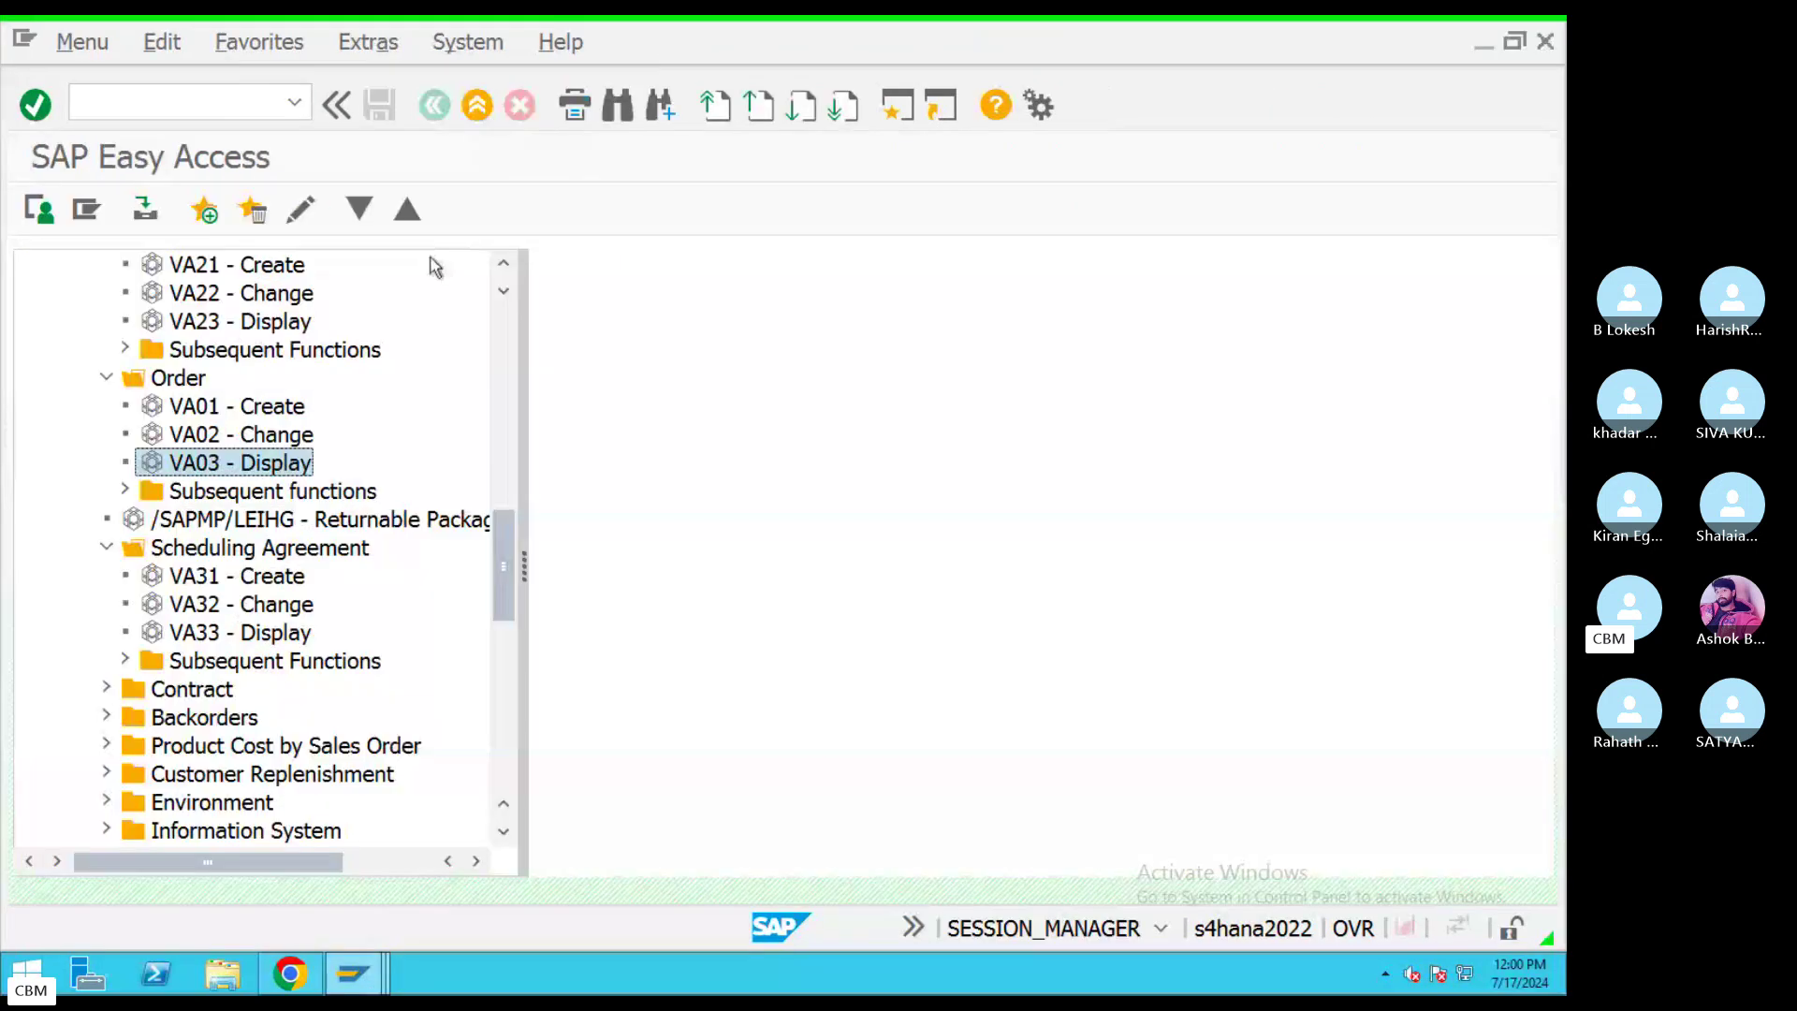
click(221, 107)
text(V.2)
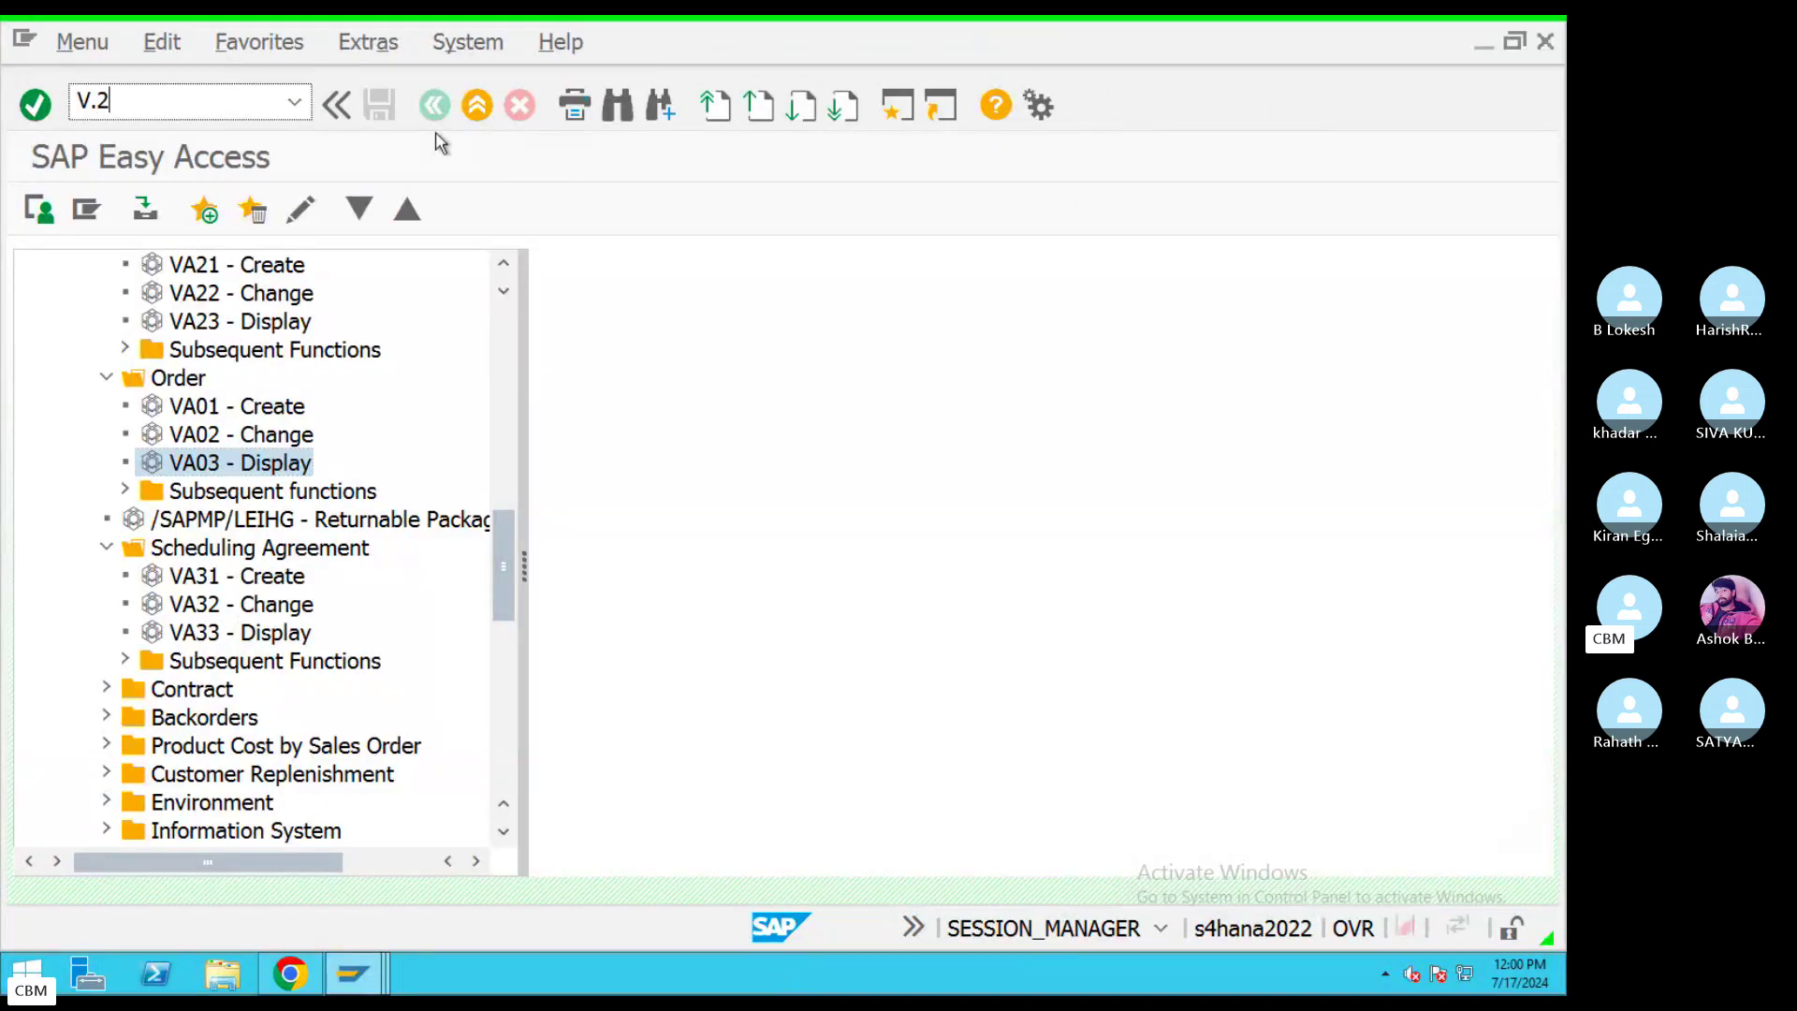
text(3)
key(Return)
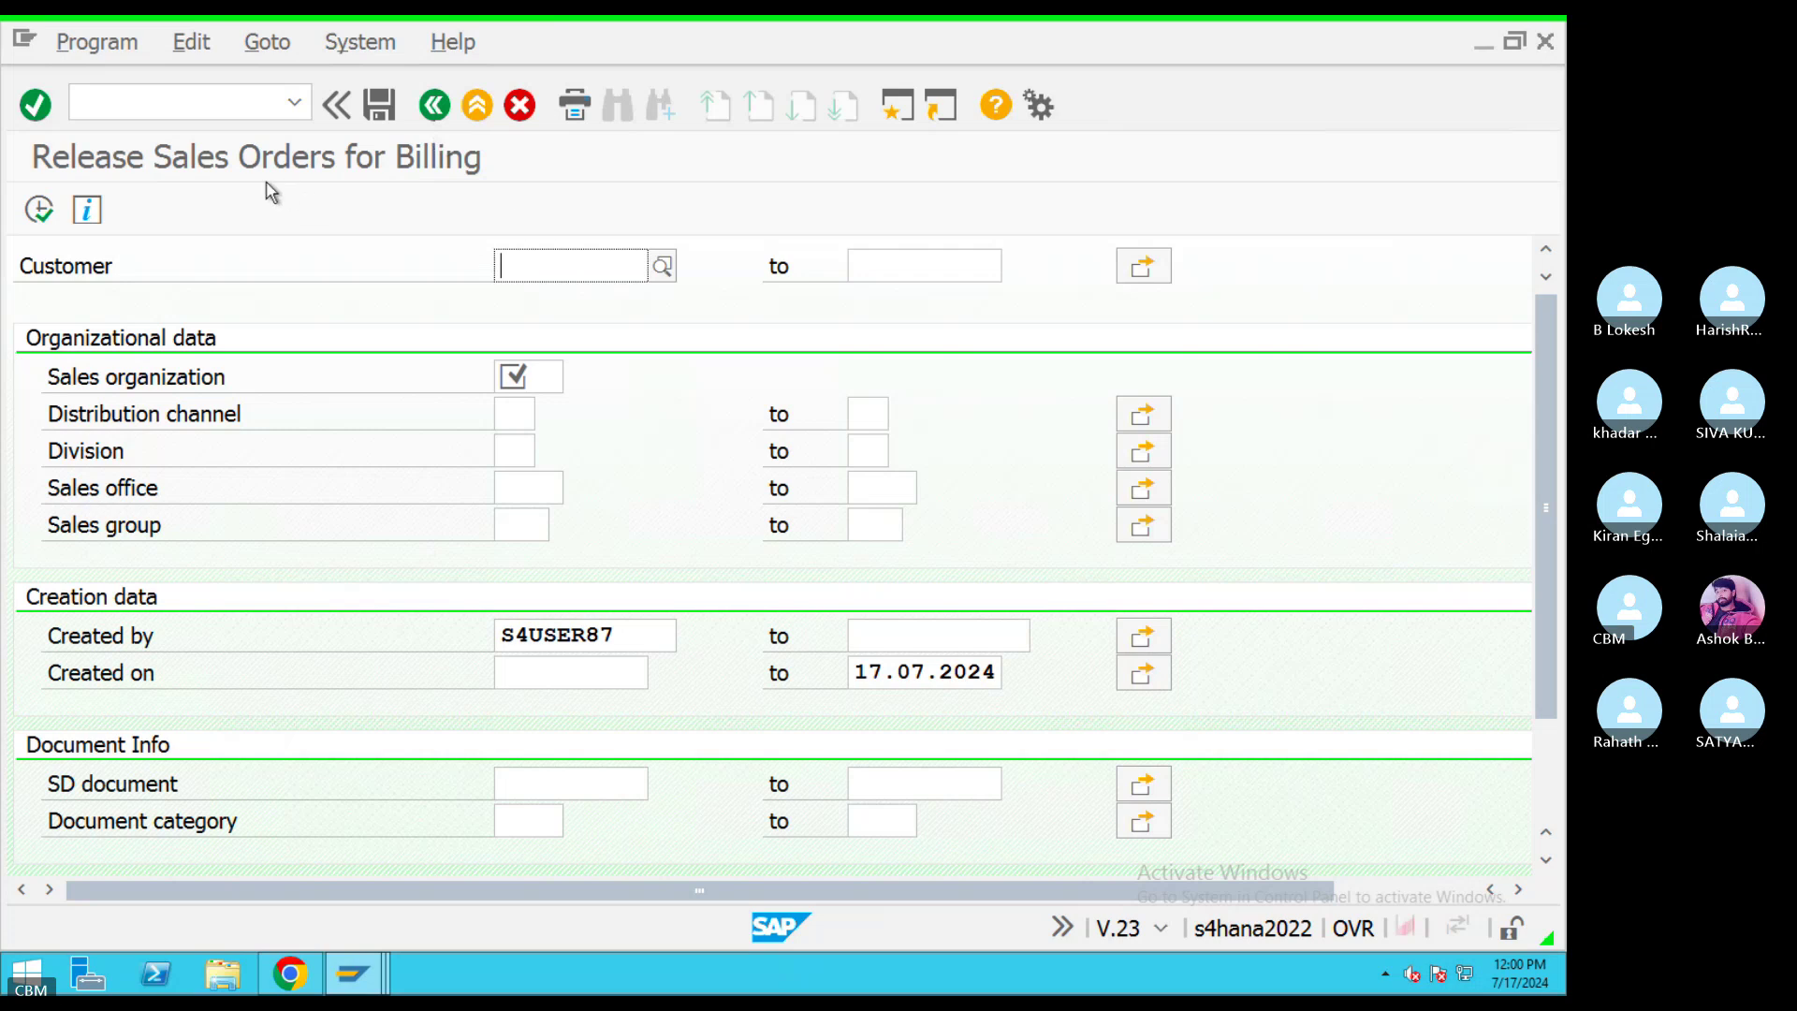
Try to execute the Release Sales Orders for Billing selection with the sales organization left empty.
click(545, 380)
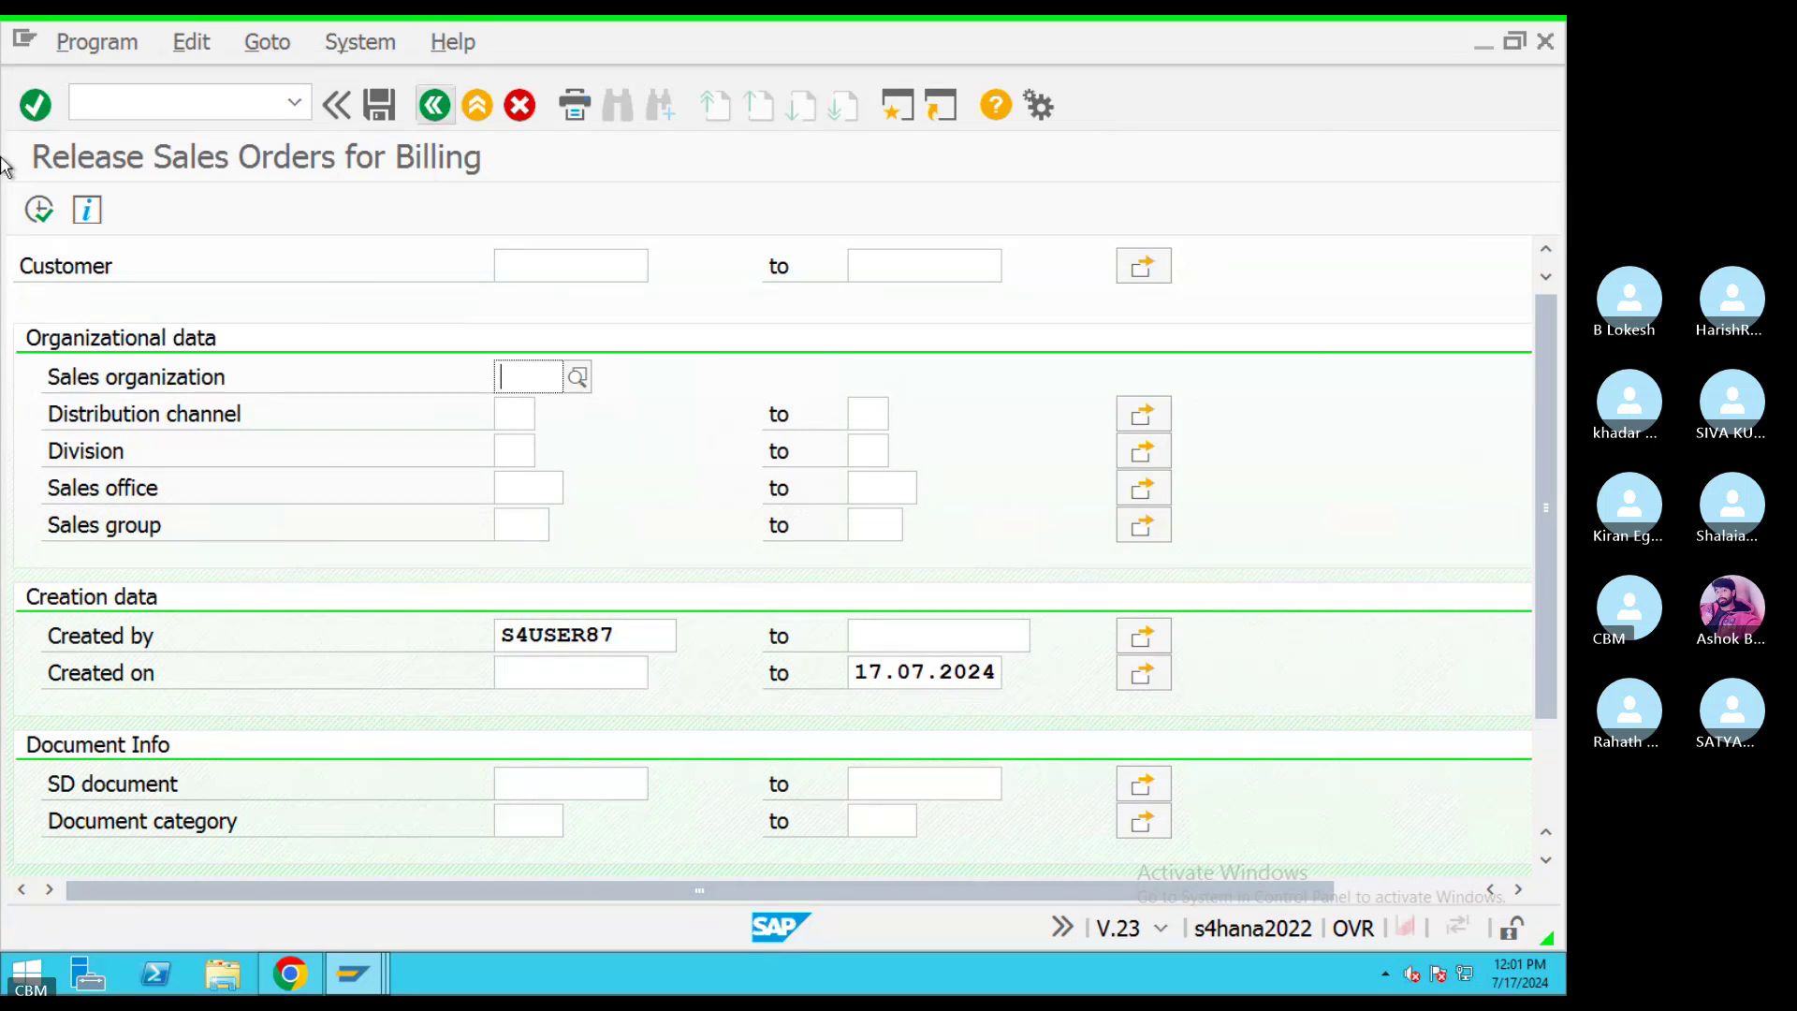
click(38, 215)
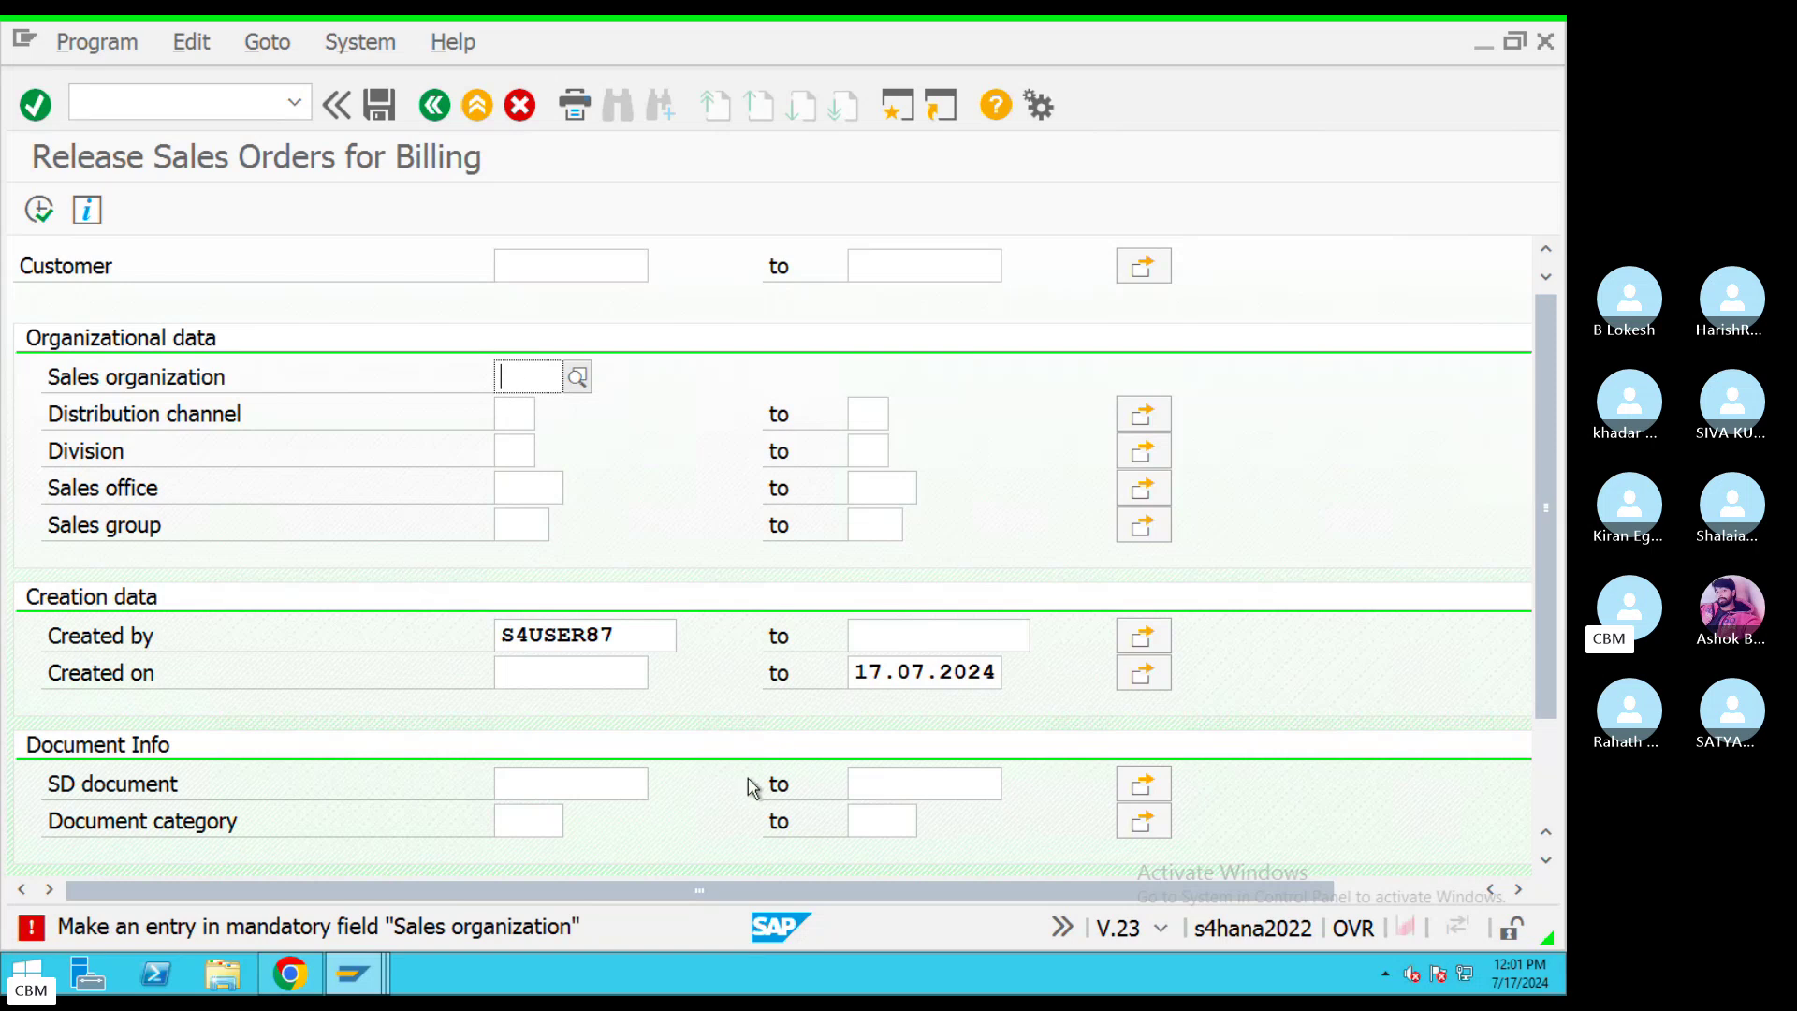
key(ctrl+Left)
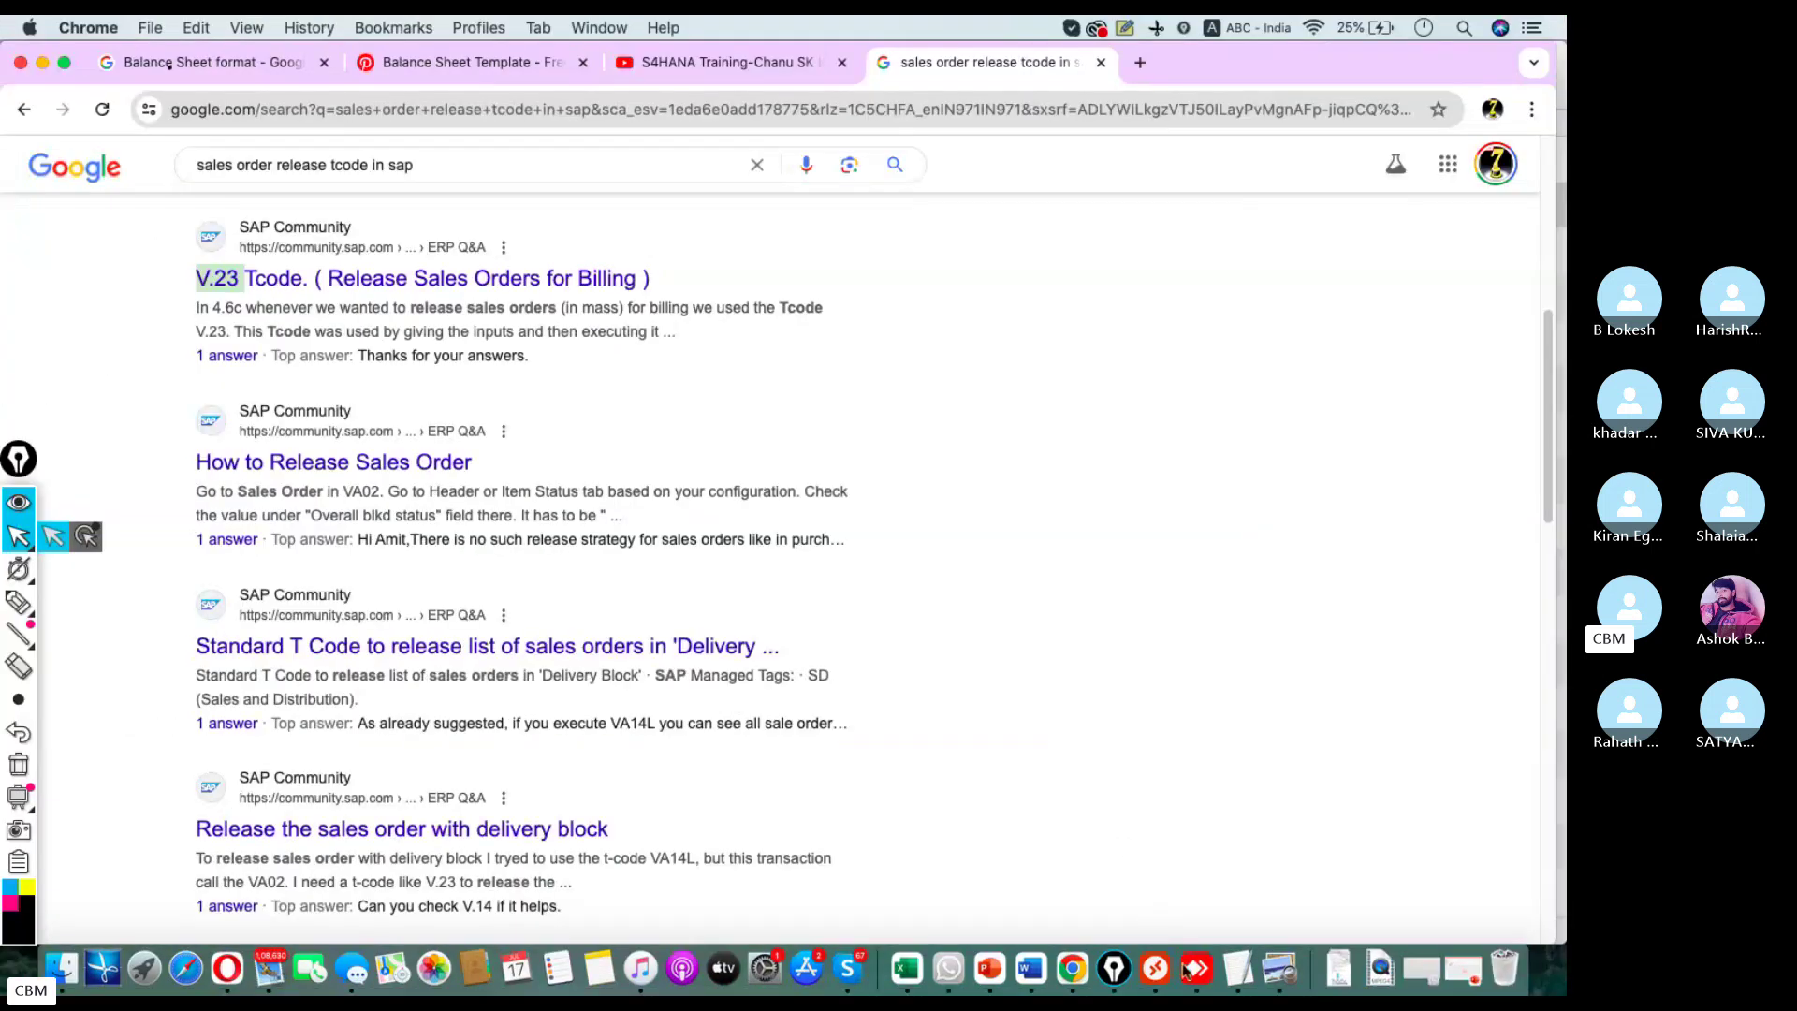
click(1157, 945)
click(1156, 944)
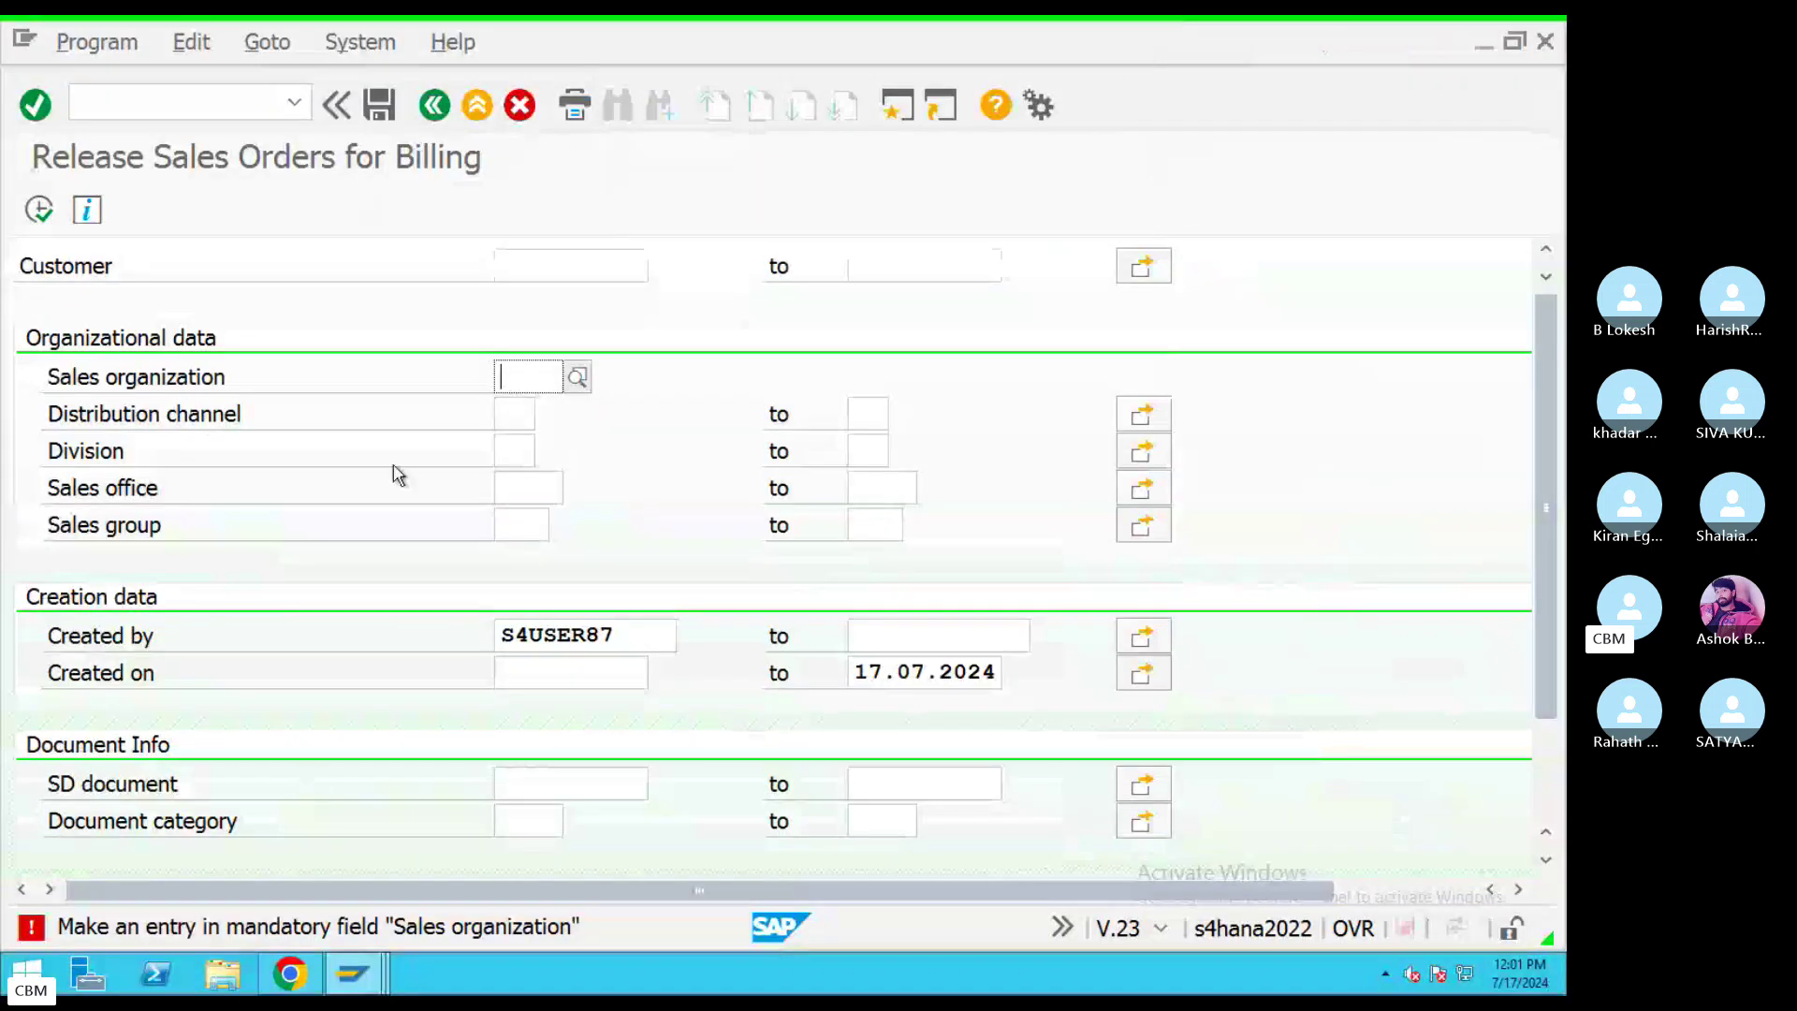
Return to SAP Easy Access and view the Inquiry, Quotation and Order transactions in the Sales folder.
click(477, 106)
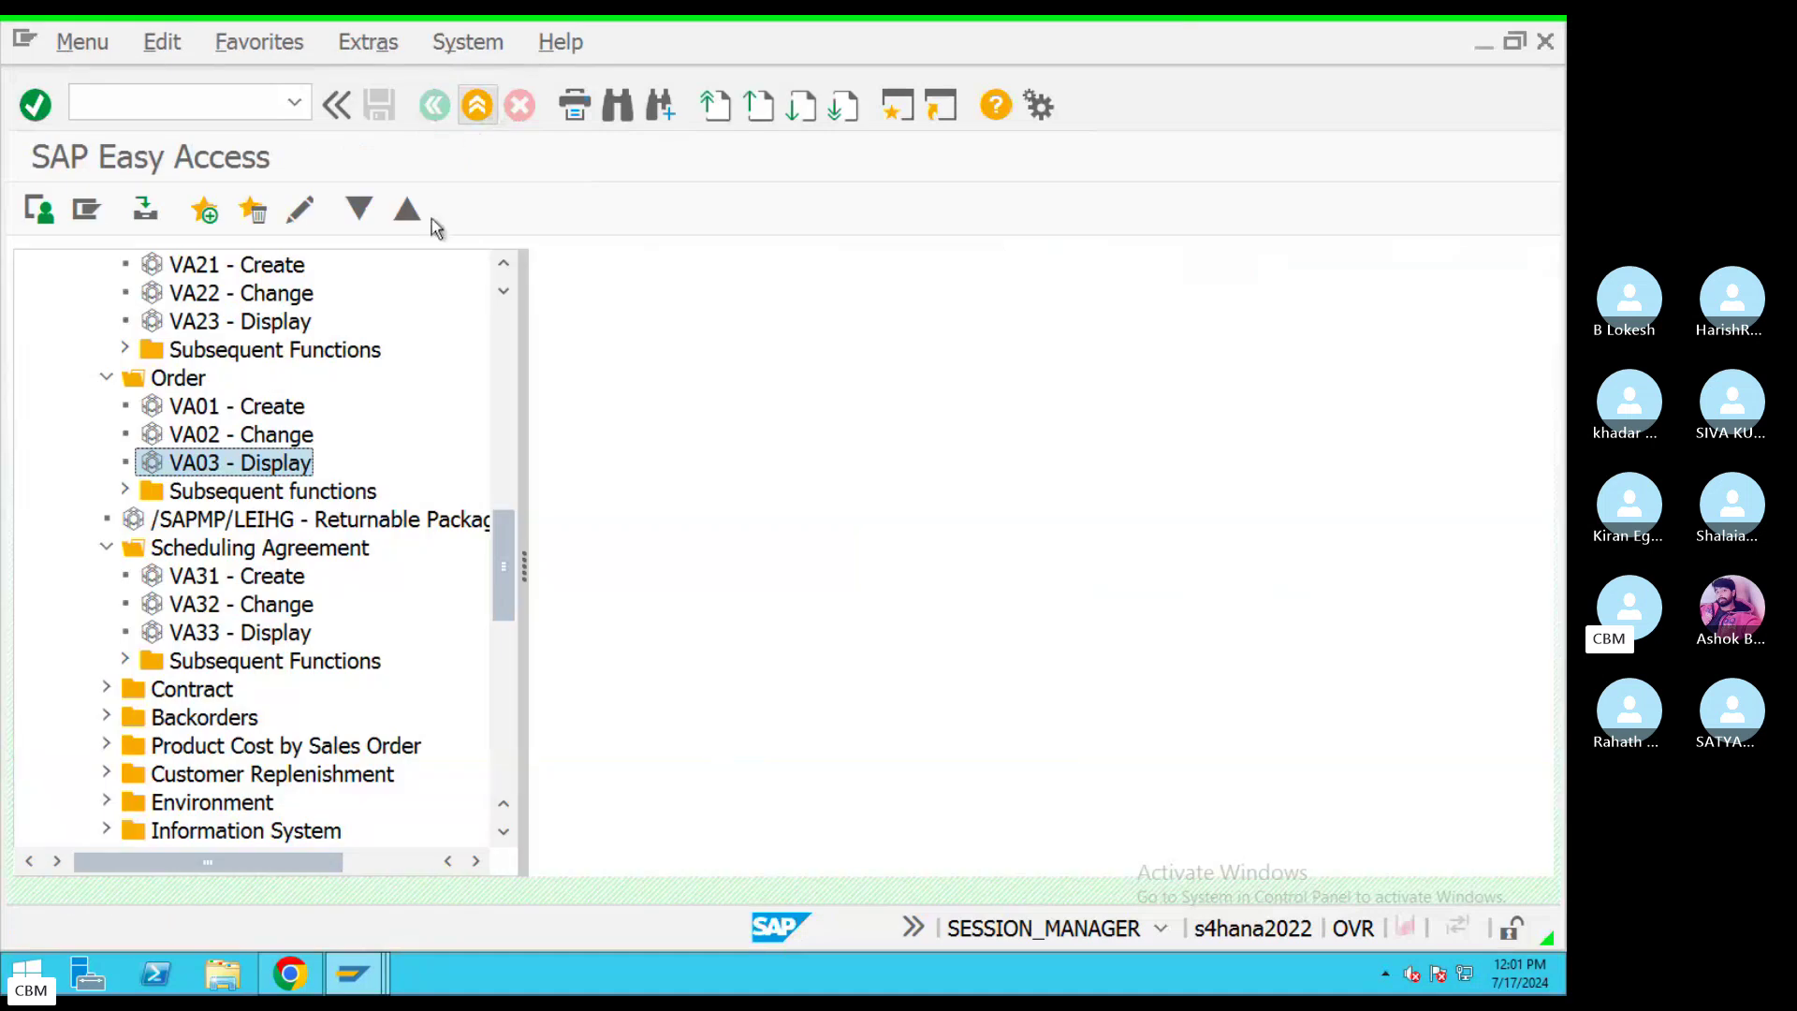
drag(509, 520, 510, 461)
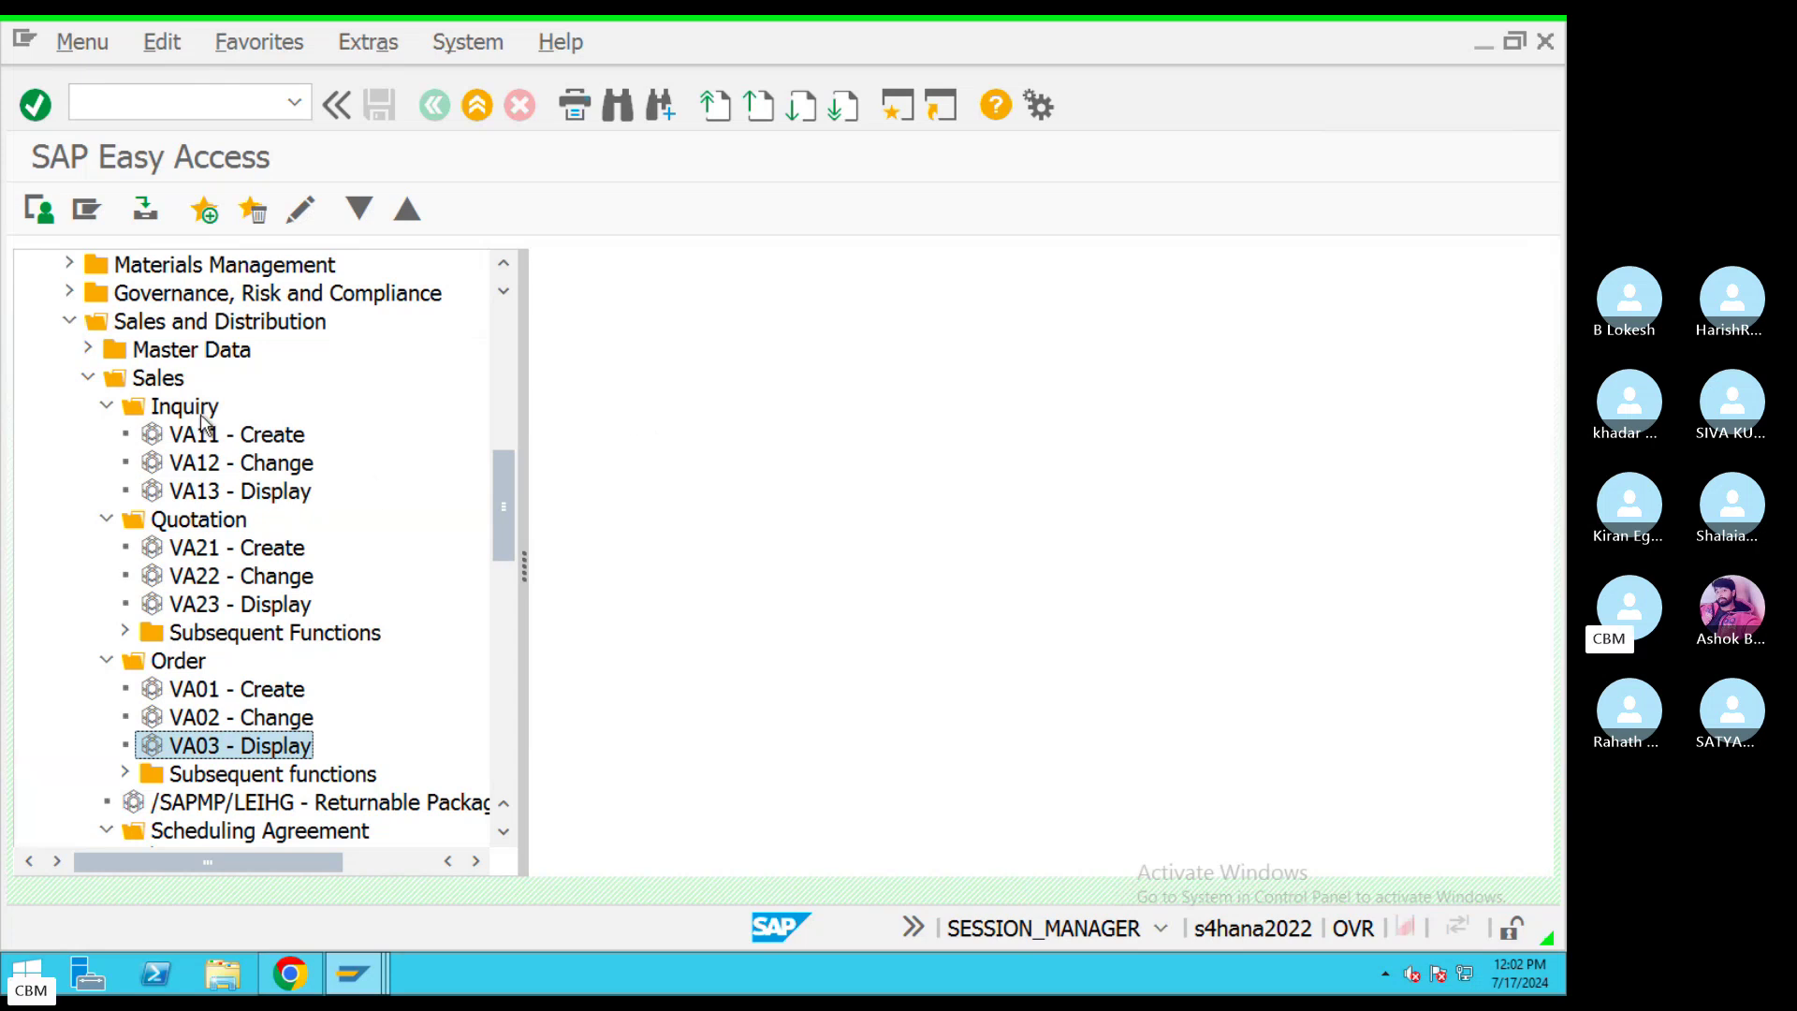
Open transaction VA03 and display the standard order already proposed in the Order field.
click(157, 105)
text(VA)
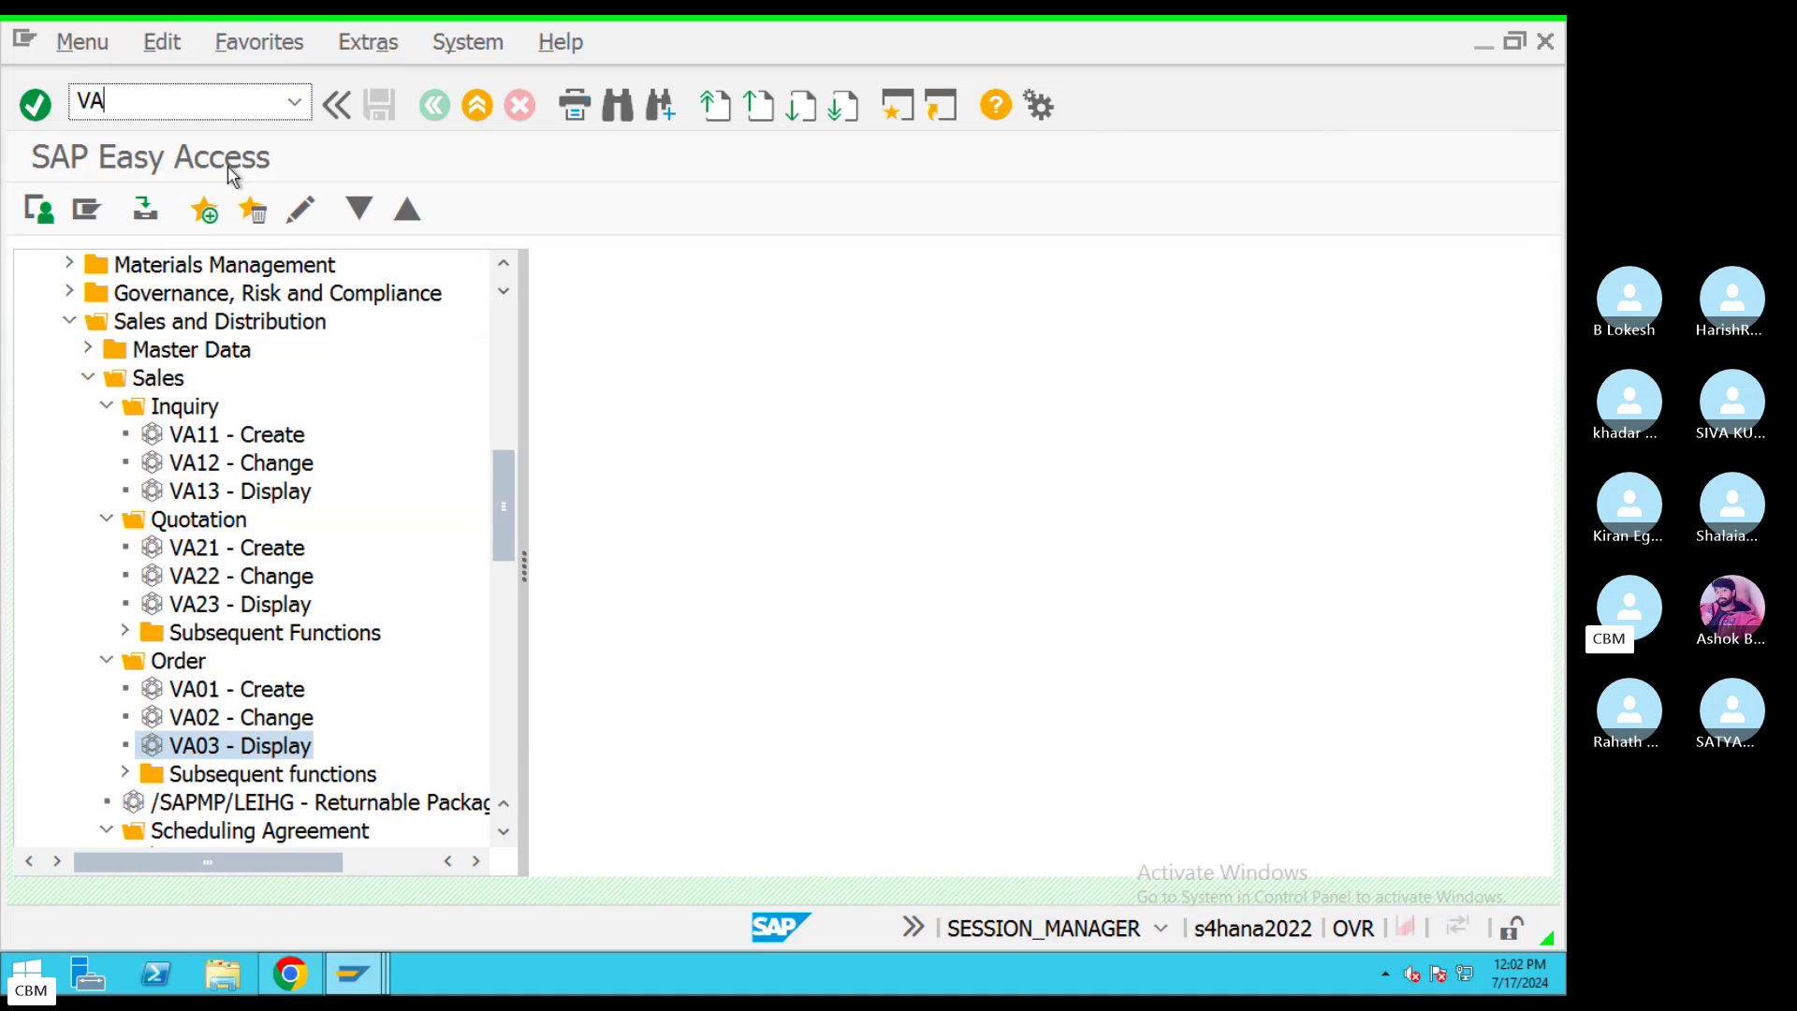
text(03)
key(Return)
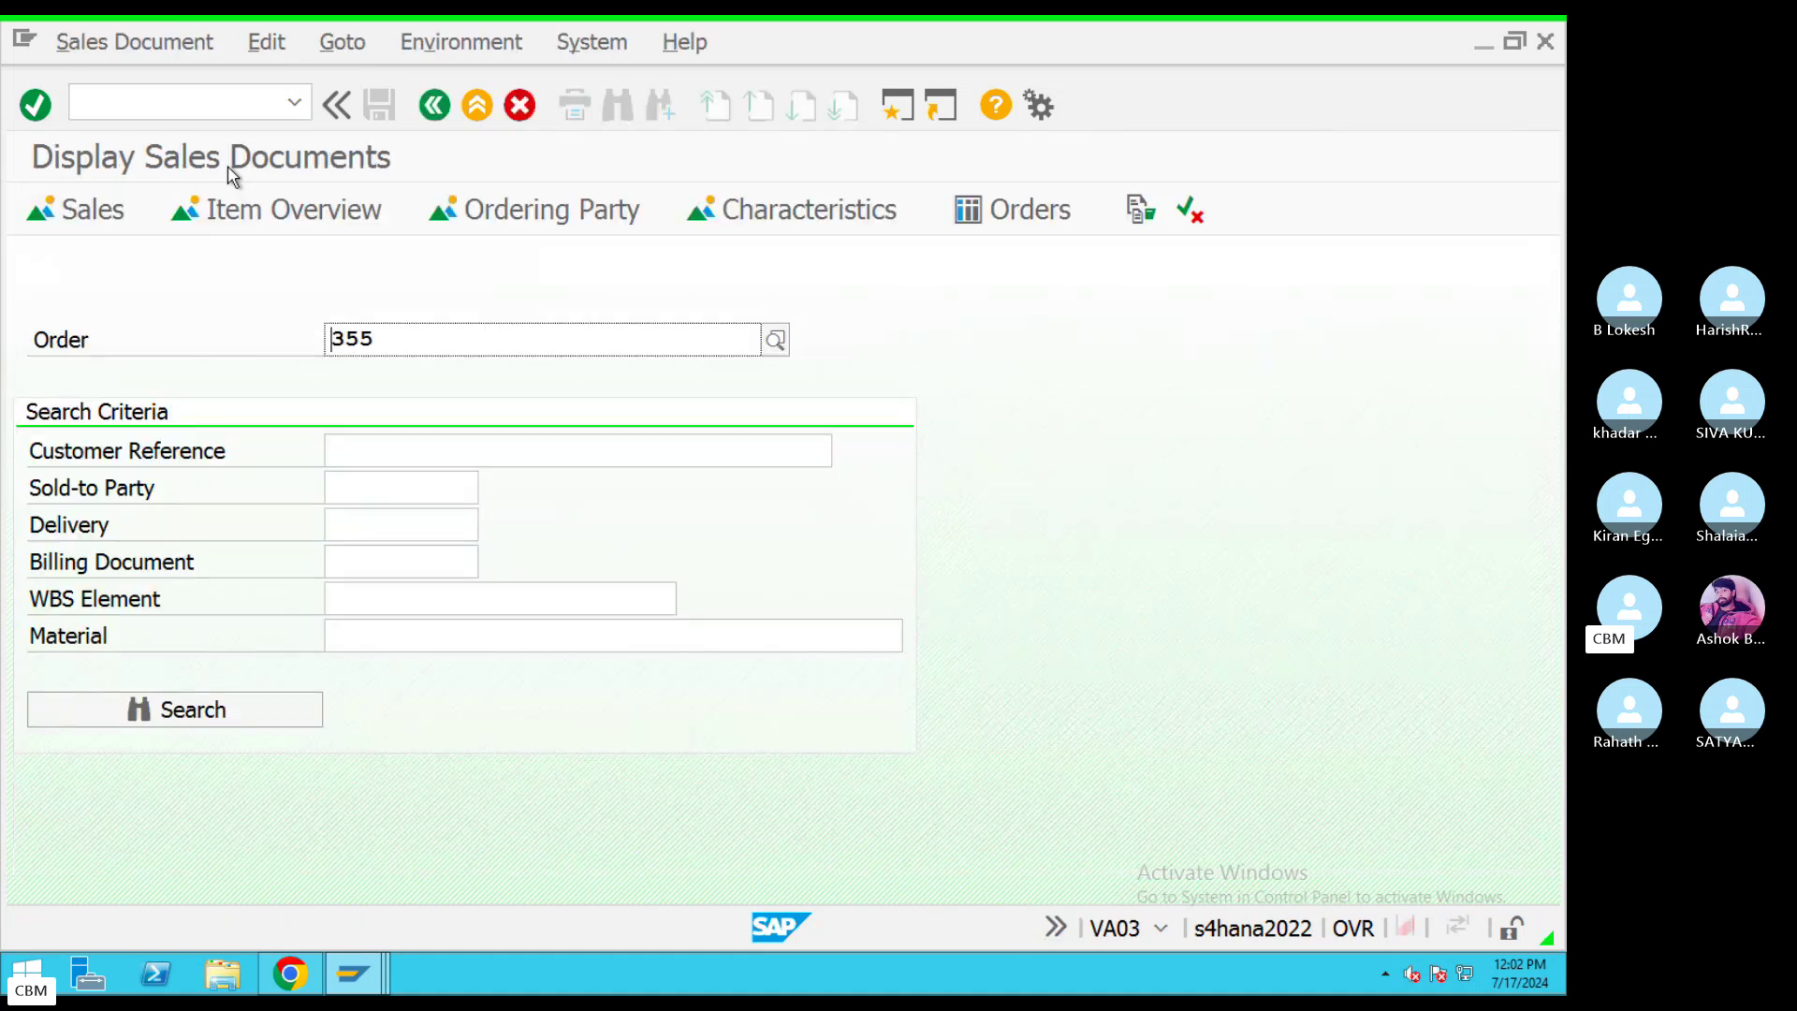
key(Return)
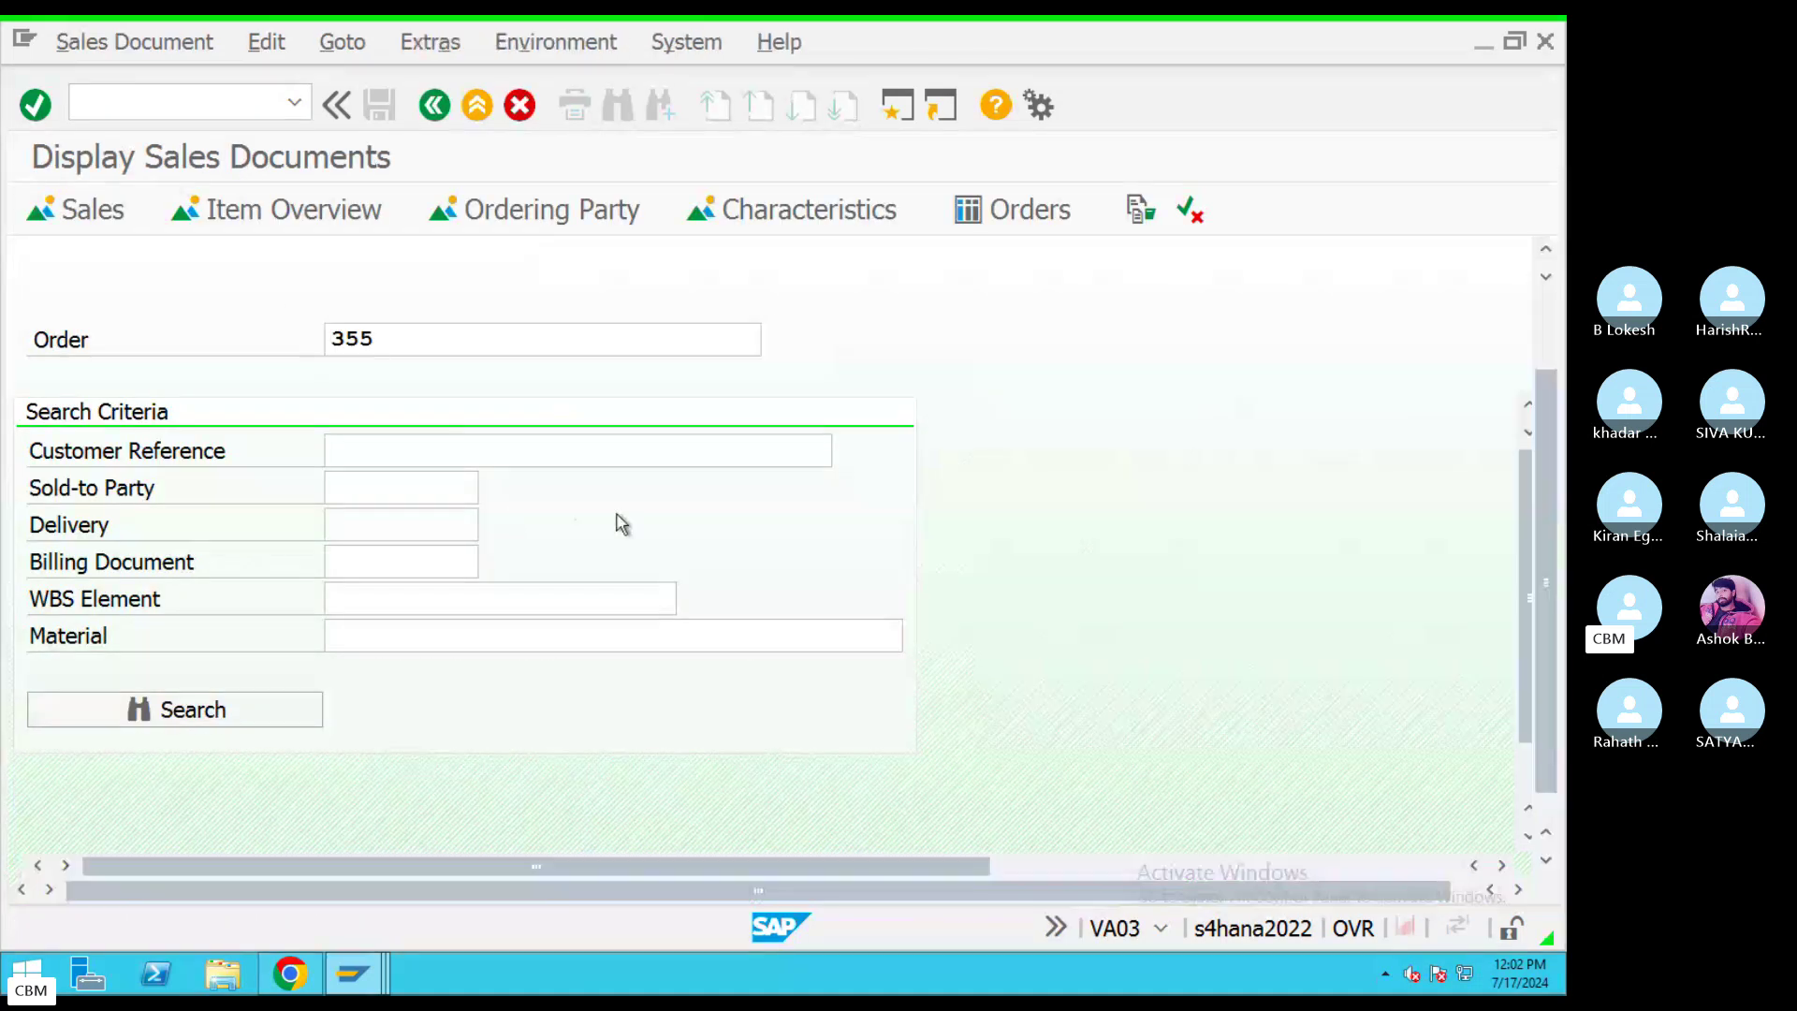
Open the order's Status Overview and check the item quantity and the header delivery status.
click(581, 42)
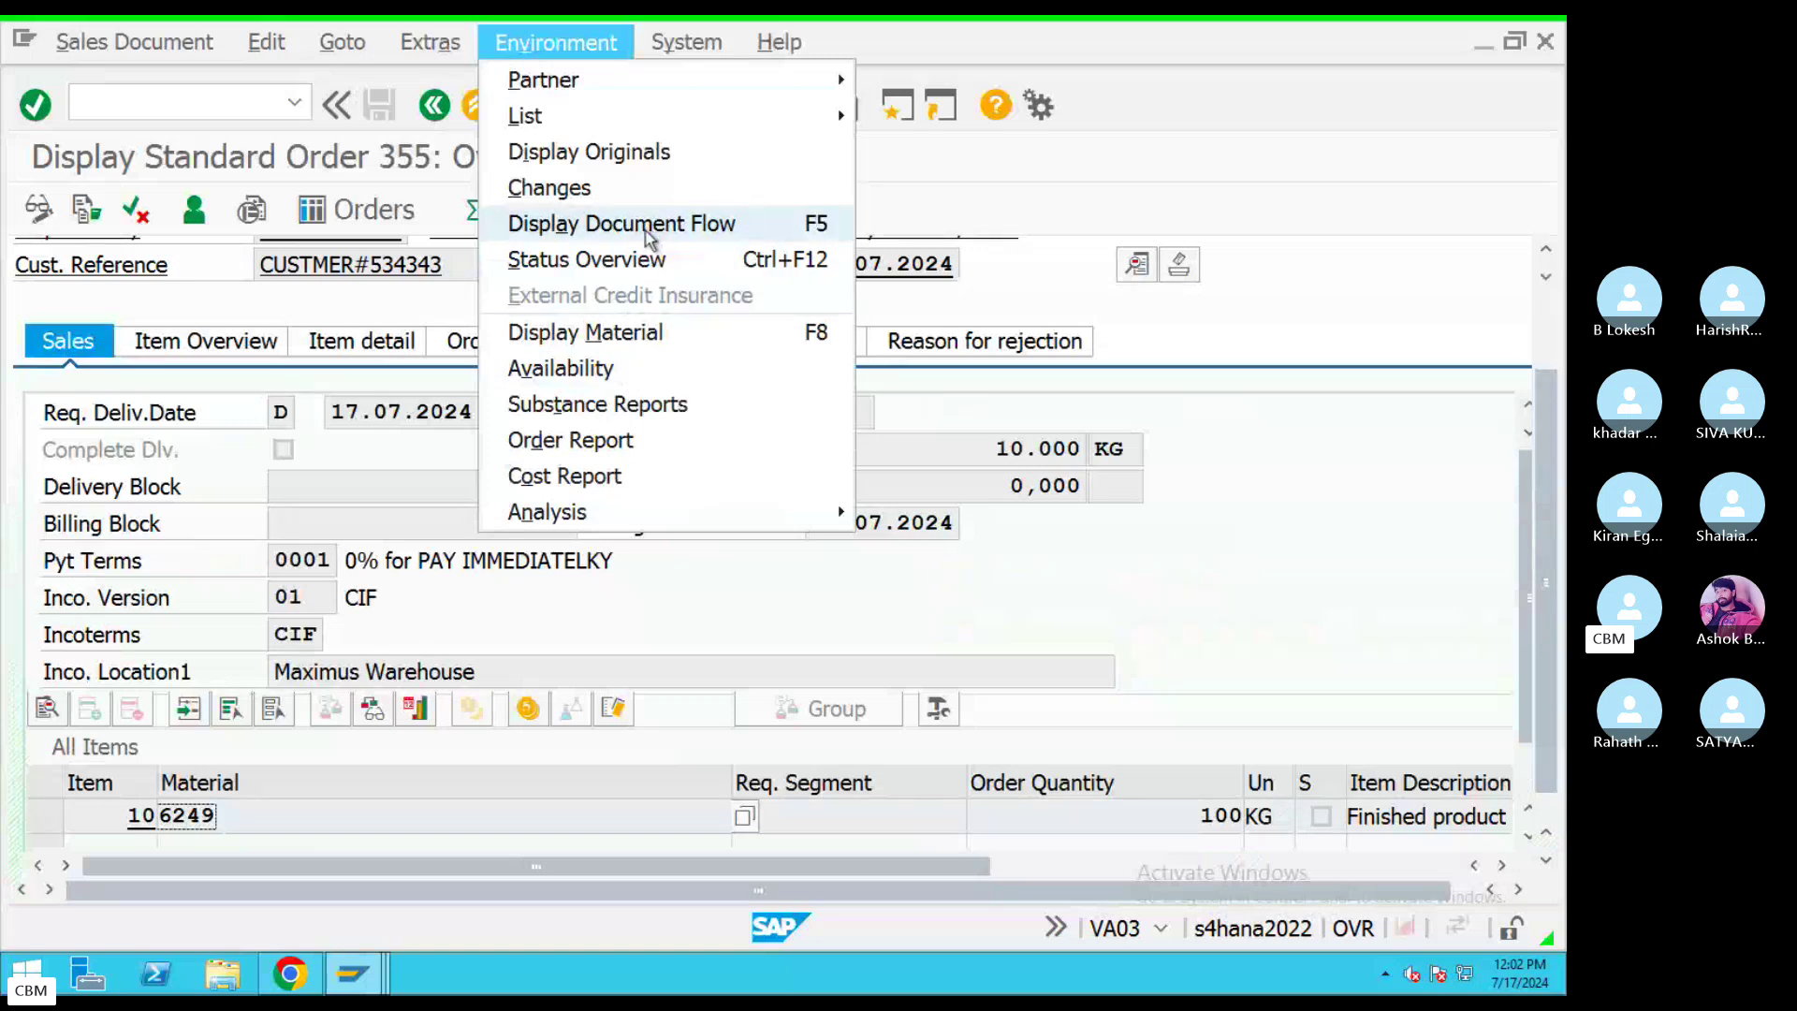
click(645, 266)
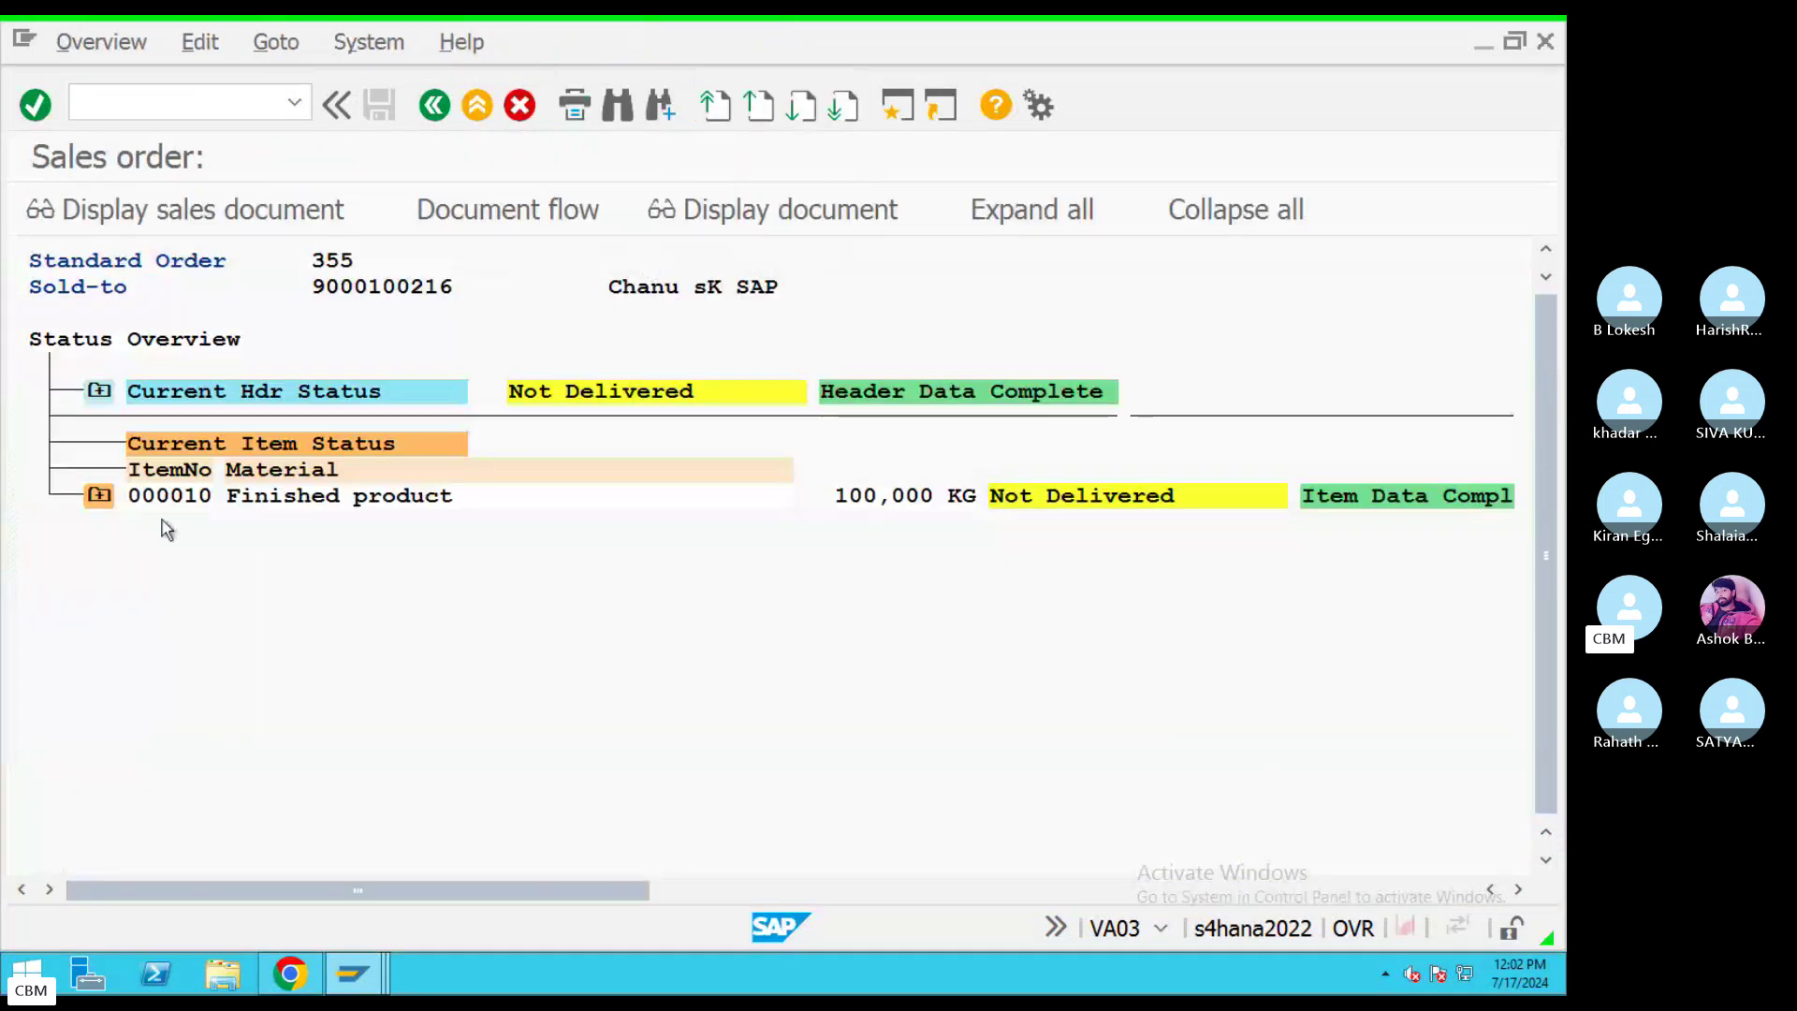
click(871, 496)
click(615, 395)
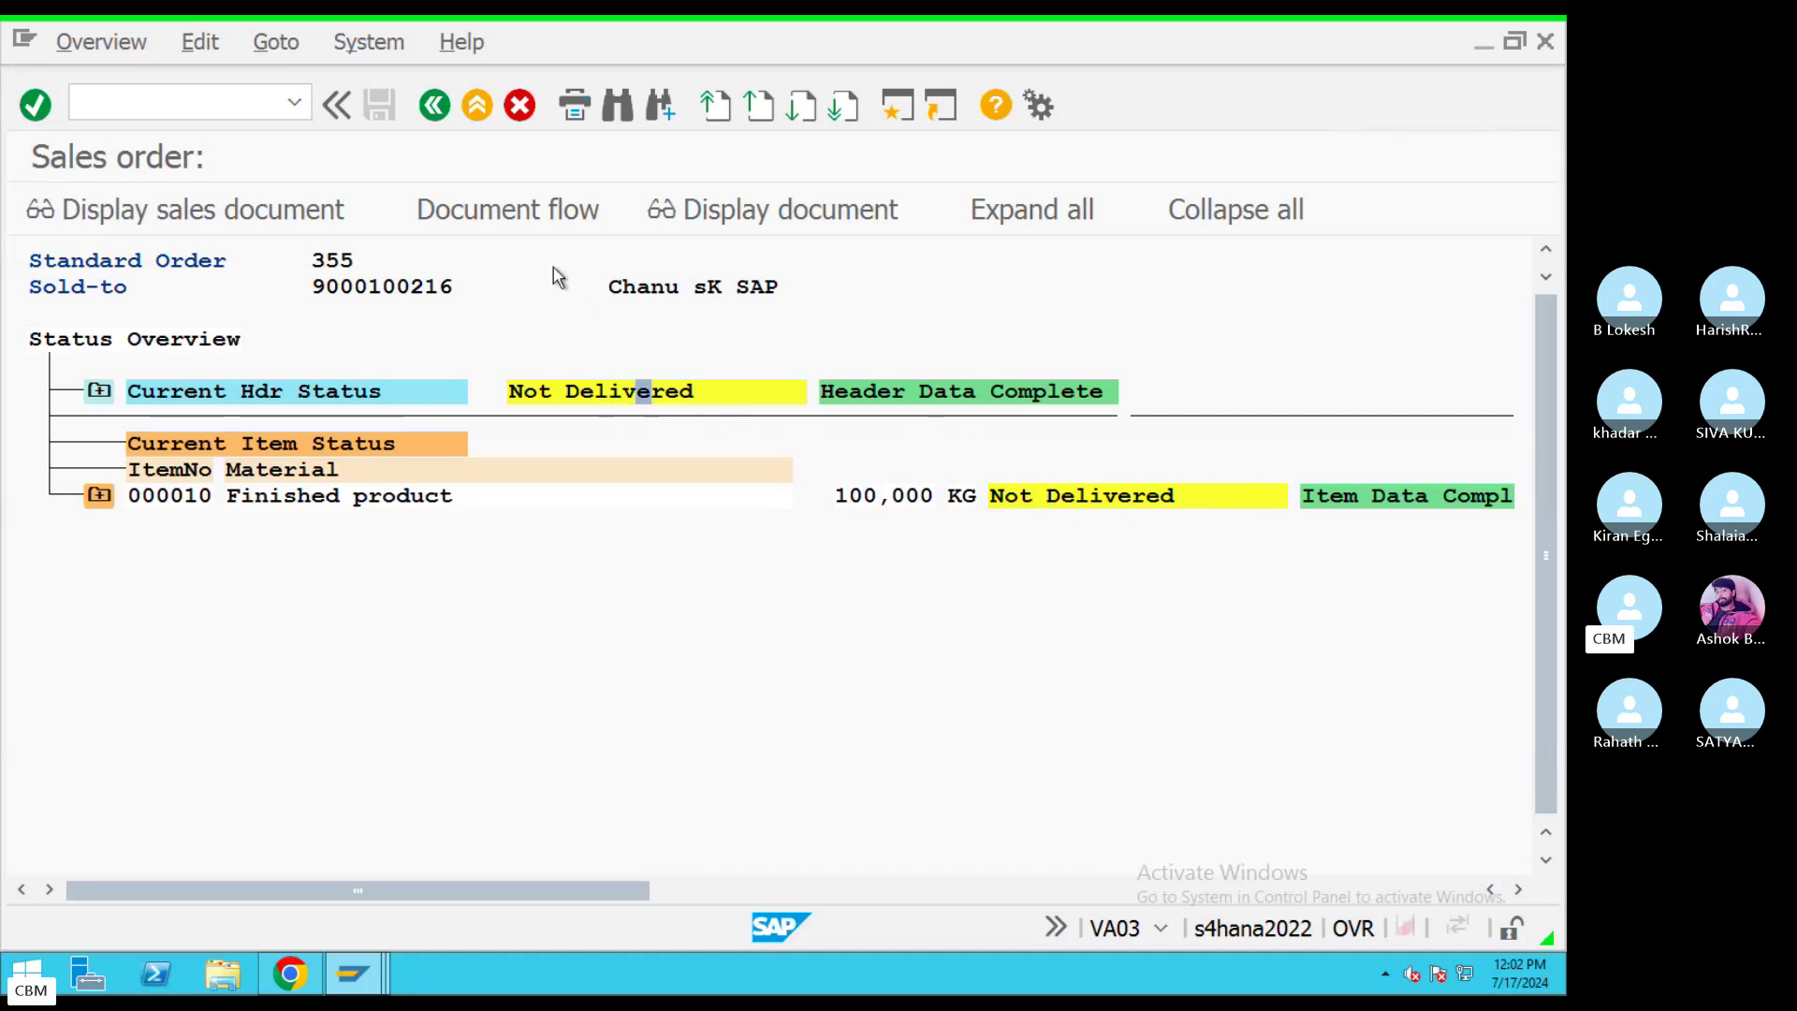
Display the order's Document Flow and check the standard order's date and status.
click(531, 215)
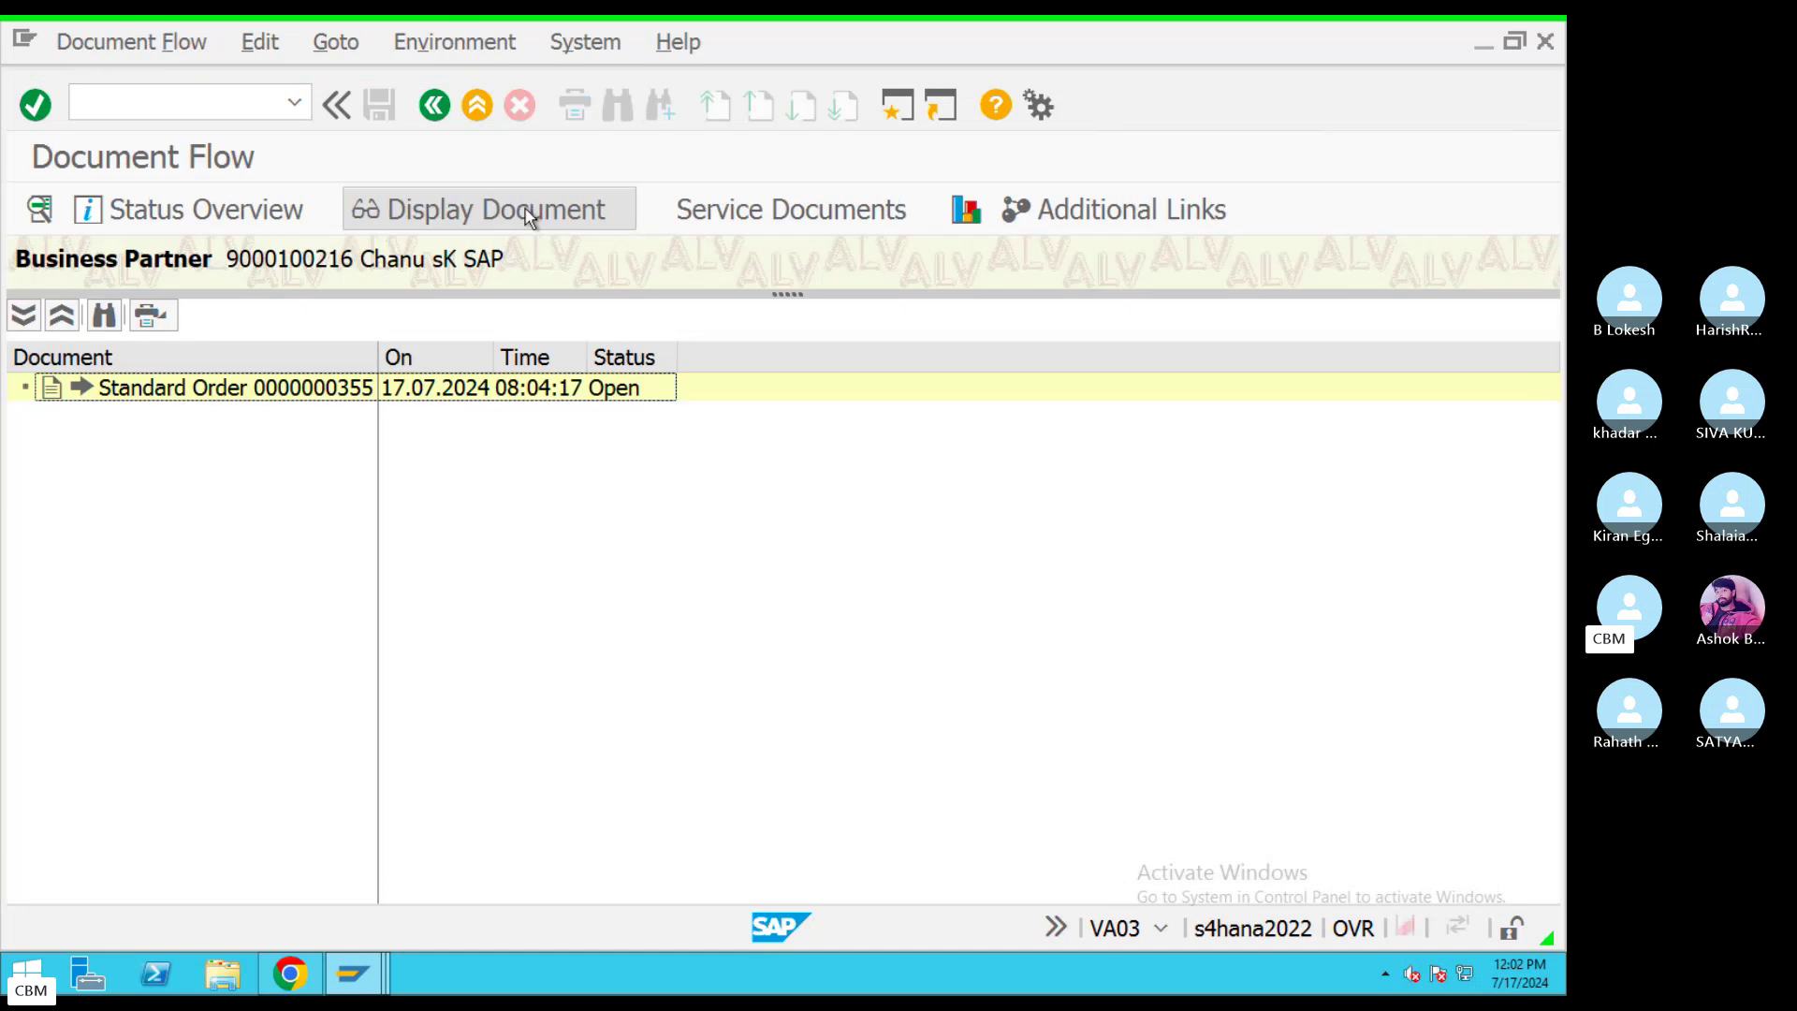
click(486, 402)
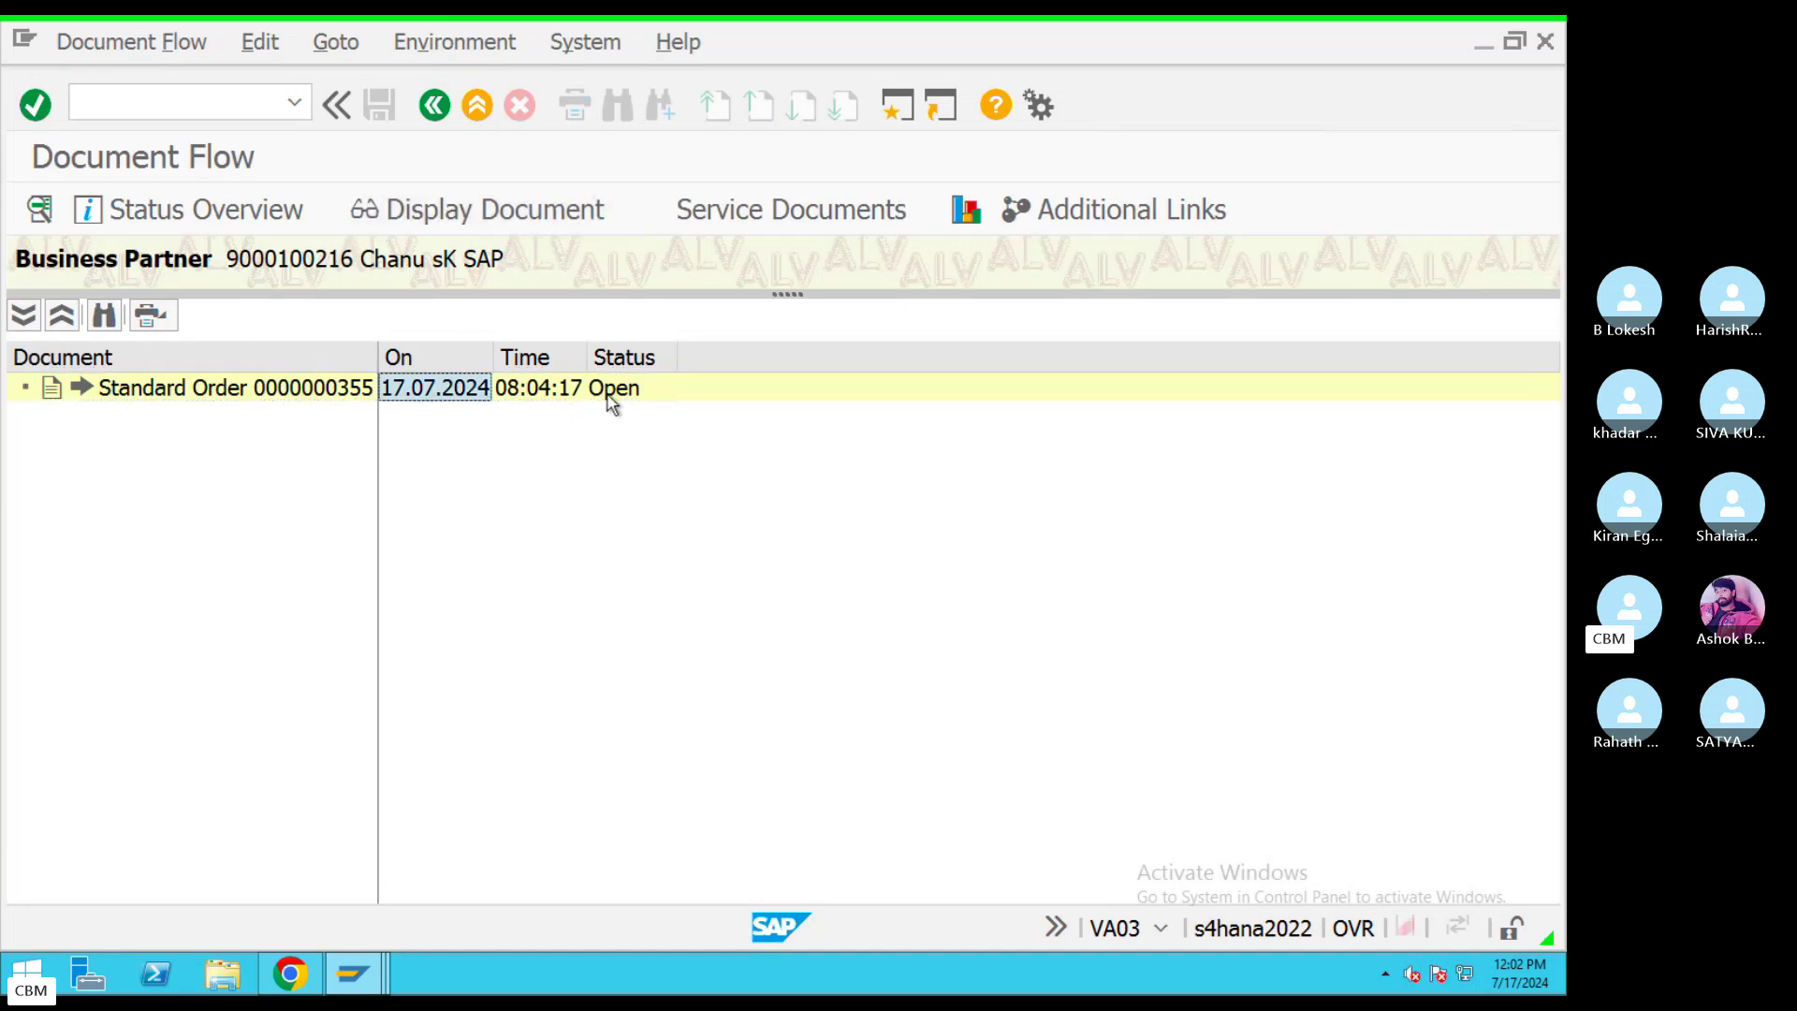
click(638, 403)
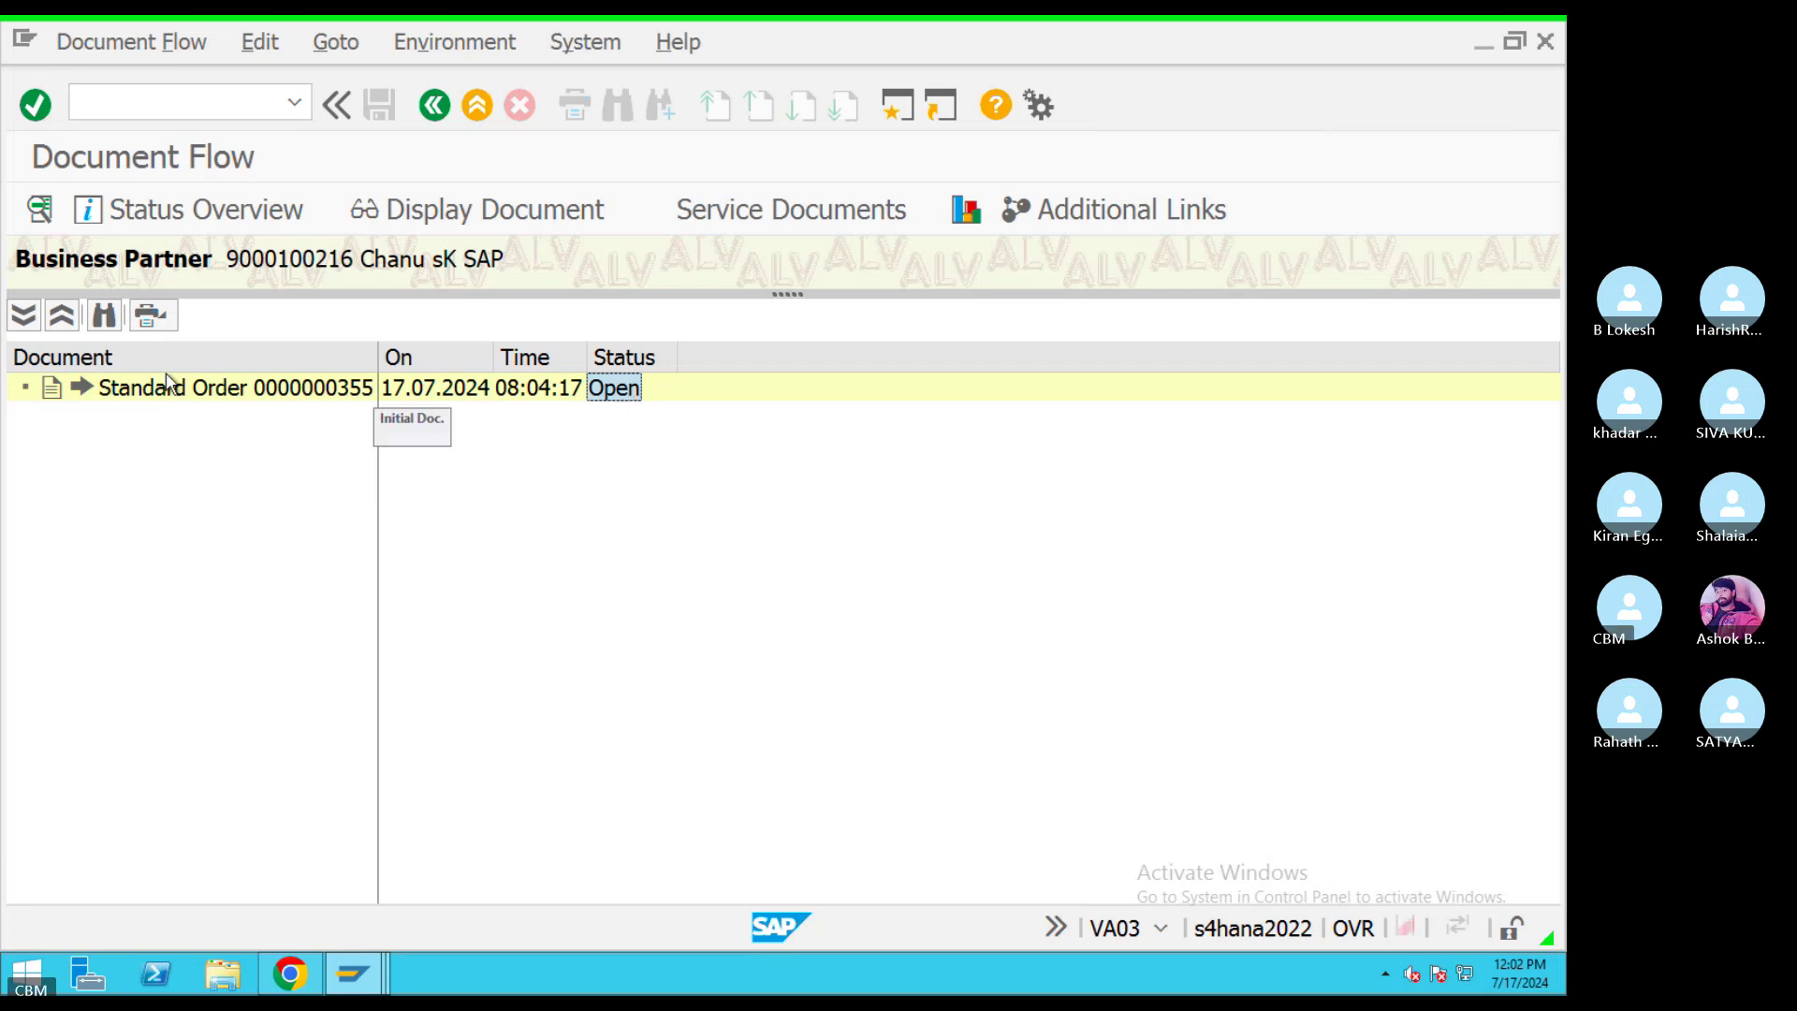
Go back from Document Flow to the standard order display and switch to the Skype call window.
click(434, 104)
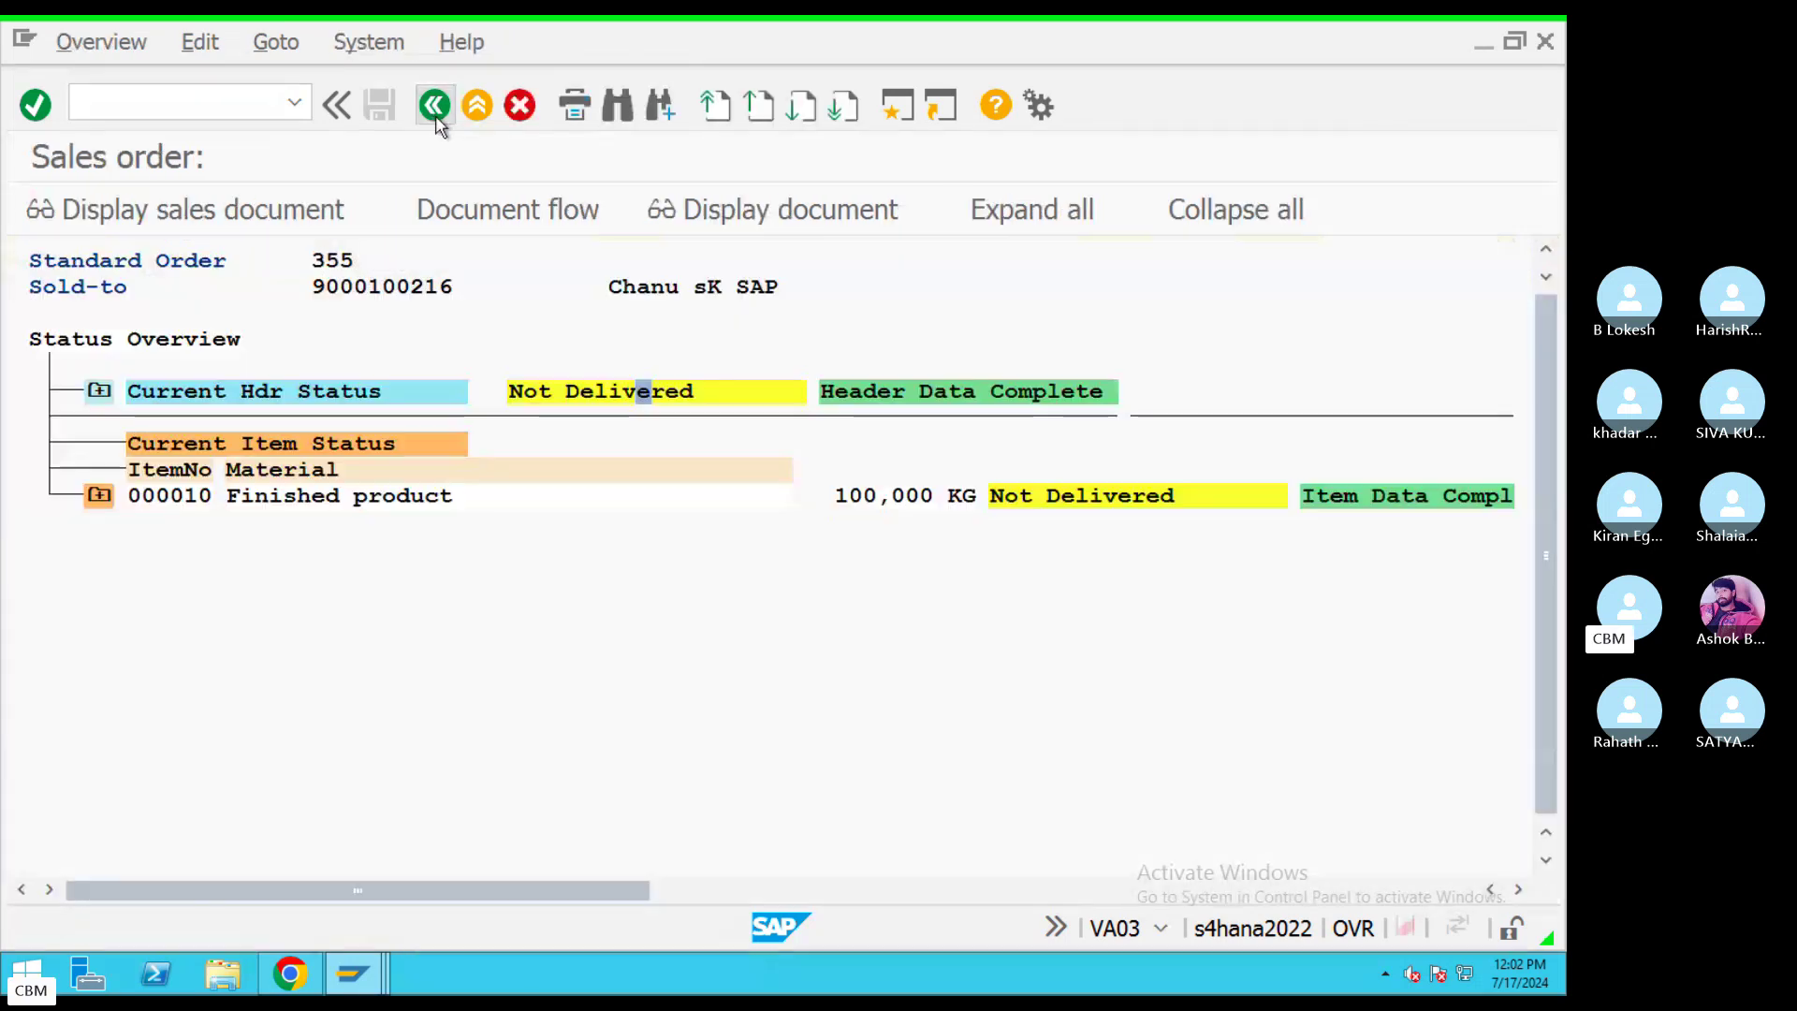
click(437, 112)
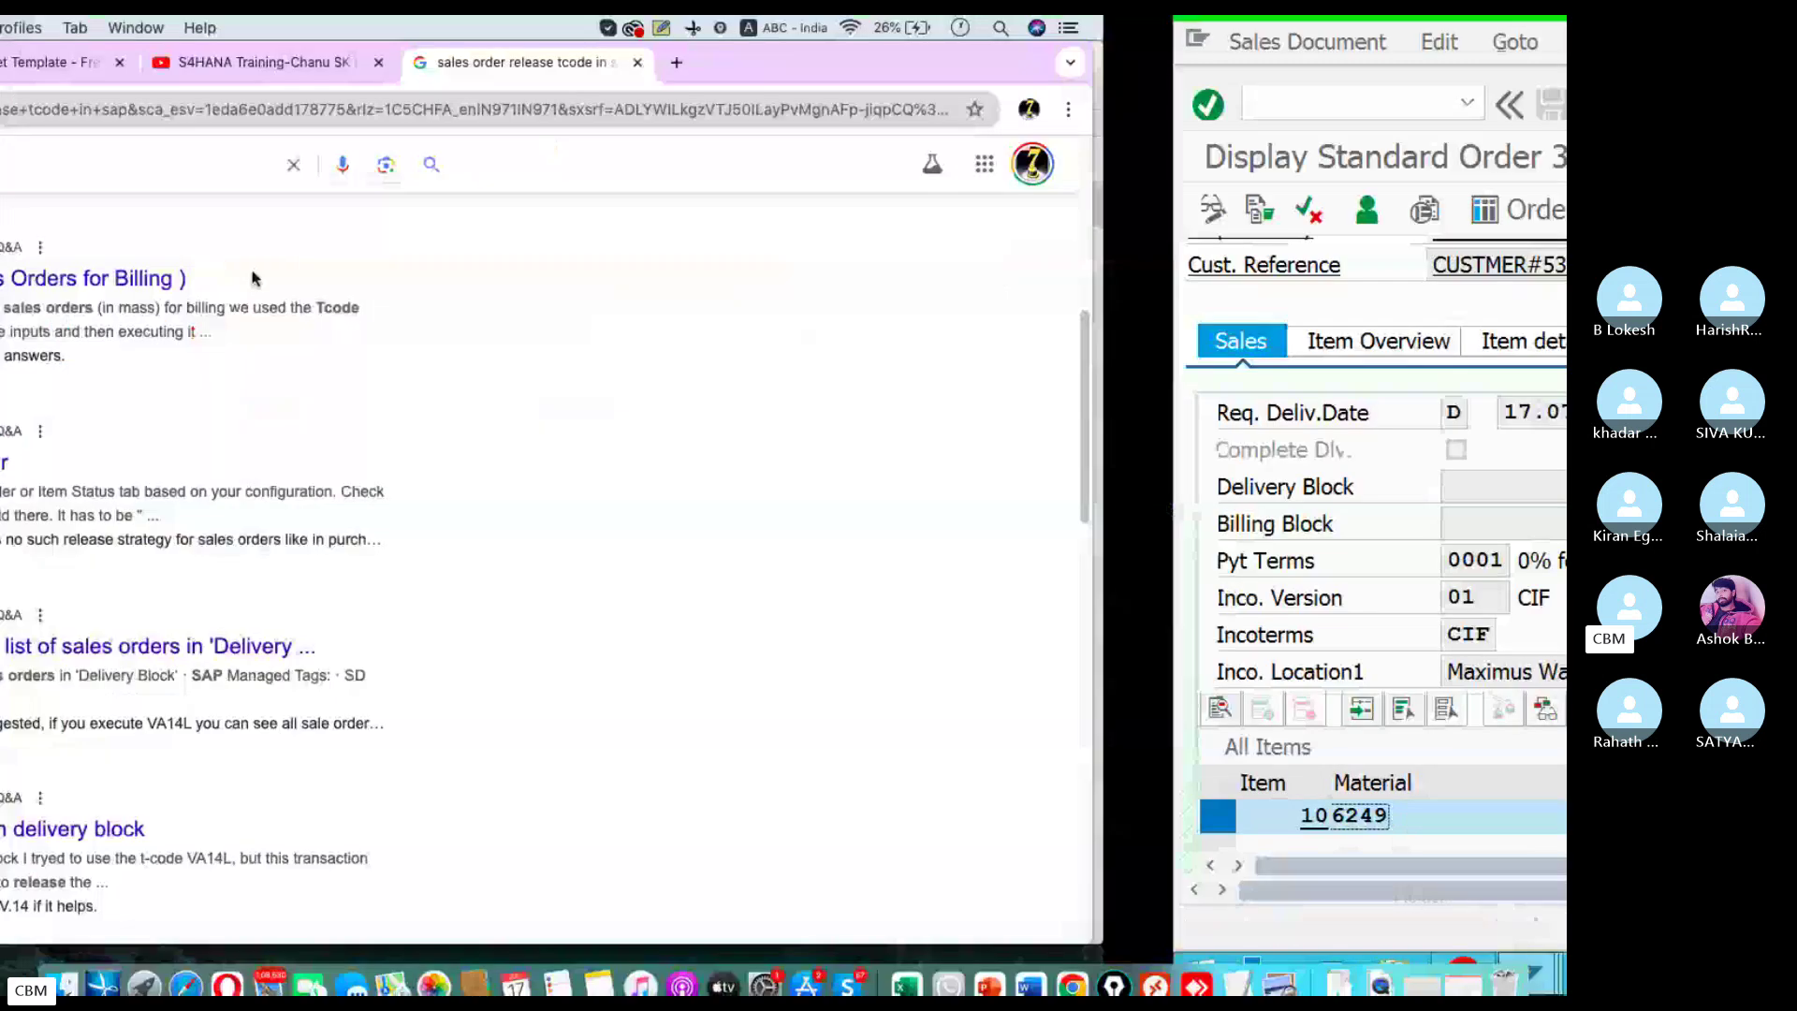
click(1054, 936)
click(854, 945)
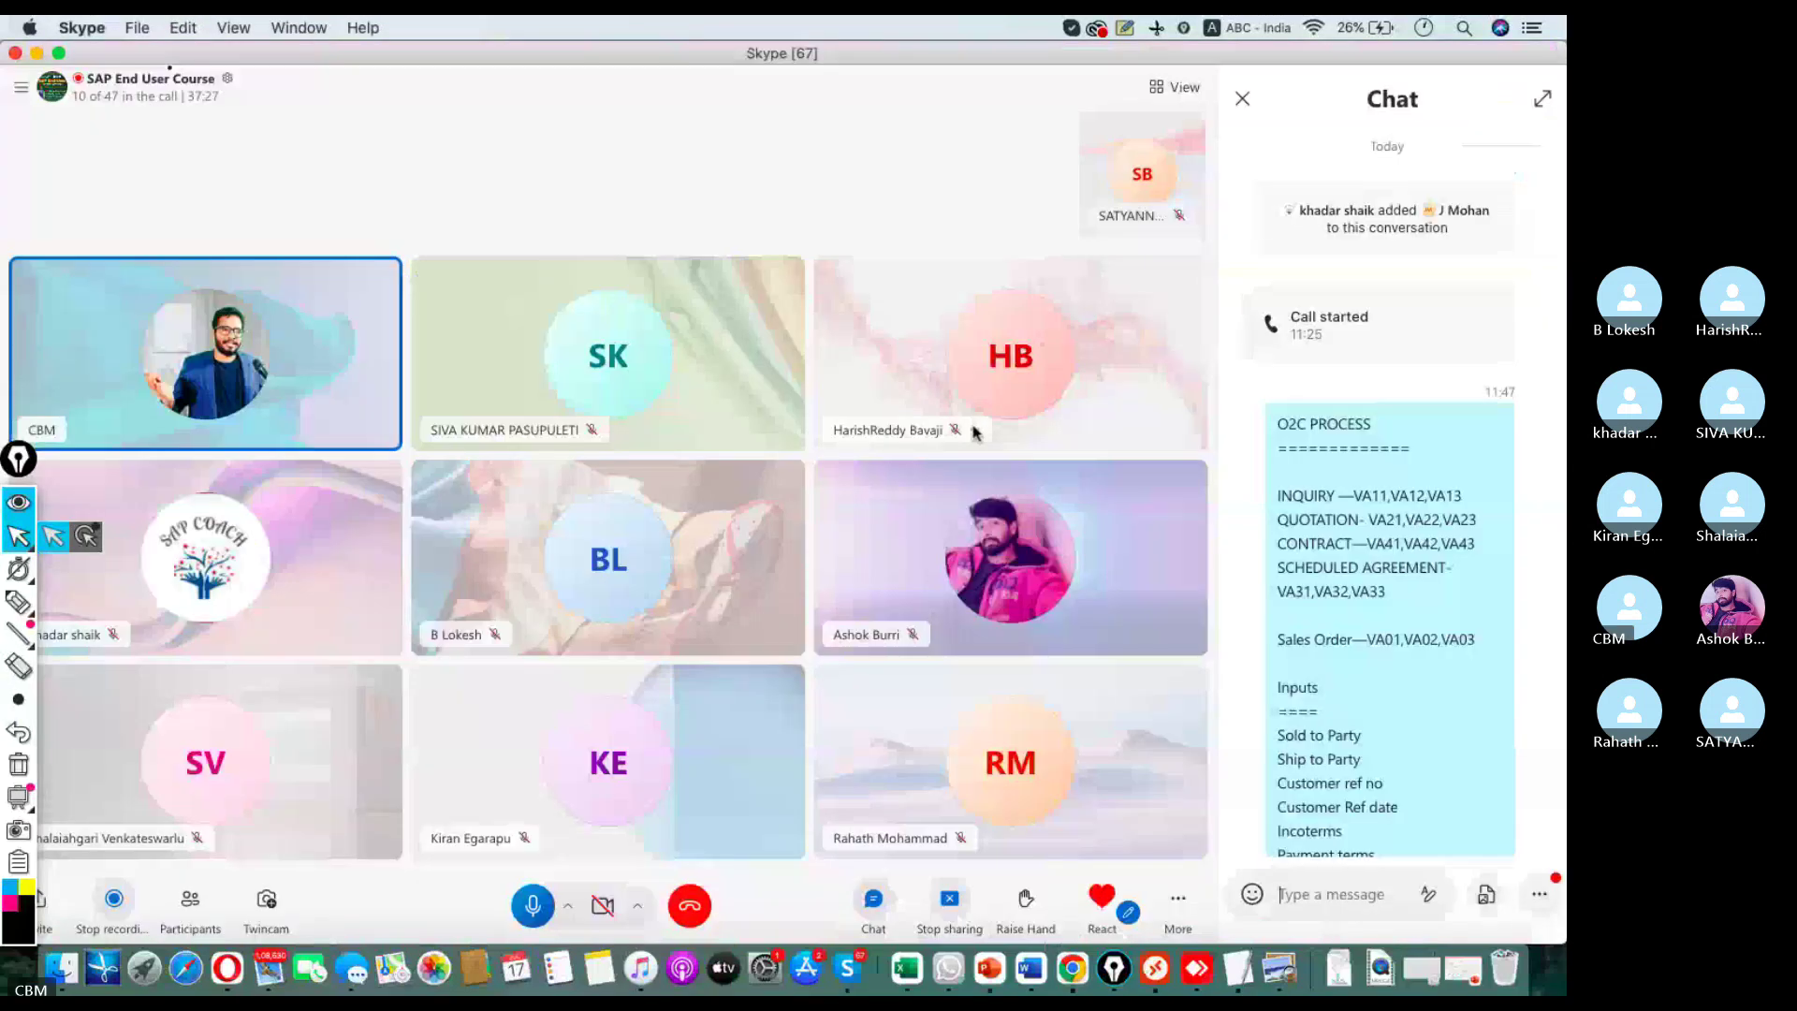